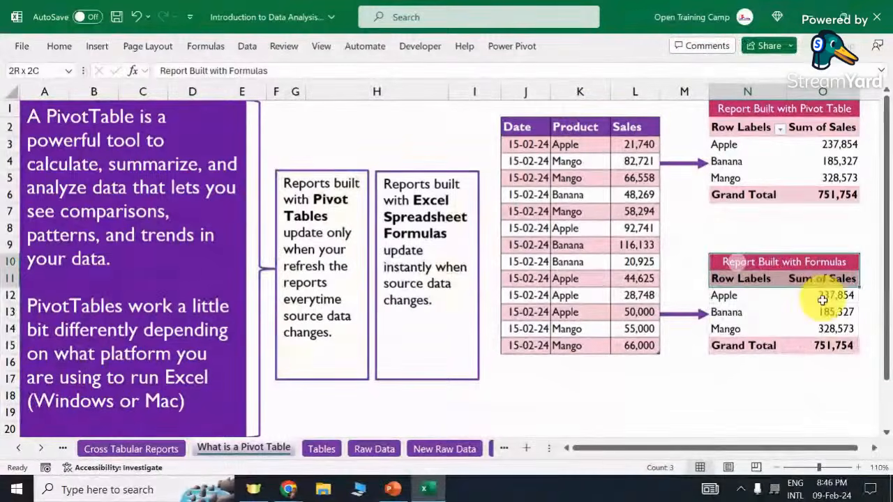
# Inspect the formula behind the Apple total in the report built with formulas.
pyautogui.click(781, 392)
pyautogui.click(823, 295)
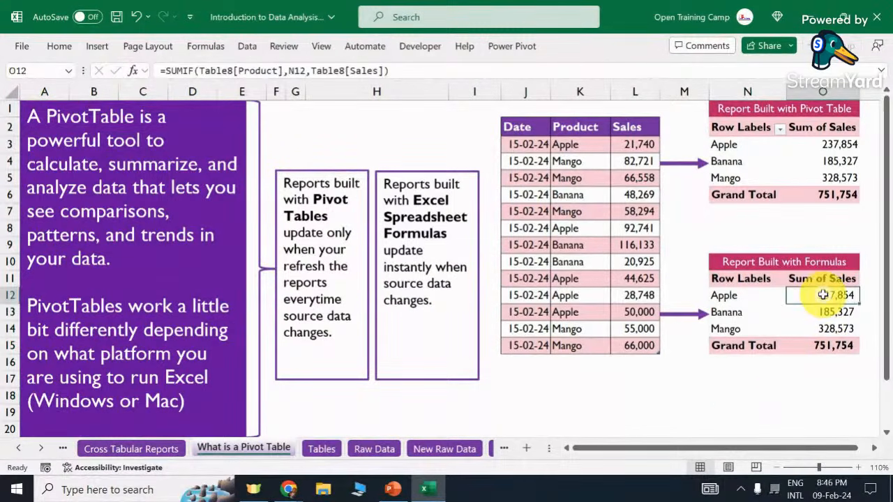
pyautogui.click(751, 380)
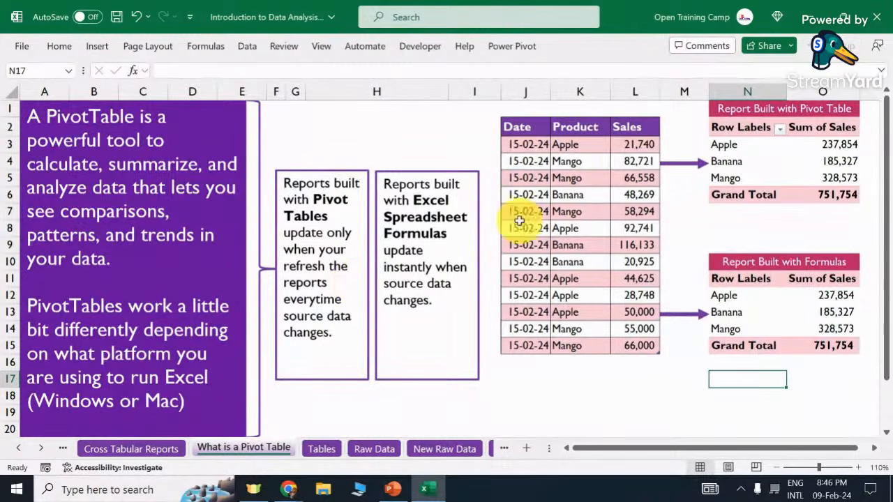
# Highlight the Date, Product and Sales columns of the source table one after another.
pyautogui.click(628, 149)
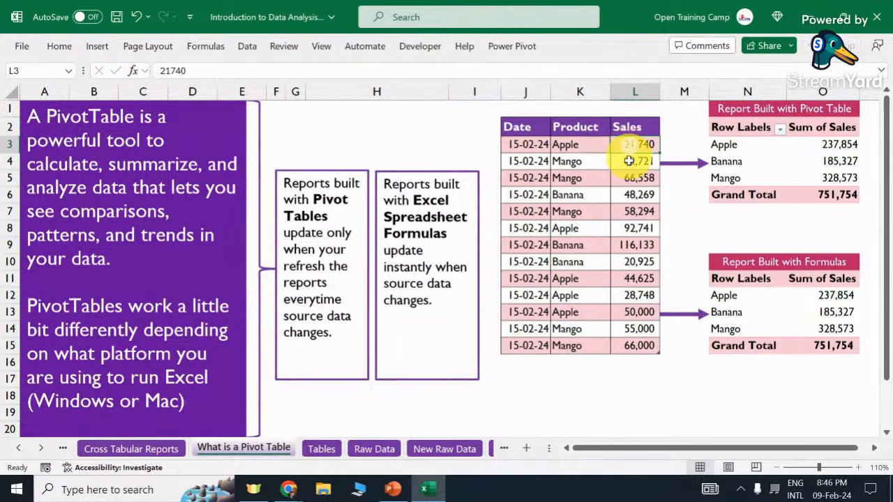
pyautogui.moveTo(628, 149); pyautogui.dragTo(629, 340)
pyautogui.moveTo(521, 132); pyautogui.dragTo(522, 340)
pyautogui.click(577, 129)
pyautogui.moveTo(588, 144); pyautogui.dragTo(589, 342)
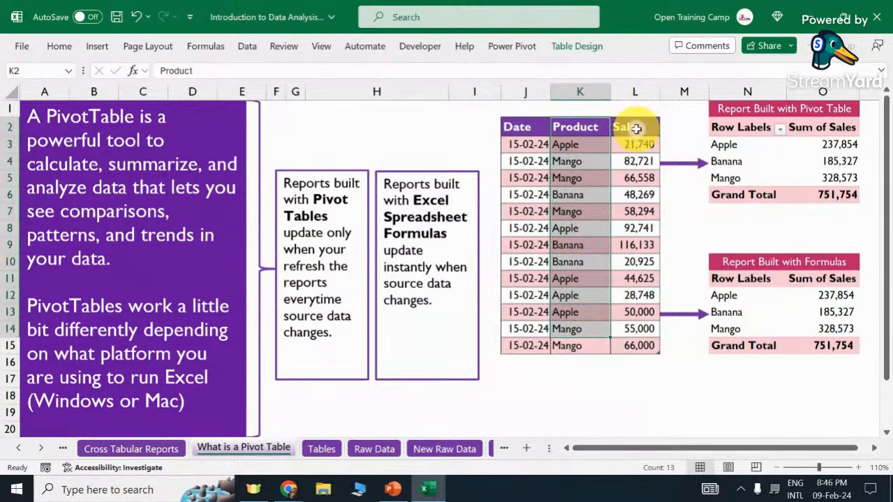
pyautogui.moveTo(634, 125); pyautogui.dragTo(623, 348)
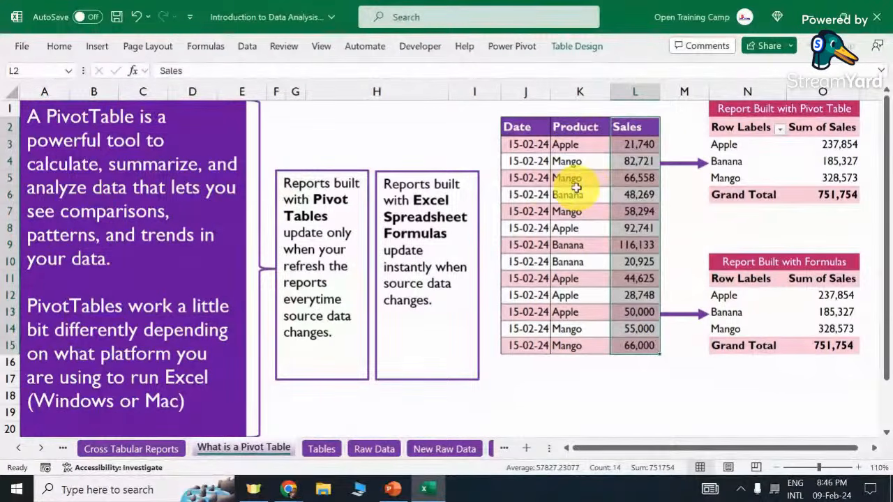
# Examine the report built with formulas and the Banana total in the PivotTable report.
pyautogui.click(575, 186)
pyautogui.moveTo(731, 265); pyautogui.dragTo(811, 345)
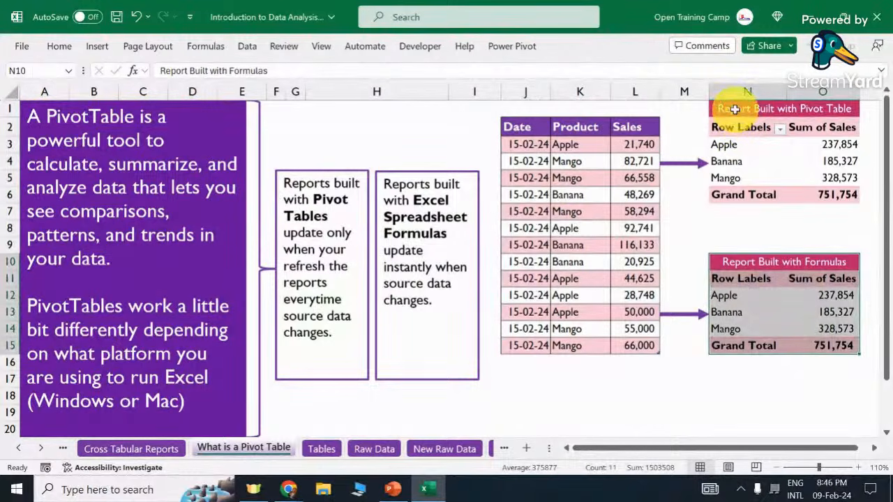
pyautogui.click(738, 126)
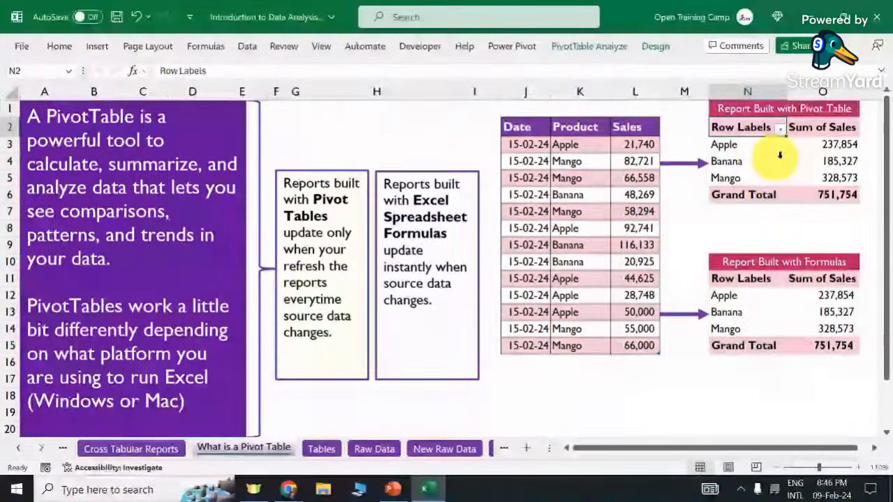
pyautogui.click(779, 157)
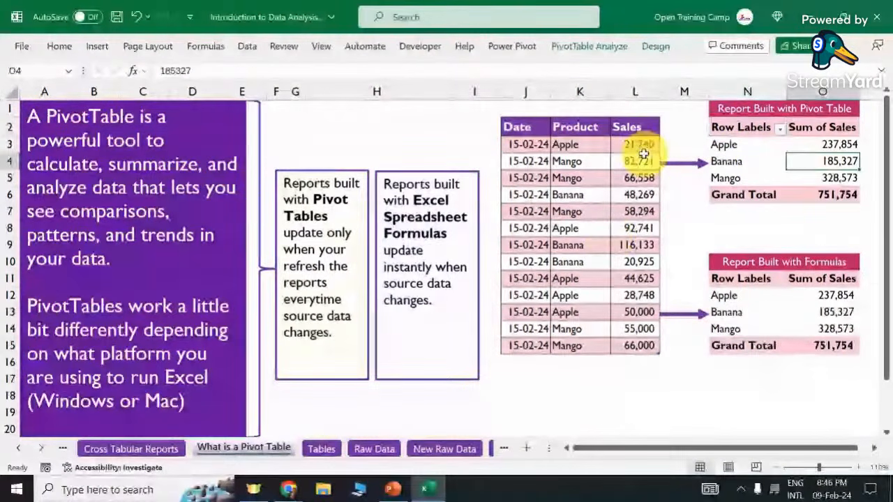
# Set the sales value of the Banana record in cell L9 to 0.
pyautogui.click(632, 245)
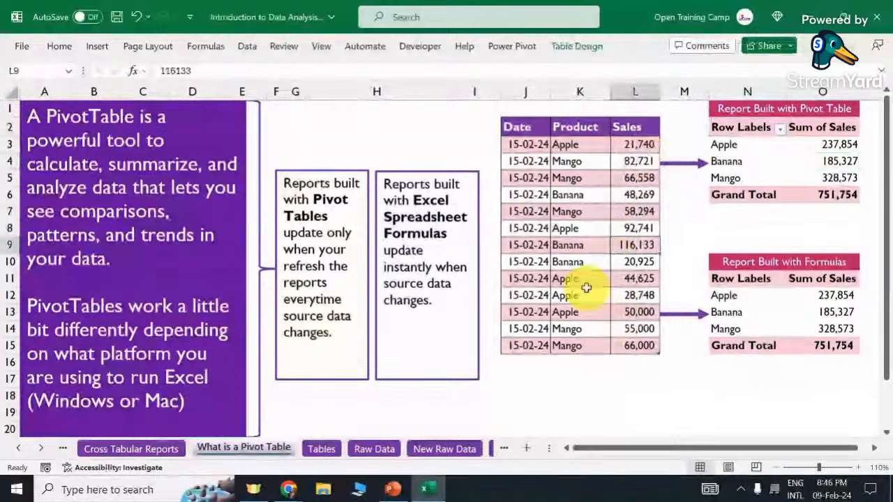
pyautogui.click(506, 244)
pyautogui.click(624, 245)
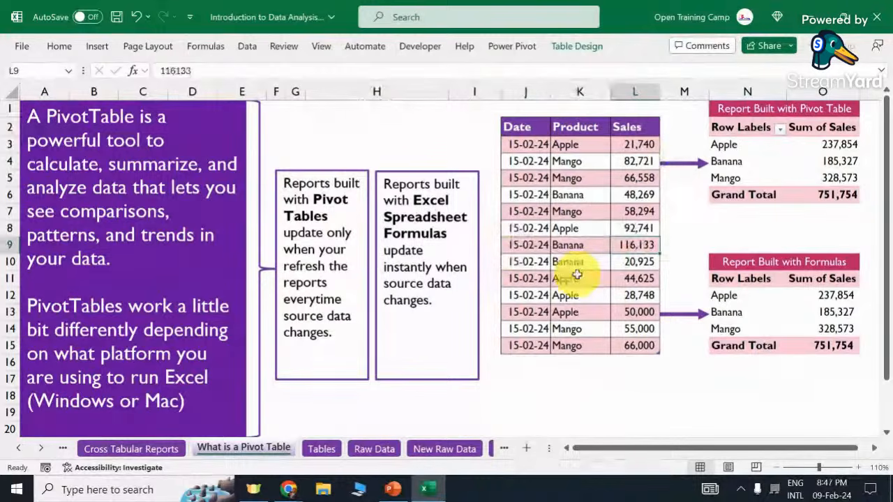
pyautogui.write('0')
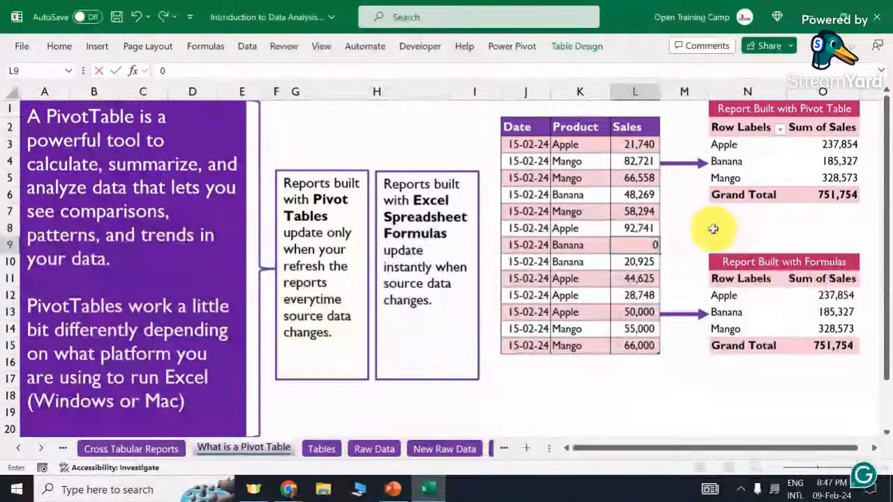
pyautogui.click(713, 229)
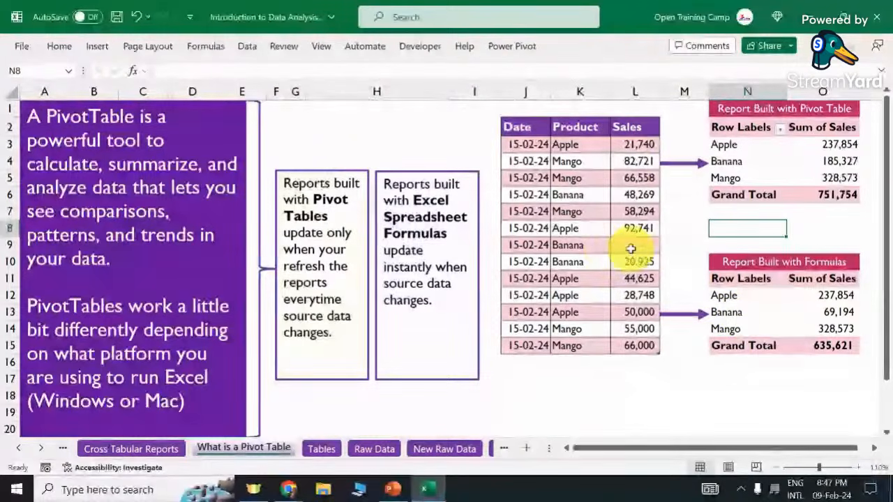
# Set the sales value of the first Mango record in cell L4 to 0.
pyautogui.click(629, 161)
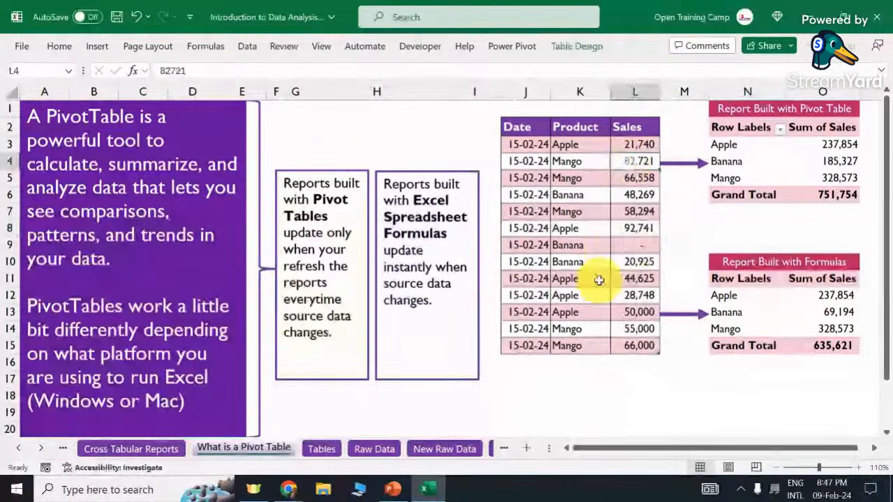
pyautogui.write('0')
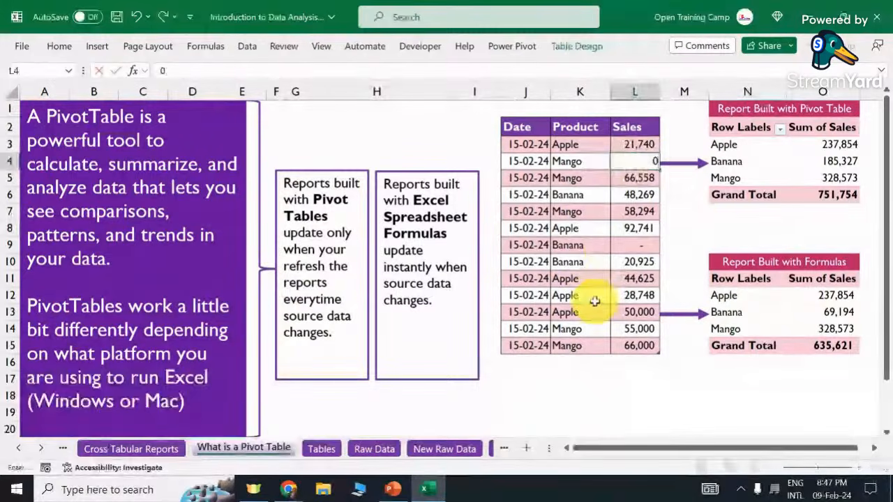
pyautogui.click(703, 225)
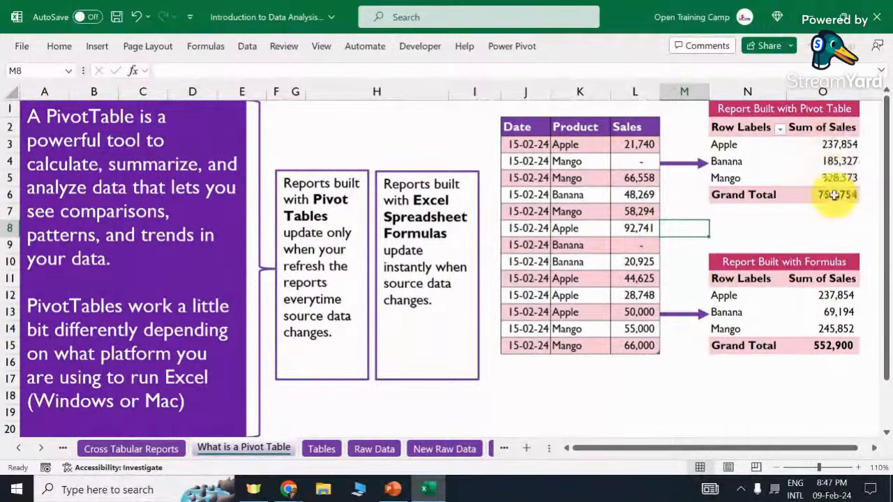
# Check the PivotTable's grand total and look at the refresh options for the workbook's data without running any.
pyautogui.moveTo(834, 195)
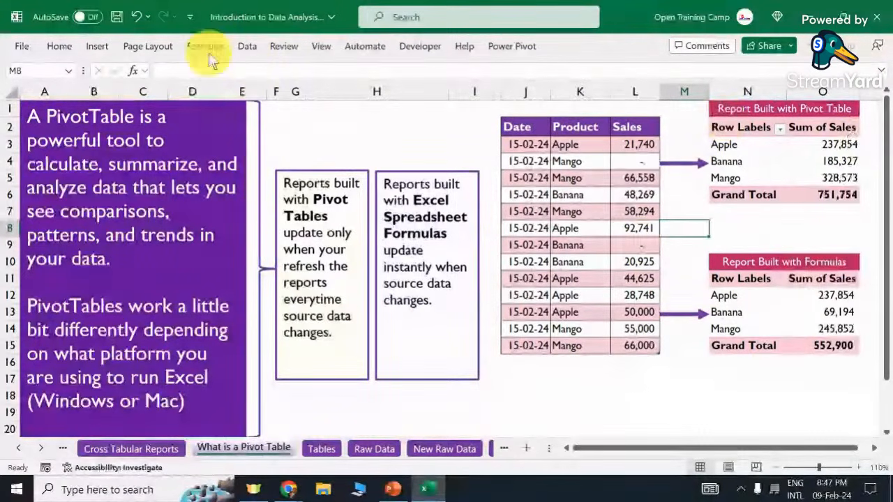
pyautogui.click(248, 47)
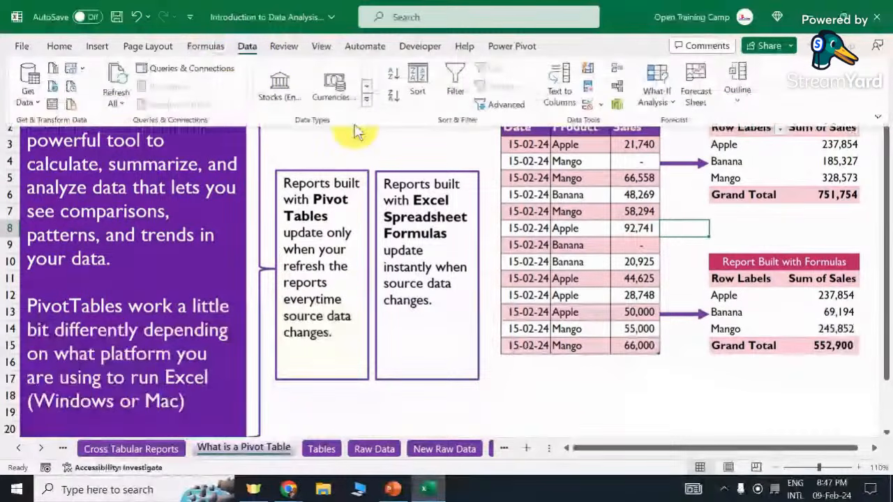
pyautogui.click(120, 103)
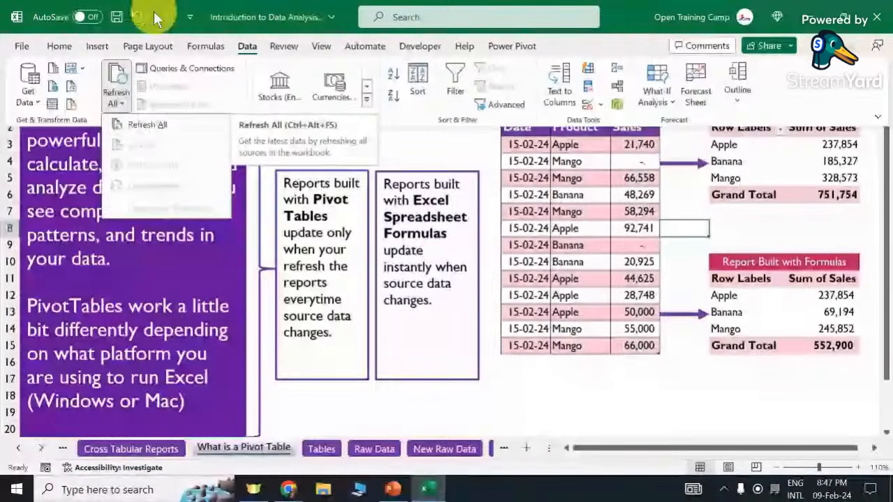
pyautogui.click(747, 363)
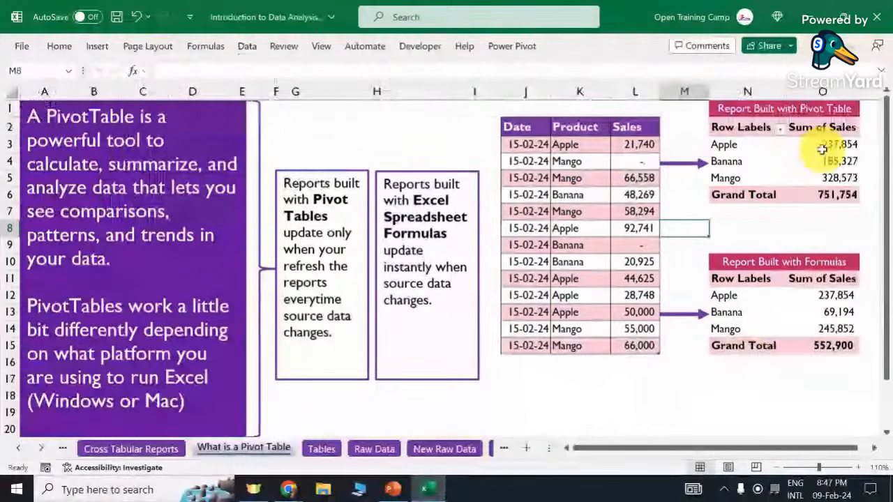
# Refresh the PivotTable report so it picks up the changed source sales.
pyautogui.click(822, 147)
pyautogui.rightClick(806, 152)
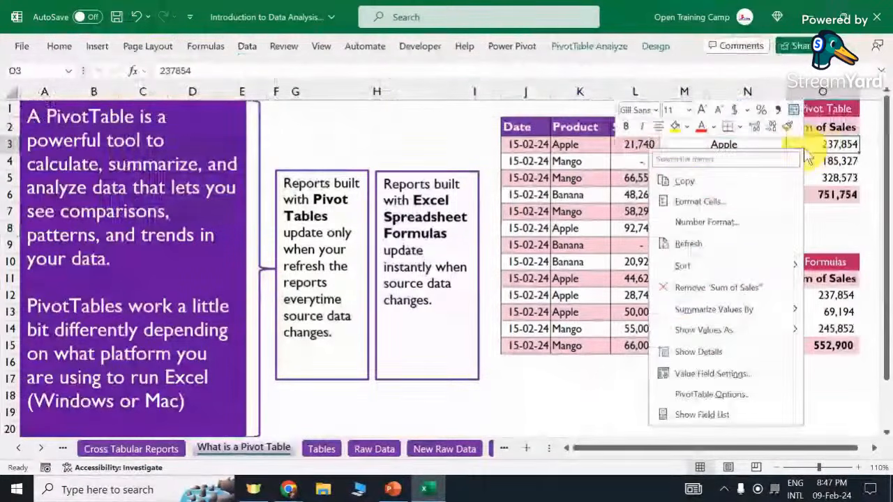
pyautogui.click(685, 245)
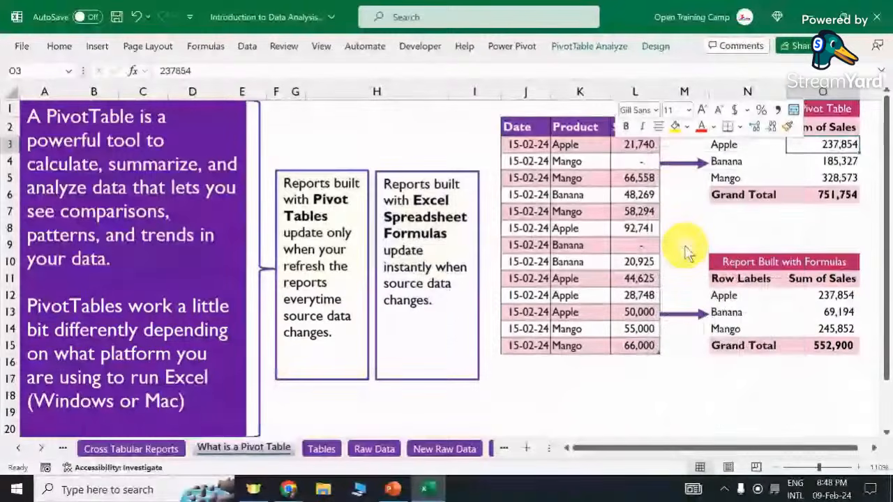
pyautogui.click(792, 213)
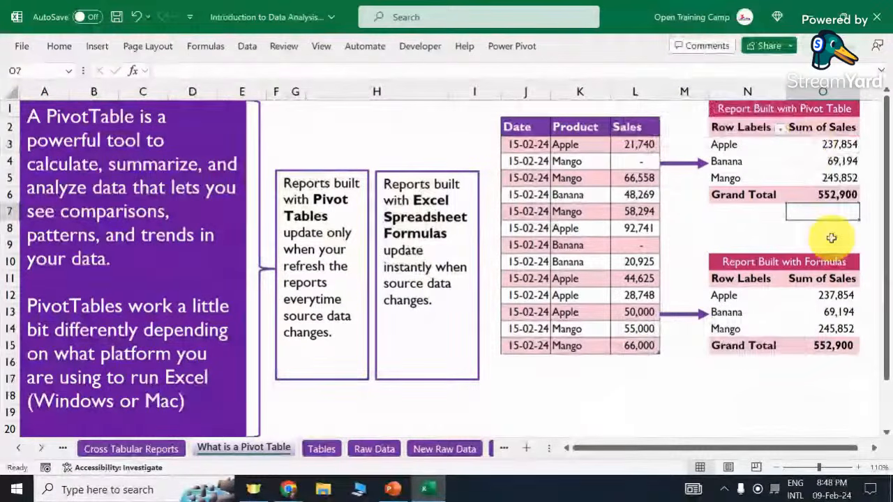
# View the Refresh All option that covers all data sources in the workbook.
pyautogui.click(252, 47)
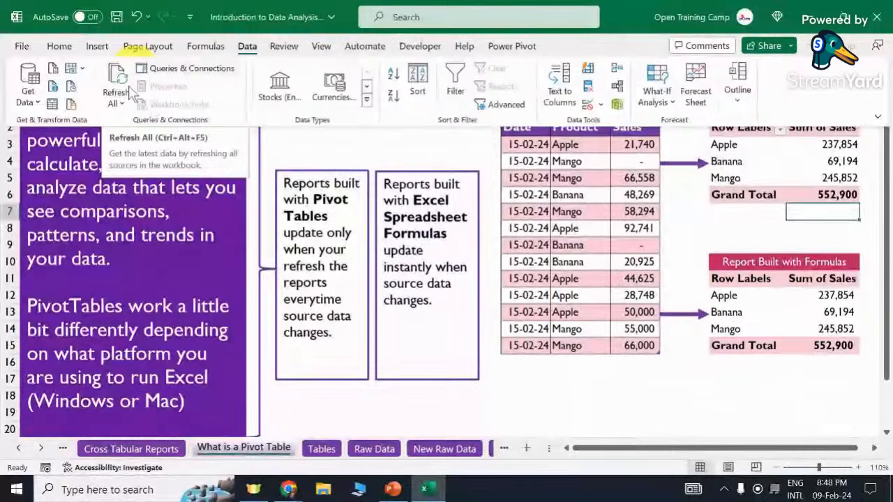
pyautogui.click(116, 101)
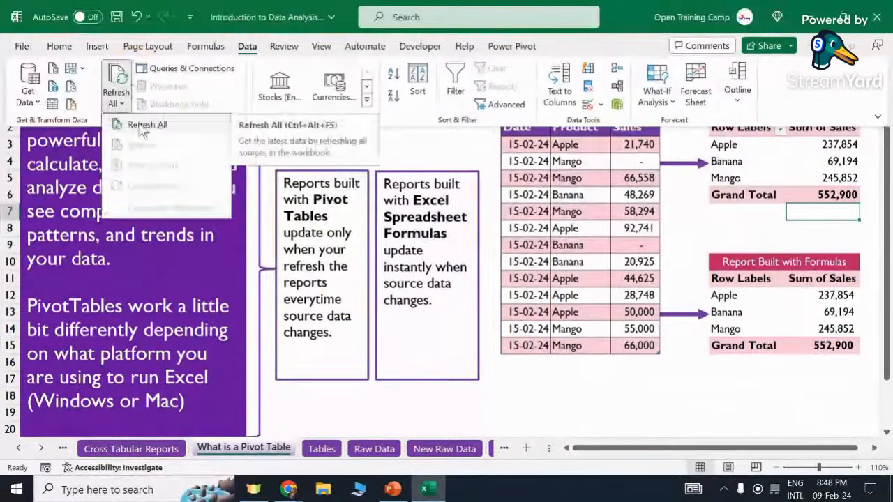
pyautogui.click(555, 401)
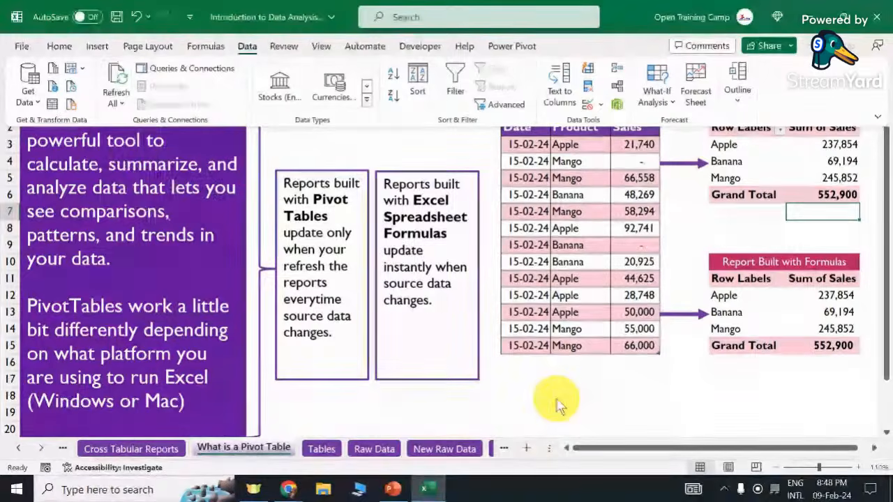
pyautogui.click(539, 369)
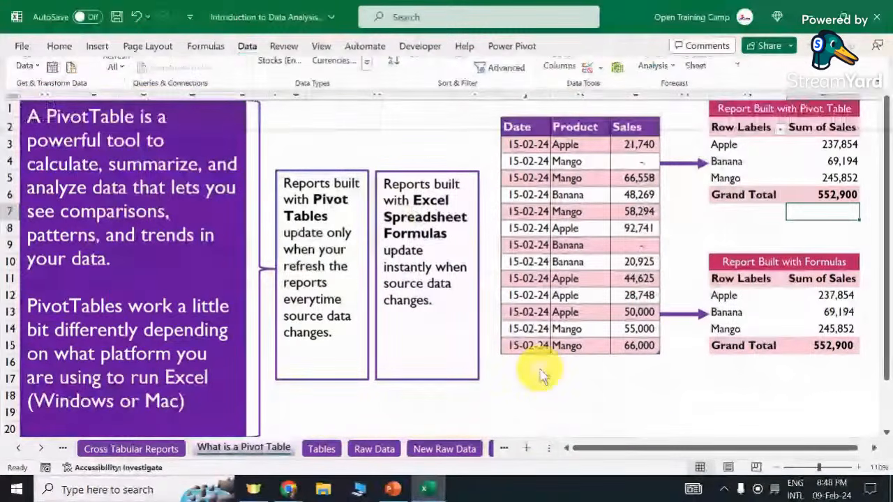
pyautogui.click(621, 410)
pyautogui.click(592, 391)
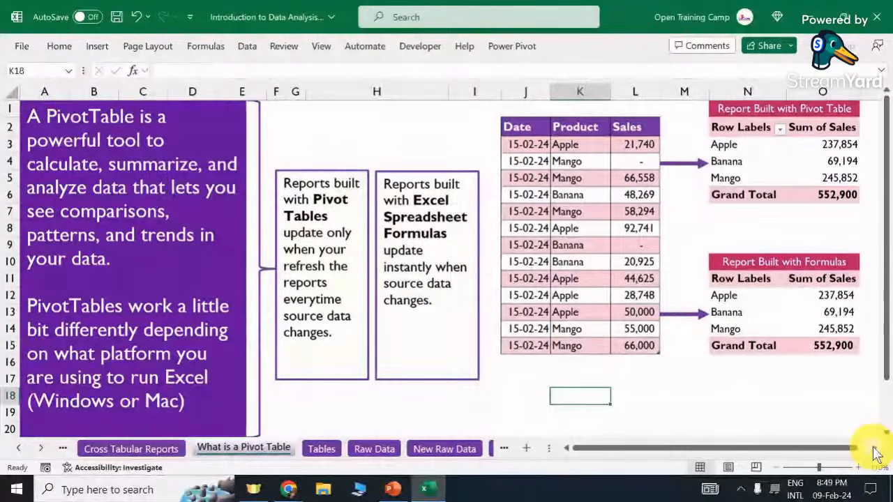
# Compare the PivotTable report with the report built with formulas by highlighting each in turn.
pyautogui.click(876, 451)
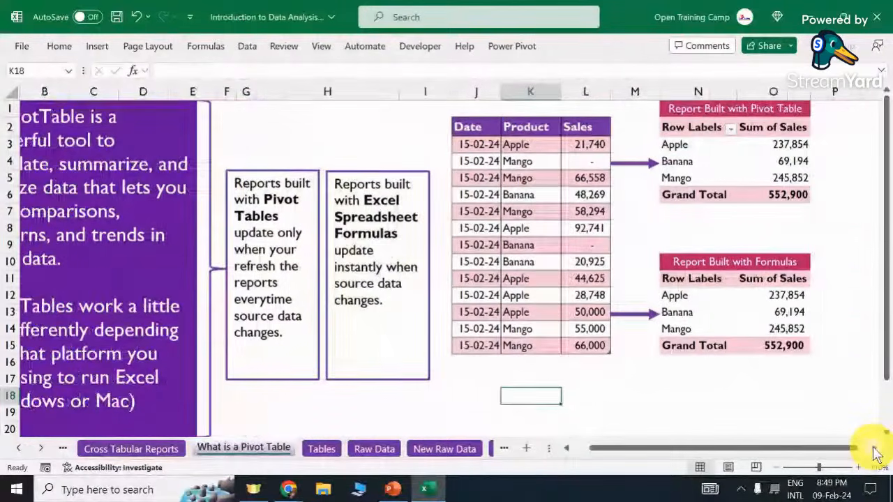
pyautogui.moveTo(666, 261); pyautogui.dragTo(786, 339)
pyautogui.click(672, 394)
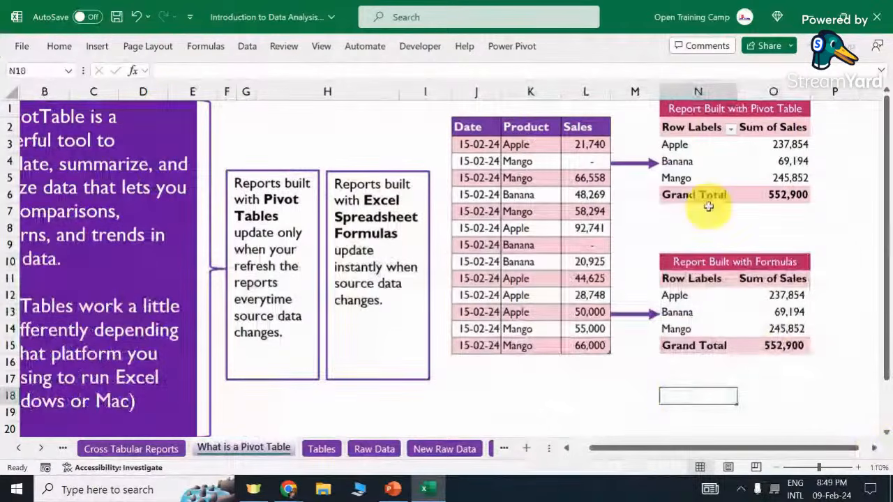
pyautogui.moveTo(682, 110); pyautogui.dragTo(760, 198)
pyautogui.click(726, 222)
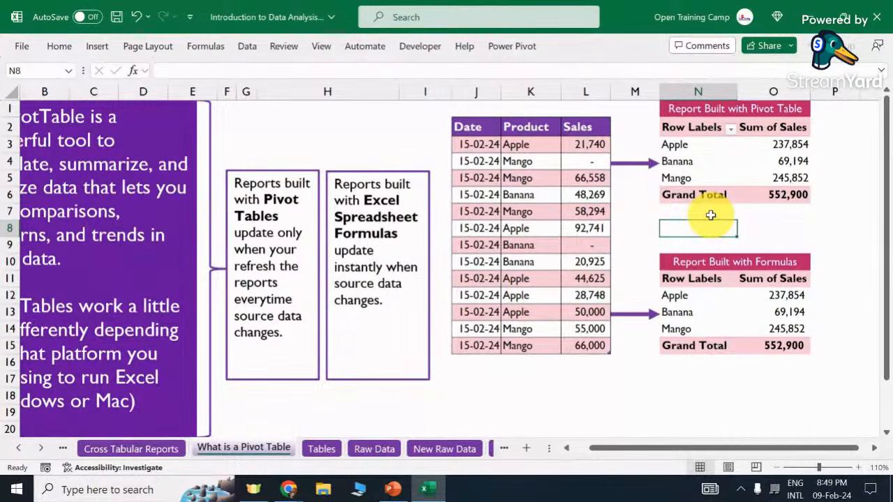
pyautogui.moveTo(687, 109); pyautogui.dragTo(765, 192)
pyautogui.moveTo(675, 263); pyautogui.dragTo(776, 344)
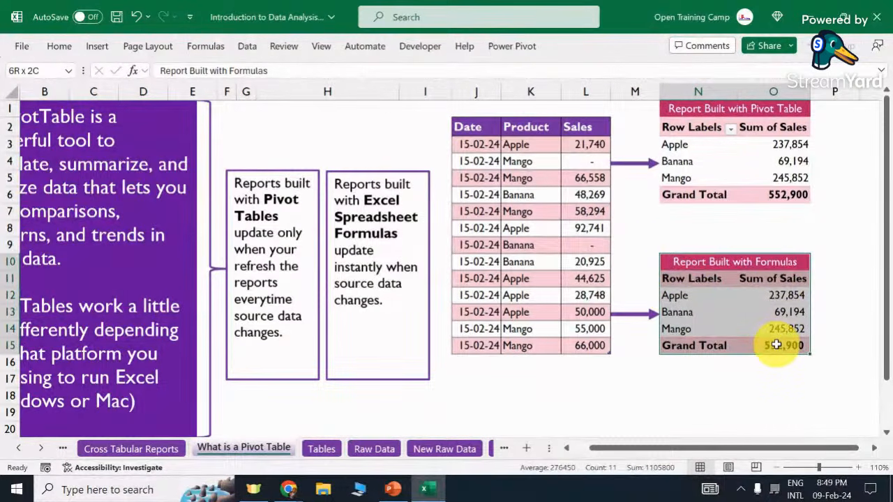
pyautogui.click(729, 378)
pyautogui.click(586, 412)
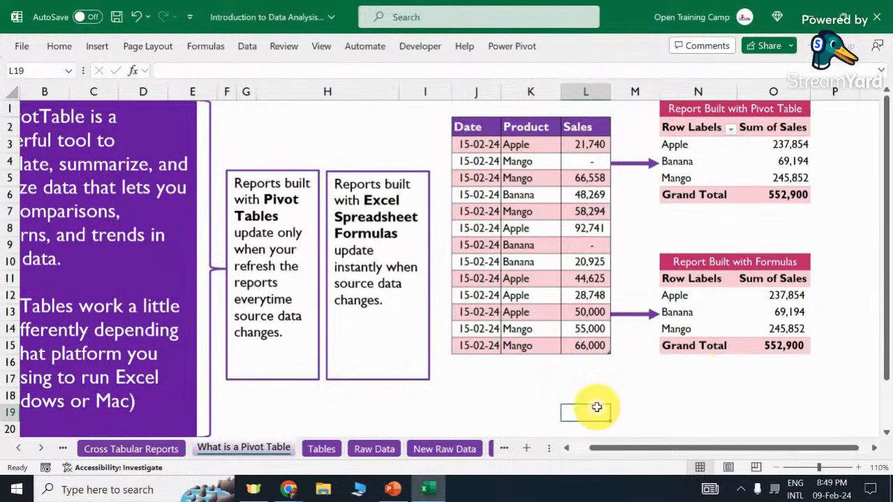
# Go to the Tables sheet and highlight the normal-range raw data set A3:D13 including its headers.
pyautogui.click(321, 449)
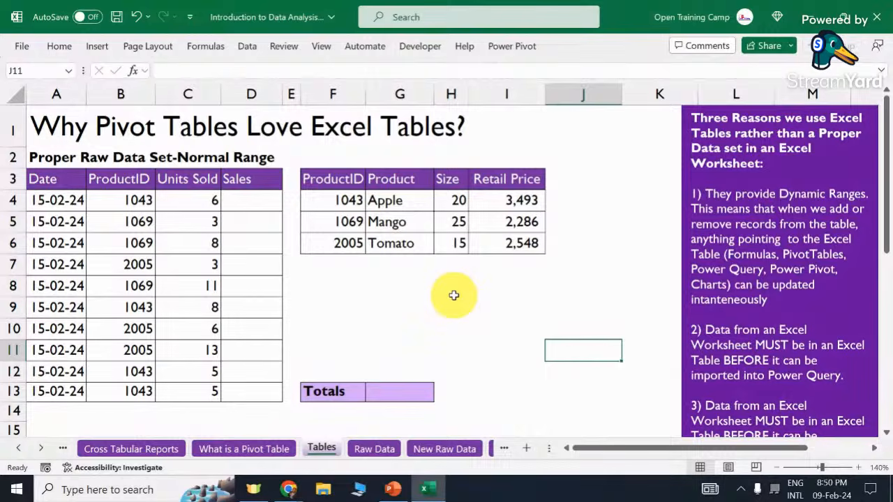
pyautogui.moveTo(44, 160); pyautogui.dragTo(253, 383)
pyautogui.click(164, 280)
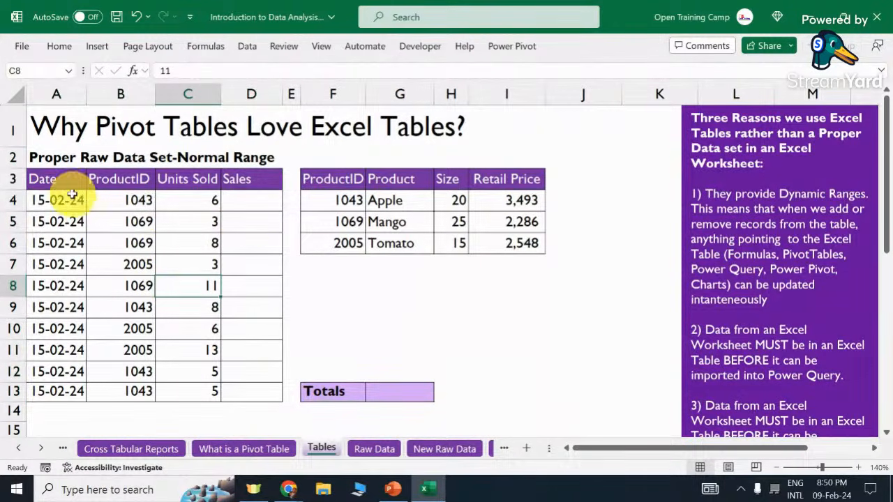
pyautogui.moveTo(49, 180); pyautogui.dragTo(246, 392)
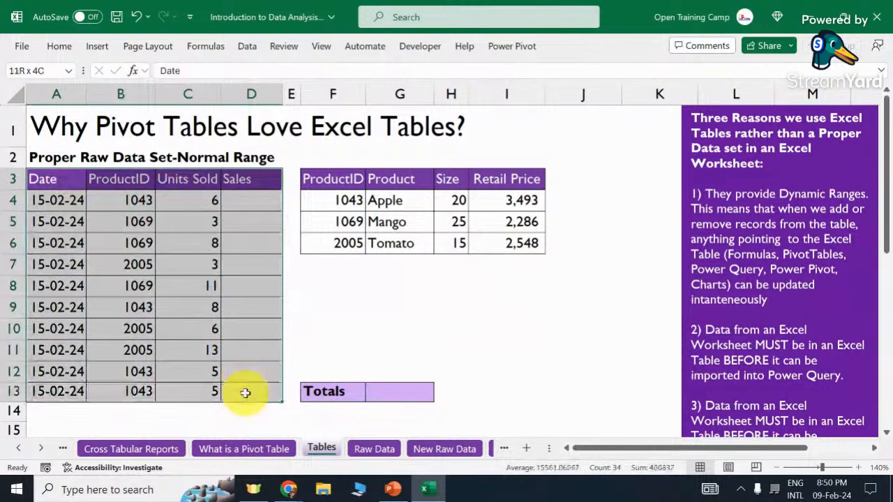
# Compare the normal-range raw data set with the Proper Raw Data Set-Table block, highlighting the latter from A18 through its rows.
pyautogui.click(408, 308)
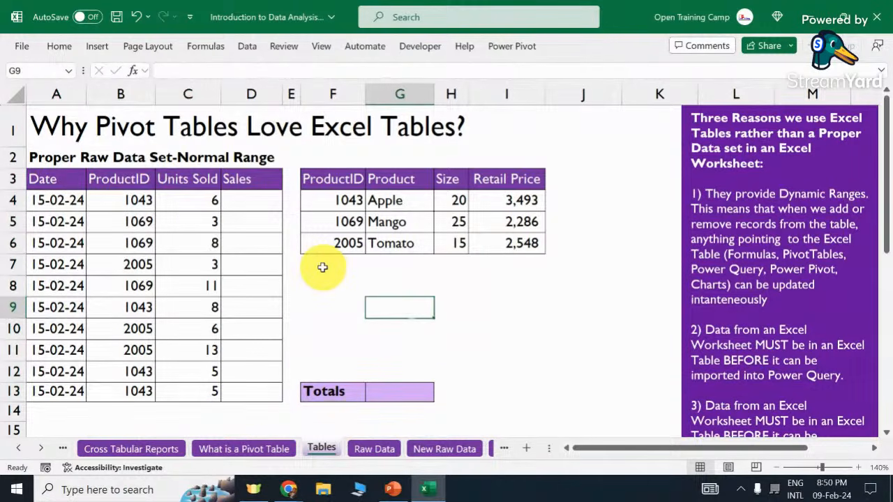
pyautogui.scroll(-3, 322, 267)
pyautogui.scroll(3, 323, 265)
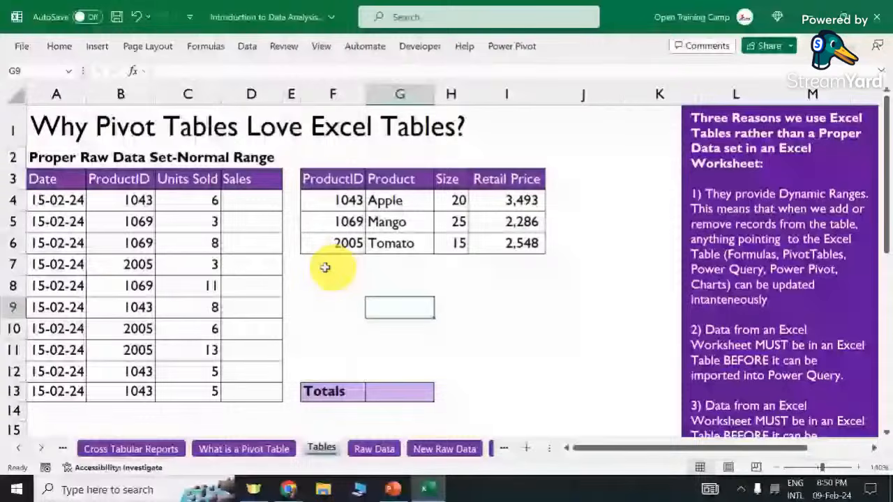
pyautogui.scroll(-4, 325, 267)
pyautogui.moveTo(40, 231); pyautogui.dragTo(249, 422)
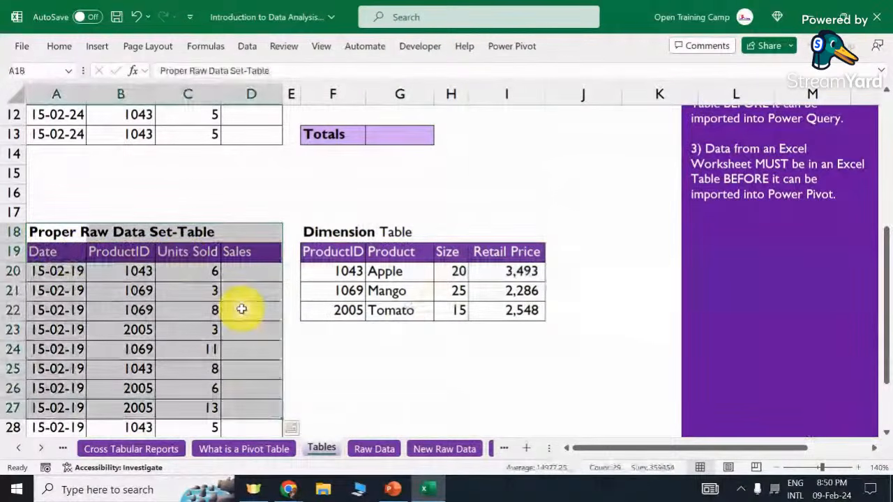
pyautogui.click(241, 309)
pyautogui.scroll(4, 241, 309)
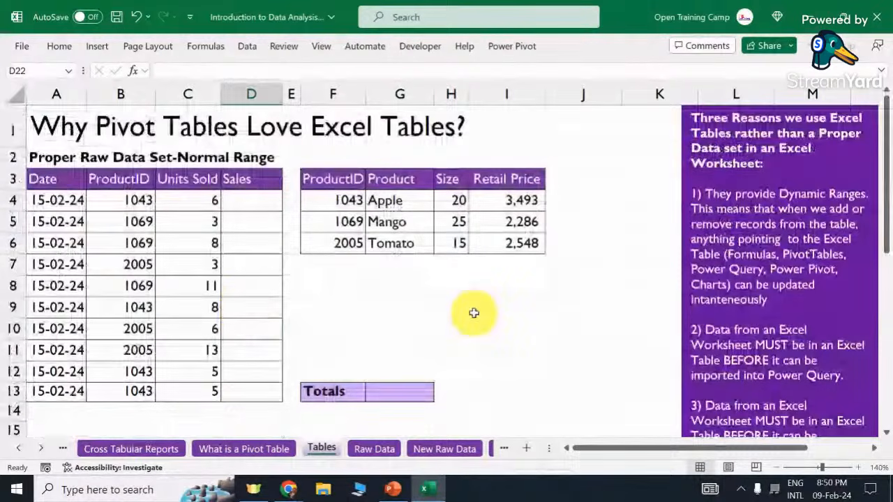
pyautogui.scroll(-3, 473, 313)
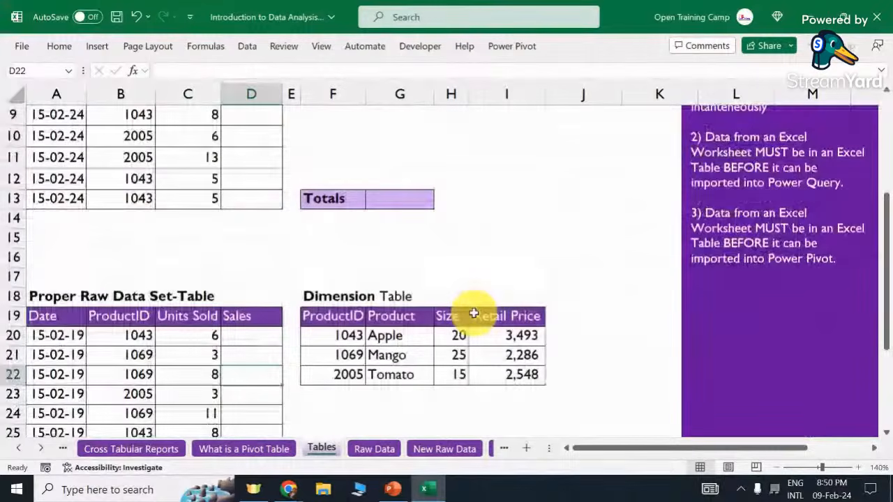
pyautogui.scroll(3, 474, 313)
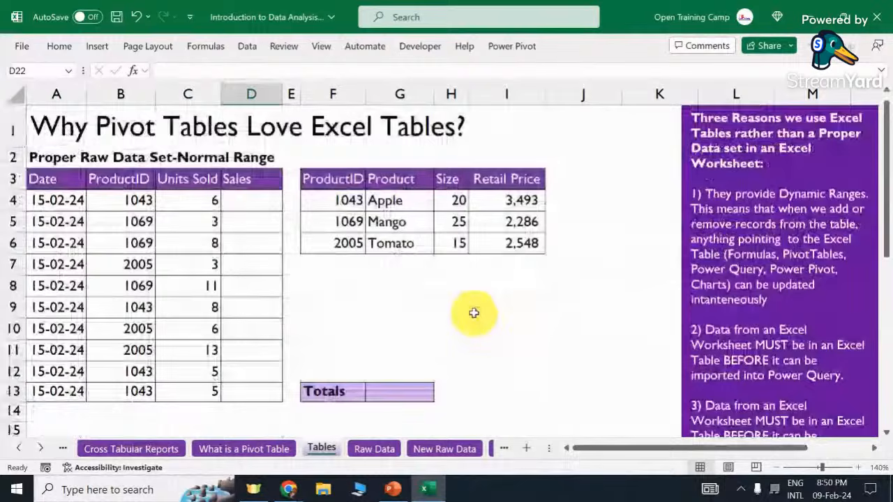
# Revisit the What is a Pivot Table sheet, and back on Tables highlight the raw data A3:D13 and the product list F3:I6 in turn.
pyautogui.hotkey('ctrl', 'pageup')
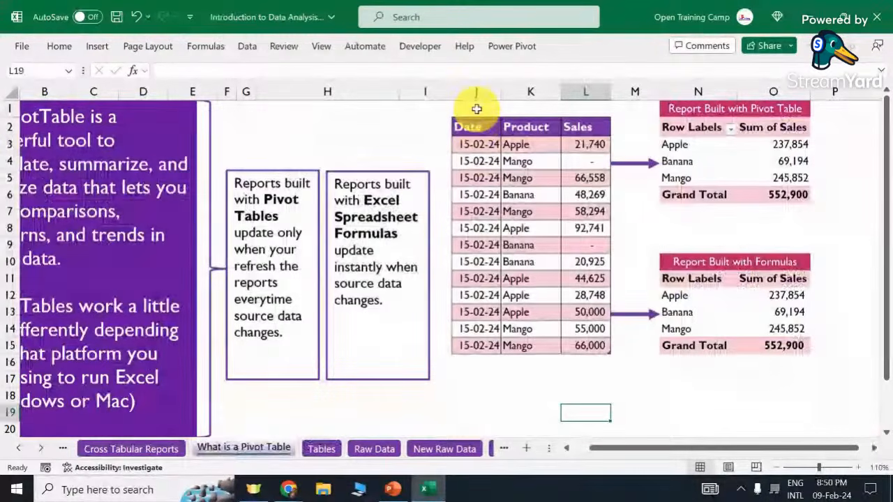
pyautogui.click(321, 450)
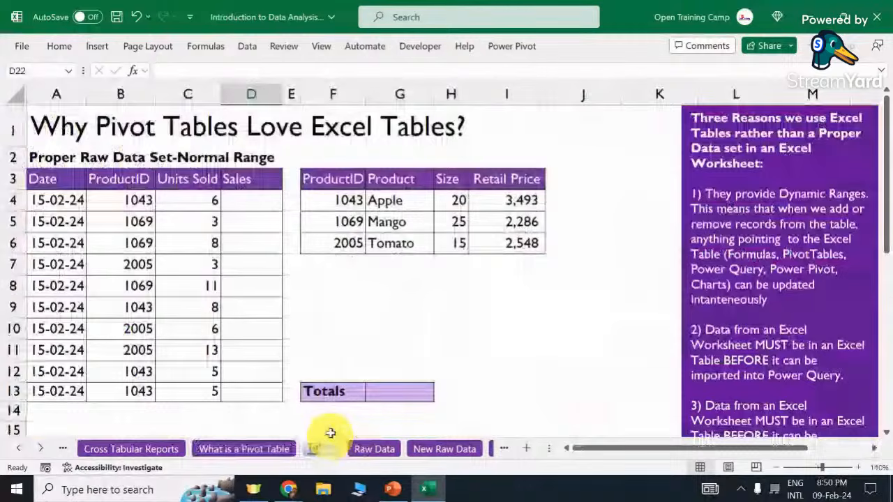
pyautogui.moveTo(42, 179); pyautogui.dragTo(245, 401)
pyautogui.click(332, 329)
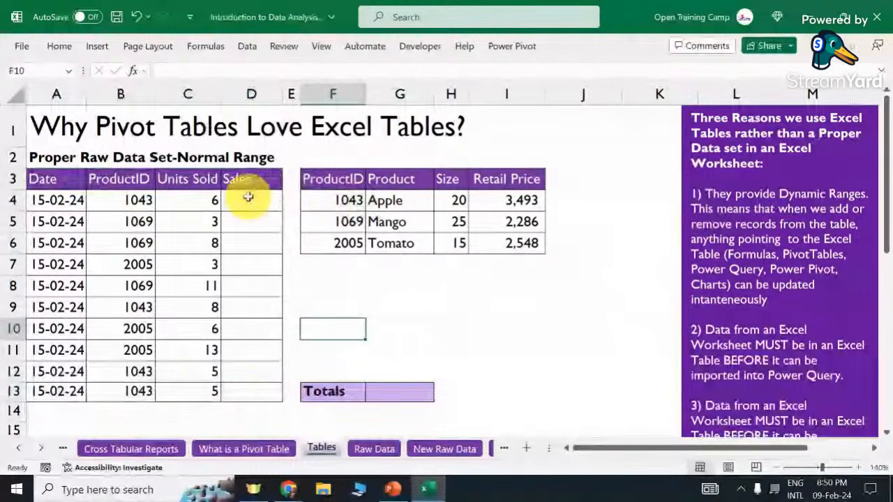
pyautogui.click(323, 174)
pyautogui.moveTo(323, 175); pyautogui.dragTo(511, 240)
pyautogui.click(465, 305)
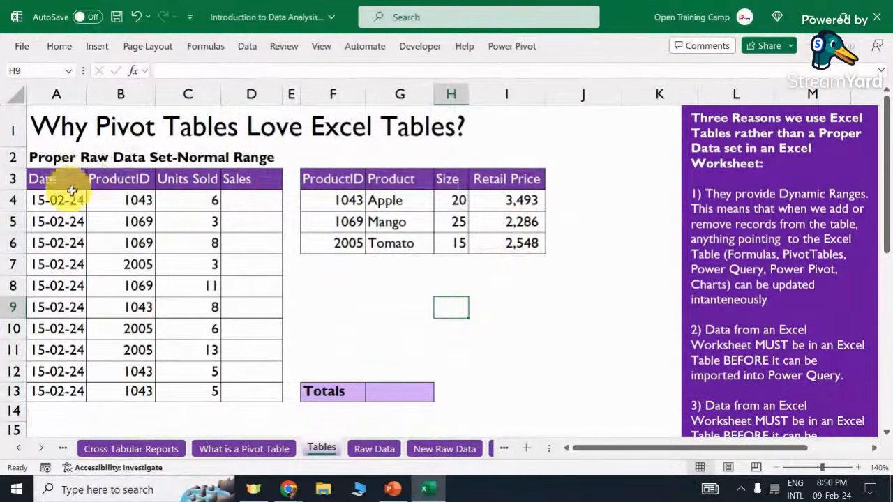
pyautogui.click(237, 200)
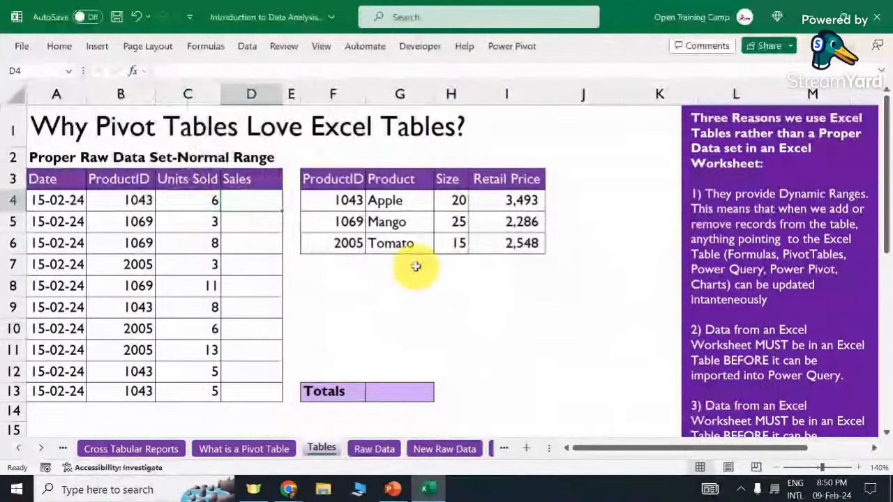
pyautogui.click(440, 346)
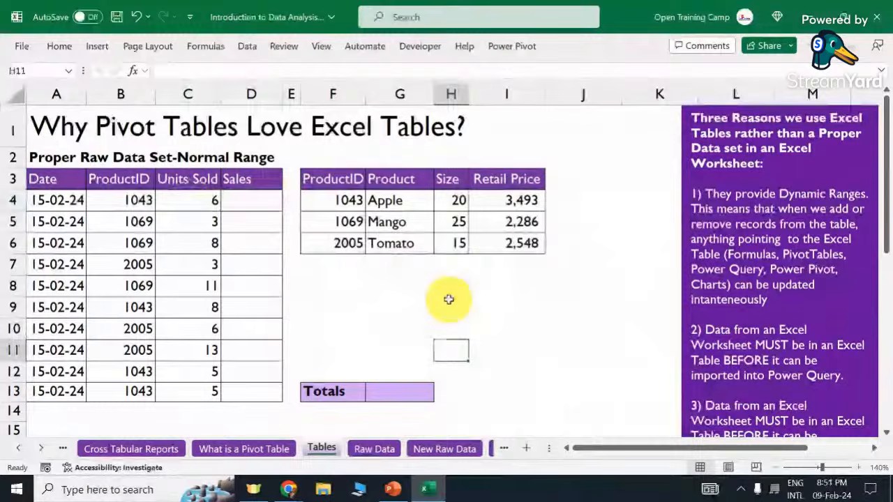
pyautogui.scroll(-2, 449, 300)
pyautogui.scroll(2, 448, 299)
pyautogui.click(508, 286)
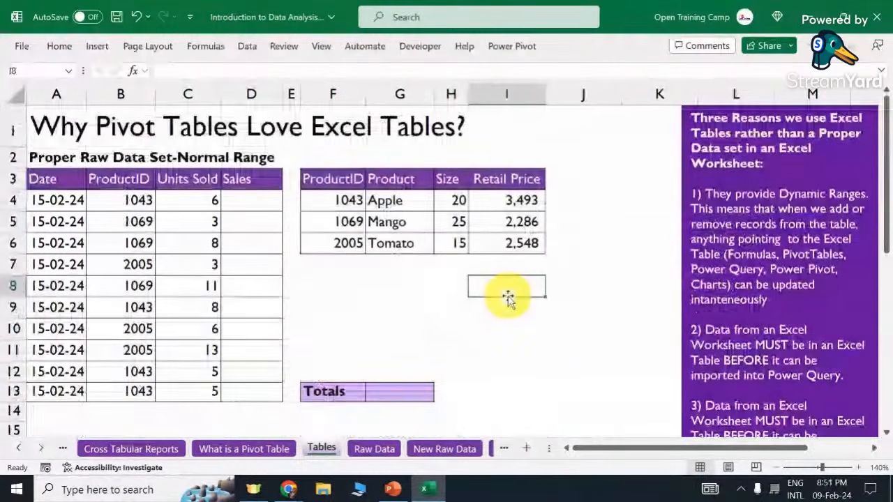
pyautogui.doubleClick(507, 298)
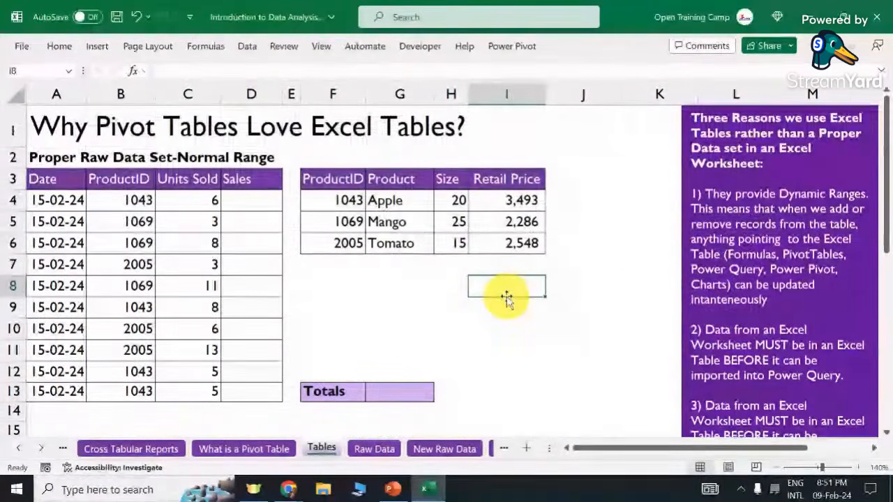
# Highlight and read the first reason in the purple text box, about Excel Tables providing dynamic ranges.
pyautogui.click(749, 197)
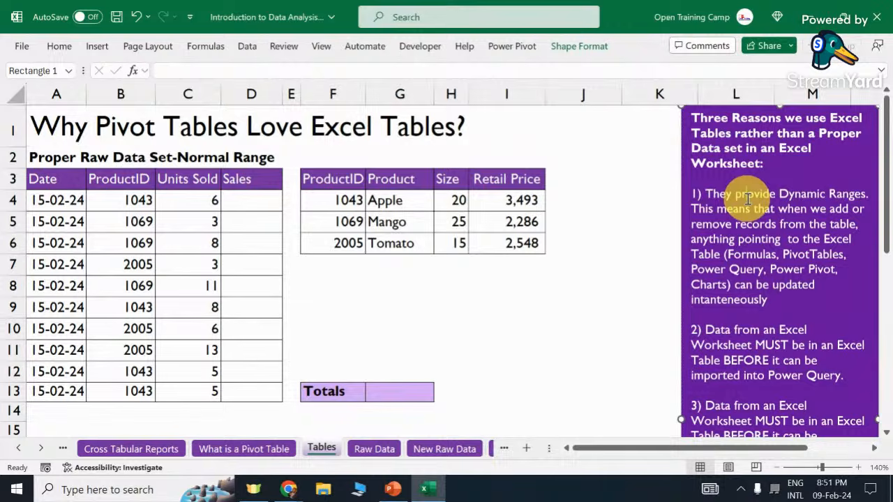
pyautogui.click(748, 199)
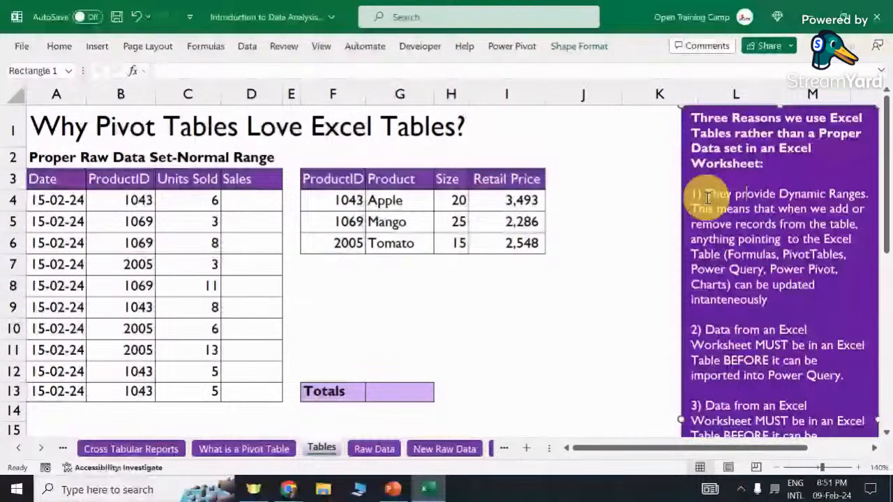
pyautogui.moveTo(707, 198); pyautogui.dragTo(821, 294)
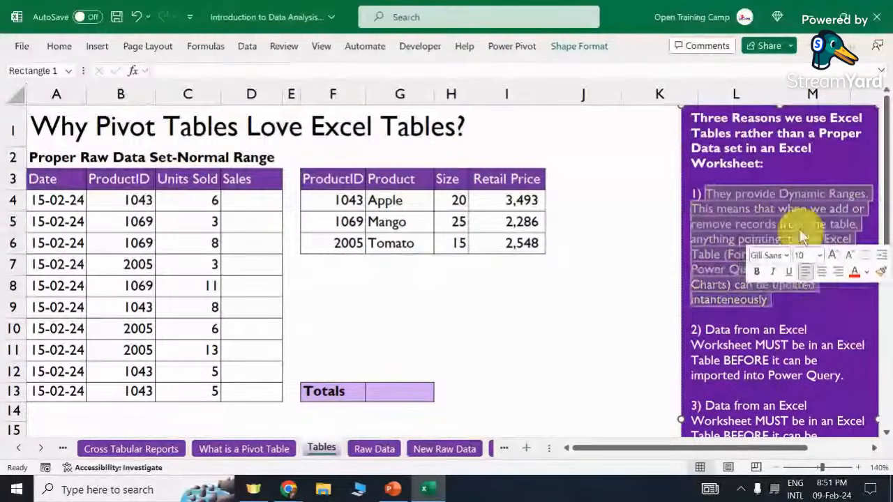
pyautogui.click(755, 219)
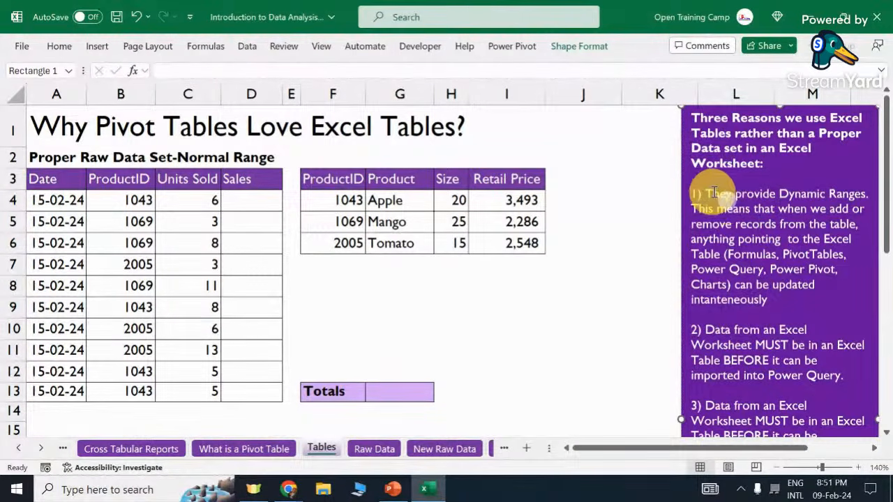
pyautogui.moveTo(706, 193); pyautogui.dragTo(811, 302)
pyautogui.scroll(-1, 788, 286)
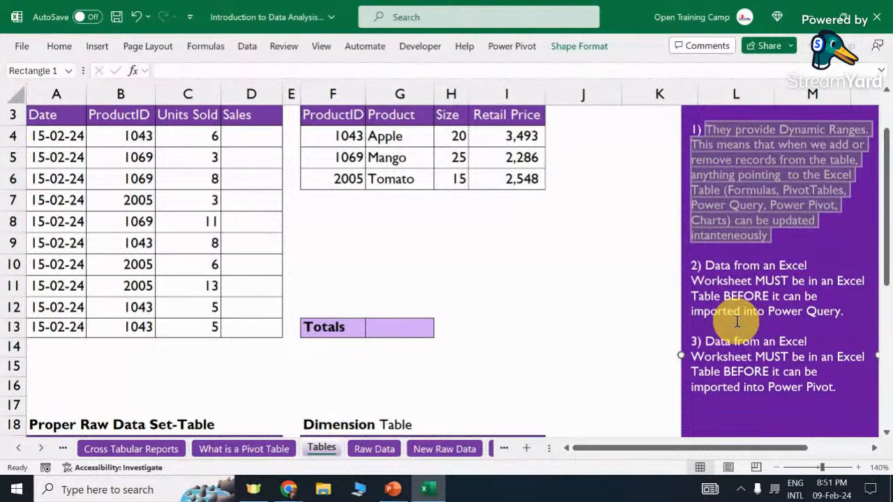
pyautogui.click(745, 185)
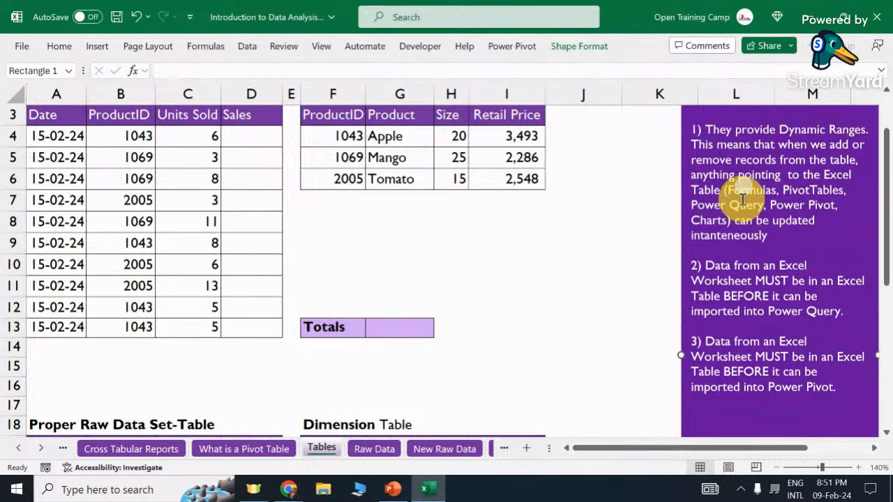
# Read the second and third reasons in the purple text box, highlighting the one about importing into Power Pivot.
pyautogui.scroll(-1, 747, 258)
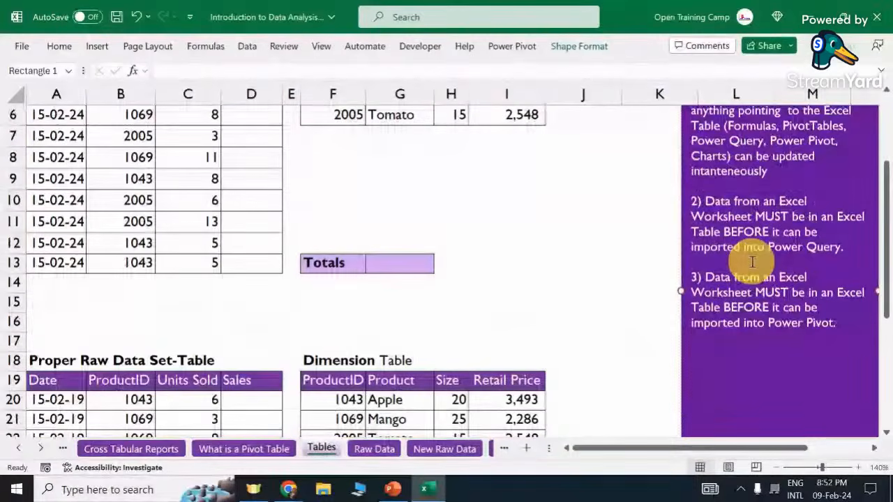
pyautogui.scroll(-1, 752, 261)
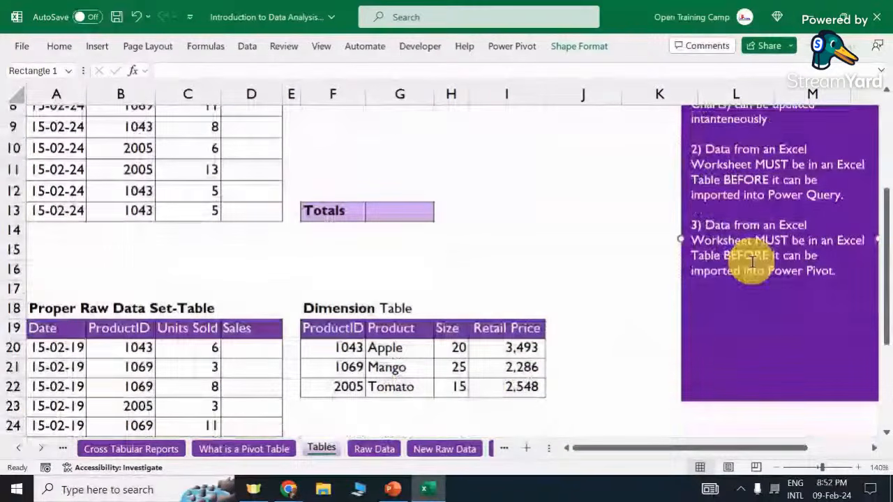
pyautogui.scroll(-1, 752, 262)
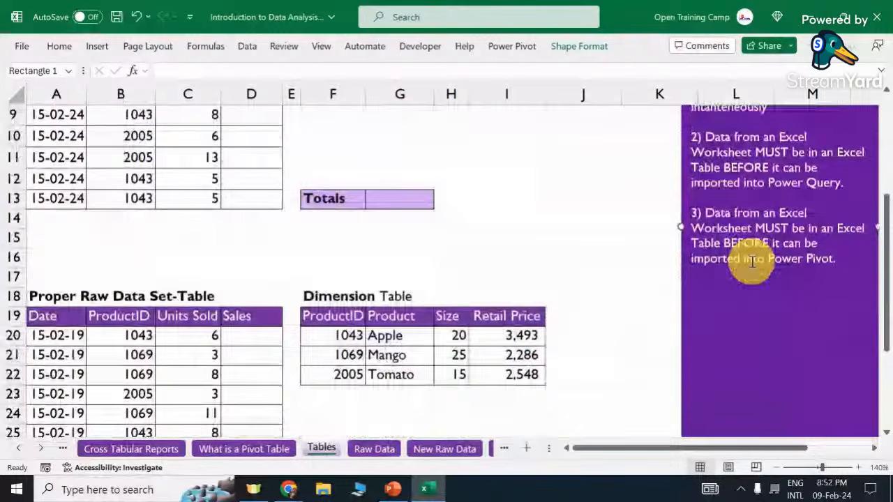
pyautogui.scroll(-1, 752, 262)
pyautogui.scroll(1, 706, 230)
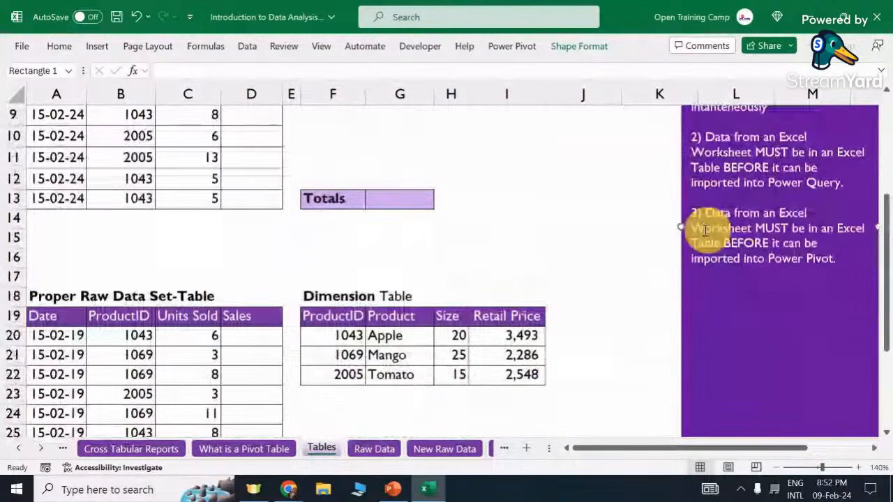
pyautogui.tripleClick(706, 230)
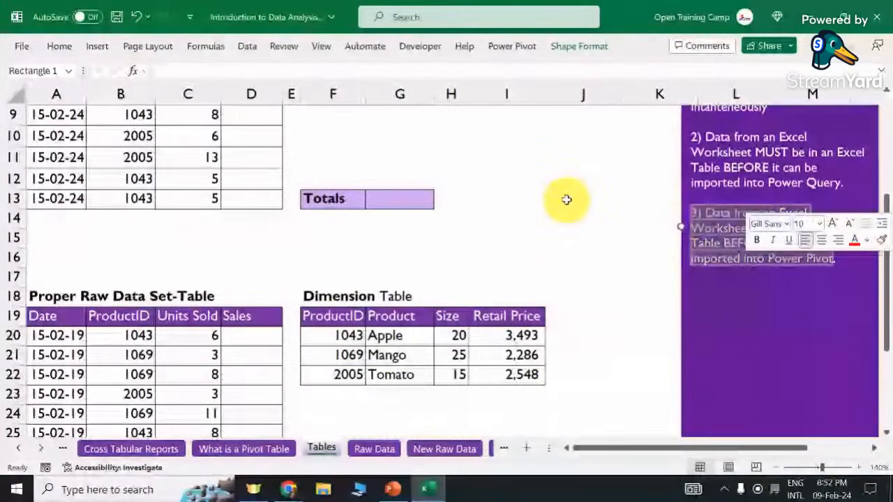
pyautogui.click(566, 200)
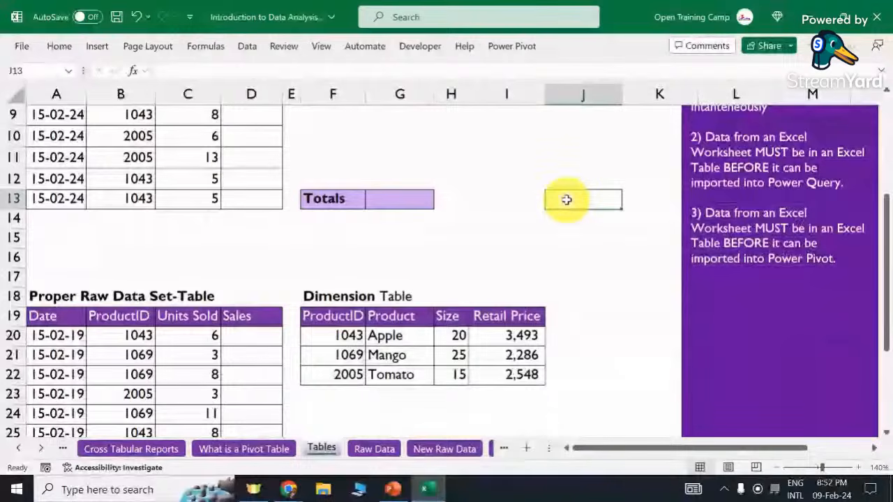
# Start a VLOOKUP formula in the first Sales cell, D4, using the ProductID in B4 as the lookup value.
pyautogui.scroll(3, 567, 200)
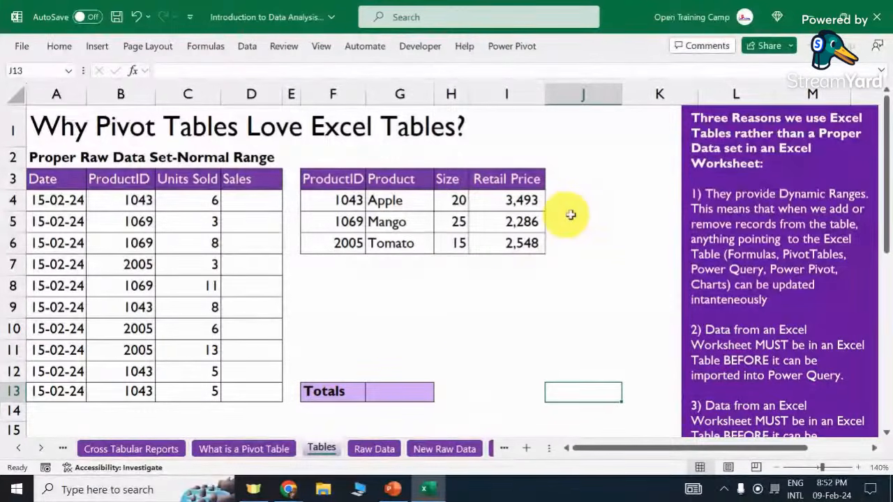
pyautogui.click(479, 305)
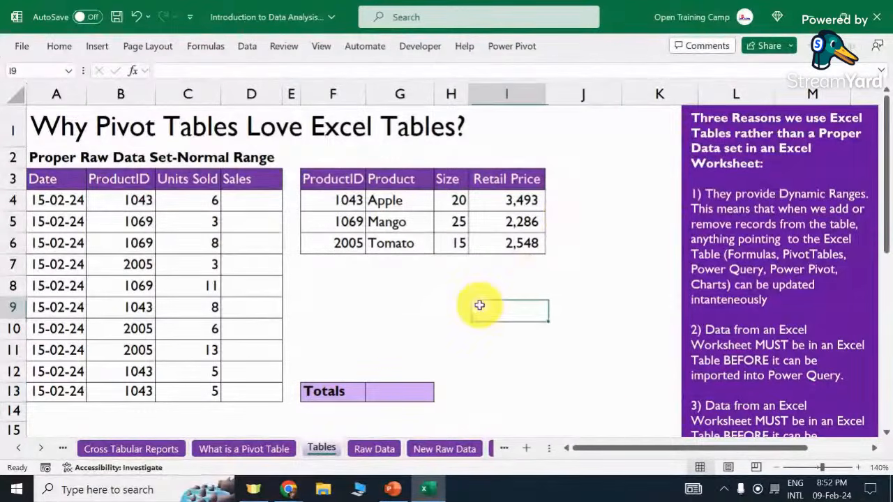
pyautogui.click(247, 450)
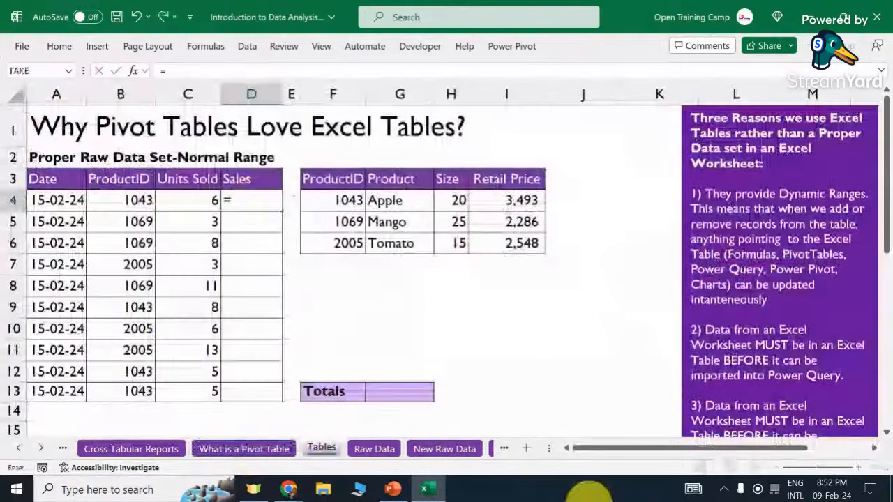
pyautogui.click(246, 200)
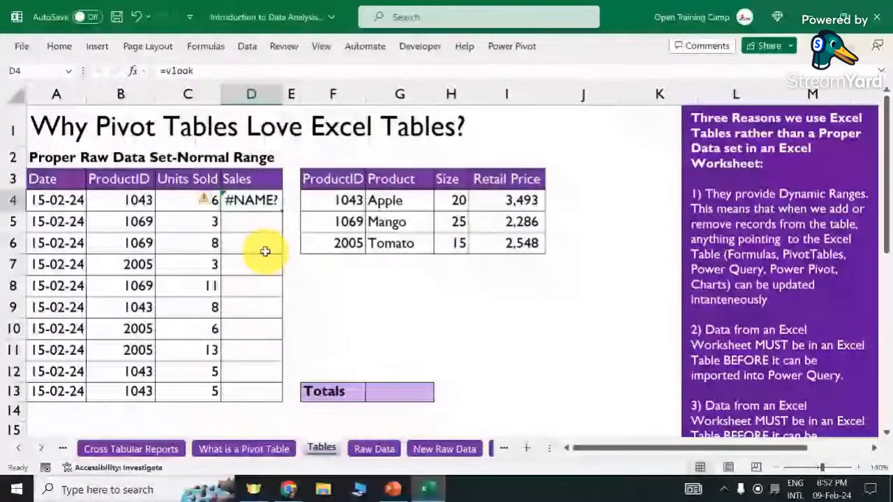
pyautogui.write('=vlo')
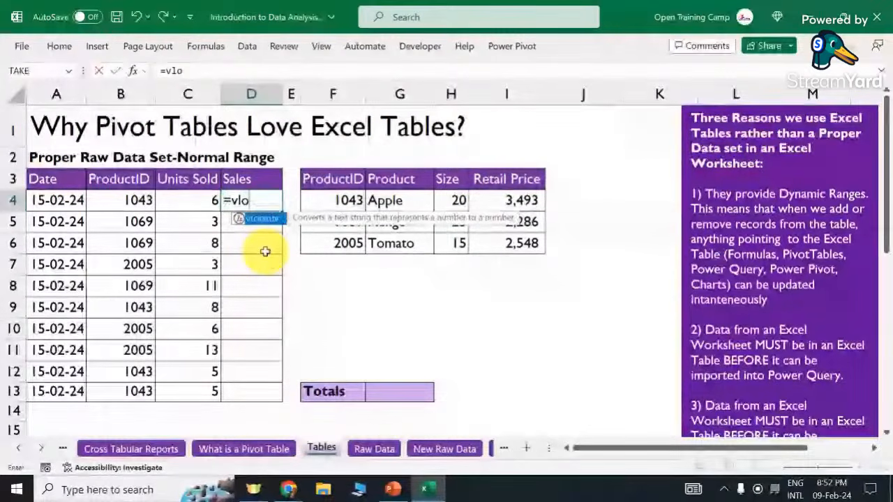
pyautogui.press('Tab')
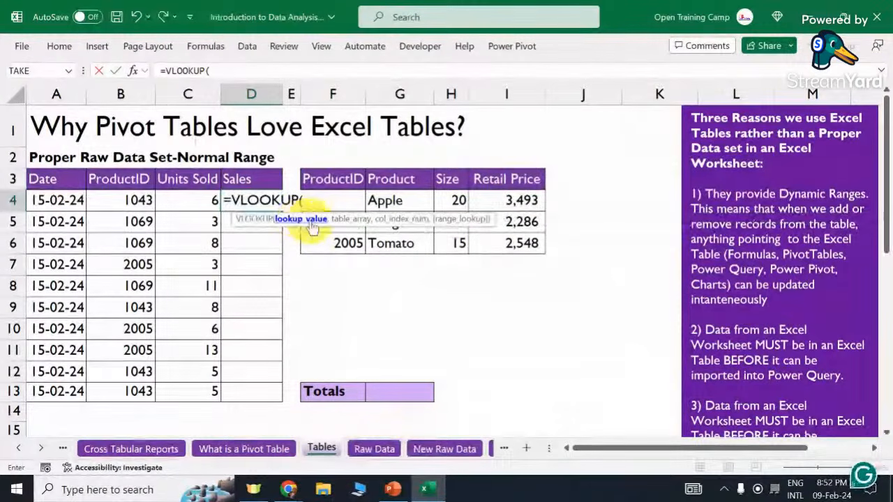
pyautogui.click(130, 200)
pyautogui.write(',')
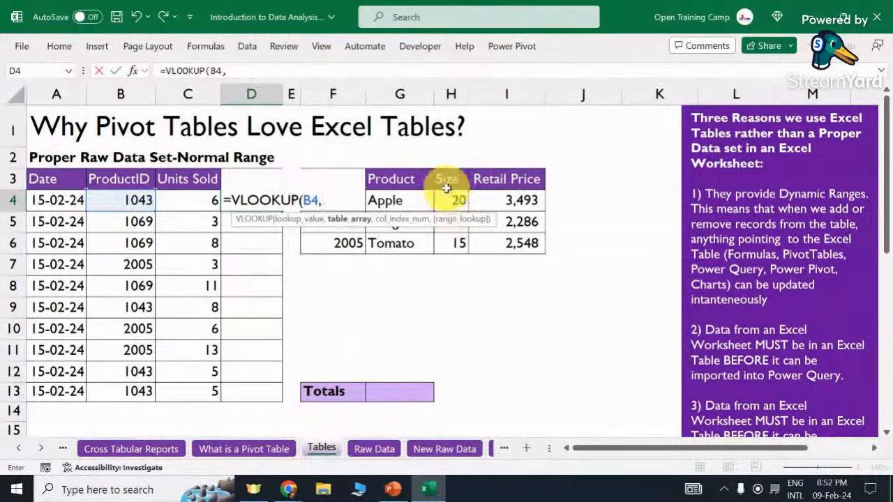
# Set the VLOOKUP's table array in D4 to the product list F3:I6 as an absolute reference, $F$3:$I$6.
pyautogui.click(327, 157)
pyautogui.press('Down')
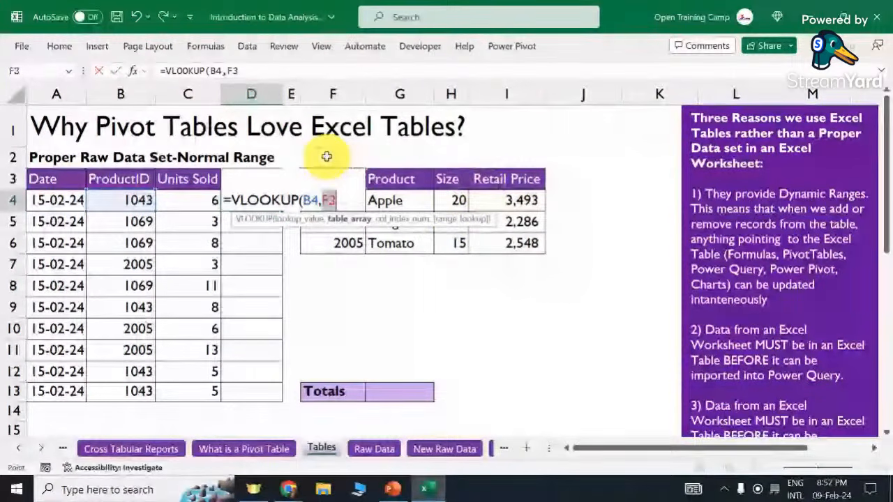
pyautogui.hotkey('shift', 'Right')
pyautogui.hotkey('shift', 'Right')
pyautogui.hotkey('shift', 'Right')
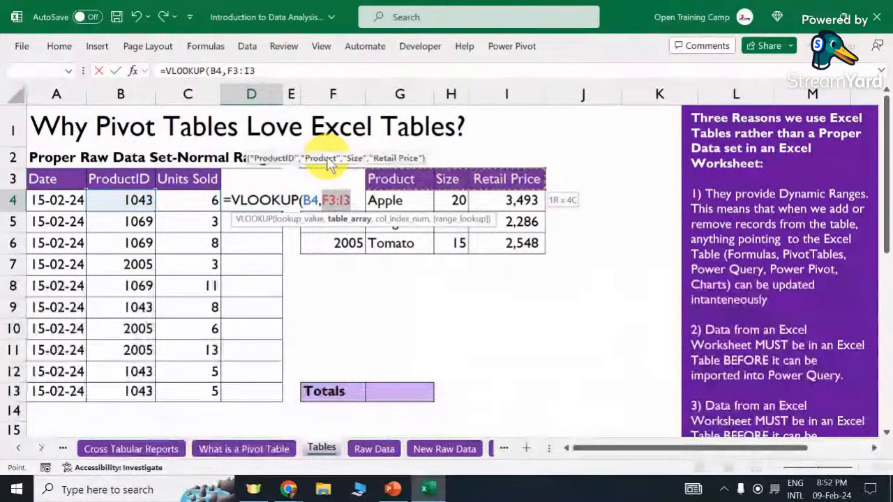
pyautogui.hotkey('ctrl', 'shift', 'Down')
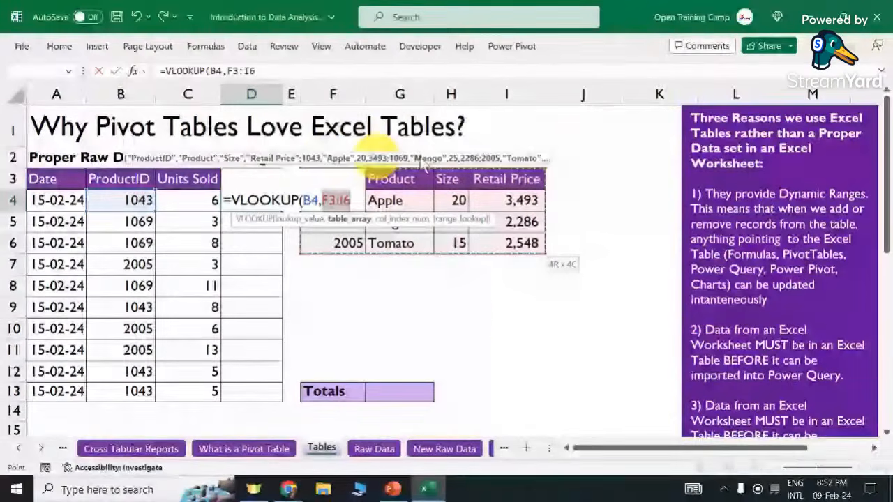
pyautogui.press('F4')
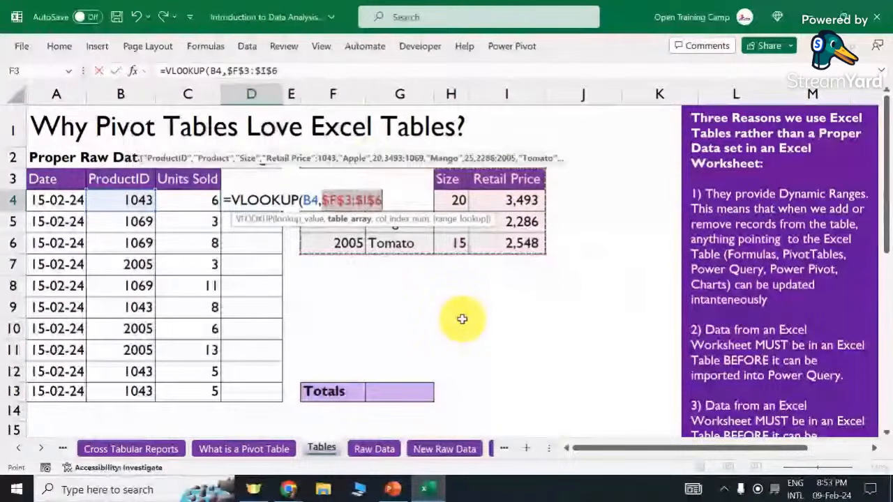
# Complete the VLOOKUP in D4 with column index 5 and exact match 0, and enter the formula.
pyautogui.write(',')
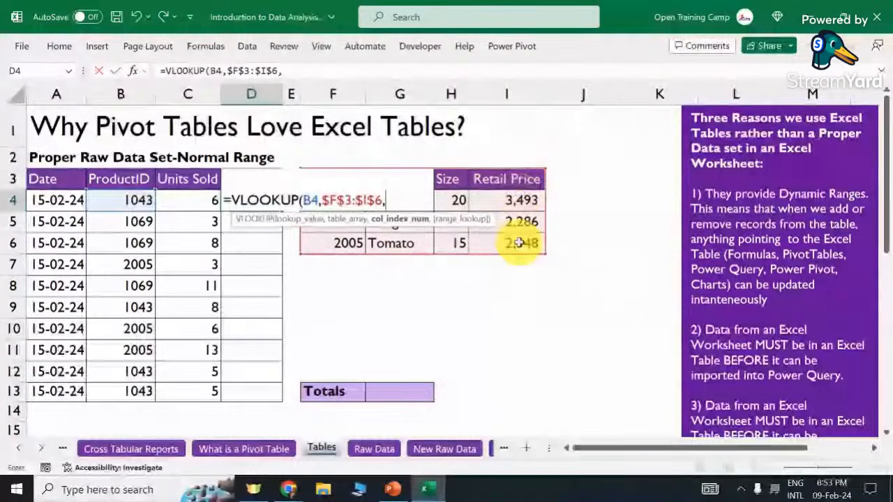
pyautogui.write('5')
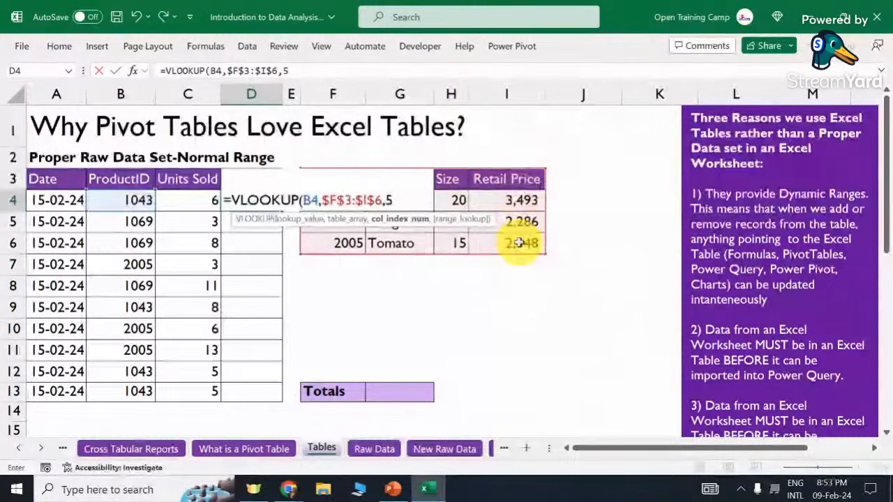
pyautogui.write(',0')
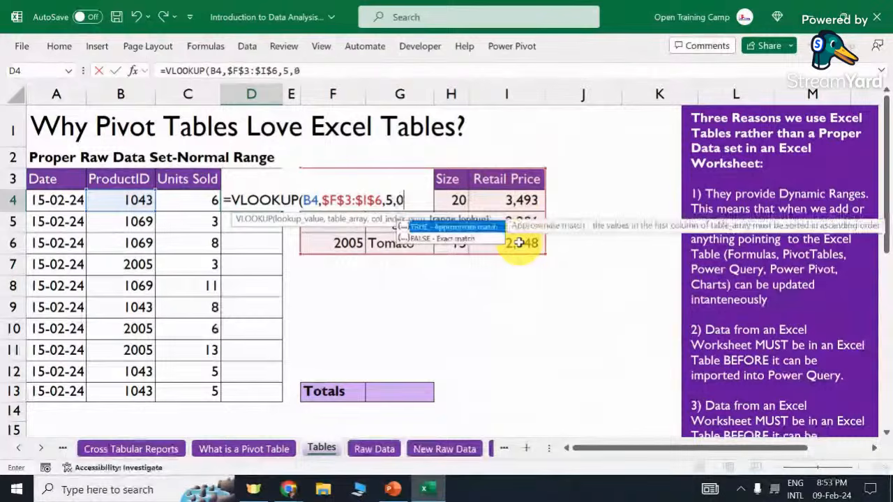
pyautogui.write(')')
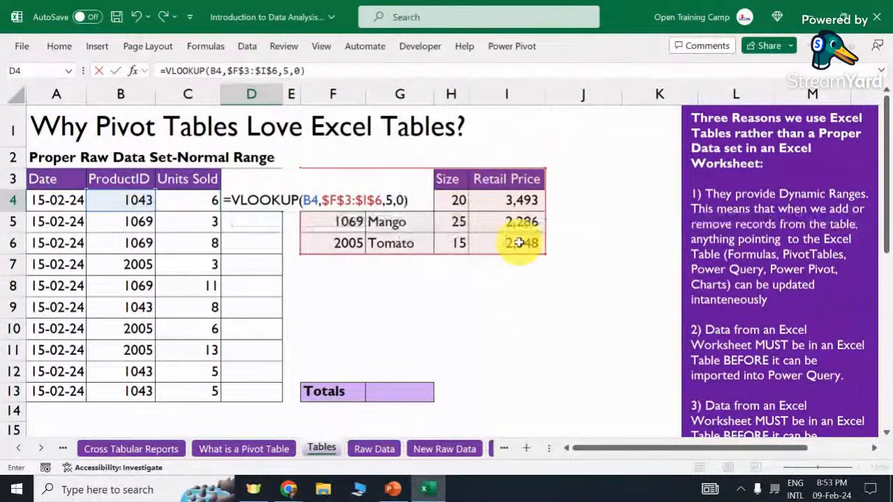
pyautogui.press('Return')
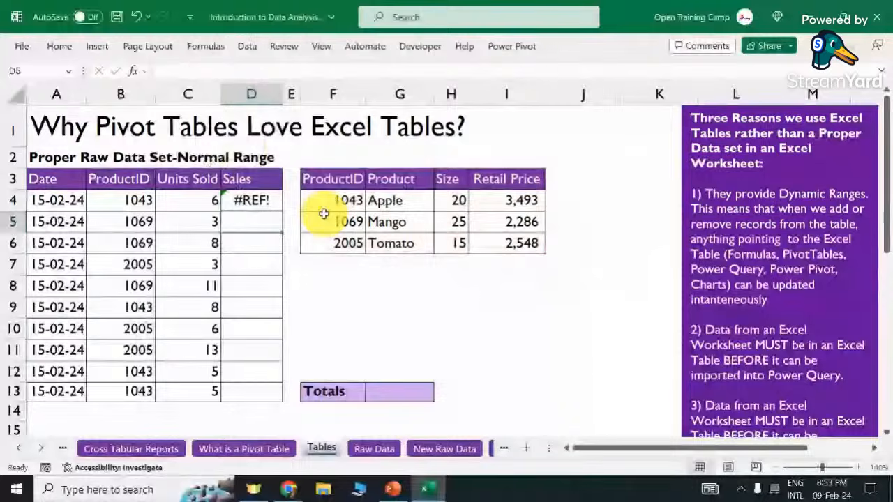
# Change the column index of the VLOOKUP in D4 to 4, the Retail Price column.
pyautogui.click(259, 198)
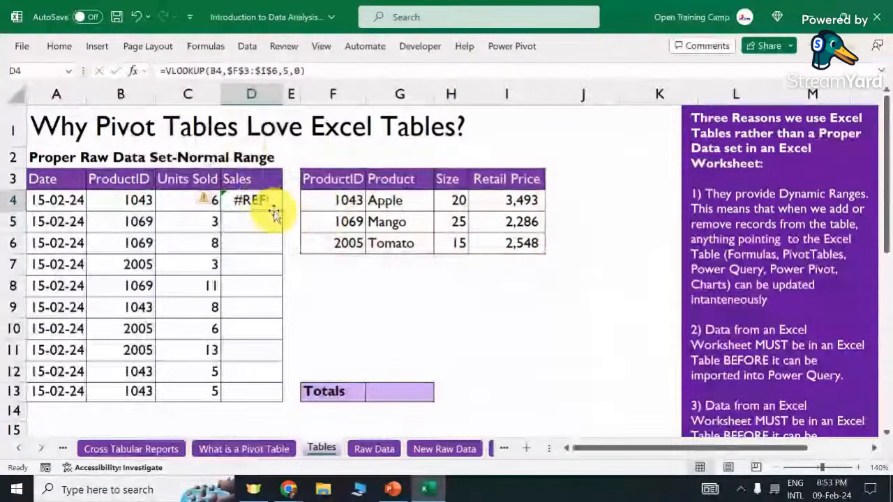
pyautogui.click(269, 70)
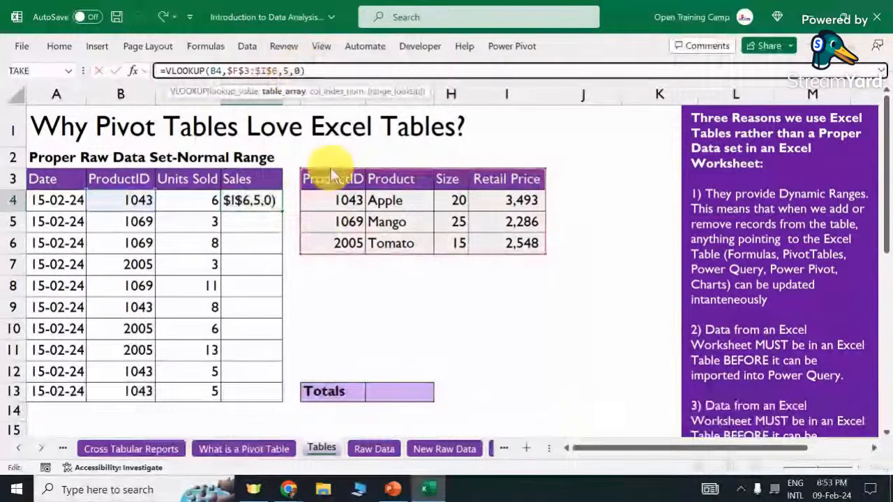
pyautogui.click(288, 70)
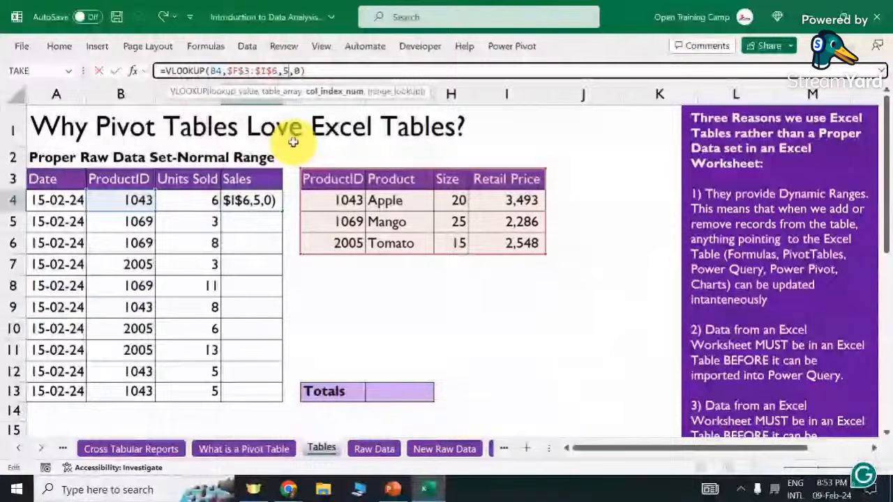
pyautogui.press('BackSpace')
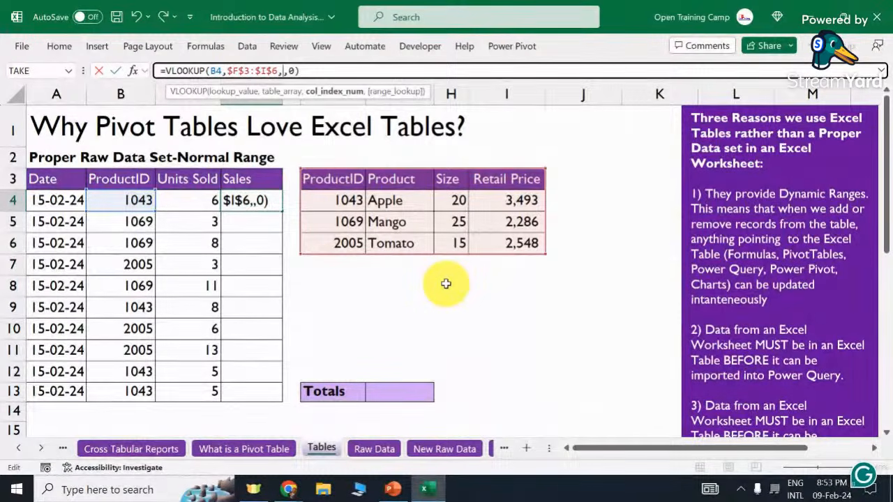
pyautogui.write('4')
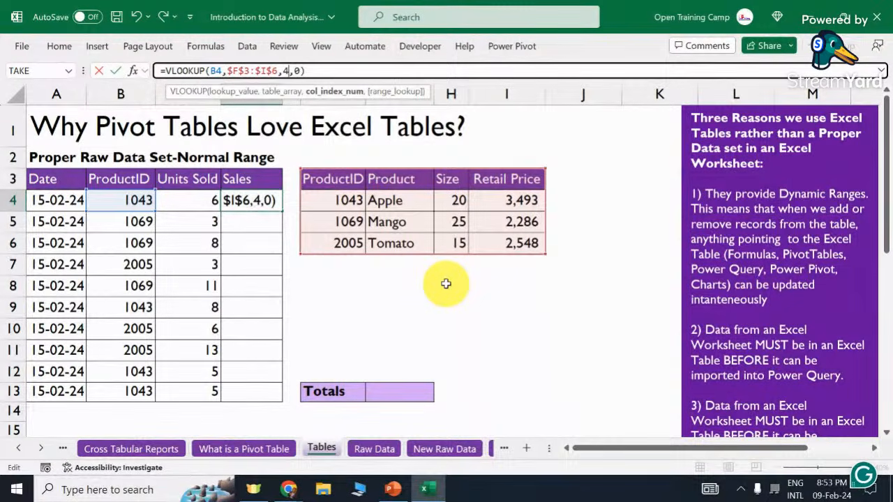
pyautogui.click(323, 71)
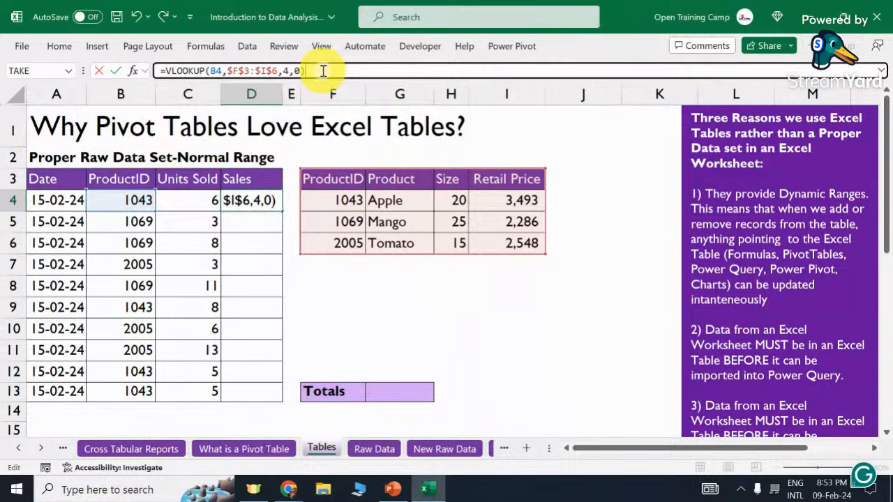
pyautogui.press('Return')
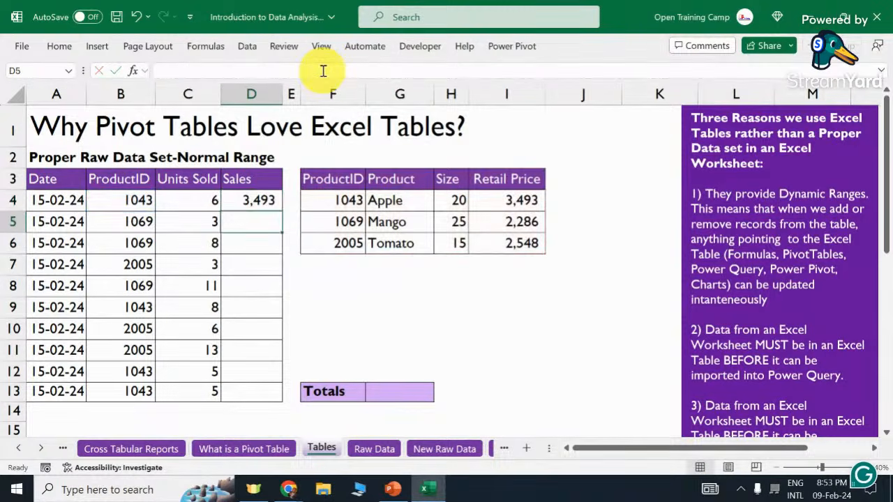
# Check the looked-up price against the product list, and multiply the VLOOKUP in D4 by the Units Sold in C4.
pyautogui.click(252, 200)
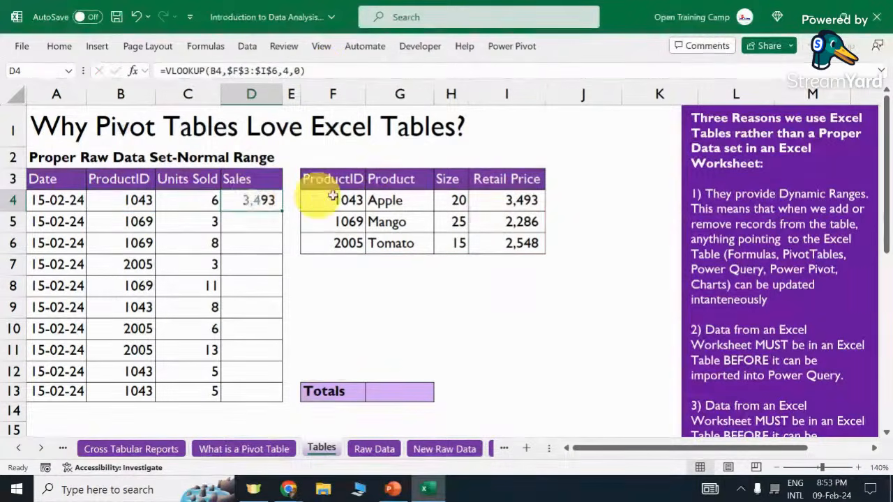
pyautogui.click(526, 201)
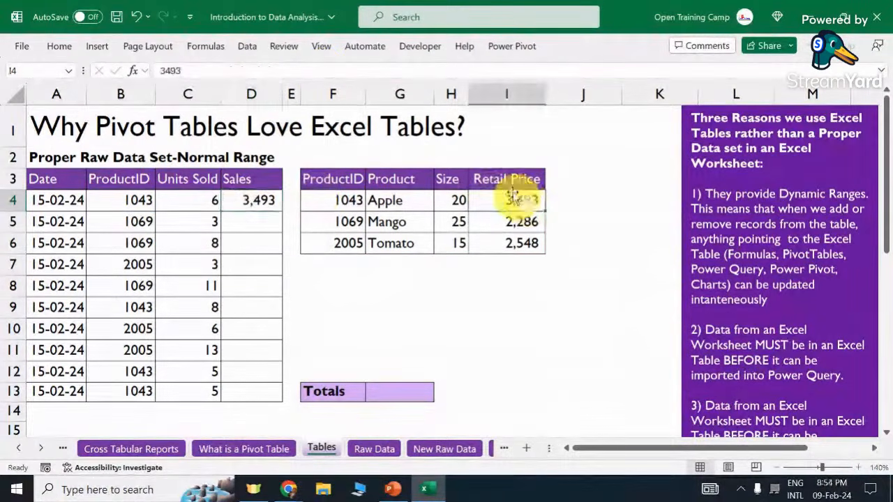
pyautogui.click(131, 202)
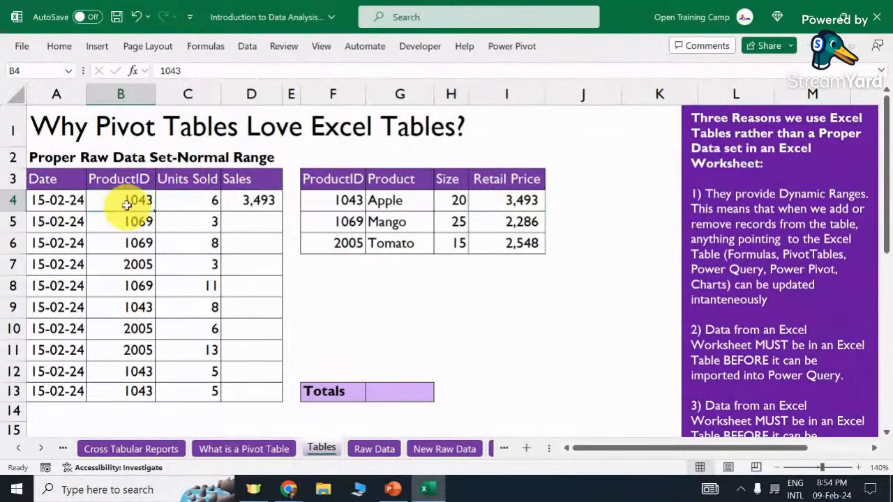
pyautogui.click(253, 200)
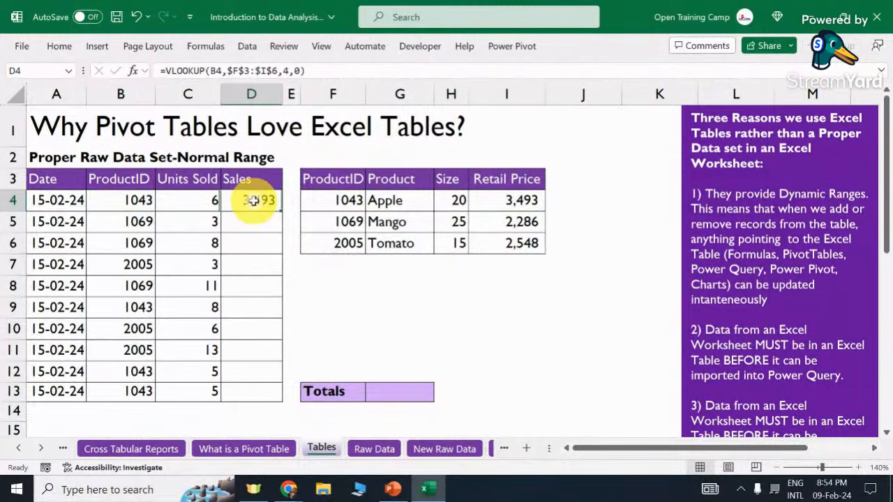
pyautogui.click(332, 71)
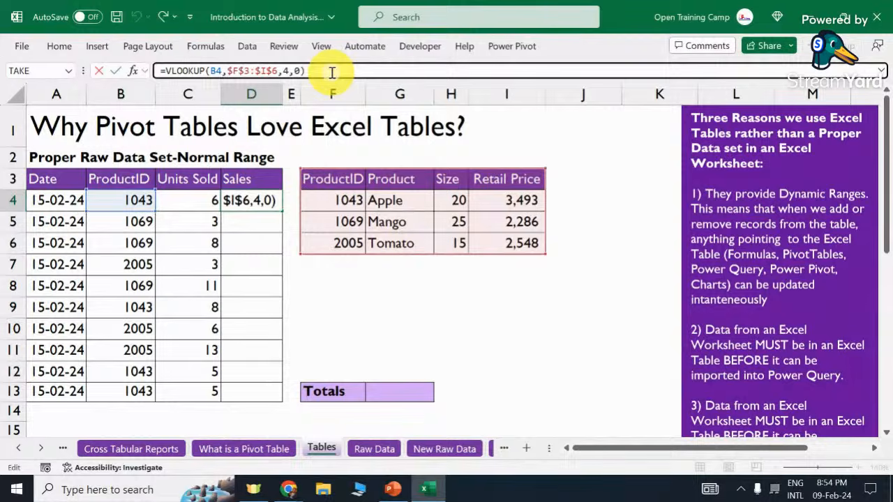
pyautogui.write('*')
pyautogui.click(187, 201)
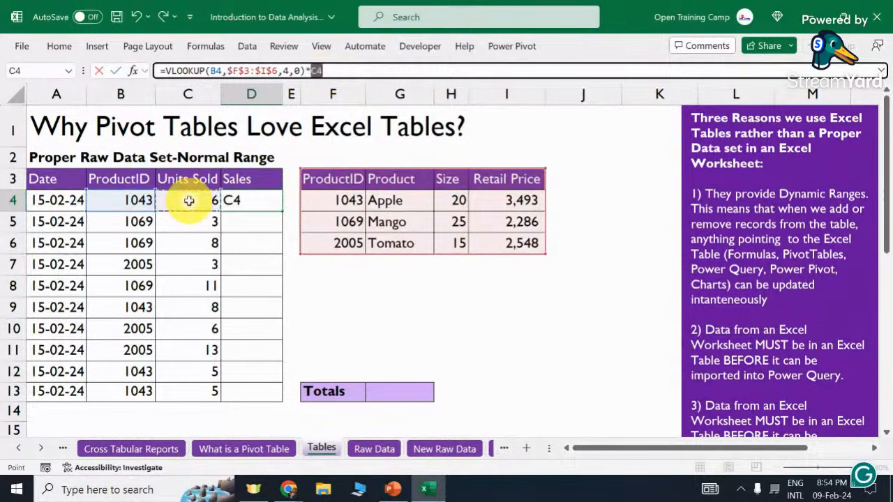
pyautogui.press('Return')
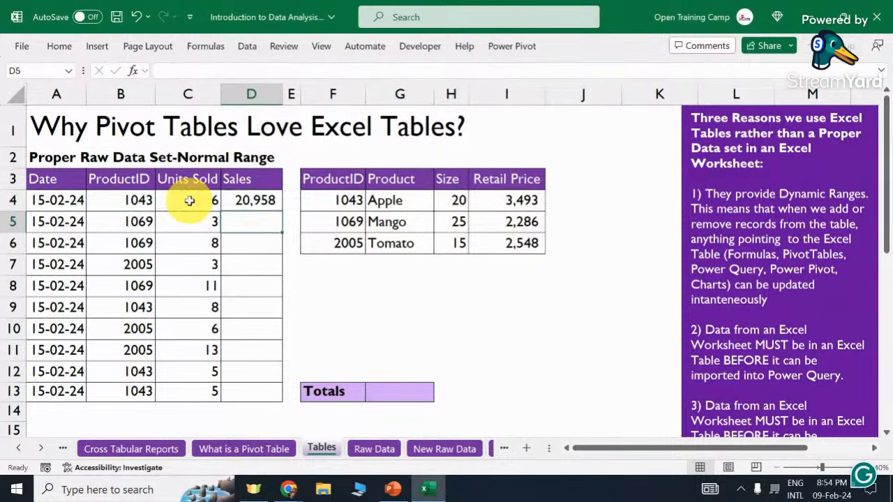
# Fill the Sales formula from D4 down to D13.
pyautogui.click(251, 200)
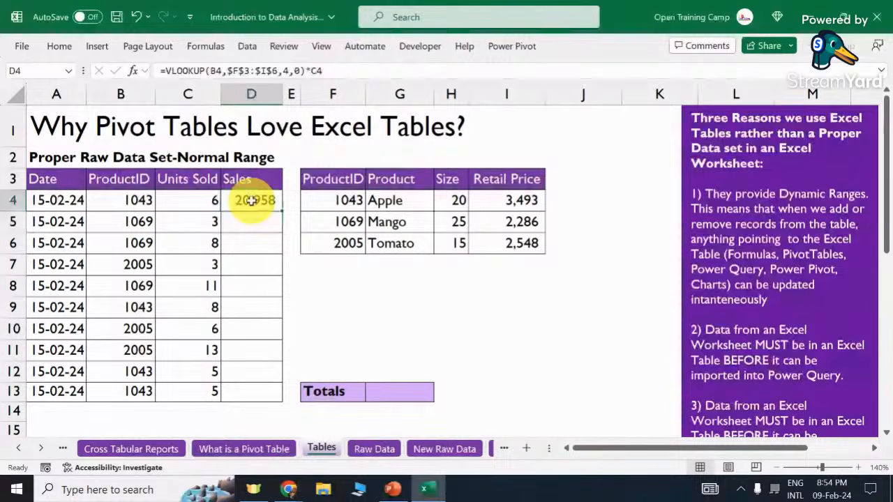
pyautogui.moveTo(282, 212); pyautogui.dragTo(281, 395)
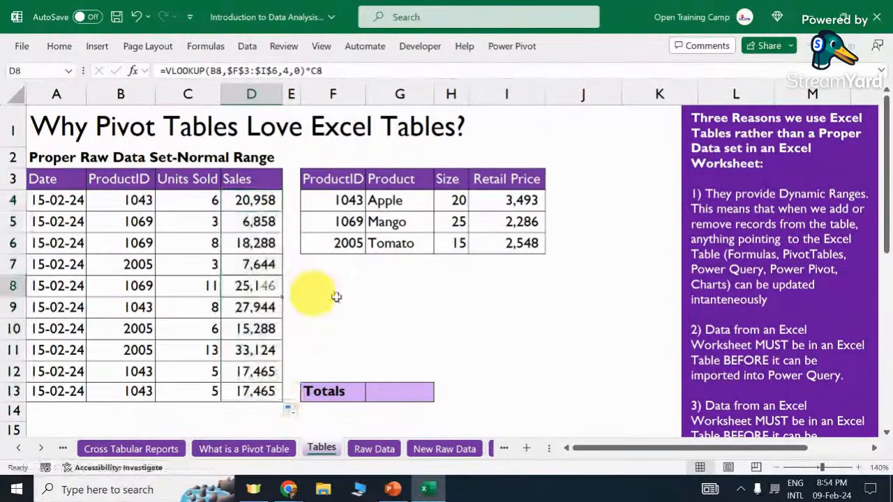
pyautogui.click(456, 321)
# Total the Sales column beside the Totals label in G13 with =SUM(D4:D13).
pyautogui.scroll(-1, 455, 321)
pyautogui.click(403, 332)
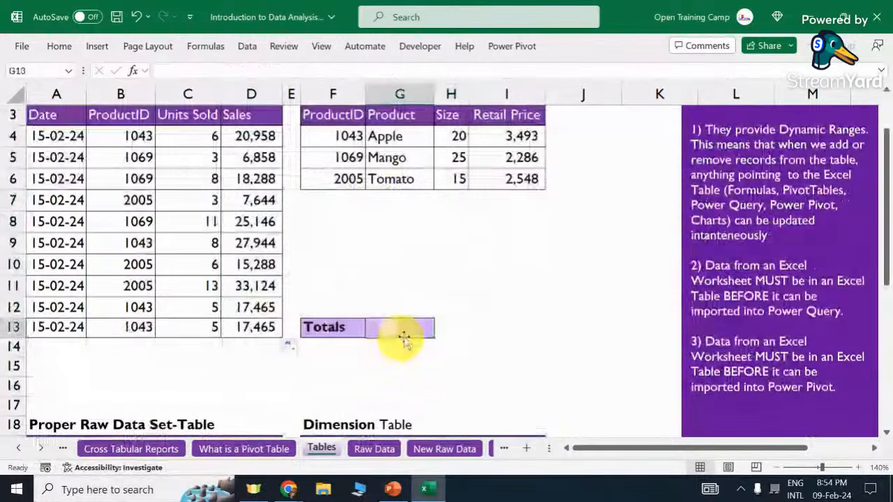
pyautogui.scroll(1, 403, 339)
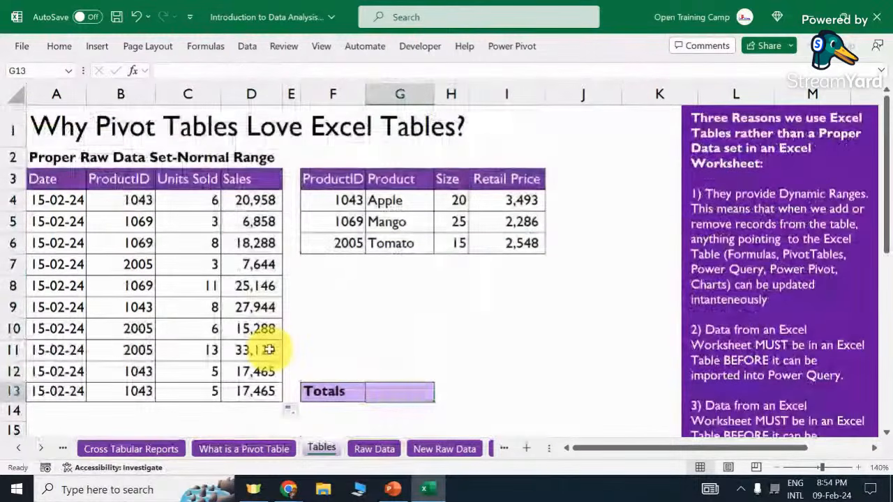
pyautogui.scroll(-1, 321, 339)
pyautogui.click(376, 327)
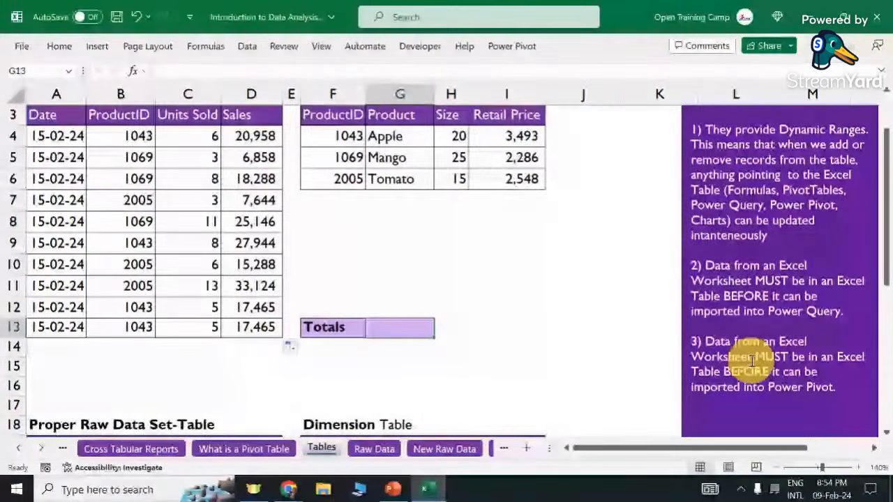
pyautogui.write('=s')
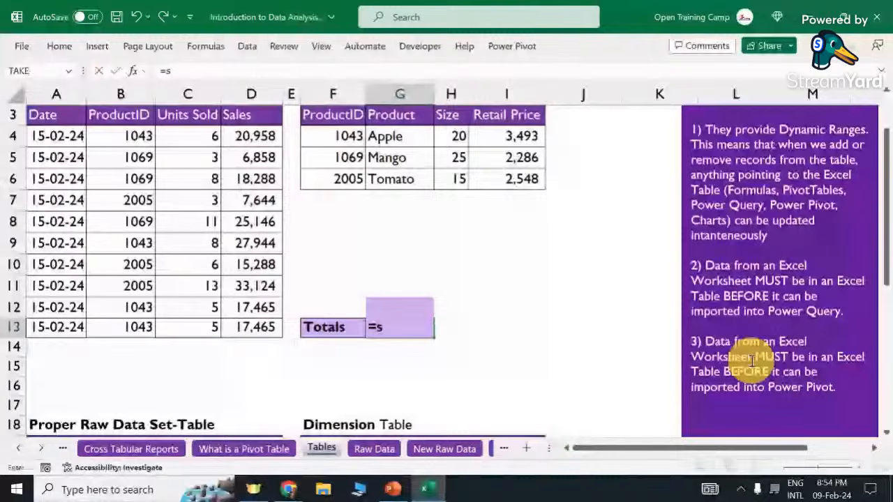
pyautogui.write('um')
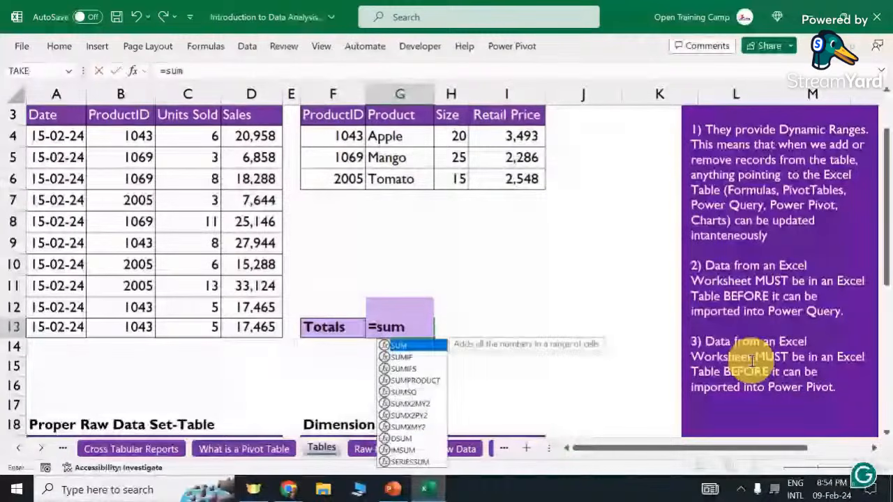
pyautogui.press('Tab')
pyautogui.moveTo(251, 136); pyautogui.dragTo(262, 328)
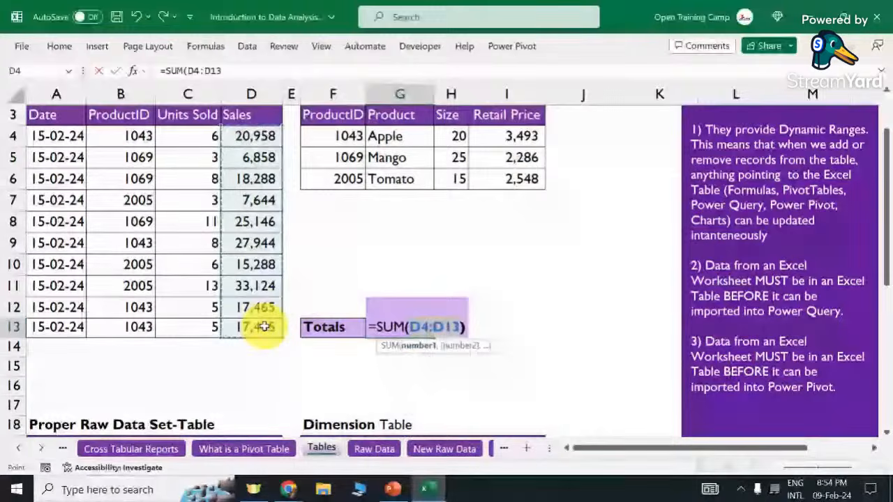
pyautogui.press('Return')
# Convert the lower raw data set in A19:D30 into an Excel Table with headers.
pyautogui.scroll(-3, 424, 285)
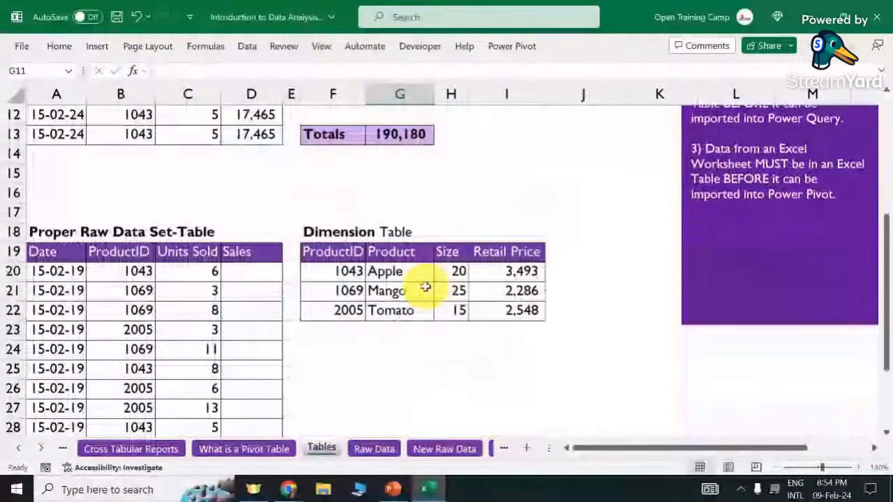
pyautogui.scroll(-2, 424, 285)
pyautogui.click(165, 179)
pyautogui.scroll(2, 186, 208)
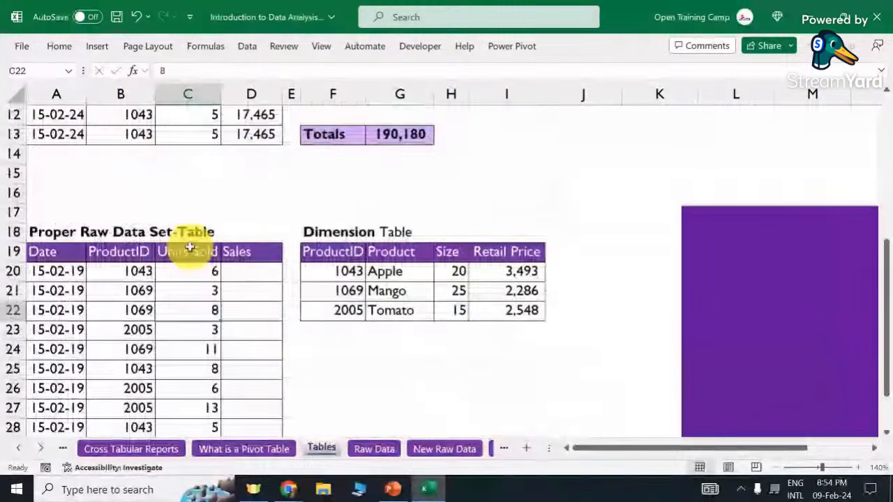
pyautogui.scroll(1, 185, 385)
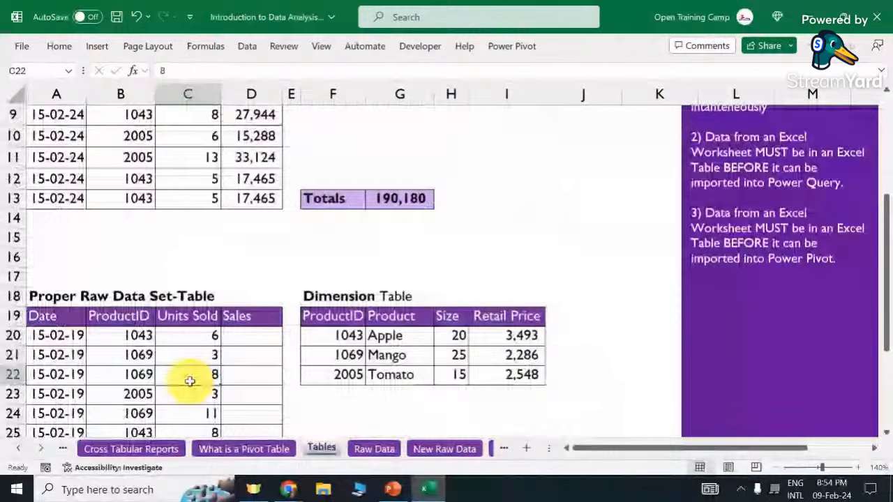
pyautogui.scroll(-2, 190, 380)
pyautogui.moveTo(43, 187); pyautogui.dragTo(257, 405)
pyautogui.hotkey('ctrl', 't')
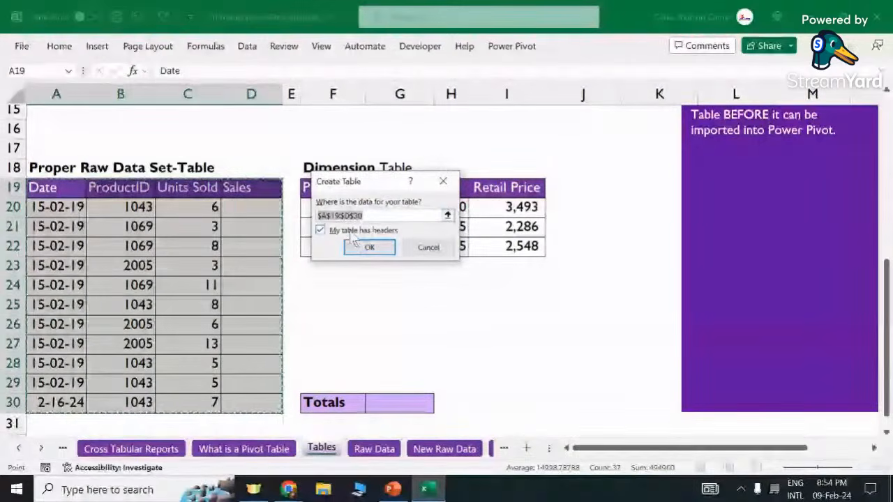
pyautogui.click(367, 250)
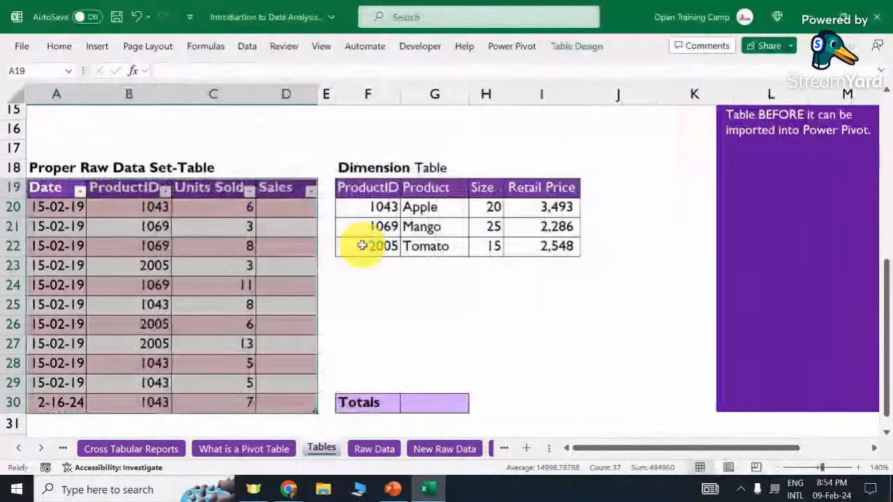
# Name the new raw data table Sample_Data.
pyautogui.click(189, 244)
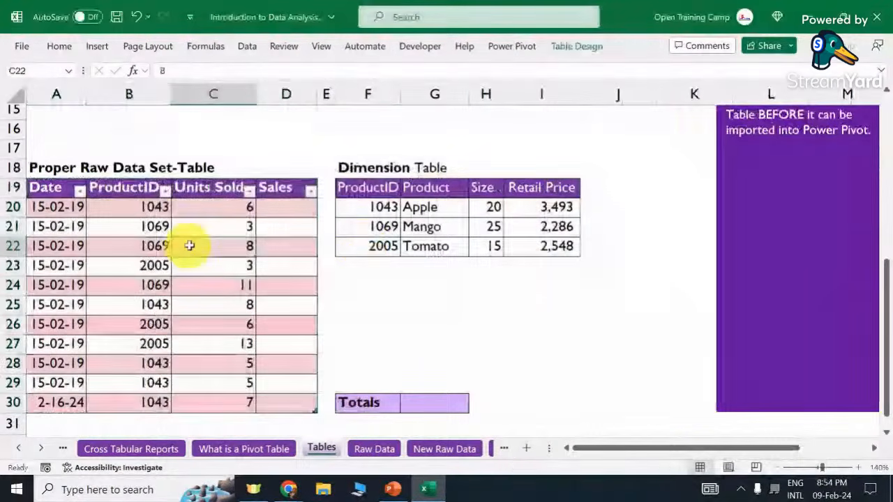
pyautogui.click(581, 45)
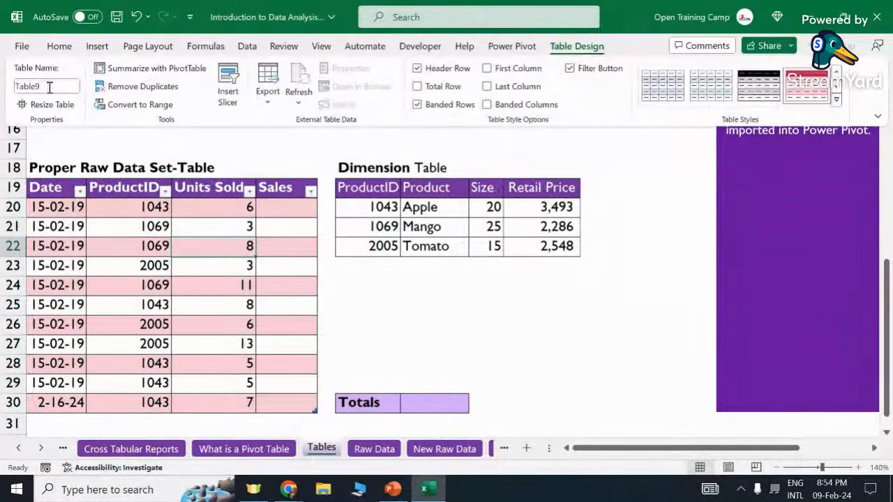
pyautogui.click(49, 86)
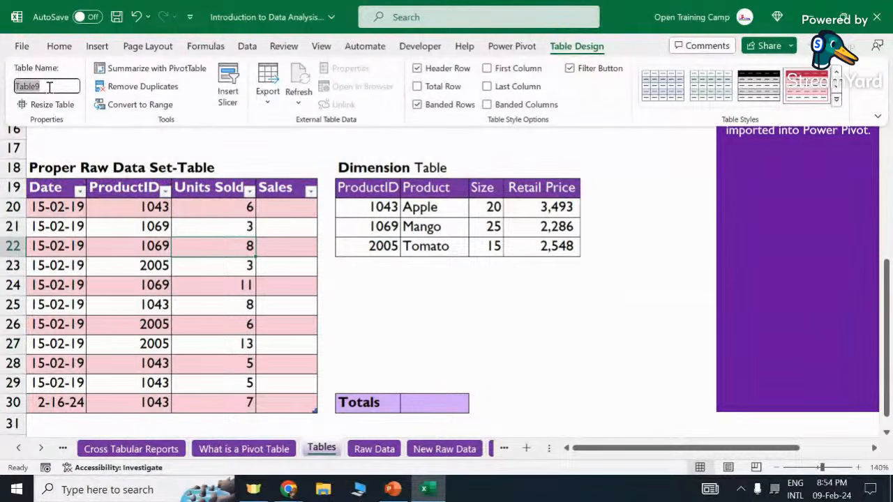
pyautogui.write('Sample')
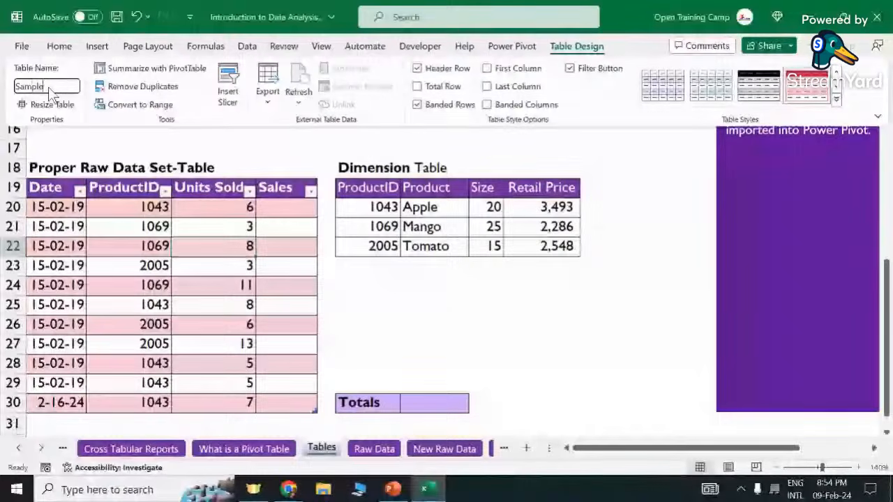
pyautogui.write('_S')
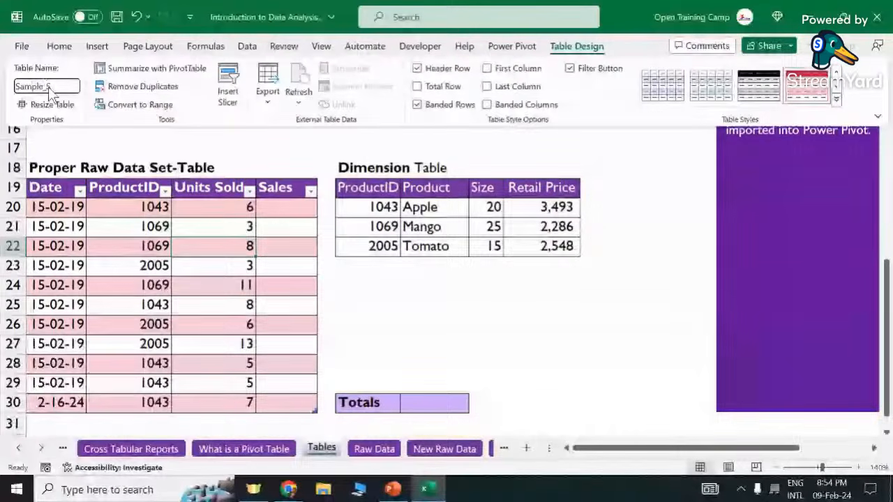
pyautogui.press('BackSpace')
pyautogui.write('Data')
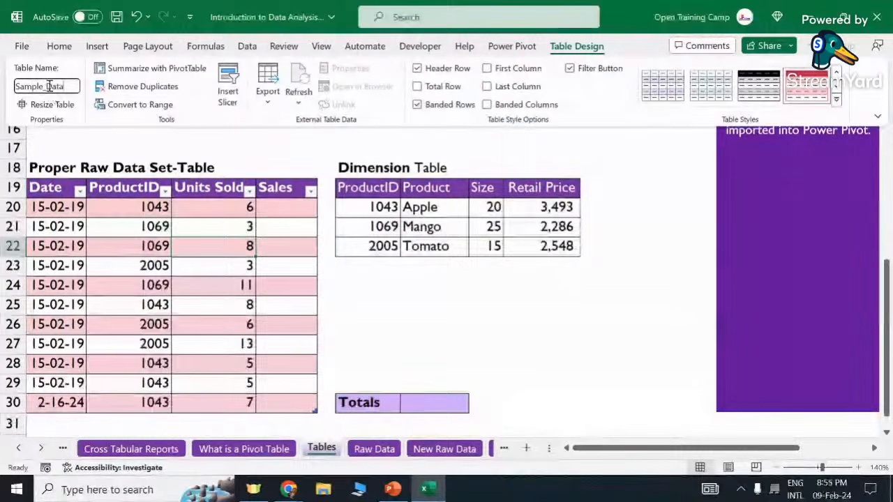
pyautogui.click(435, 307)
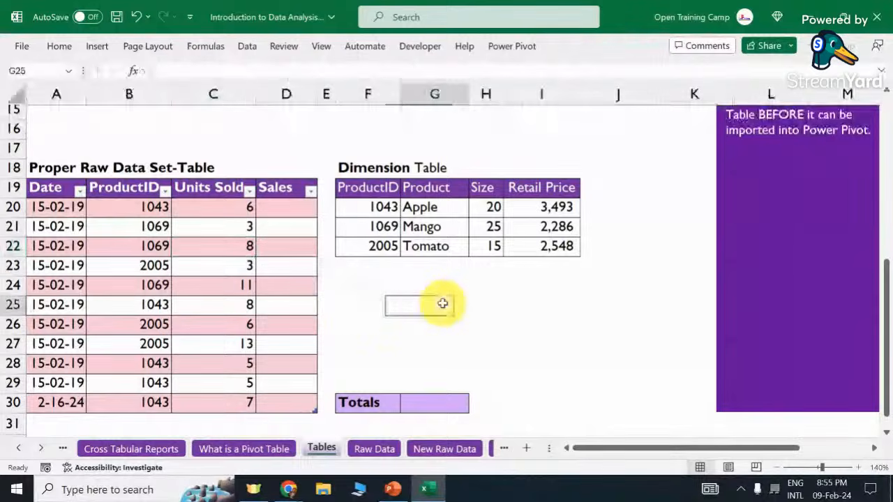
# Convert the lower Dimension Table range F19:I22 into an Excel Table with headers.
pyautogui.moveTo(351, 186); pyautogui.dragTo(529, 244)
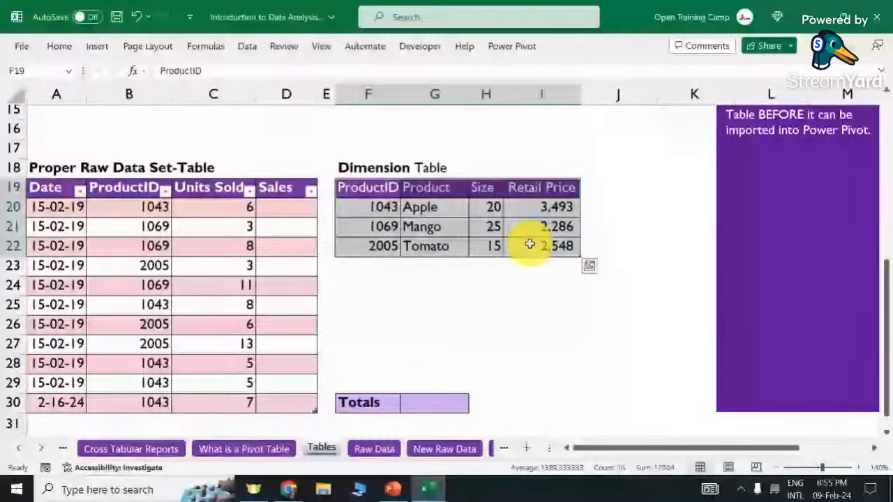
pyautogui.hotkey('ctrl', 't')
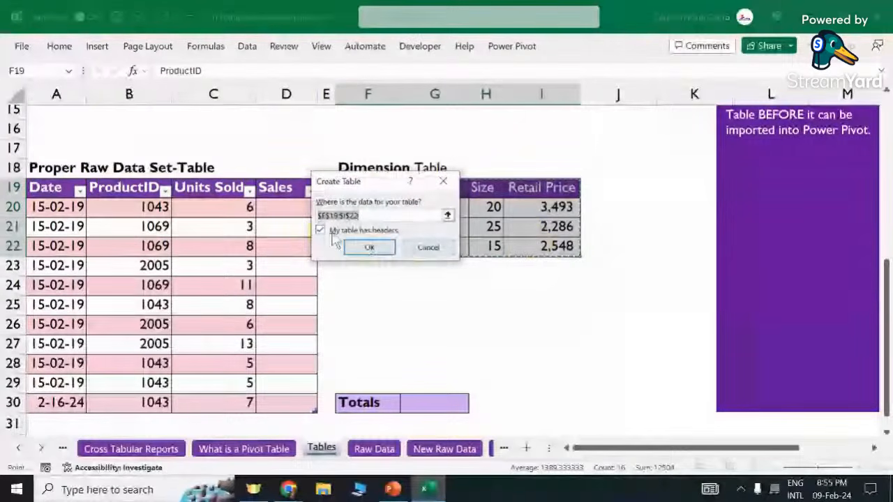
pyautogui.click(370, 254)
pyautogui.click(442, 322)
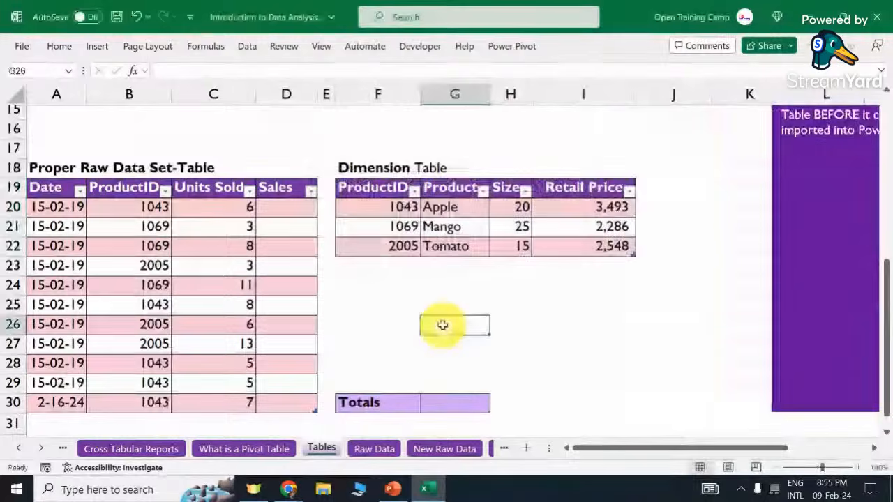
pyautogui.click(286, 216)
pyautogui.write('=vl')
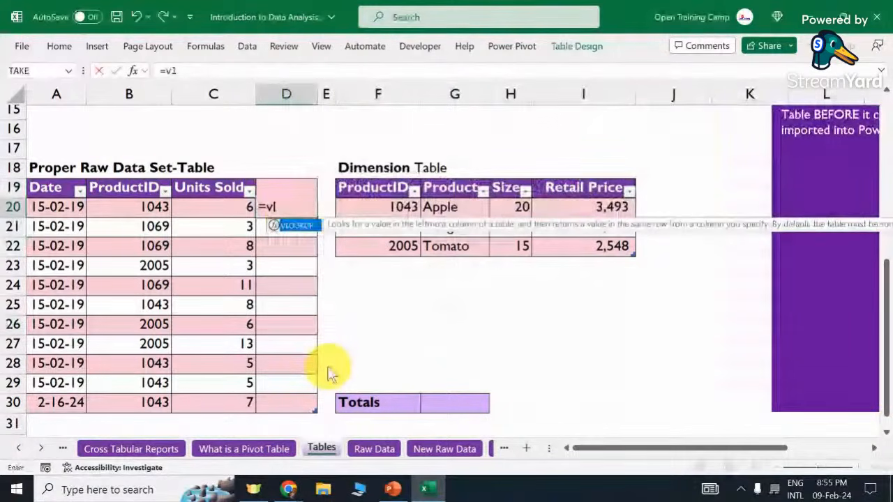
pyautogui.write('ok')
pyautogui.press('BackSpace')
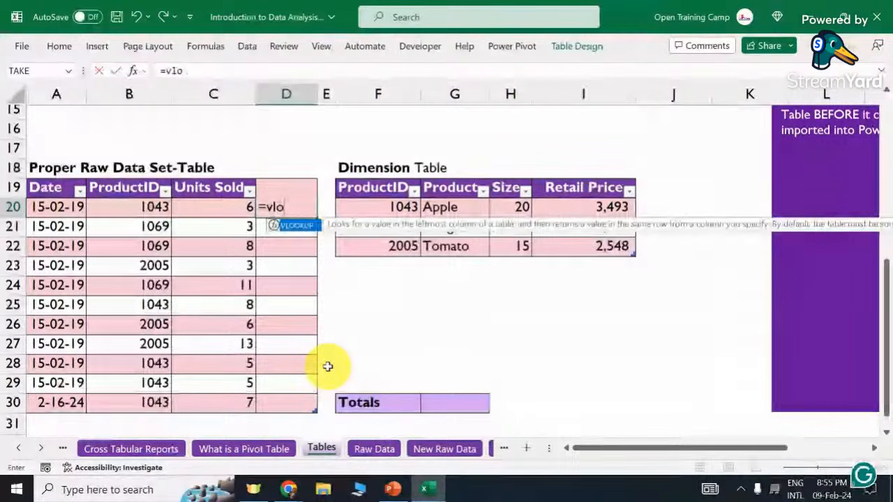
pyautogui.press('Tab')
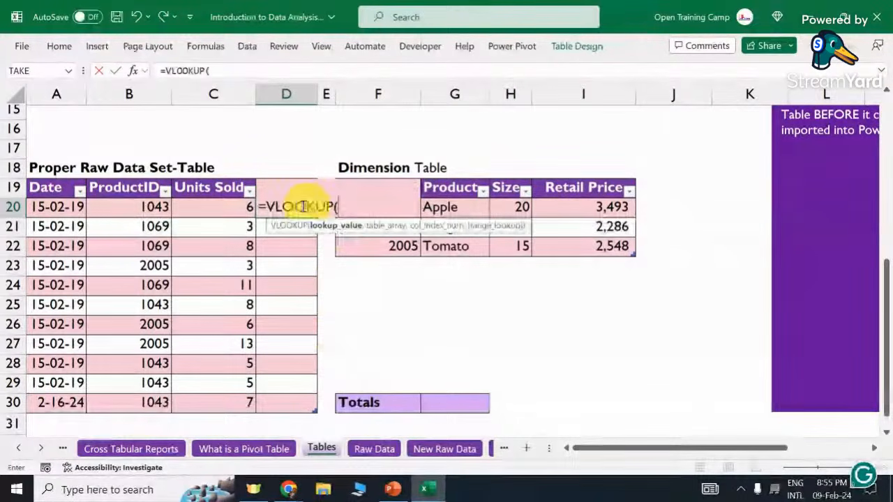
pyautogui.click(136, 208)
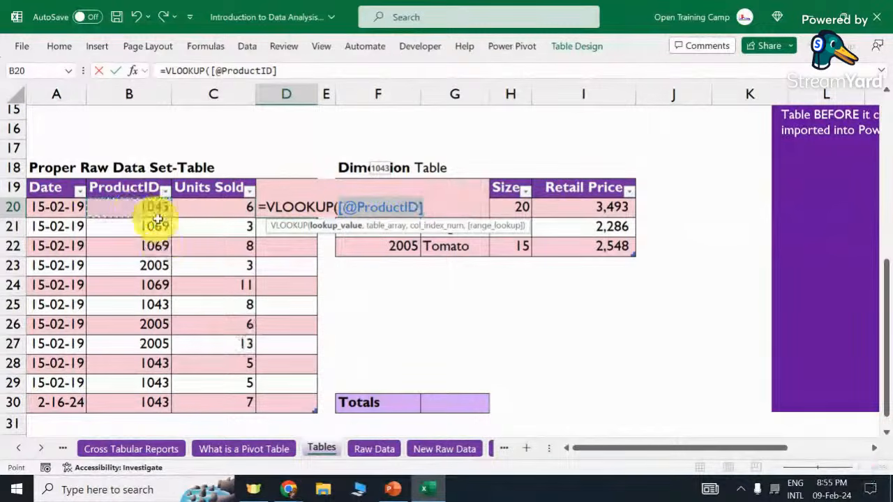
pyautogui.write(',')
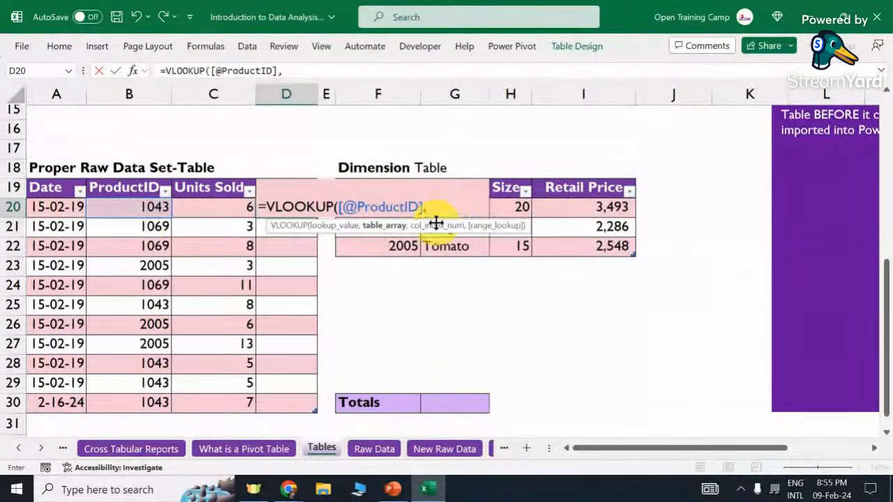
pyautogui.press('BackSpace')
pyautogui.press('BackSpace')
pyautogui.press('BackSpace')
pyautogui.press('BackSpace')
pyautogui.press('BackSpace')
pyautogui.press('BackSpace')
pyautogui.press('BackSpace')
pyautogui.press('BackSpace')
pyautogui.press('BackSpace')
pyautogui.press('BackSpace')
pyautogui.press('BackSpace')
pyautogui.press('BackSpace')
pyautogui.press('BackSpace')
pyautogui.press('BackSpace')
pyautogui.press('BackSpace')
pyautogui.press('BackSpace')
pyautogui.press('BackSpace')
pyautogui.press('BackSpace')
pyautogui.press('BackSpace')
pyautogui.press('BackSpace')
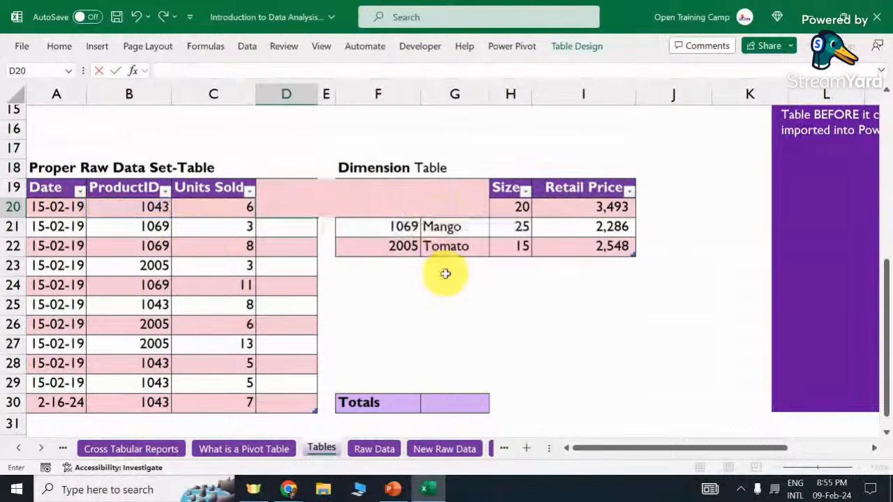
pyautogui.click(454, 324)
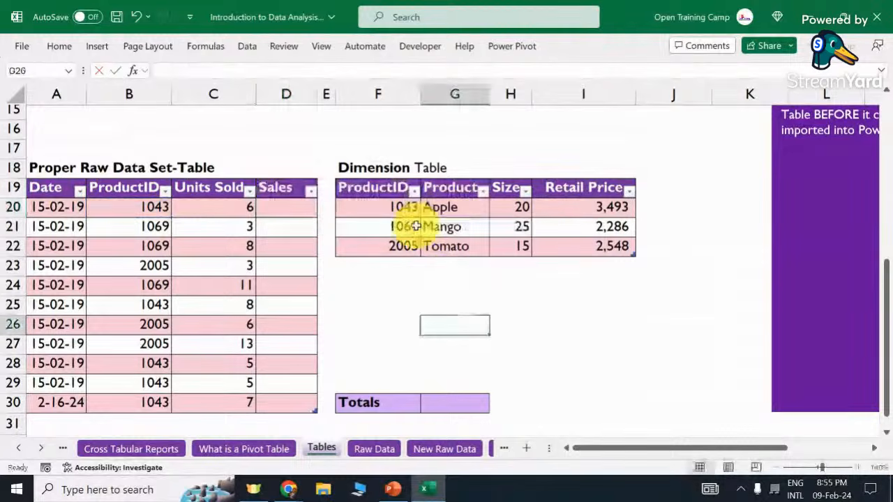
# Name the Dimension Table's Excel Table dProducts.
pyautogui.click(375, 187)
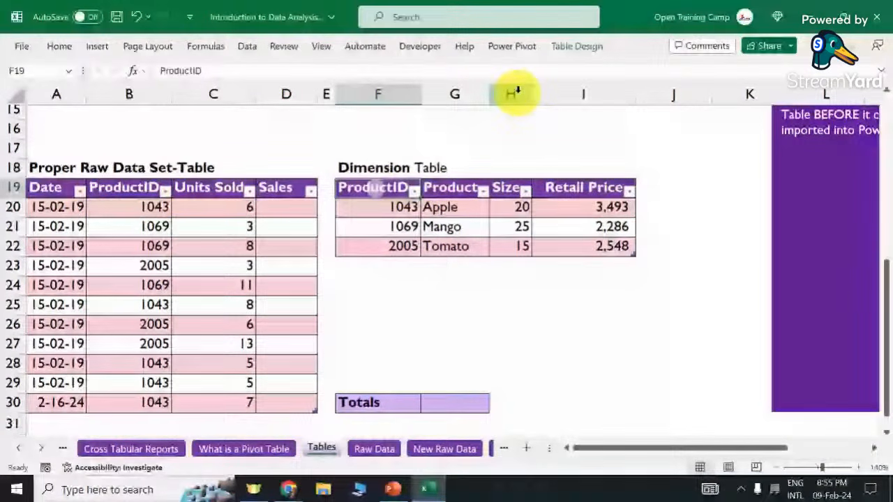
pyautogui.click(576, 46)
pyautogui.click(50, 86)
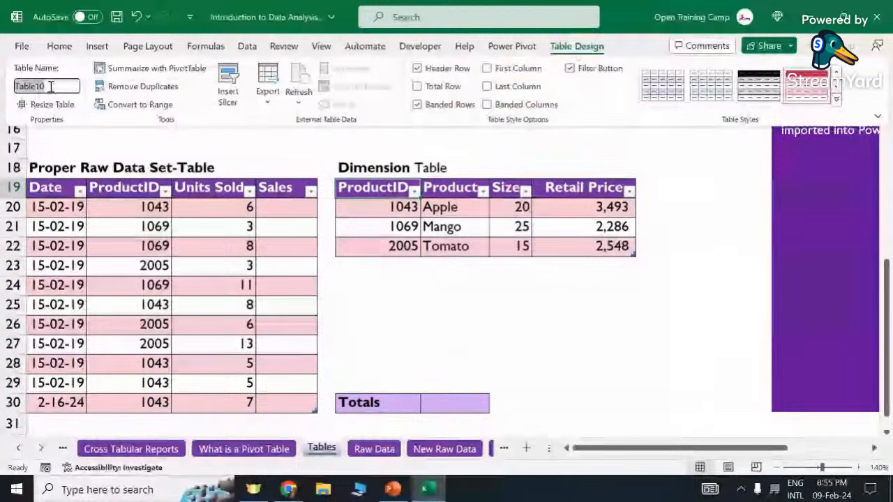
pyautogui.write('dP')
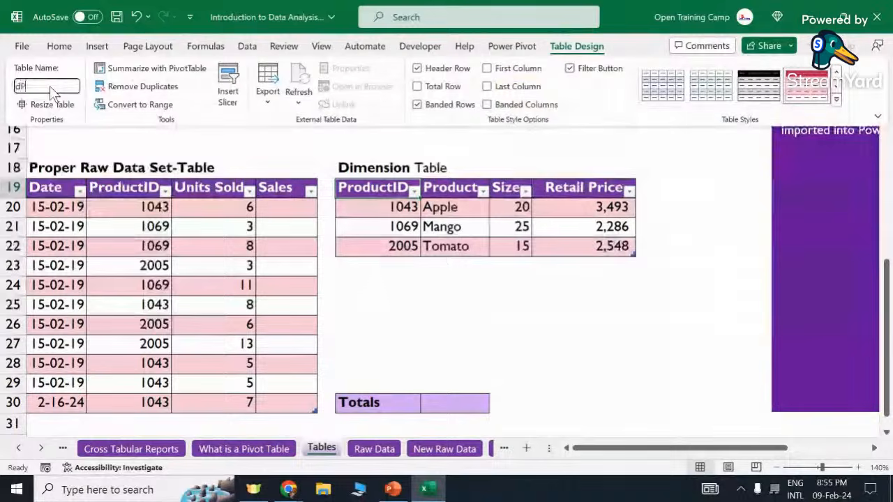
pyautogui.write('roduct')
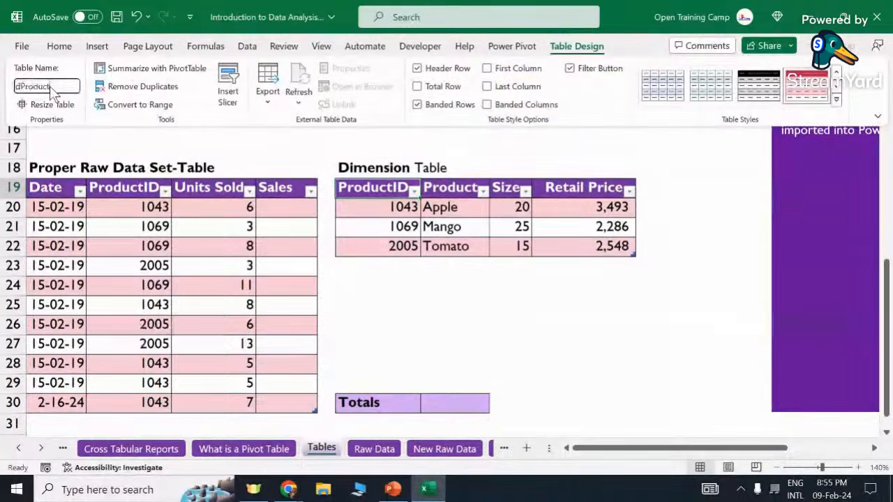
pyautogui.click(488, 387)
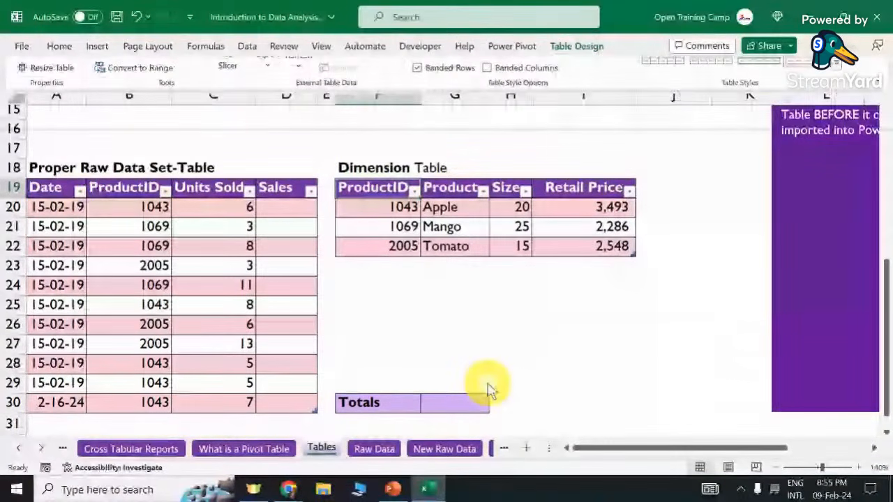
pyautogui.write('=')
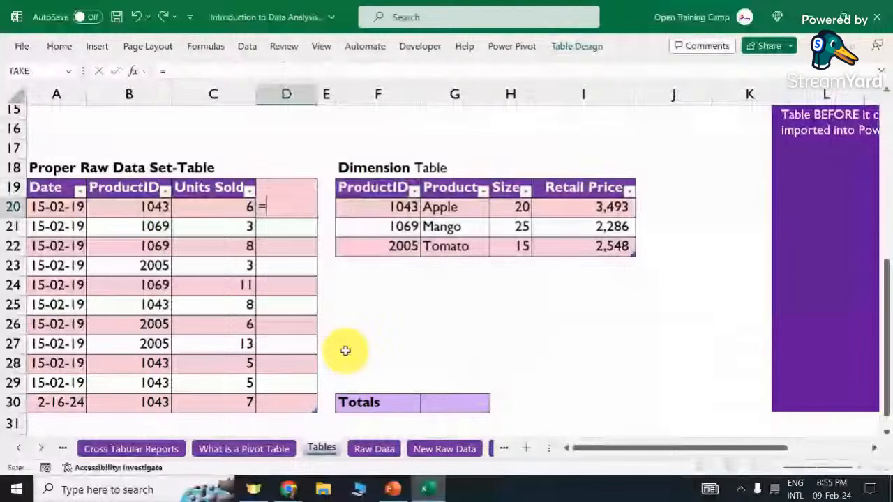
pyautogui.write('vlo')
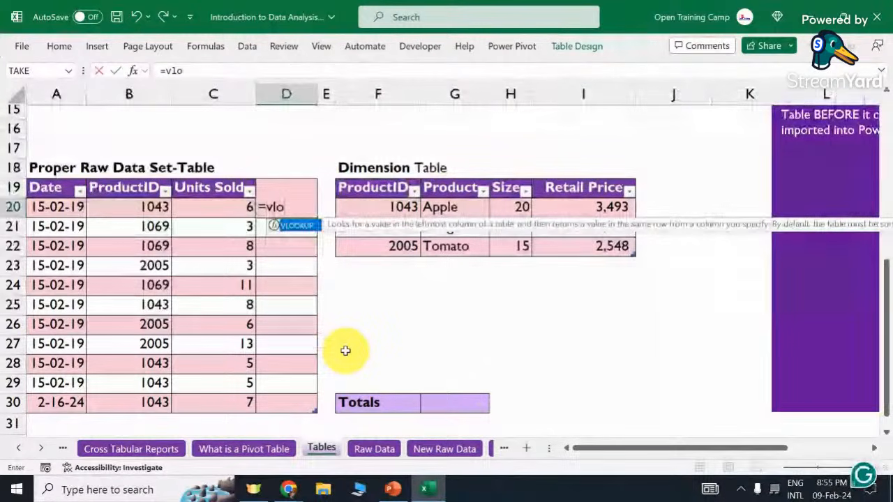
pyautogui.press('Tab')
pyautogui.click(129, 206)
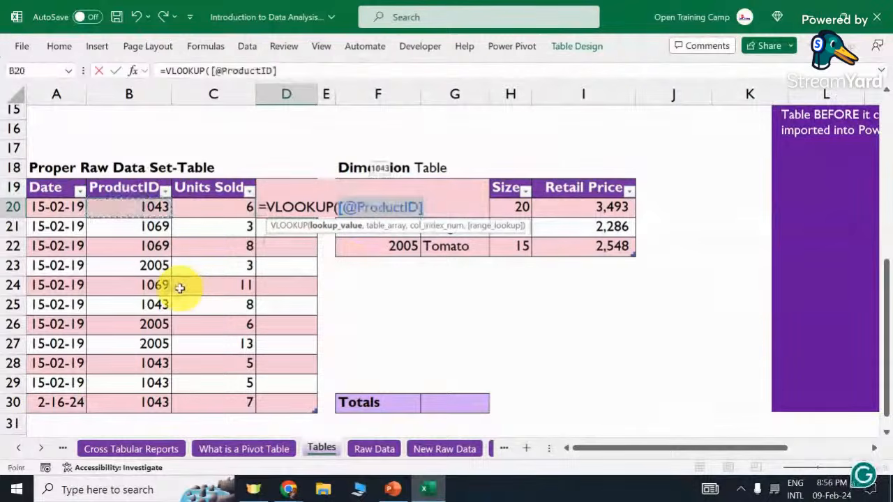
pyautogui.write(',')
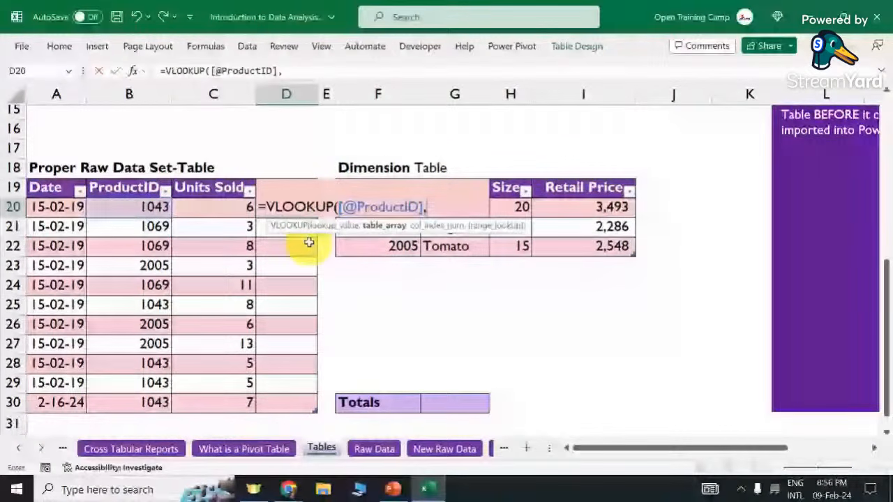
pyautogui.write('d')
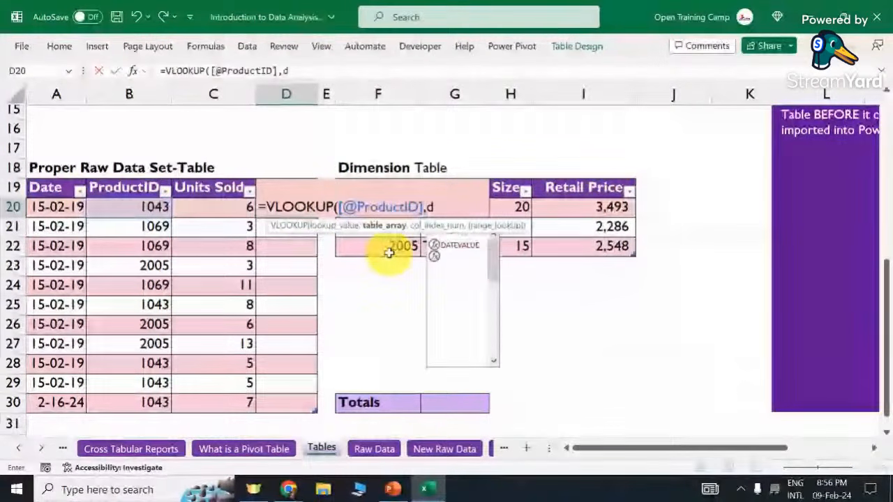
pyautogui.write('pro')
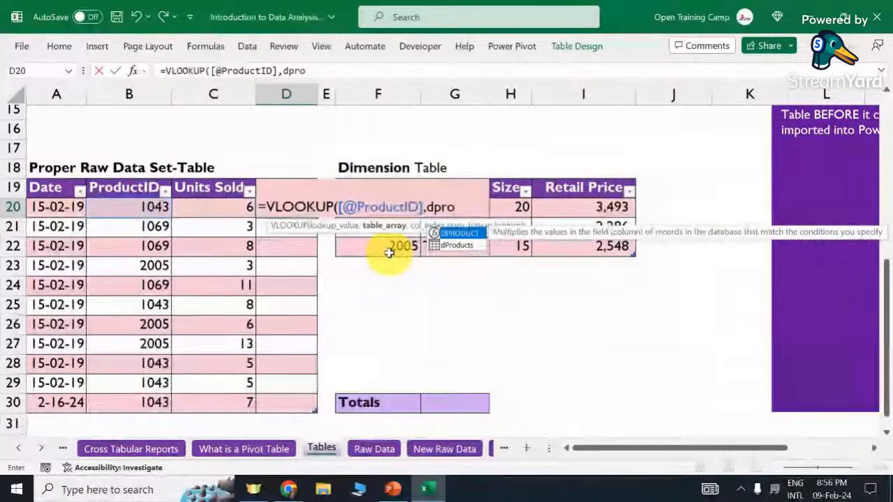
pyautogui.press('Down')
pyautogui.press('Tab')
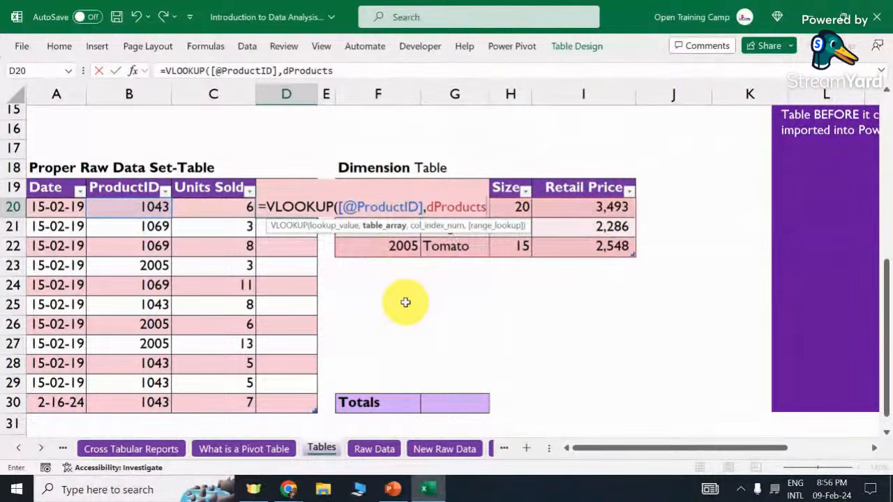
pyautogui.write(',')
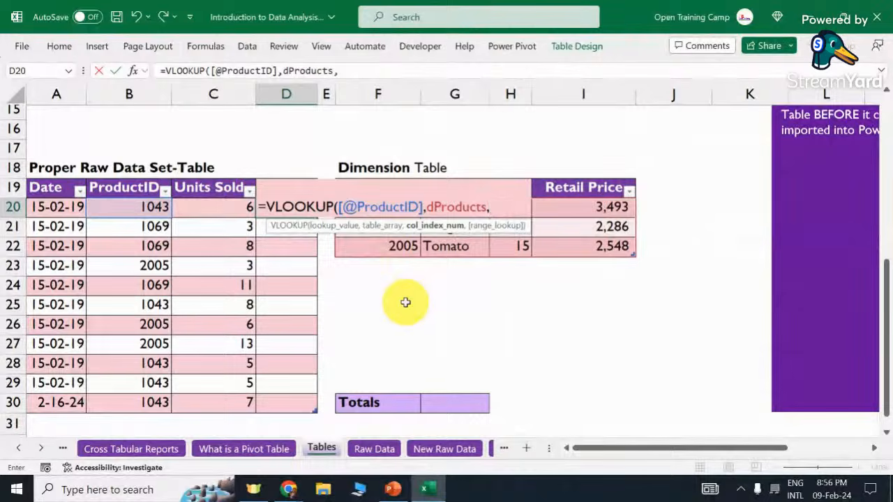
pyautogui.write('4,0)')
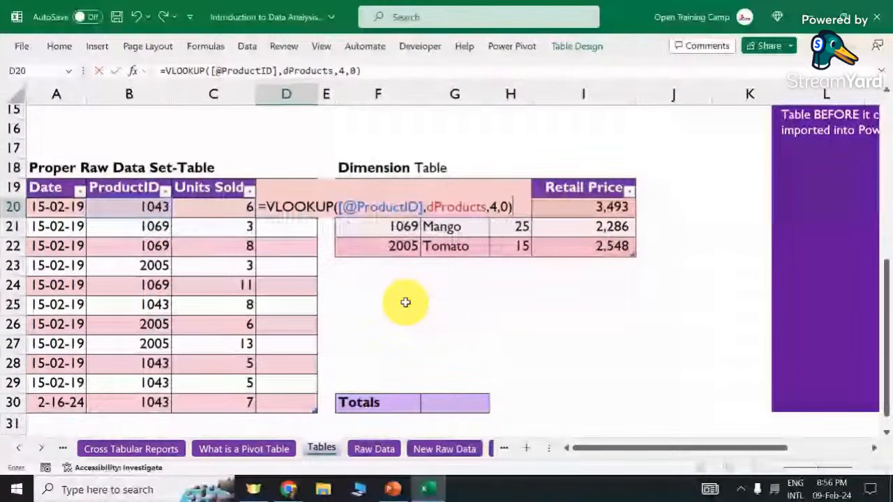
pyautogui.press('Return')
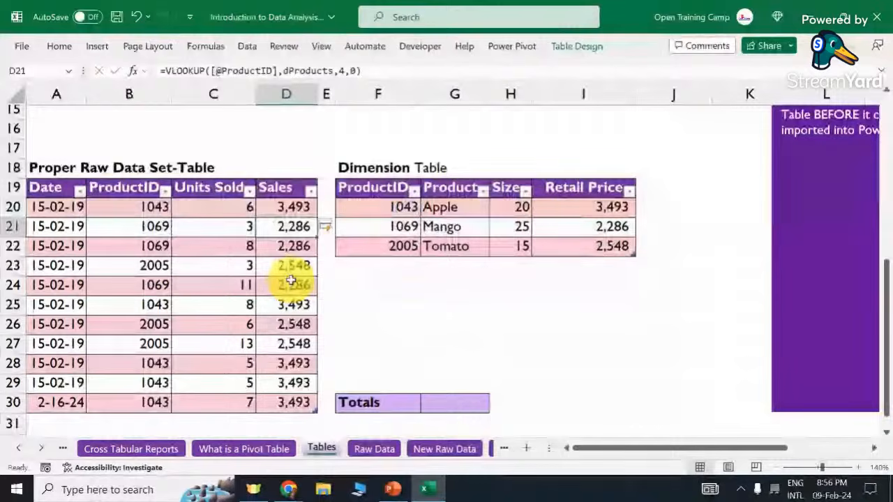
# Extend the Sales formula in D20 of Sample_Data by multiplying the lookup by [@[Units Sold]].
pyautogui.click(291, 280)
pyautogui.scroll(3, 288, 290)
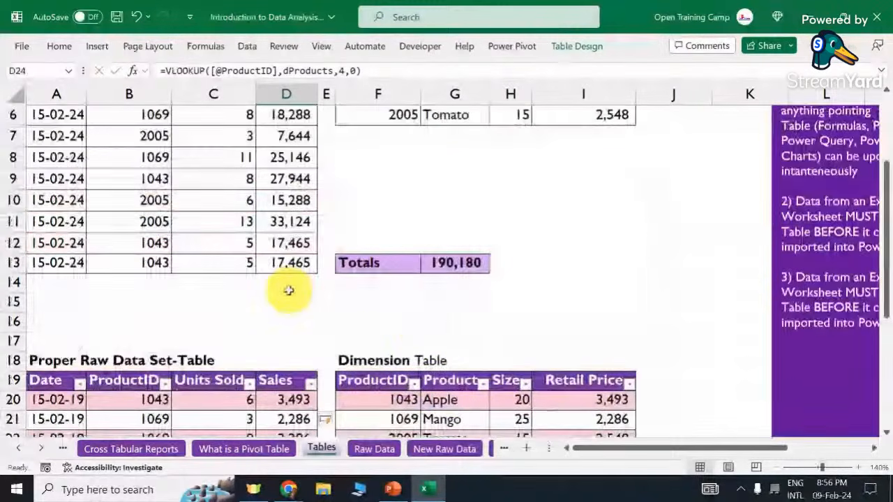
pyautogui.scroll(-3, 288, 290)
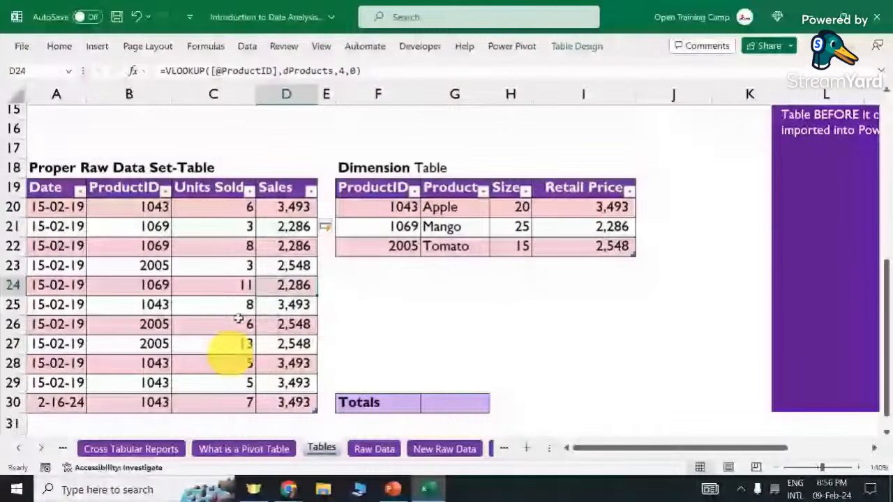
pyautogui.scroll(1, 224, 300)
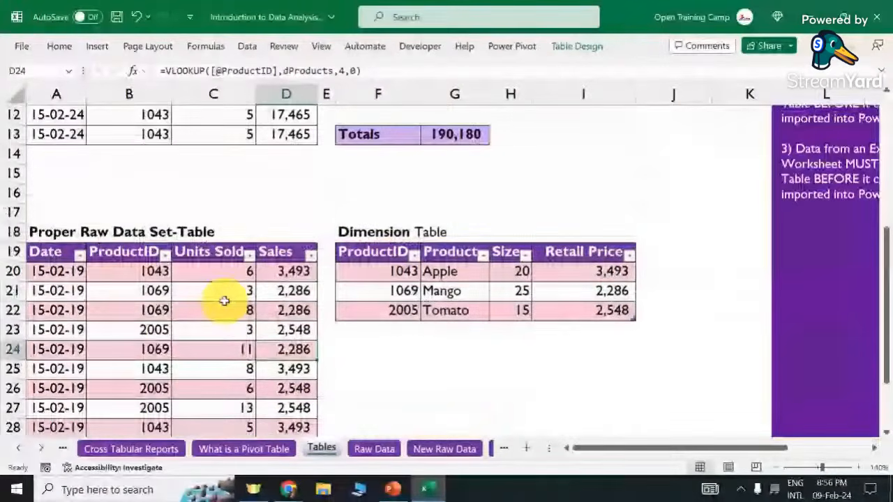
pyautogui.scroll(3, 224, 300)
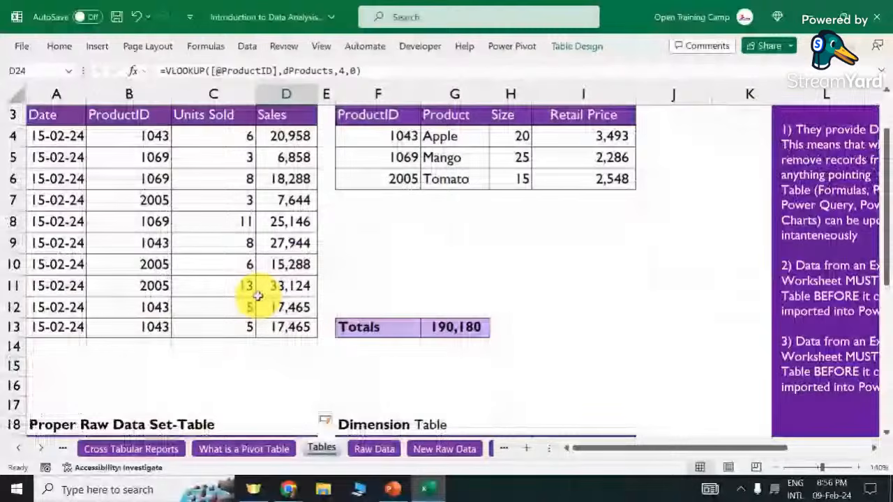
pyautogui.scroll(-3, 258, 296)
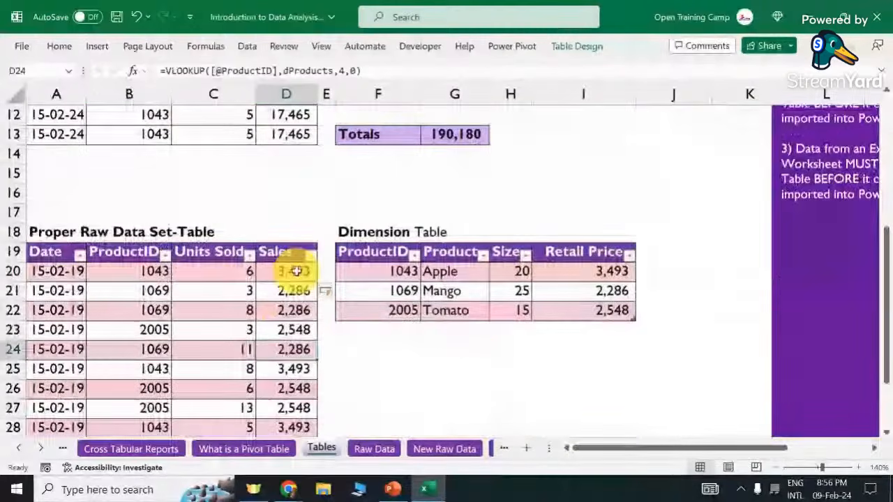
pyautogui.doubleClick(296, 272)
pyautogui.write('*')
pyautogui.click(214, 270)
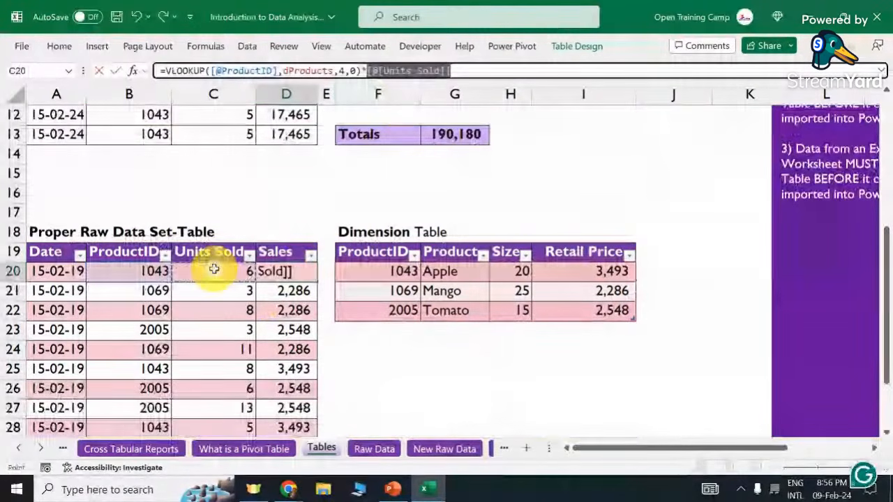
pyautogui.press('Return')
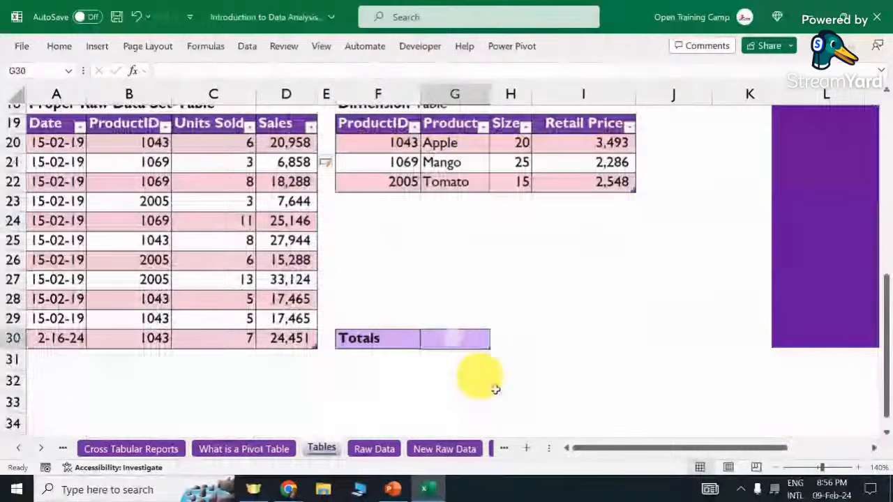
# Total the table's sales in G30 with the formula =SUM(Sample_Data[Sales]).
pyautogui.write('=')
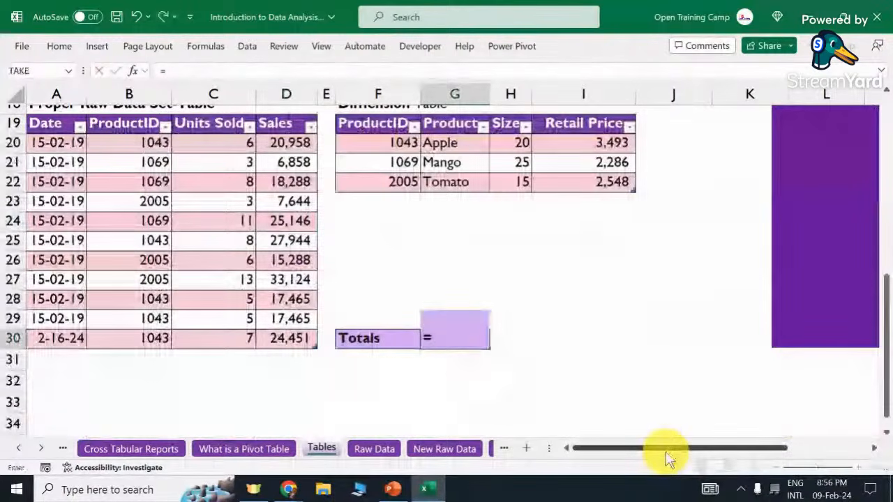
pyautogui.write('SUM(')
pyautogui.click(286, 115)
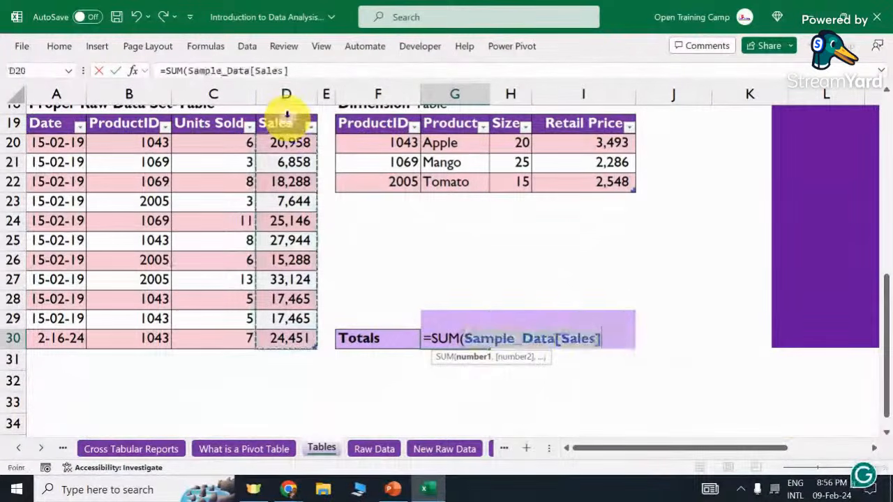
pyautogui.write(')')
pyautogui.press('Return')
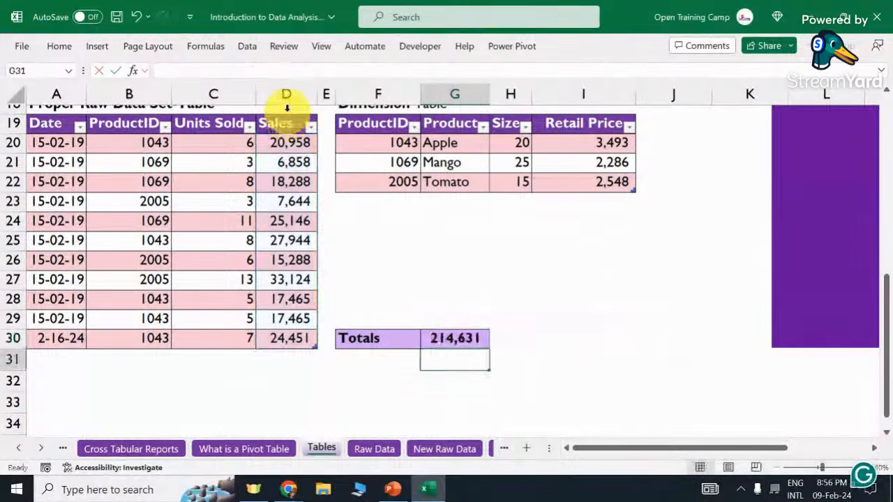
# Review the upper normal range, its Totals cell and the empty row 14 below its last record.
pyautogui.click(582, 337)
pyautogui.scroll(2, 578, 307)
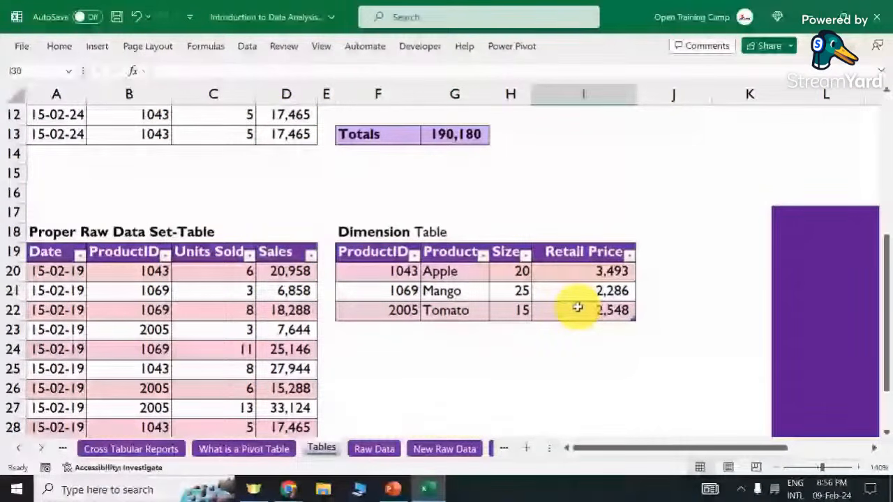
pyautogui.scroll(2, 578, 307)
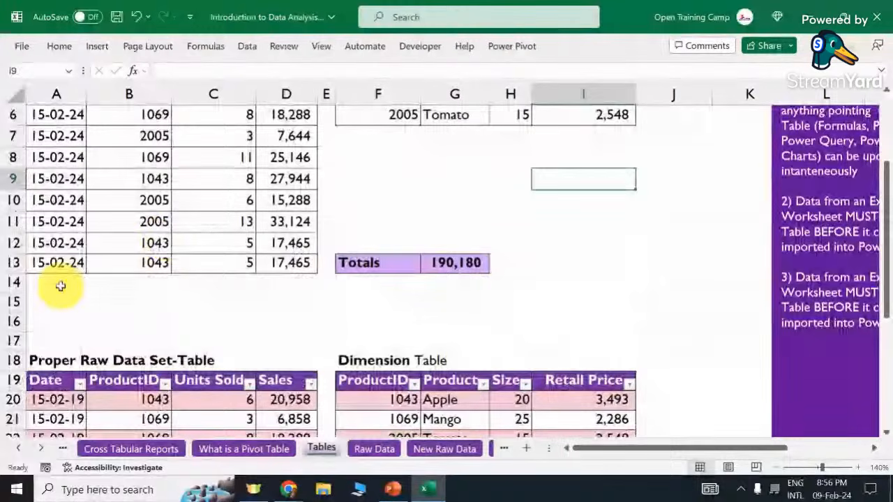
pyautogui.click(61, 286)
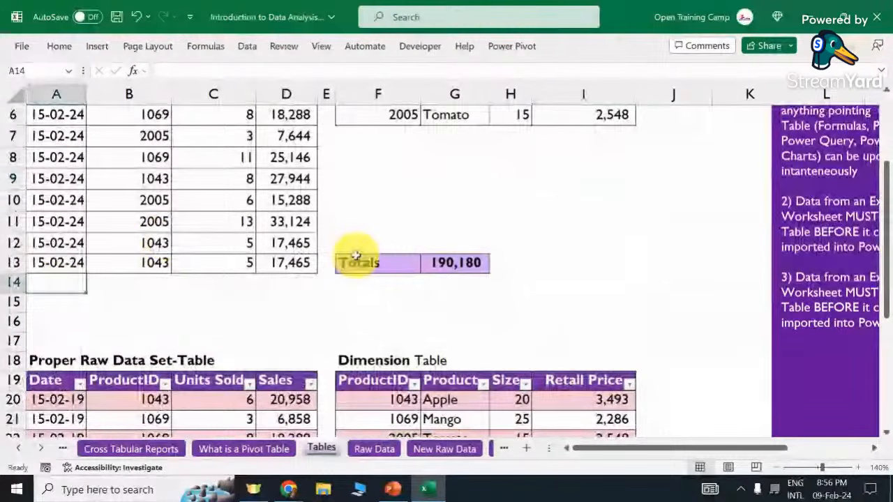
pyautogui.scroll(2, 355, 255)
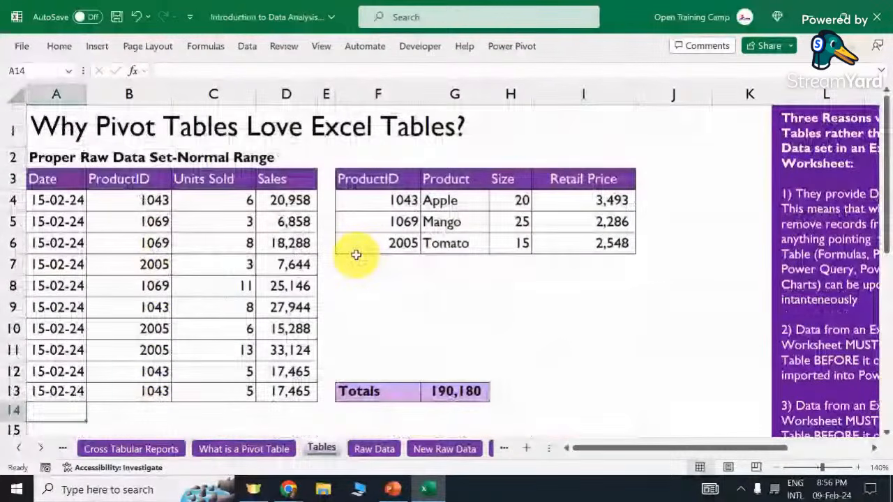
pyautogui.scroll(-2, 356, 256)
pyautogui.moveTo(361, 269); pyautogui.dragTo(474, 265)
pyautogui.click(537, 269)
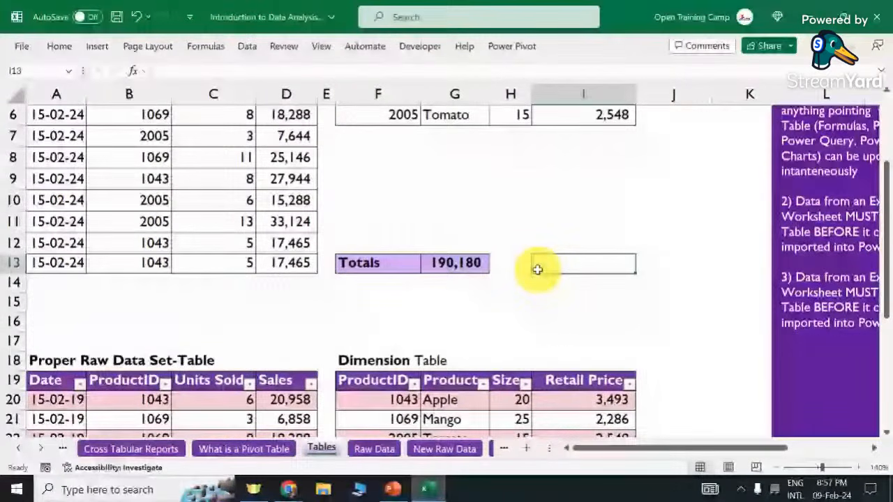
pyautogui.click(202, 157)
pyautogui.scroll(2, 192, 196)
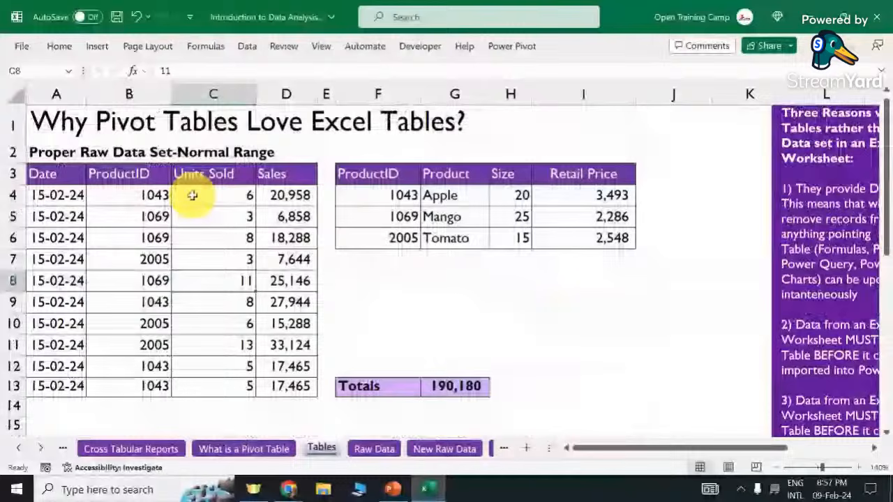
pyautogui.scroll(-2, 193, 196)
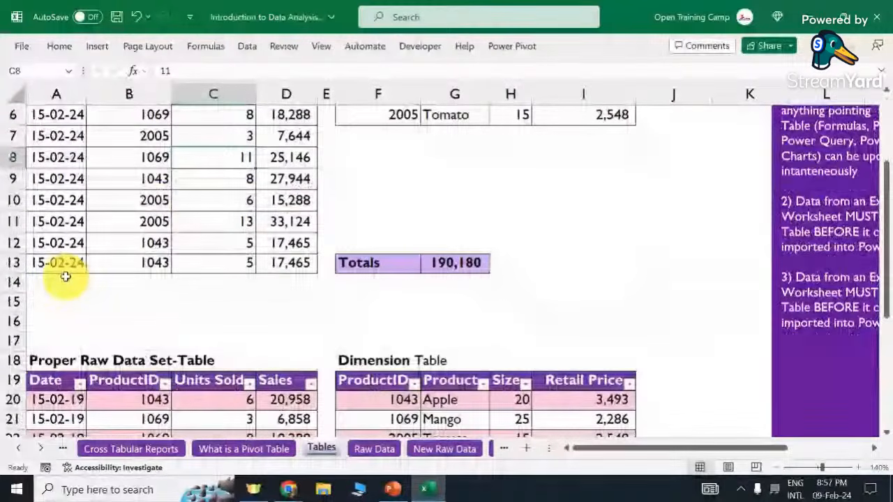
# Enter the date 09-02-24 in A14 below the normal range and fit column A's width to its contents.
pyautogui.click(65, 279)
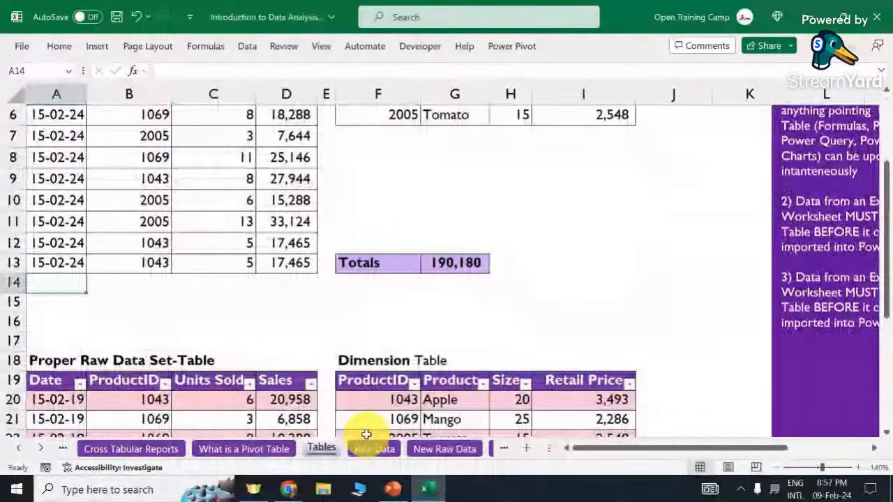
pyautogui.write('9/')
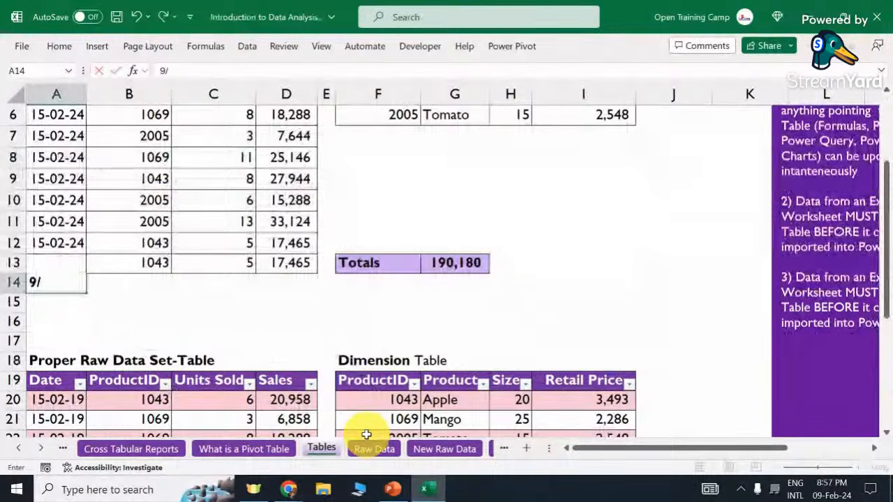
pyautogui.write('2/')
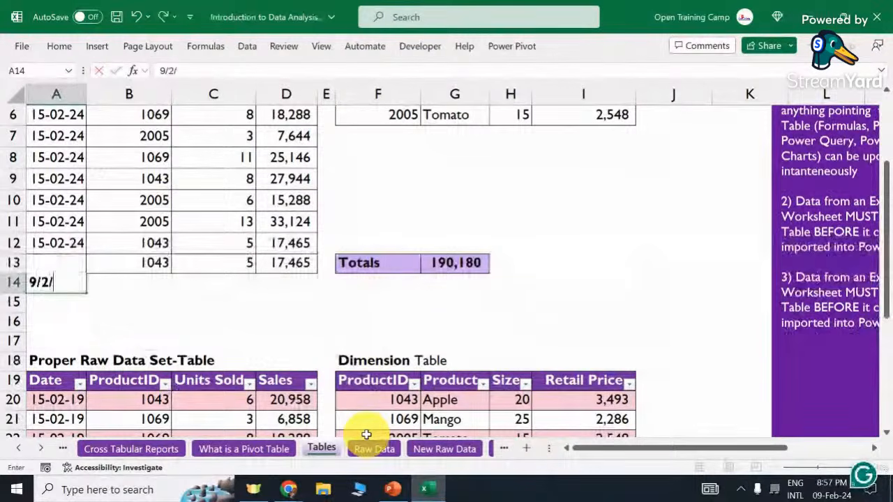
pyautogui.write('2')
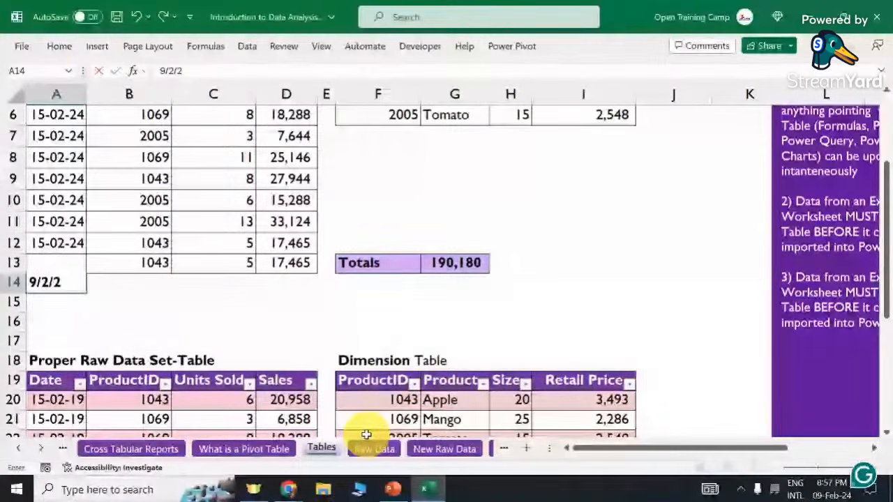
pyautogui.press('Tab')
pyautogui.click(78, 94)
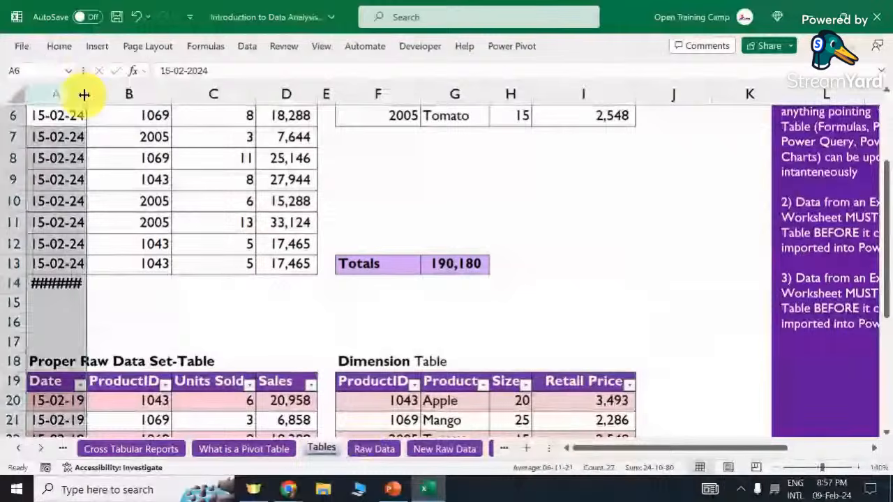
pyautogui.moveTo(83, 94); pyautogui.dragTo(137, 93)
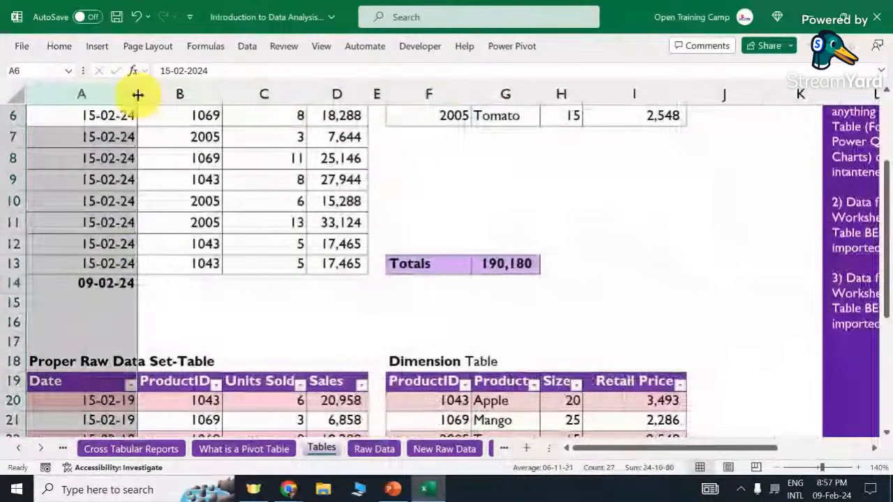
pyautogui.doubleClick(137, 94)
# Complete the new normal-range record in row 14 with ProductID 1043 and 45 units sold.
pyautogui.click(126, 266)
pyautogui.press('Delete')
pyautogui.press('Down')
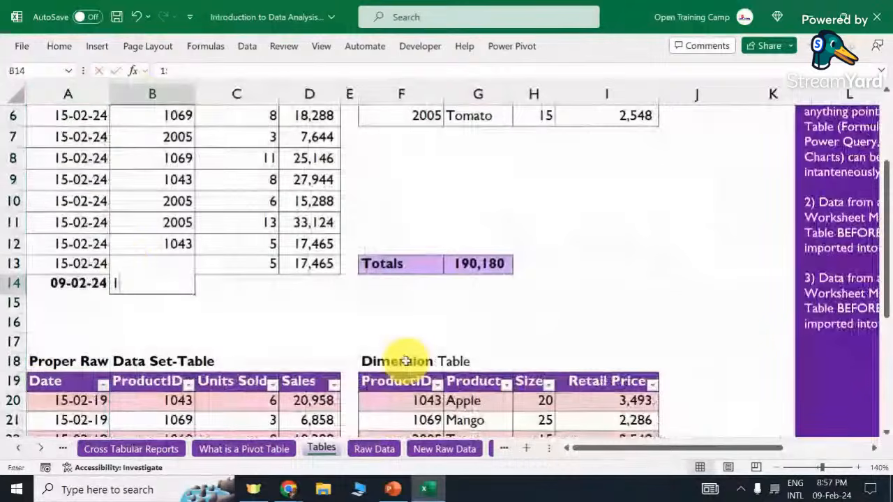
pyautogui.write('1043')
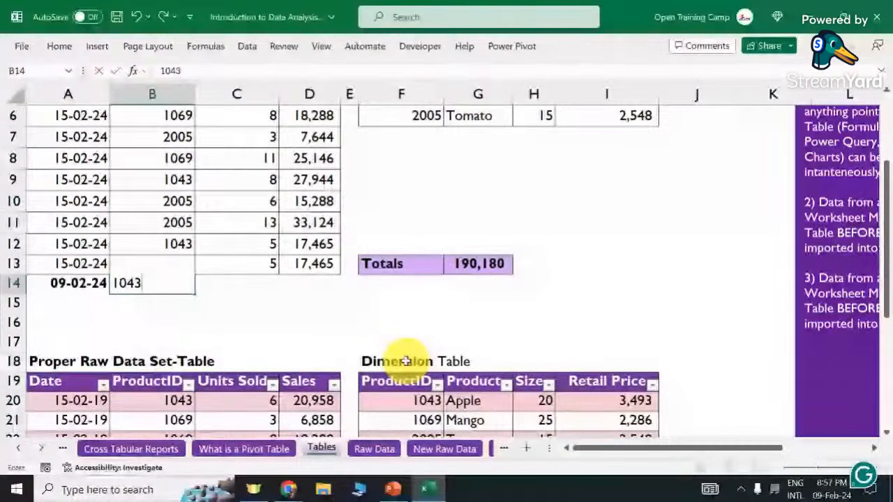
pyautogui.press('Tab')
pyautogui.write('45')
pyautogui.press('Tab')
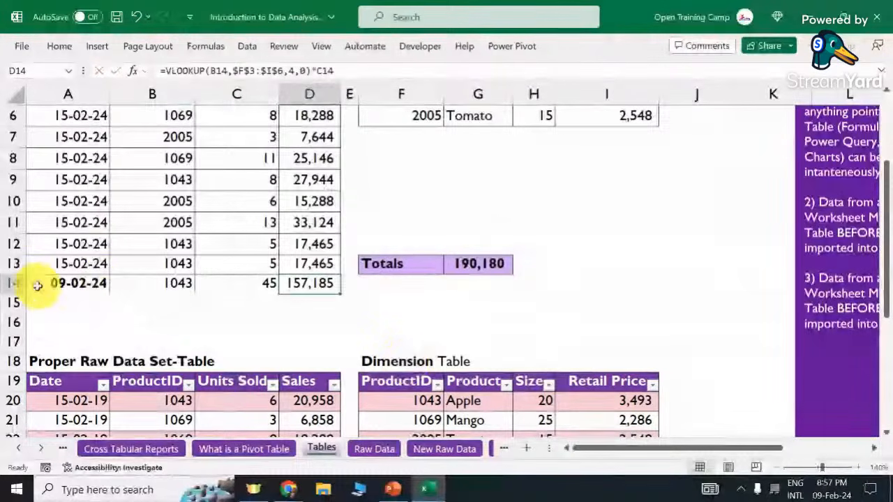
# Apply cell borders to the new record in A14:D14.
pyautogui.moveTo(38, 285); pyautogui.dragTo(296, 289)
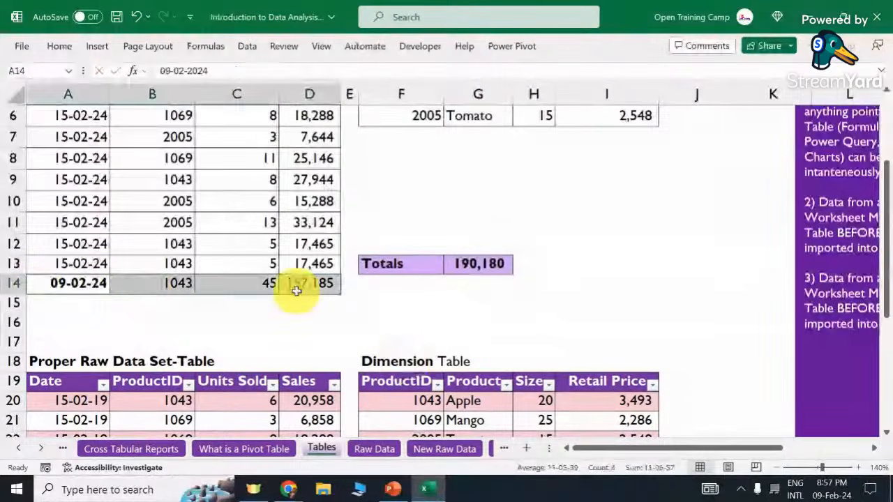
pyautogui.click(71, 51)
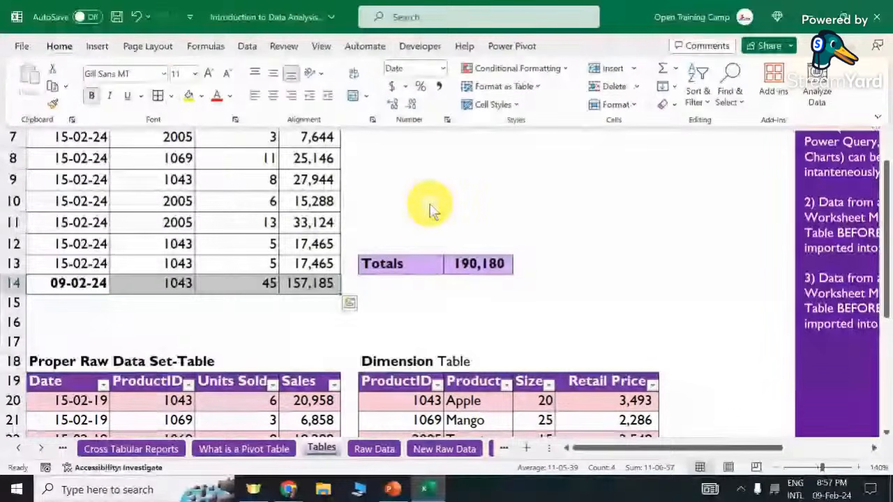
pyautogui.click(401, 202)
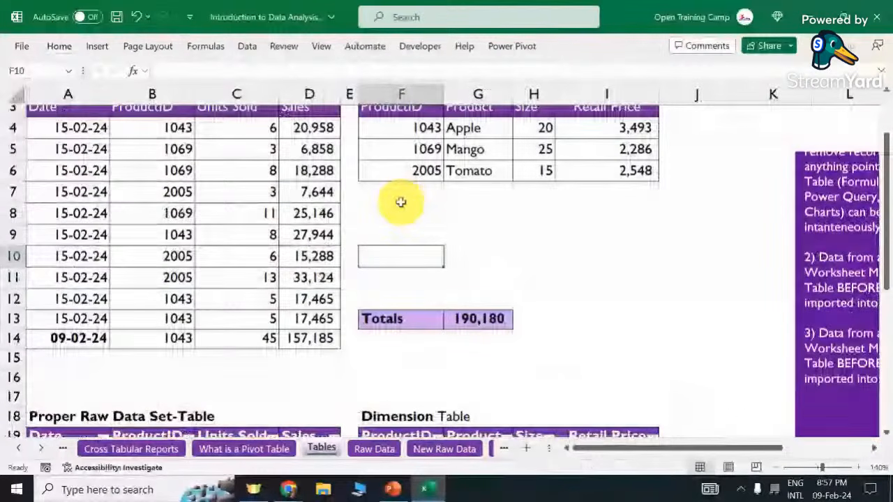
# Enter the current date 09-02-24 in A31 directly below the last record of the Sample_Data table.
pyautogui.scroll(1, 401, 202)
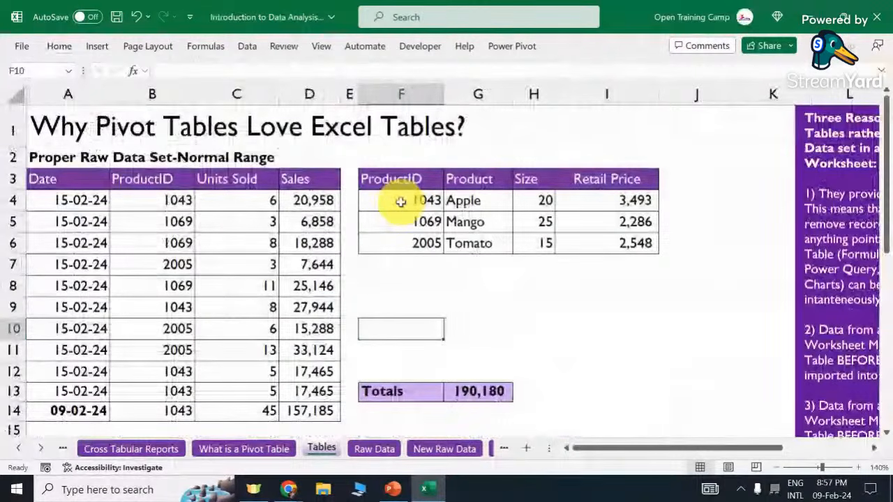
pyautogui.scroll(-1, 401, 202)
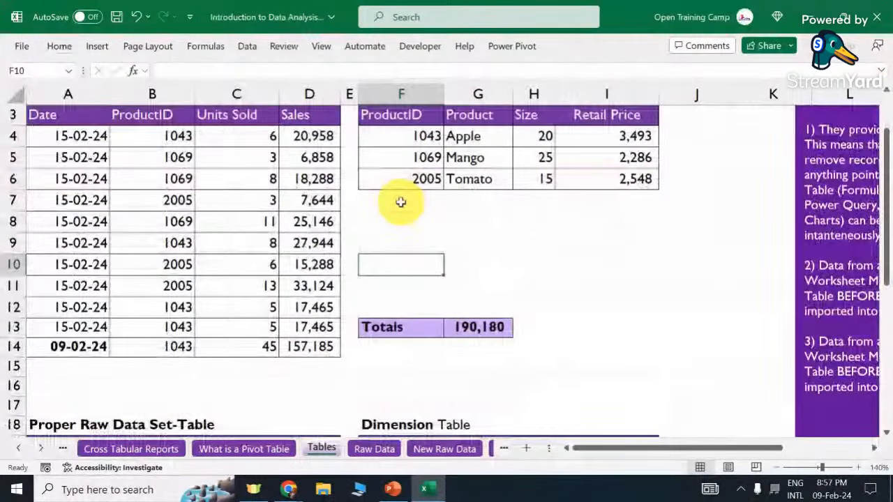
pyautogui.scroll(-6, 401, 202)
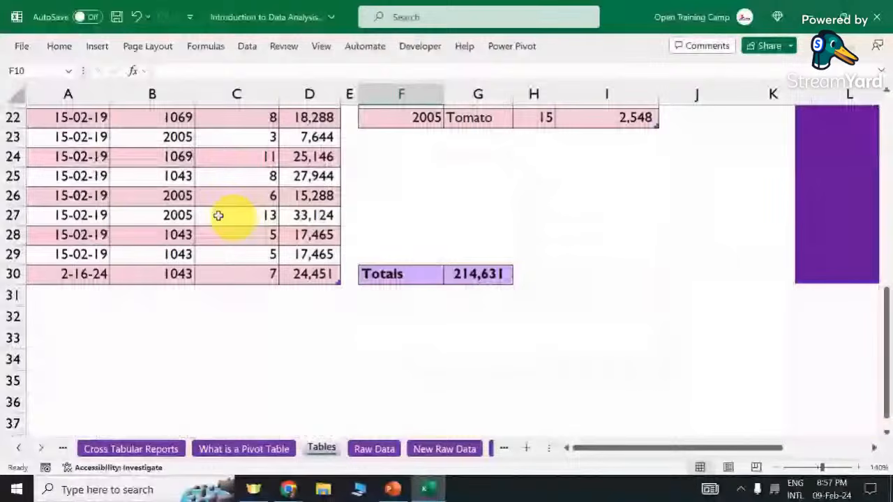
pyautogui.scroll(1, 449, 368)
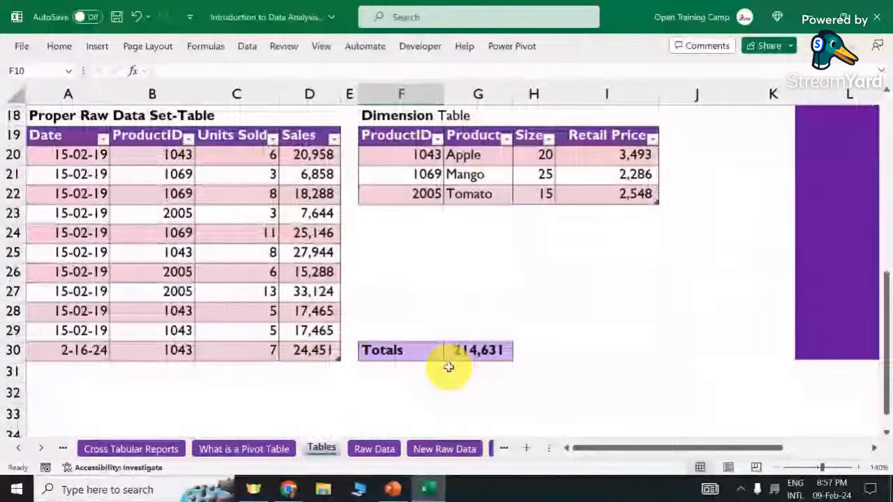
pyautogui.scroll(-1, 448, 368)
pyautogui.click(67, 364)
pyautogui.hotkey('ctrl', ';')
pyautogui.press('Tab')
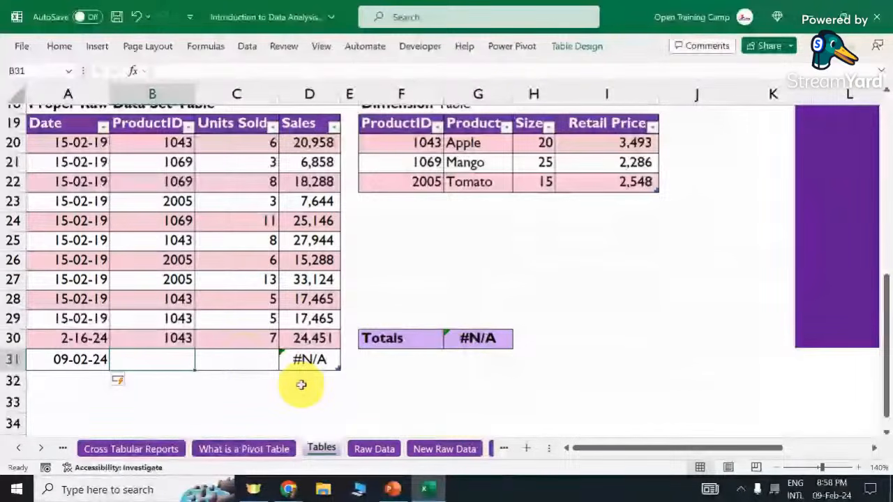
# Complete the table record in row 31 with ProductID 1043 and 45 units sold.
pyautogui.write('1043')
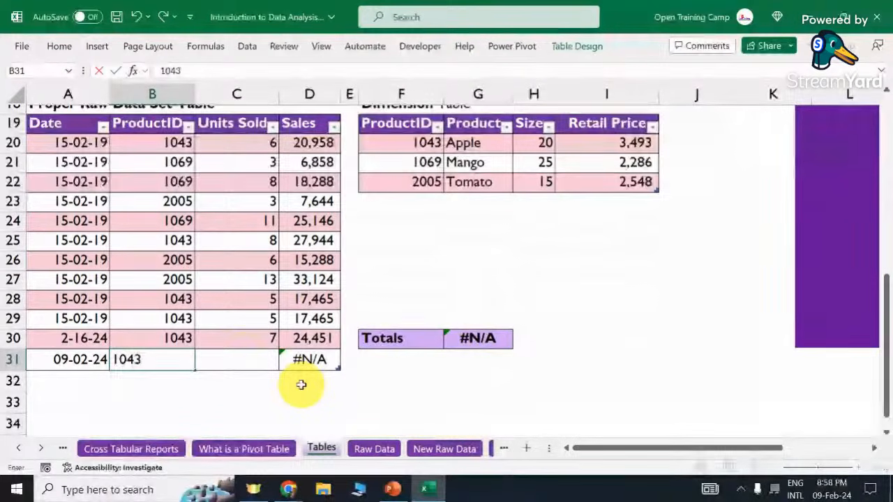
pyautogui.press('Tab')
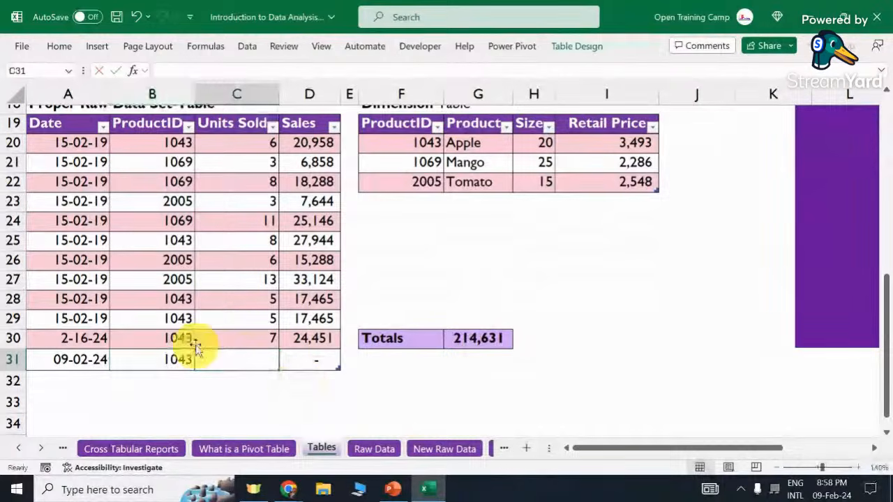
pyautogui.click(155, 359)
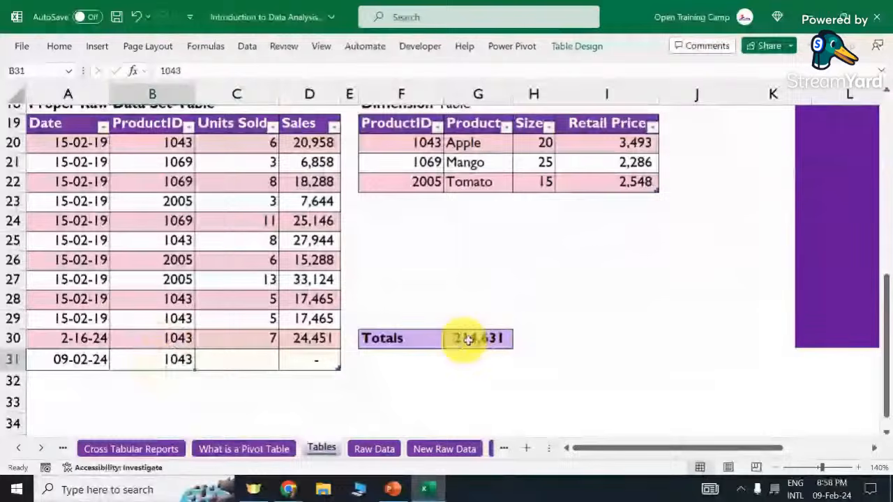
pyautogui.click(248, 359)
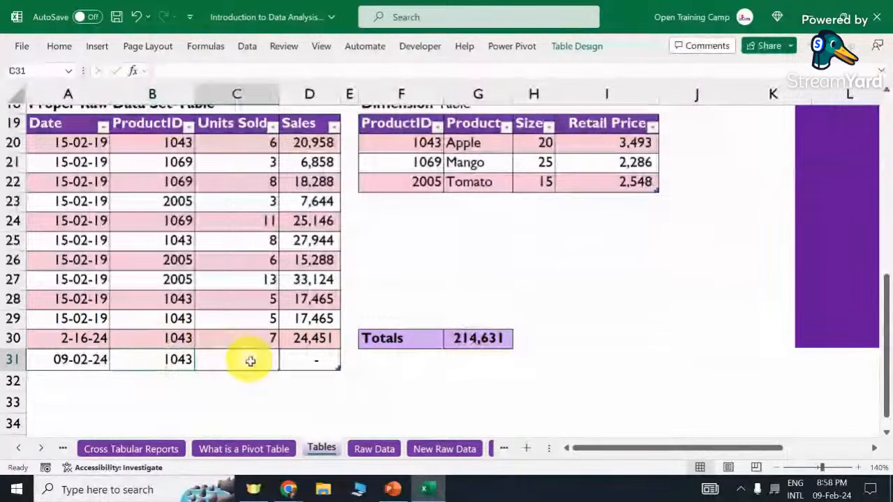
pyautogui.write('45')
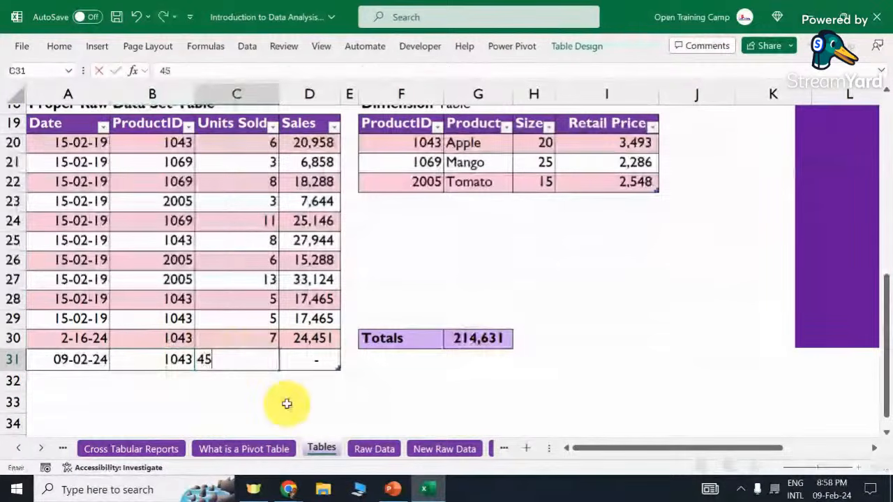
pyautogui.press('Tab')
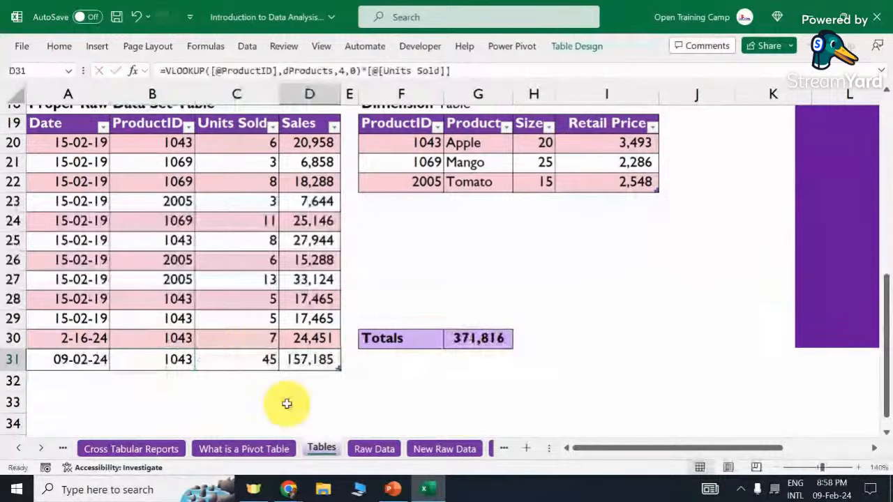
# Compare the Totals formula of the table in G30 with the one of the normal range in G13.
pyautogui.click(474, 338)
pyautogui.scroll(3, 544, 337)
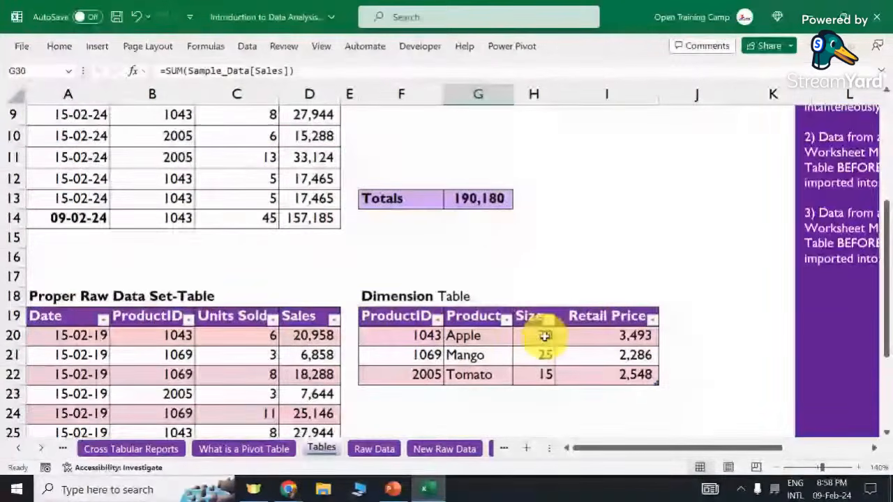
pyautogui.click(479, 200)
pyautogui.scroll(3, 480, 201)
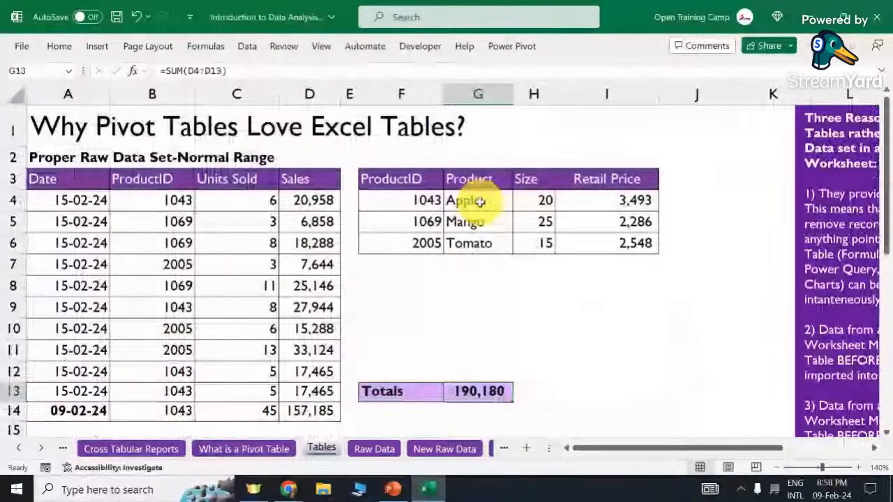
pyautogui.scroll(-2, 480, 201)
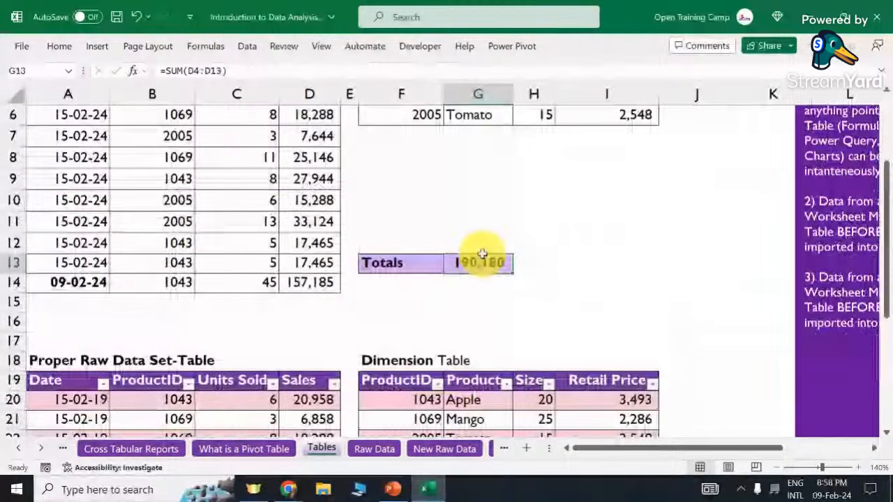
pyautogui.scroll(-2, 481, 254)
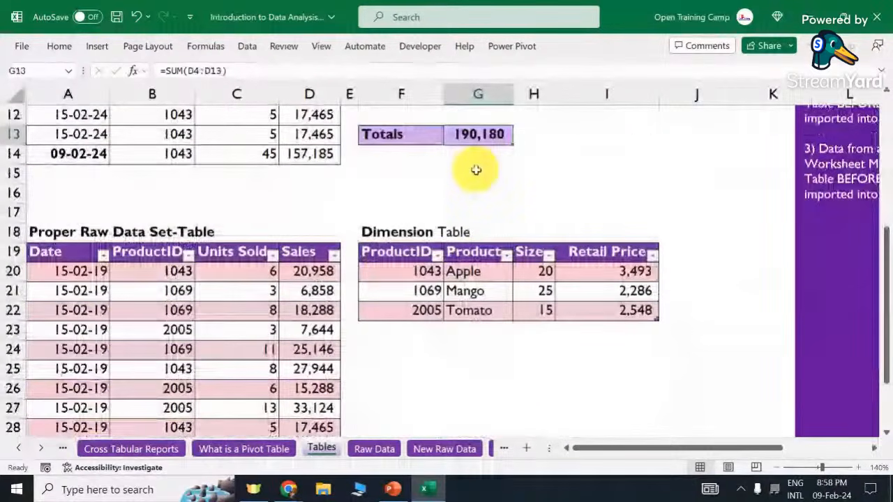
# Extend the Totals formula in G13 to include the new record, making it =SUM(D4:D14).
pyautogui.scroll(1, 475, 174)
pyautogui.doubleClick(478, 198)
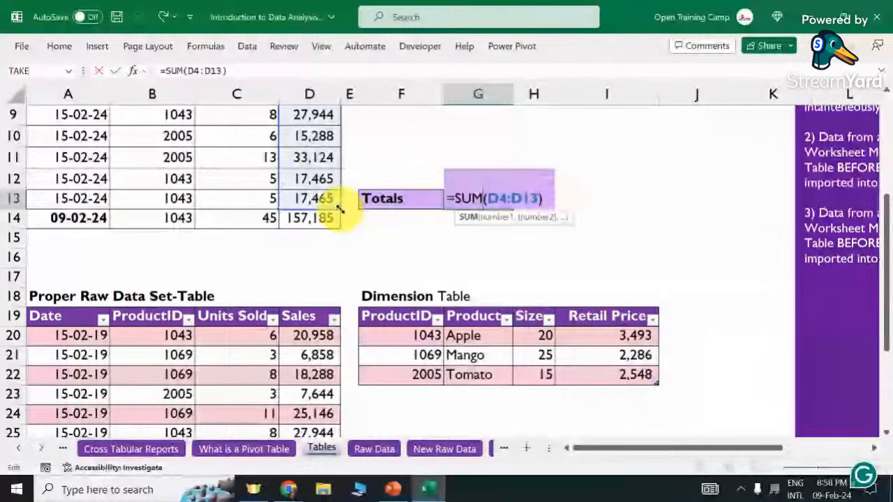
pyautogui.moveTo(339, 207); pyautogui.dragTo(342, 224)
pyautogui.press('Return')
# Review the Totals cells of the table and the normal range again.
pyautogui.scroll(-6, 560, 279)
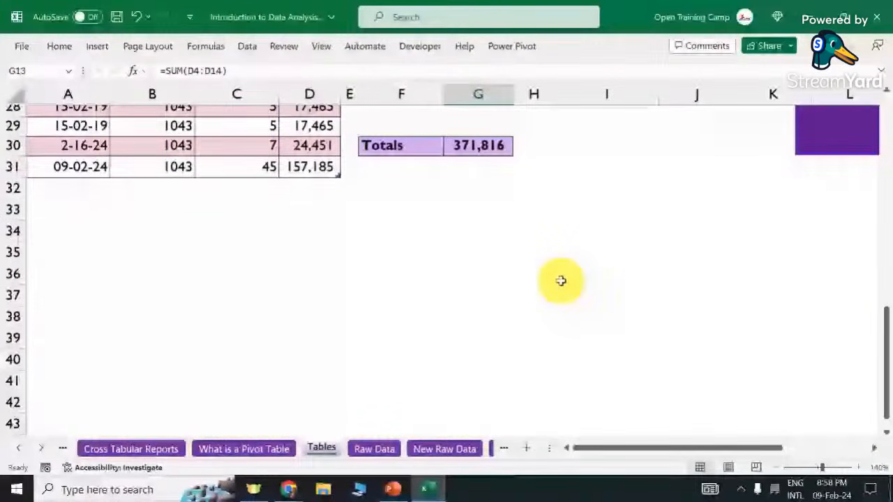
pyautogui.scroll(7, 561, 281)
pyautogui.click(631, 270)
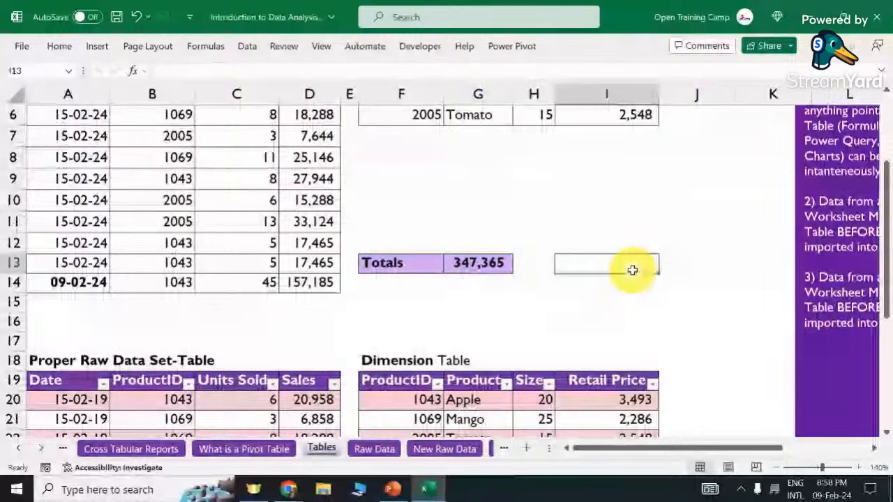
pyautogui.scroll(2, 630, 271)
pyautogui.click(532, 325)
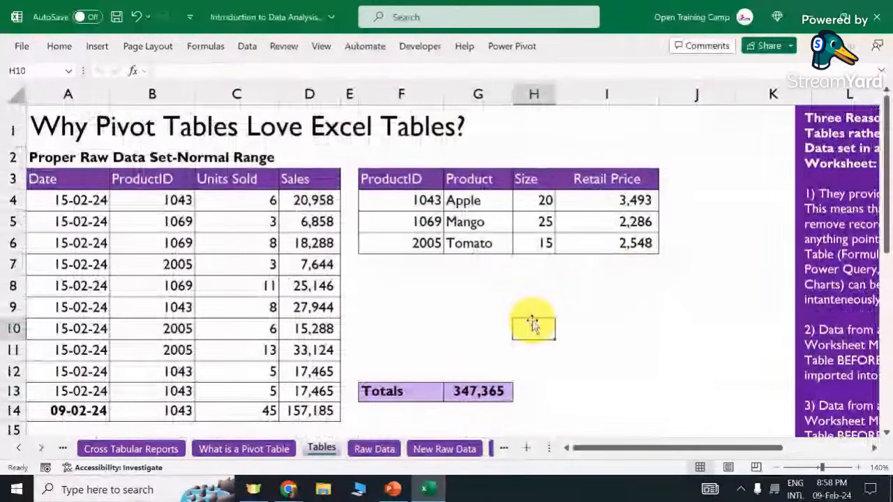
pyautogui.scroll(-1, 564, 275)
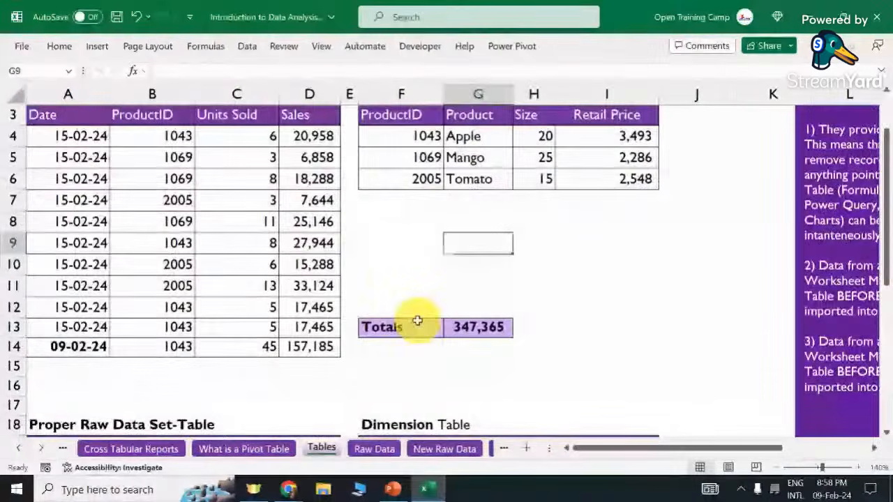
# Switch to the Raw Data sheet and look through its sales records and column headings.
pyautogui.hotkey('ctrl', 'pagedown')
pyautogui.click(451, 225)
pyautogui.scroll(-1, 431, 266)
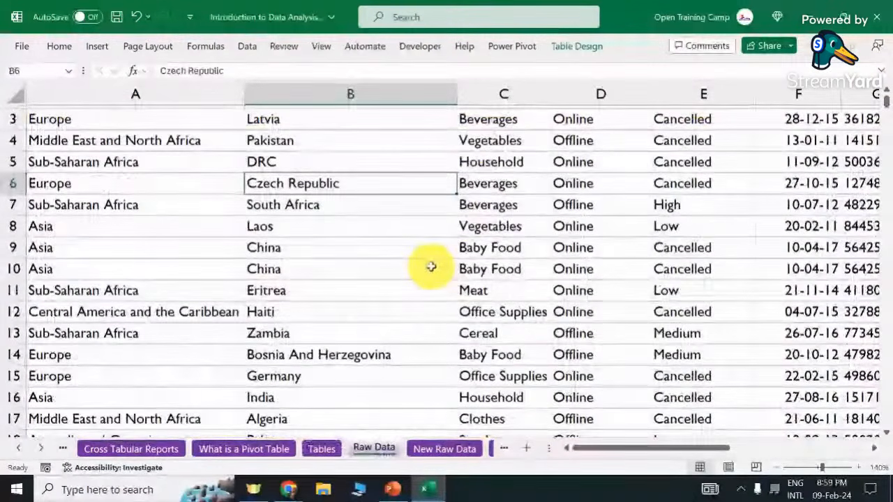
pyautogui.scroll(-3, 431, 266)
pyautogui.scroll(-2, 431, 267)
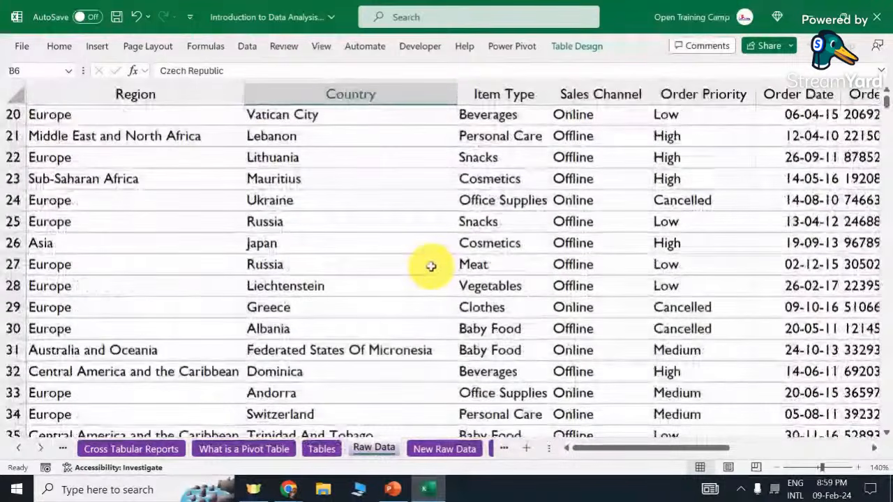
pyautogui.scroll(-3, 431, 266)
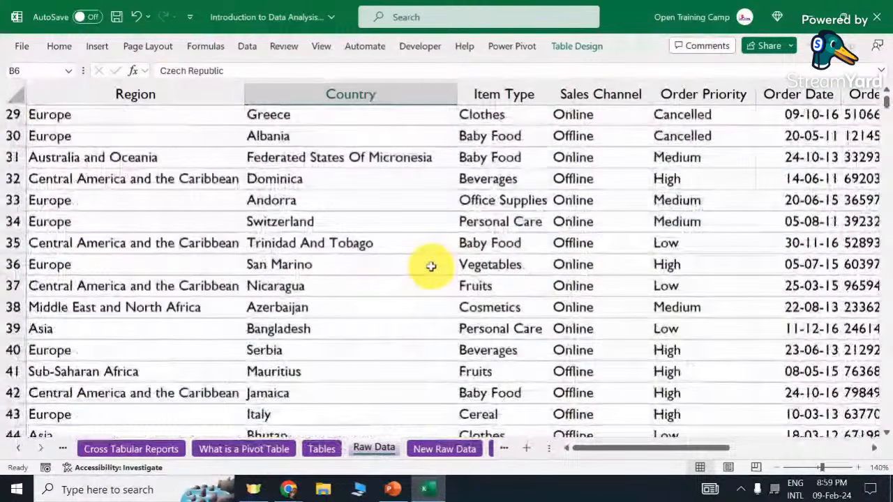
pyautogui.scroll(-4, 431, 266)
pyautogui.scroll(12, 431, 266)
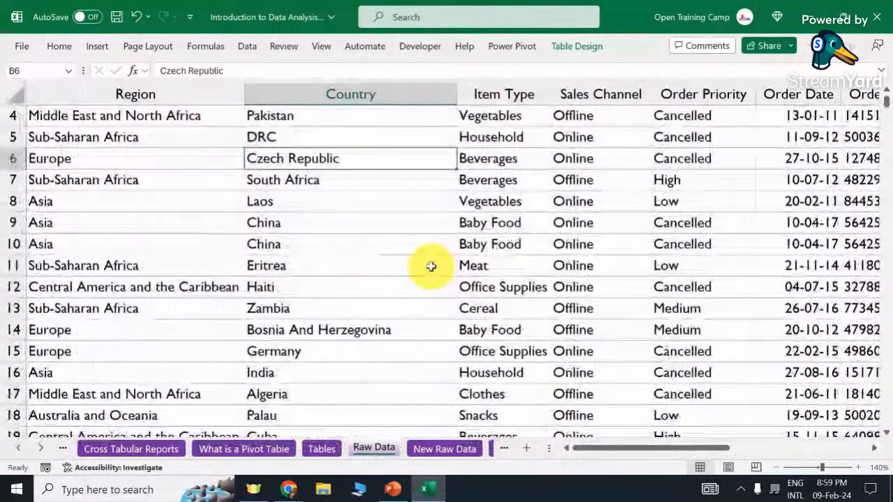
pyautogui.scroll(1, 430, 266)
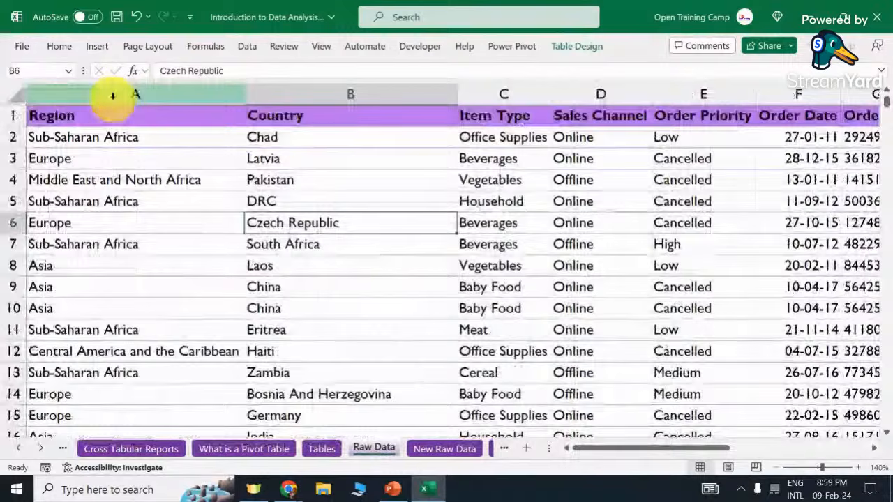
# Examine the Region, Country, Item Type and Sales Channel columns of the Raw Data sheet.
pyautogui.click(112, 95)
pyautogui.click(350, 94)
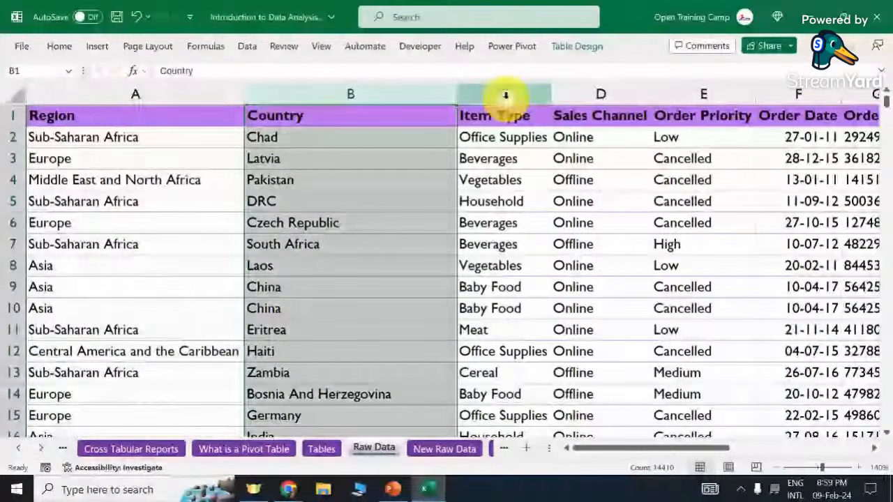
pyautogui.click(504, 95)
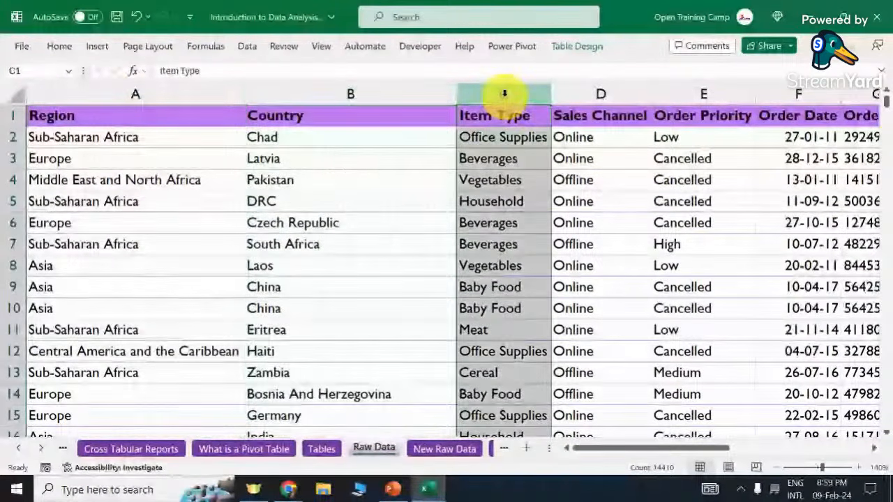
pyautogui.click(584, 175)
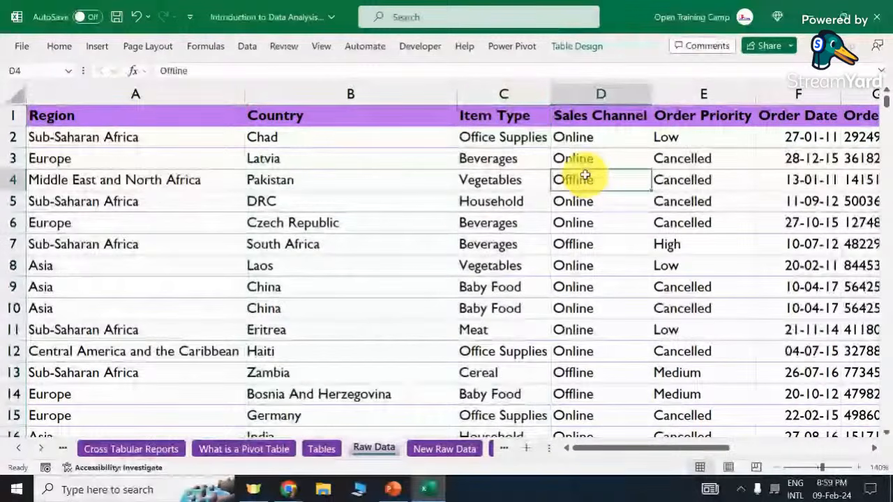
pyautogui.moveTo(640, 449); pyautogui.dragTo(492, 454)
pyautogui.click(105, 202)
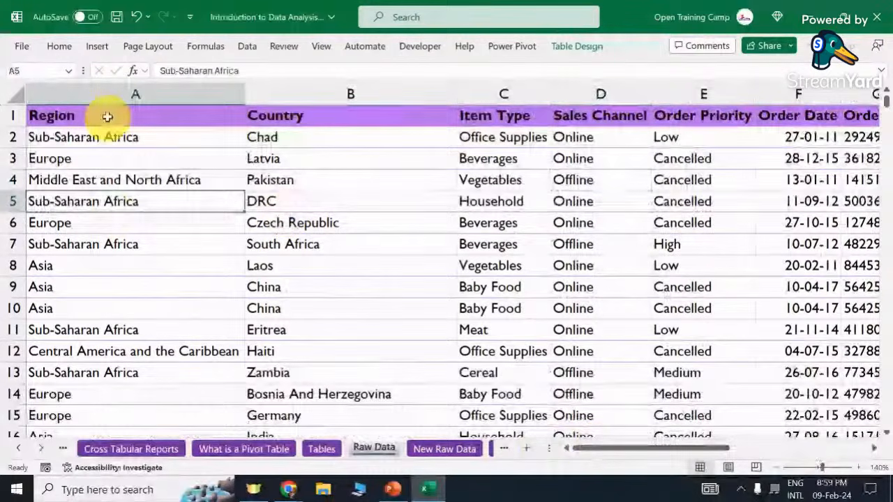
# Examine the Region, Country and Item Type columns of the Raw Data table one after another.
pyautogui.click(129, 94)
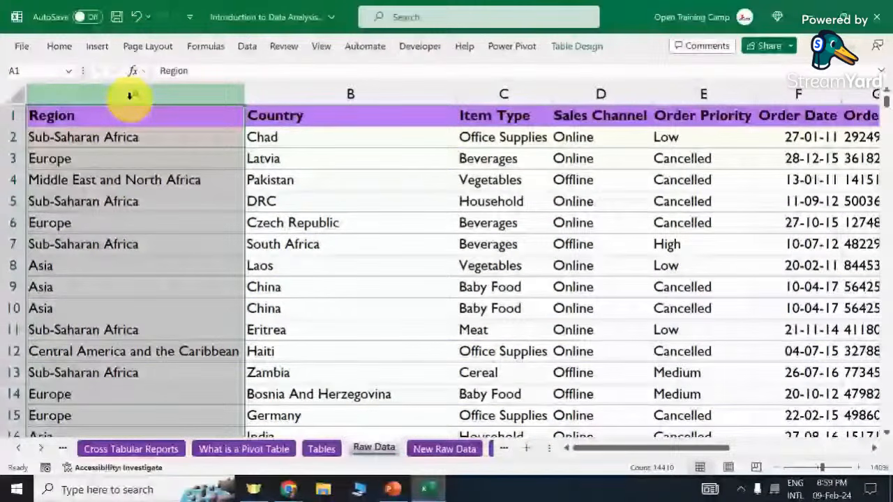
pyautogui.click(172, 219)
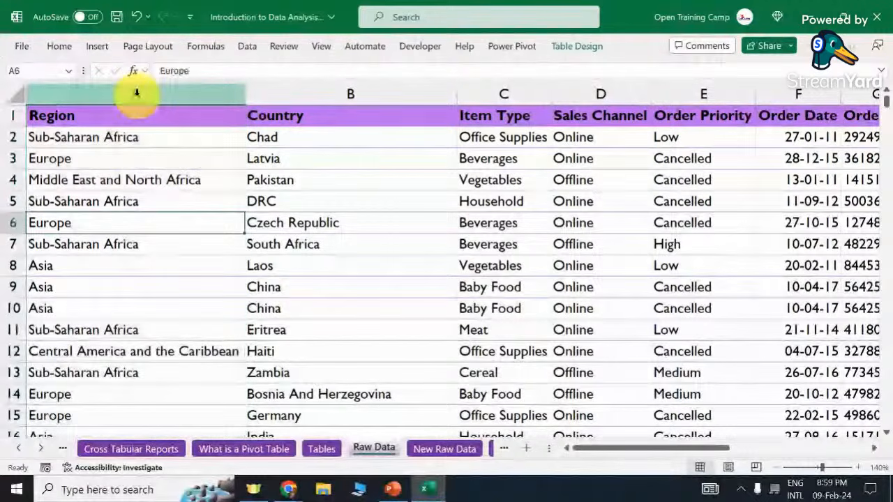
pyautogui.click(137, 93)
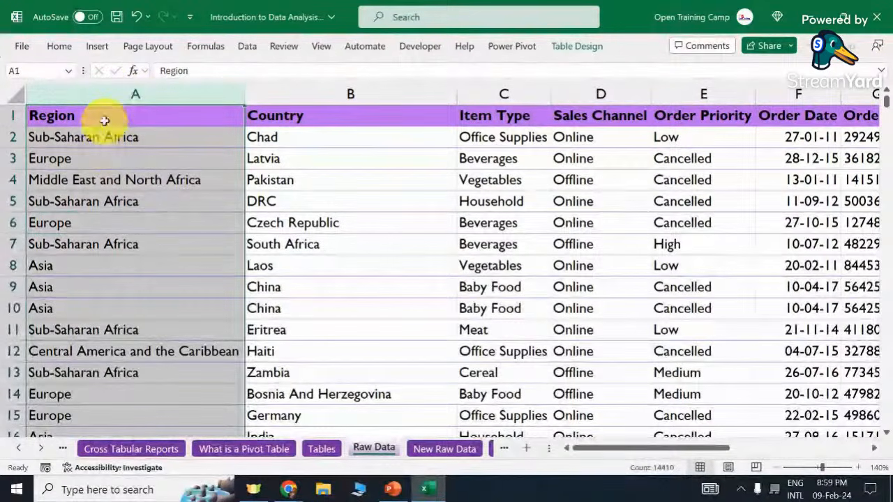
pyautogui.moveTo(104, 120); pyautogui.dragTo(98, 313)
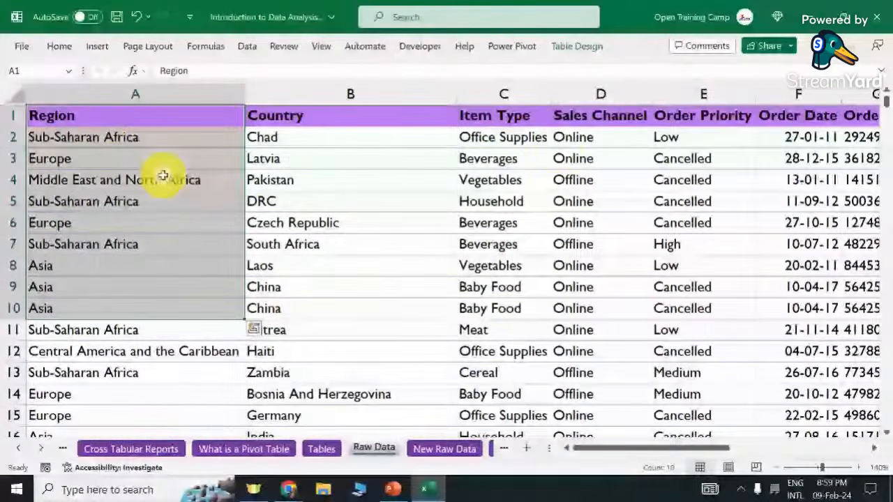
pyautogui.click(343, 94)
pyautogui.click(503, 95)
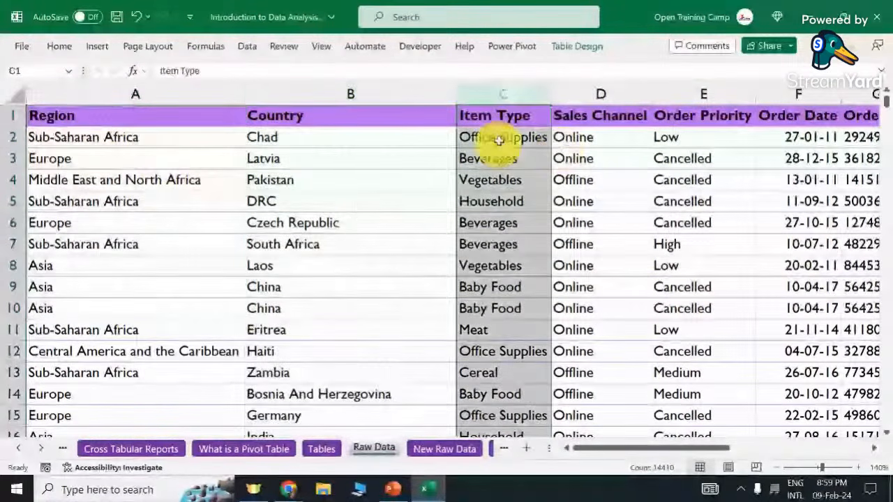
pyautogui.click(500, 157)
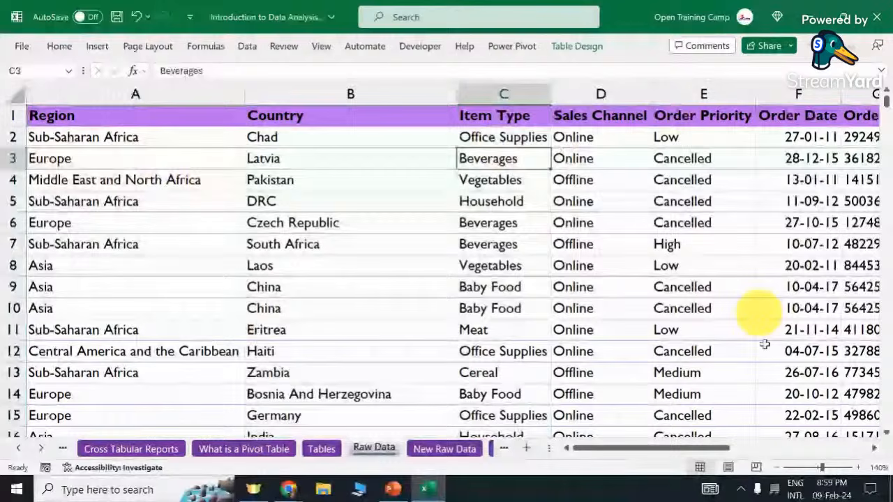
# Examine the Sales Channel column and view its header filter options without applying a filter.
pyautogui.hscroll(1, 472, 221)
pyautogui.click(381, 93)
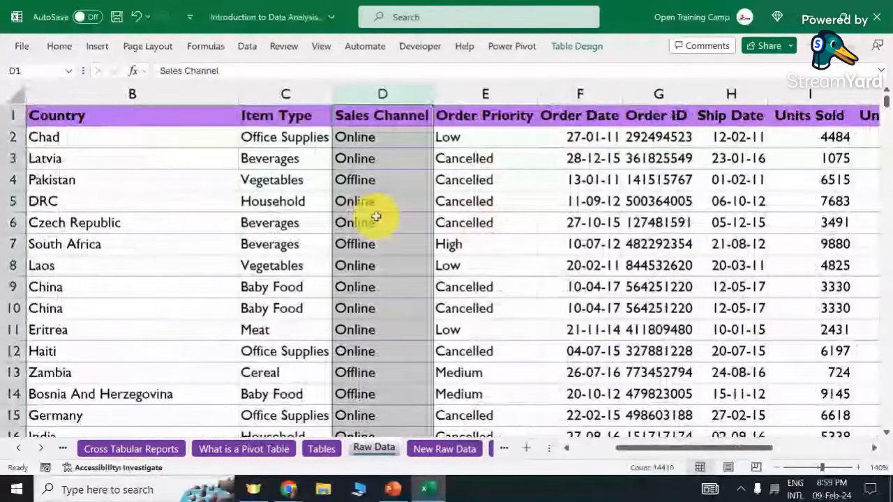
pyautogui.click(376, 217)
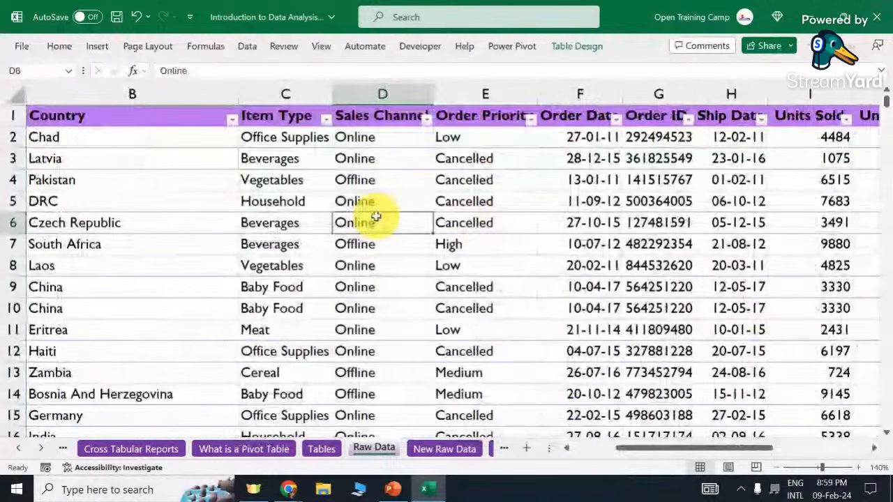
pyautogui.click(426, 120)
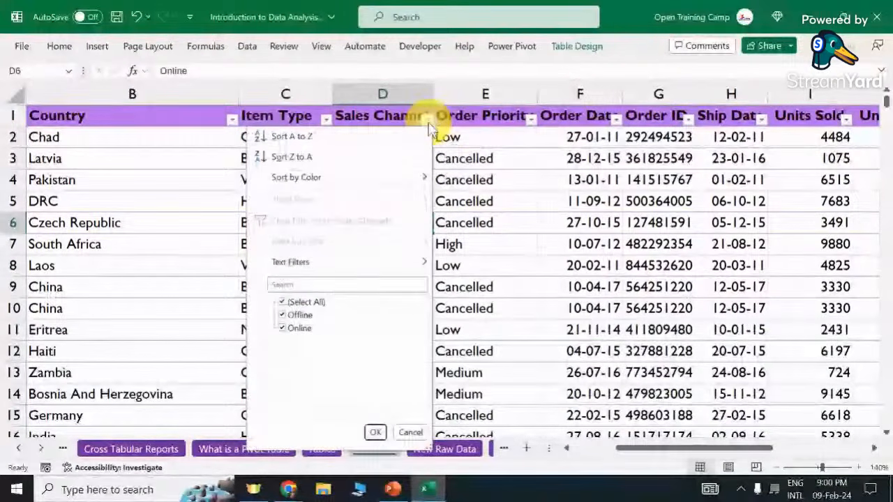
pyautogui.click(412, 433)
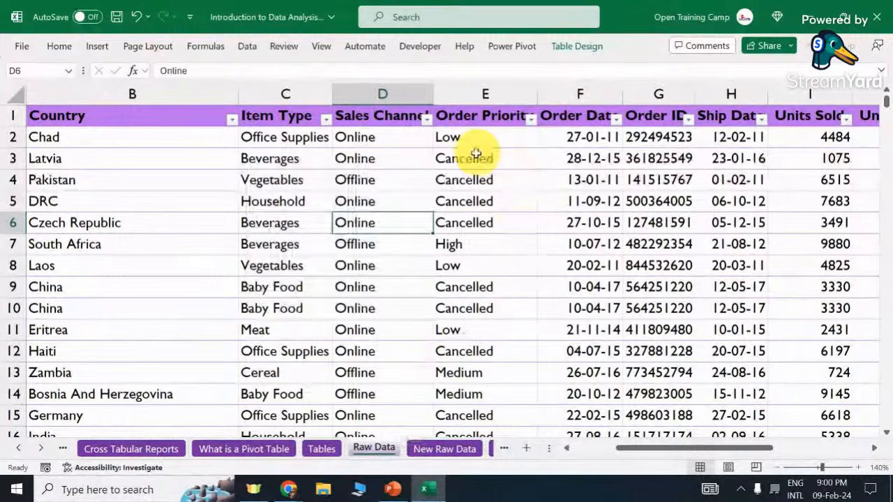
# Look through the Order Priority column and the remaining columns up to Total Revenue ($).
pyautogui.click(498, 112)
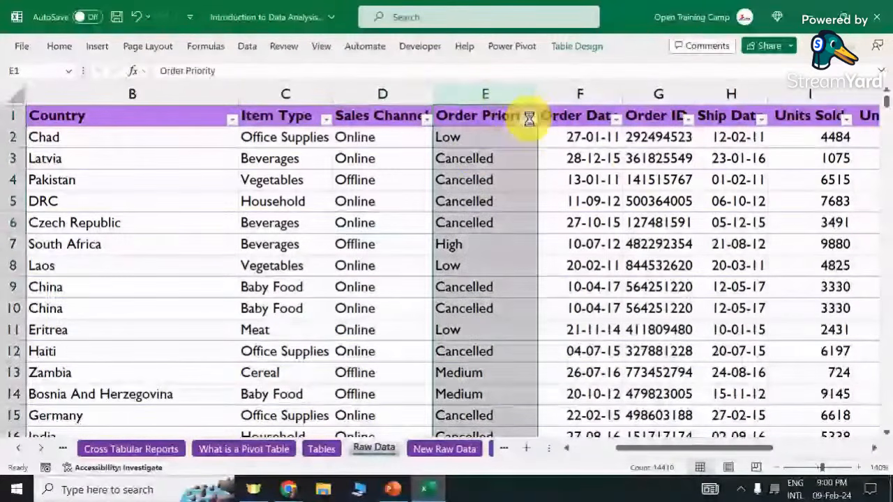
pyautogui.click(616, 120)
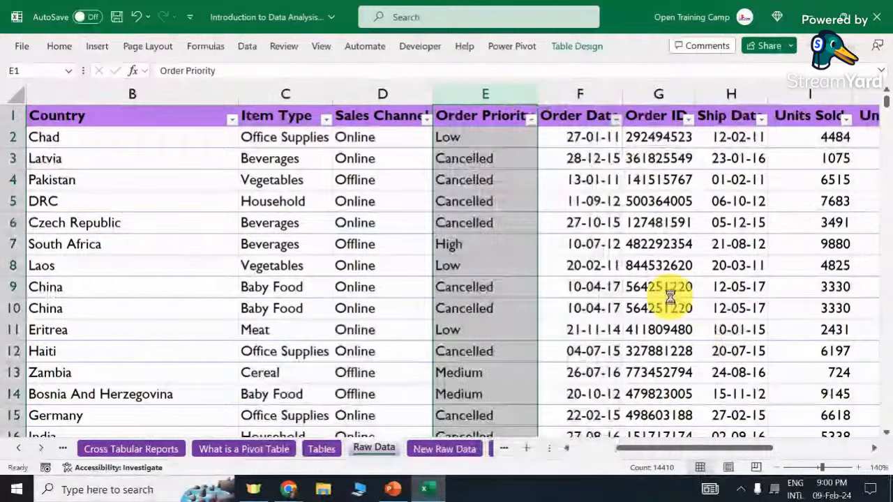
pyautogui.click(665, 268)
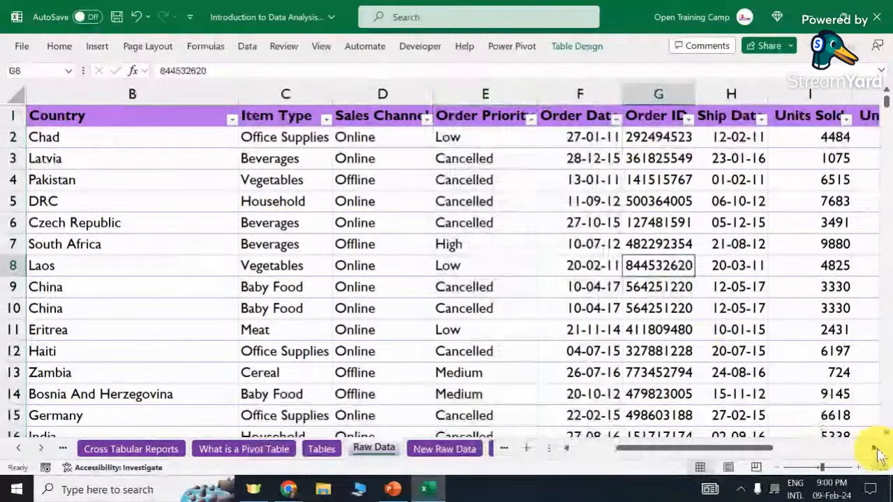
pyautogui.click(878, 450)
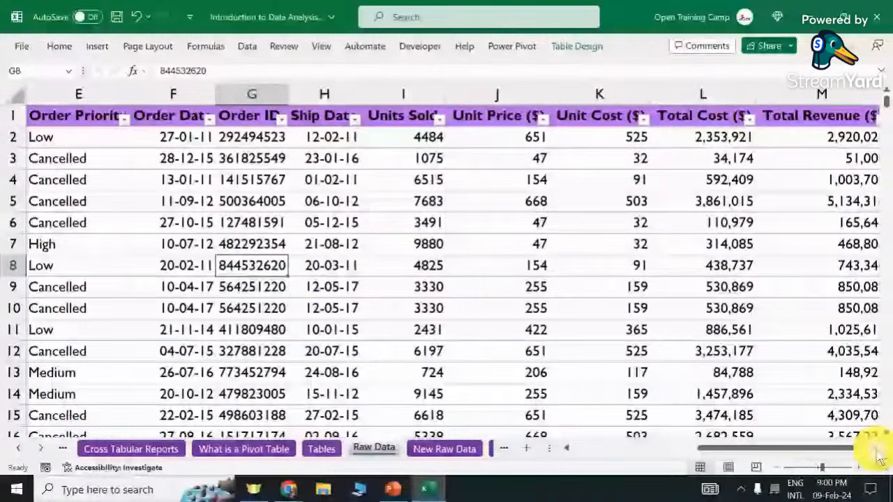
pyautogui.click(876, 450)
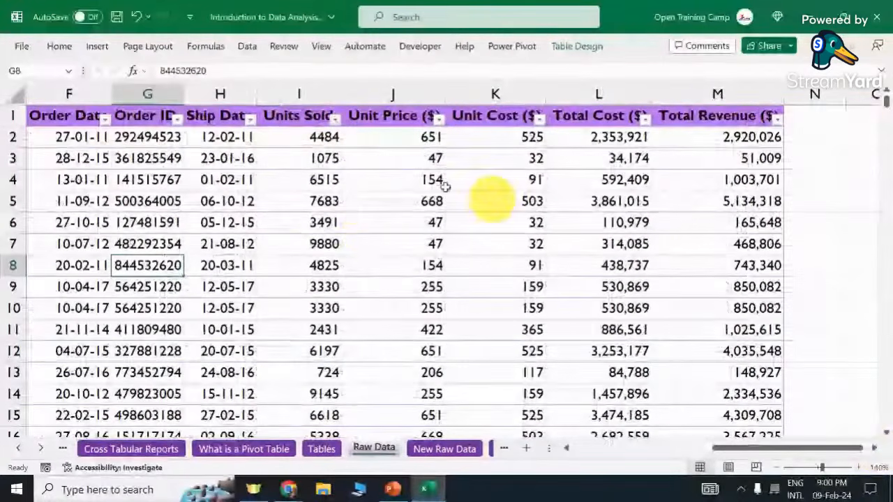
# Turn off the filter buttons in the header row of the Raw Data table.
pyautogui.click(380, 222)
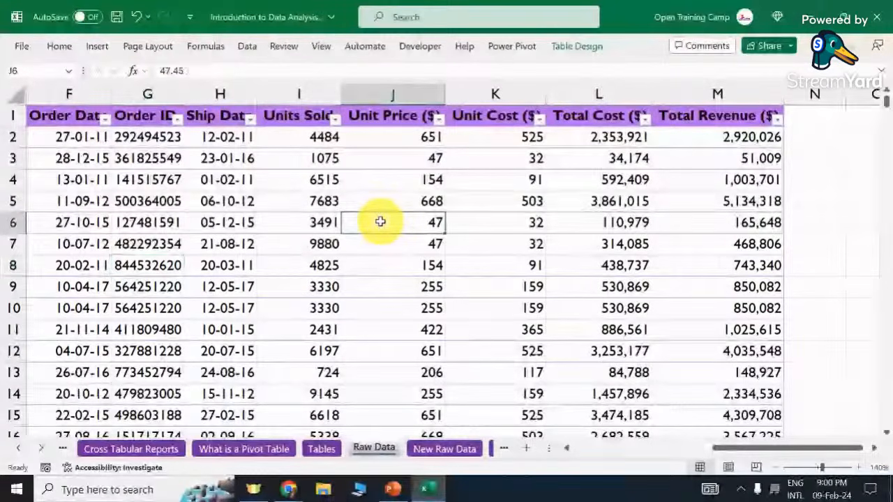
pyautogui.hotkey('ctrl', 'shift', 'l')
pyautogui.click(646, 207)
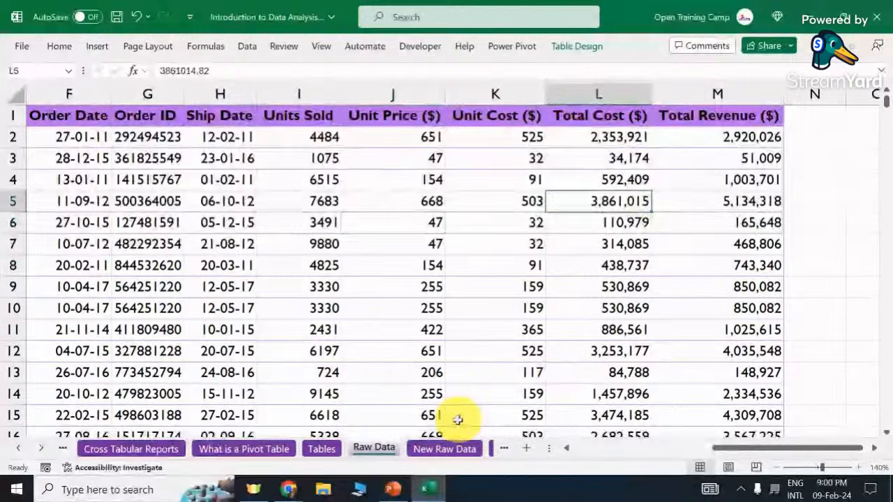
# Check the records on the New Raw Data sheet and return to the Raw Data sheet.
pyautogui.click(447, 448)
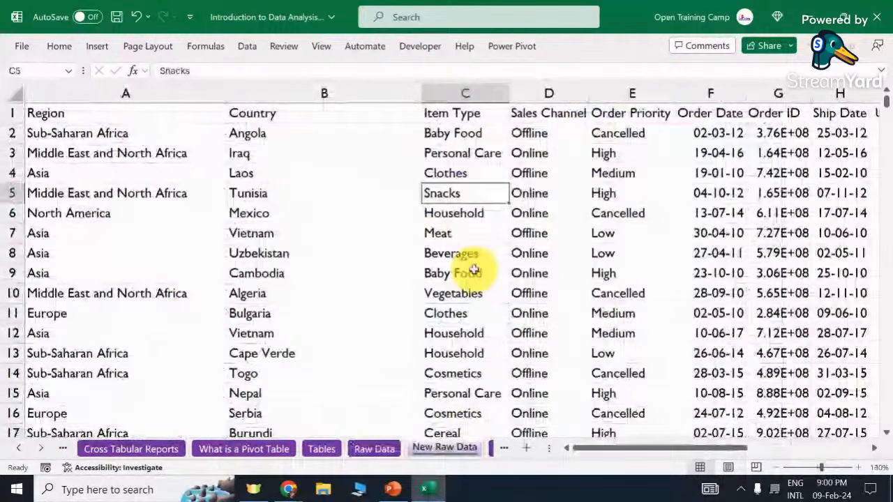
pyautogui.click(375, 449)
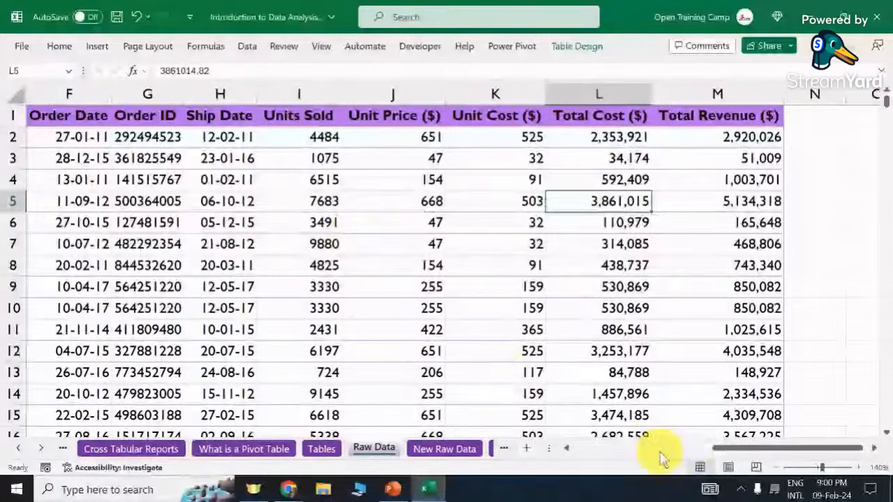
# Make room for more sheet names and open the How to Create Pivots sheet to review its question in A1.
pyautogui.moveTo(550, 449); pyautogui.dragTo(608, 450)
pyautogui.click(500, 448)
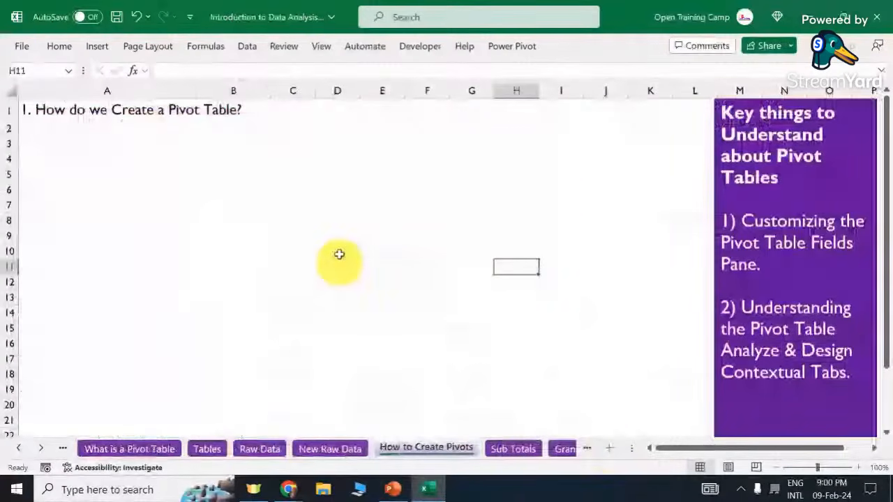
pyautogui.click(293, 190)
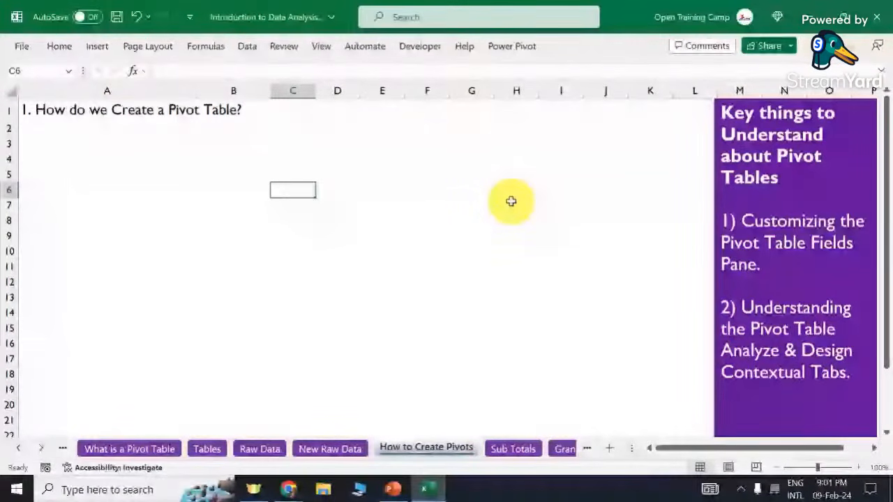
pyautogui.click(124, 204)
pyautogui.click(72, 118)
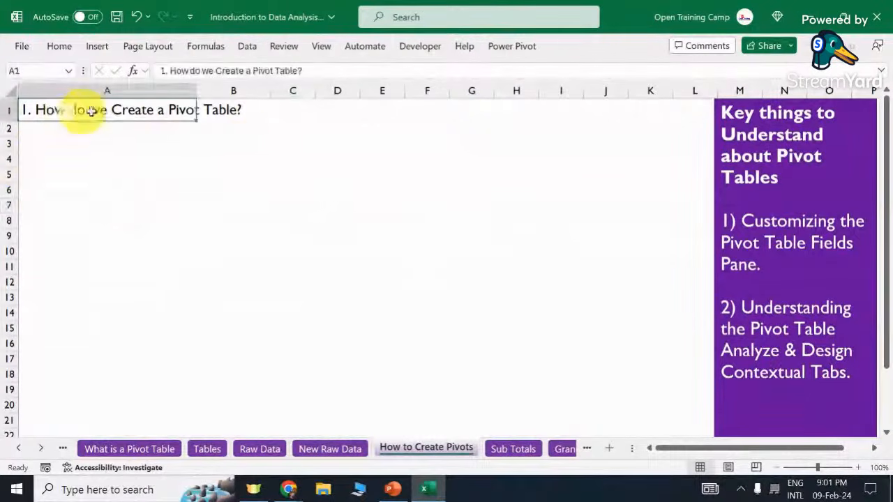
pyautogui.click(240, 131)
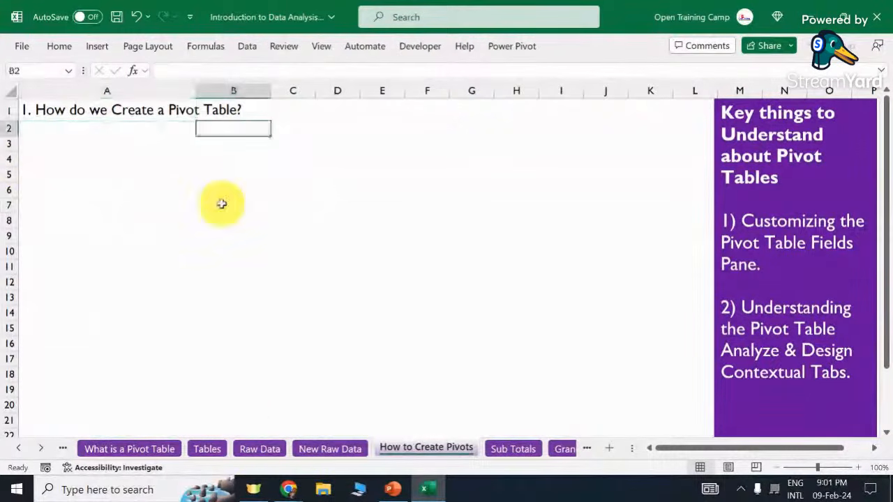
# Return to the first columns of the Raw Data sheet and select cell B6 inside the table.
pyautogui.click(257, 450)
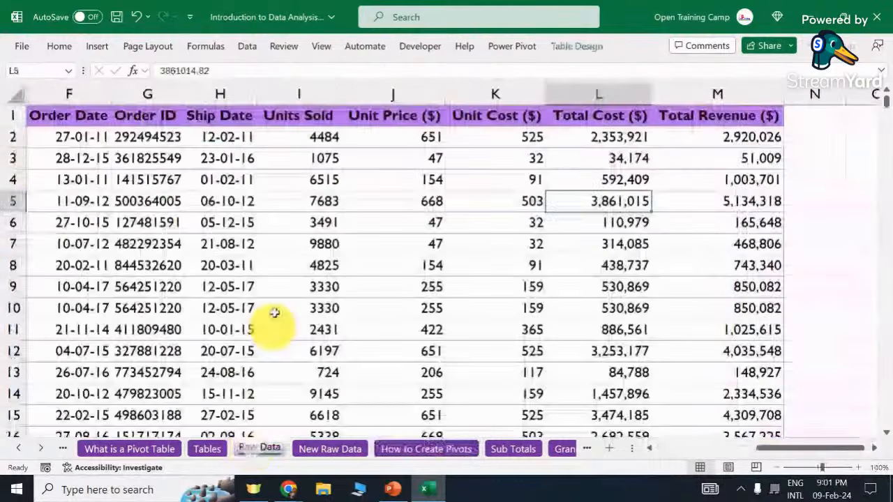
pyautogui.click(269, 205)
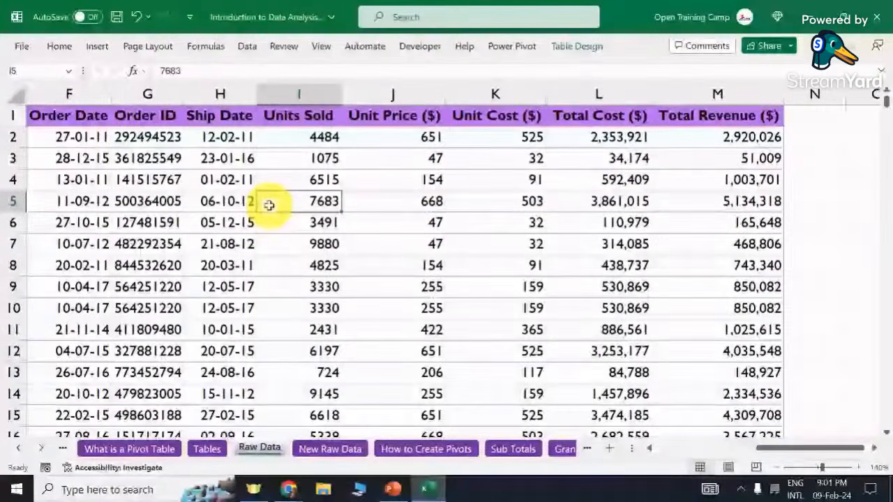
pyautogui.moveTo(802, 448); pyautogui.dragTo(653, 446)
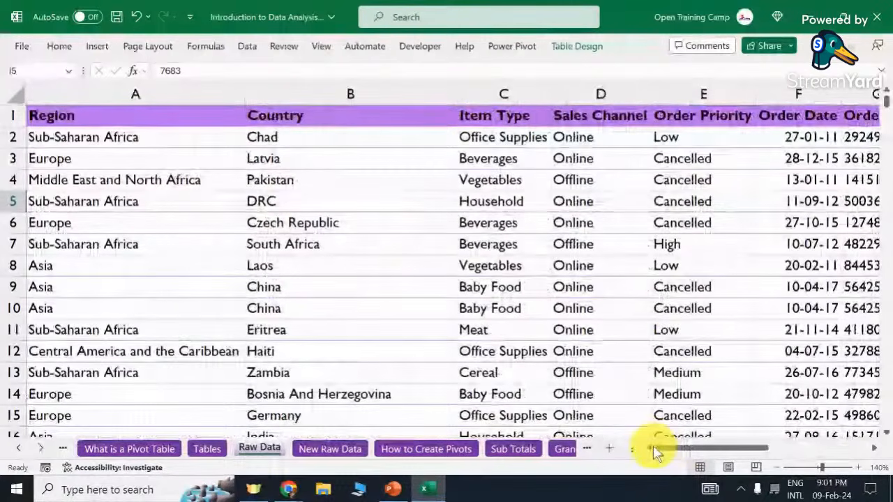
pyautogui.click(313, 200)
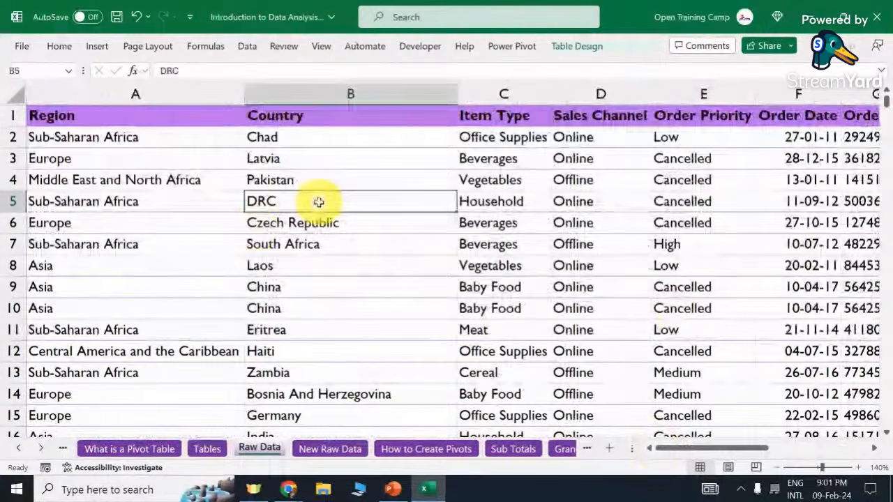
pyautogui.click(304, 233)
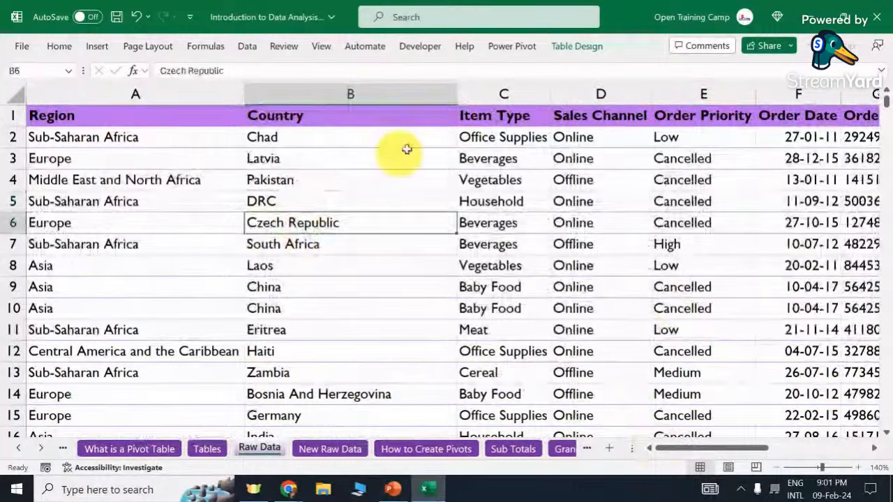
# Look at the Summarize with PivotTable option among the table's design tools without running it.
pyautogui.click(576, 46)
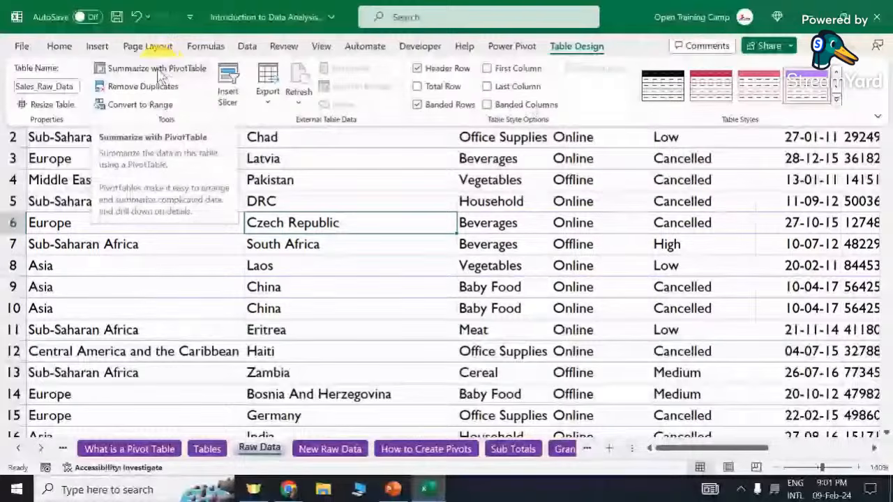
pyautogui.click(549, 252)
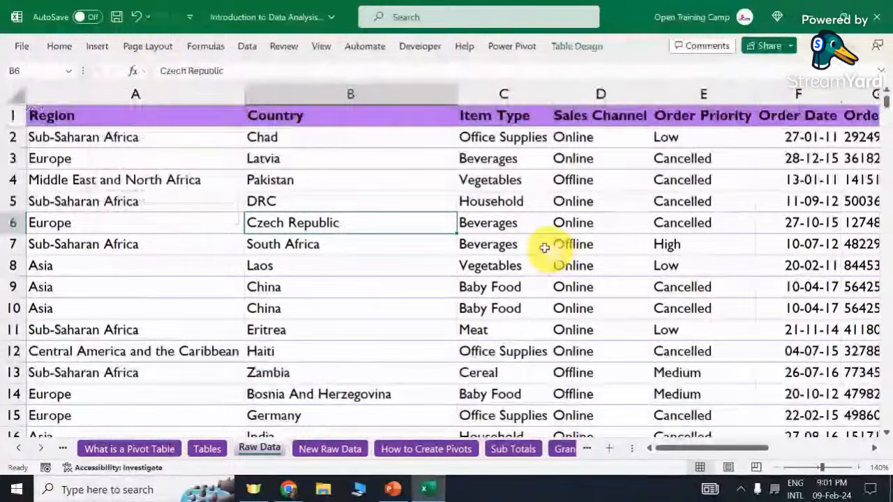
pyautogui.click(706, 265)
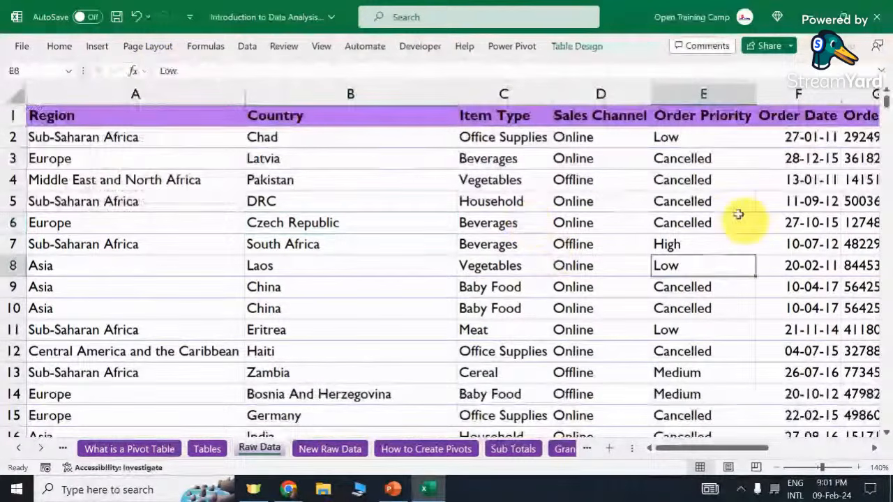
# With cell B6 of the table selected, view the source options for inserting a PivotTable and close them again.
pyautogui.click(346, 222)
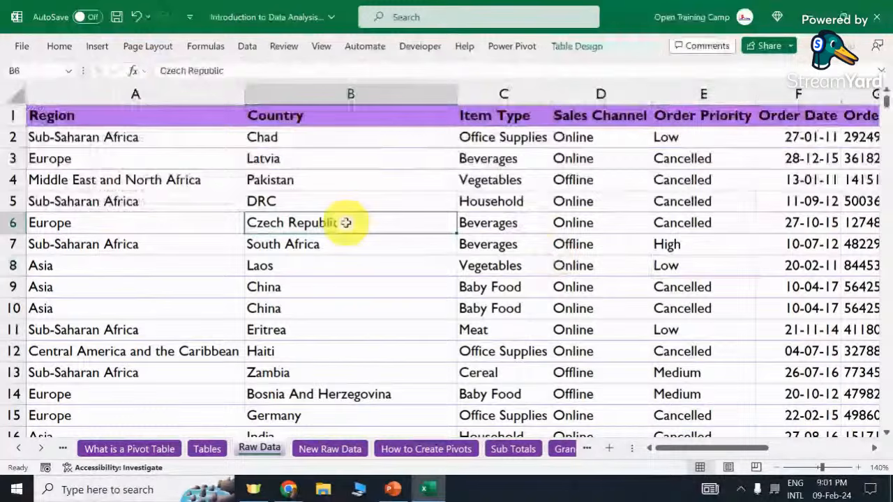
pyautogui.click(97, 46)
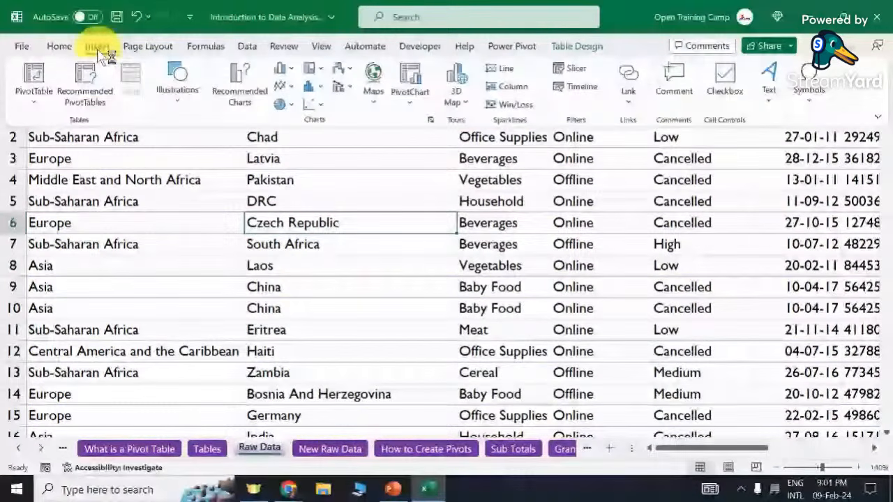
pyautogui.click(33, 103)
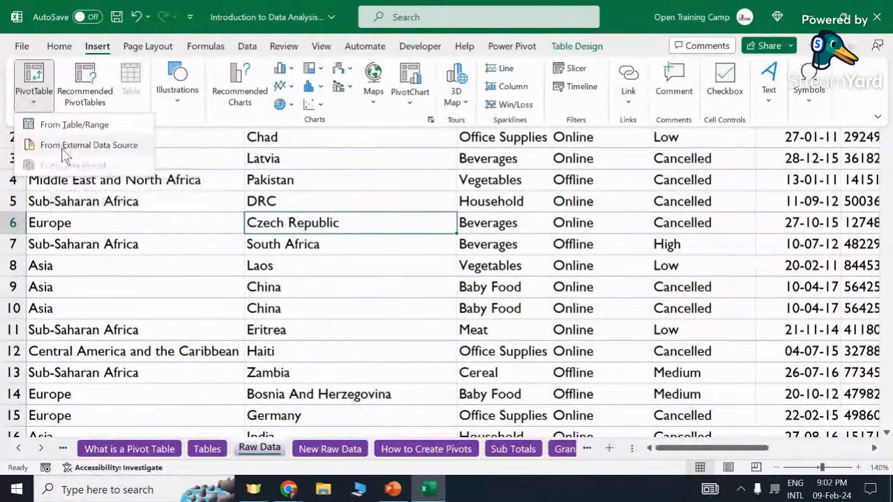
pyautogui.click(524, 228)
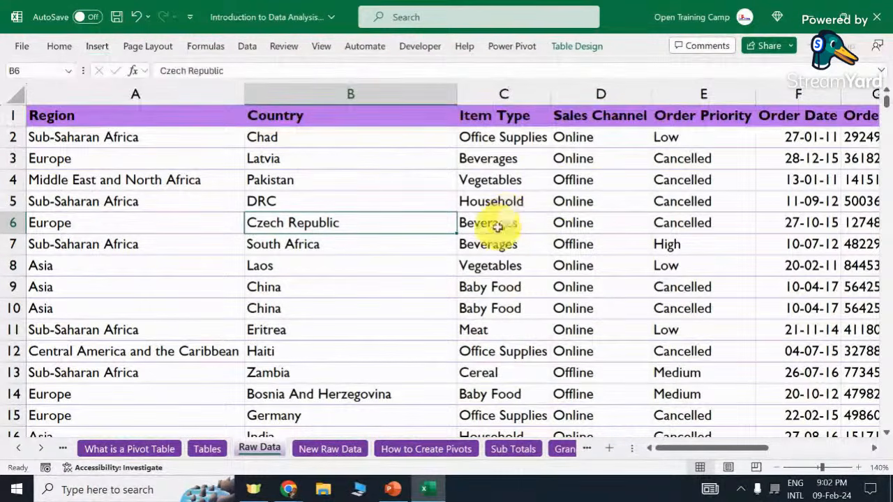
# Select cell C6 in the table, start Summarize with PivotTable, and review the Sales_Raw_Data source range.
pyautogui.click(499, 222)
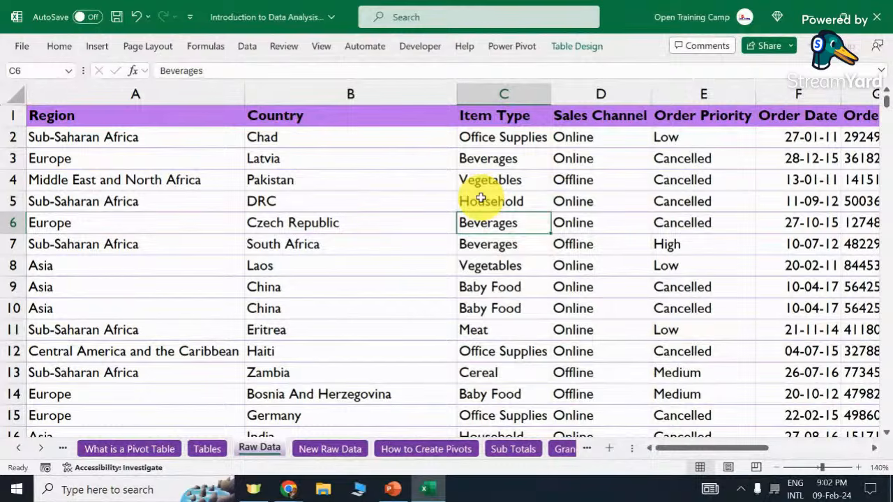
pyautogui.click(567, 46)
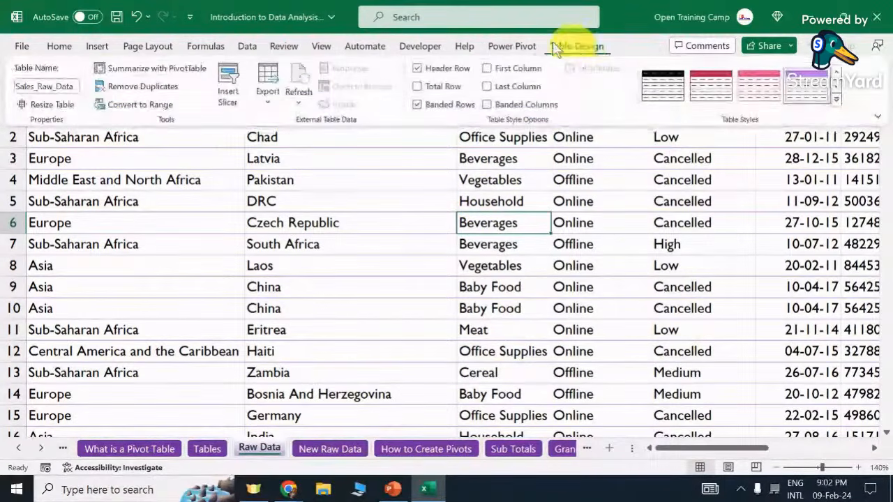
pyautogui.click(145, 69)
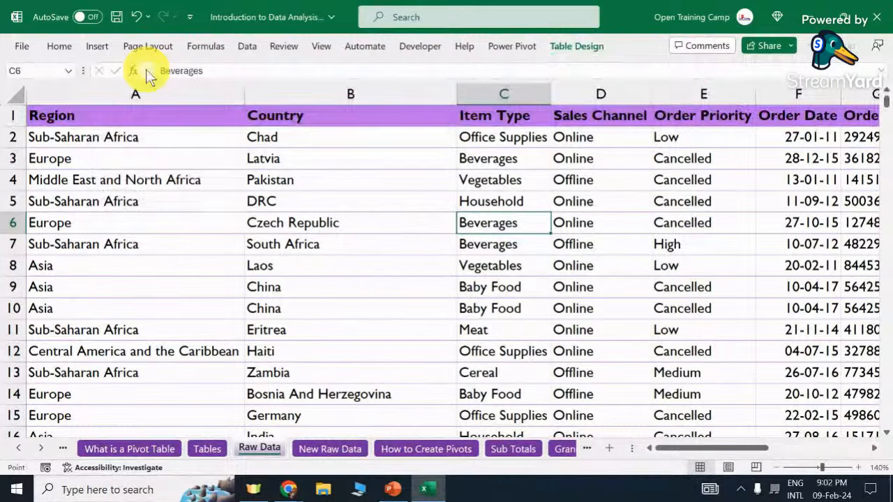
pyautogui.moveTo(328, 130); pyautogui.dragTo(355, 171)
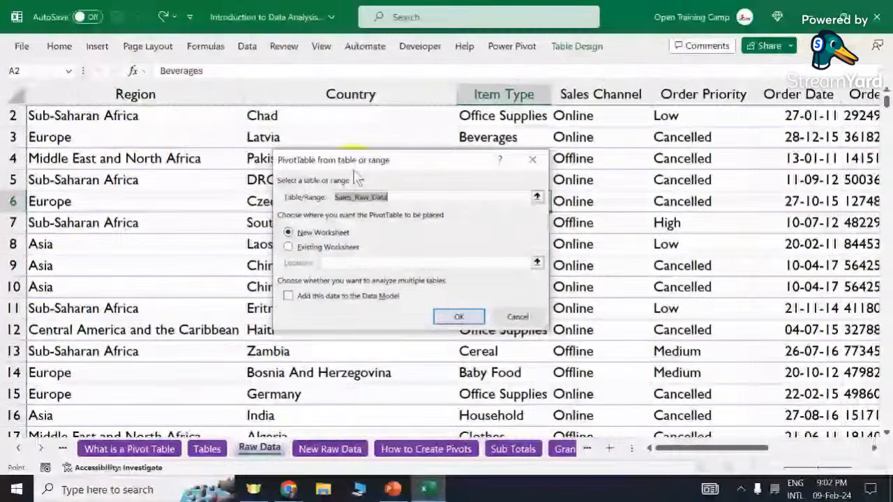
pyautogui.click(394, 196)
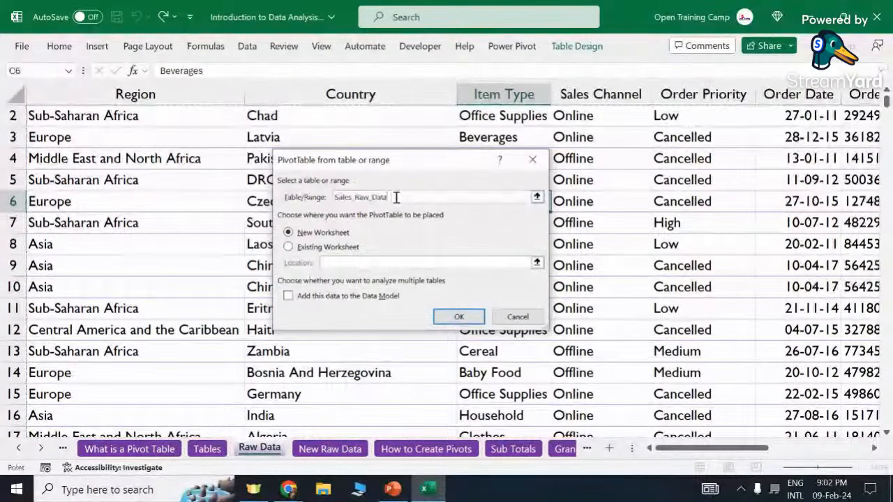
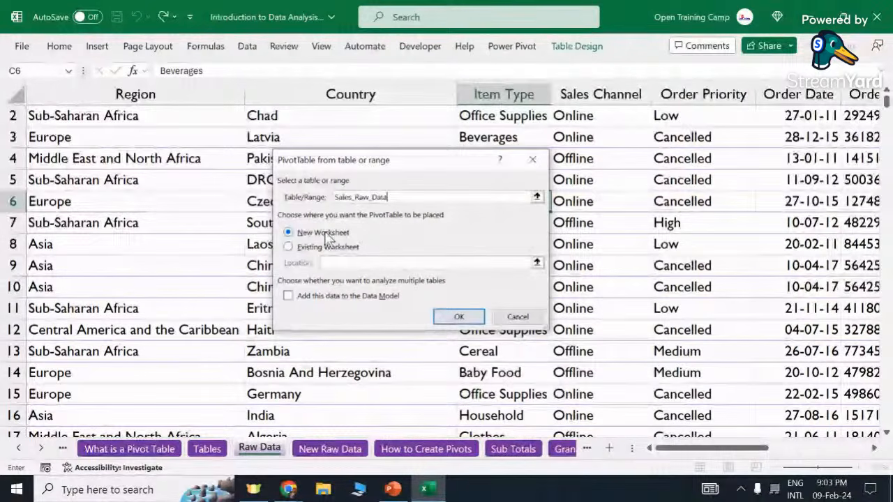
# Create the PivotTable on the existing How to Create Pivots worksheet, located at cell C2.
pyautogui.click(293, 252)
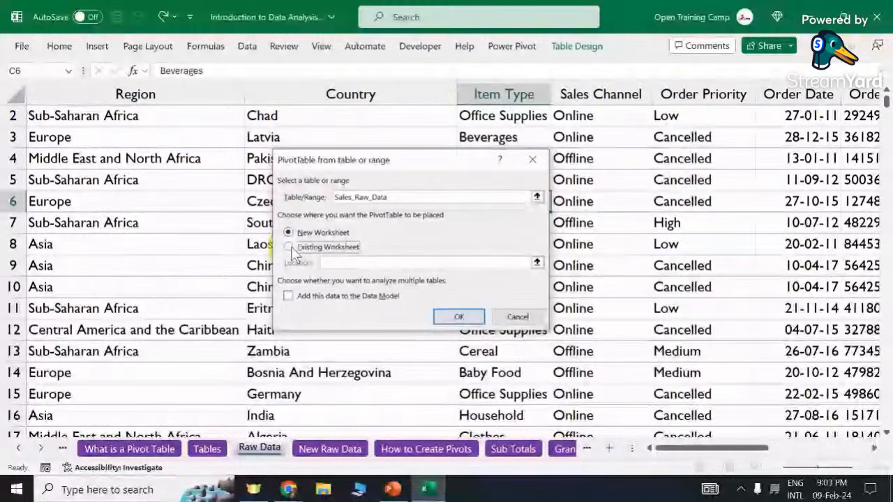
pyautogui.click(293, 254)
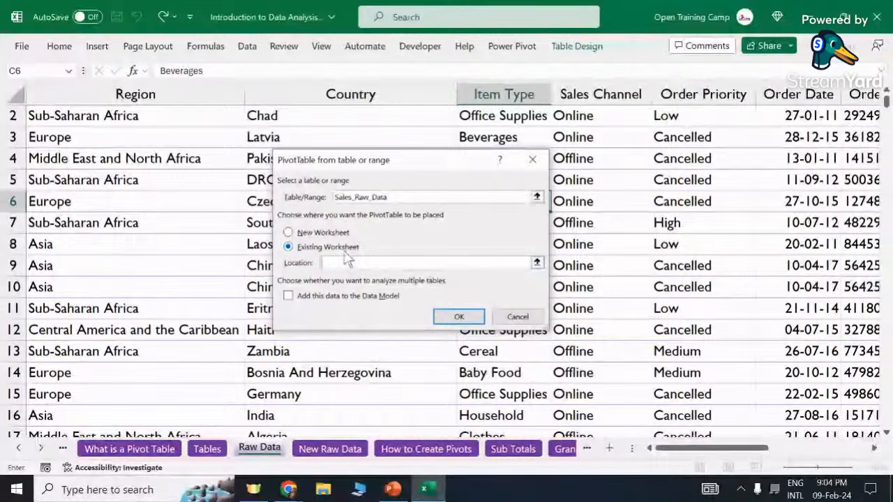
pyautogui.click(536, 262)
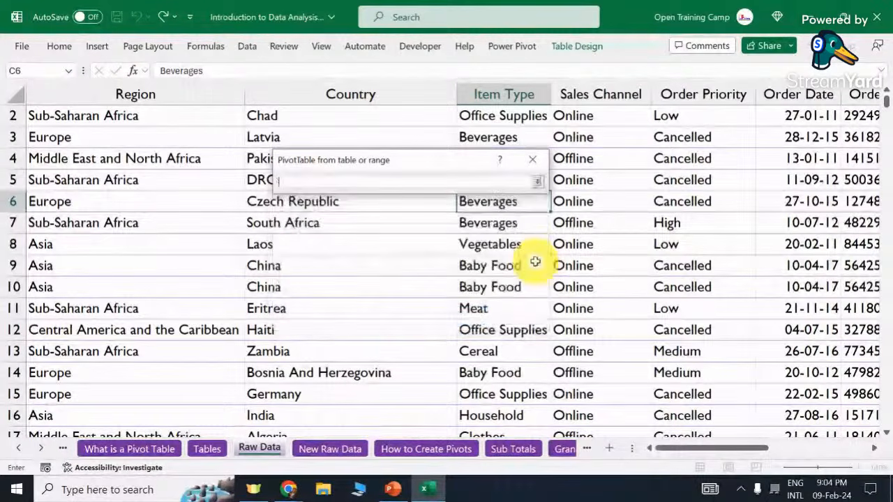
pyautogui.click(421, 450)
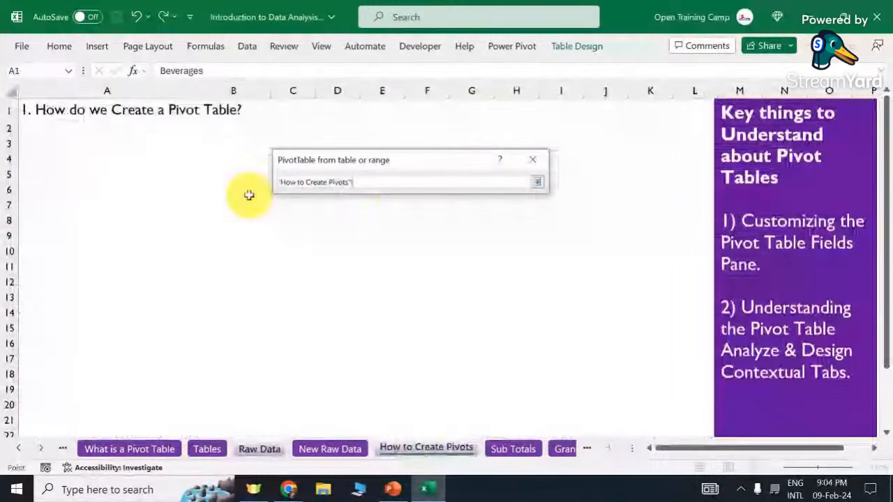
pyautogui.click(538, 183)
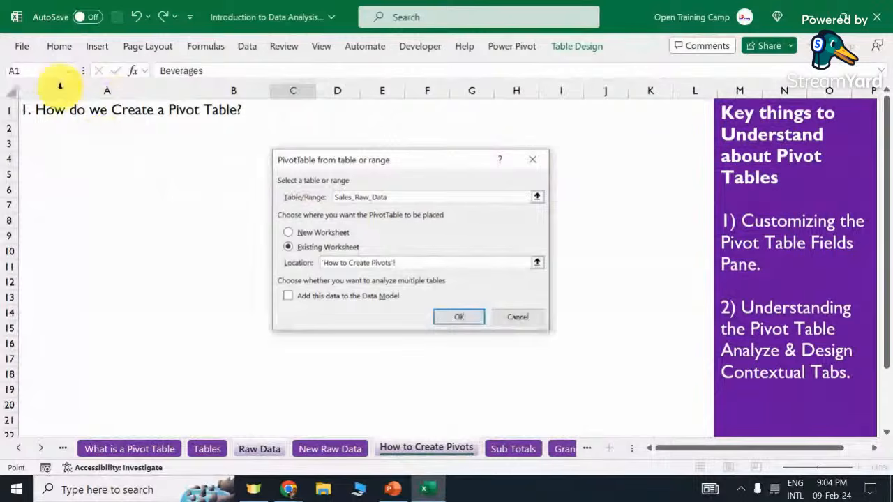
pyautogui.click(54, 133)
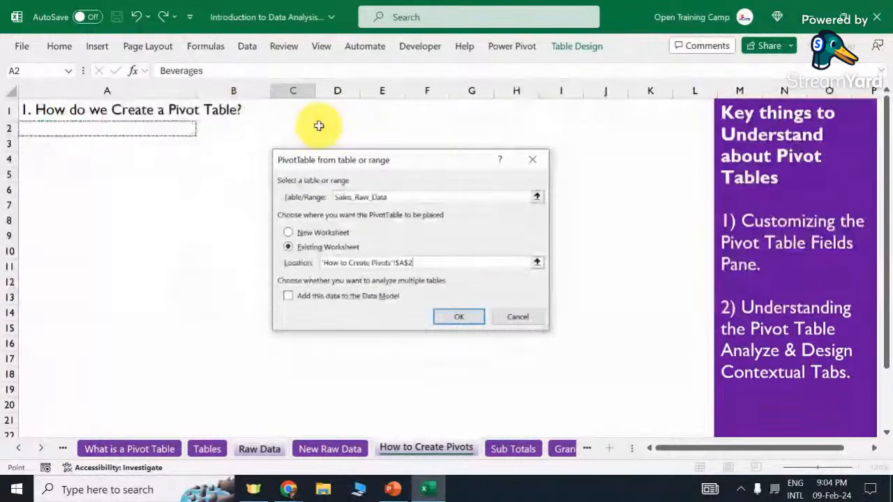
pyautogui.click(285, 128)
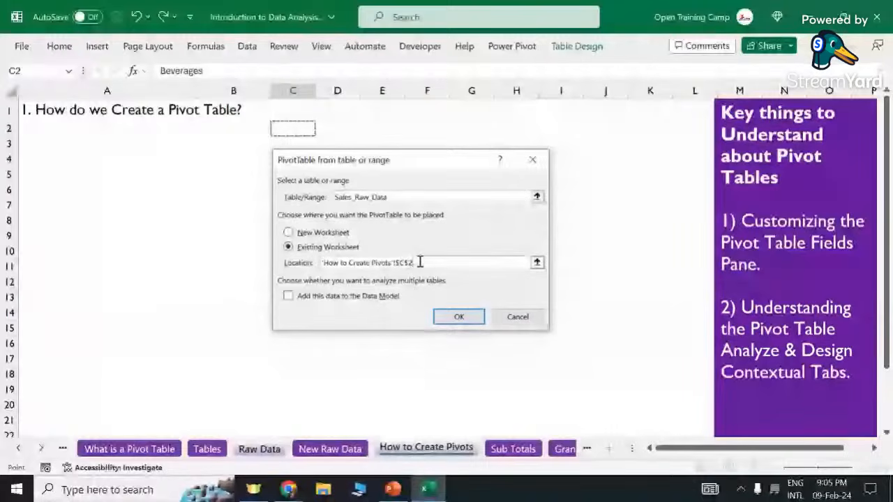
pyautogui.click(446, 317)
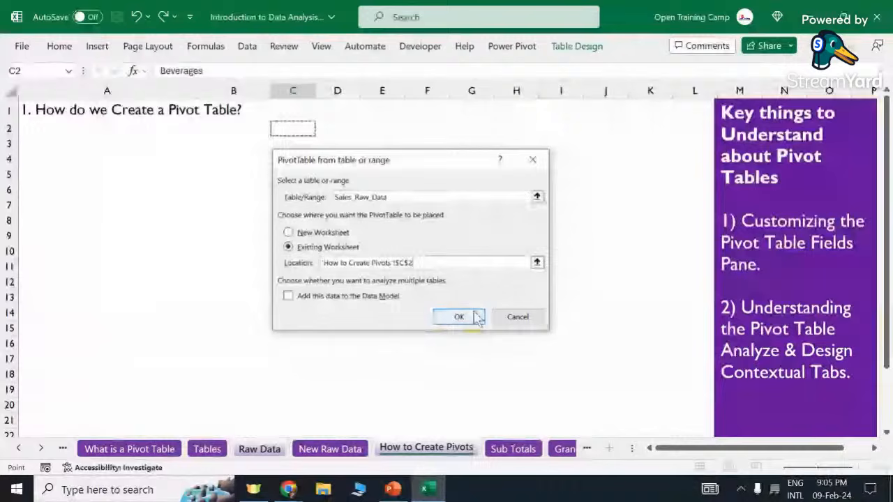
pyautogui.click(460, 319)
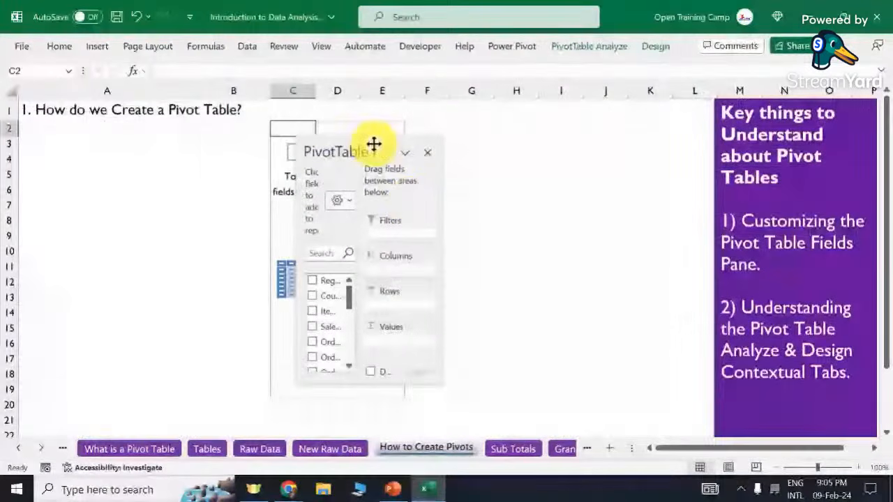
# Try the PivotTable Fields pane docked and widened, and float it beside the report, enlarged enough to show the whole field list.
pyautogui.moveTo(374, 144); pyautogui.dragTo(828, 107)
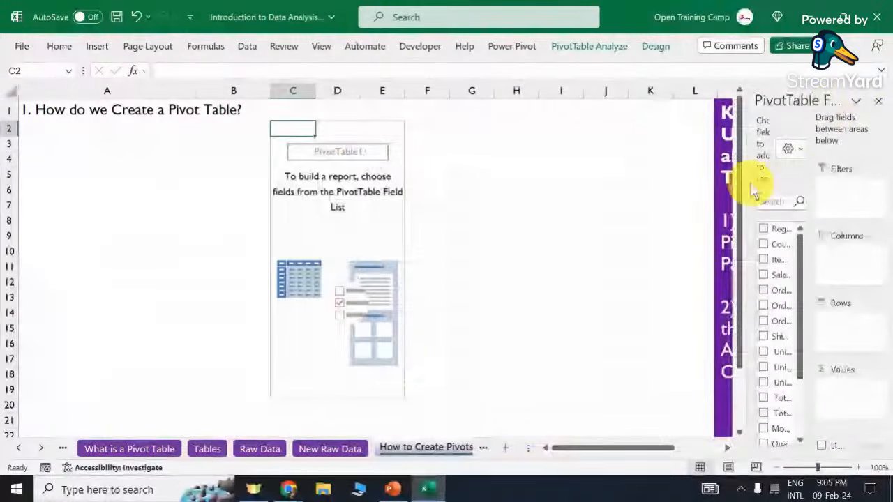
pyautogui.moveTo(747, 179); pyautogui.dragTo(681, 179)
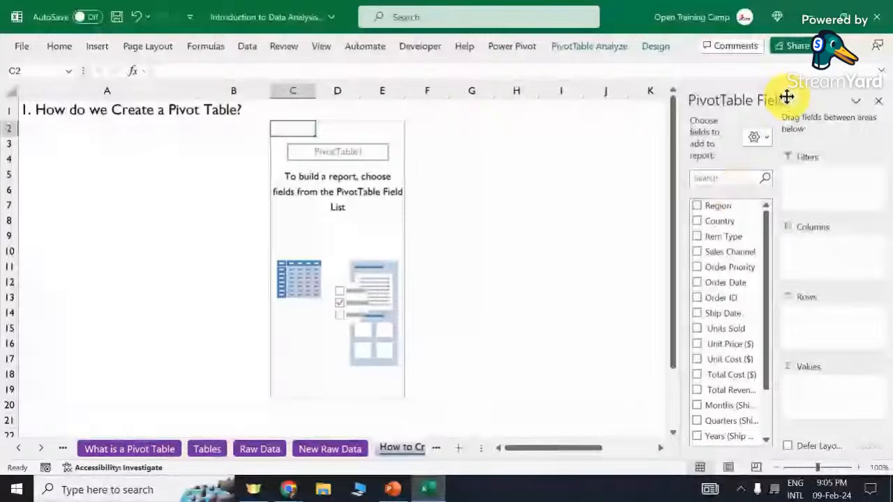
pyautogui.moveTo(787, 98); pyautogui.dragTo(498, 16)
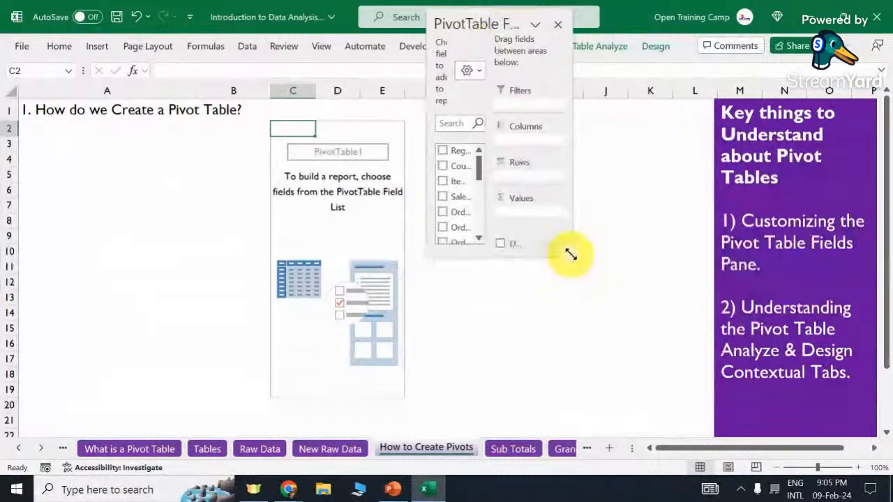
pyautogui.moveTo(570, 255); pyautogui.dragTo(702, 439)
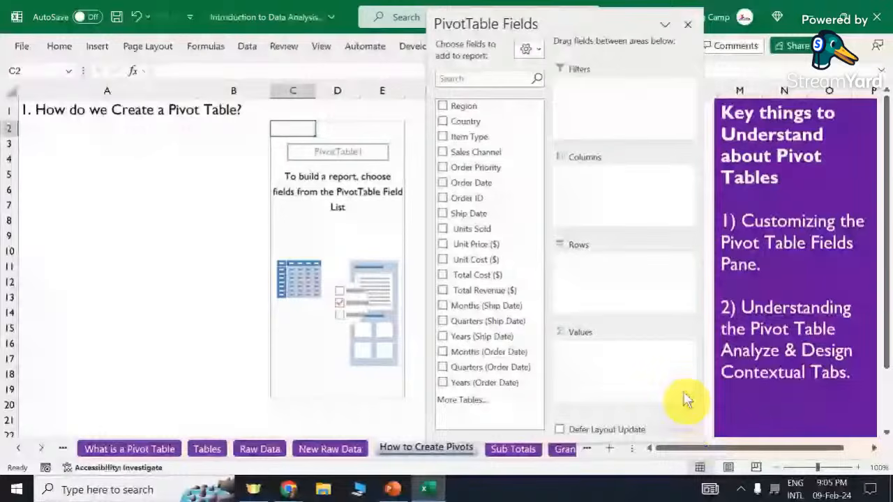
pyautogui.moveTo(563, 10); pyautogui.dragTo(564, 6)
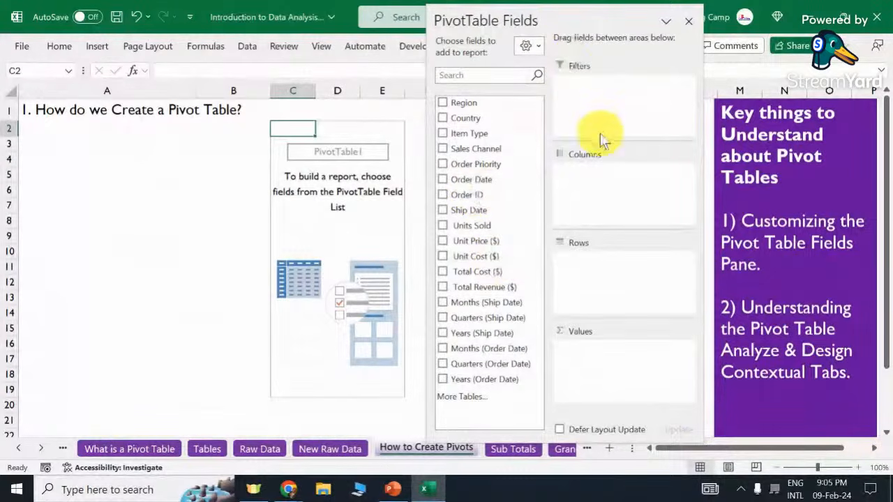
pyautogui.moveTo(518, 16); pyautogui.dragTo(585, 21)
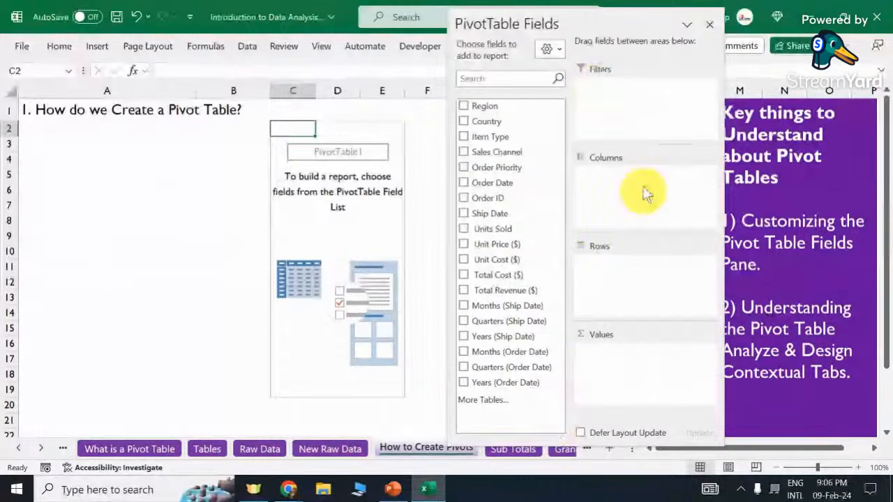
# Switch the fields pane to the stacked fields and areas layout and return it to the side-by-side layout.
pyautogui.click(555, 49)
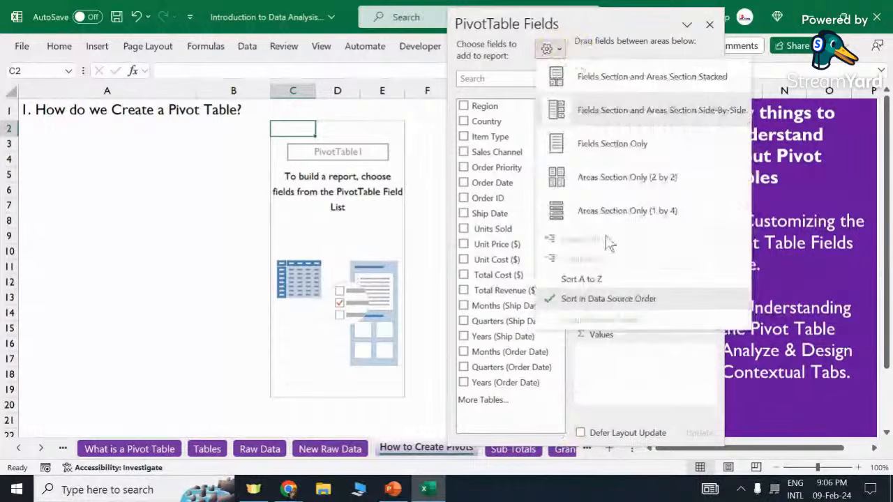
pyautogui.click(599, 79)
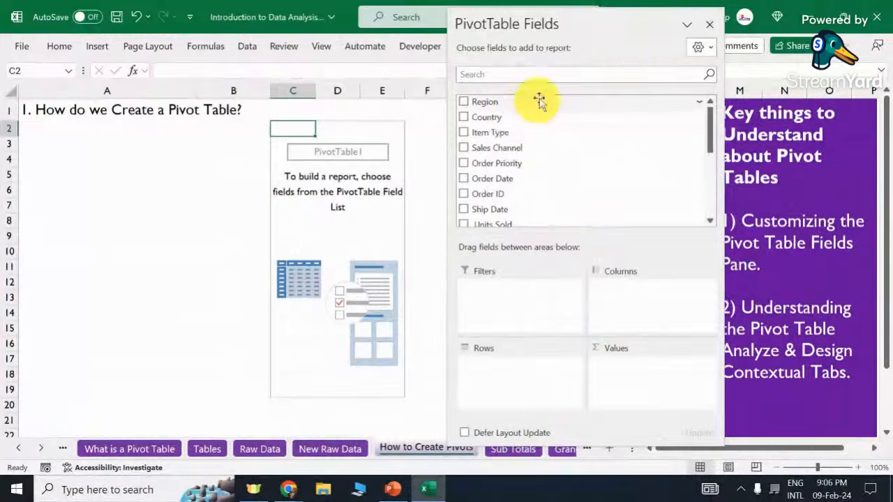
pyautogui.click(698, 46)
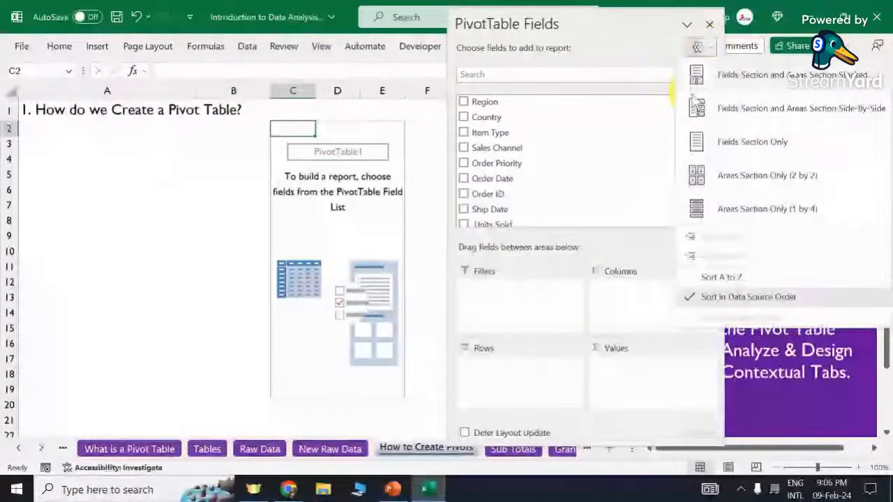
pyautogui.click(745, 108)
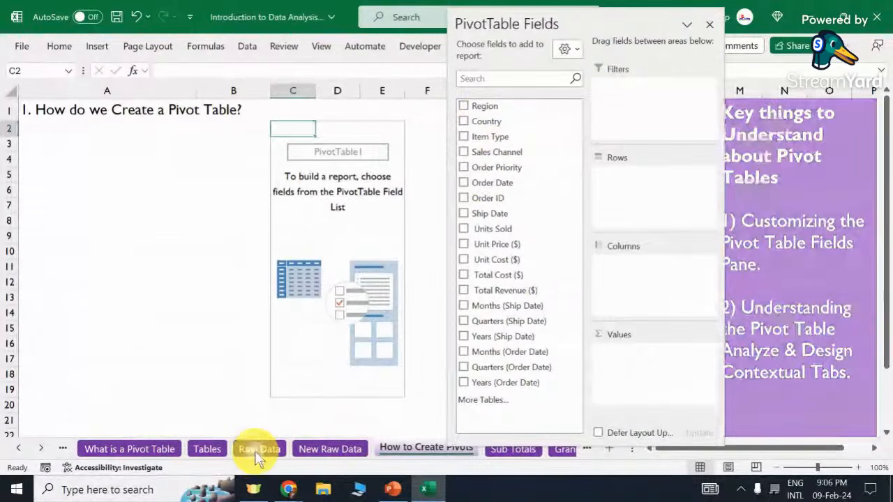
# Compare the Raw Data sheet's column headers with the PivotTable field list on the How to Create Pivots sheet.
pyautogui.click(256, 449)
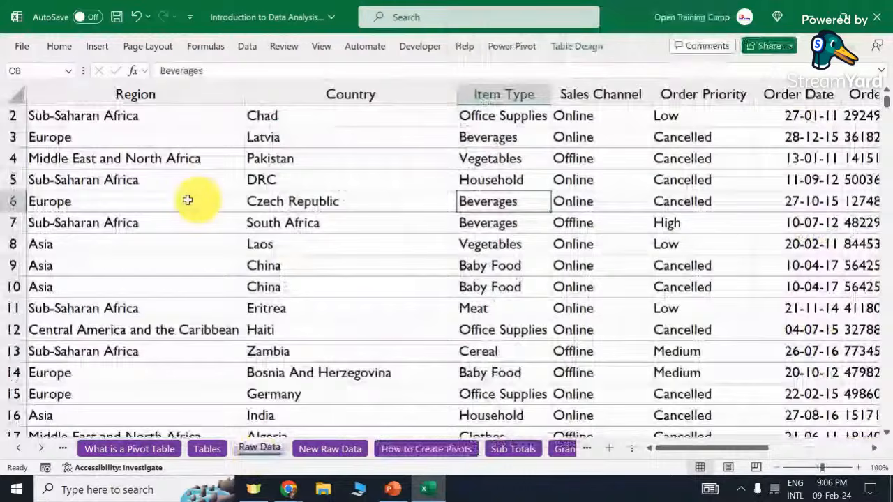
pyautogui.scroll(1, 187, 200)
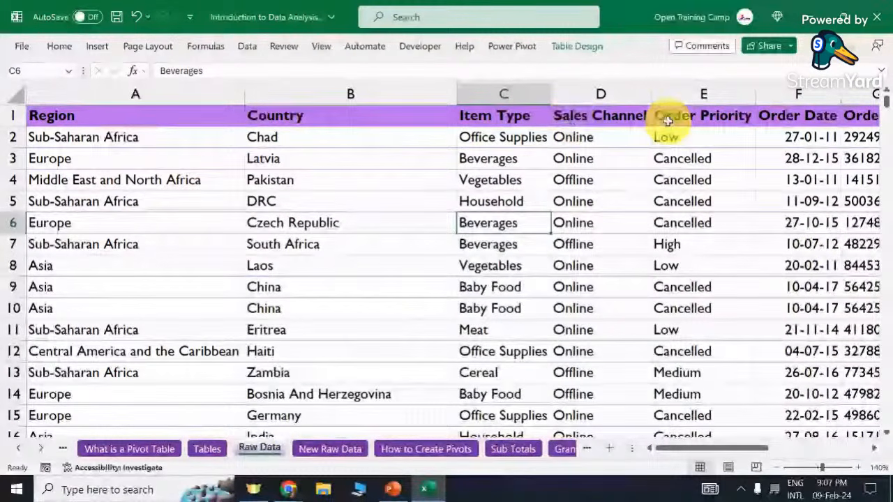
pyautogui.click(427, 450)
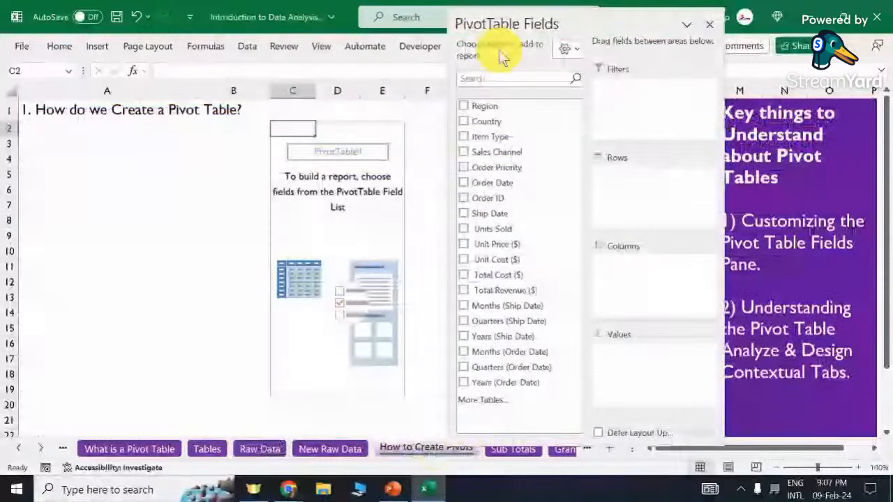
pyautogui.moveTo(504, 59); pyautogui.dragTo(589, 12)
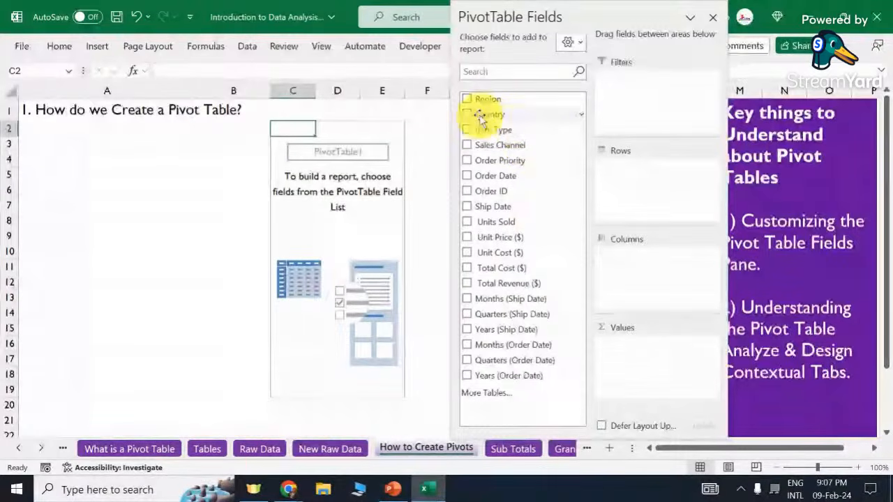
pyautogui.moveTo(493, 102)
pyautogui.mouseDown()
pyautogui.moveTo(565, 239)
pyautogui.moveTo(614, 193)
pyautogui.moveTo(499, 105)
pyautogui.mouseUp()
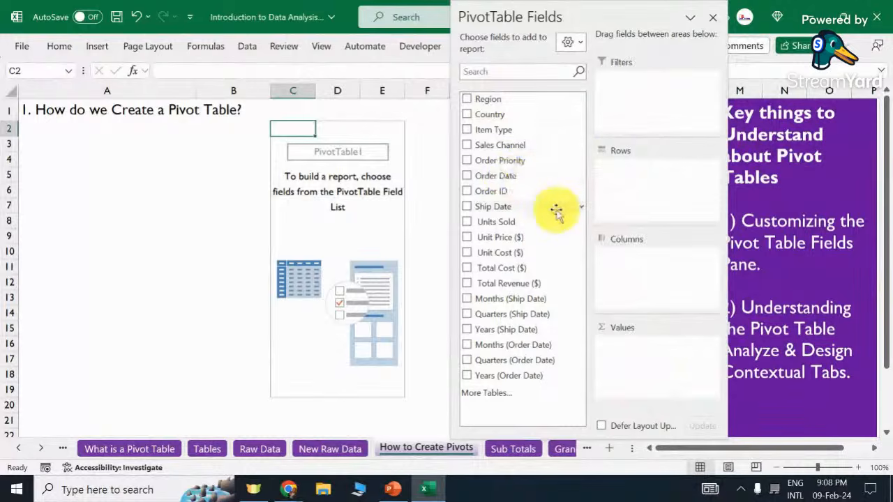
# Add the Region field to the PivotTable rows, move the fields pane clear of the report, and remove Region again.
pyautogui.click(469, 101)
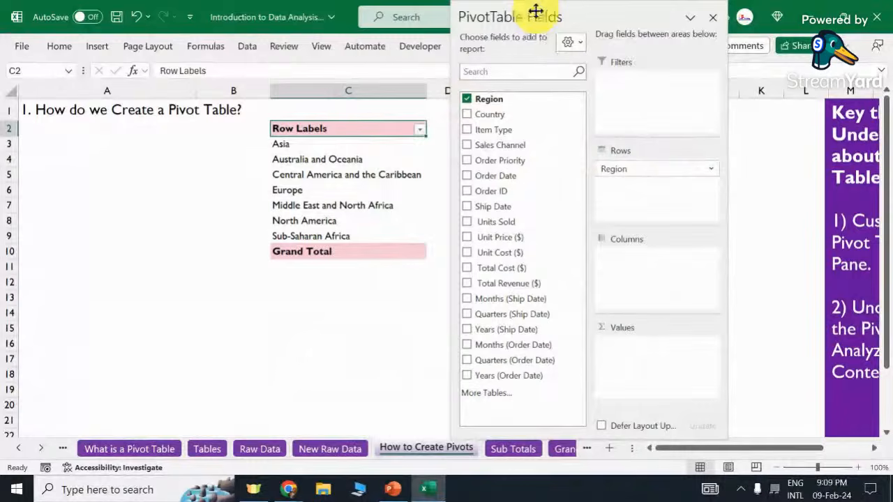
pyautogui.moveTo(535, 10); pyautogui.dragTo(687, 27)
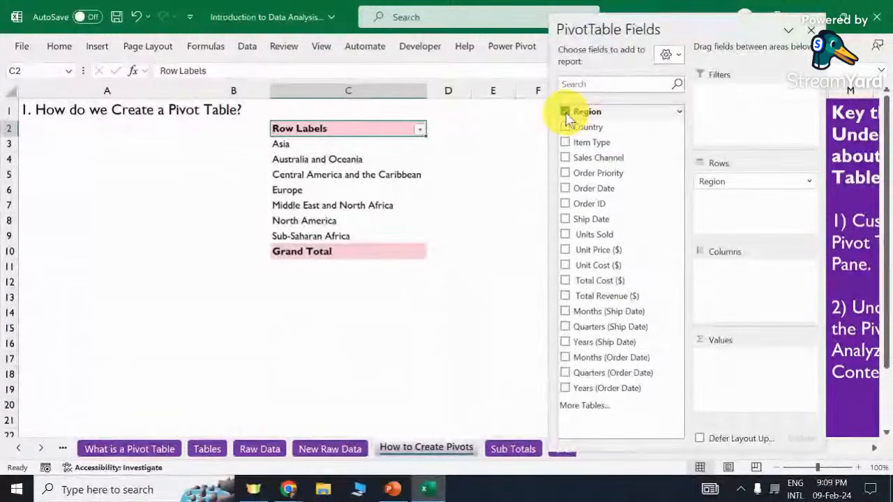
pyautogui.click(565, 112)
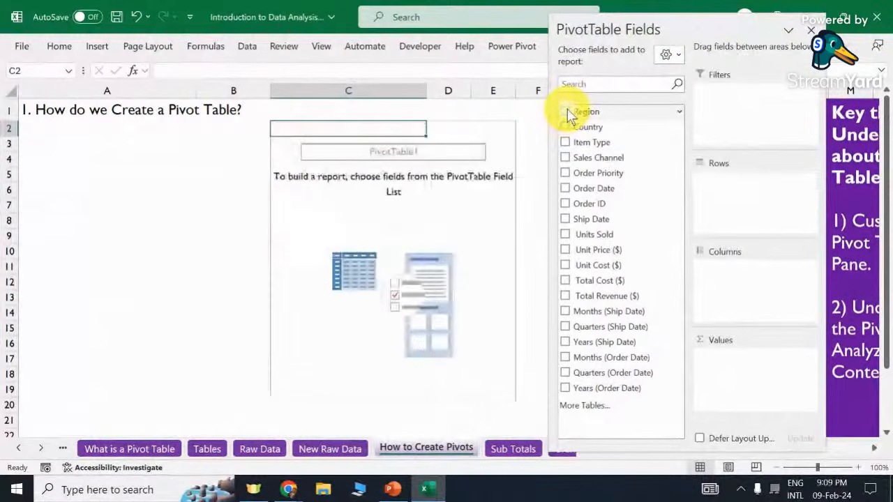
# Place Region in the Rows area and add Total Revenue ($) to the Values area as a sum.
pyautogui.moveTo(568, 114); pyautogui.dragTo(730, 200)
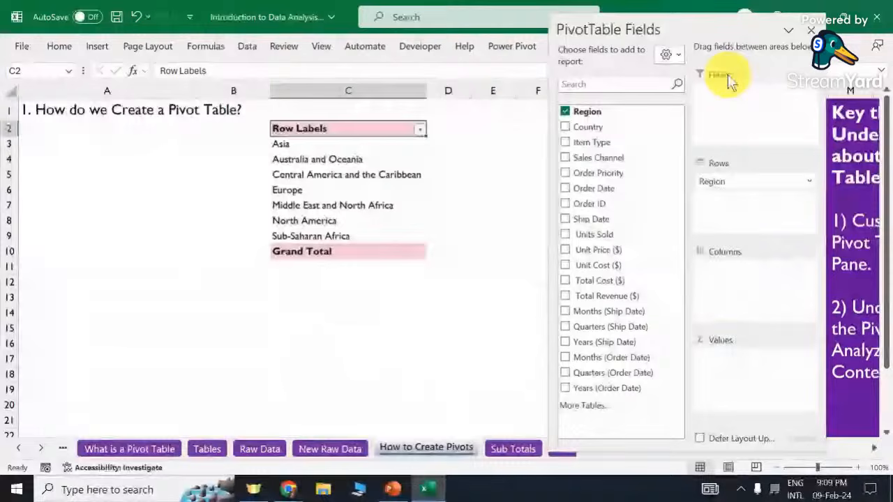
pyautogui.click(568, 296)
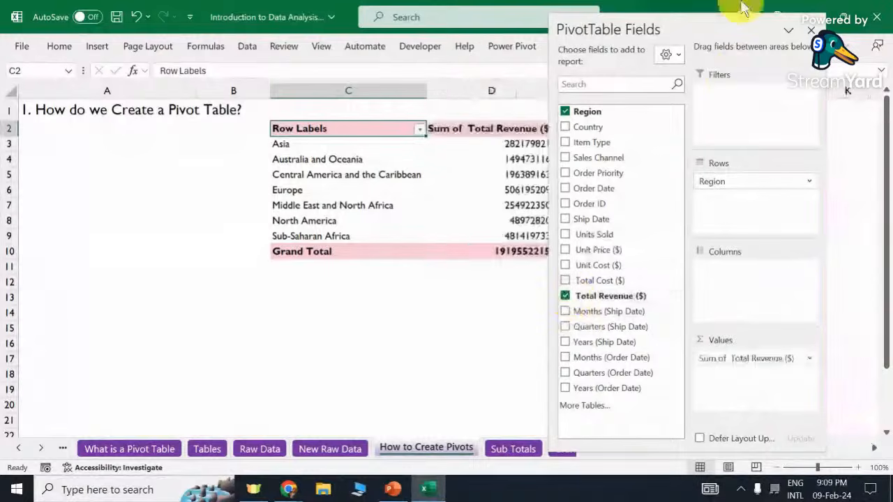
# Move the fields pane off the revenue column, view the Value Field Settings of Sum of Total Revenue ($) without changing them, and close the pane.
pyautogui.moveTo(685, 26); pyautogui.dragTo(154, 27)
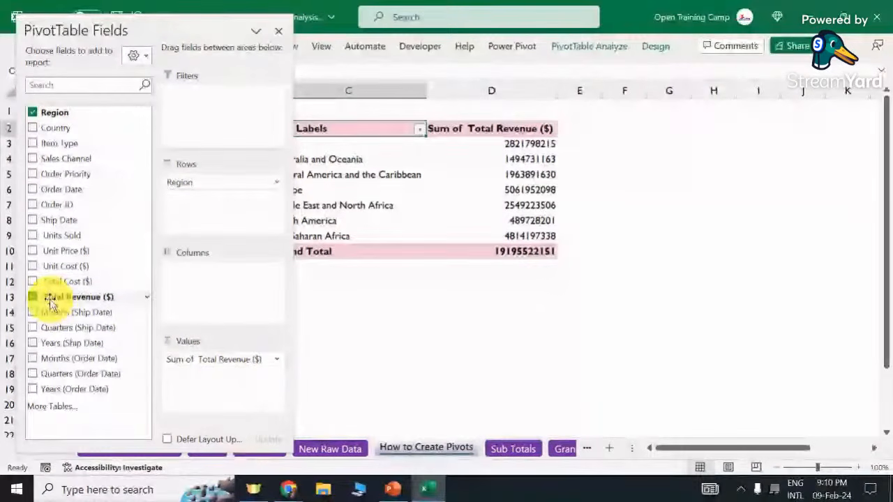
pyautogui.click(234, 362)
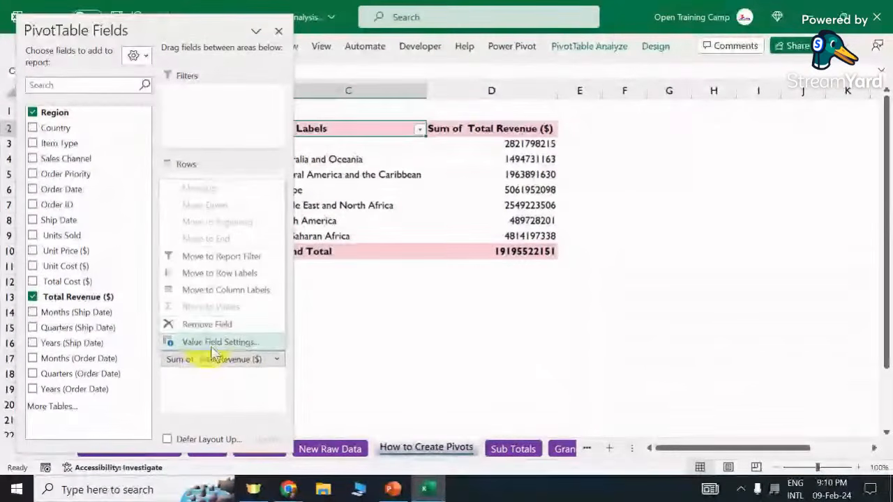
pyautogui.click(224, 345)
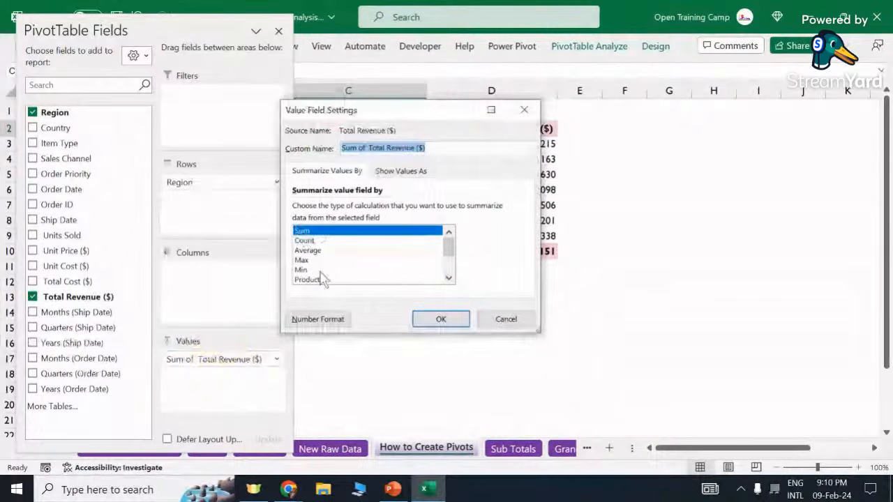
pyautogui.click(509, 319)
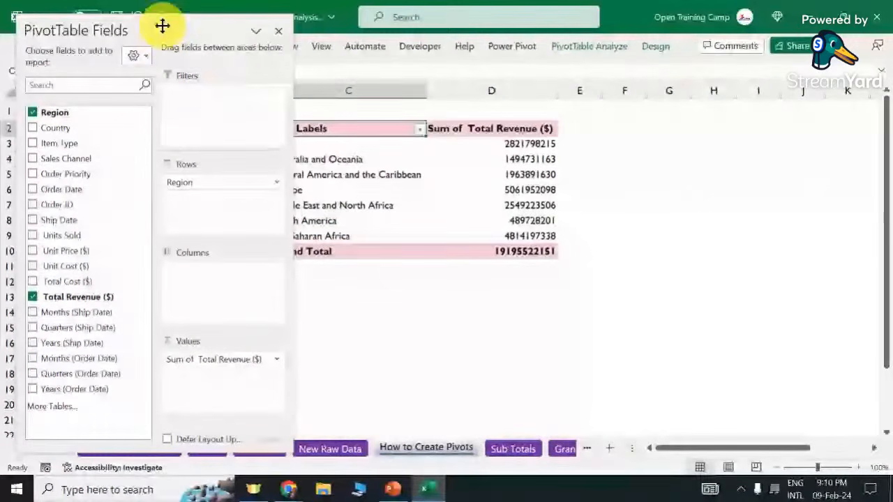
pyautogui.click(277, 32)
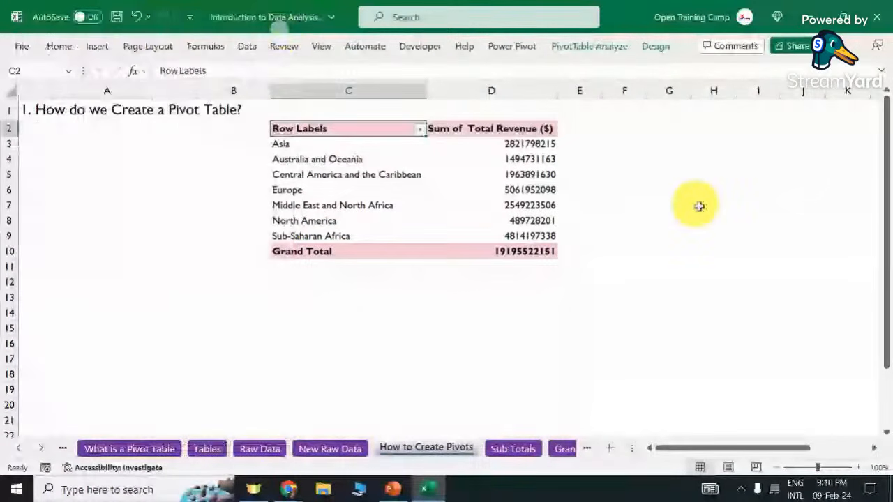
pyautogui.click(703, 219)
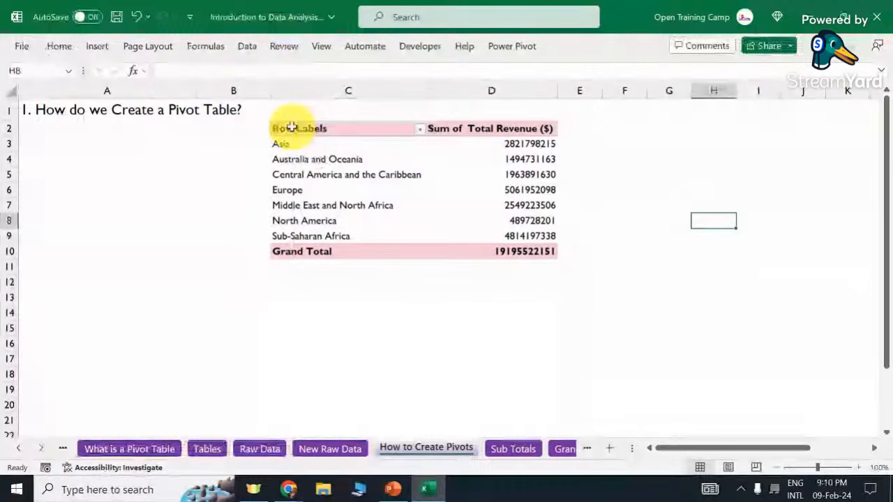
pyautogui.moveTo(290, 127); pyautogui.dragTo(519, 256)
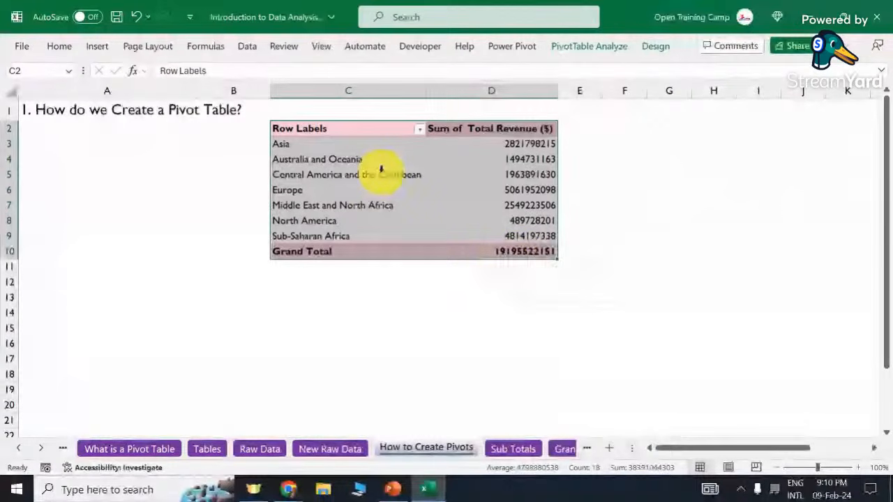
pyautogui.click(629, 187)
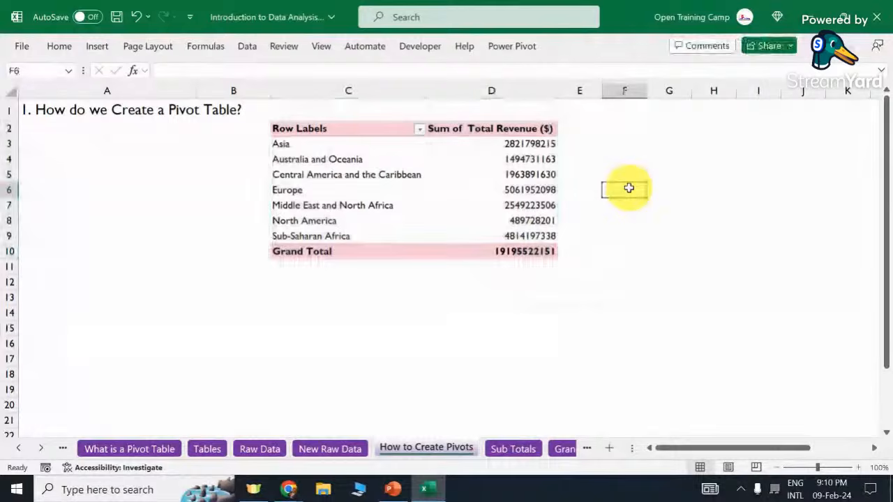
pyautogui.moveTo(300, 133); pyautogui.dragTo(496, 166)
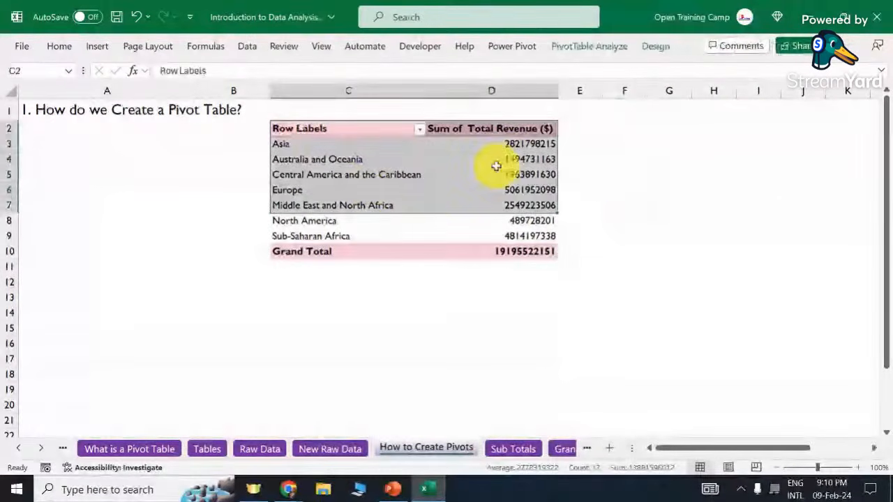
pyautogui.click(504, 156)
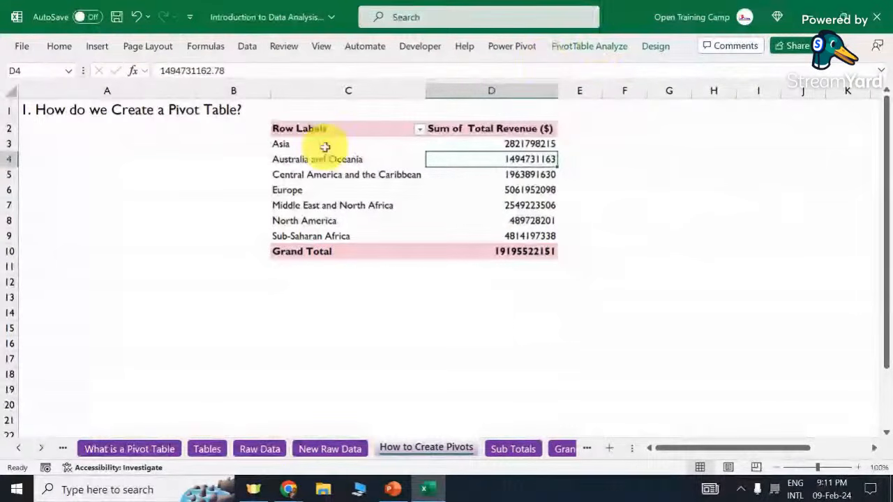
# Rename the PivotTable's Row Labels header in cell C2 as Regions.
pyautogui.doubleClick(341, 128)
pyautogui.moveTo(341, 129); pyautogui.dragTo(253, 119)
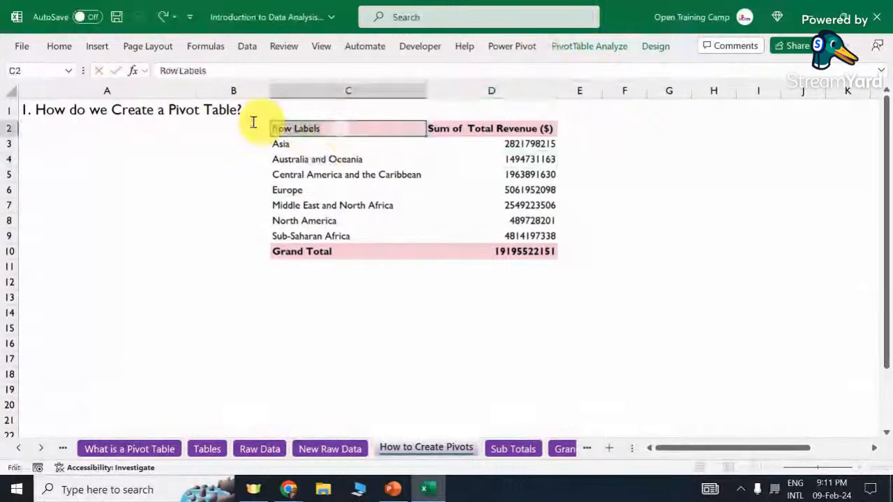
pyautogui.write('Region')
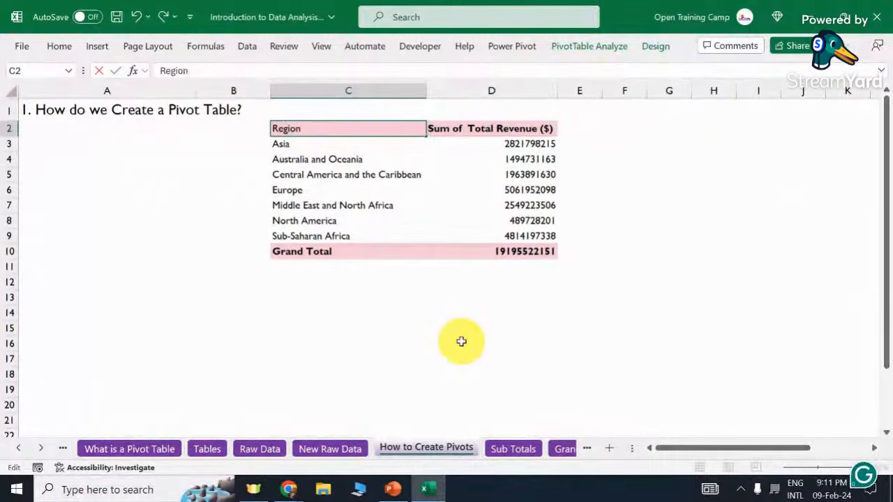
pyautogui.write('s')
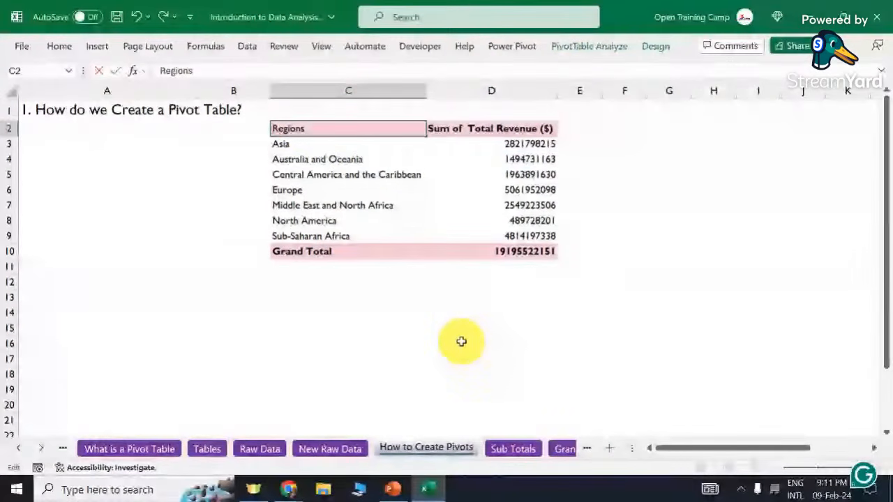
pyautogui.press('Return')
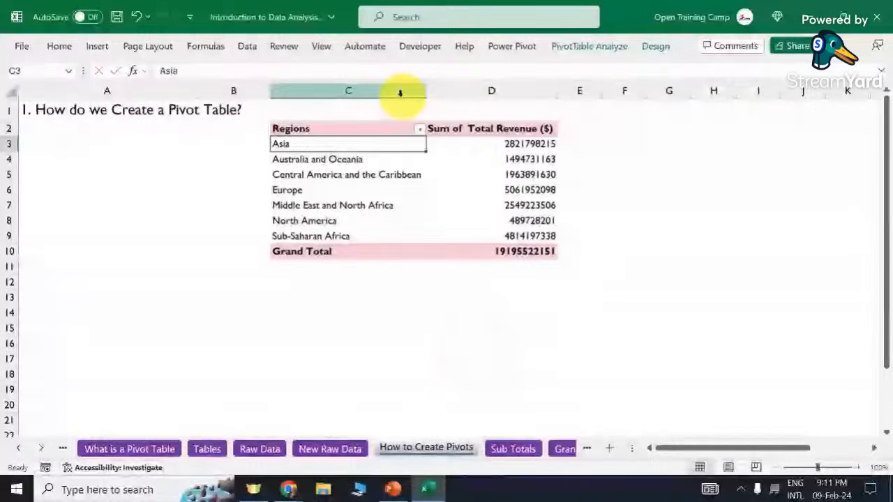
pyautogui.click(398, 90)
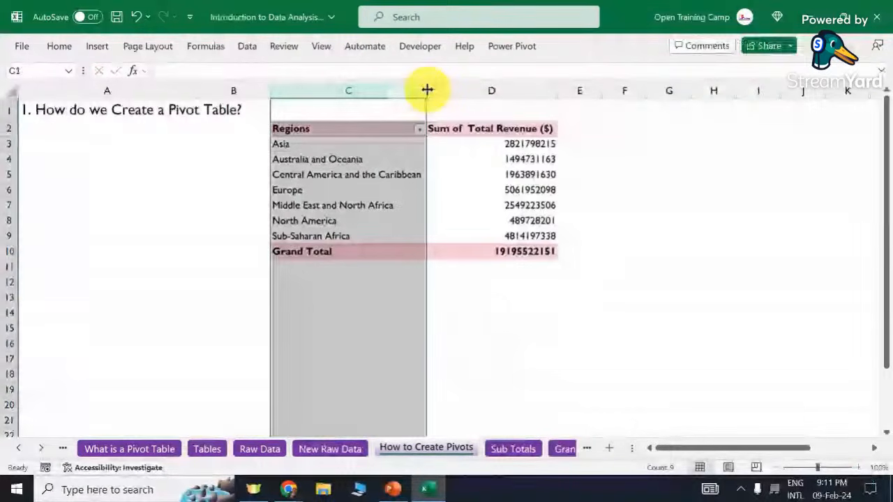
# Rename the PivotTable's revenue header in cell D2 as Amount and fit column D's width to its contents.
pyautogui.click(484, 129)
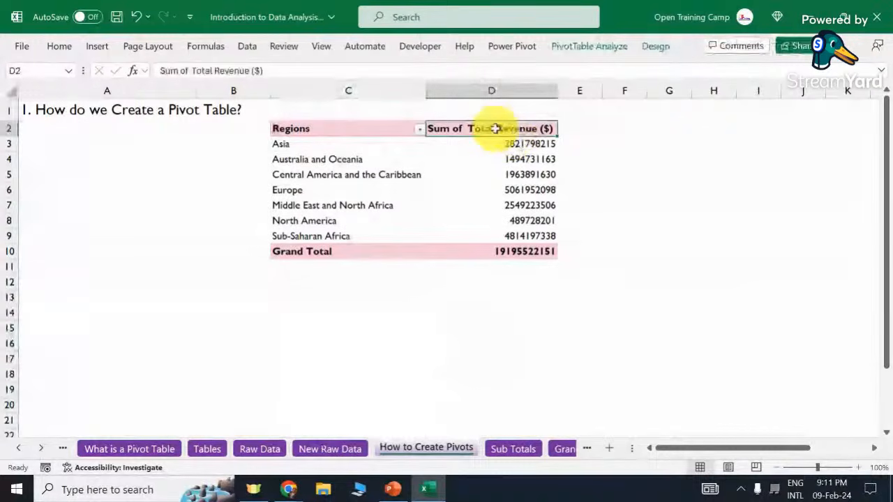
pyautogui.write('Amount')
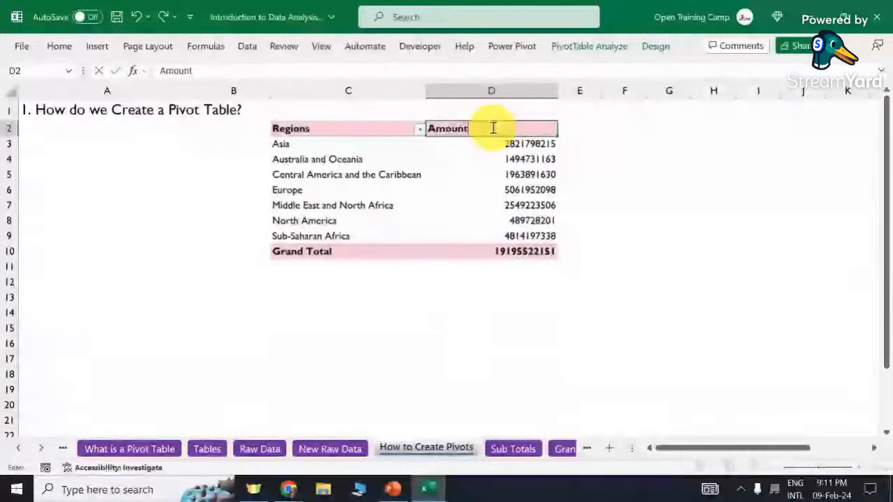
pyautogui.press('Return')
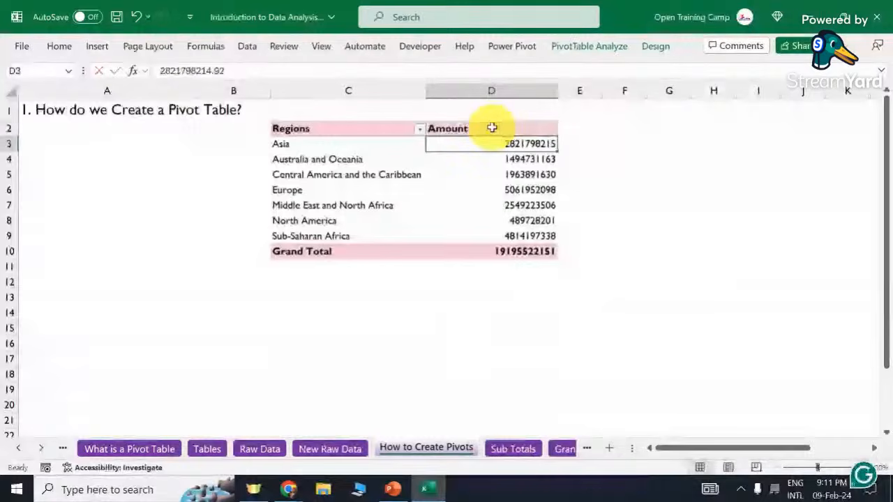
pyautogui.click(618, 174)
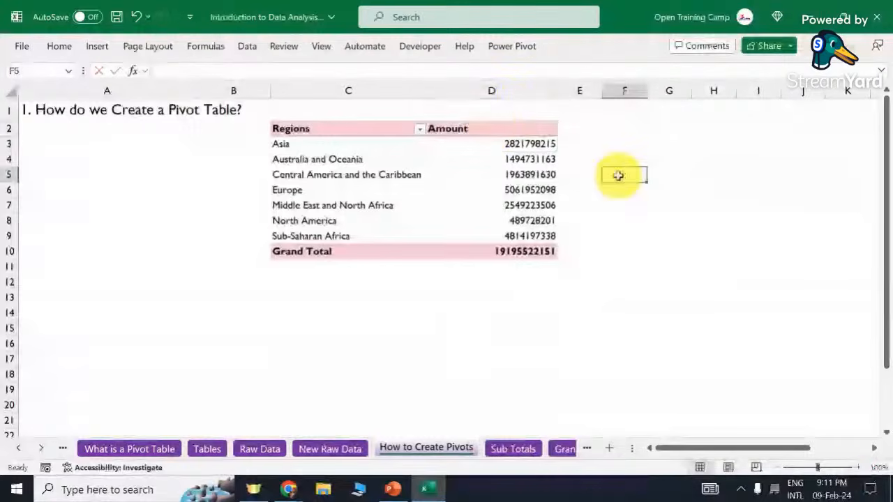
pyautogui.click(528, 89)
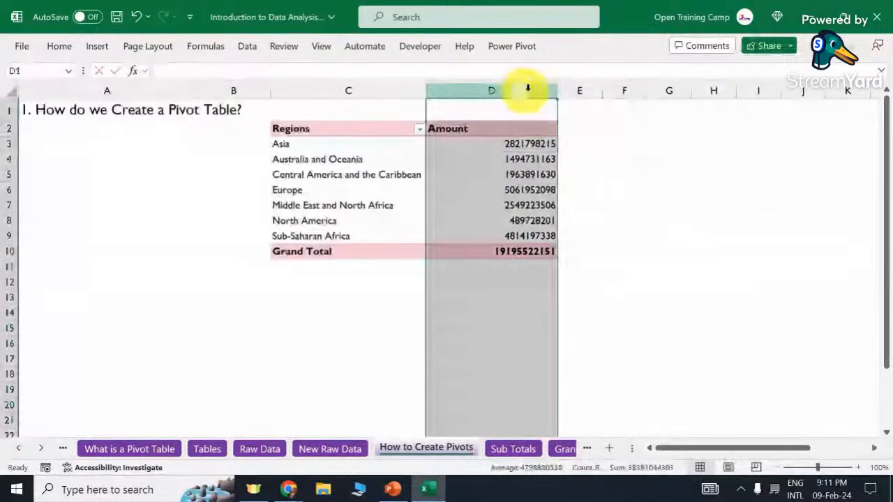
pyautogui.doubleClick(557, 91)
pyautogui.click(603, 206)
# Examine the PivotTable's Regions and Amount columns from the headers down to the Grand Total row.
pyautogui.moveTo(300, 130); pyautogui.dragTo(431, 211)
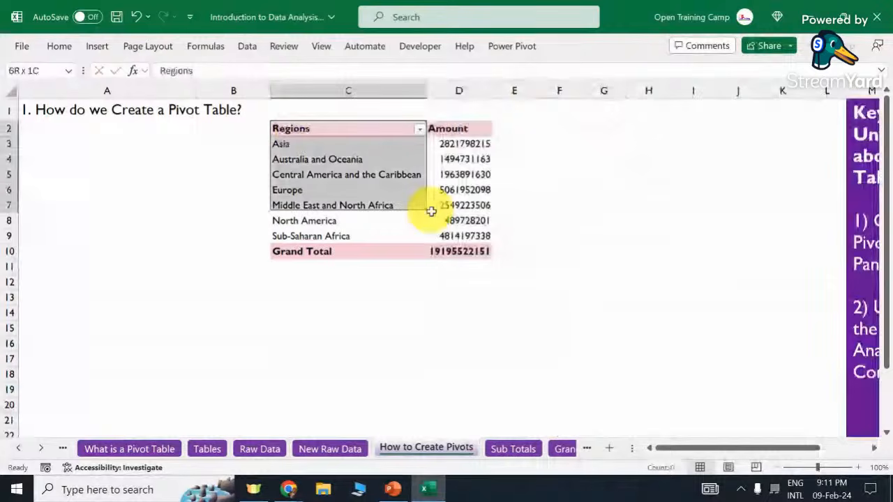
pyautogui.hotkey('ctrl', 'a')
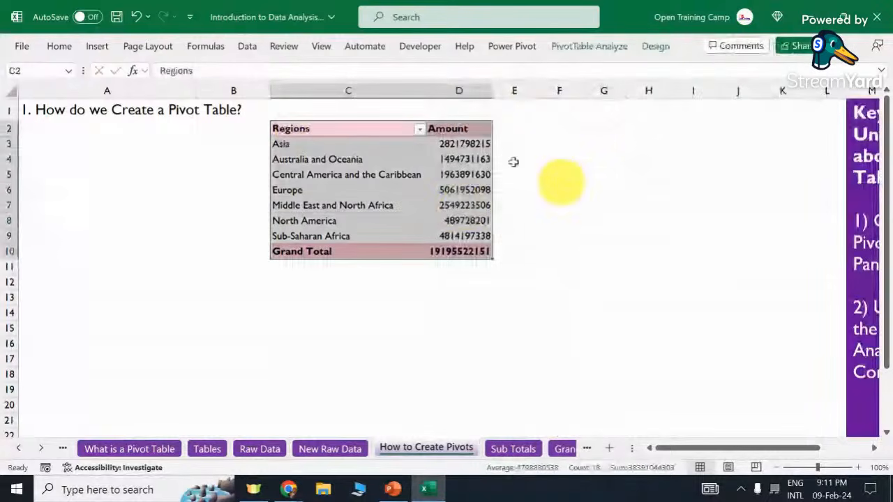
pyautogui.click(592, 203)
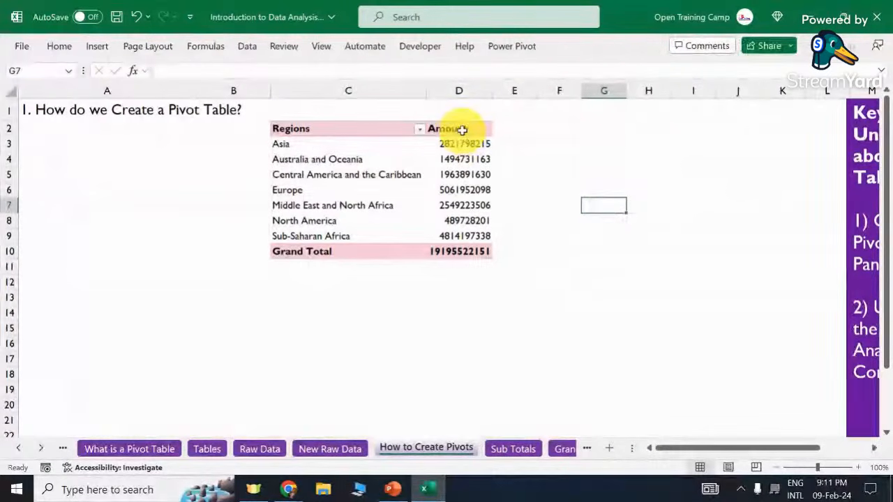
pyautogui.moveTo(460, 129); pyautogui.dragTo(454, 261)
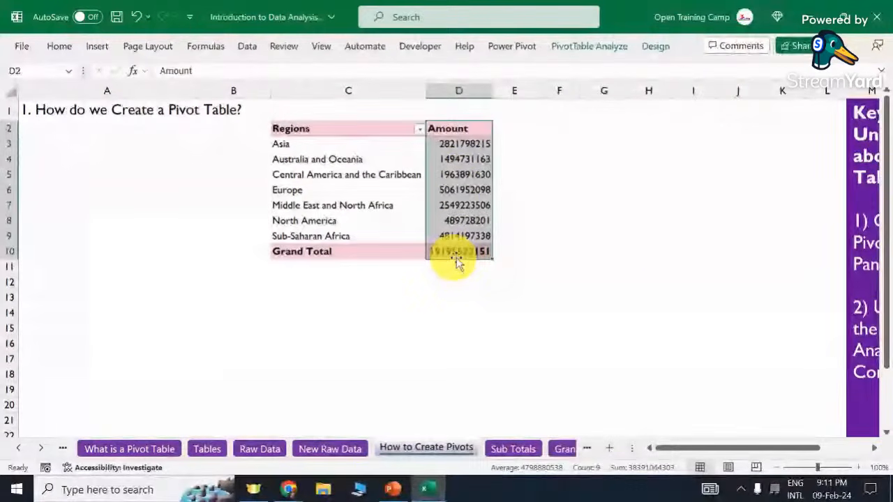
pyautogui.click(615, 217)
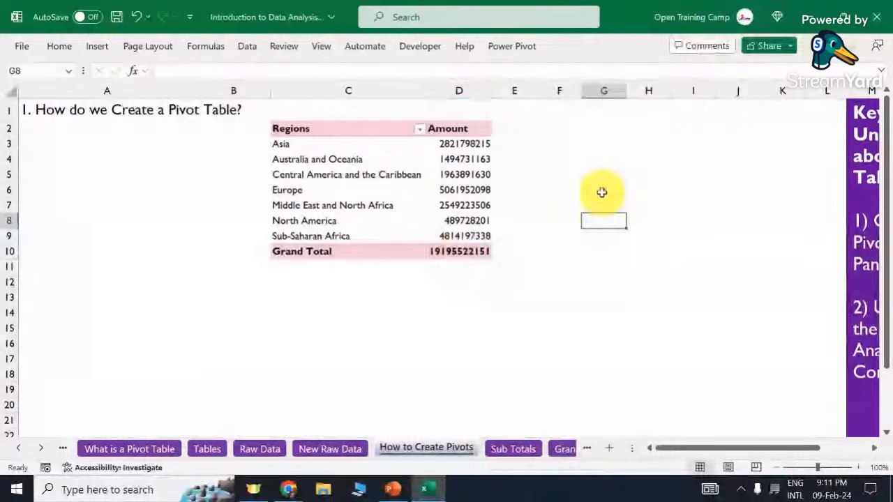
pyautogui.click(455, 159)
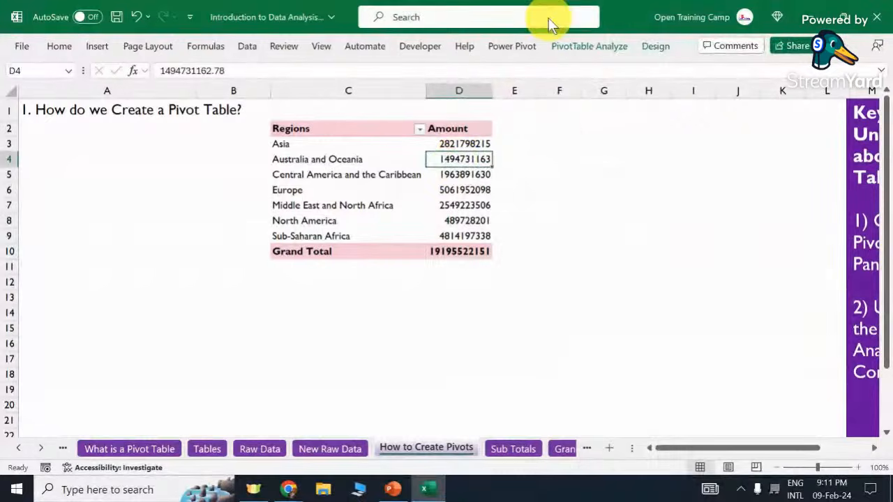
pyautogui.click(584, 173)
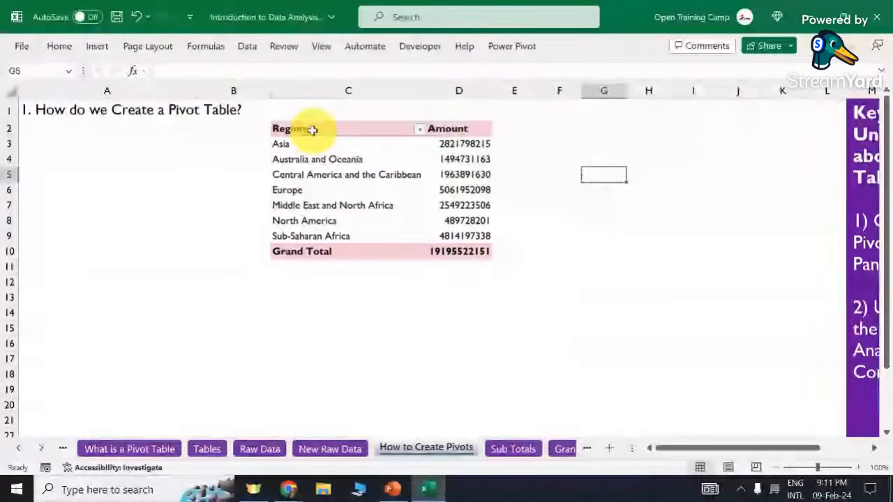
pyautogui.moveTo(312, 129); pyautogui.dragTo(450, 254)
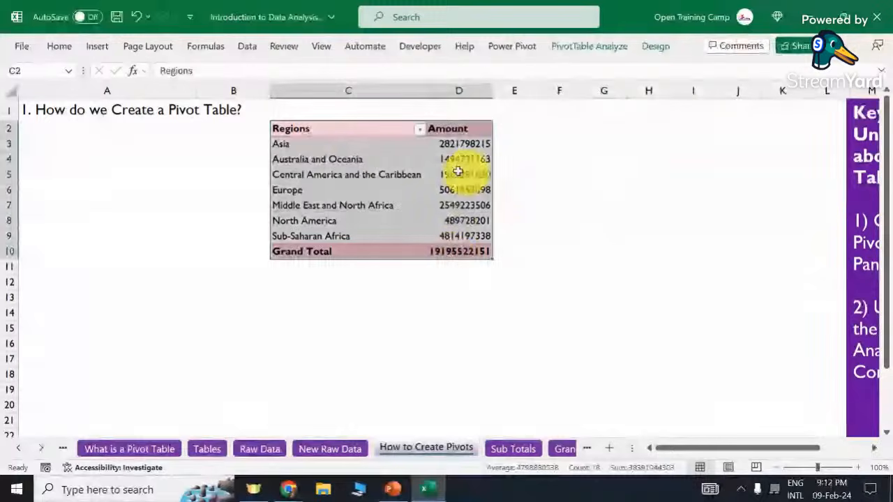
pyautogui.click(297, 145)
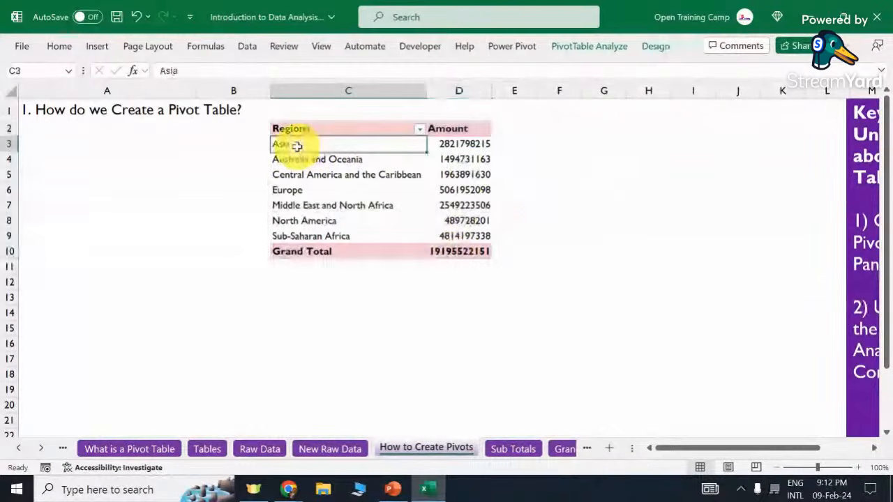
# Show the PivotTable fields pane again, move it clear of the report to review the field areas, and close it.
pyautogui.click(460, 154)
pyautogui.click(599, 48)
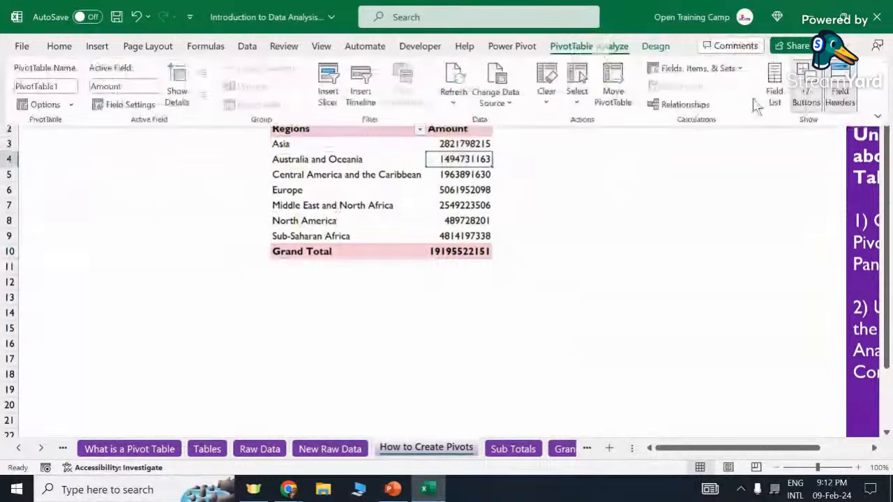
pyautogui.click(773, 89)
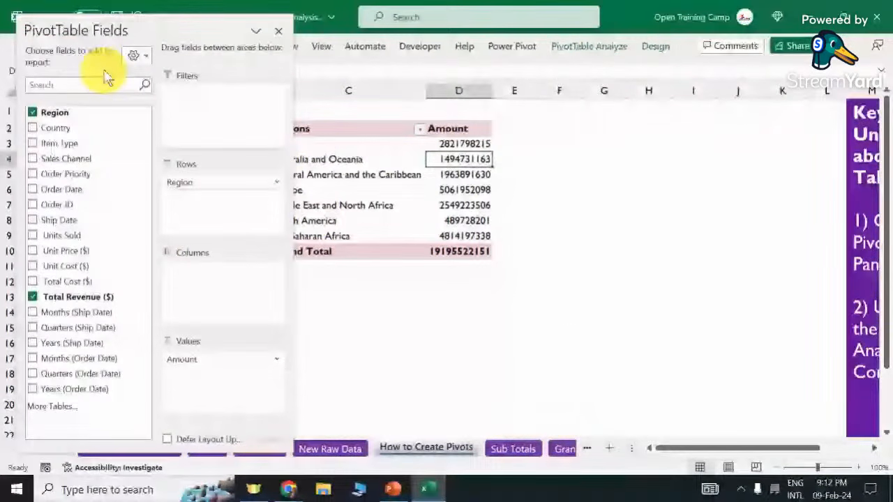
pyautogui.moveTo(111, 31); pyautogui.dragTo(673, 42)
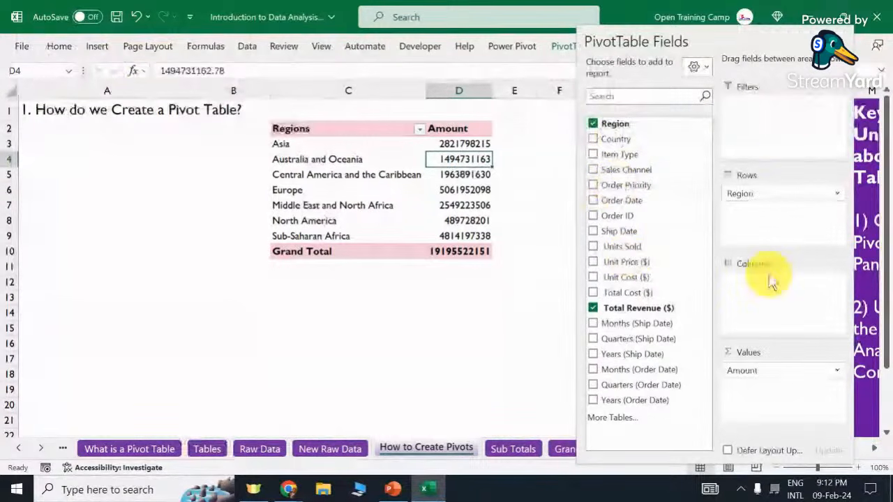
pyautogui.moveTo(741, 193); pyautogui.dragTo(773, 318)
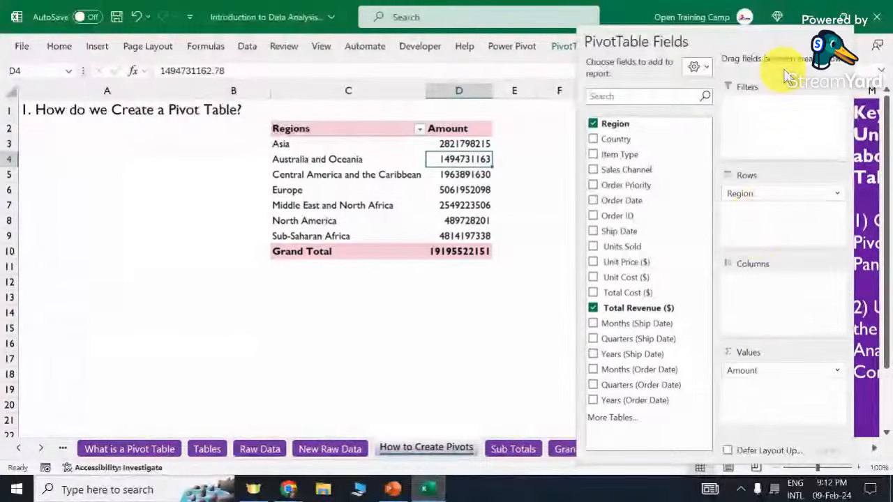
pyautogui.click(843, 40)
pyautogui.click(559, 190)
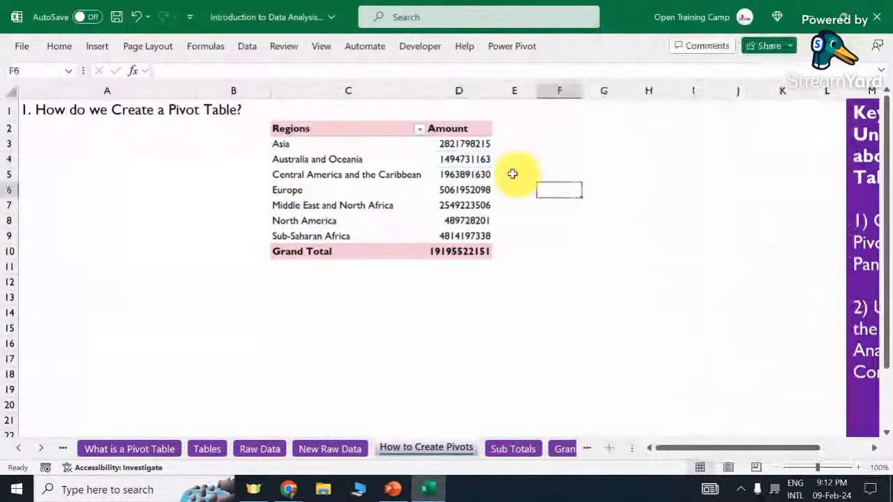
# Select the whole PivotTable from the Regions header to the Grand Total row, C2:D10.
pyautogui.click(459, 159)
pyautogui.moveTo(307, 130); pyautogui.dragTo(443, 252)
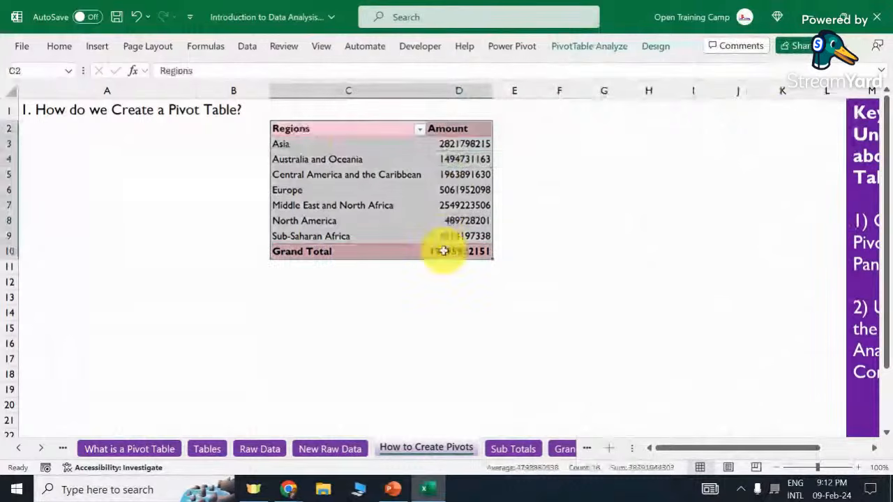
# Format the PivotTable's Amount value field as Number with 0 decimal places and a 1000 separator.
pyautogui.click(454, 177)
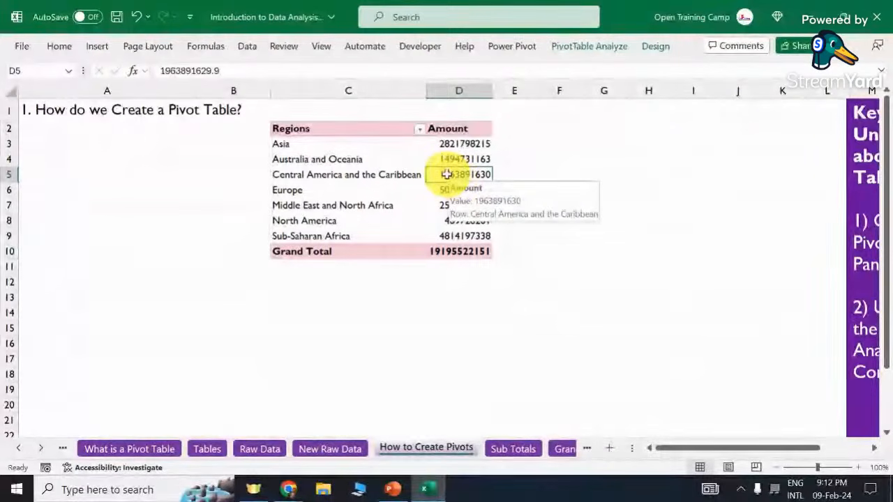
pyautogui.rightClick(446, 175)
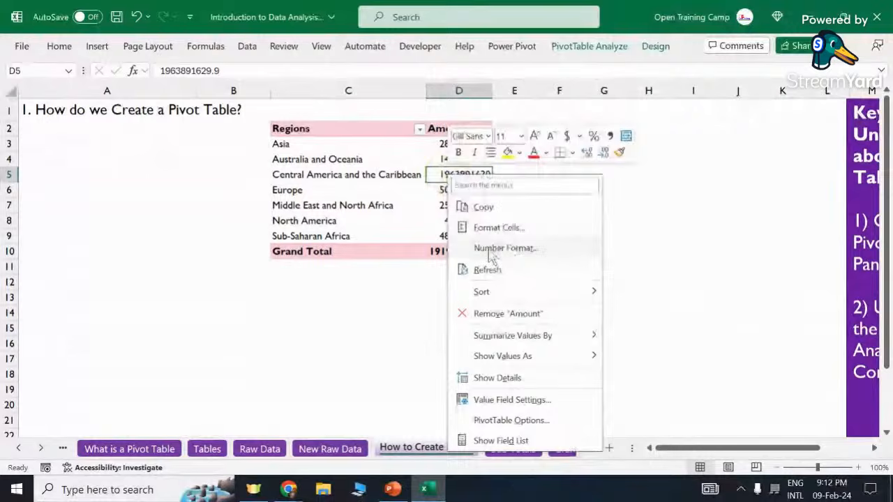
pyautogui.click(446, 175)
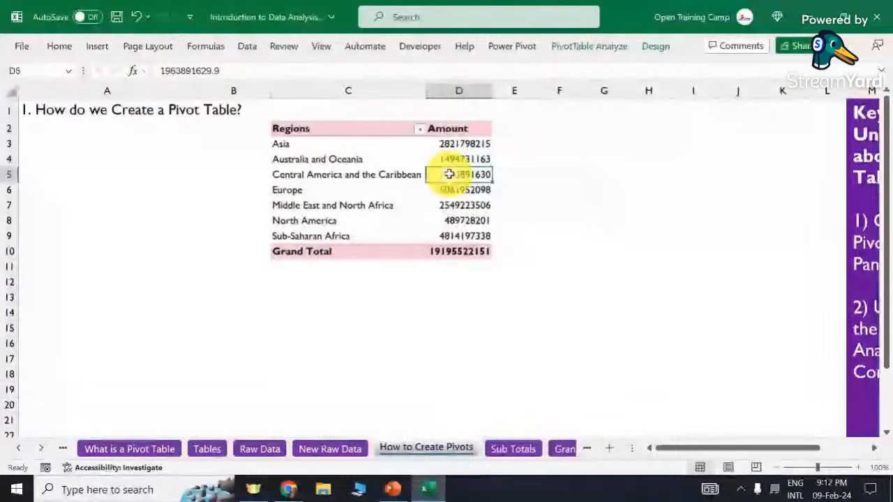
pyautogui.rightClick(449, 174)
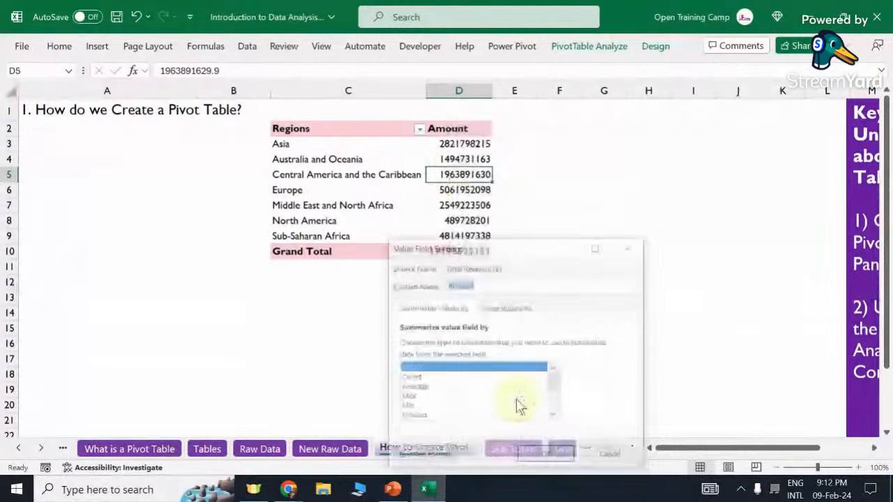
pyautogui.moveTo(497, 250); pyautogui.dragTo(521, 159)
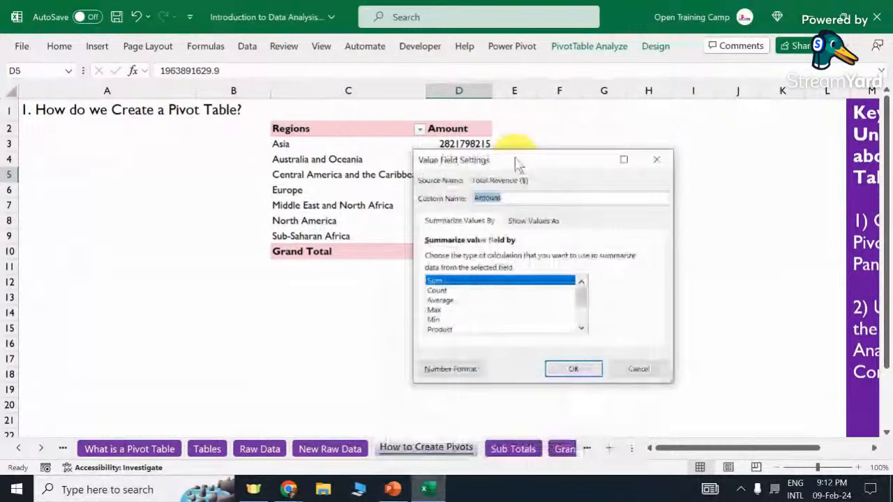
pyautogui.click(447, 375)
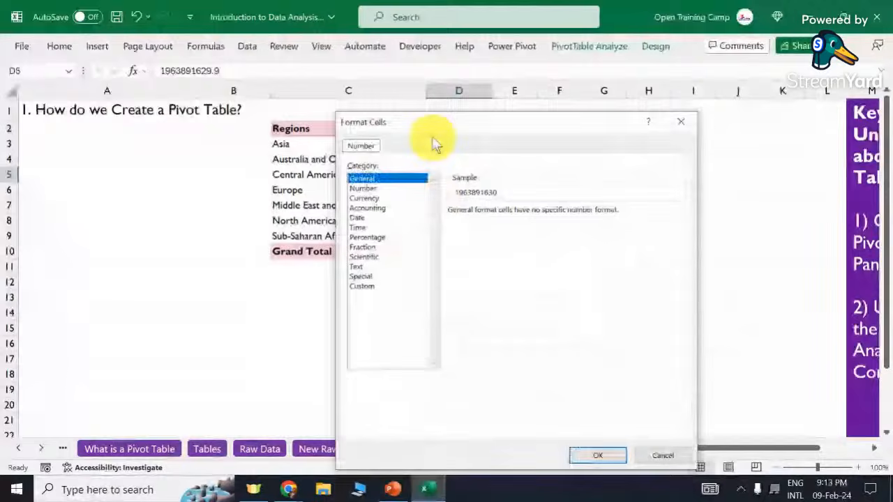
pyautogui.moveTo(432, 143); pyautogui.dragTo(349, 75)
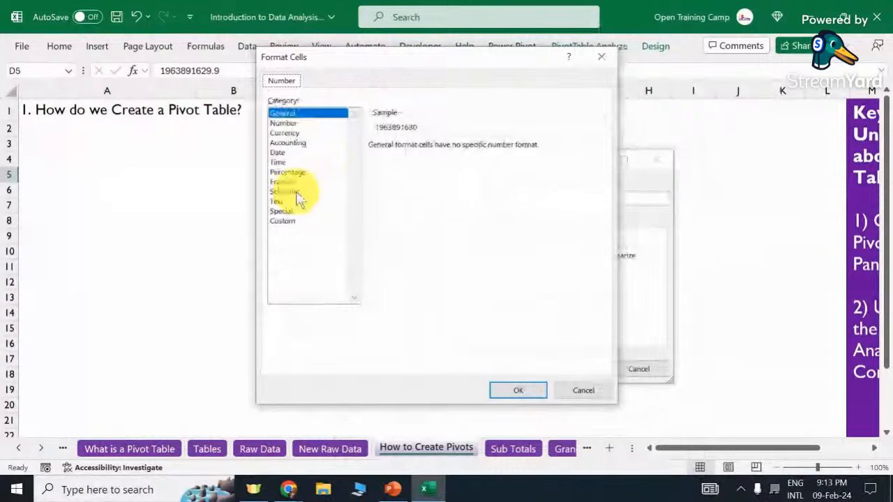
pyautogui.click(281, 123)
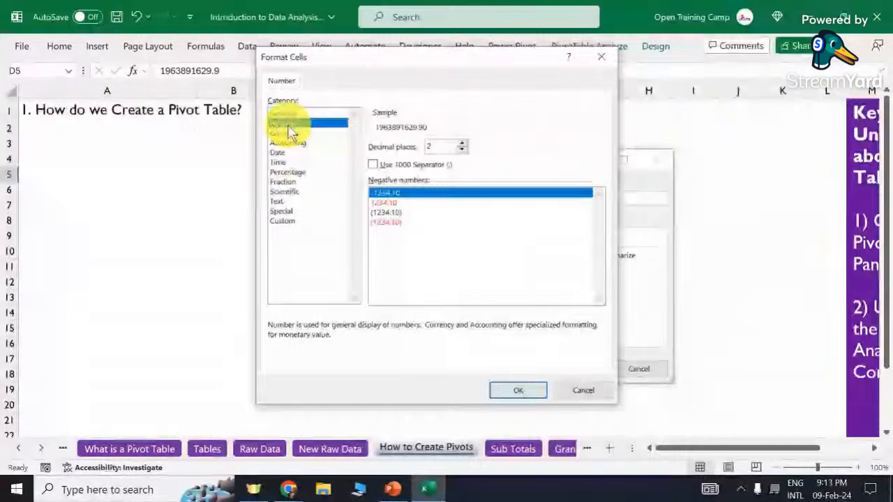
pyautogui.click(462, 150)
pyautogui.click(462, 150)
pyautogui.click(373, 164)
pyautogui.click(512, 391)
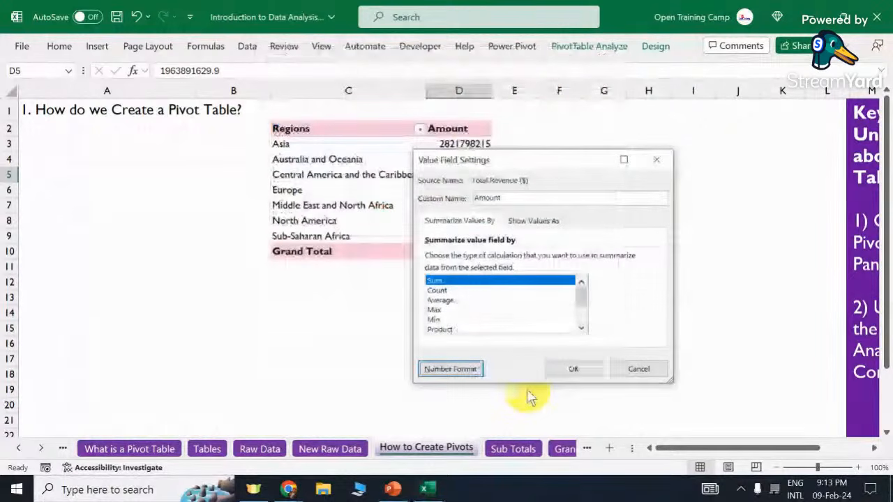
pyautogui.click(573, 370)
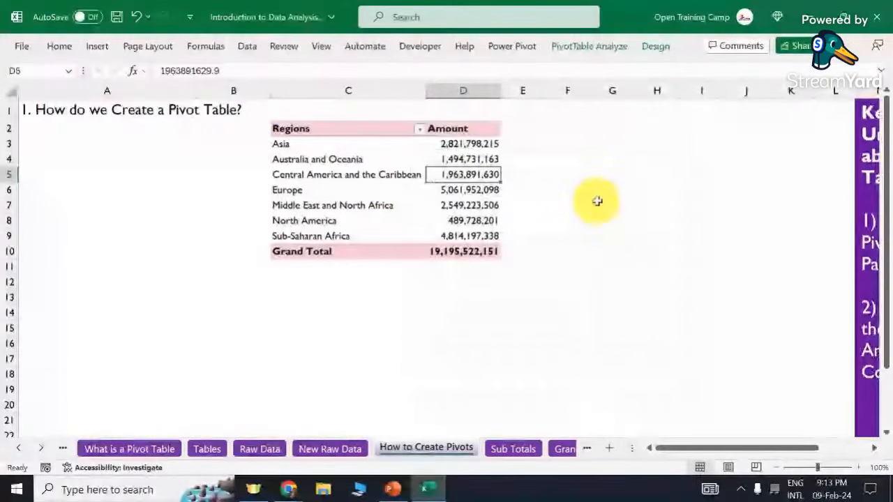
# Review the formatted amounts and region labels, and preview other PivotTable styles on the report without applying one.
pyautogui.moveTo(453, 143); pyautogui.dragTo(453, 239)
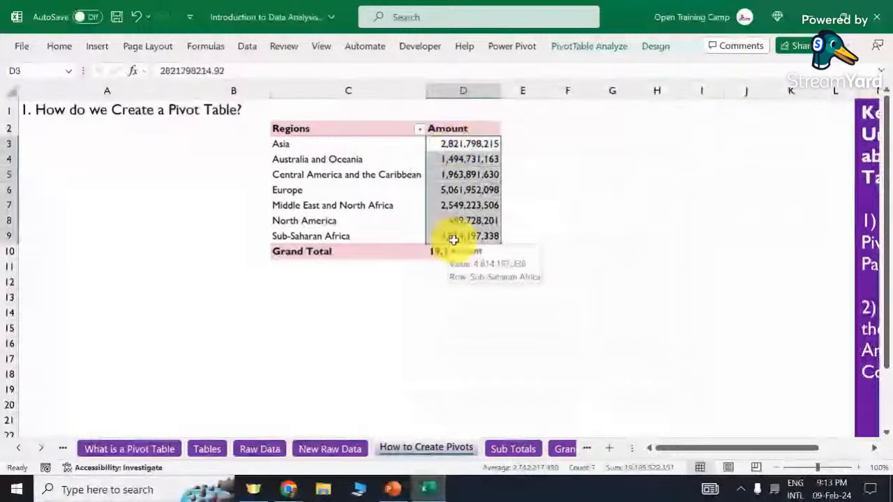
pyautogui.click(317, 131)
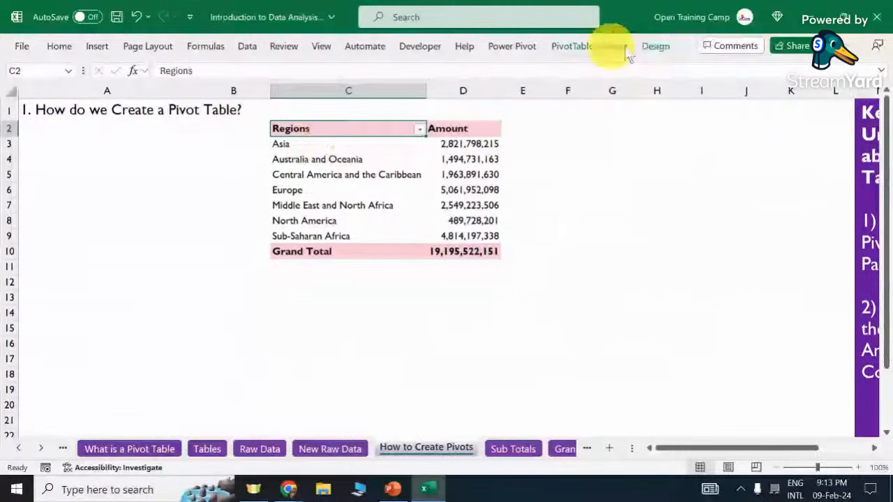
pyautogui.click(393, 153)
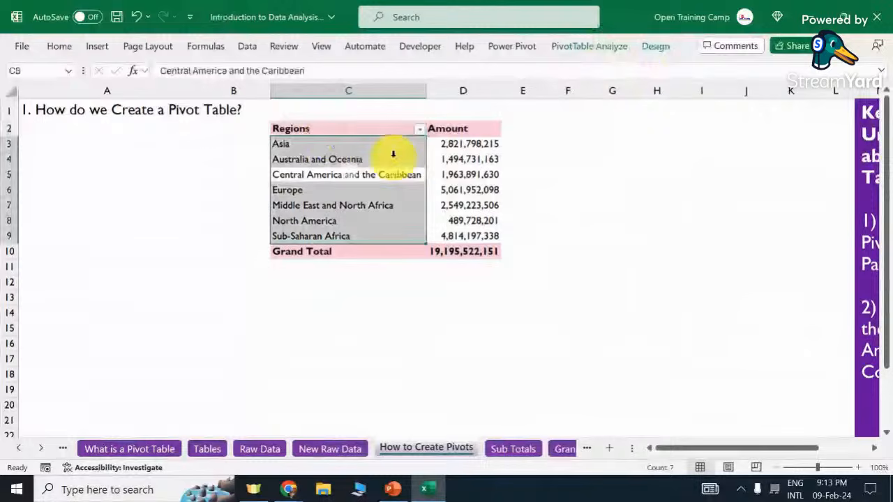
pyautogui.click(320, 174)
pyautogui.click(656, 47)
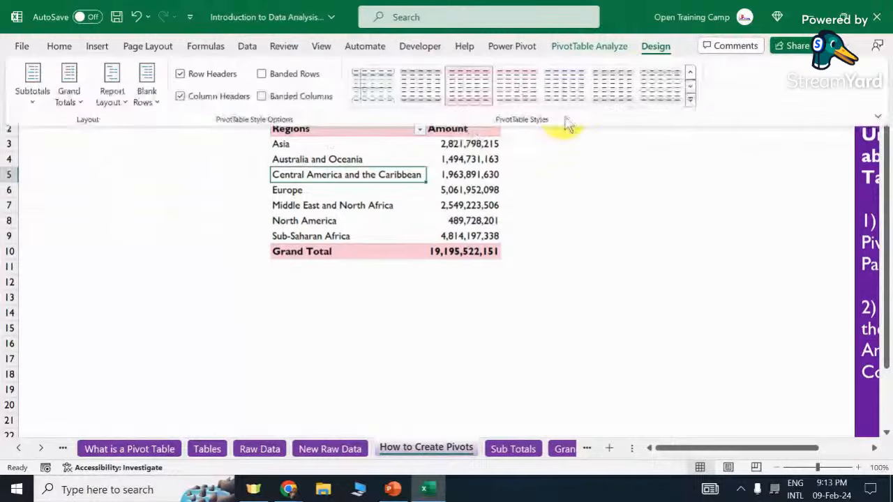
pyautogui.click(693, 90)
pyautogui.click(691, 87)
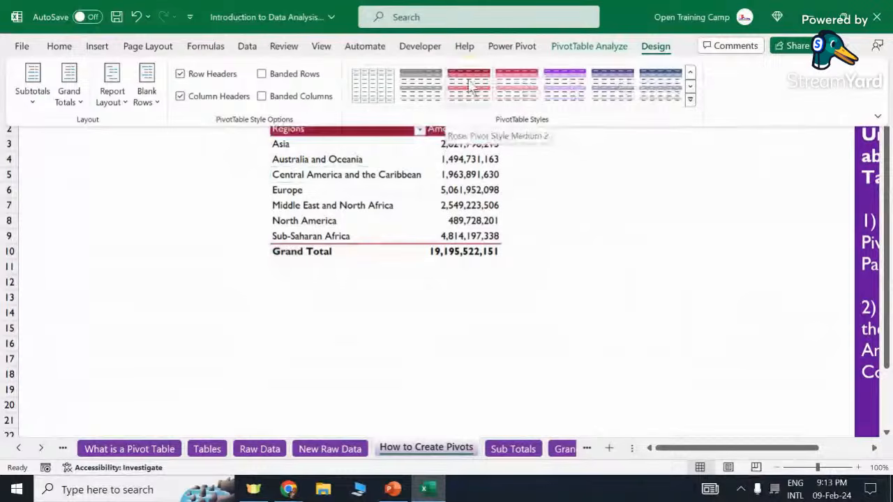
pyautogui.click(691, 86)
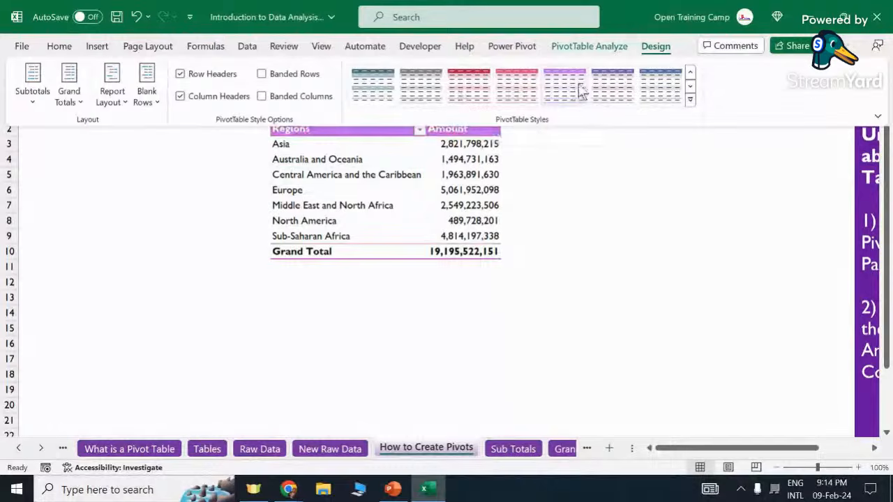
pyautogui.click(636, 264)
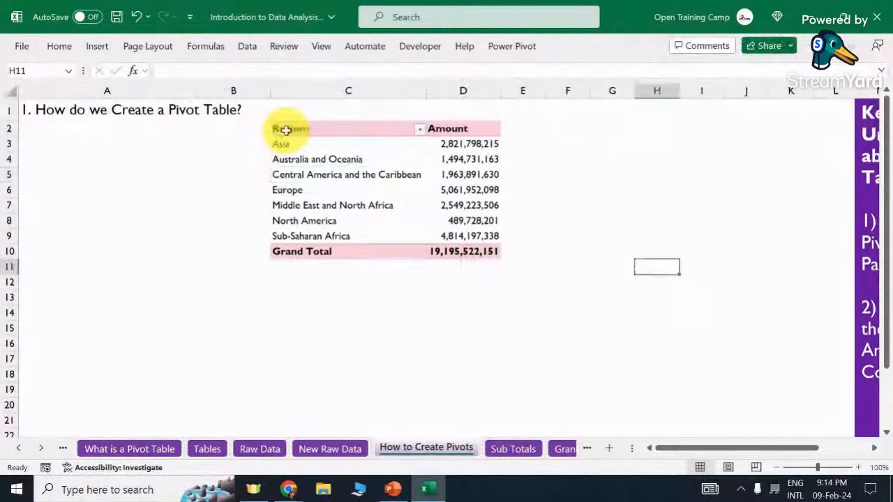
# Review the whole PivotTable, C2:D10, and the sheet's notes on key things to understand about pivot tables.
pyautogui.moveTo(286, 130); pyautogui.dragTo(442, 249)
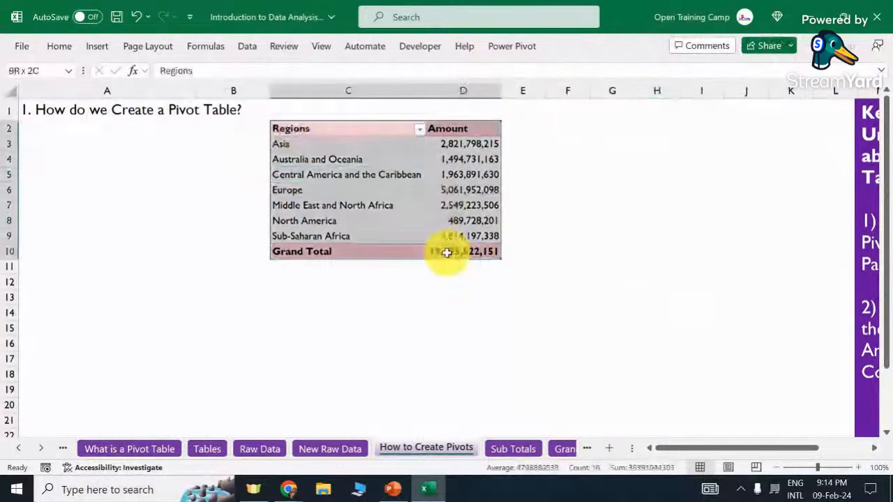
pyautogui.click(563, 217)
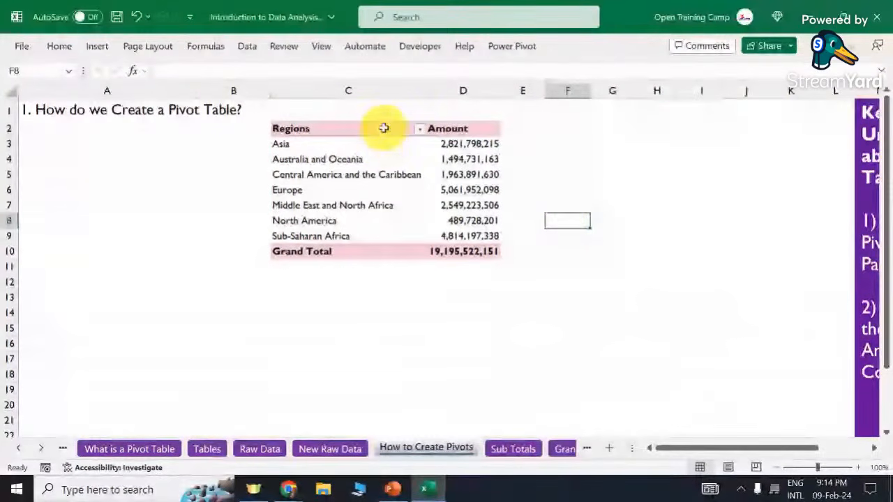
pyautogui.click(329, 147)
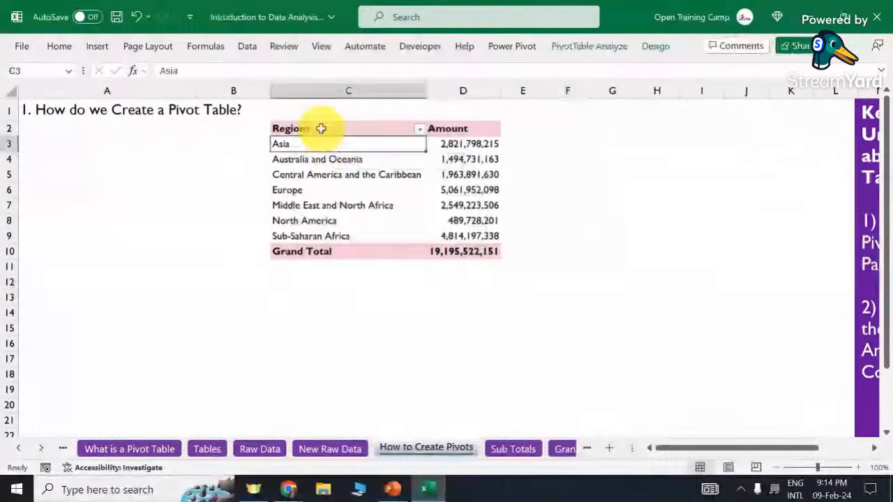
pyautogui.moveTo(321, 128); pyautogui.dragTo(474, 258)
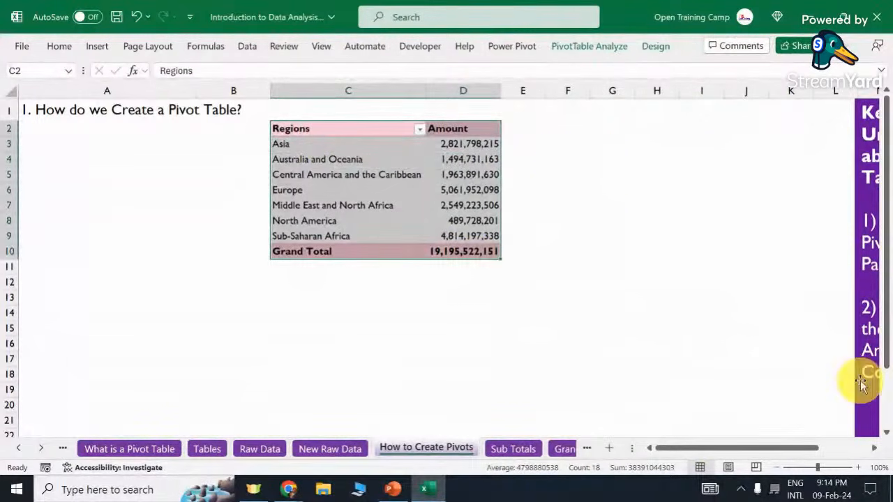
pyautogui.moveTo(729, 451); pyautogui.dragTo(802, 454)
pyautogui.click(470, 209)
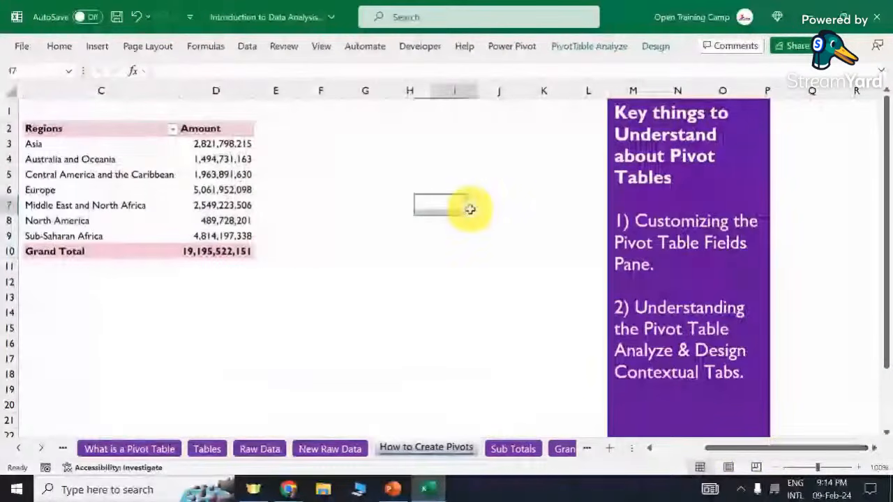
# Examine the sample report on the Sub Totals sheet, with regions grouped under the Offline and Online sales channels.
pyautogui.click(515, 450)
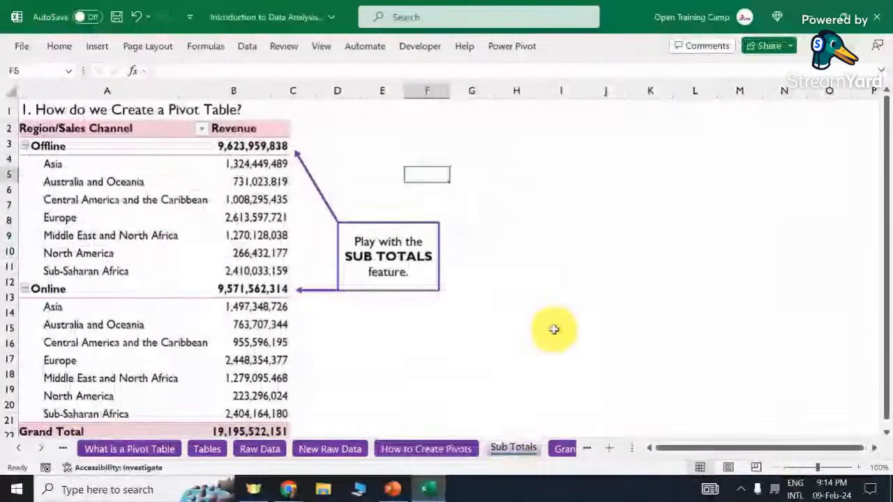
pyautogui.click(554, 329)
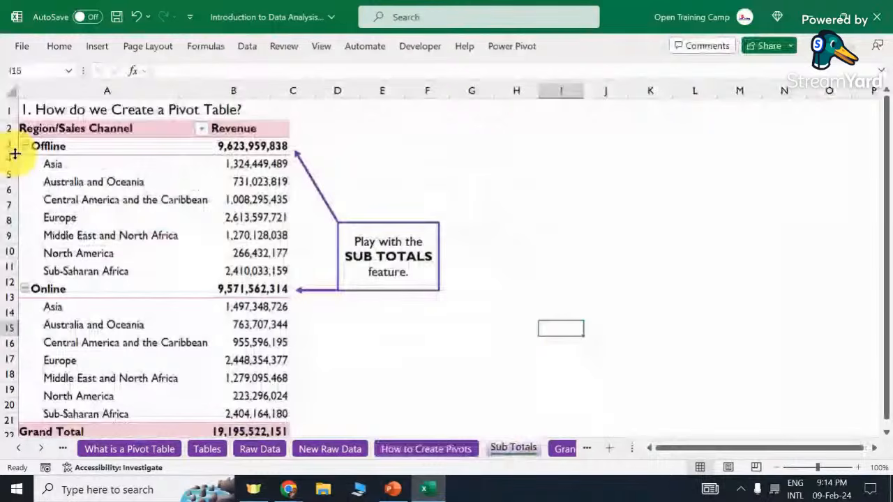
pyautogui.click(56, 134)
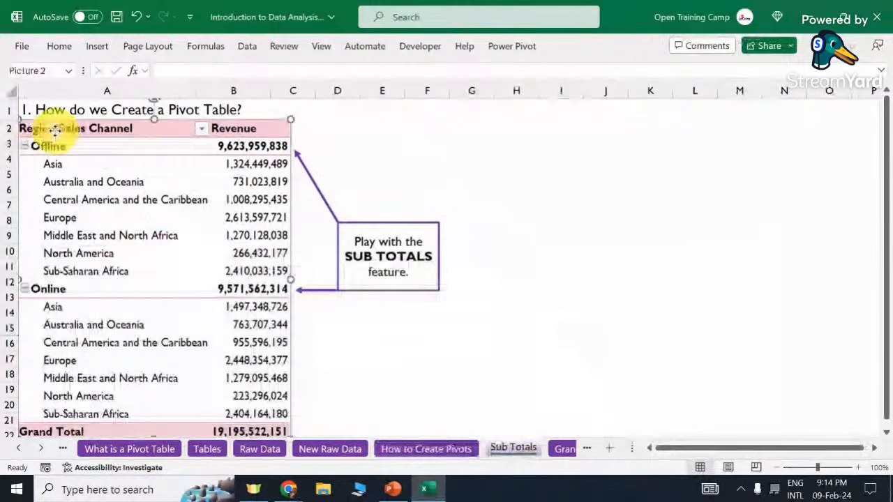
pyautogui.click(398, 159)
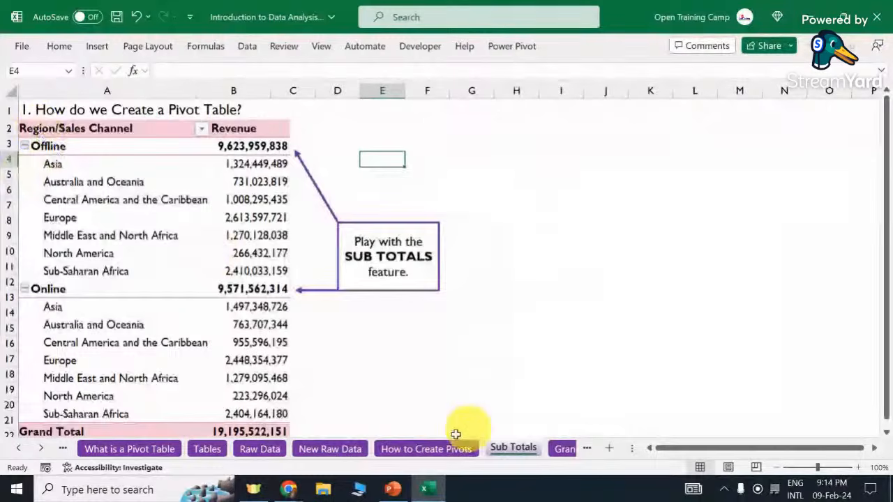
# Create a PivotTable from the Sales_Raw_Data table on the Raw Data sheet, placed in cell H1 of the existing Sub Totals sheet.
pyautogui.click(260, 452)
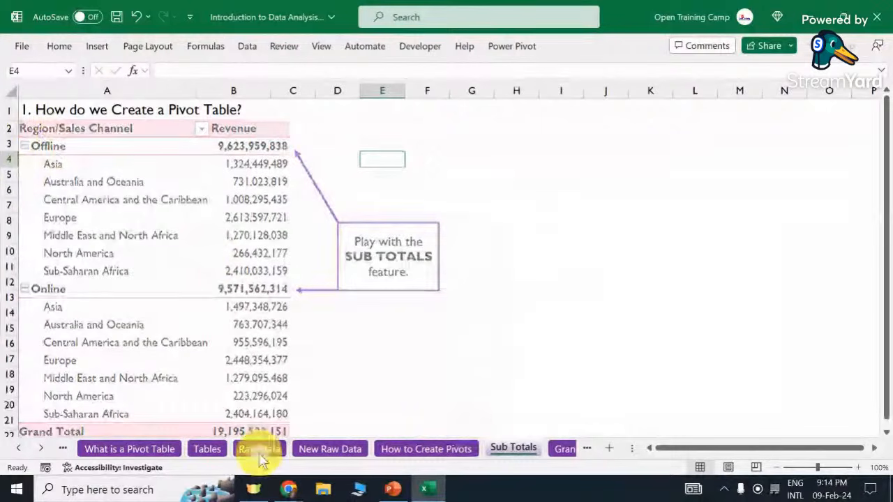
pyautogui.click(261, 453)
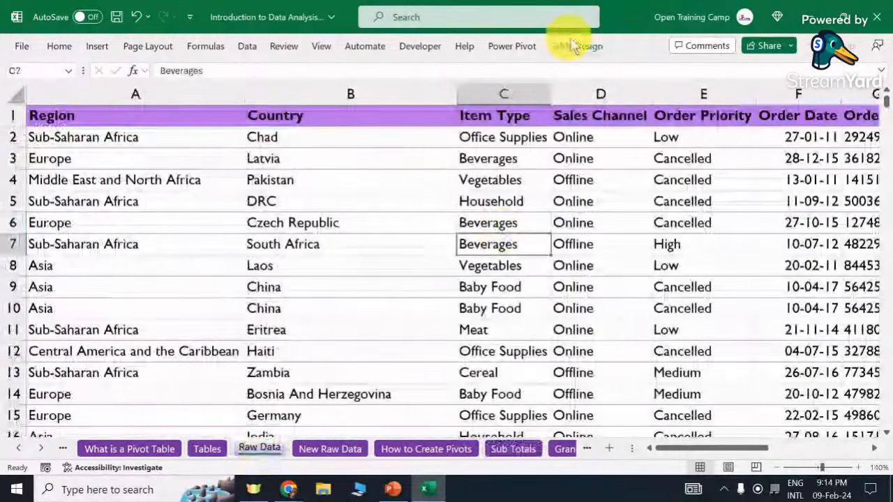
pyautogui.click(576, 46)
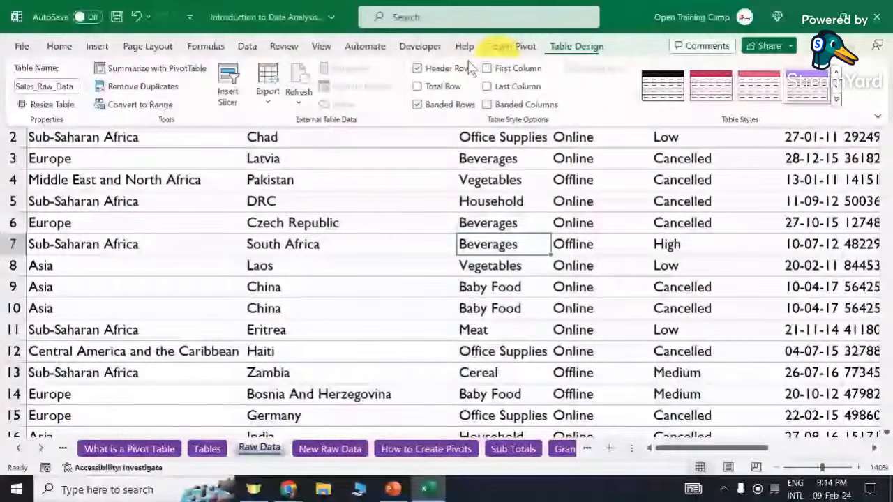
pyautogui.click(157, 68)
pyautogui.click(289, 248)
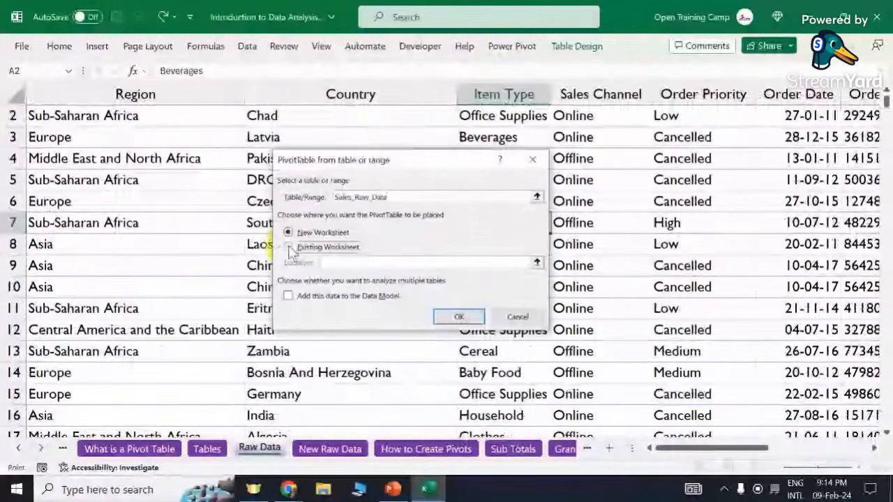
pyautogui.click(290, 248)
pyautogui.click(536, 264)
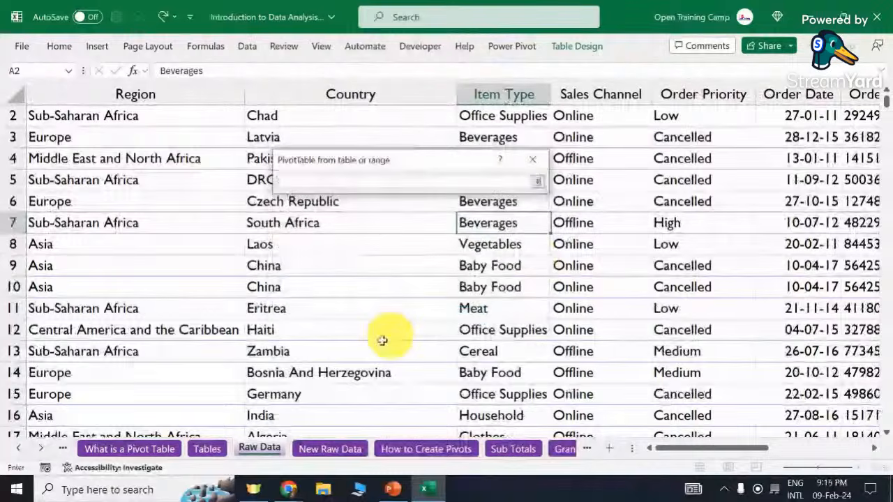
pyautogui.click(521, 455)
pyautogui.moveTo(387, 161); pyautogui.dragTo(185, 217)
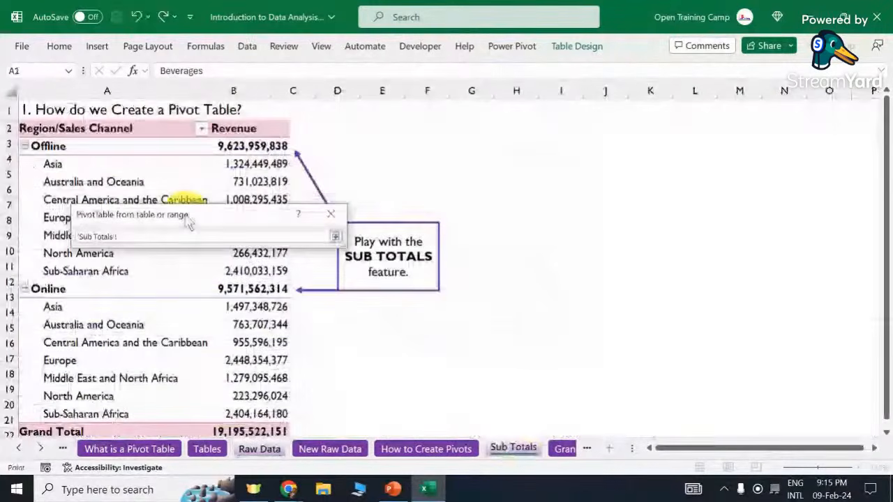
pyautogui.click(515, 105)
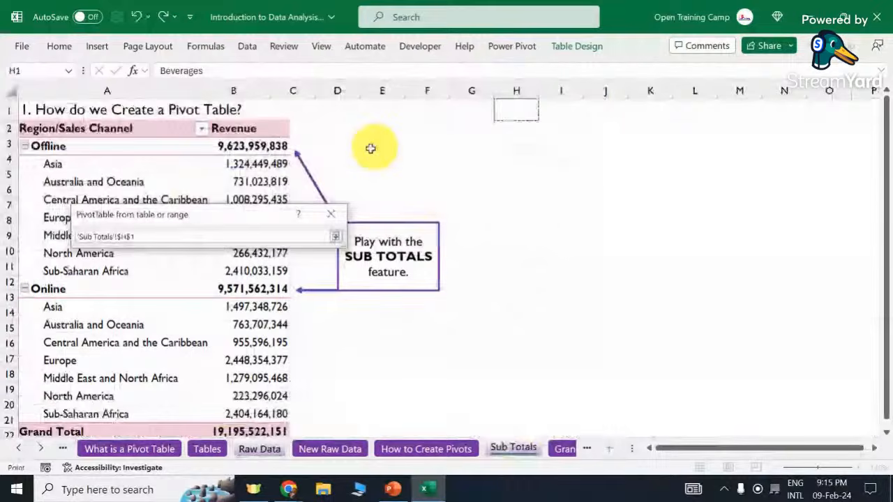
pyautogui.click(336, 236)
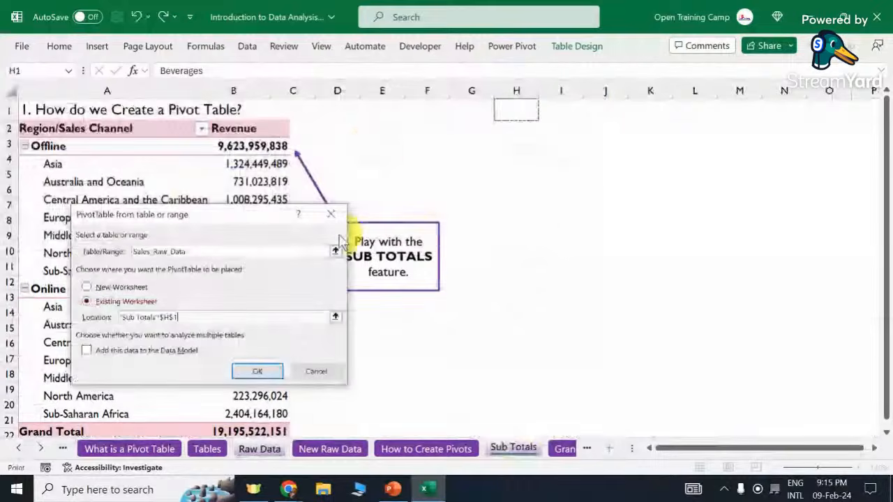
pyautogui.click(257, 372)
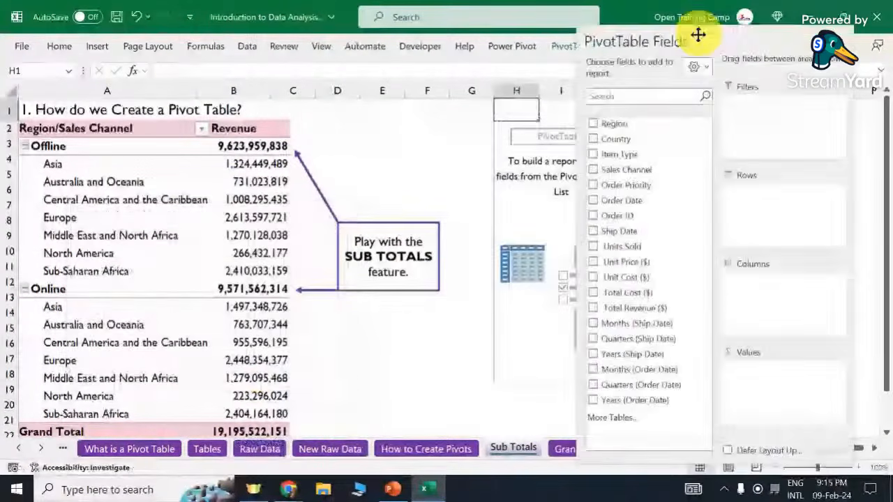
# Move the field list clear of the new PivotTable and add Region as its row field.
pyautogui.moveTo(699, 35); pyautogui.dragTo(184, 23)
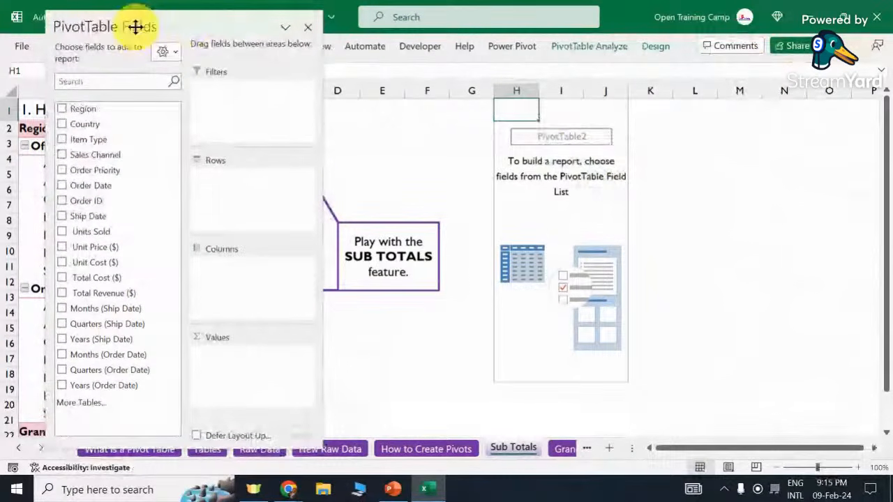
pyautogui.moveTo(136, 27); pyautogui.dragTo(312, 145)
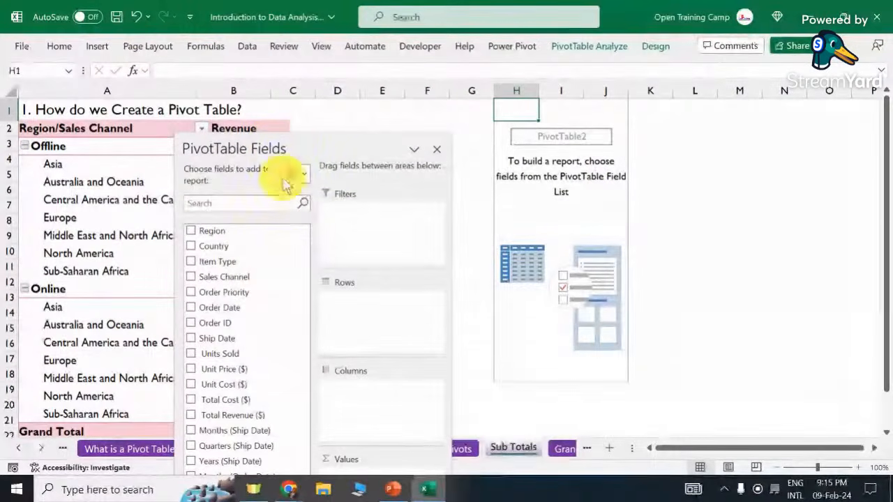
pyautogui.moveTo(313, 139); pyautogui.dragTo(314, 88)
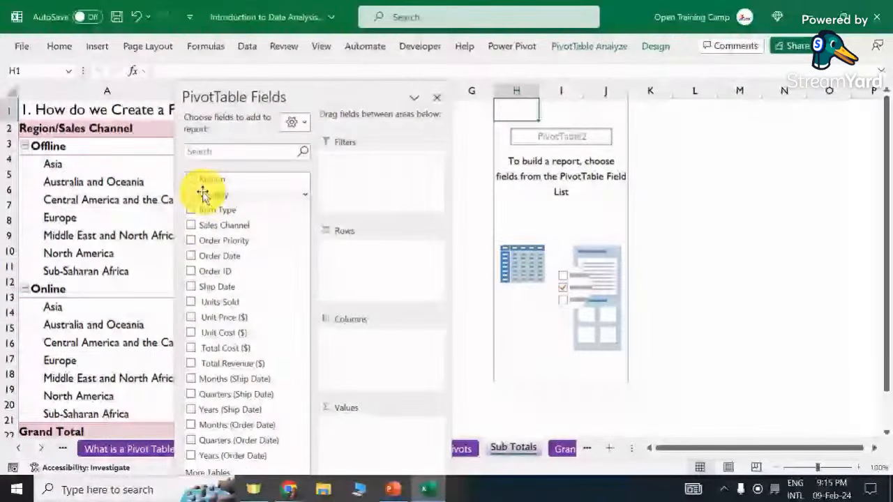
pyautogui.moveTo(205, 179); pyautogui.dragTo(385, 288)
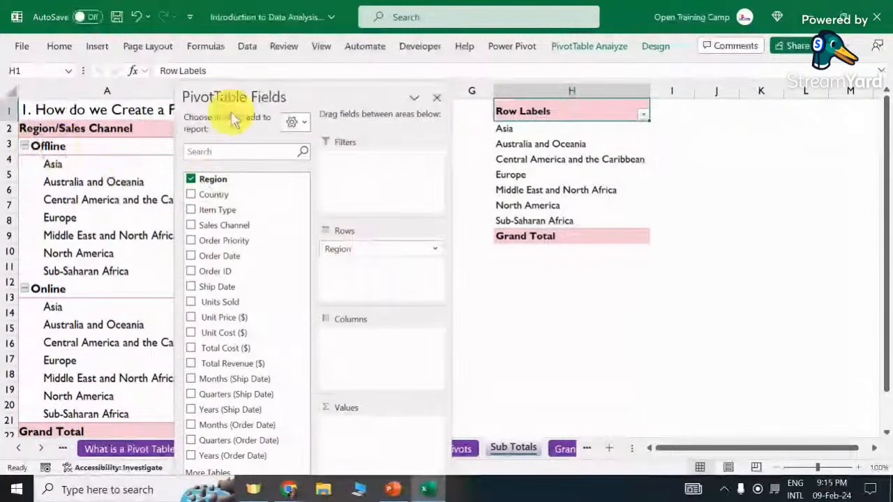
# Add Sales Channel as a second row field beneath Region and look over the resulting PivotTable down to its grand total.
pyautogui.moveTo(233, 102); pyautogui.dragTo(566, 126)
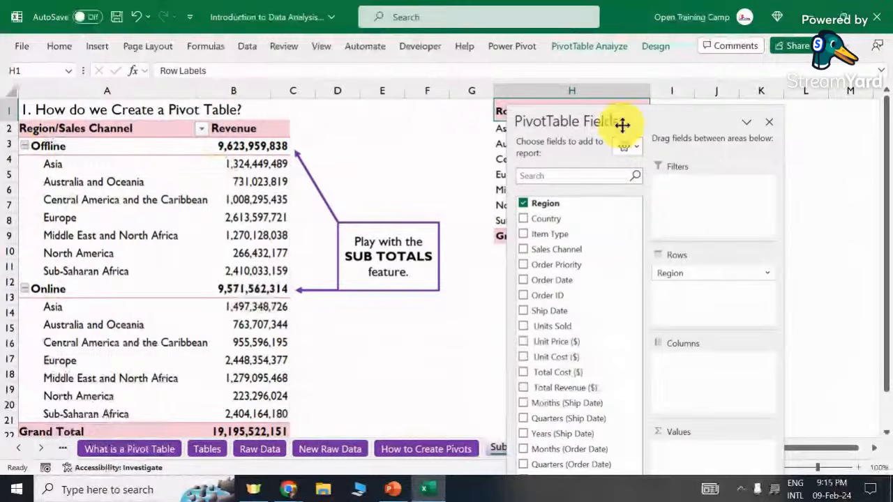
pyautogui.moveTo(617, 133); pyautogui.dragTo(279, 80)
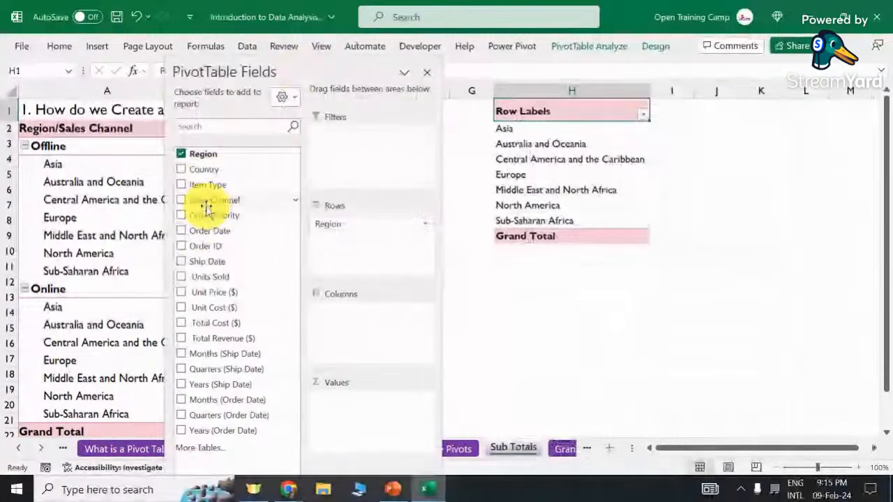
pyautogui.moveTo(203, 200); pyautogui.dragTo(424, 258)
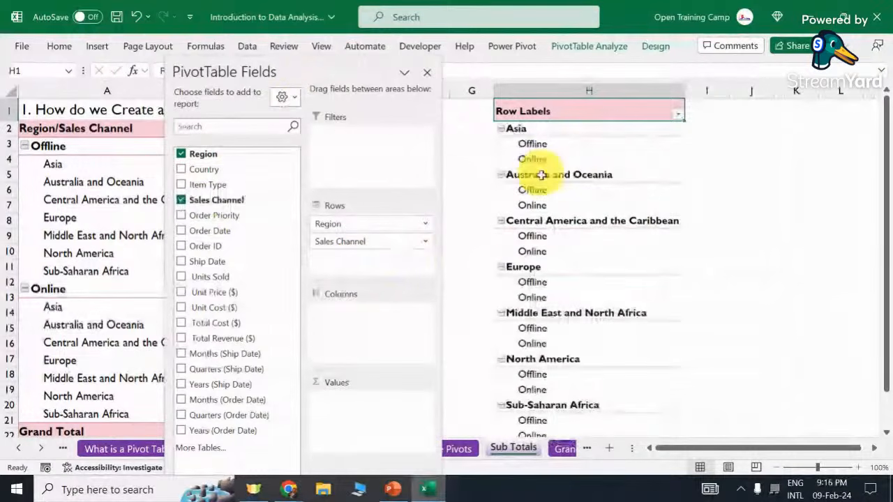
pyautogui.scroll(-4, 618, 274)
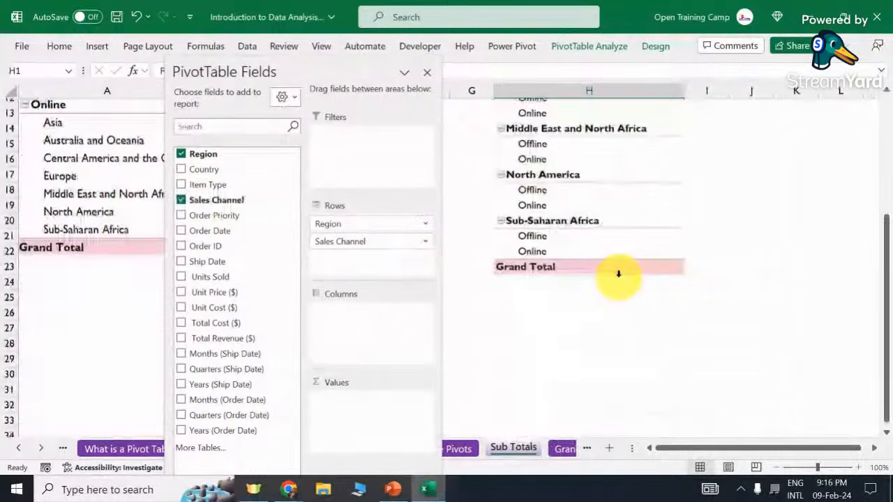
pyautogui.scroll(4, 618, 274)
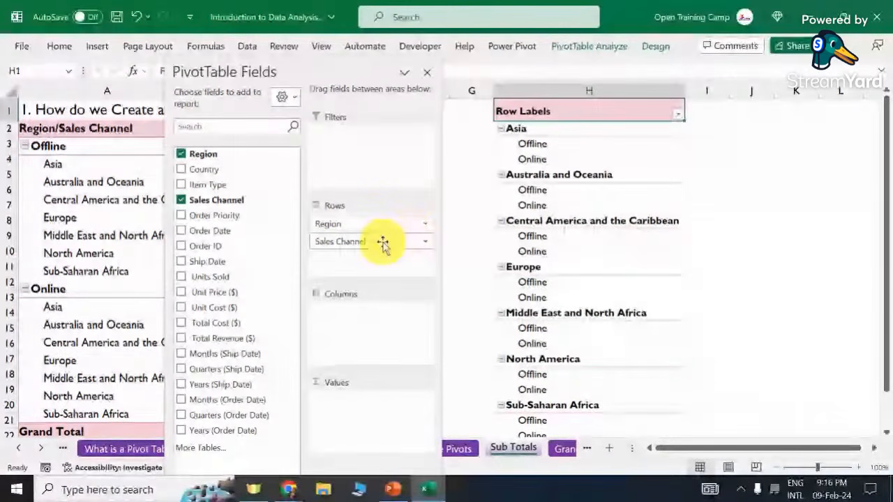
# Move Region below Sales Channel in the row fields so the regions are grouped under each sales channel.
pyautogui.moveTo(382, 241); pyautogui.dragTo(405, 249)
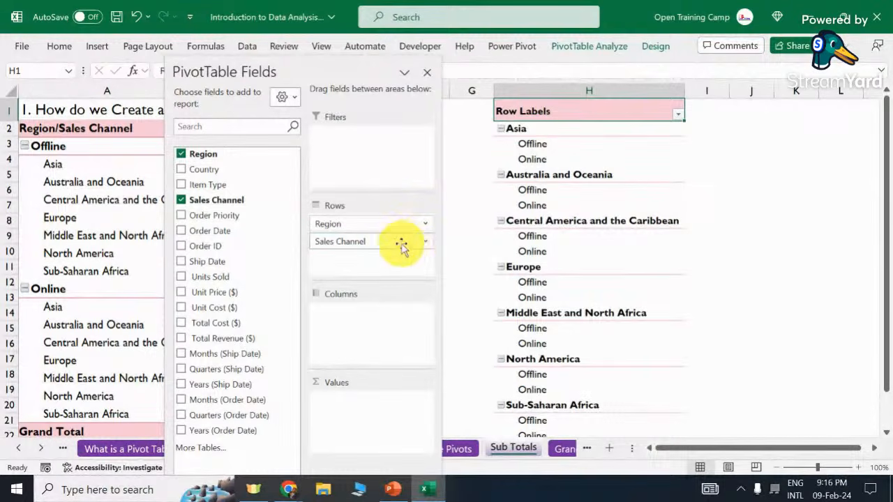
pyautogui.click(425, 242)
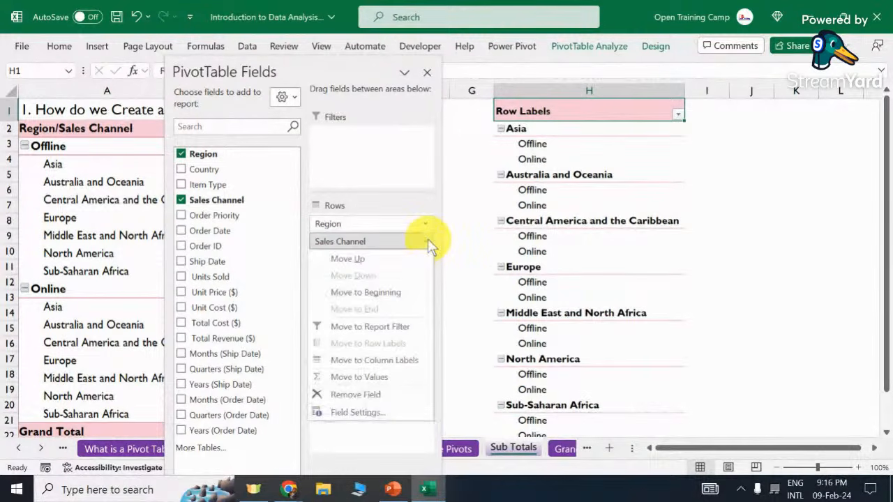
pyautogui.click(469, 222)
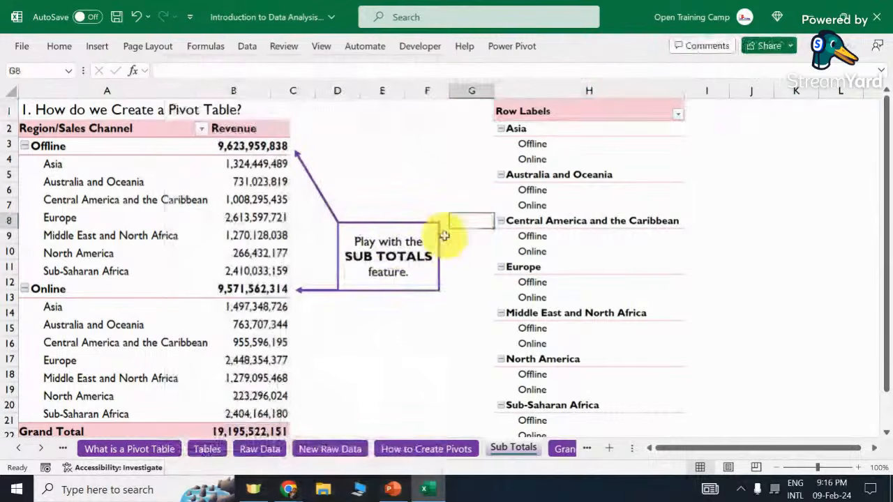
pyautogui.click(554, 206)
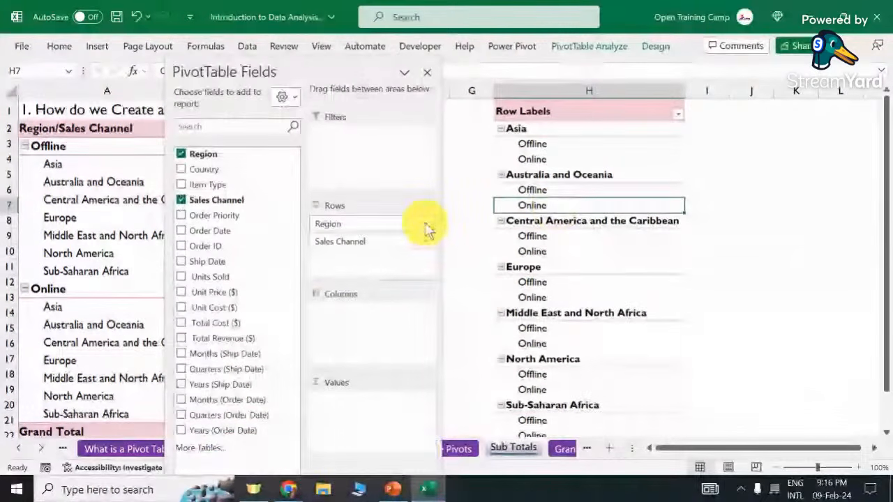
pyautogui.click(426, 224)
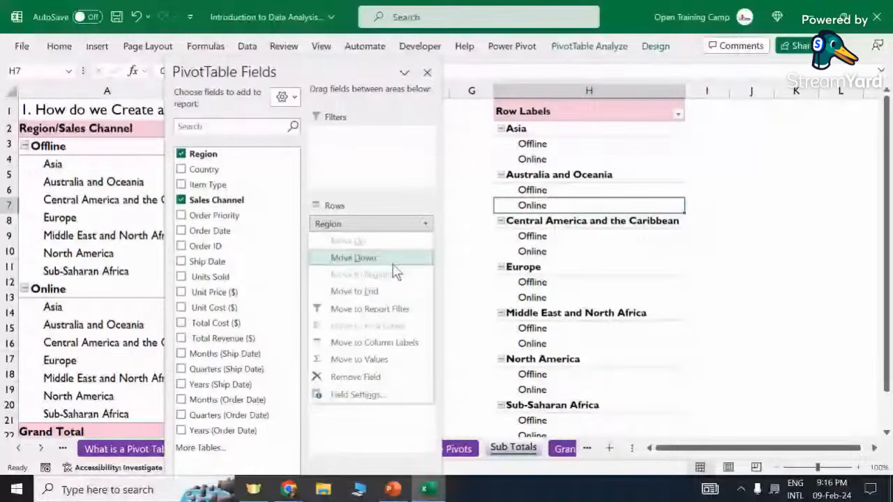
pyautogui.click(354, 258)
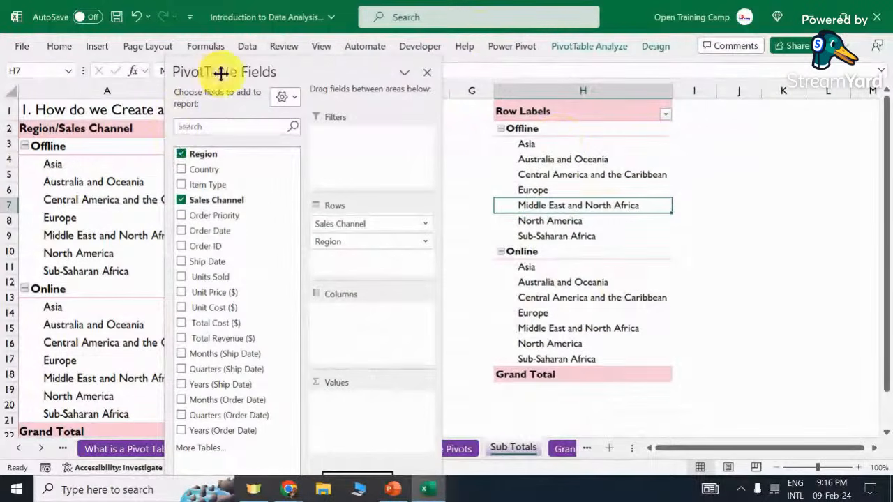
# Compare with the sample report and add Total Revenue ($) to the PivotTable's values as a sum.
pyautogui.moveTo(221, 73); pyautogui.dragTo(445, 70)
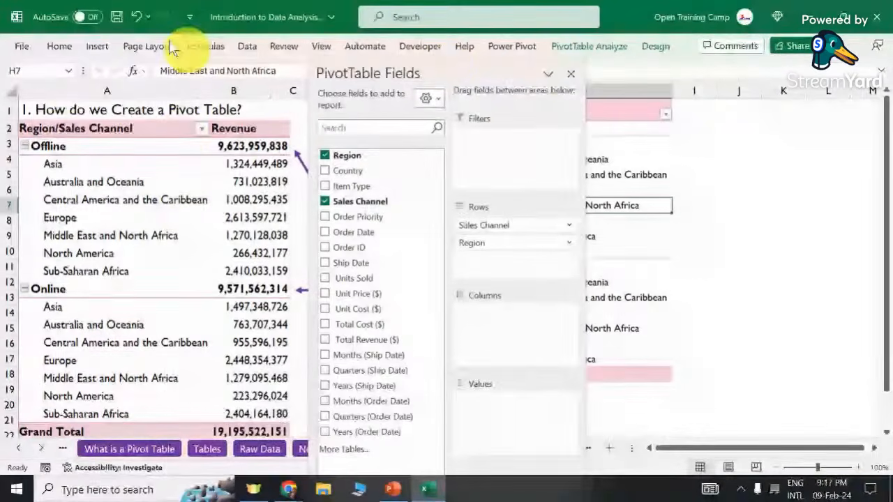
pyautogui.moveTo(447, 66); pyautogui.dragTo(283, 24)
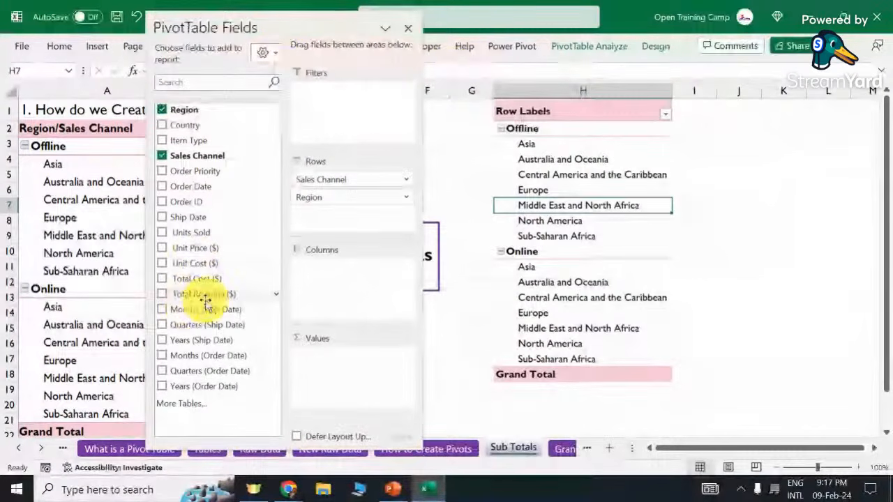
pyautogui.moveTo(185, 297); pyautogui.dragTo(337, 380)
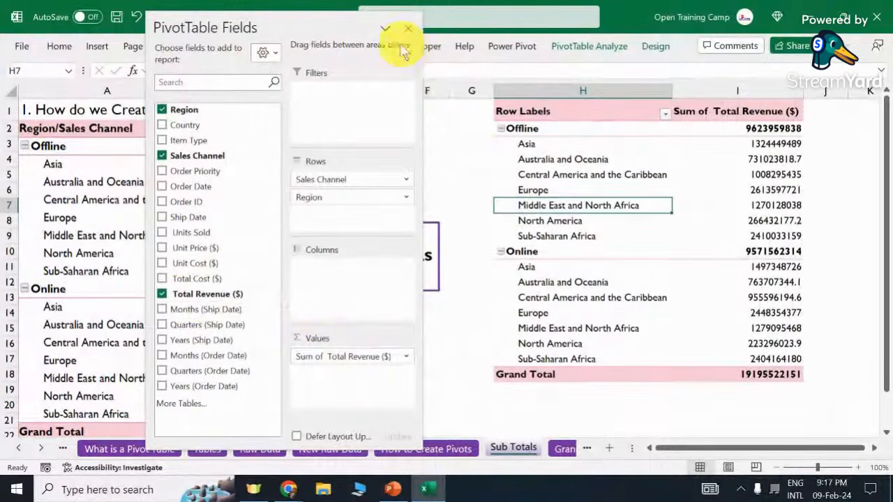
# Format the PivotTable's Total Revenue values as Number with the 1000 separator and 0 decimal places, then close the field list.
pyautogui.click(767, 176)
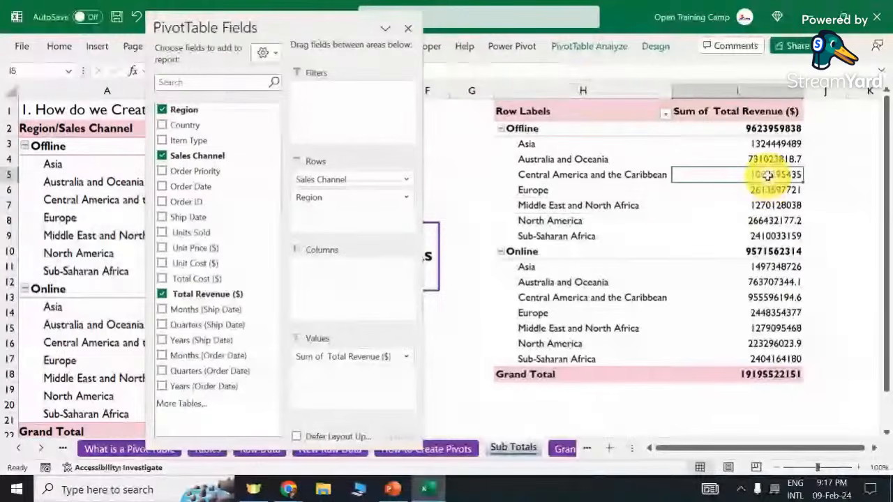
pyautogui.rightClick(768, 176)
pyautogui.click(648, 250)
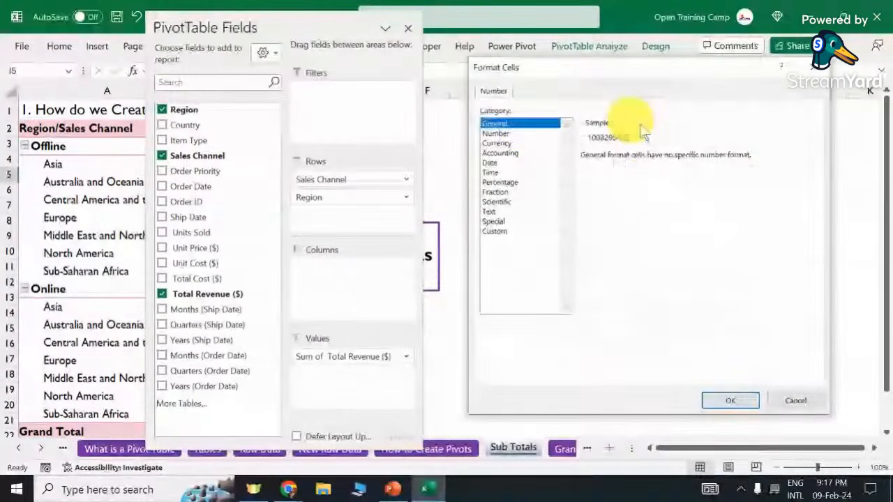
pyautogui.click(498, 133)
pyautogui.click(586, 175)
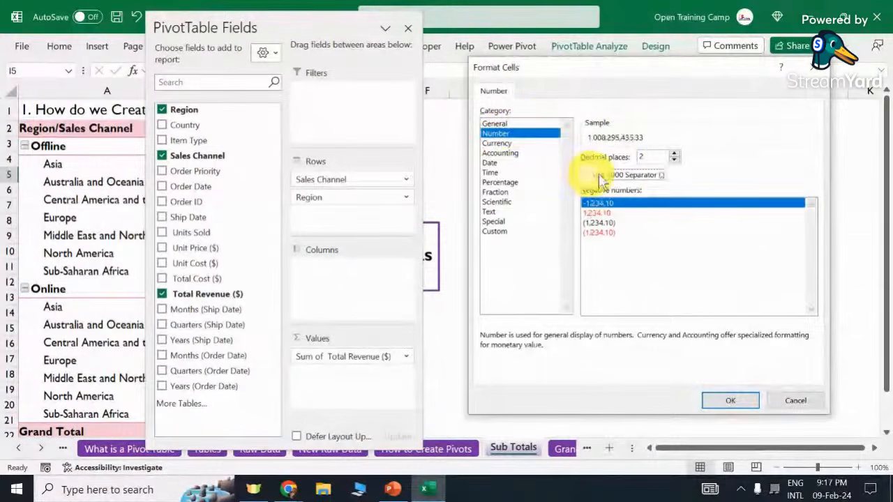
pyautogui.click(674, 161)
pyautogui.click(675, 160)
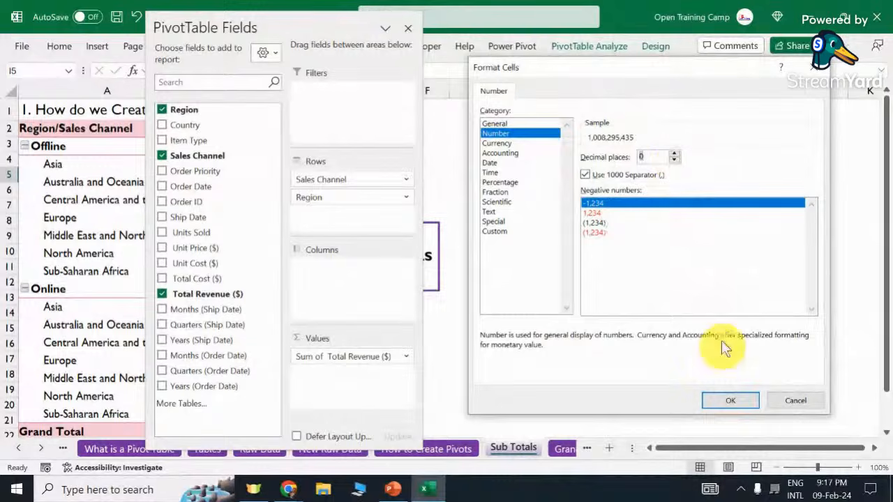
pyautogui.click(728, 404)
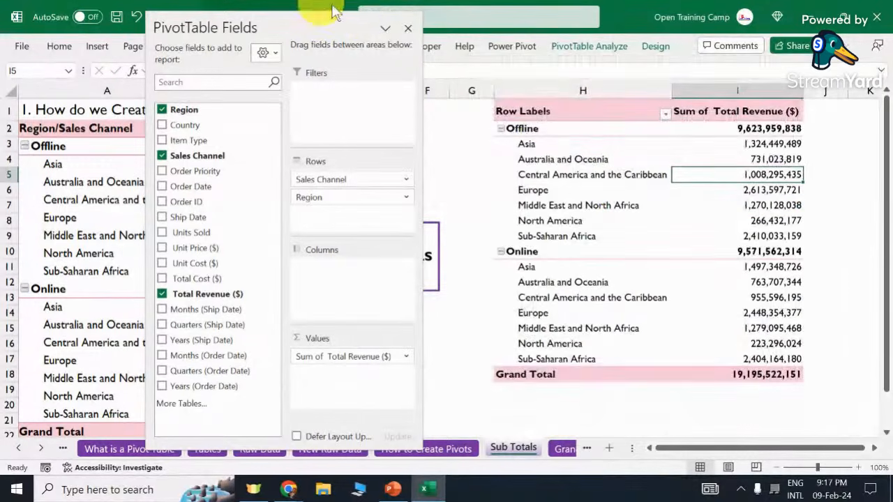
pyautogui.click(406, 31)
pyautogui.click(427, 145)
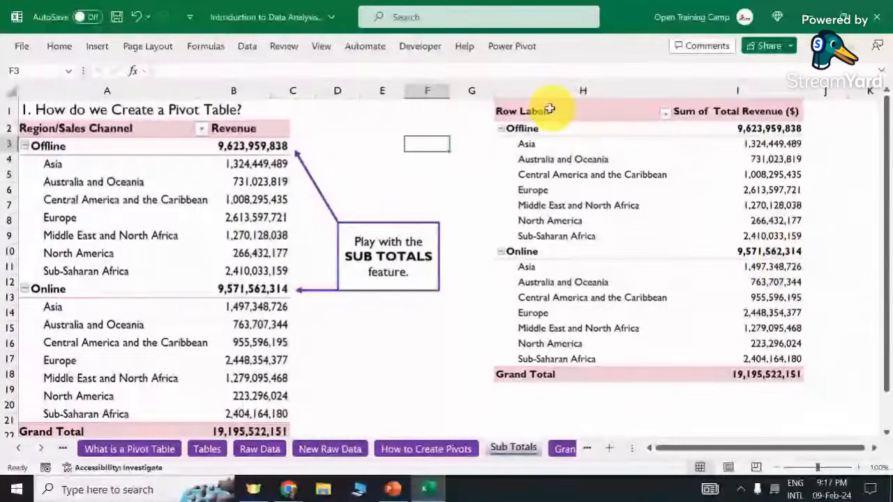
# Examine the new PivotTable on the Sub Totals sheet and its available subtotal display options.
pyautogui.moveTo(514, 111); pyautogui.dragTo(749, 375)
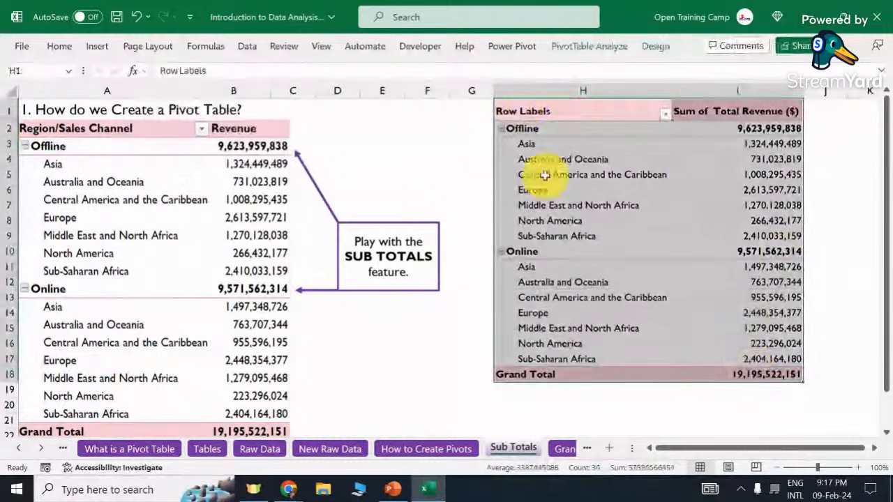
pyautogui.click(530, 159)
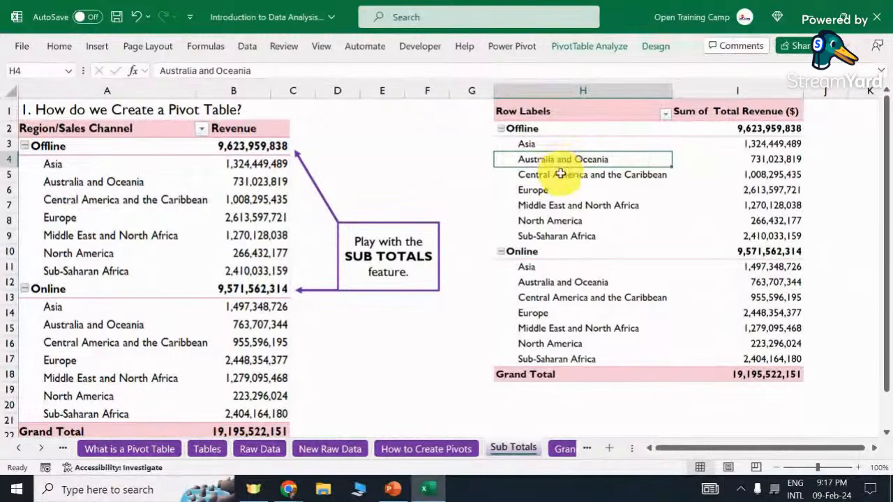
pyautogui.click(560, 173)
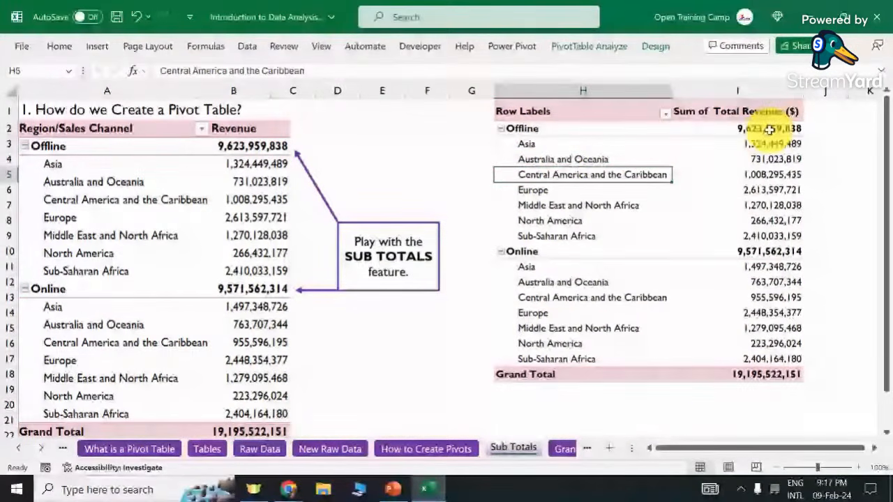
pyautogui.click(743, 175)
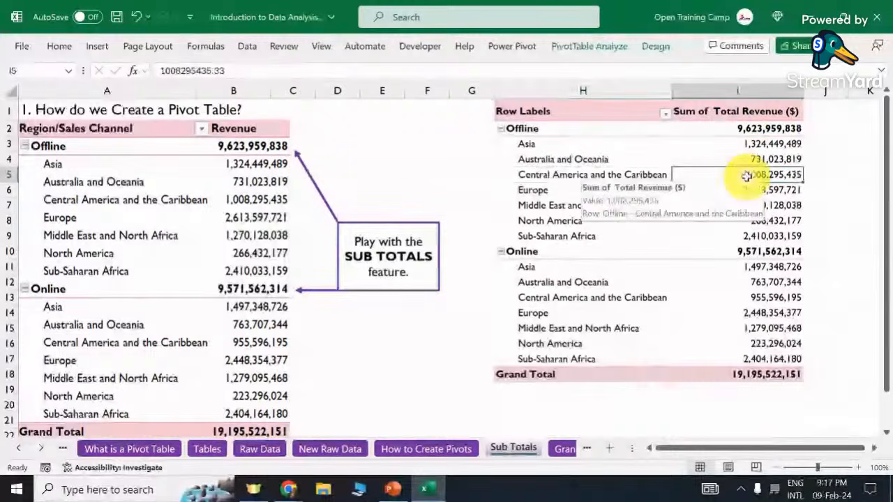
pyautogui.click(652, 47)
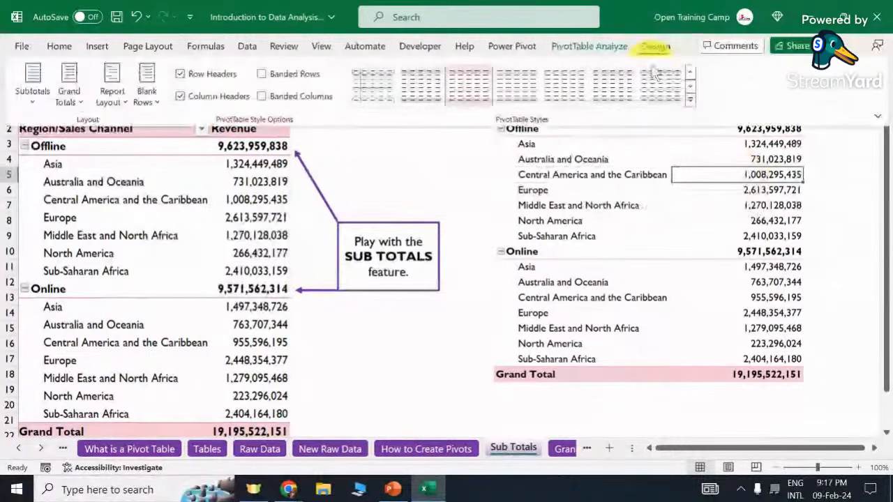
pyautogui.click(32, 104)
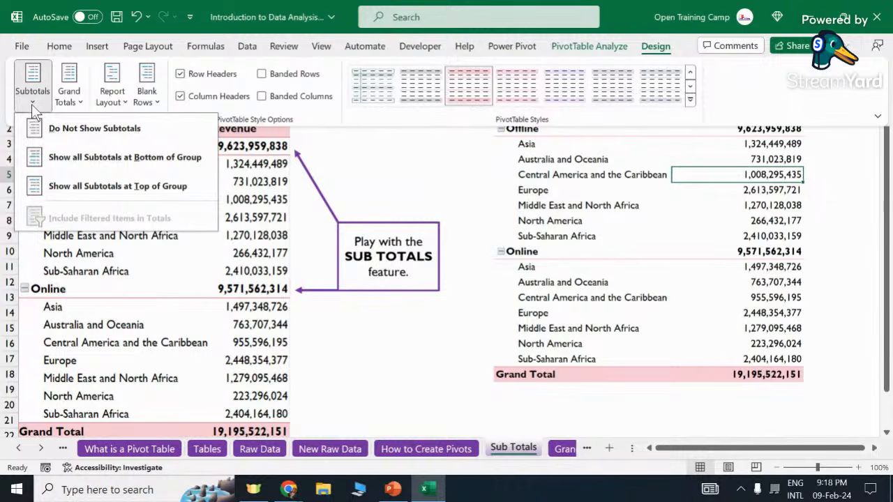
pyautogui.click(439, 164)
pyautogui.click(425, 168)
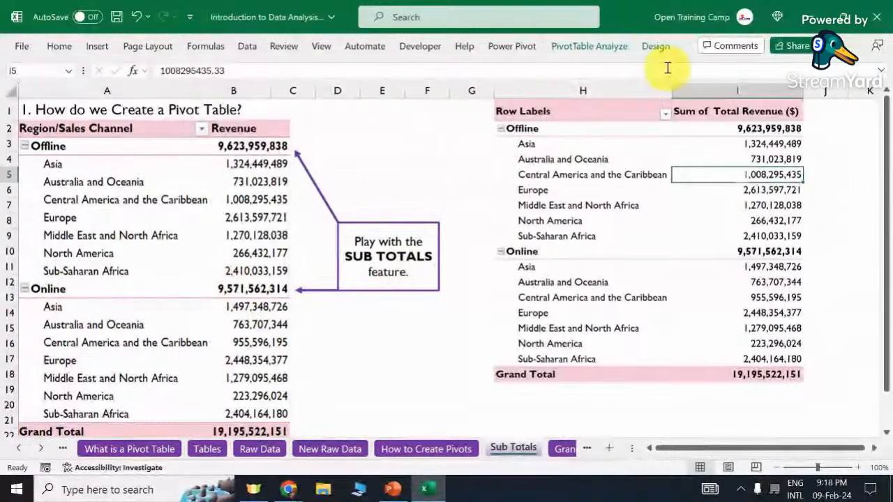
# Turn off all subtotals in the new PivotTable with the Do Not Show Subtotals option.
pyautogui.click(657, 43)
pyautogui.click(33, 91)
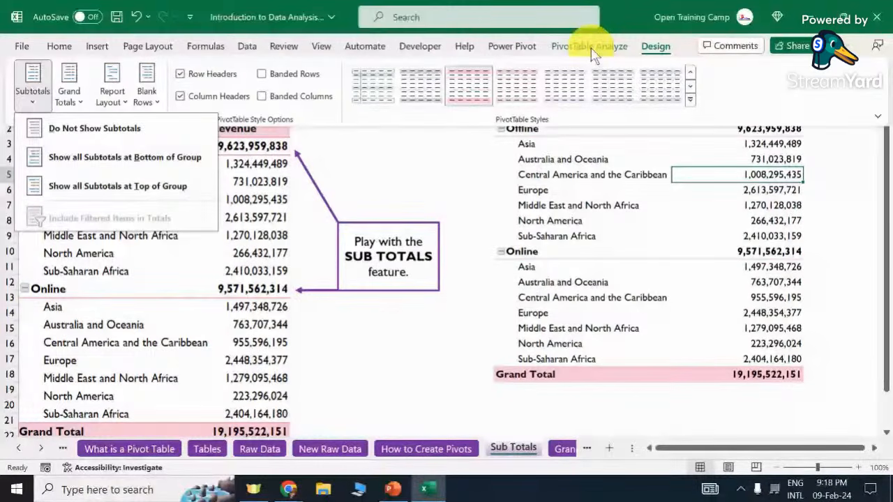
pyautogui.click(103, 131)
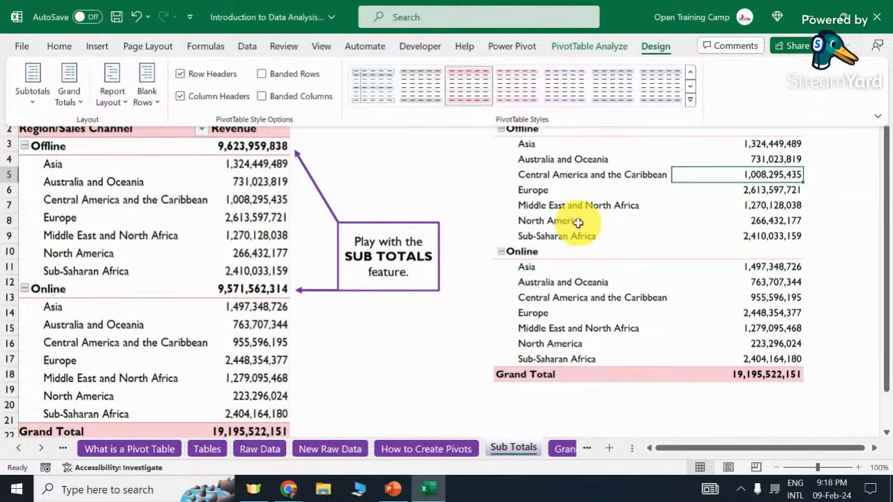
pyautogui.click(35, 102)
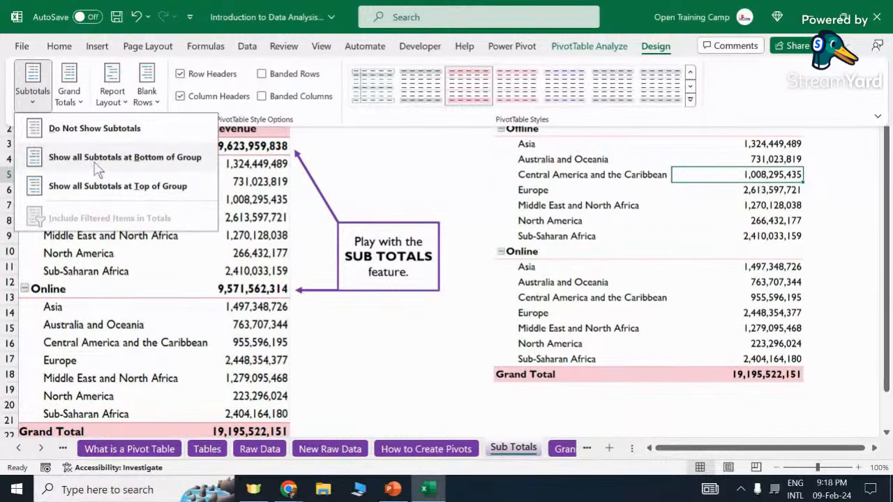
pyautogui.click(445, 183)
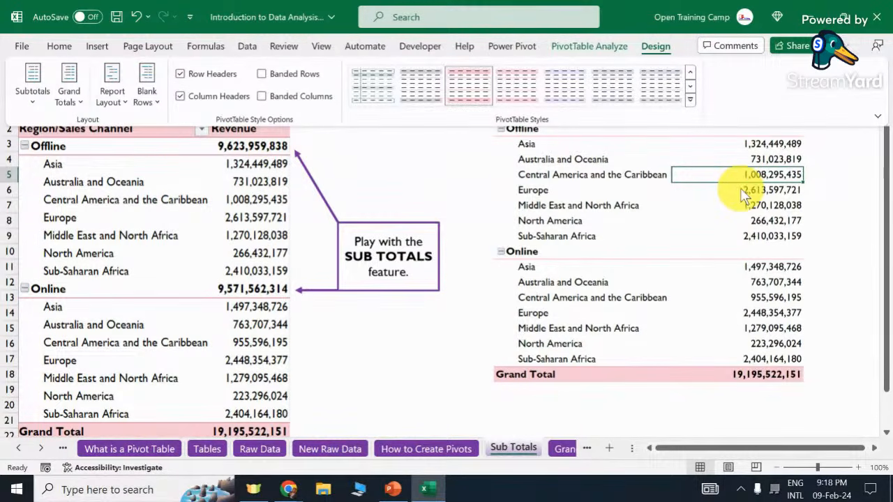
pyautogui.click(457, 160)
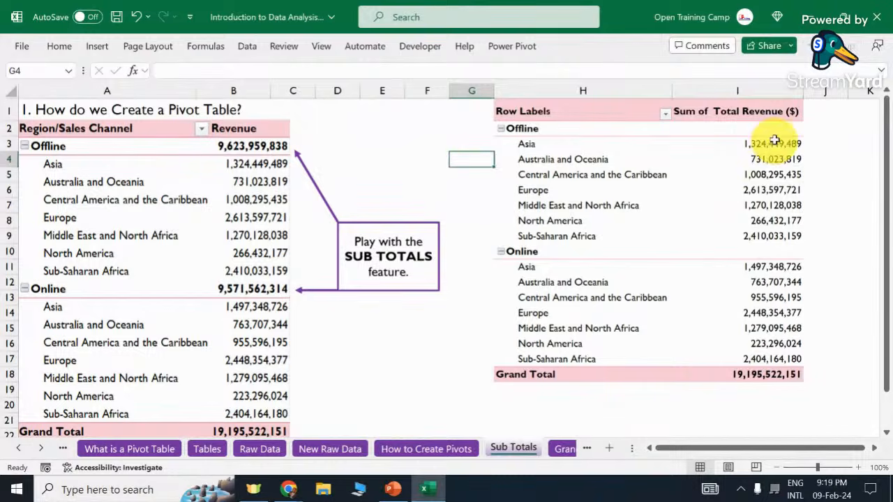
# Show all subtotals at the bottom of each group in the new PivotTable.
pyautogui.click(558, 159)
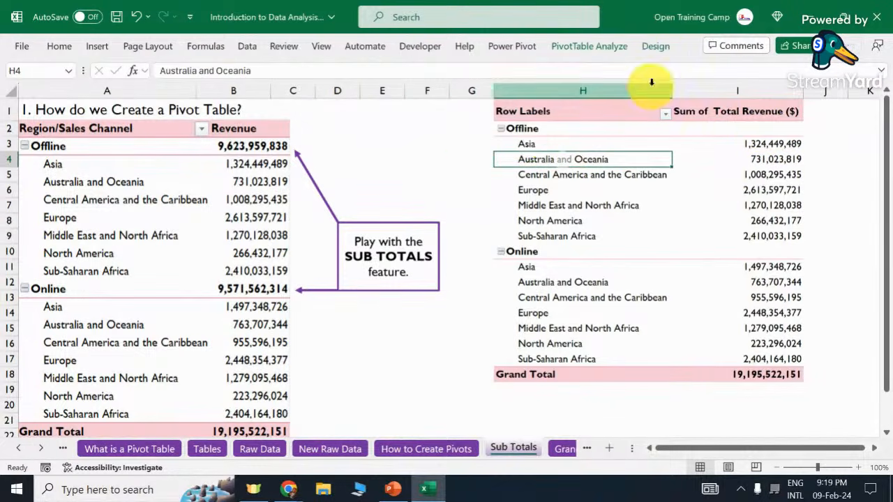
pyautogui.click(655, 45)
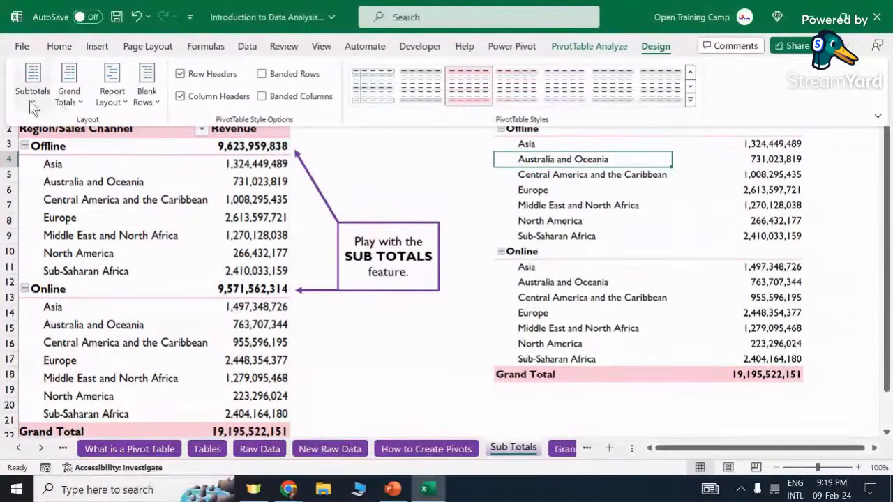
pyautogui.click(33, 105)
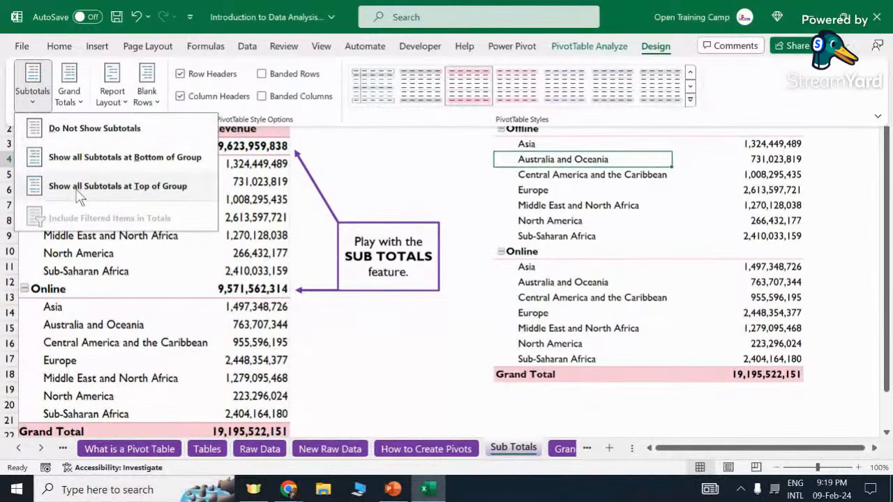
pyautogui.click(90, 157)
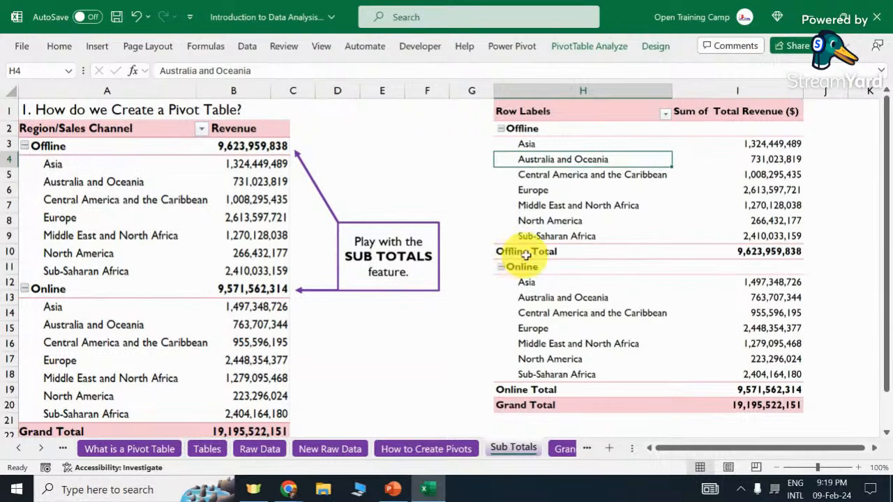
pyautogui.moveTo(753, 252)
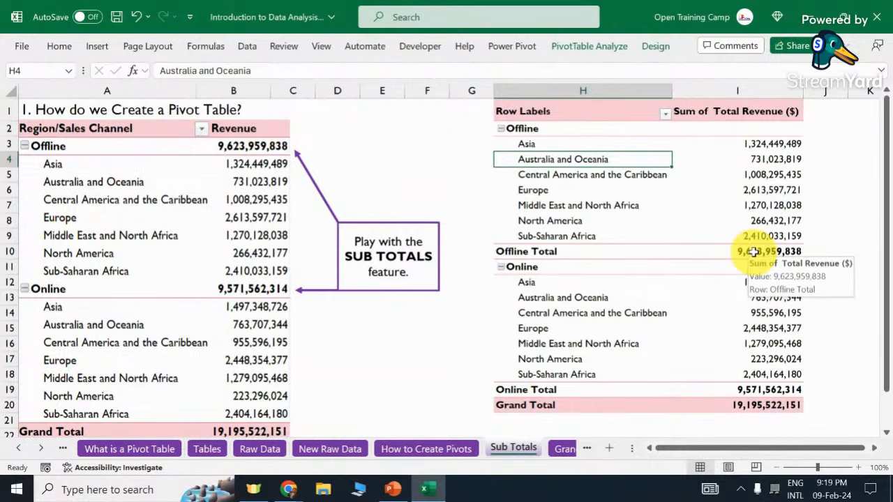
# Show all subtotals at the top of each group in the new PivotTable.
pyautogui.click(652, 47)
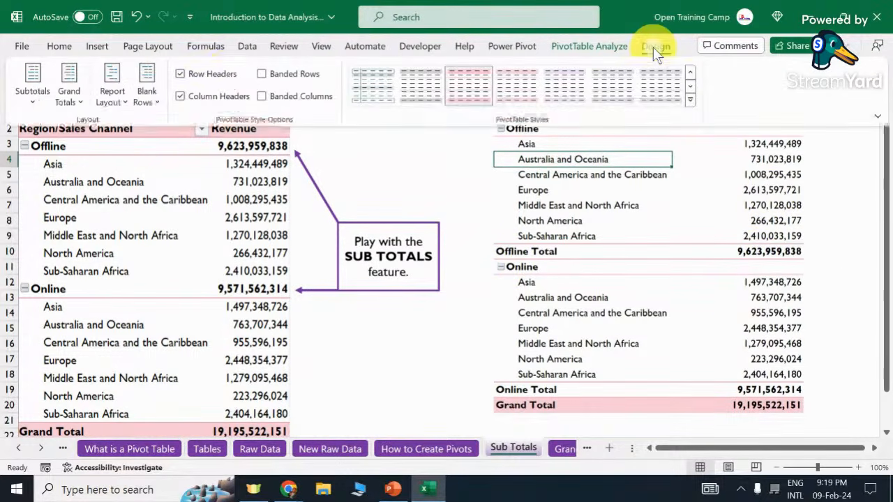
pyautogui.click(33, 95)
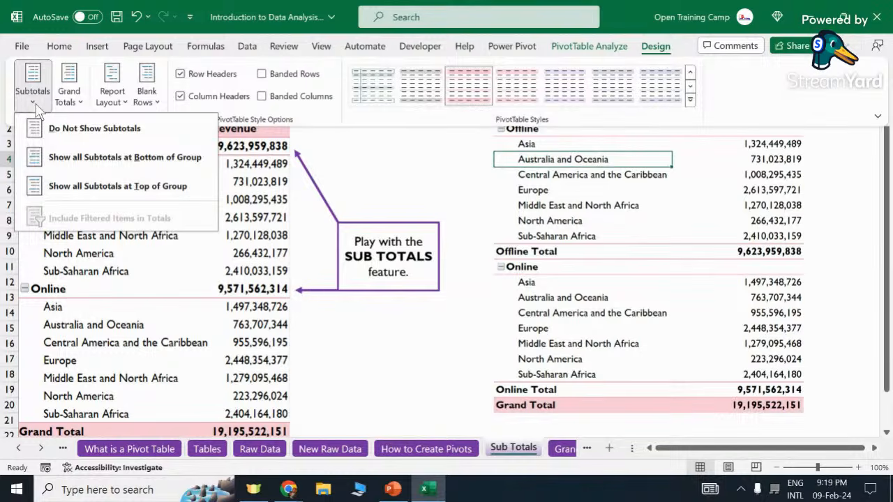
pyautogui.click(113, 188)
pyautogui.click(470, 174)
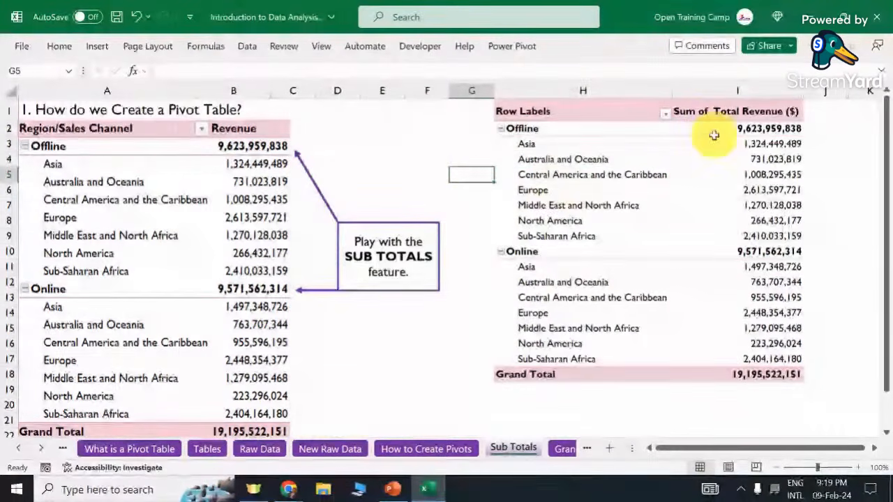
pyautogui.click(608, 162)
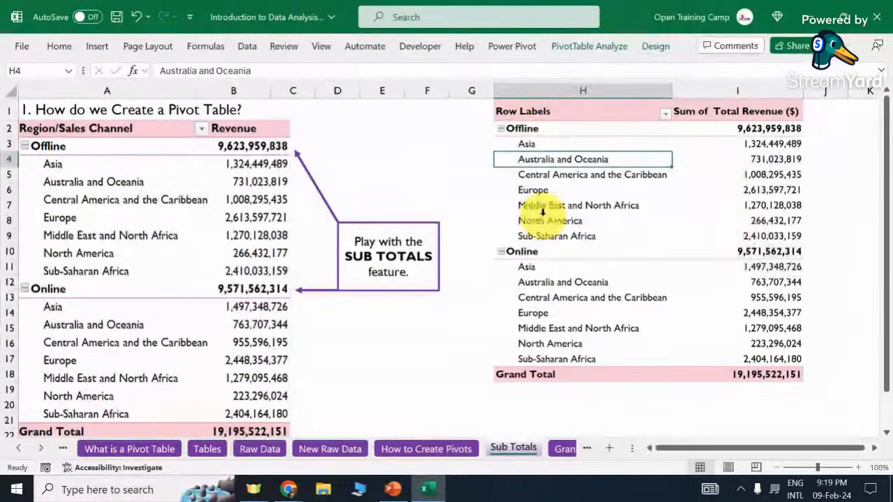
pyautogui.click(548, 175)
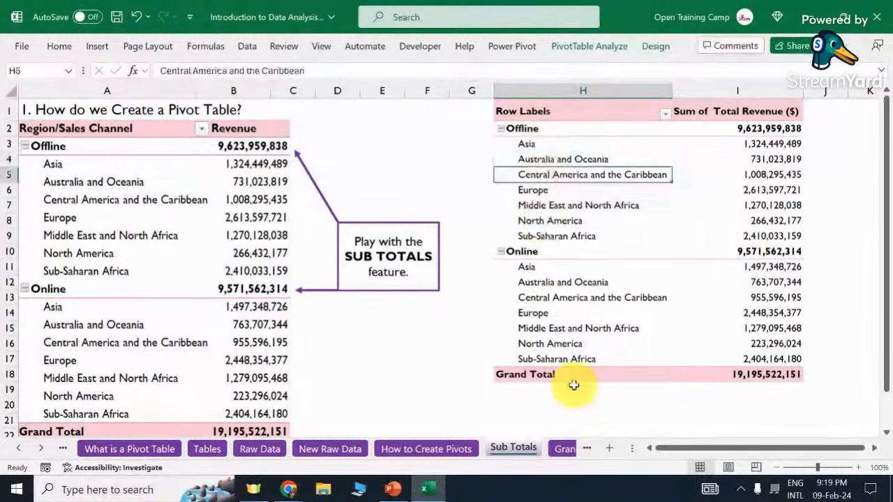
pyautogui.click(655, 46)
pyautogui.click(439, 171)
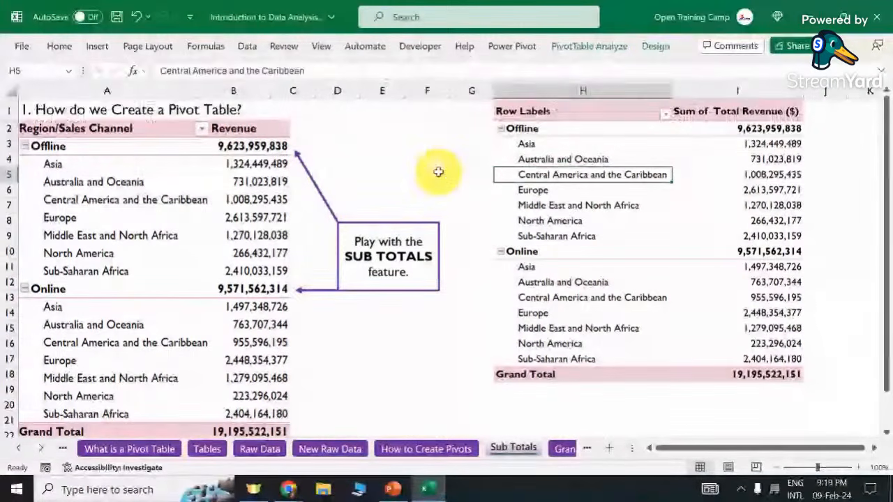
pyautogui.click(438, 172)
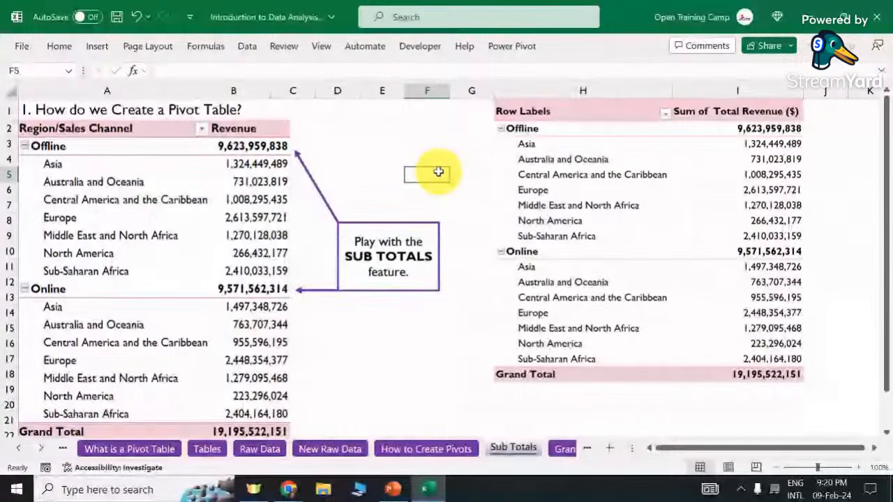
pyautogui.click(382, 158)
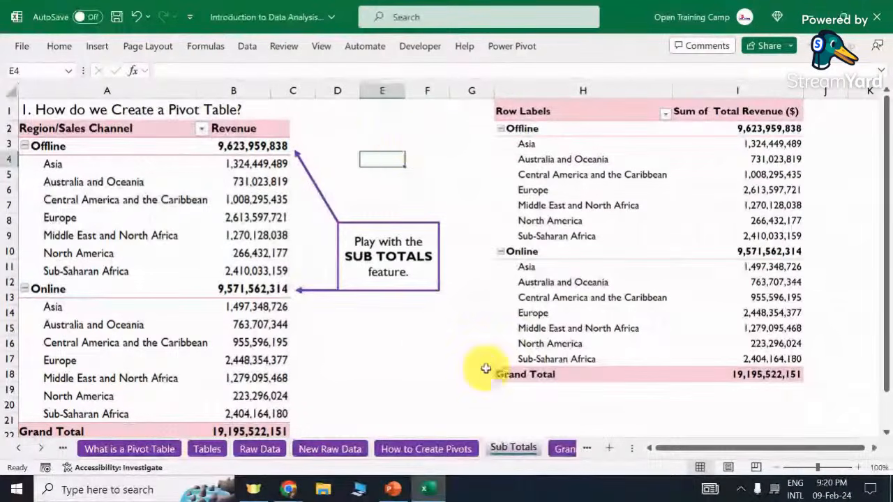
pyautogui.click(428, 343)
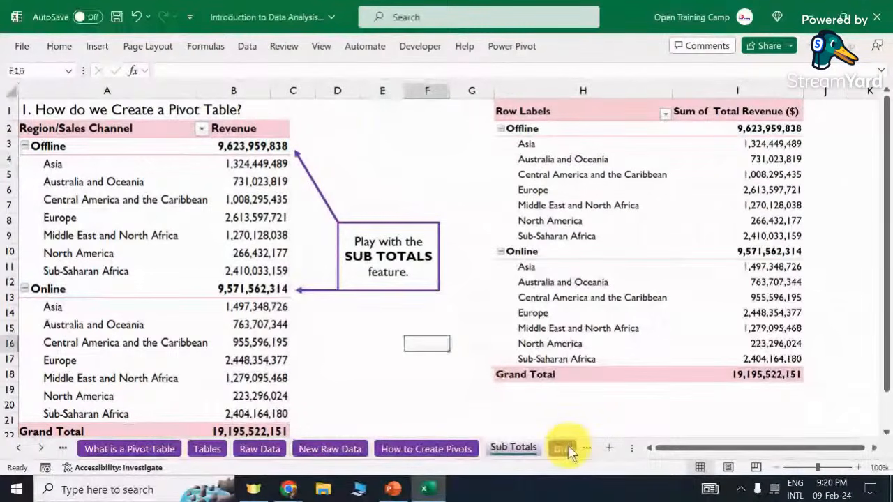
# Switch to the Grand Totals worksheet and deselect the picture on it.
pyautogui.click(41, 448)
pyautogui.click(41, 448)
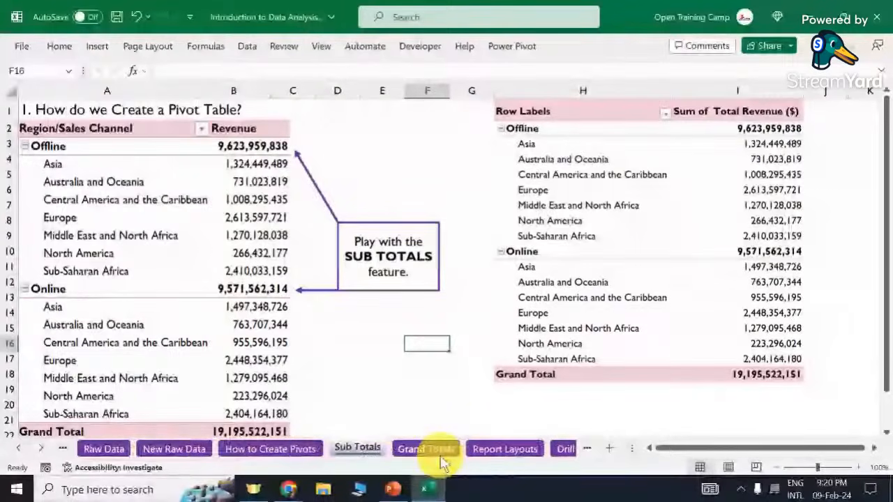
pyautogui.click(440, 452)
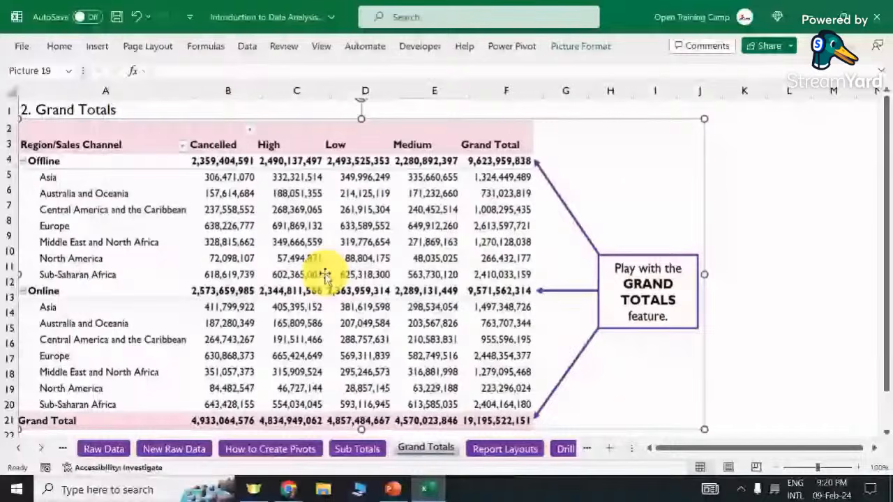
pyautogui.click(746, 222)
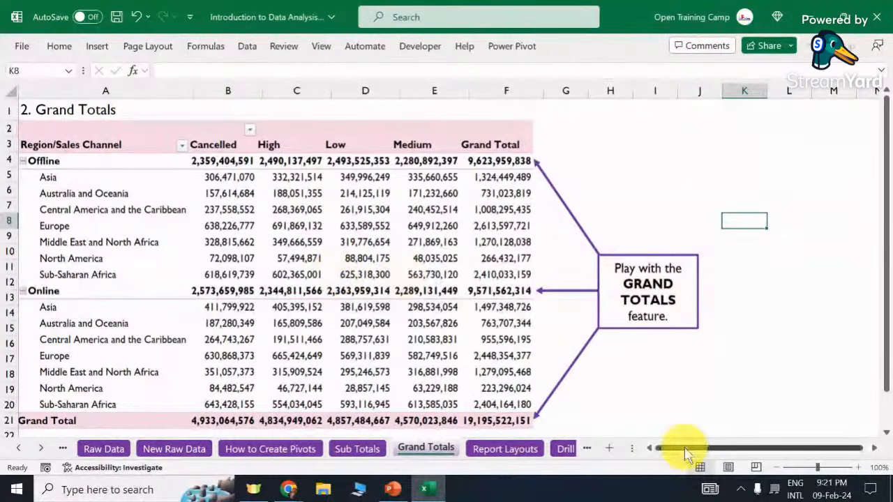
pyautogui.moveTo(684, 447); pyautogui.dragTo(835, 447)
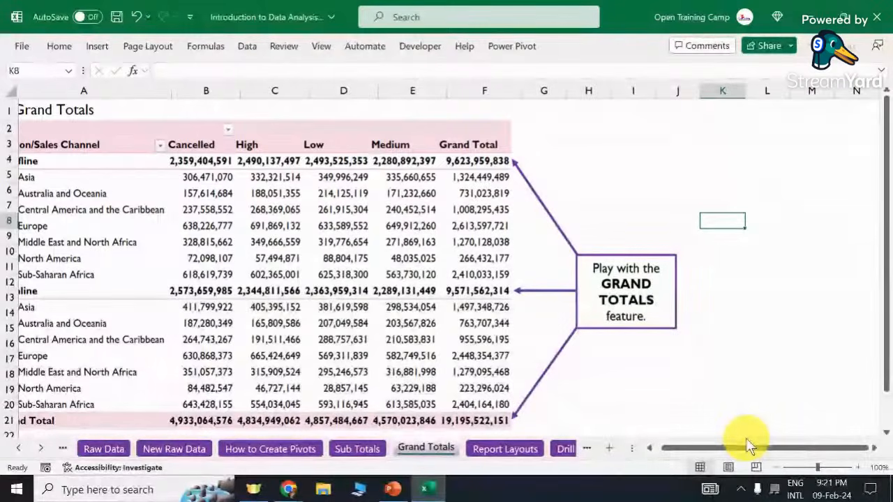
pyautogui.click(764, 305)
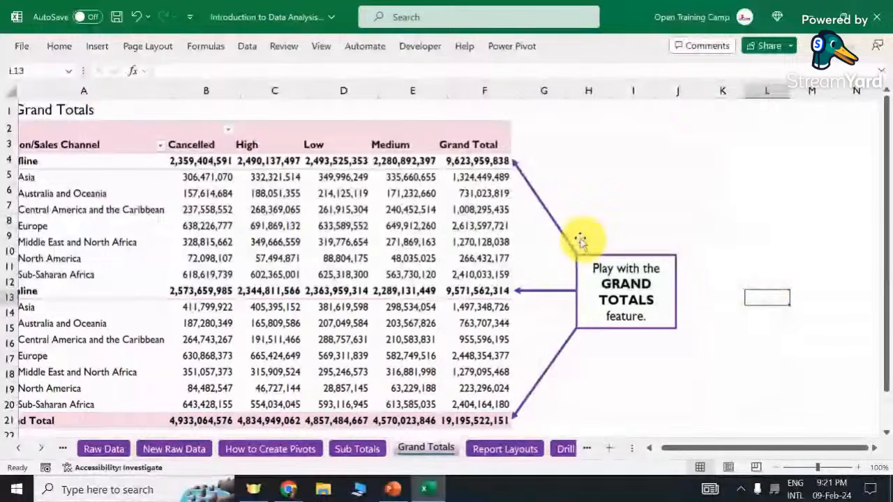
pyautogui.click(624, 179)
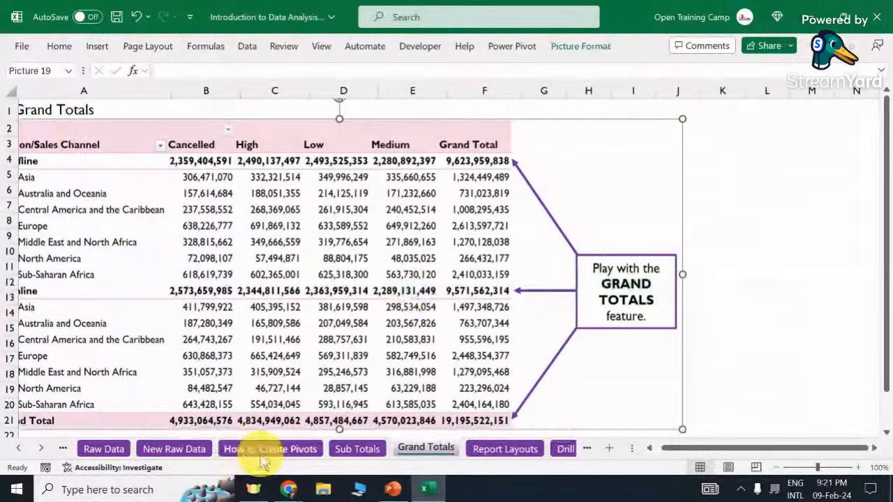
# Create a PivotTable from the Sales_Raw_Data table on the Raw Data sheet, placed at cell L1 of the existing Grand Totals worksheet.
pyautogui.click(104, 450)
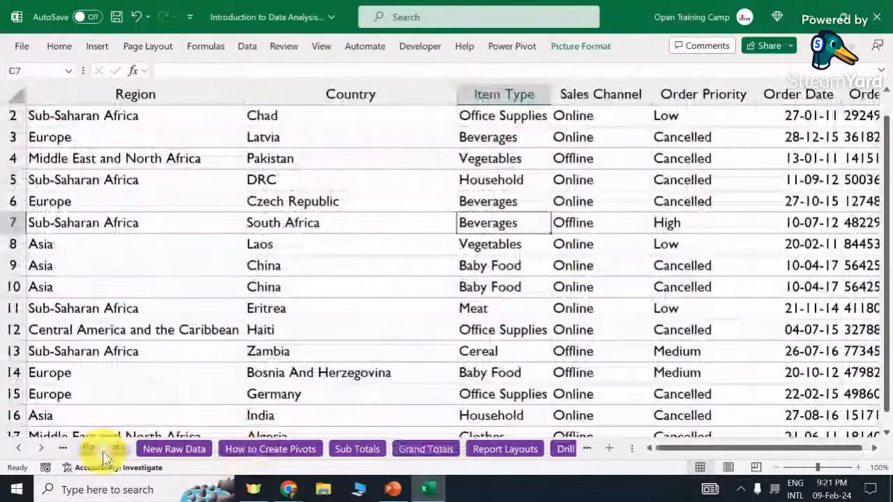
pyautogui.click(370, 204)
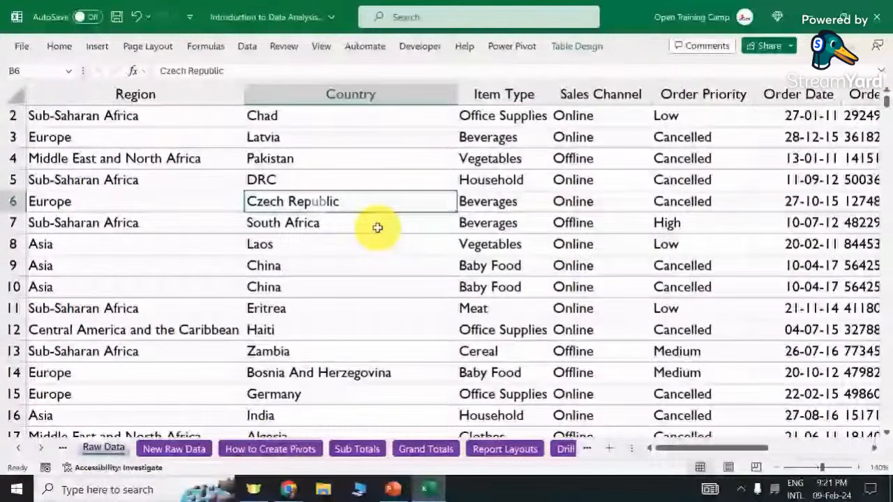
pyautogui.click(580, 49)
pyautogui.click(150, 69)
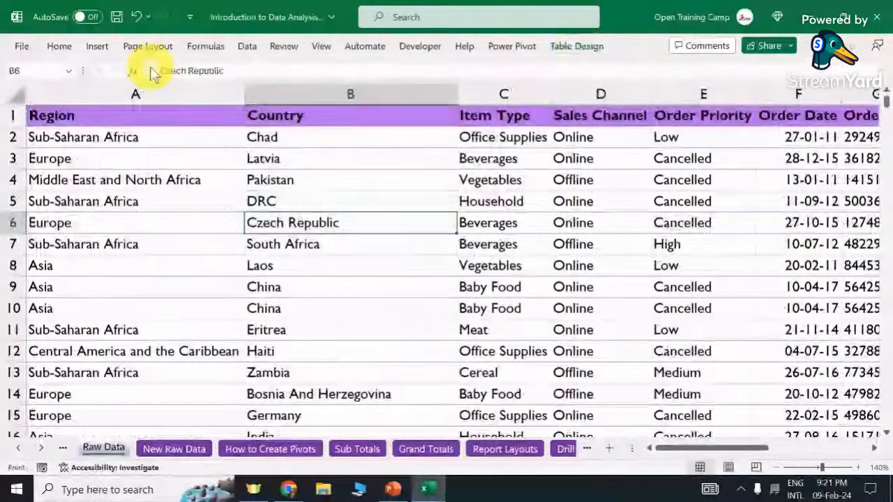
pyautogui.click(130, 302)
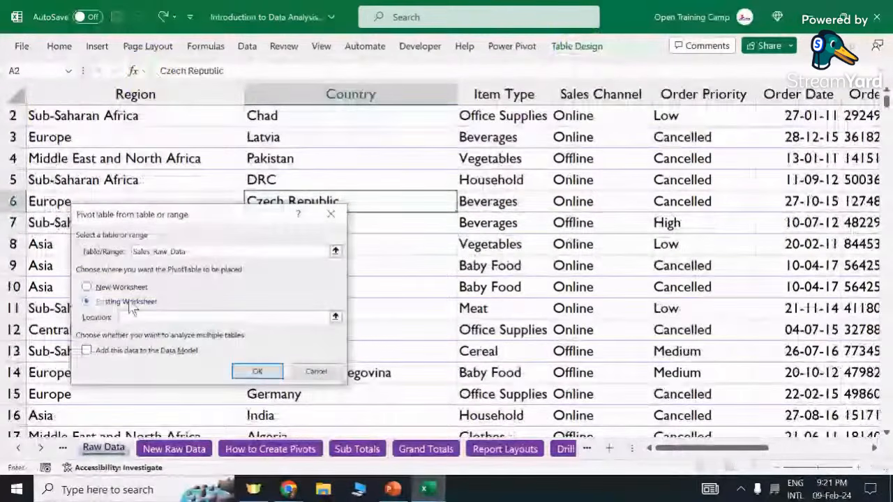
pyautogui.click(335, 317)
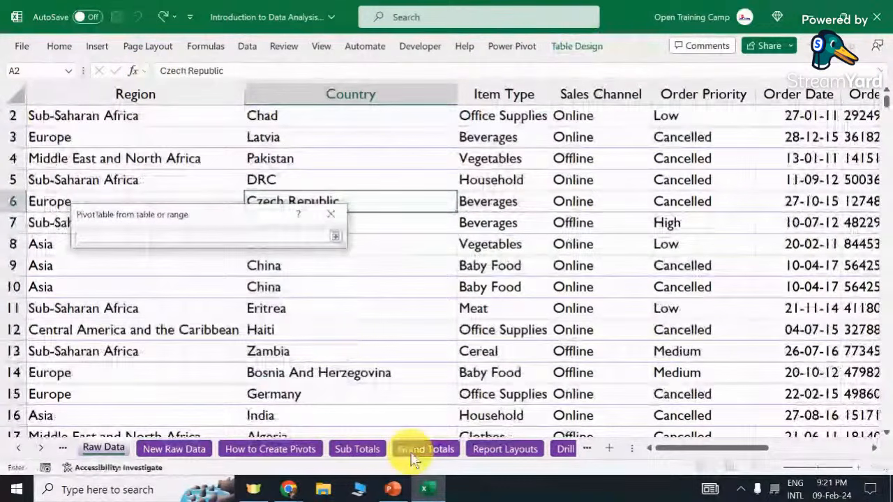
pyautogui.click(418, 449)
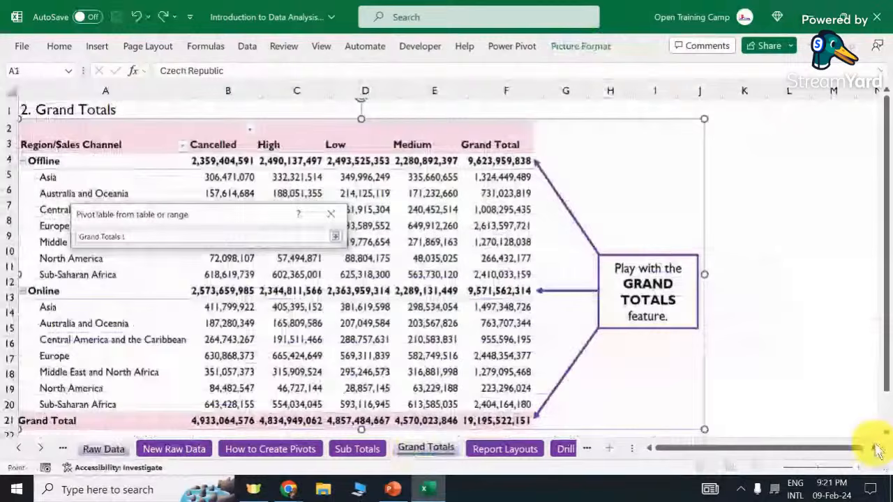
pyautogui.click(875, 449)
pyautogui.click(269, 111)
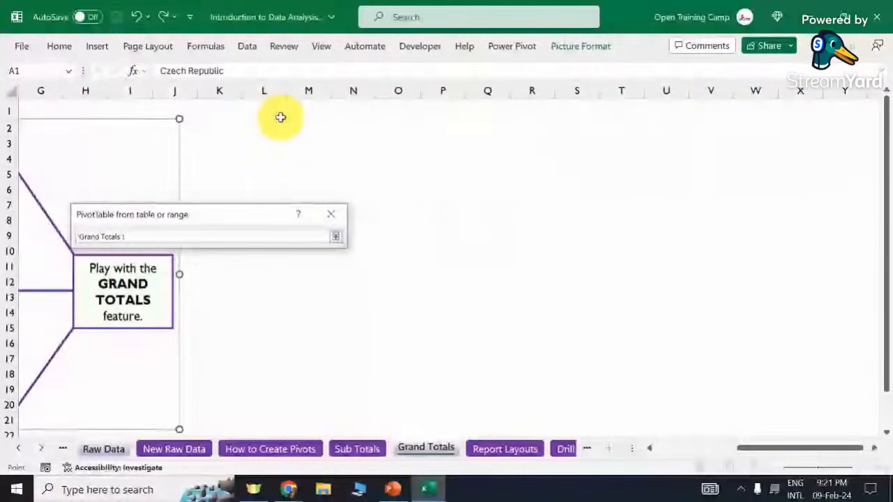
pyautogui.click(336, 237)
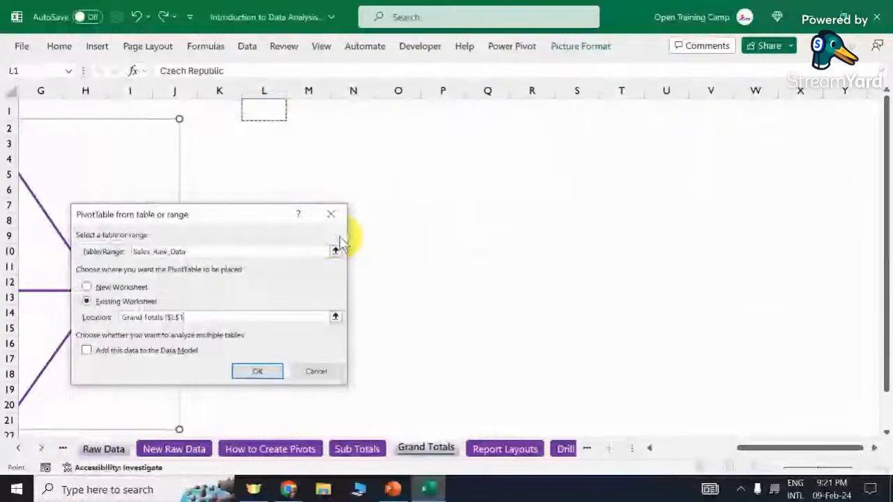
pyautogui.click(258, 372)
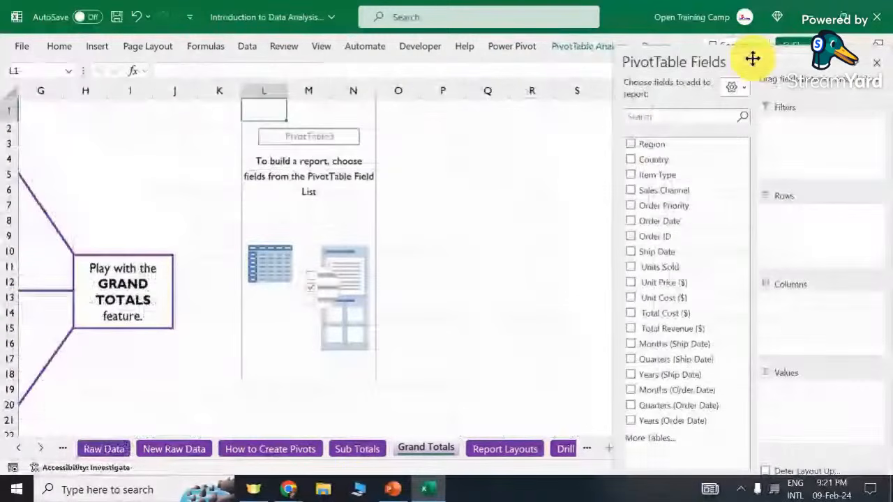
# Add Region and Sales Channel to the new PivotTable's rows, with Sales Channel above Region.
pyautogui.moveTo(751, 58); pyautogui.dragTo(753, 19)
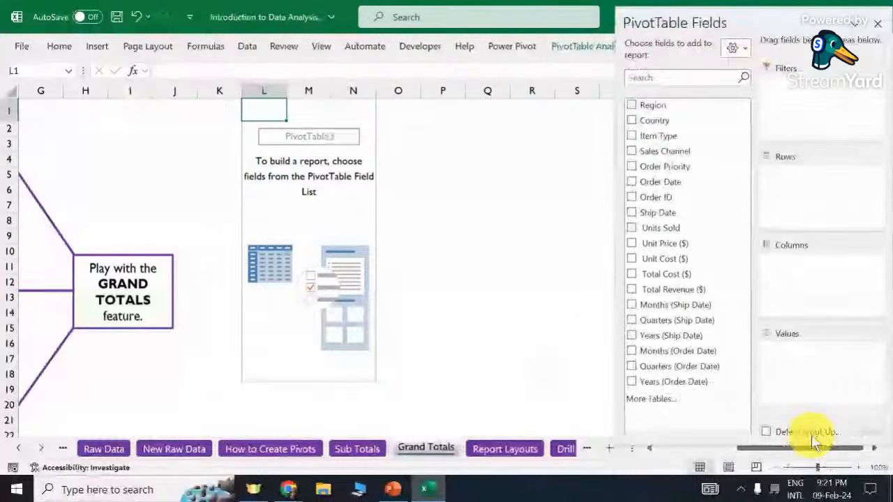
pyautogui.hscroll(-3, 752, 455)
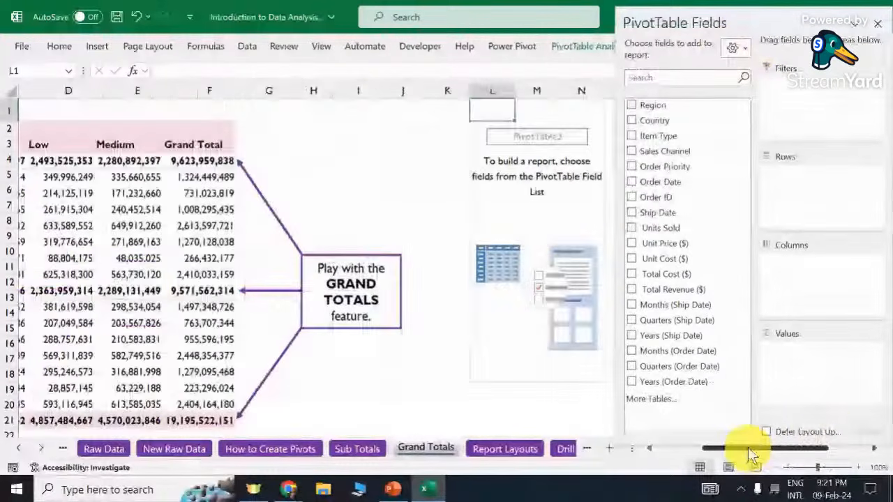
pyautogui.hscroll(3, 776, 443)
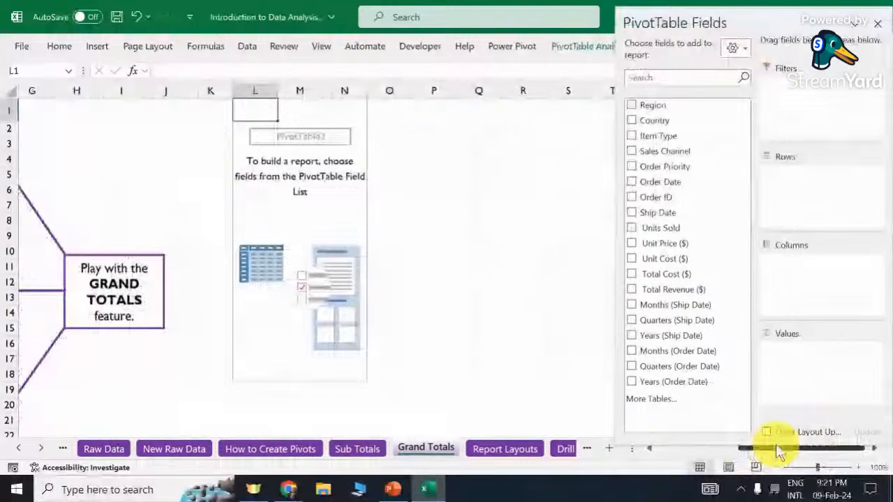
pyautogui.hscroll(-2, 702, 443)
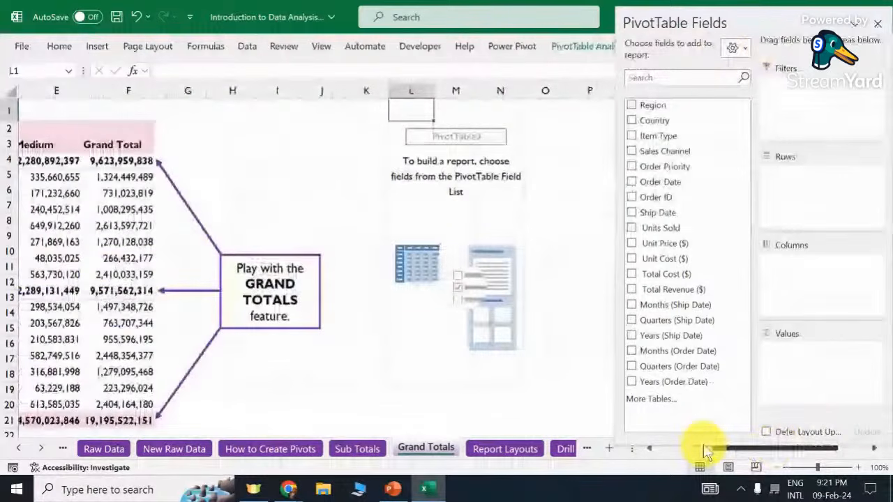
pyautogui.moveTo(703, 447)
pyautogui.mouseDown()
pyautogui.moveTo(661, 449)
pyautogui.moveTo(712, 446)
pyautogui.mouseUp()
pyautogui.moveTo(653, 105); pyautogui.dragTo(792, 192)
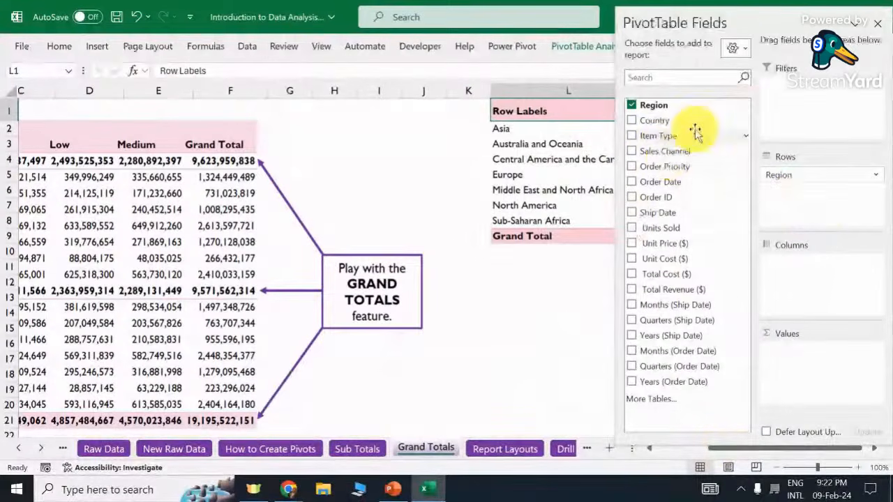
pyautogui.moveTo(652, 149); pyautogui.dragTo(807, 174)
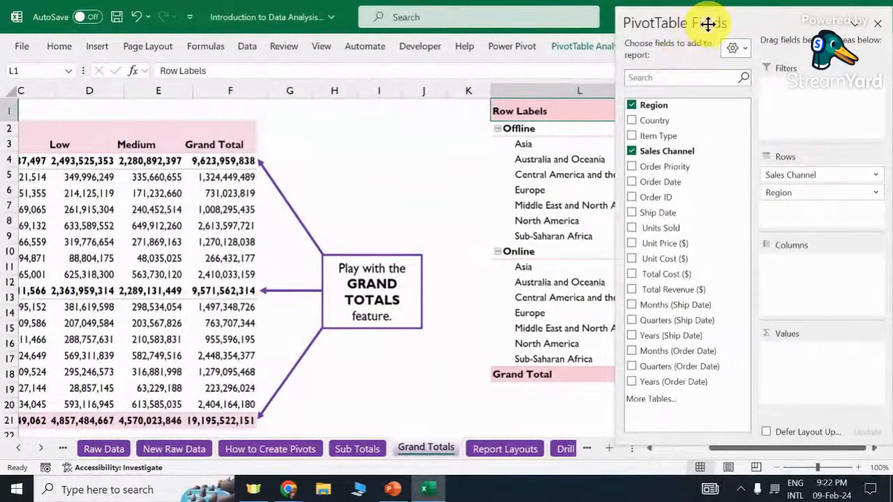
# Add Order Priority to the PivotTable's columns, moving the field list off the table.
pyautogui.moveTo(707, 24); pyautogui.dragTo(370, 46)
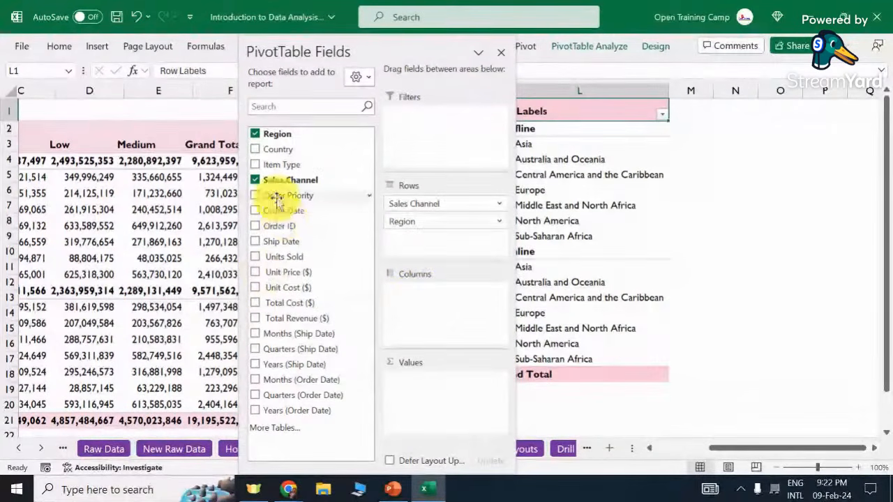
pyautogui.moveTo(269, 195); pyautogui.dragTo(426, 296)
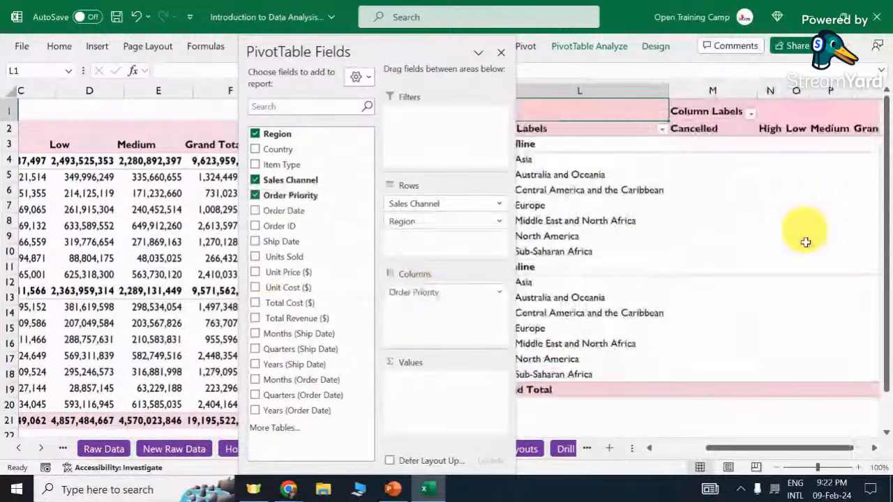
pyautogui.moveTo(759, 453); pyautogui.dragTo(775, 451)
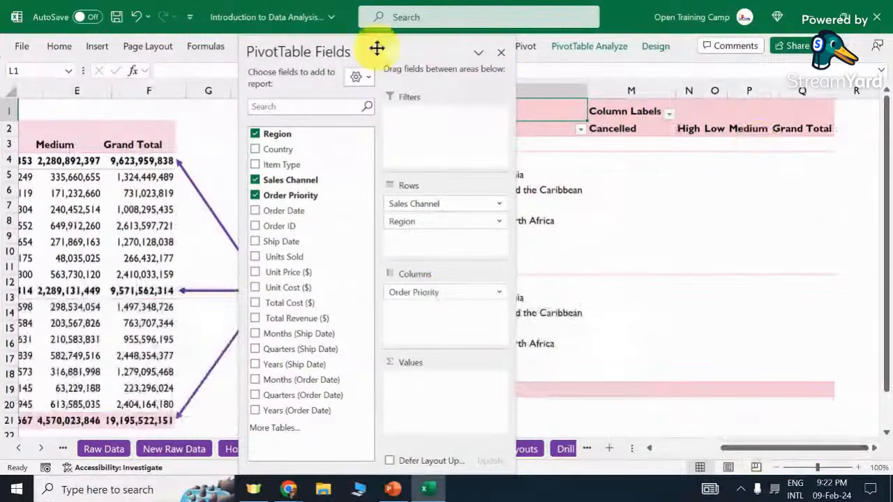
# Add Total Revenue ($) to the PivotTable's values and close the field list.
pyautogui.moveTo(377, 47); pyautogui.dragTo(393, 125)
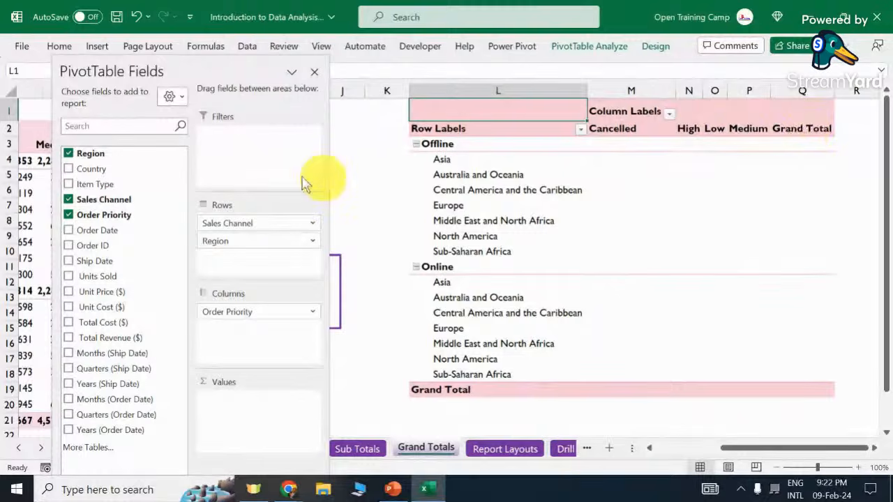
pyautogui.moveTo(161, 65); pyautogui.dragTo(235, 50)
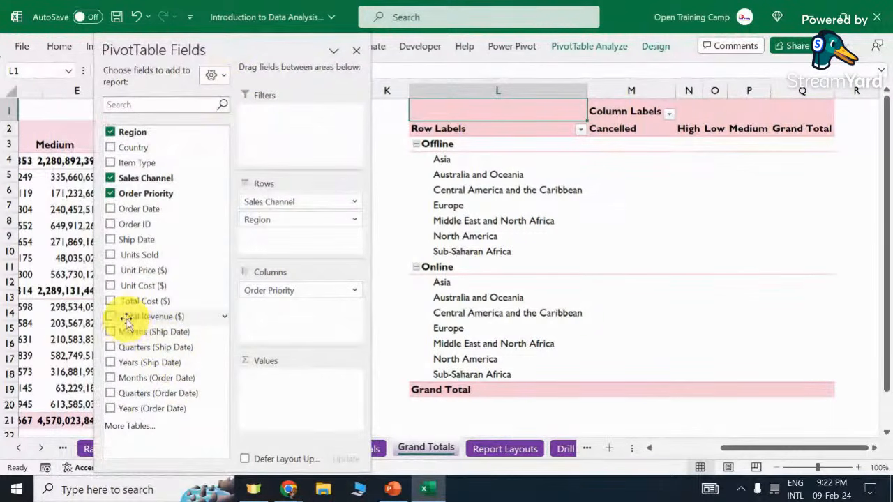
pyautogui.moveTo(125, 321); pyautogui.dragTo(274, 391)
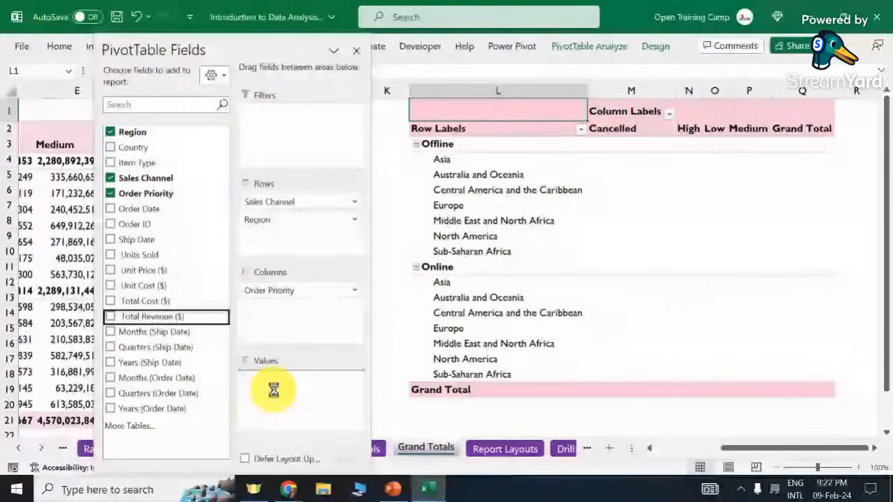
pyautogui.click(356, 50)
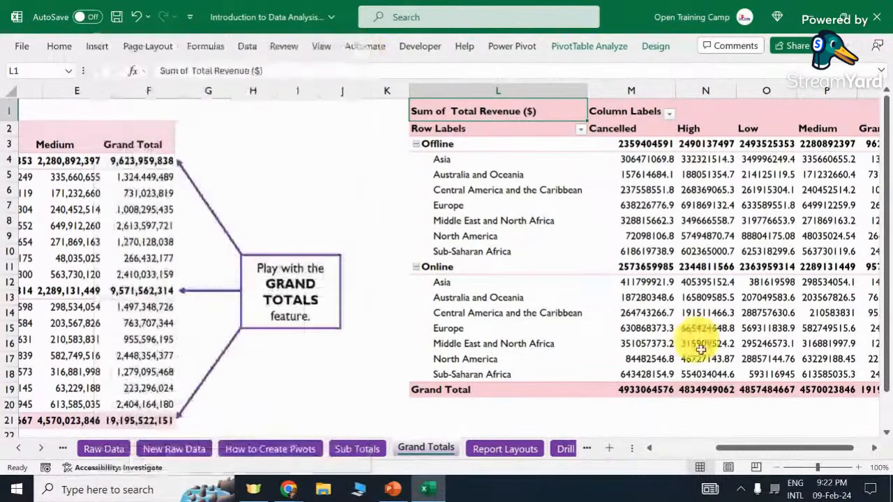
# Format the PivotTable's revenue values as Number with 0 decimal places and a 1000 separator.
pyautogui.moveTo(778, 448); pyautogui.dragTo(835, 450)
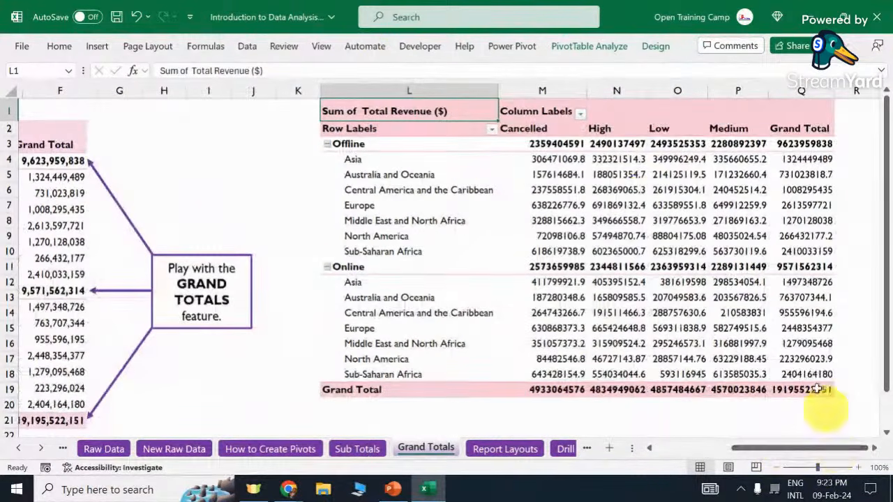
pyautogui.rightClick(617, 188)
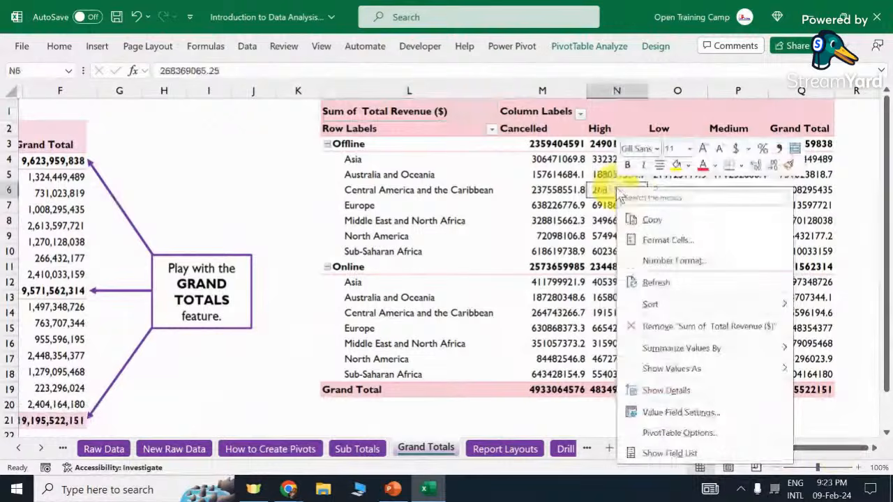
pyautogui.click(669, 260)
pyautogui.click(519, 144)
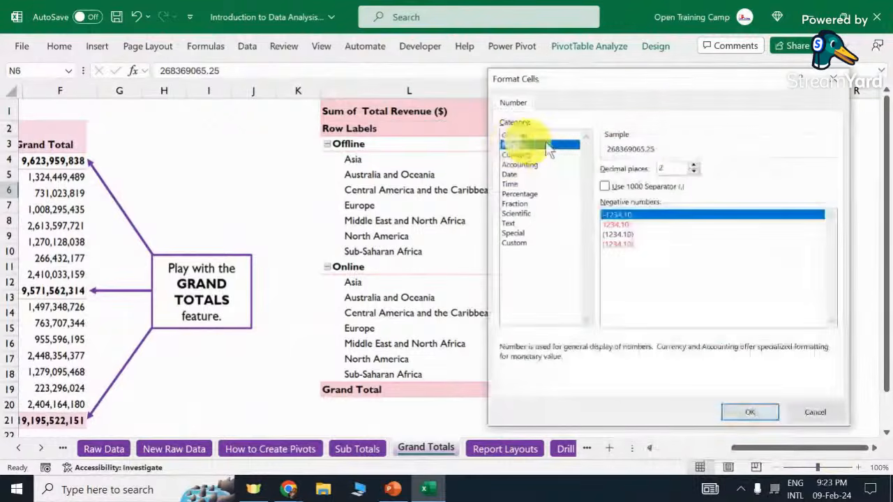
pyautogui.click(604, 186)
pyautogui.click(693, 172)
pyautogui.click(693, 172)
pyautogui.click(758, 415)
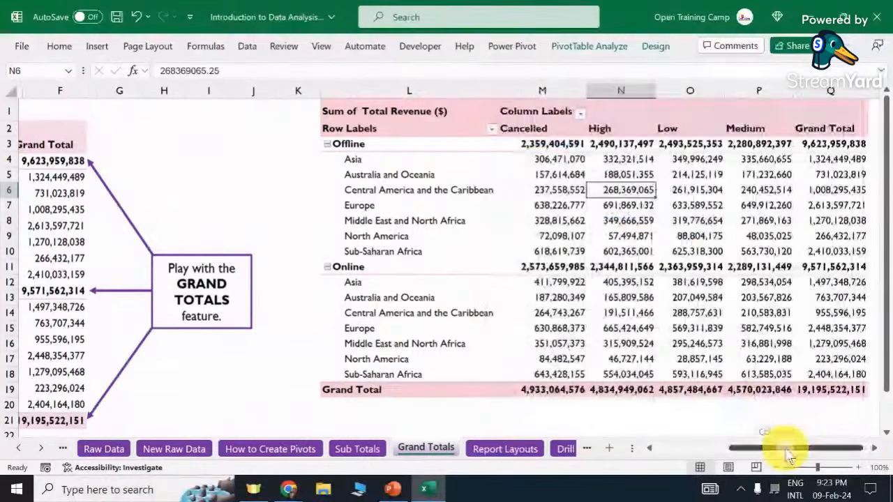
# Turn off the PivotTable's grand totals for rows and columns, and select the whole table to examine the layout.
pyautogui.moveTo(833, 448); pyautogui.dragTo(863, 452)
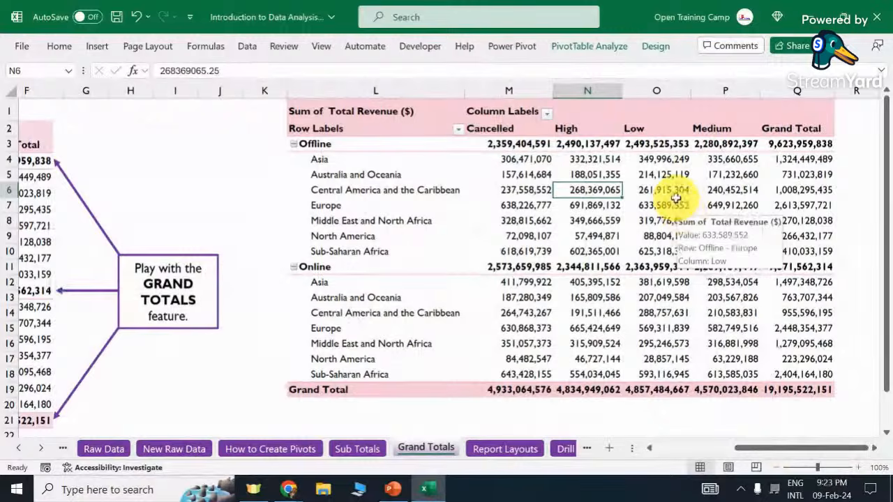
pyautogui.click(657, 47)
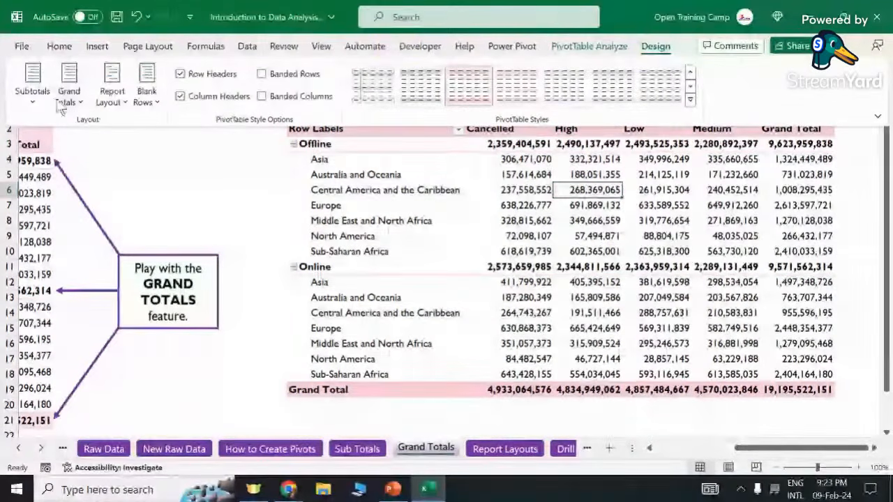
pyautogui.click(79, 103)
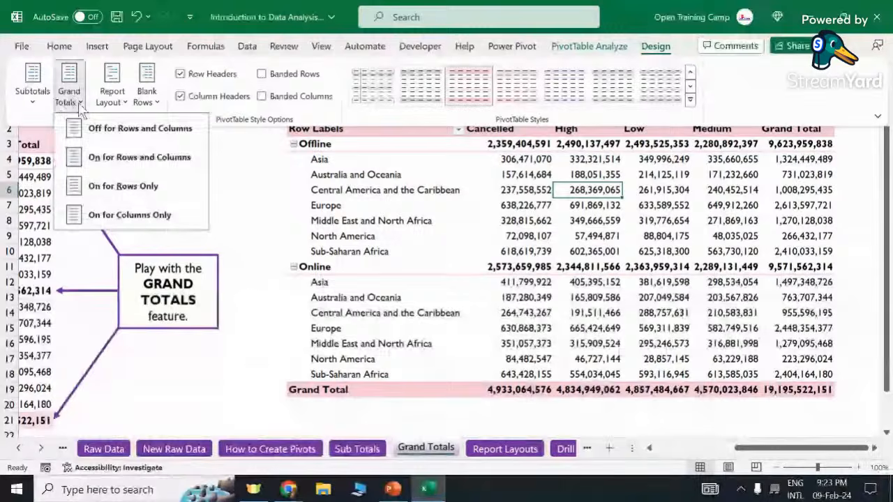
pyautogui.click(139, 132)
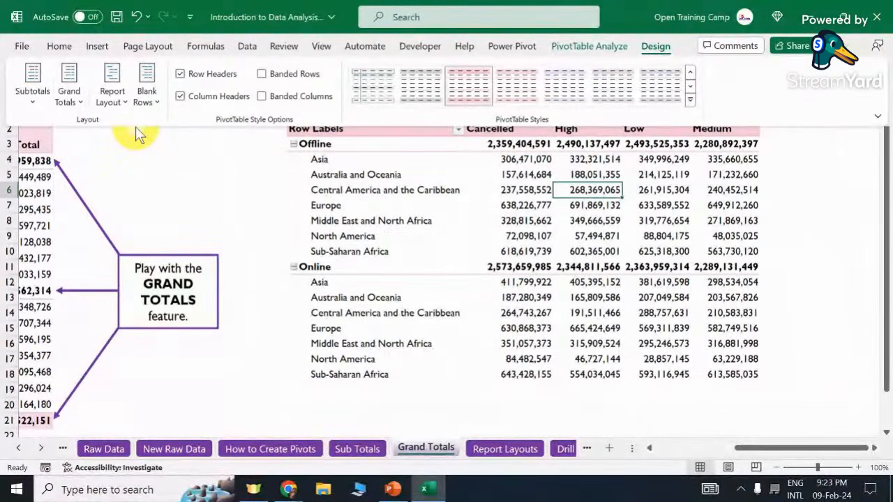
pyautogui.click(797, 289)
pyautogui.click(820, 222)
pyautogui.moveTo(348, 111); pyautogui.dragTo(707, 375)
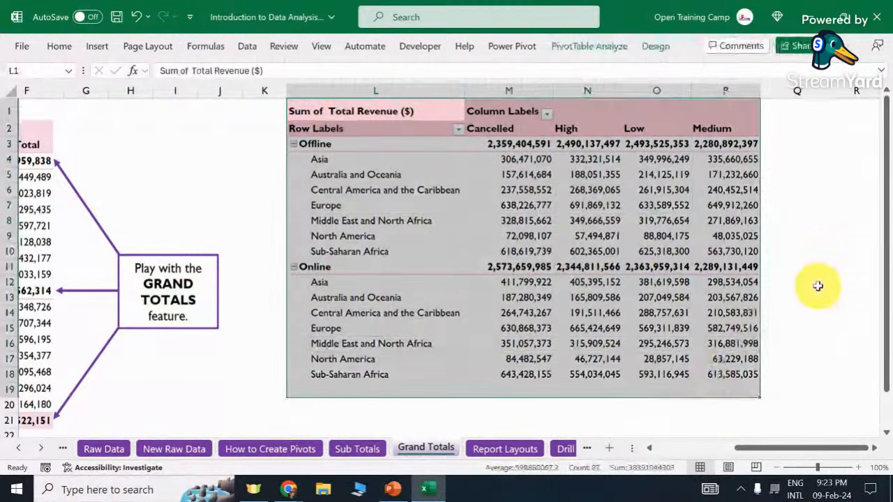
# Turn on the PivotTable's grand totals for both rows and columns, and select the Grand Total column and row to examine them.
pyautogui.click(678, 220)
pyautogui.click(658, 48)
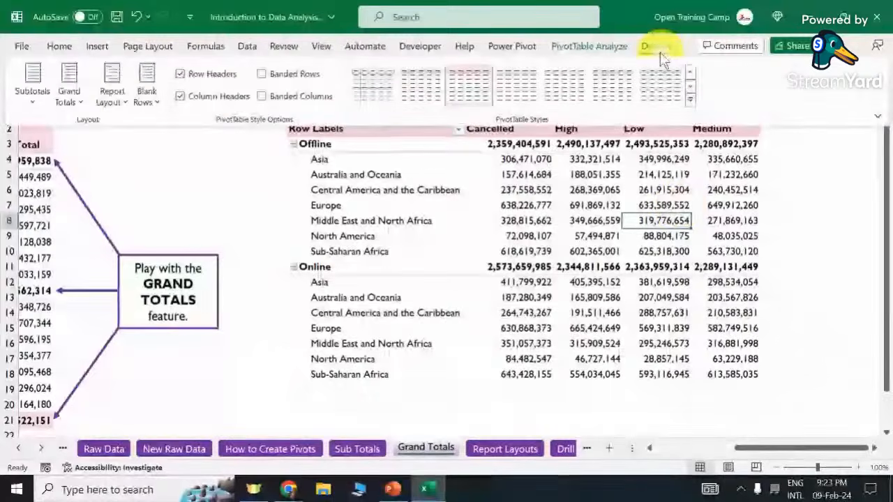
pyautogui.click(81, 105)
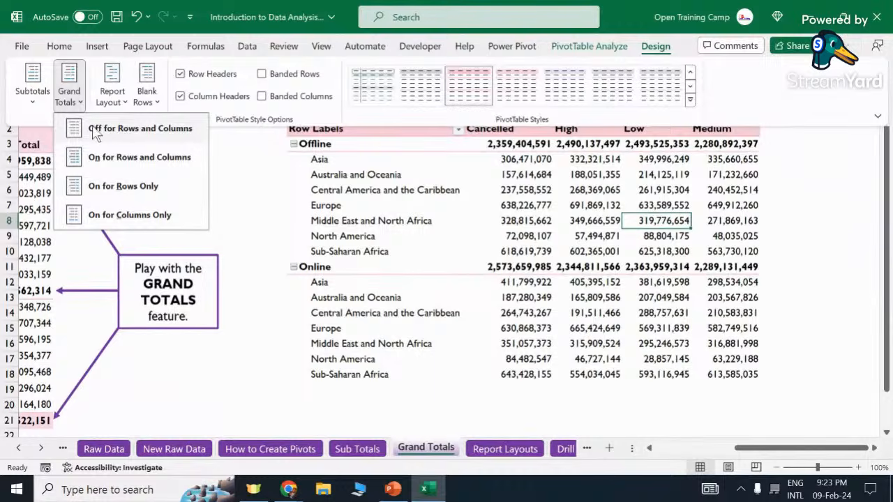
pyautogui.click(115, 157)
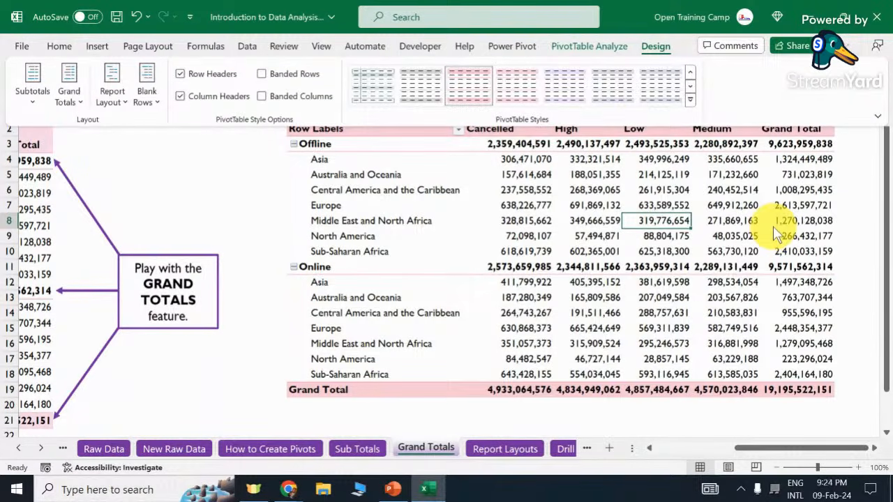
pyautogui.moveTo(772, 225)
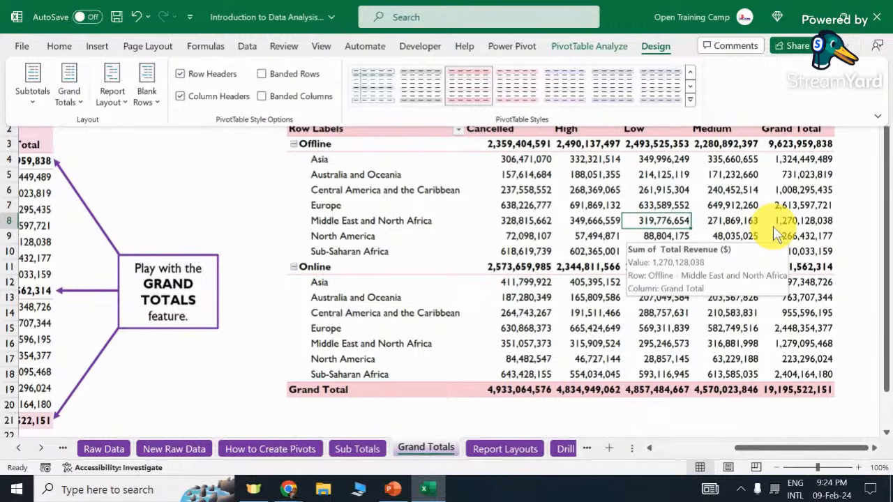
pyautogui.click(793, 171)
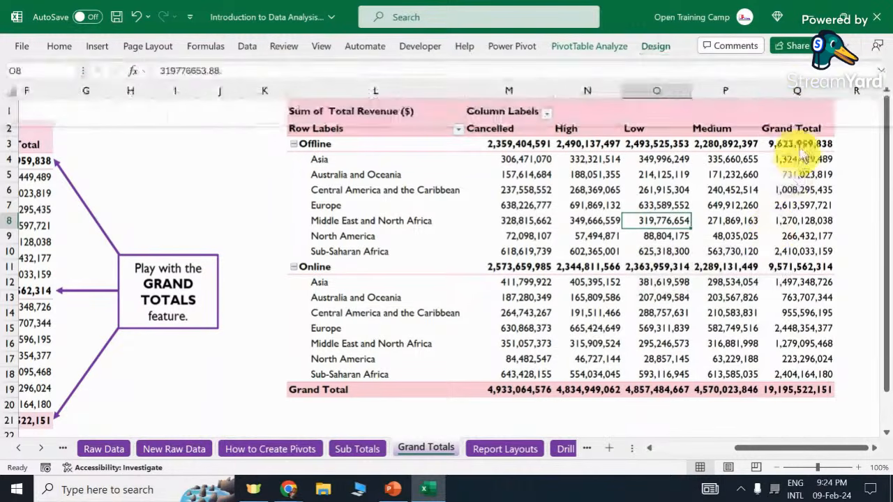
pyautogui.click(795, 90)
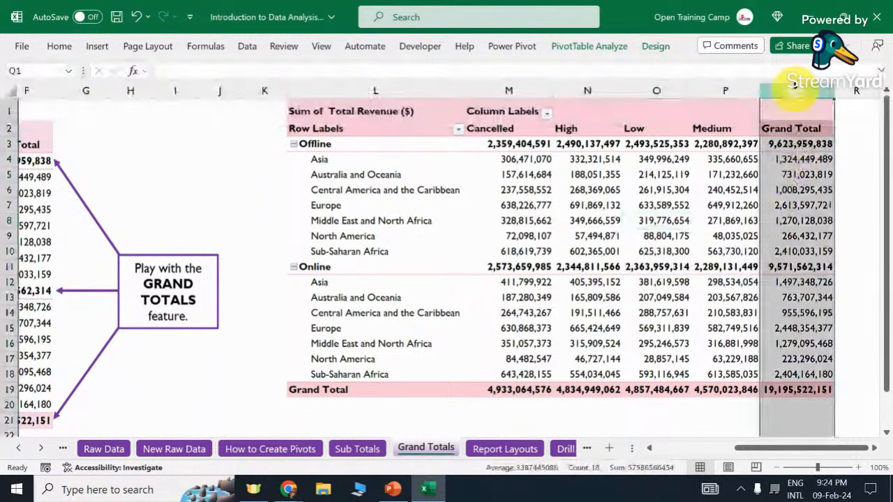
pyautogui.click(286, 389)
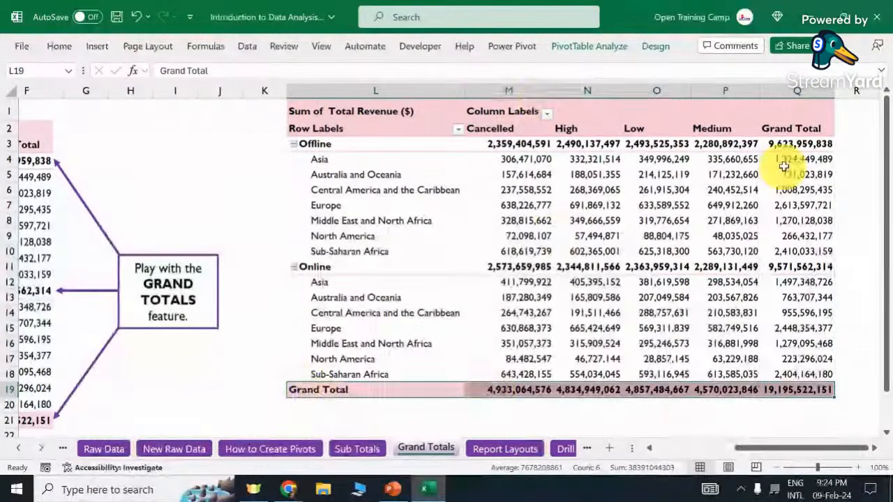
pyautogui.click(799, 89)
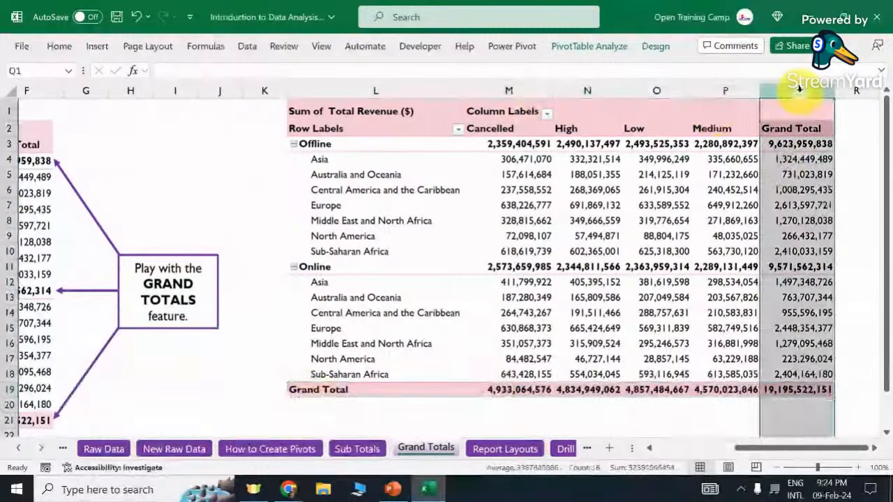
# Turn on the PivotTable's grand totals for rows only, and select the Asia rows and the Offline Asia grand total to examine them.
pyautogui.click(700, 187)
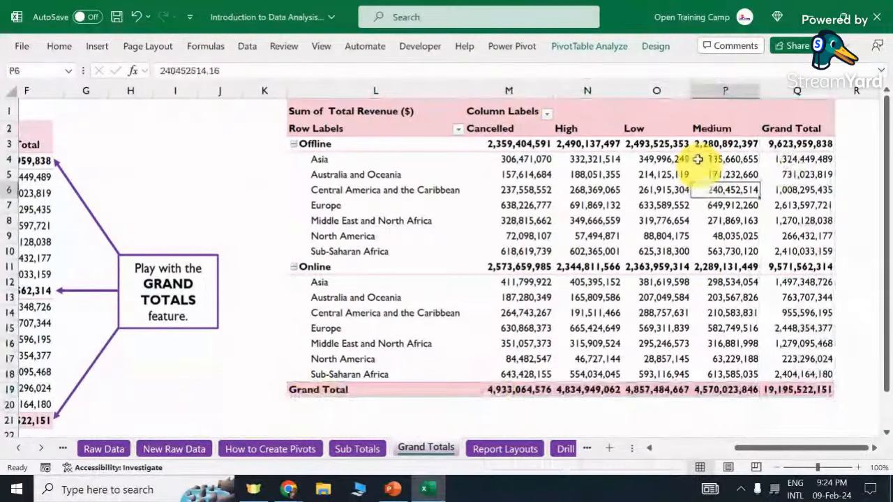
pyautogui.click(655, 46)
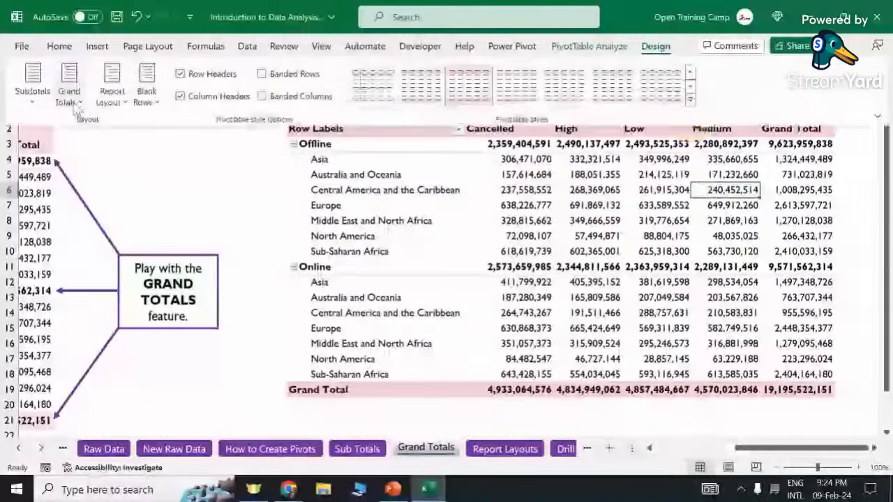
pyautogui.click(69, 84)
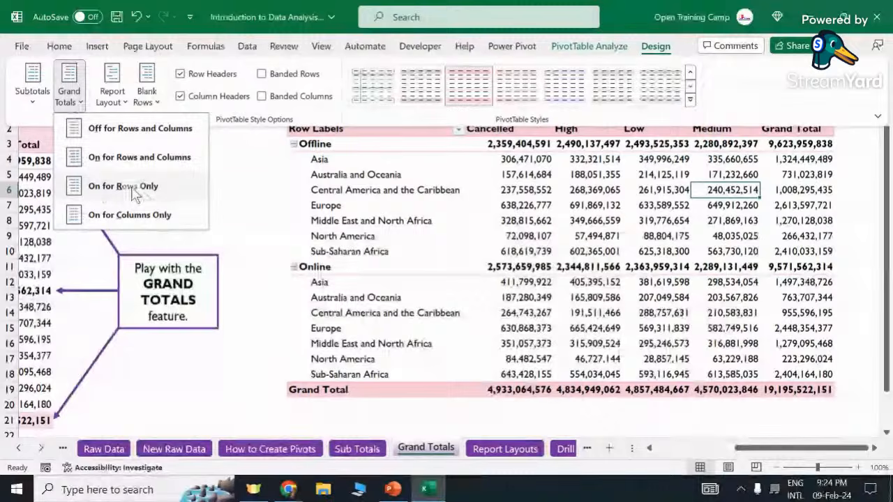
pyautogui.click(135, 194)
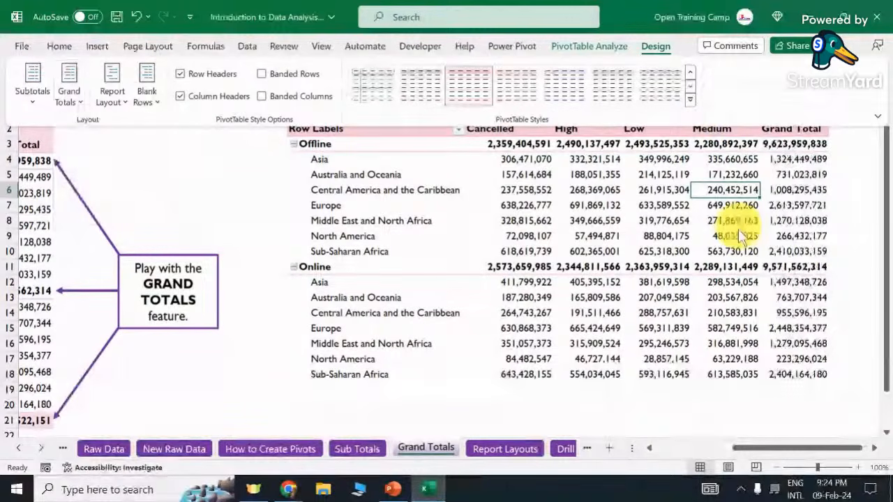
pyautogui.scroll(-1, 734, 258)
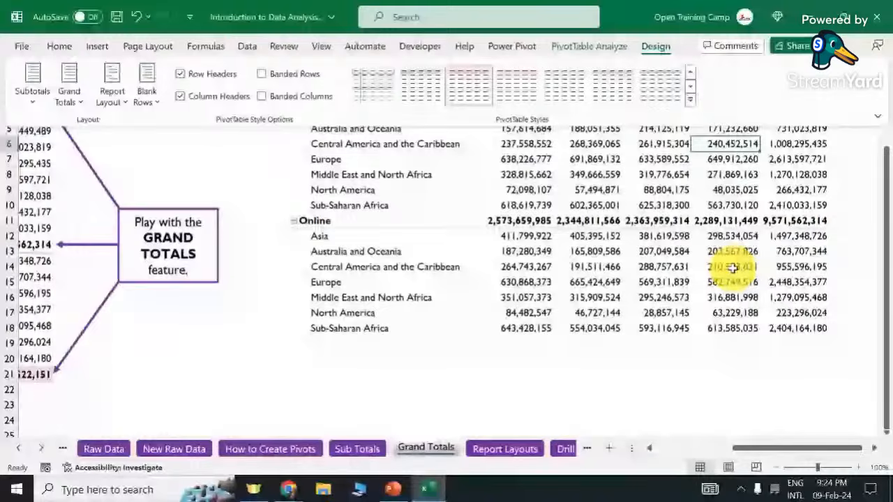
pyautogui.scroll(1, 732, 267)
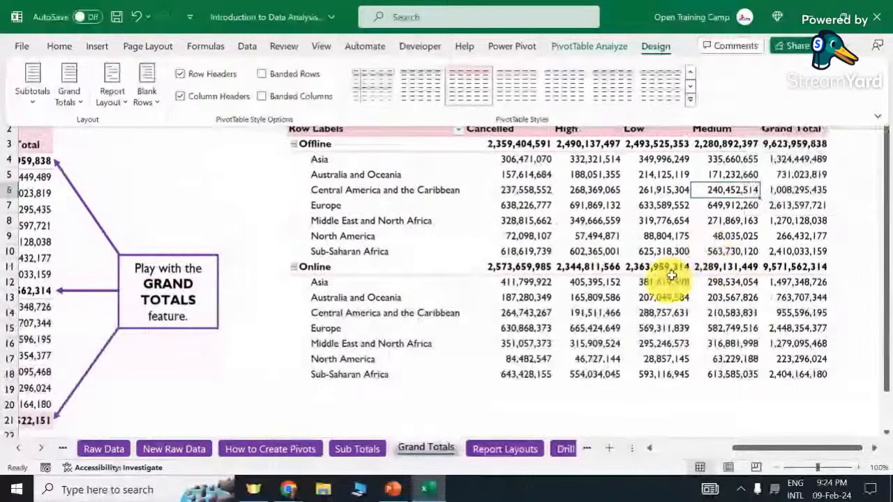
pyautogui.click(699, 205)
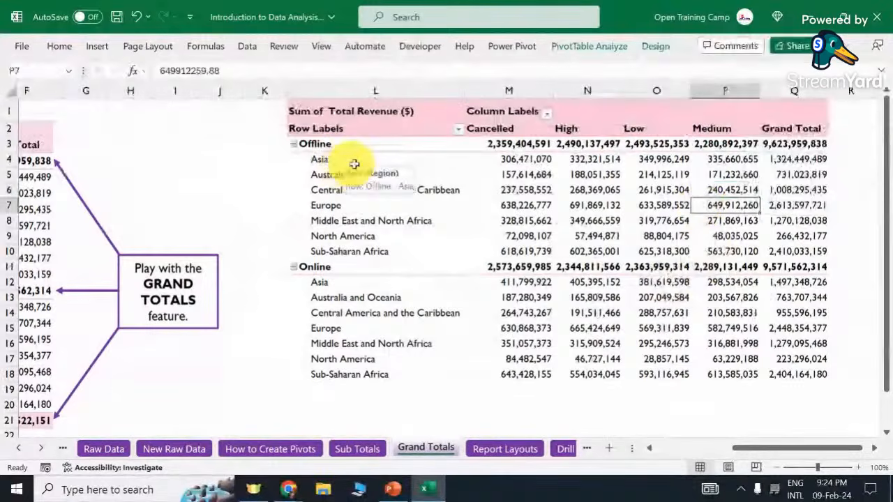
pyautogui.click(296, 162)
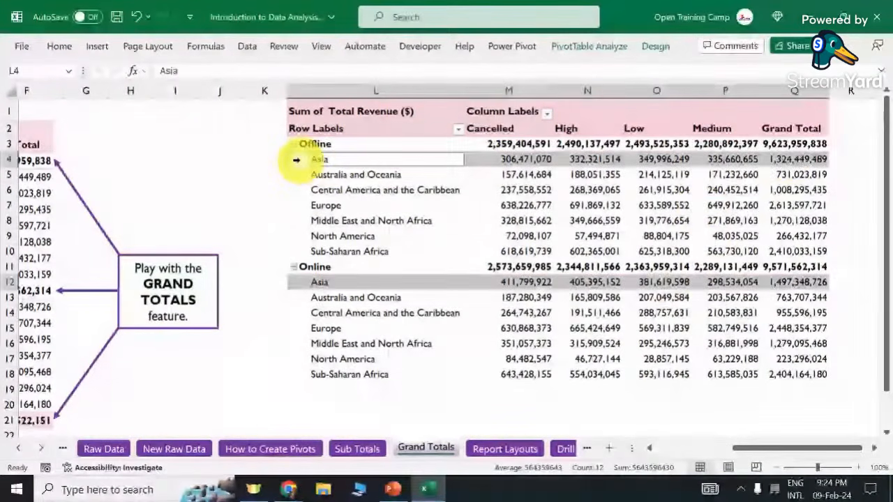
pyautogui.click(787, 159)
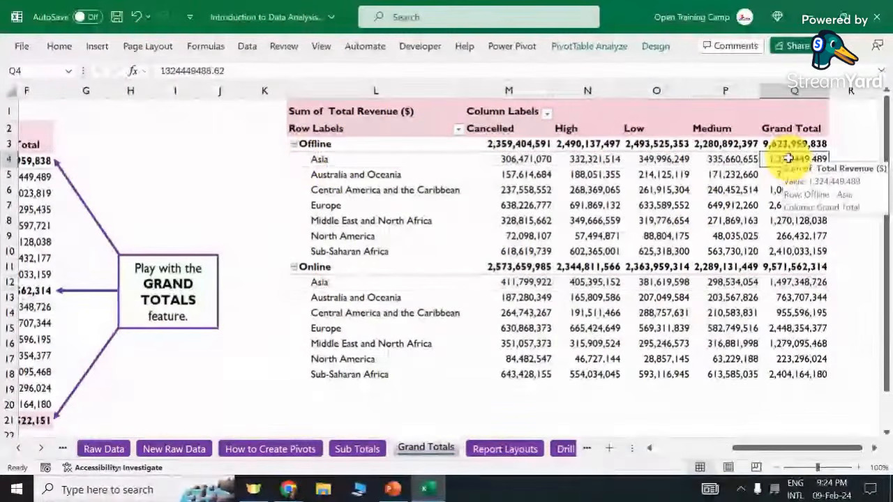
# Turn on the PivotTable's grand totals for columns only, and select the Grand Total row and the whole table to examine the layout.
pyautogui.click(666, 48)
pyautogui.click(81, 103)
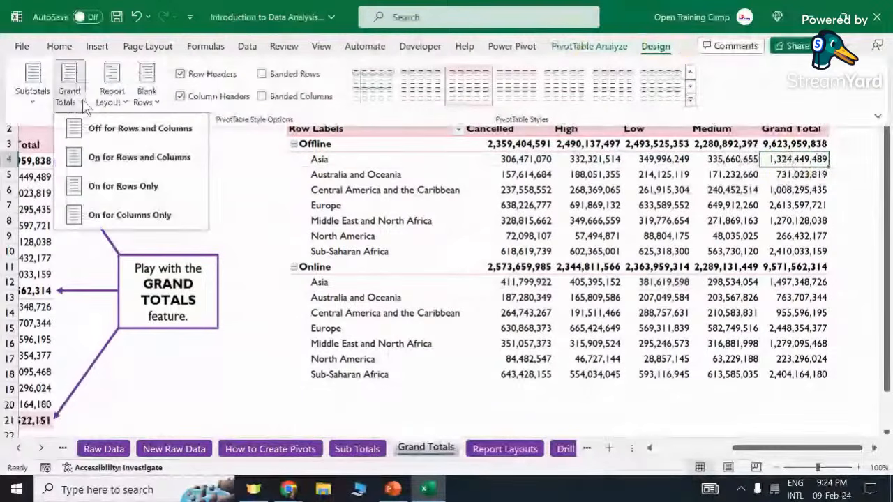
pyautogui.click(131, 216)
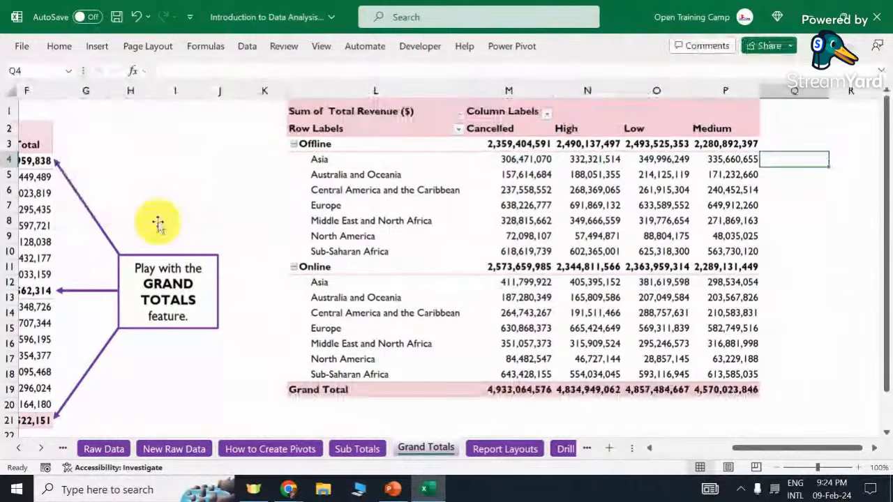
pyautogui.click(293, 390)
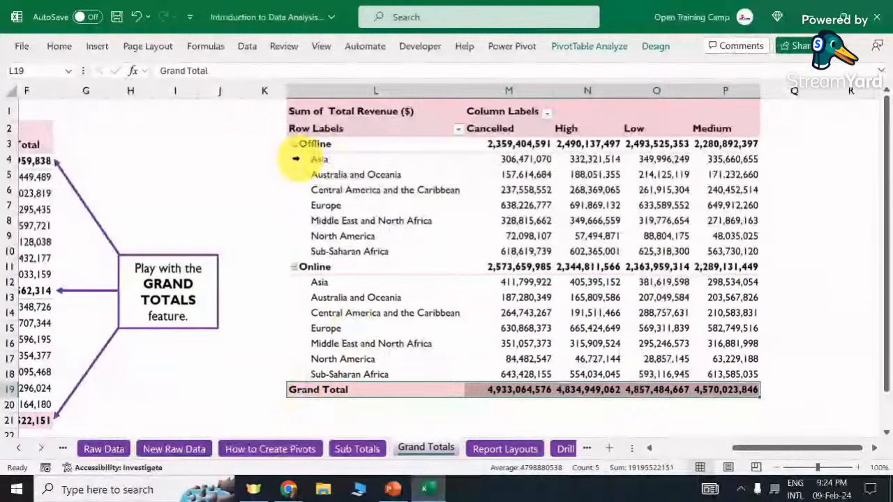
pyautogui.click(296, 159)
pyautogui.click(670, 192)
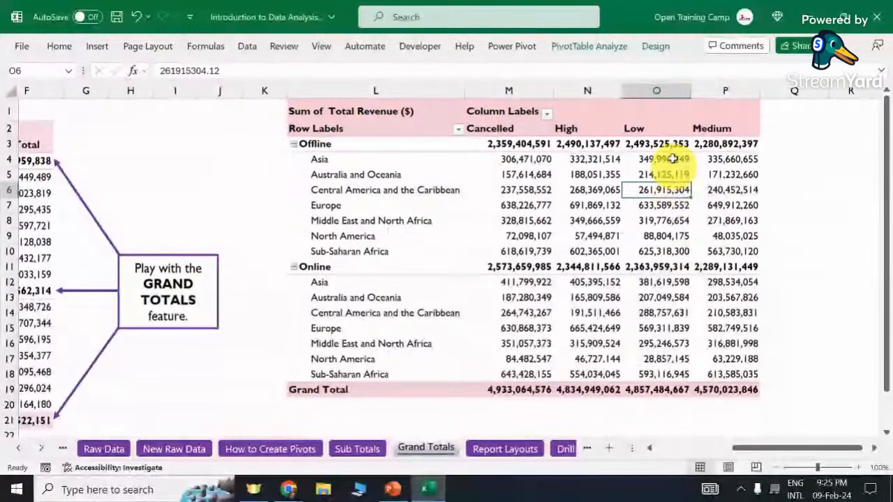
pyautogui.click(785, 219)
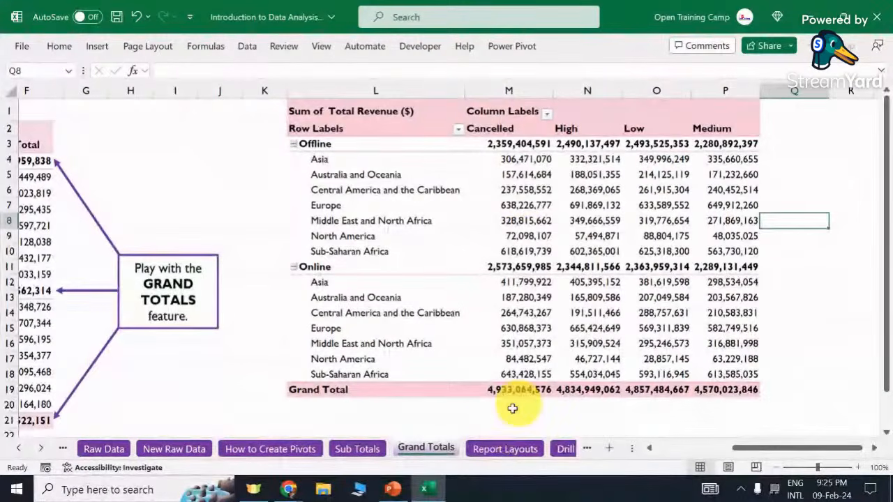
pyautogui.click(523, 195)
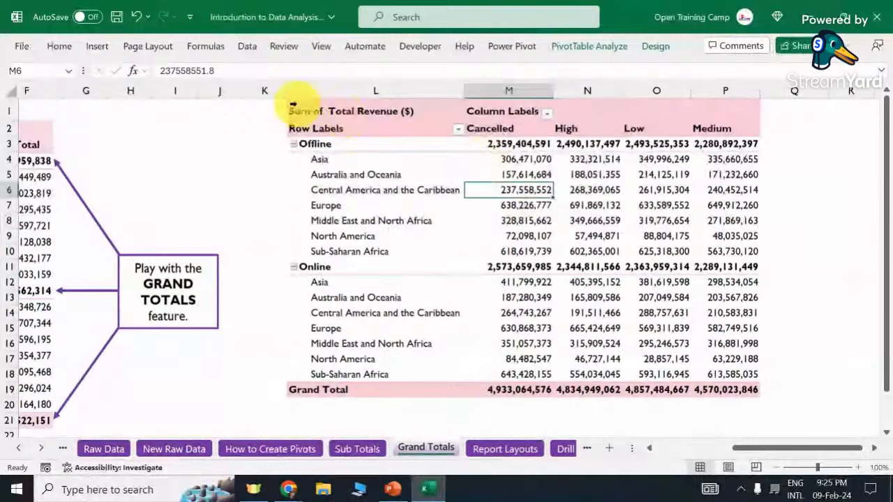
pyautogui.click(292, 103)
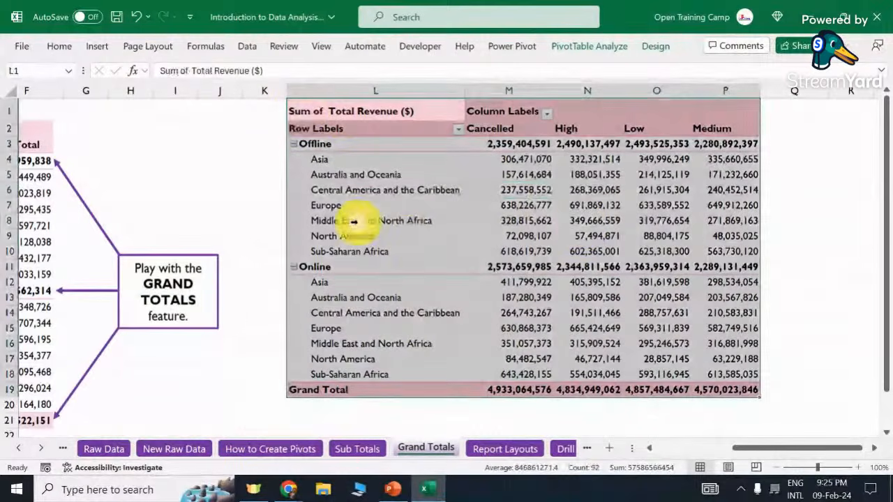
pyautogui.click(580, 224)
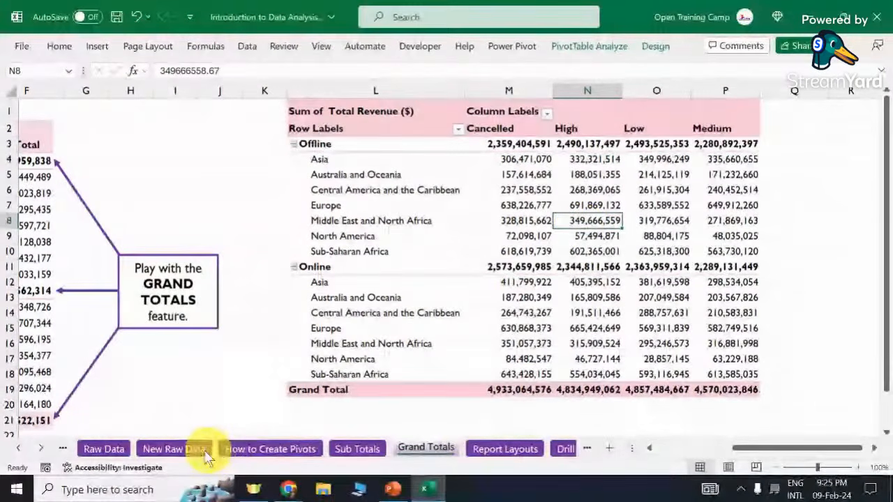
pyautogui.click(105, 448)
pyautogui.click(328, 250)
pyautogui.scroll(1, 352, 261)
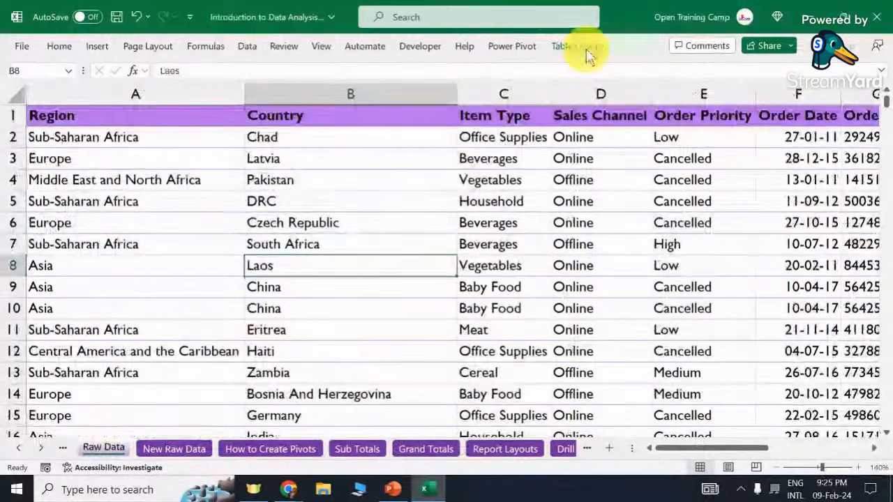
pyautogui.click(586, 48)
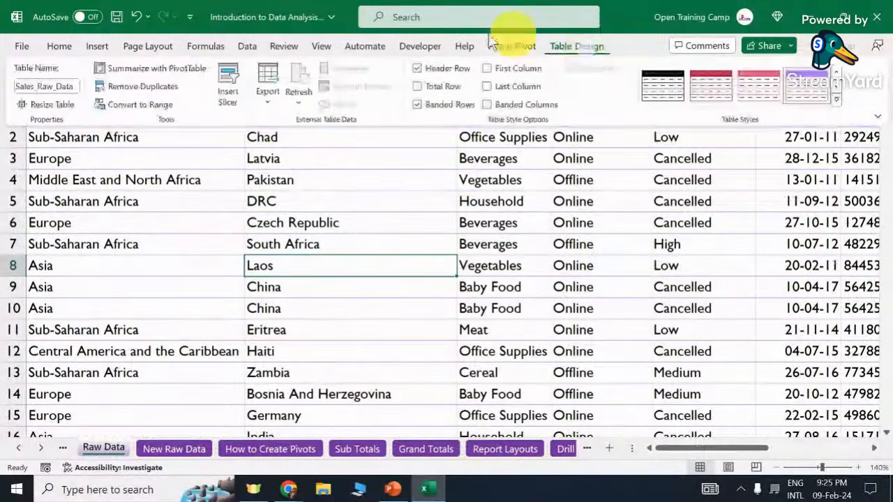
pyautogui.click(151, 67)
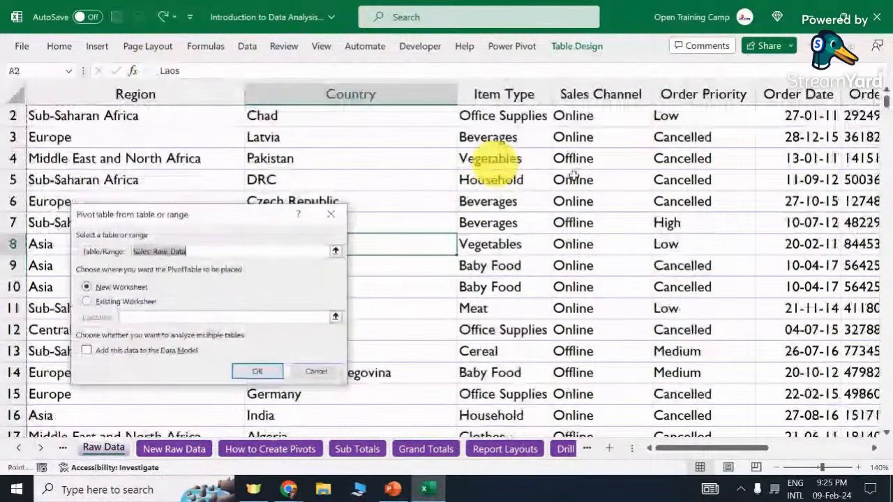
pyautogui.click(87, 301)
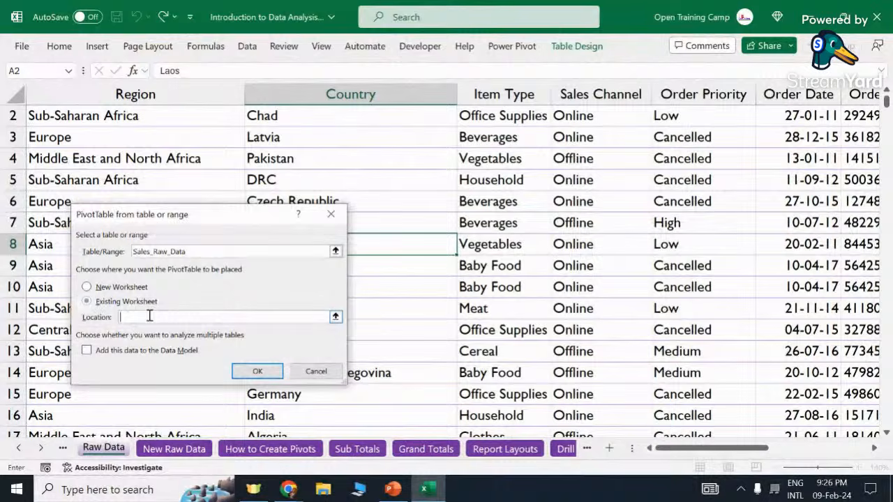
pyautogui.click(335, 317)
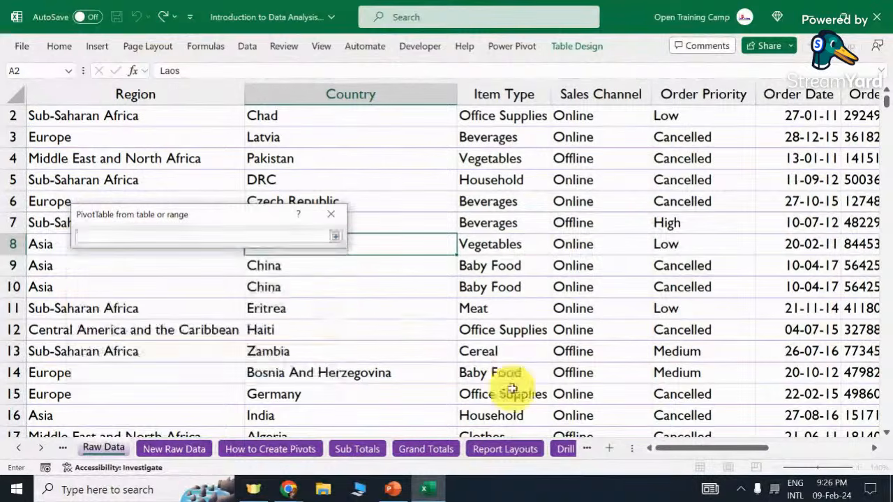
pyautogui.click(511, 449)
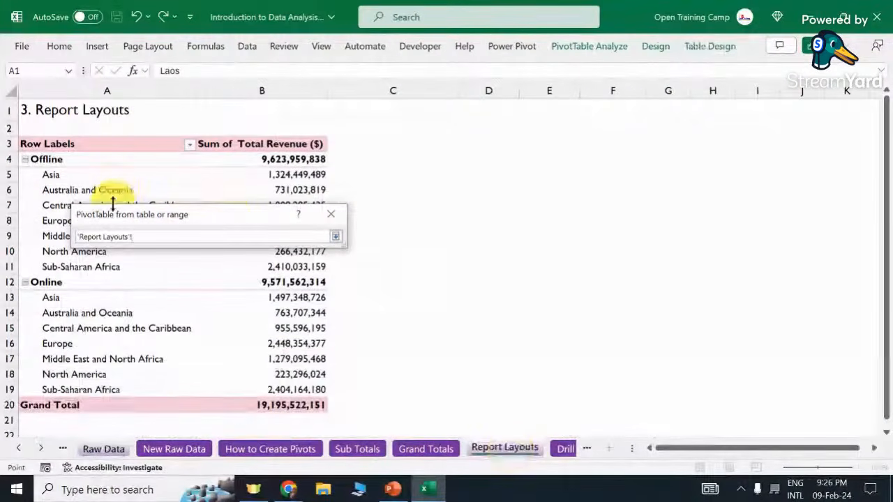
pyautogui.click(338, 220)
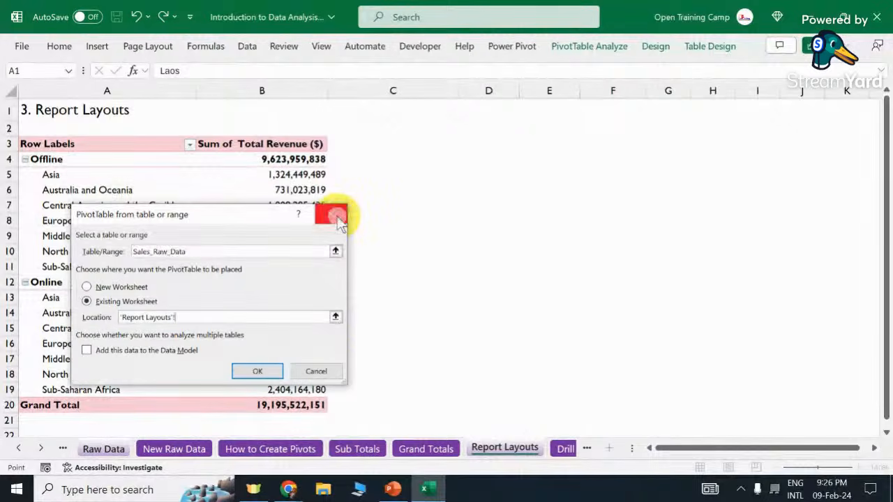
pyautogui.click(315, 375)
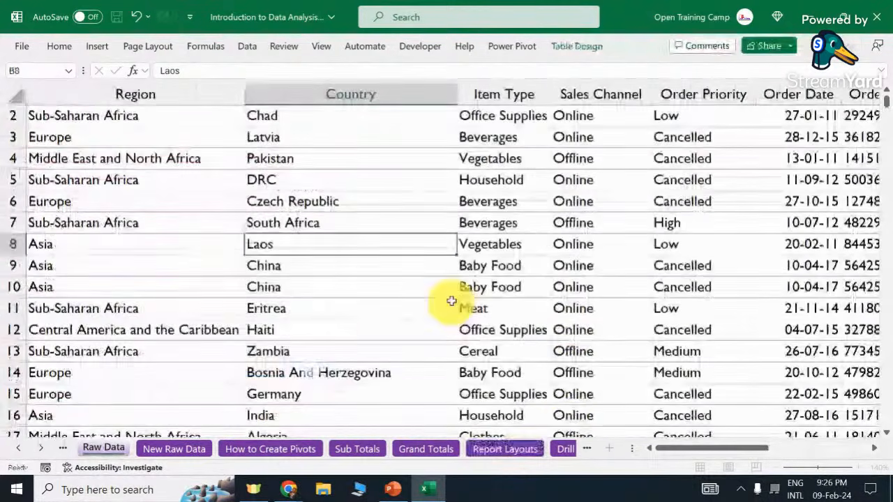
pyautogui.press('Down')
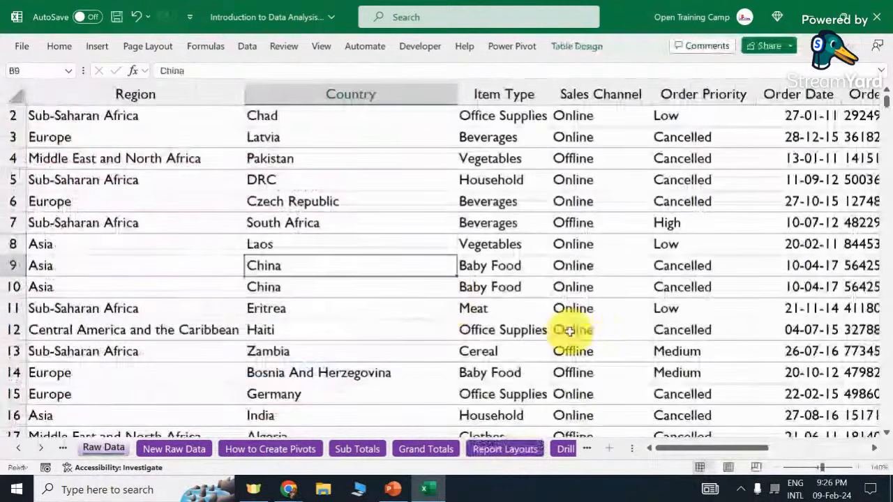
# Open the Report Layouts worksheet.
pyautogui.click(505, 449)
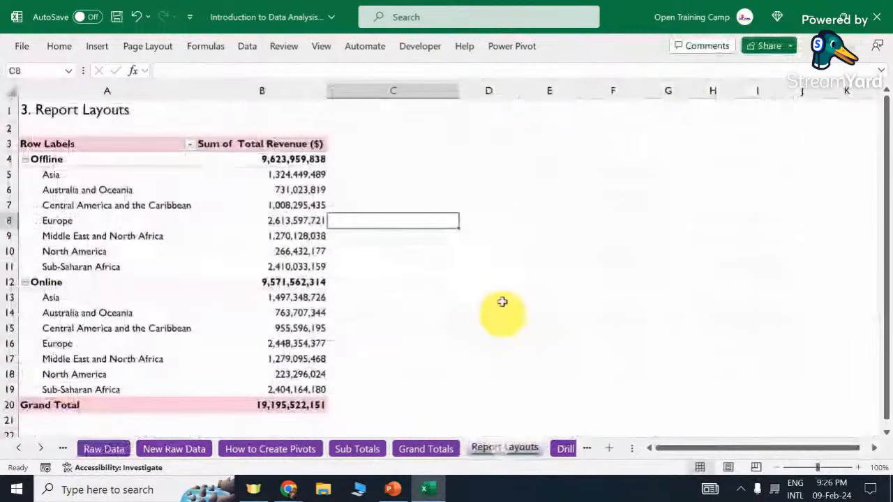
# Select the PivotTable on the Report Layouts sheet to examine it, and view its available report layout options.
pyautogui.click(293, 202)
pyautogui.moveTo(122, 147); pyautogui.dragTo(299, 392)
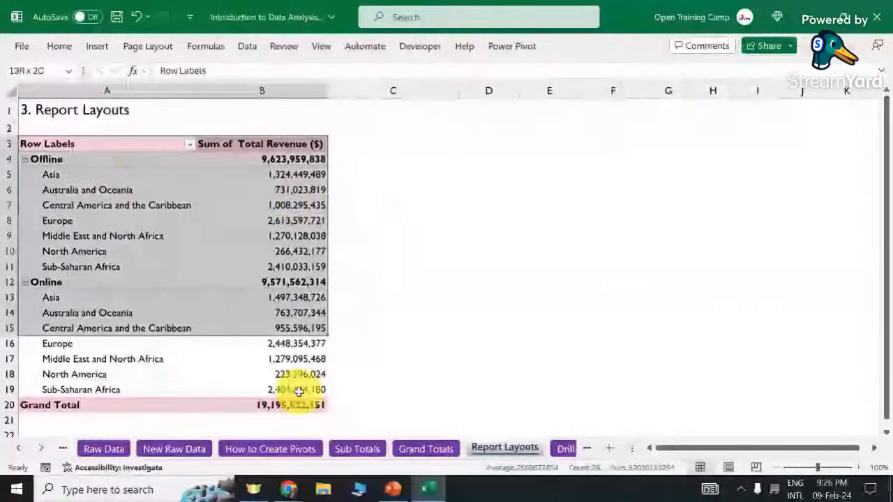
pyautogui.click(355, 298)
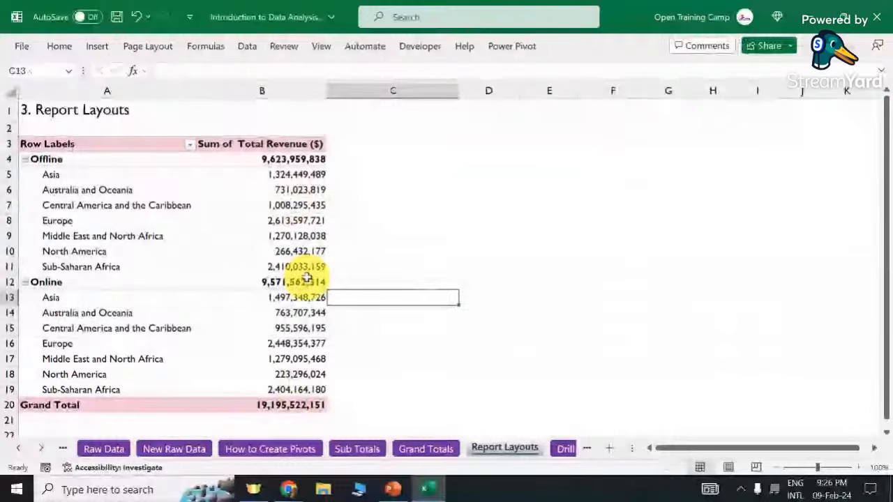
pyautogui.click(106, 207)
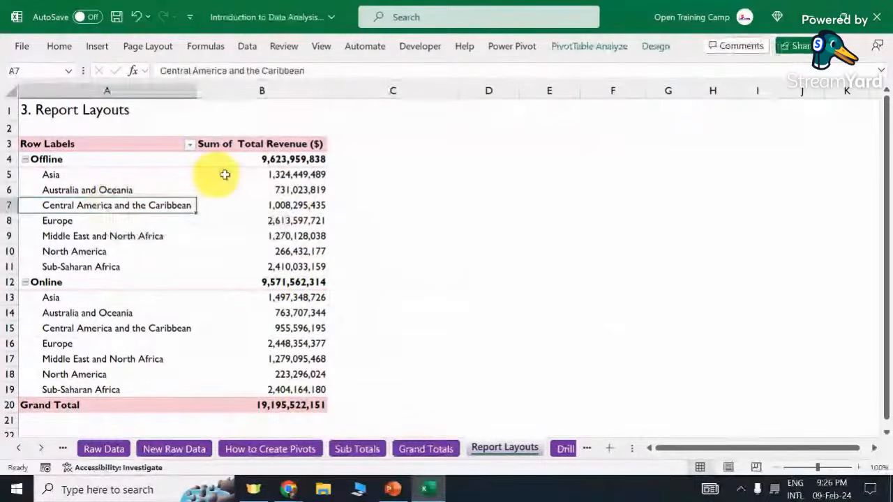
pyautogui.click(664, 50)
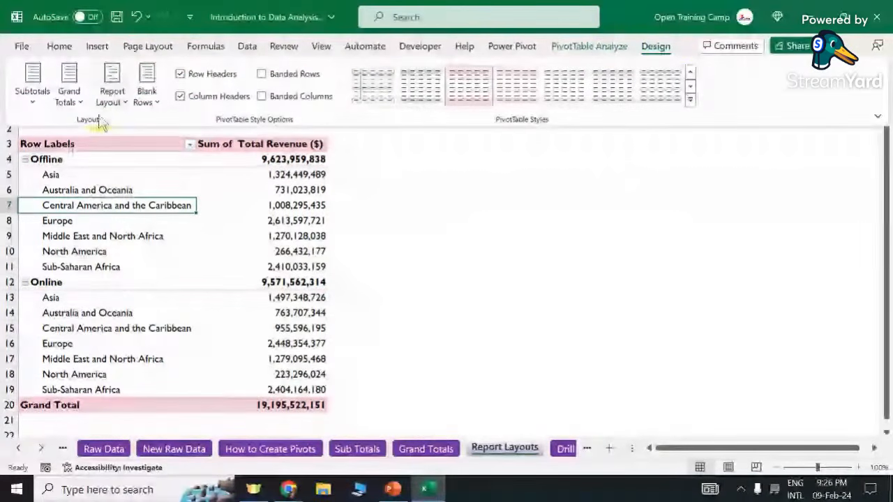
pyautogui.click(126, 108)
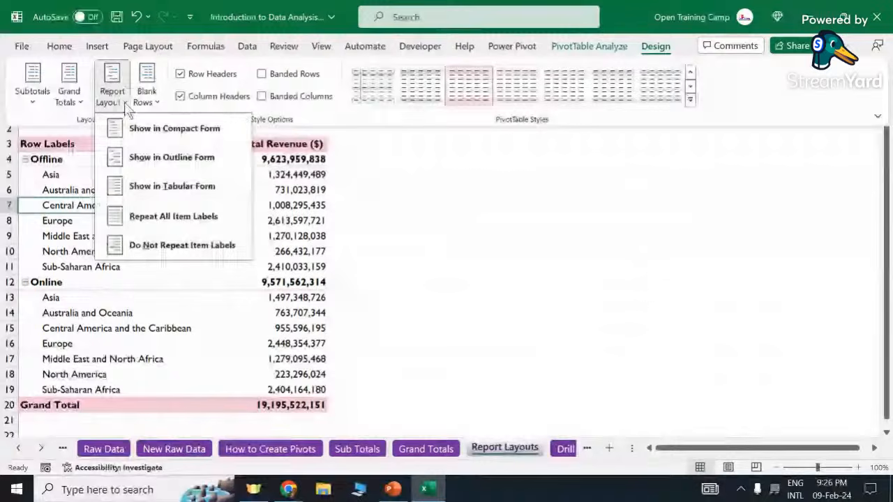
pyautogui.click(126, 108)
pyautogui.click(71, 194)
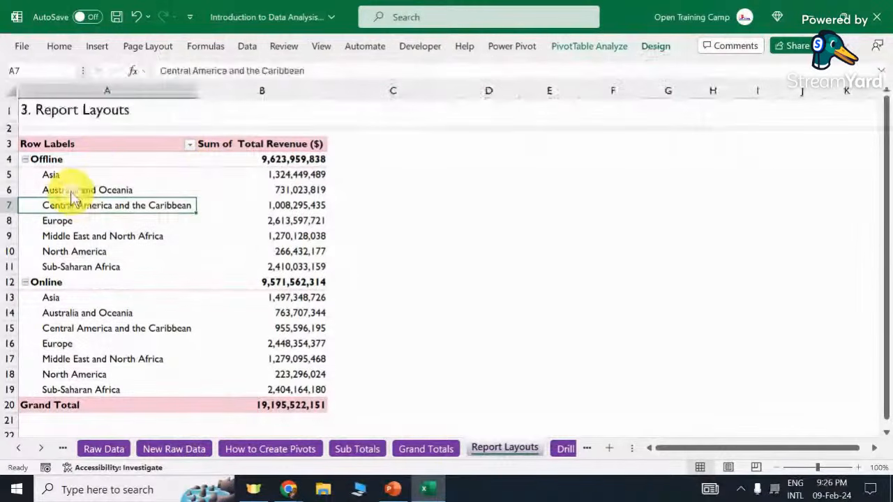
# Select the region labels and the Offline and Online sales channel labels to examine the compact layout.
pyautogui.click(100, 170)
pyautogui.click(82, 185)
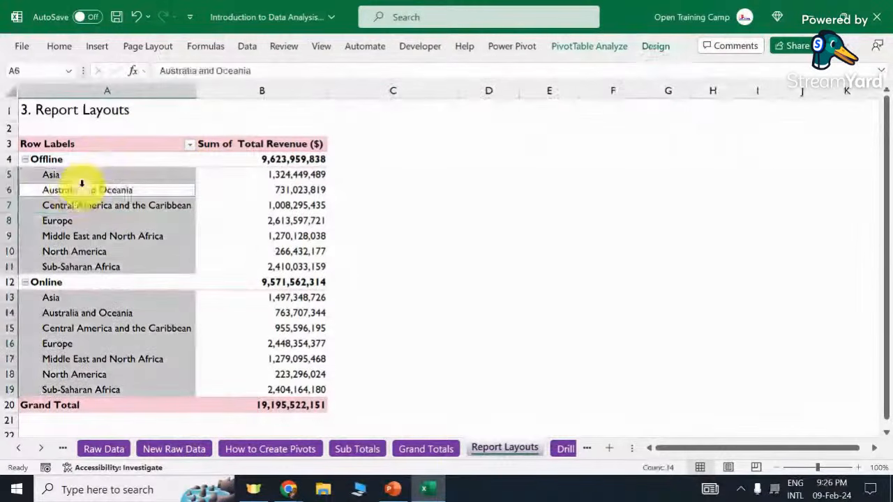
pyautogui.click(52, 157)
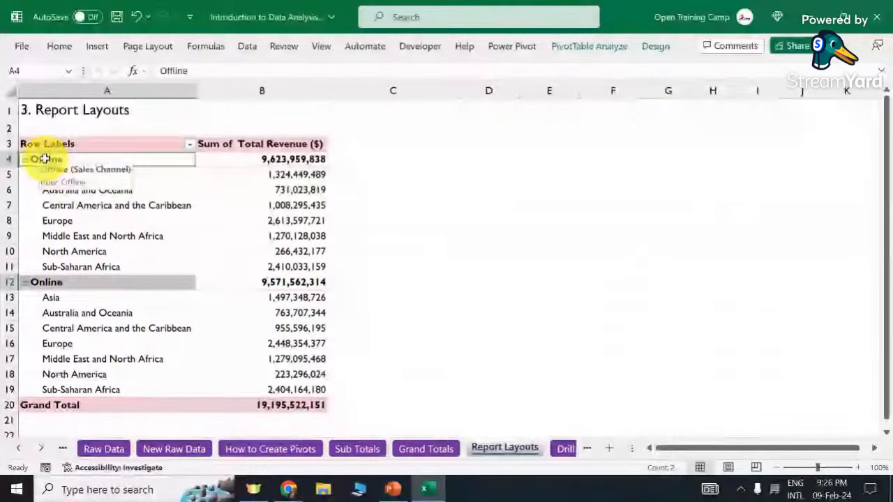
pyautogui.click(278, 235)
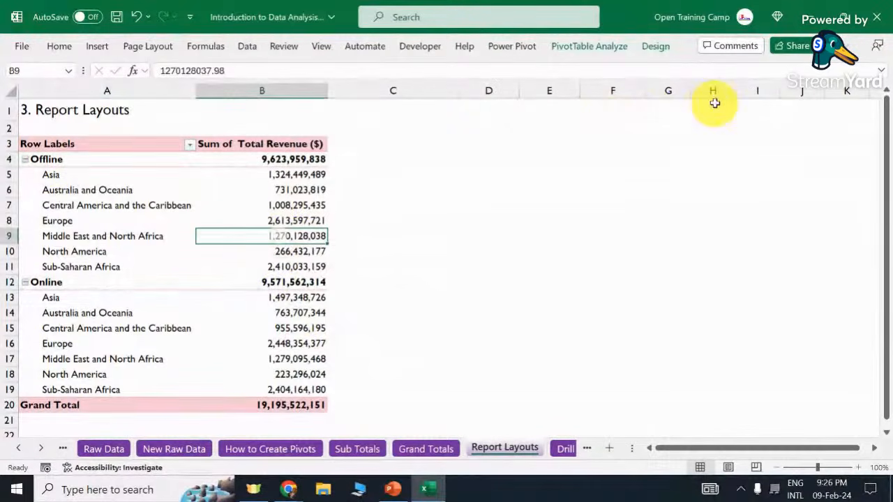
# Display the PivotTable Fields list and place it beside the PivotTable, clear of the data.
pyautogui.click(601, 53)
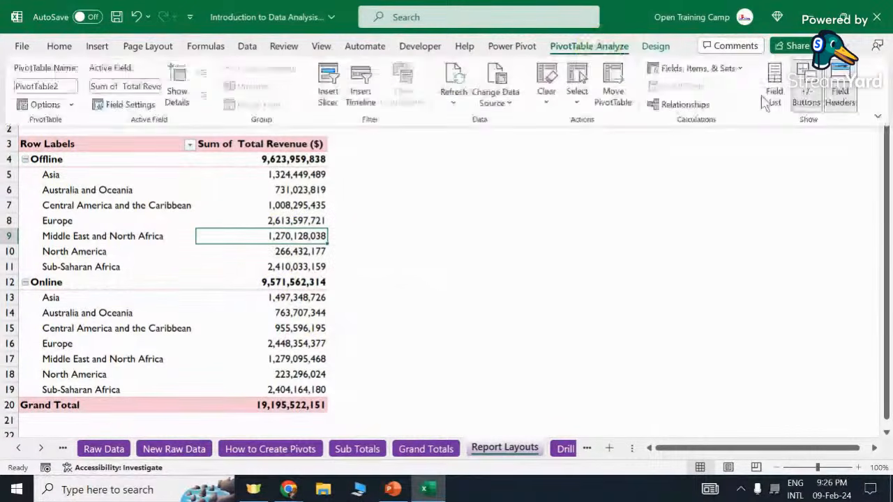
pyautogui.click(771, 92)
pyautogui.moveTo(404, 115); pyautogui.dragTo(740, 61)
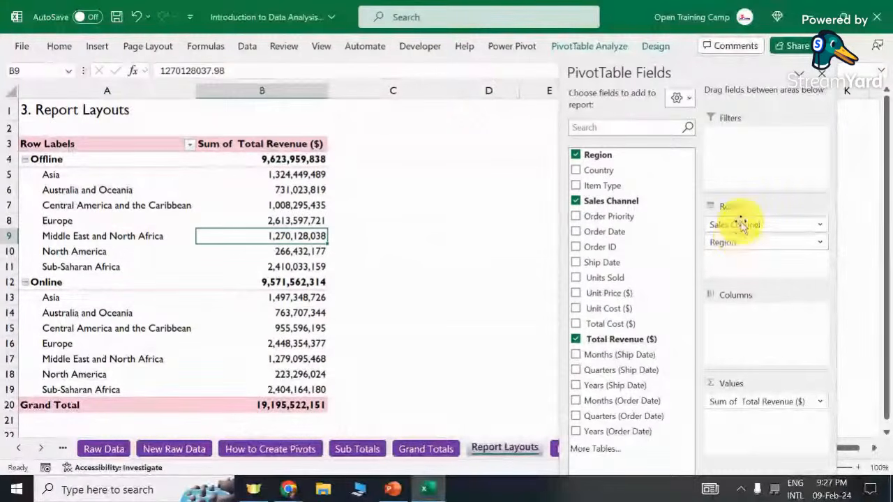
# Show the PivotTable's report layout in Outline Form.
pyautogui.click(115, 190)
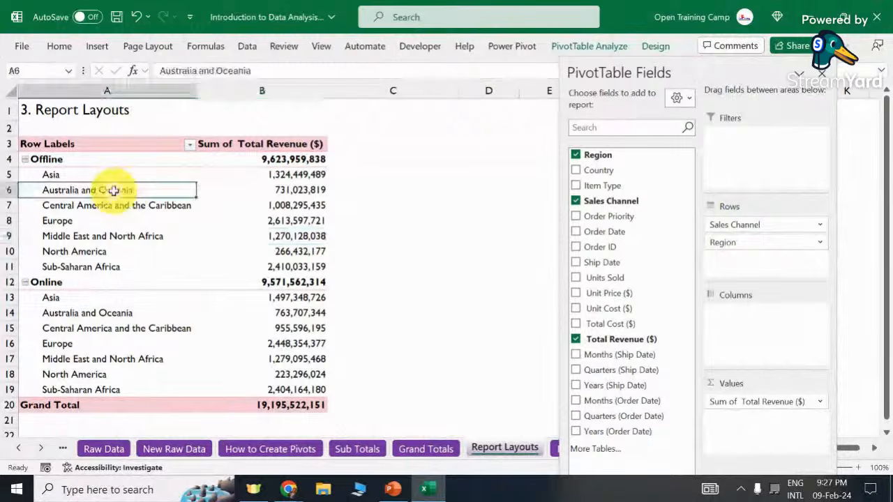
pyautogui.click(656, 46)
pyautogui.click(111, 94)
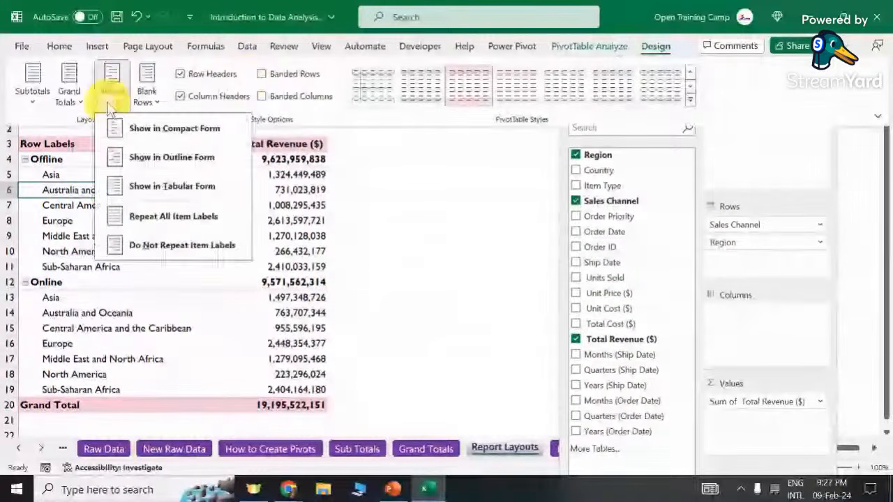
pyautogui.click(173, 159)
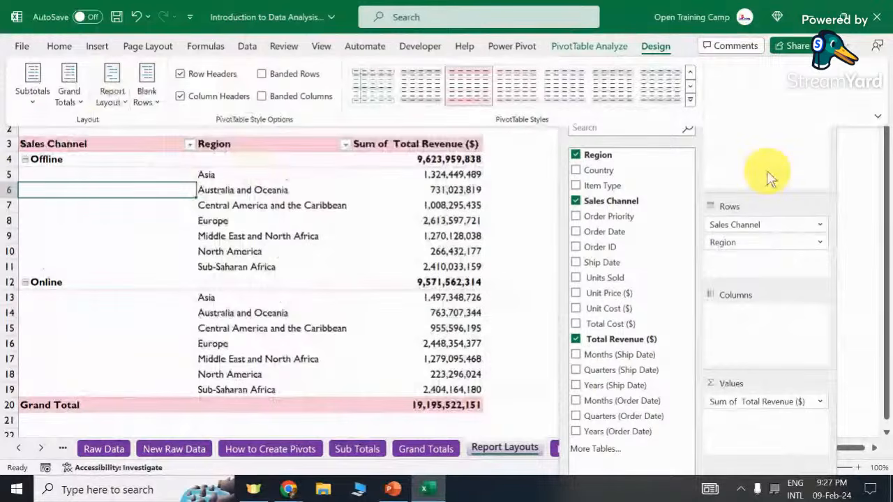
# Select the Offline label, the Asia rows and the Sales Channel column to examine the outline layout.
pyautogui.click(587, 204)
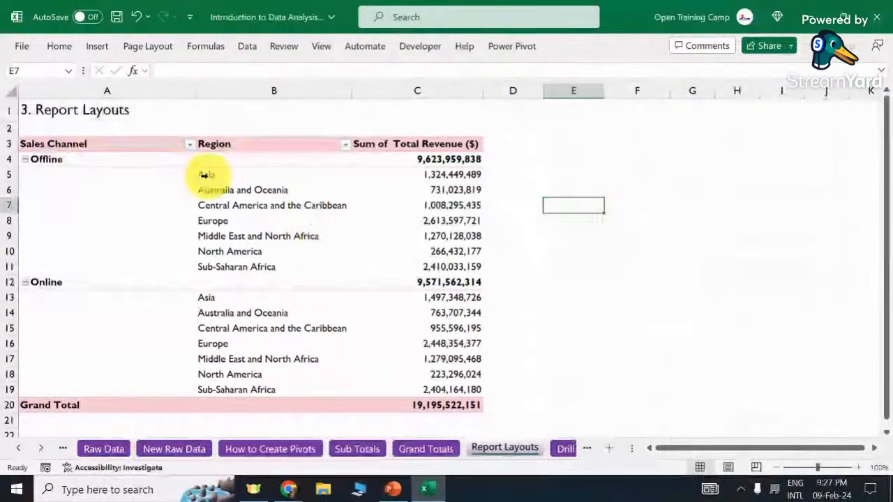
pyautogui.click(48, 160)
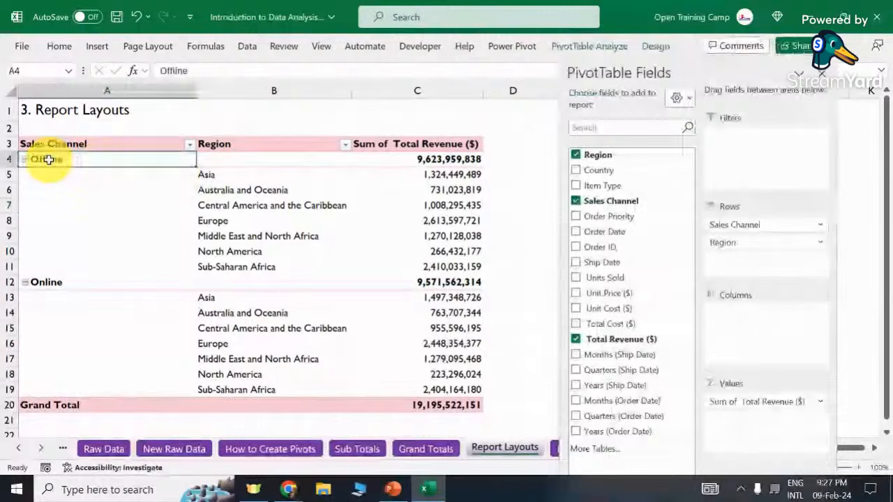
pyautogui.click(212, 175)
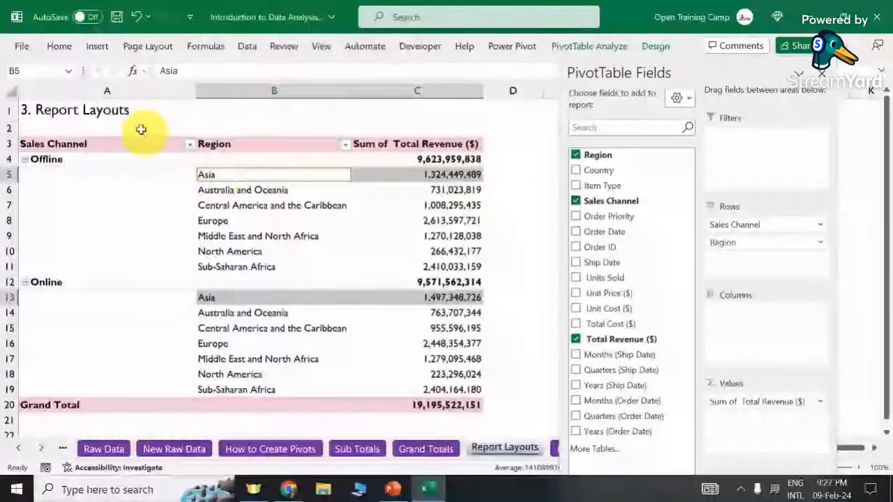
pyautogui.click(120, 89)
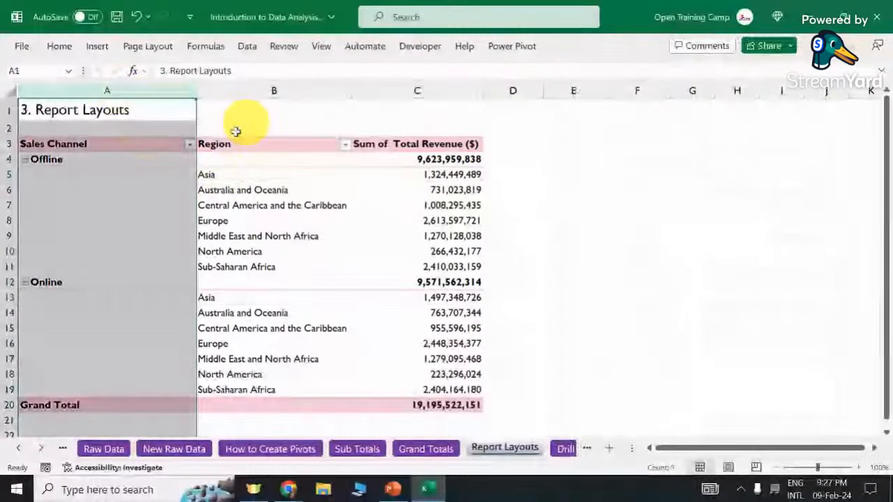
# View the report layout options without changing them, and select the Region labels and the revenue column to examine the separate columns.
pyautogui.click(251, 190)
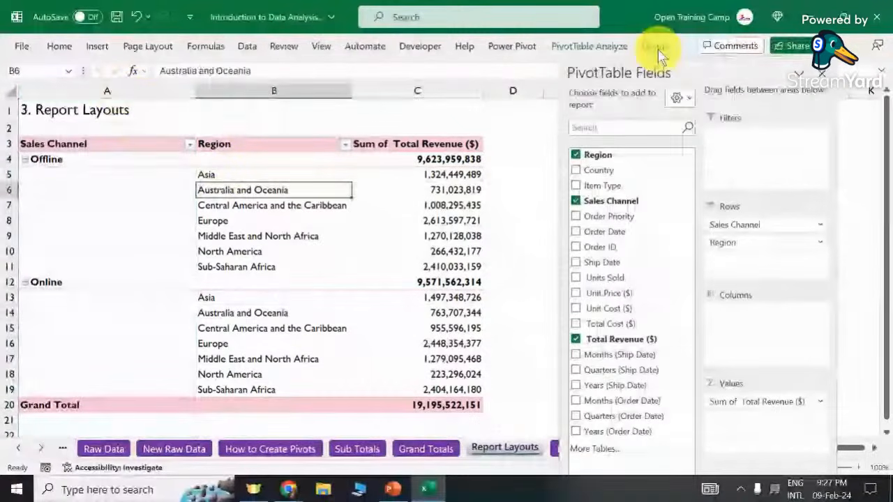
pyautogui.click(656, 46)
pyautogui.click(112, 97)
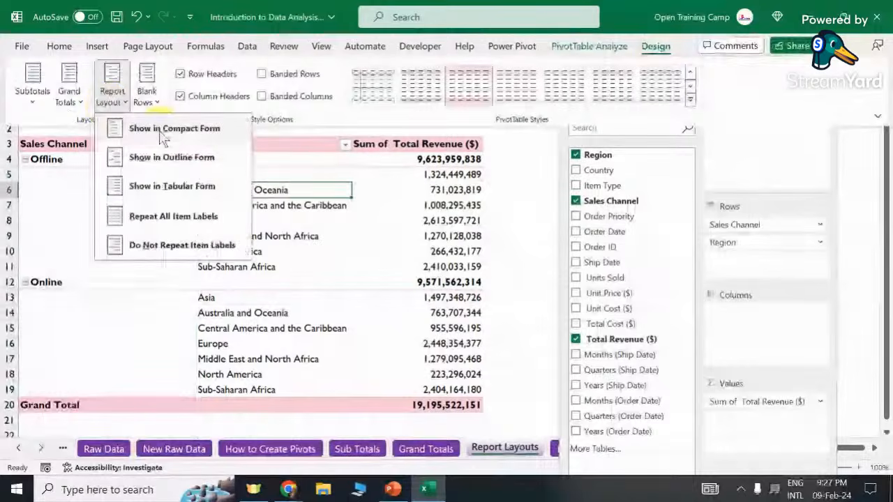
pyautogui.click(130, 134)
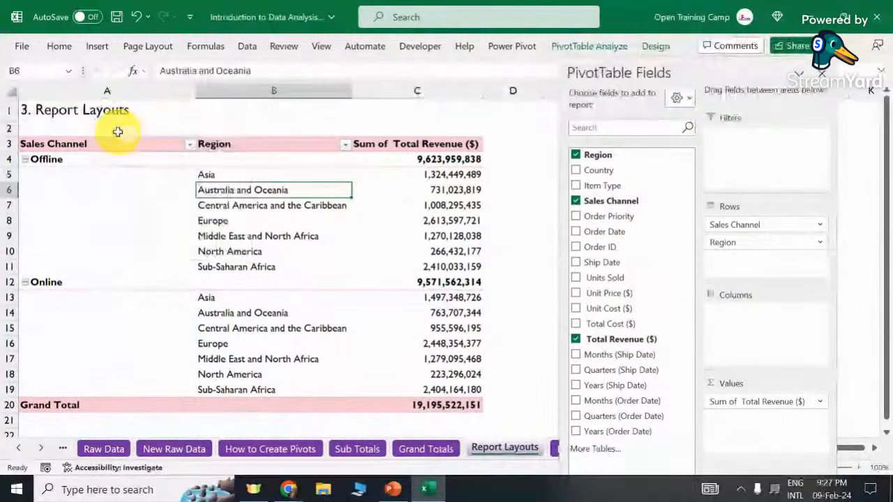
pyautogui.click(275, 138)
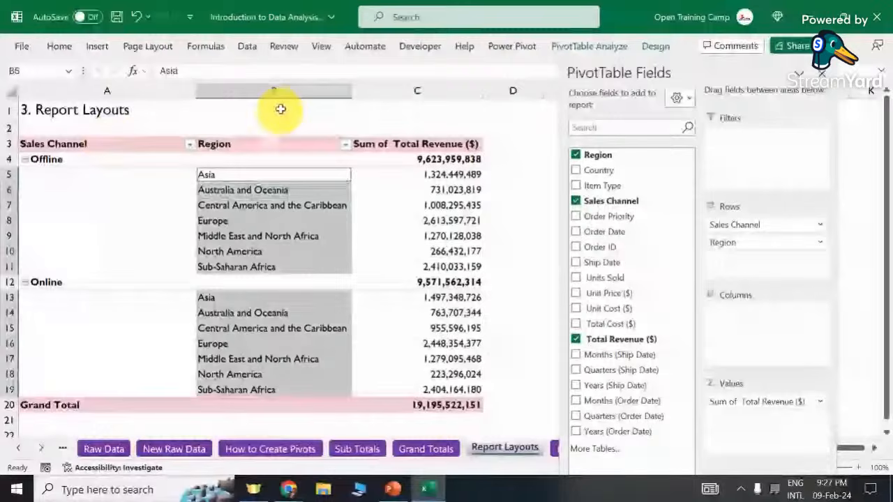
pyautogui.moveTo(104, 90); pyautogui.dragTo(417, 91)
pyautogui.click(417, 89)
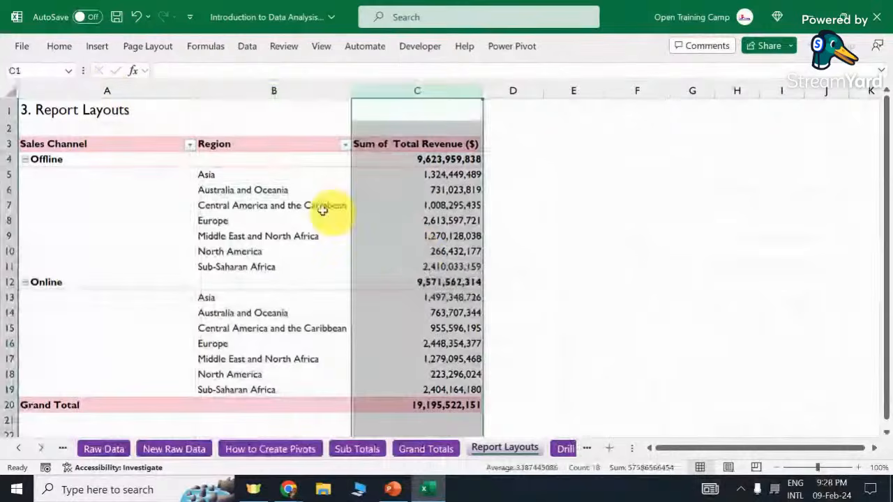
# Switch the PivotTable's report layout to Compact Form, and select the Offline region labels to examine it.
pyautogui.click(259, 202)
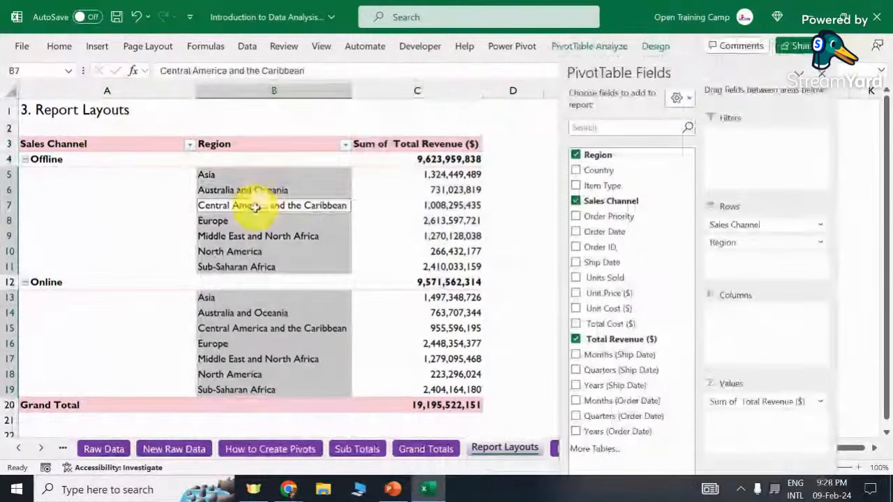
pyautogui.click(255, 206)
pyautogui.click(656, 46)
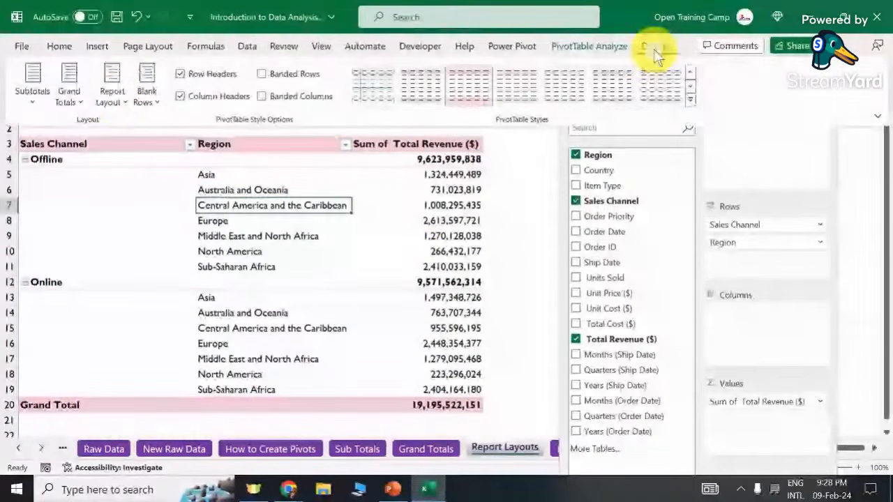
pyautogui.click(114, 97)
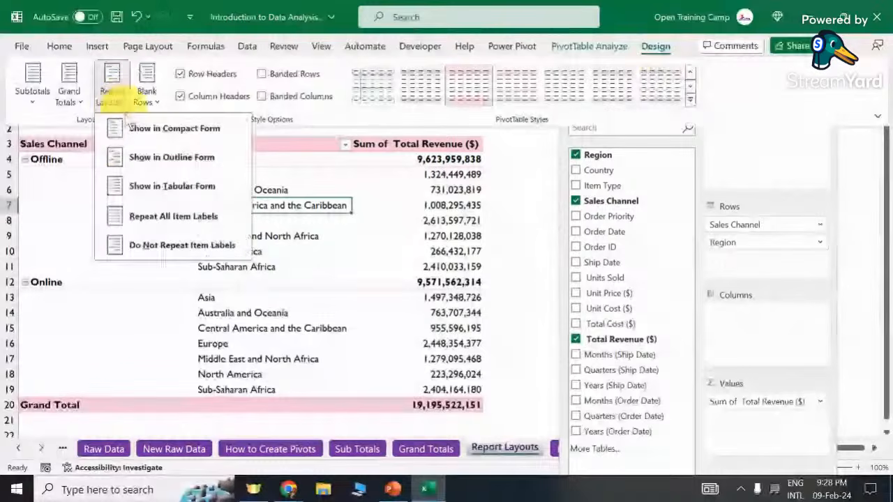
pyautogui.click(154, 130)
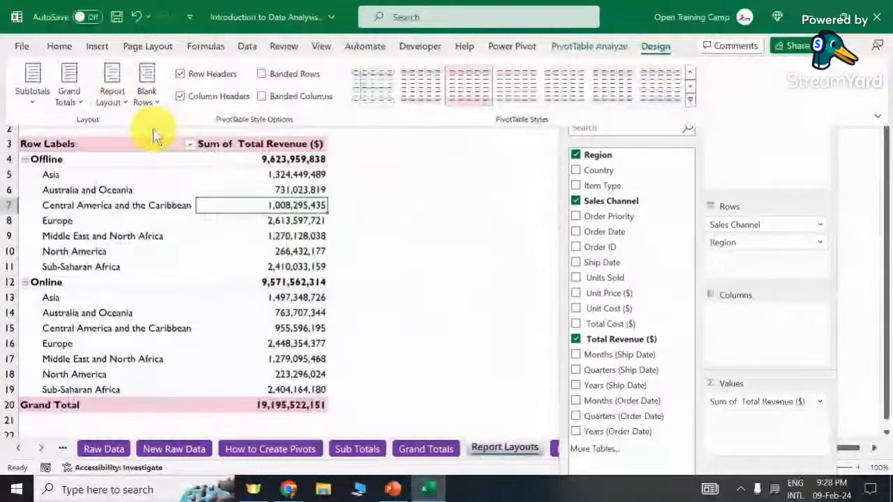
pyautogui.click(68, 192)
pyautogui.click(72, 176)
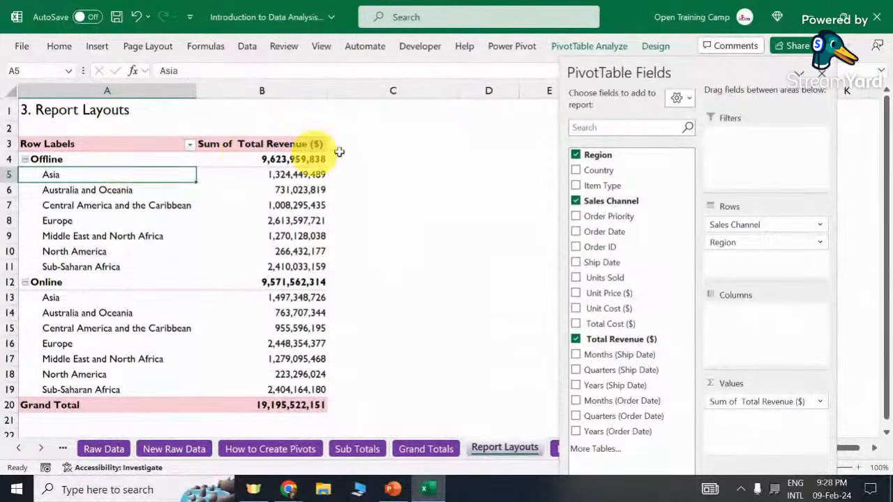
# Show the PivotTable's report layout in Tabular Form.
pyautogui.click(108, 191)
pyautogui.click(655, 46)
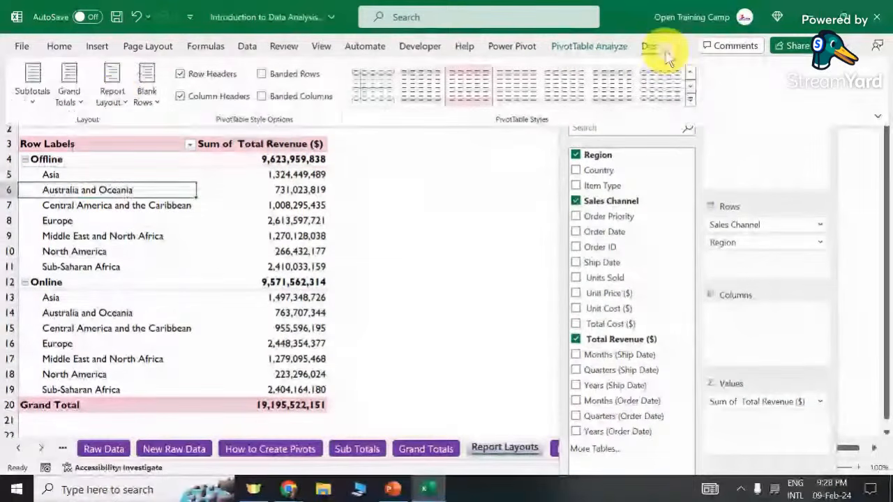
pyautogui.click(115, 99)
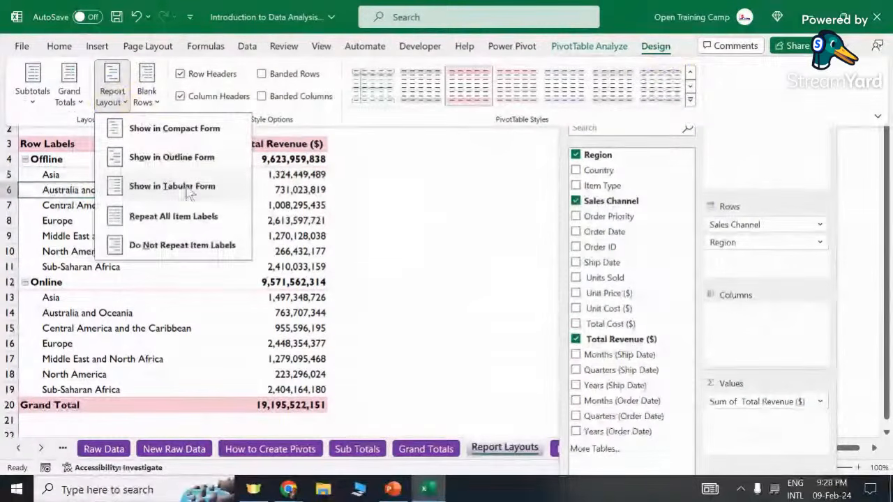
pyautogui.click(149, 193)
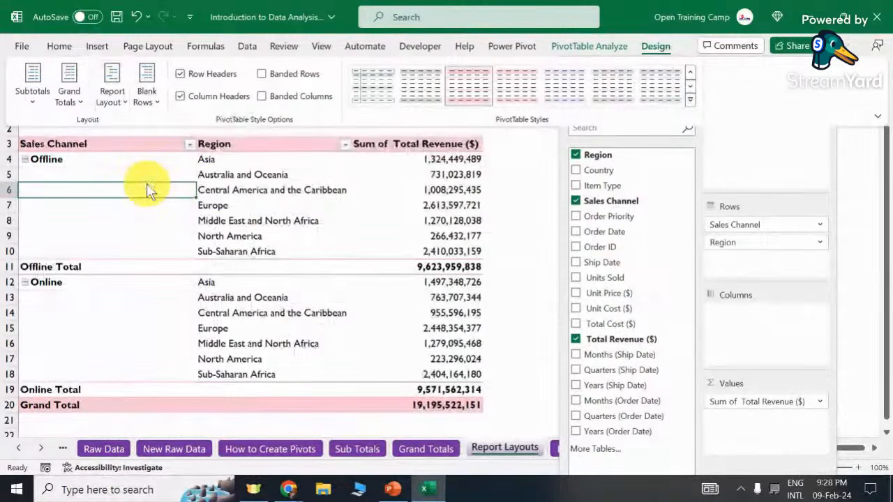
# Review the report layout options again without choosing one, and return to the Central America and the Caribbean cell under Offline.
pyautogui.click(267, 189)
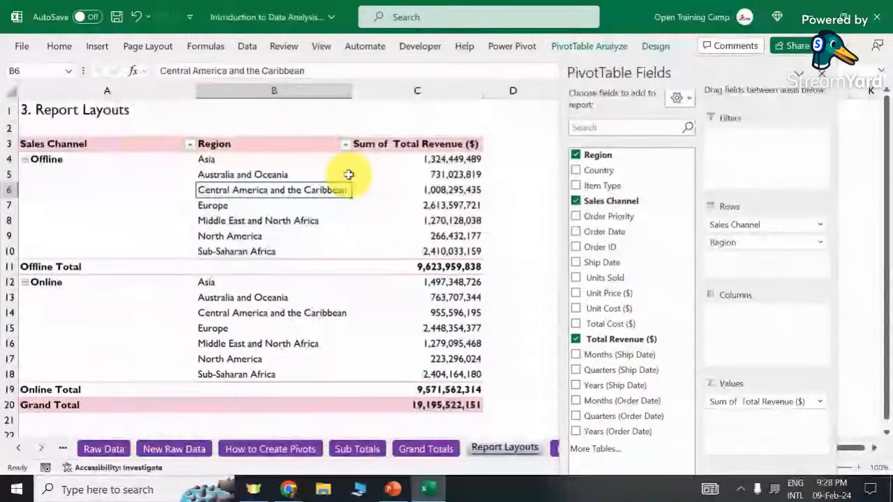
pyautogui.click(655, 46)
pyautogui.click(113, 85)
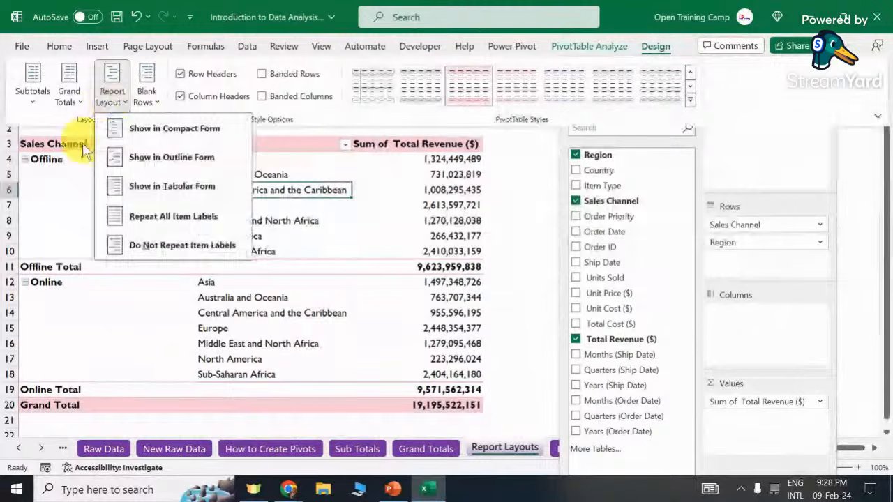
pyautogui.click(346, 213)
pyautogui.click(297, 210)
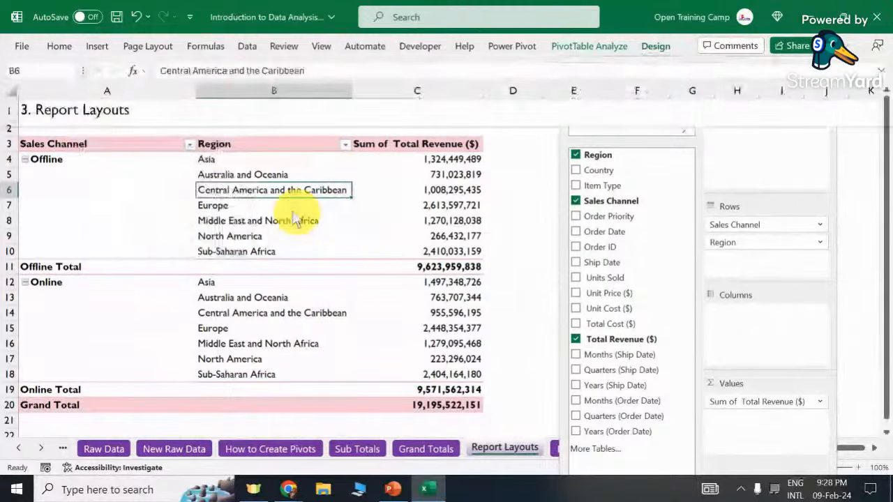
pyautogui.click(242, 190)
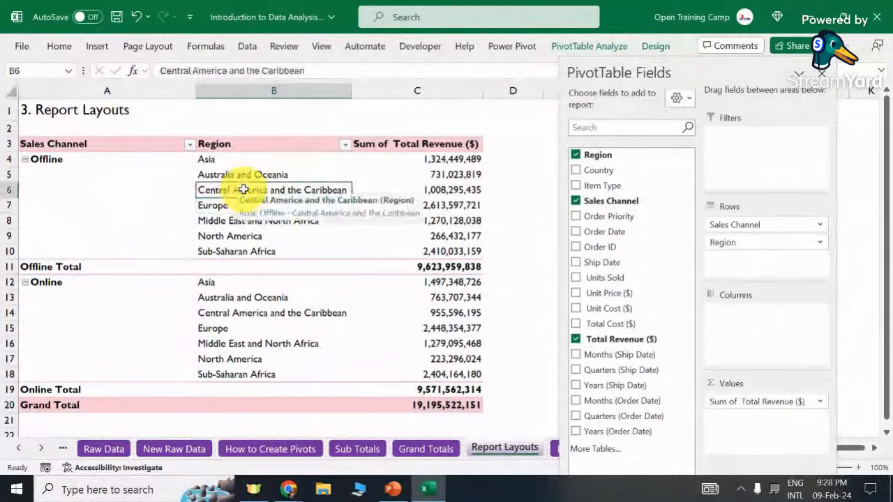
# Show the PivotTable's report layout in Outline Form.
pyautogui.click(657, 50)
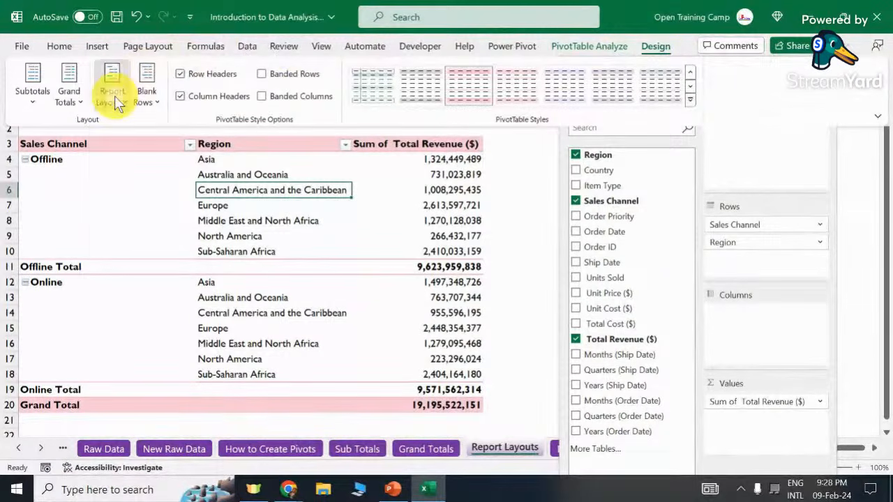
pyautogui.click(113, 96)
pyautogui.click(177, 166)
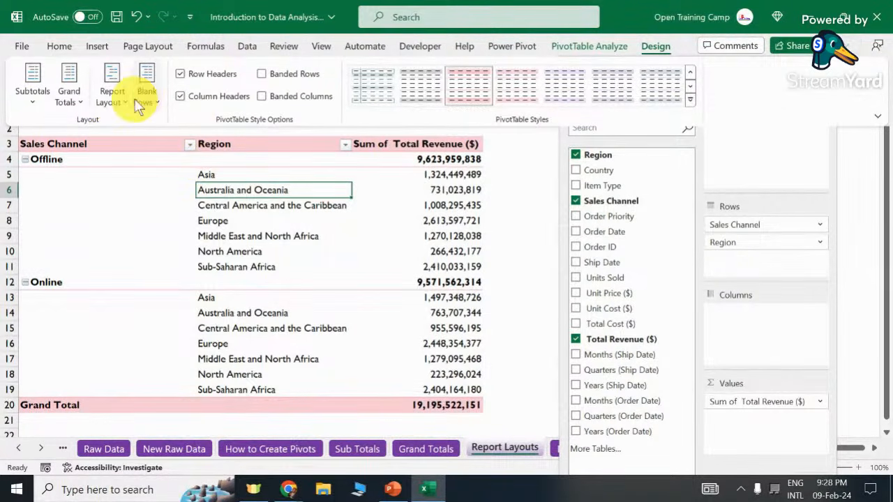
# Switch the PivotTable's report layout to Tabular Form, and select the Offline and Online total rows to examine the subtotals.
pyautogui.click(110, 97)
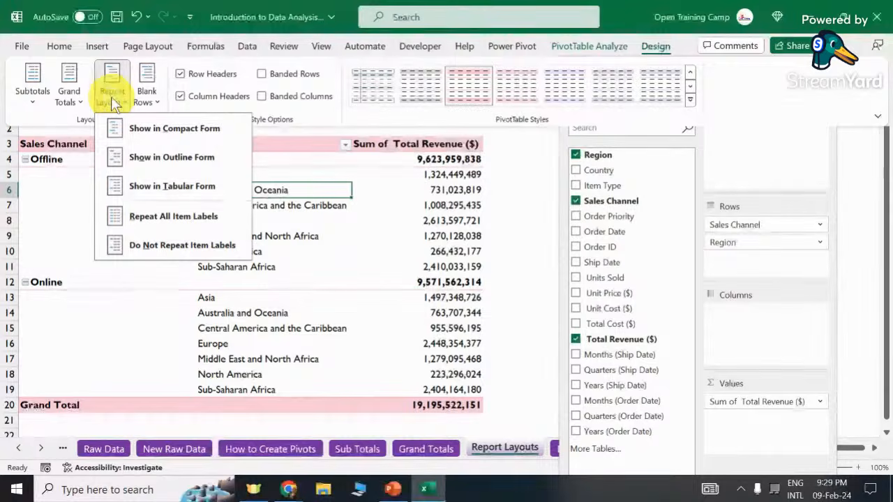
pyautogui.click(148, 187)
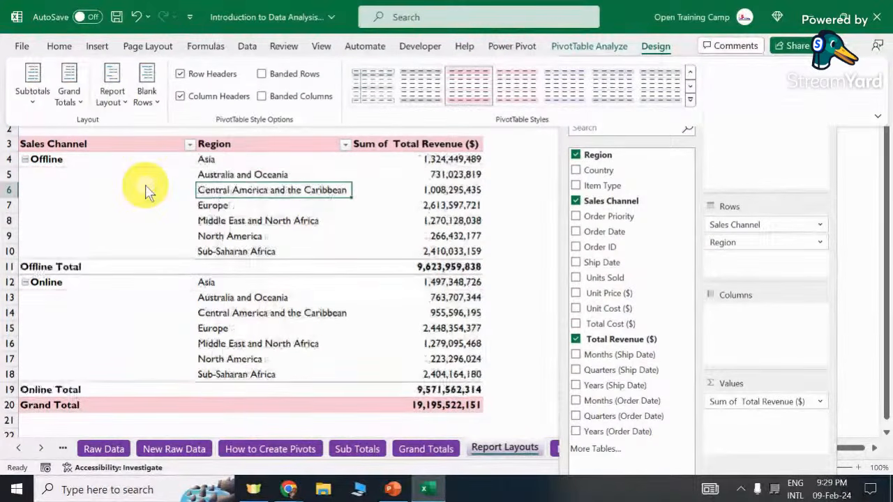
pyautogui.click(28, 266)
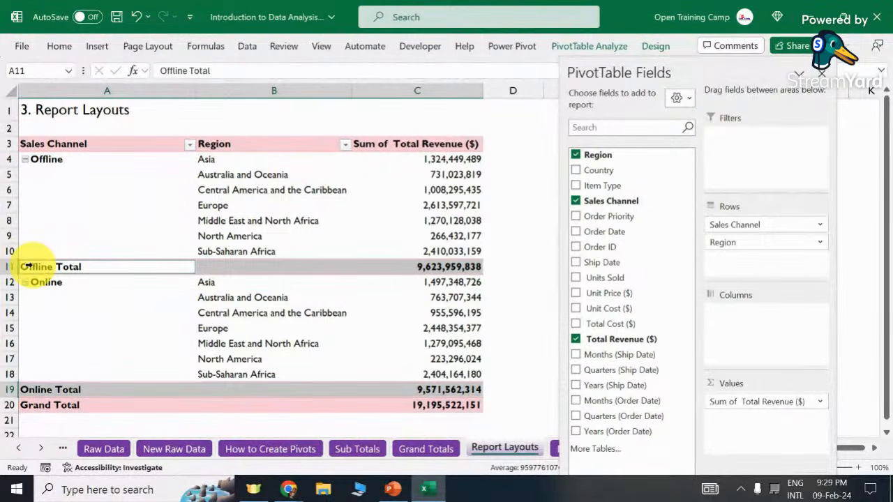
pyautogui.moveTo(28, 266)
pyautogui.mouseDown()
pyautogui.moveTo(200, 267)
pyautogui.moveTo(125, 259)
pyautogui.moveTo(25, 268)
pyautogui.mouseUp()
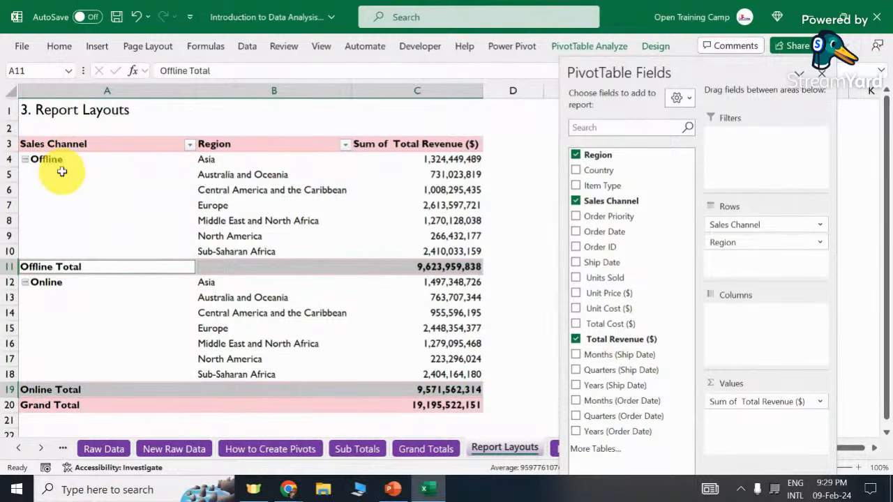
# View the report layout choices for repeating item labels, and leave them without choosing one.
pyautogui.click(659, 46)
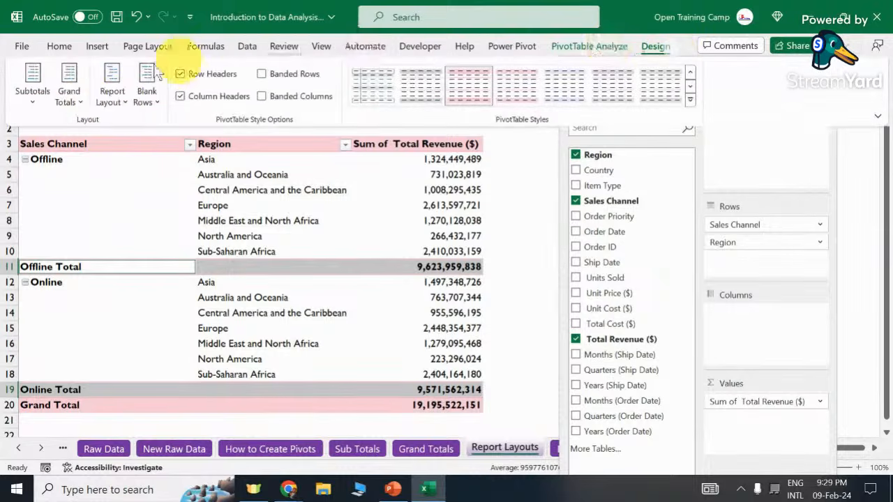
pyautogui.click(123, 104)
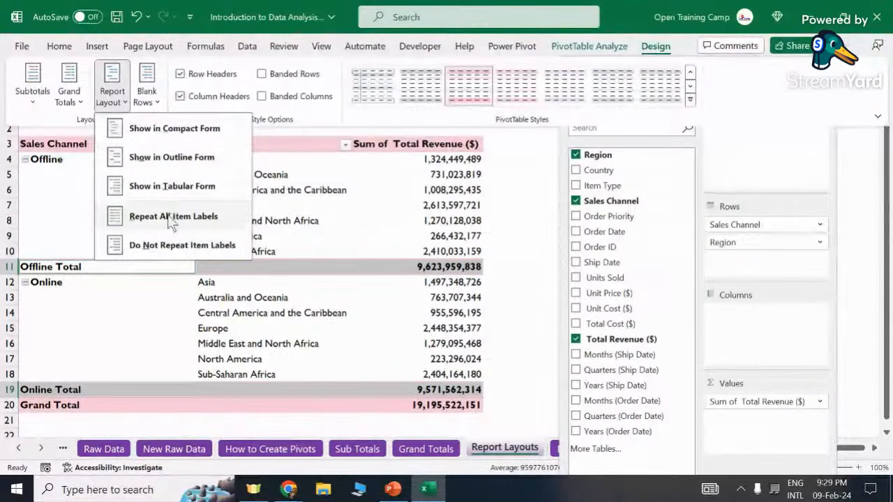
pyautogui.click(244, 300)
pyautogui.click(266, 206)
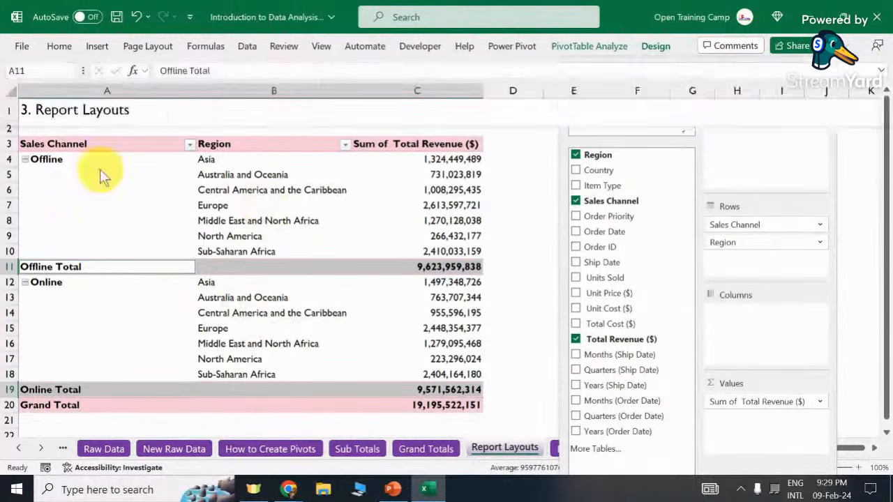
# Examine the blank Sales Channel cells beneath Offline in A5:A10 alongside the Offline and Asia labels.
pyautogui.click(61, 163)
pyautogui.click(58, 175)
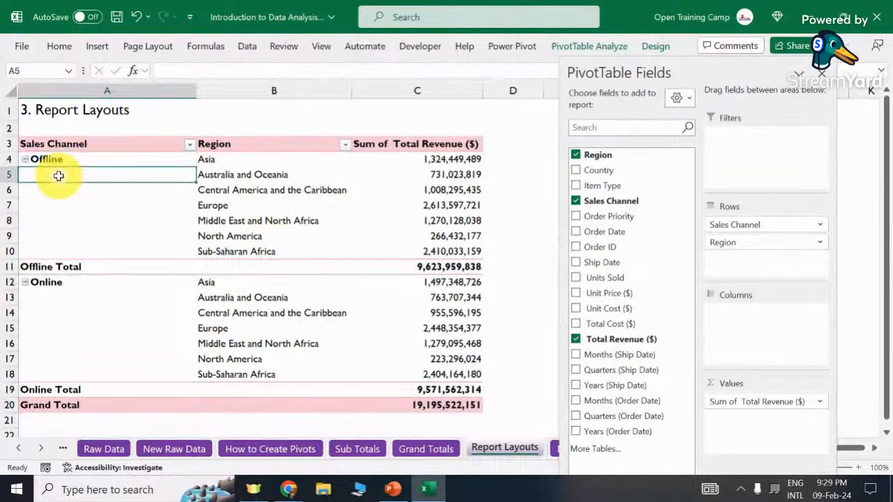
pyautogui.moveTo(59, 176); pyautogui.dragTo(56, 248)
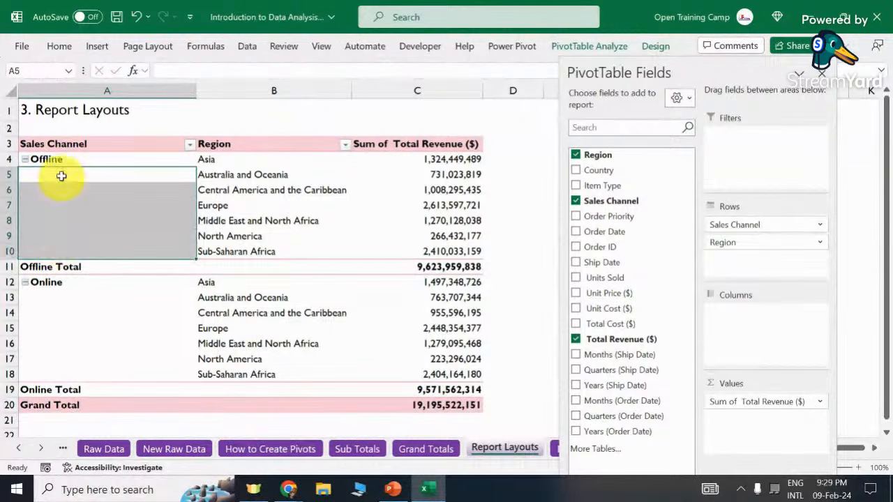
pyautogui.click(26, 158)
pyautogui.click(201, 157)
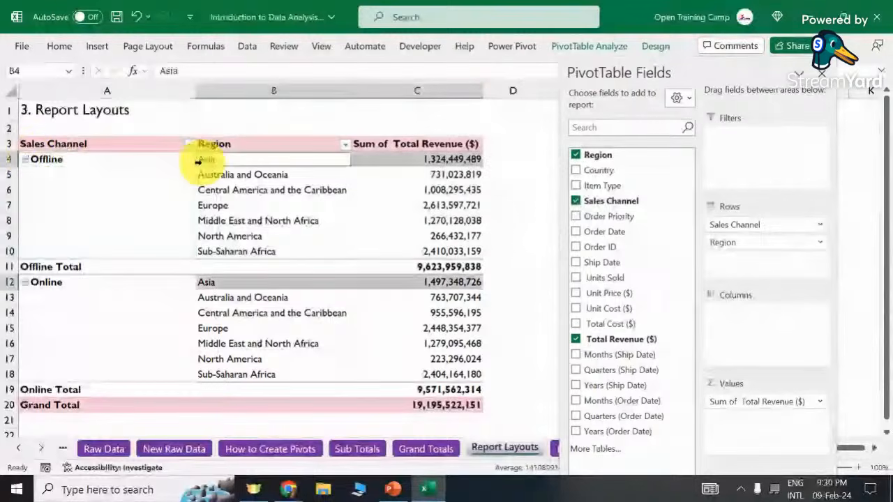
pyautogui.click(36, 159)
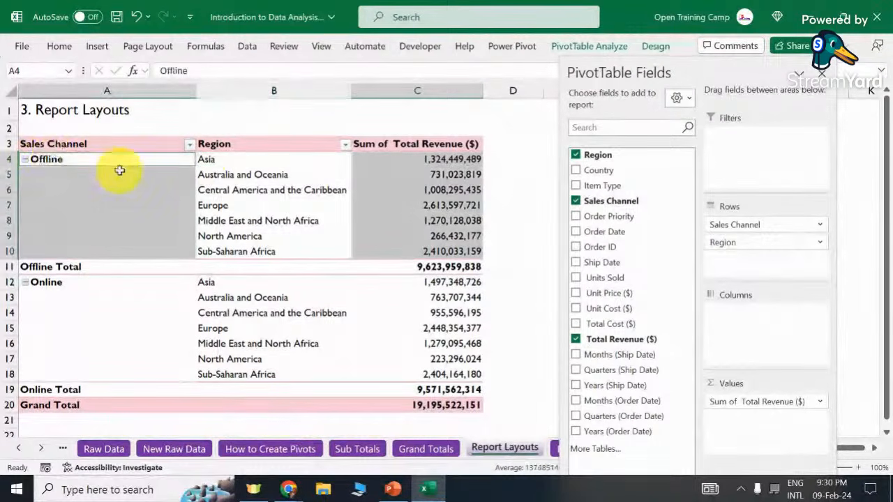
pyautogui.moveTo(53, 174); pyautogui.dragTo(53, 251)
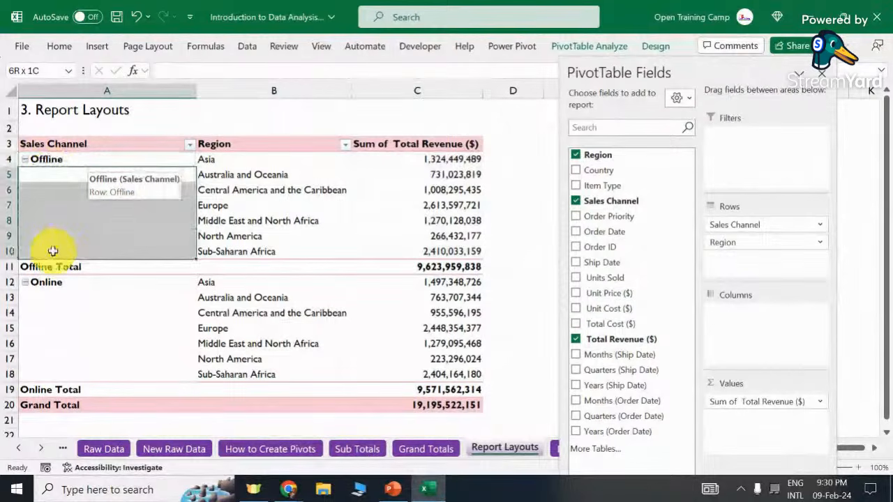
pyautogui.click(61, 172)
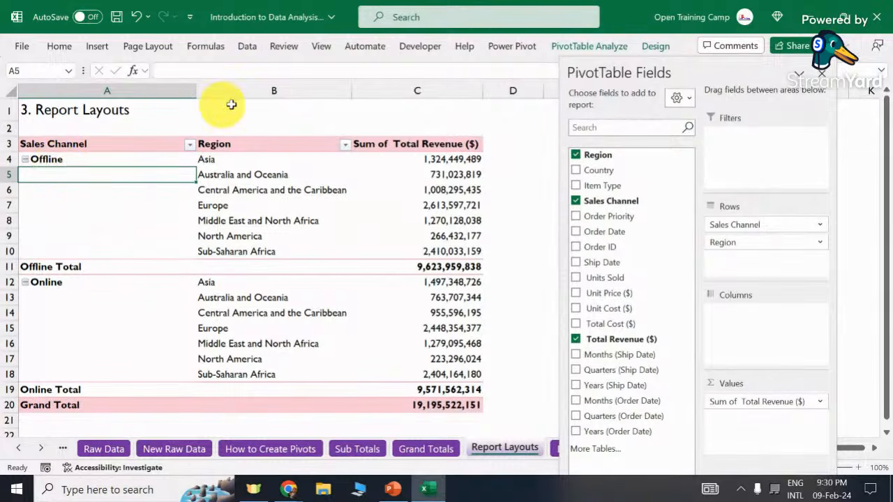
# Repeat all item labels in the tabular PivotTable.
pyautogui.click(655, 47)
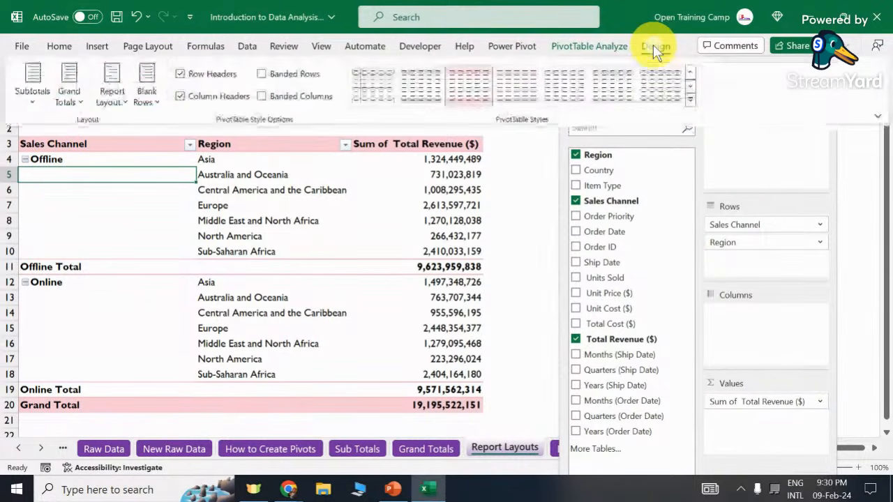
pyautogui.click(116, 103)
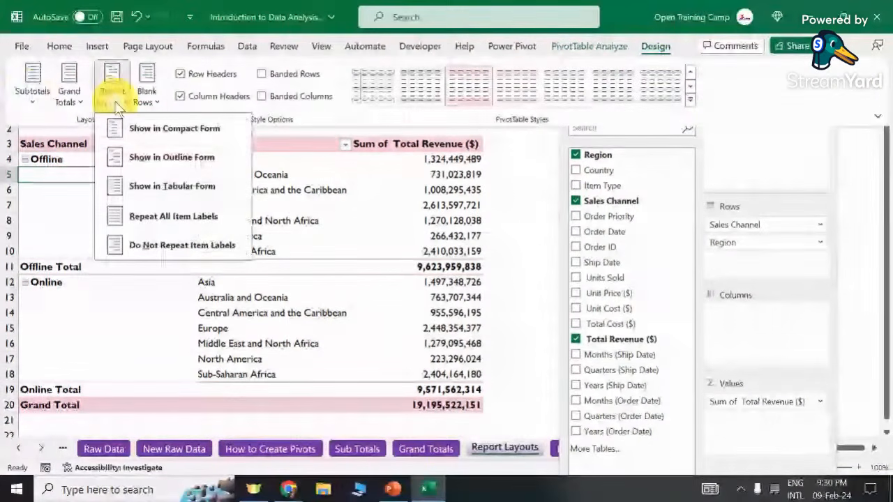
pyautogui.click(160, 218)
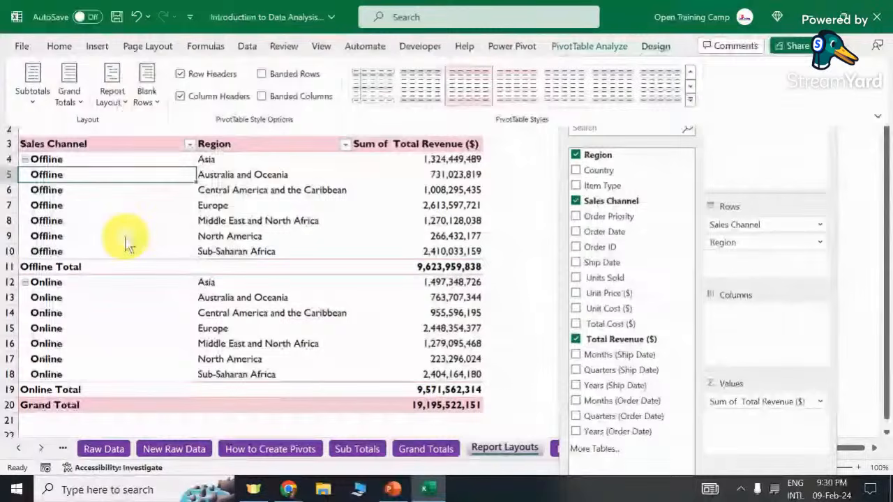
pyautogui.click(126, 243)
# Select the repeated Offline labels, the repeated Online labels and the whole PivotTable to examine the filled Sales Channel column.
pyautogui.moveTo(46, 159); pyautogui.dragTo(41, 248)
pyautogui.moveTo(49, 284); pyautogui.dragTo(56, 375)
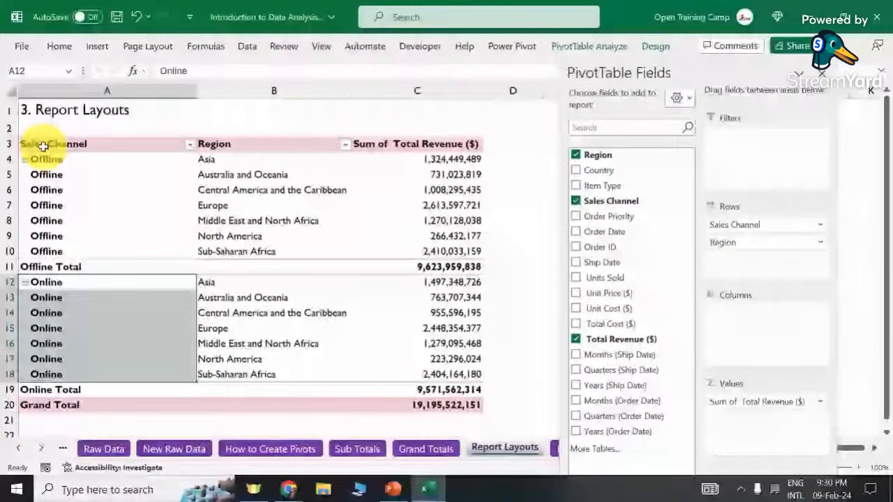
pyautogui.moveTo(43, 146); pyautogui.dragTo(428, 402)
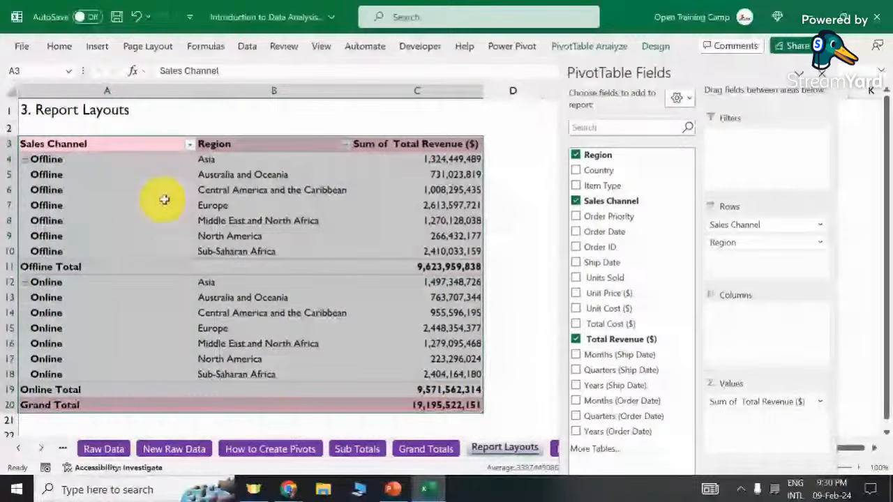
pyautogui.click(99, 184)
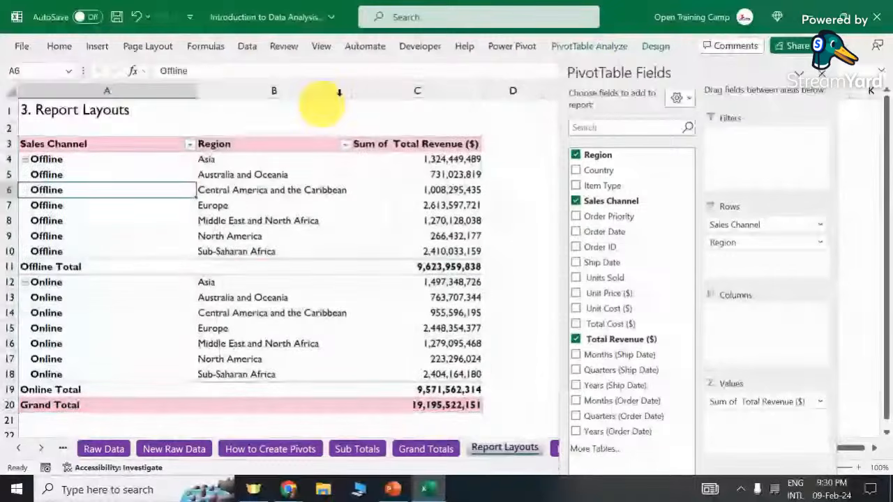
# Set the PivotTable's report layout to Do Not Repeat Item Labels.
pyautogui.click(655, 46)
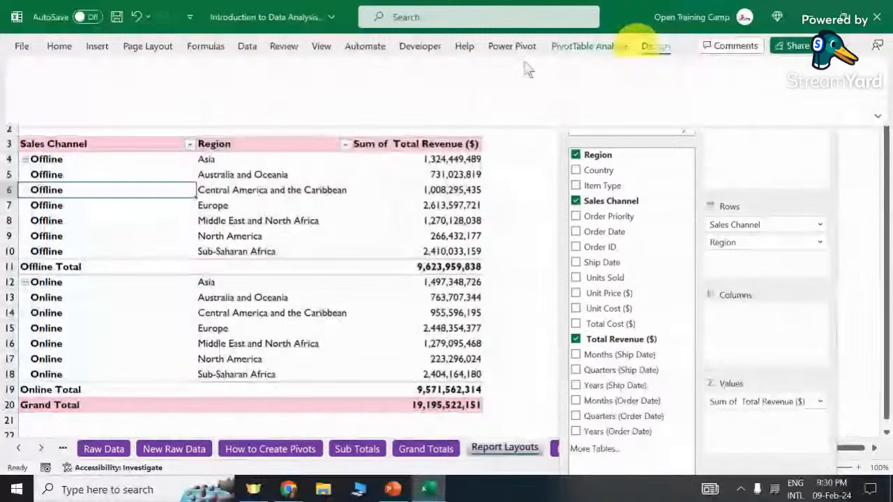
pyautogui.click(112, 87)
pyautogui.click(152, 248)
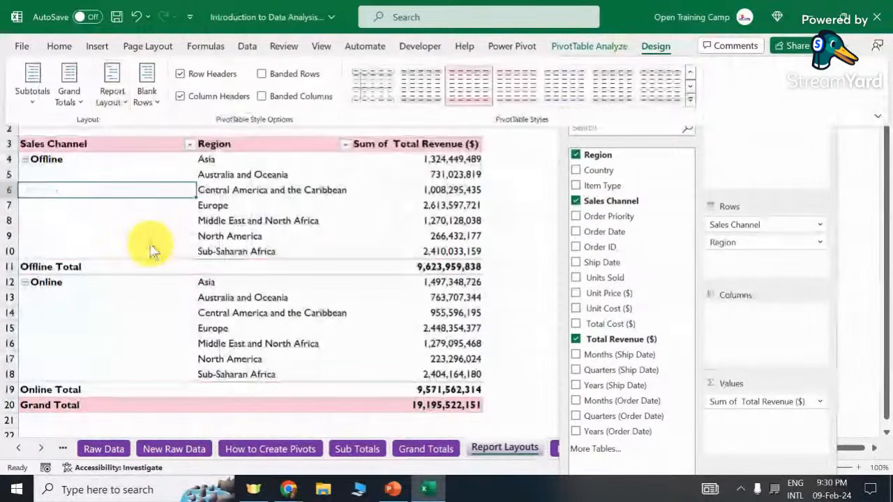
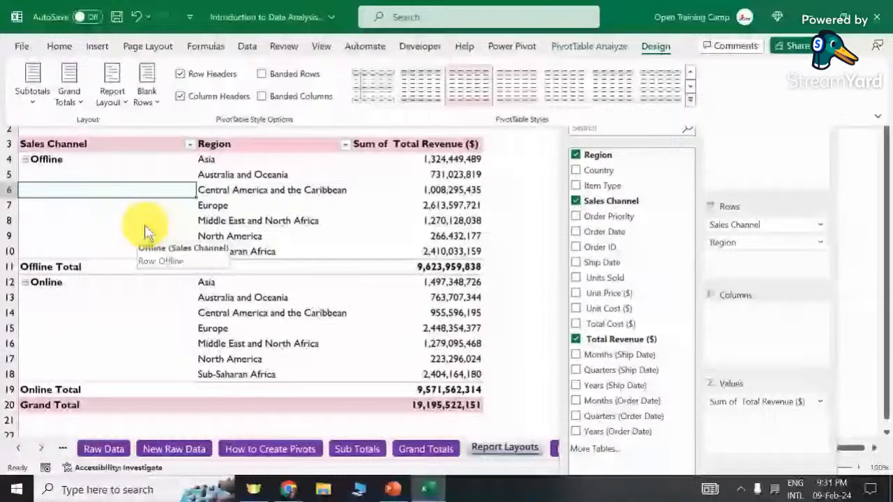
pyautogui.click(221, 207)
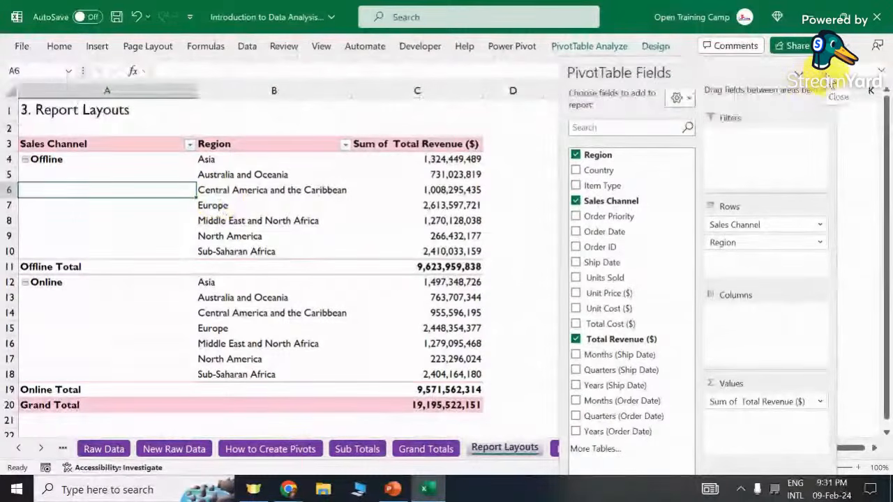
# Close the PivotTable field list and open the Drill Down Reports worksheet.
pyautogui.click(823, 76)
pyautogui.click(565, 449)
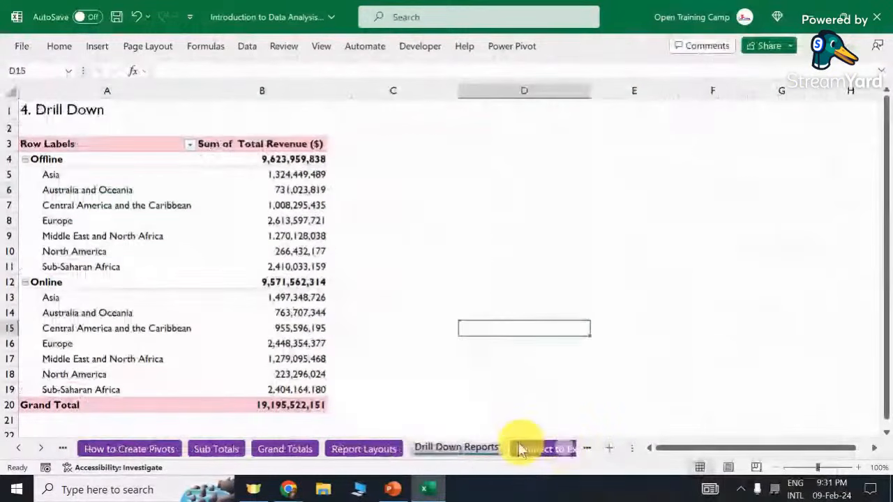
pyautogui.press('Up')
pyautogui.press('Up')
pyautogui.press('Up')
pyautogui.press('Up')
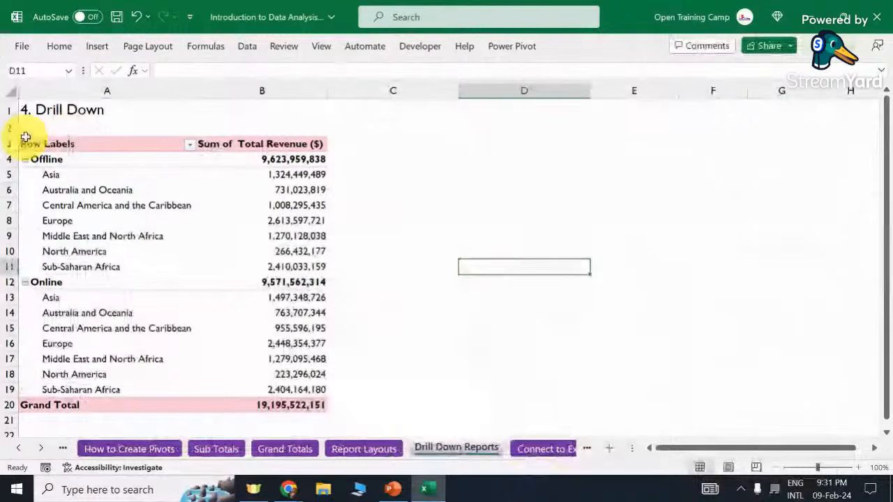
# Select the whole PivotTable on the Drill Down Reports worksheet to examine it, ending on the Offline Central America and the Caribbean label.
pyautogui.moveTo(25, 136); pyautogui.dragTo(292, 374)
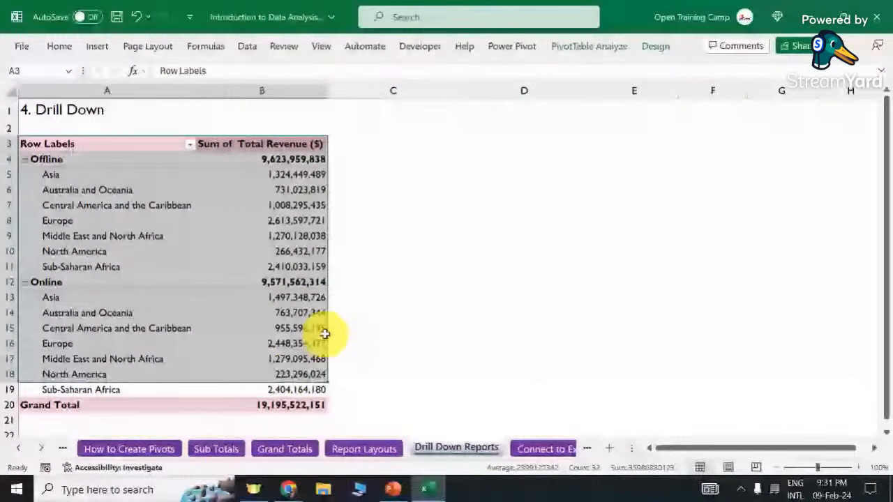
pyautogui.click(431, 262)
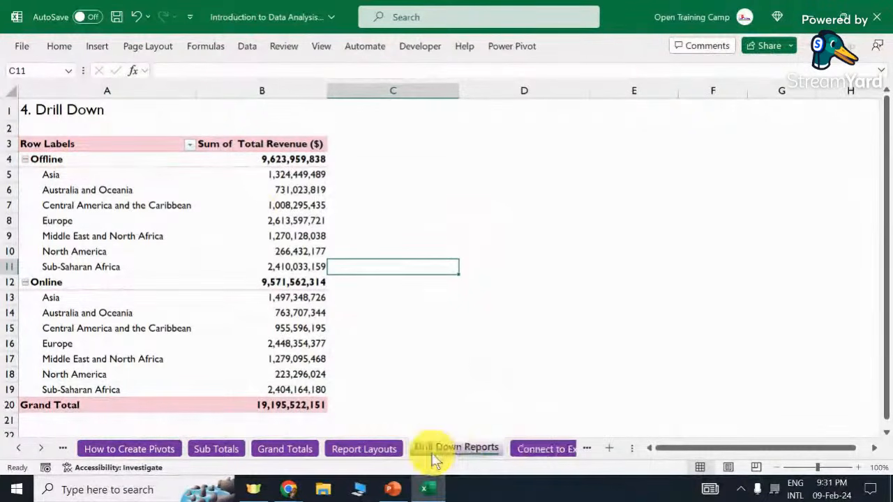
pyautogui.click(569, 235)
pyautogui.moveTo(32, 142); pyautogui.dragTo(256, 406)
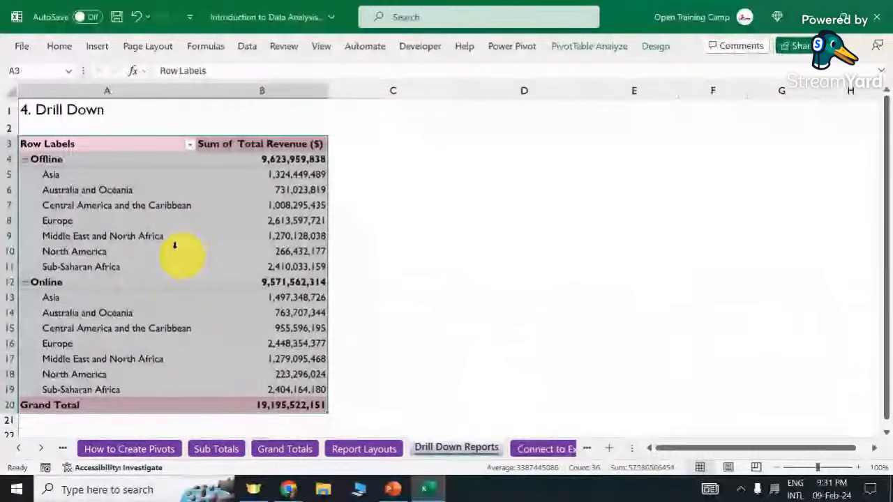
pyautogui.click(92, 205)
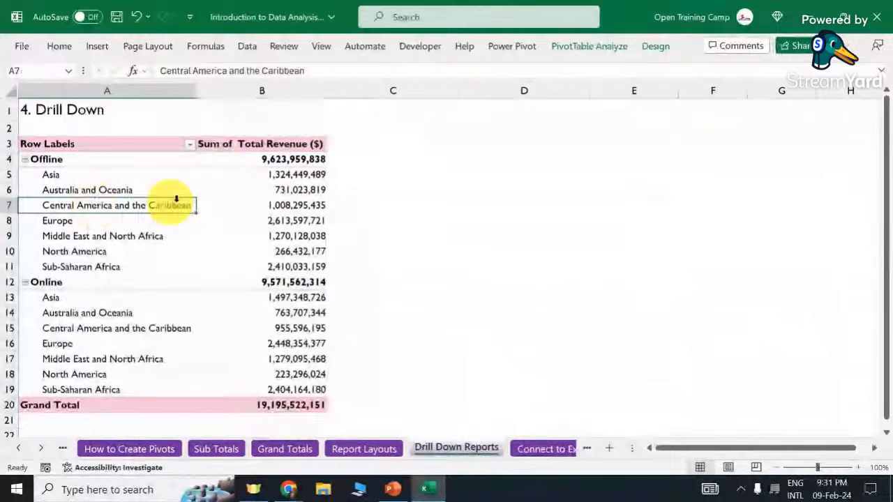
# Examine the Offline Central America and the Caribbean revenue and the Asia row, and select Asia's Offline revenue cell B5.
pyautogui.click(270, 203)
pyautogui.click(28, 175)
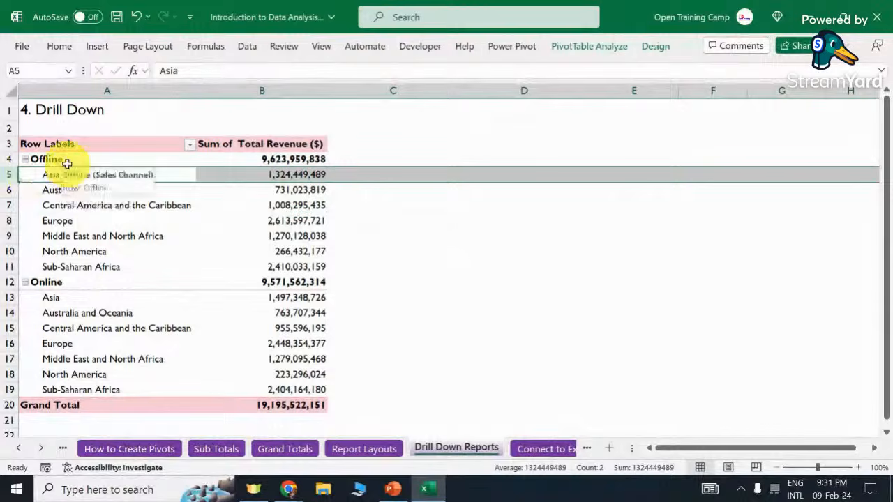
pyautogui.click(296, 174)
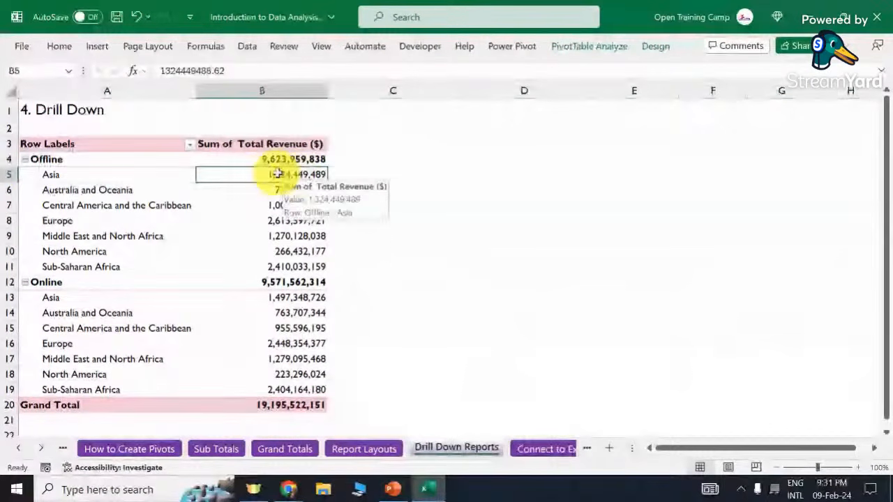
pyautogui.click(416, 187)
pyautogui.click(288, 175)
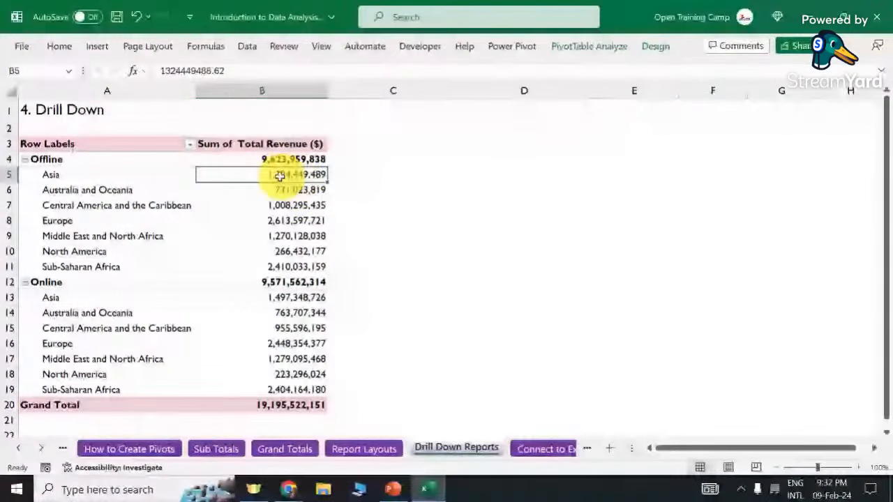
pyautogui.press('Right')
pyautogui.click(279, 176)
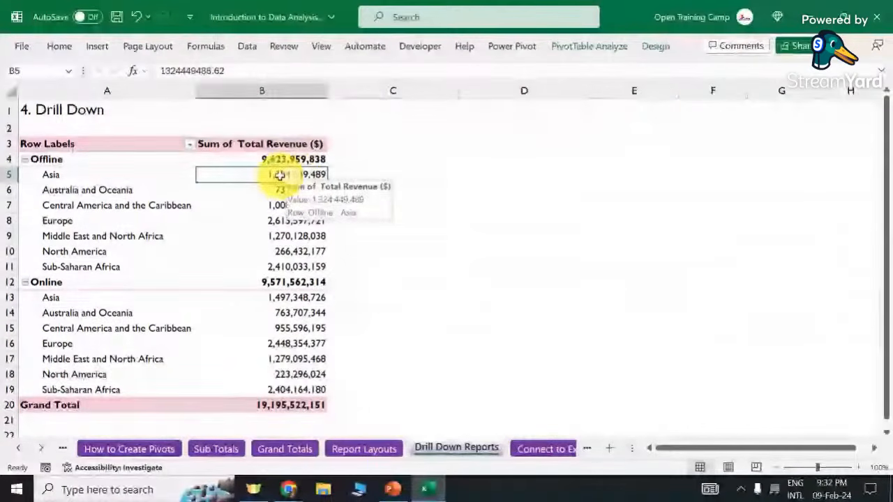
# Drill down into Asia's Offline revenue to generate its detail worksheet, and look through the listed records.
pyautogui.doubleClick(279, 175)
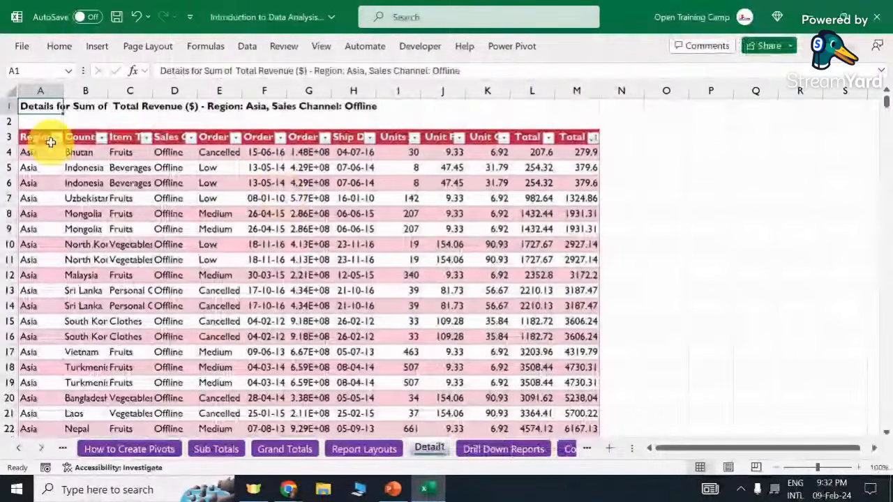
pyautogui.scroll(-5, 198, 201)
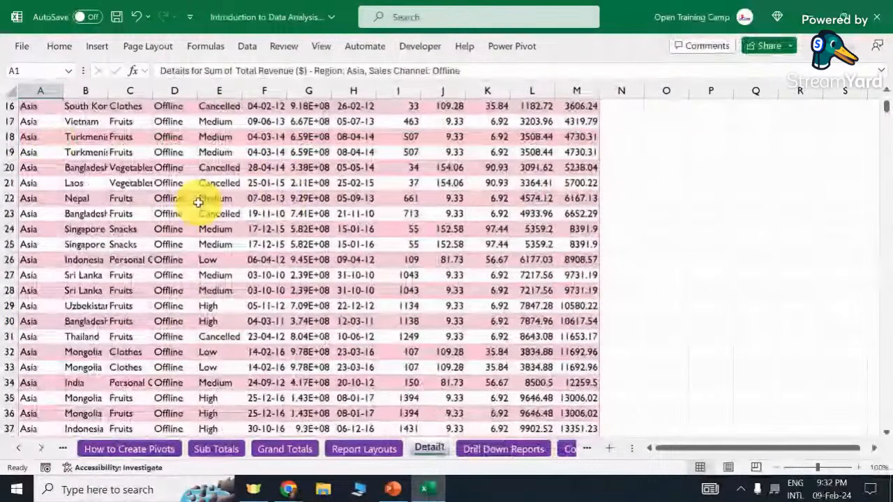
pyautogui.scroll(-1, 198, 202)
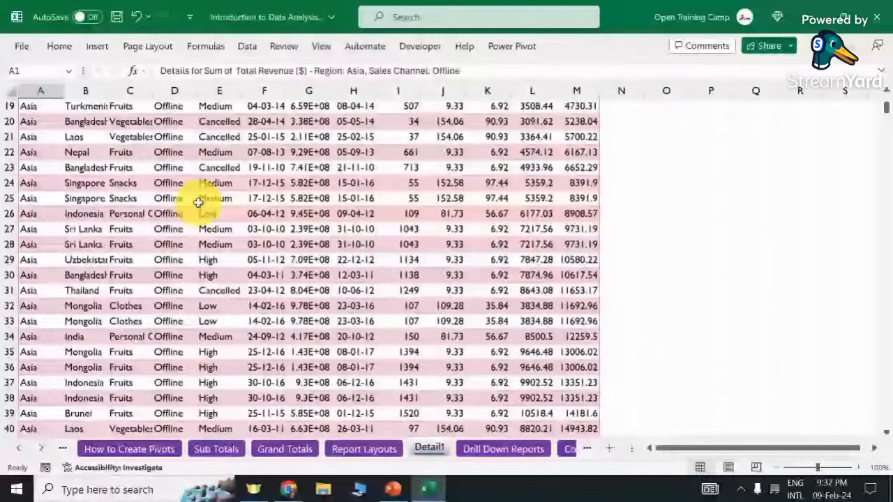
pyautogui.scroll(6, 198, 201)
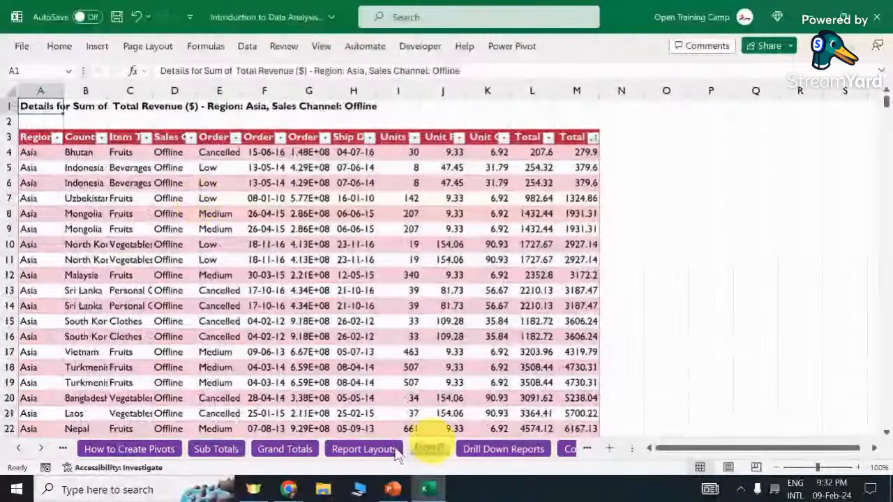
# Compare the Drill Down Reports PivotTable with the Detail1 records, and check the filter values of Region and Sales Channel.
pyautogui.click(482, 449)
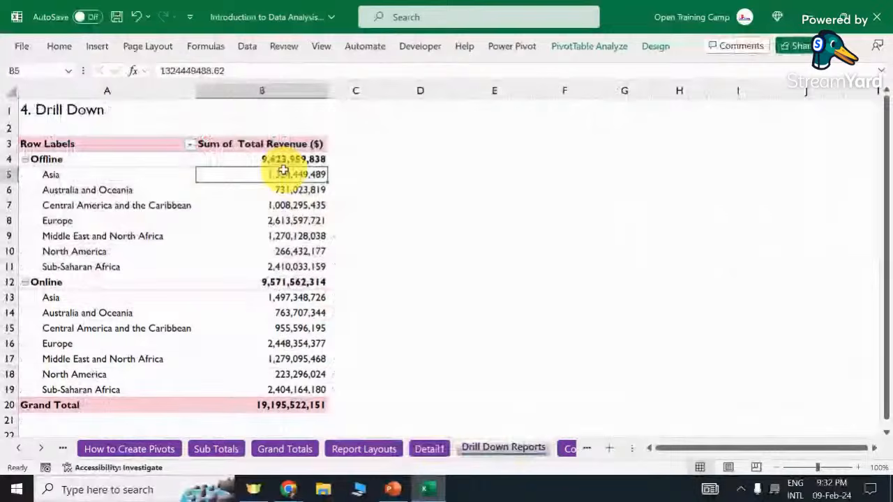
pyautogui.click(433, 450)
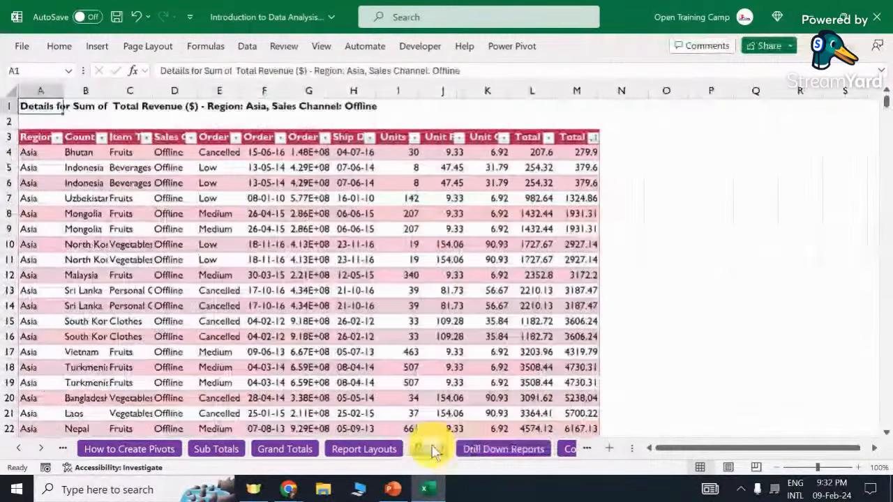
pyautogui.click(115, 184)
pyautogui.scroll(-8, 115, 184)
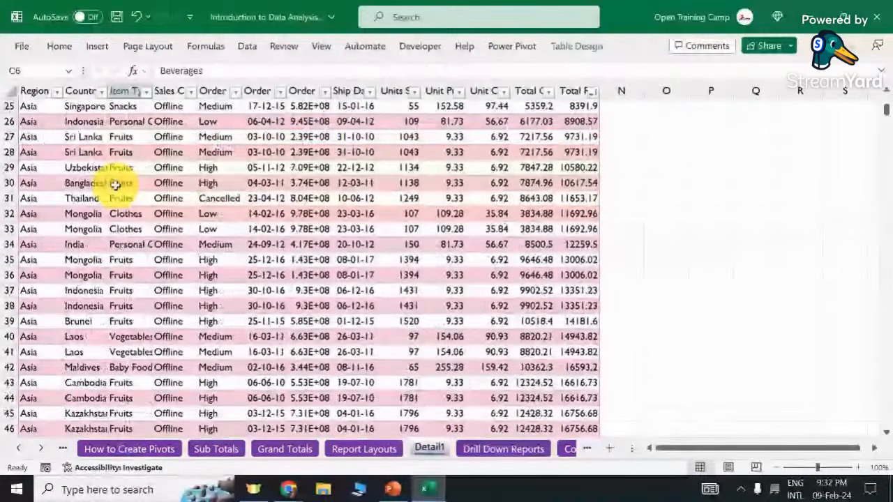
pyautogui.scroll(8, 115, 184)
pyautogui.click(57, 136)
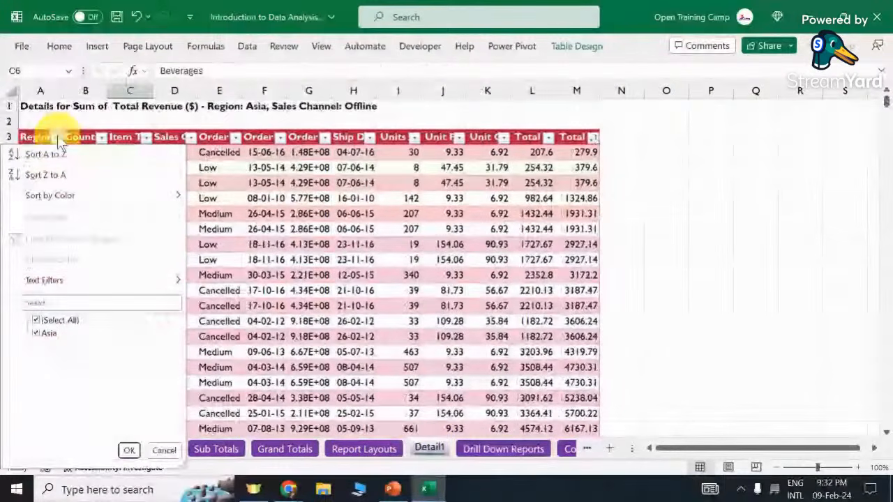
pyautogui.click(352, 267)
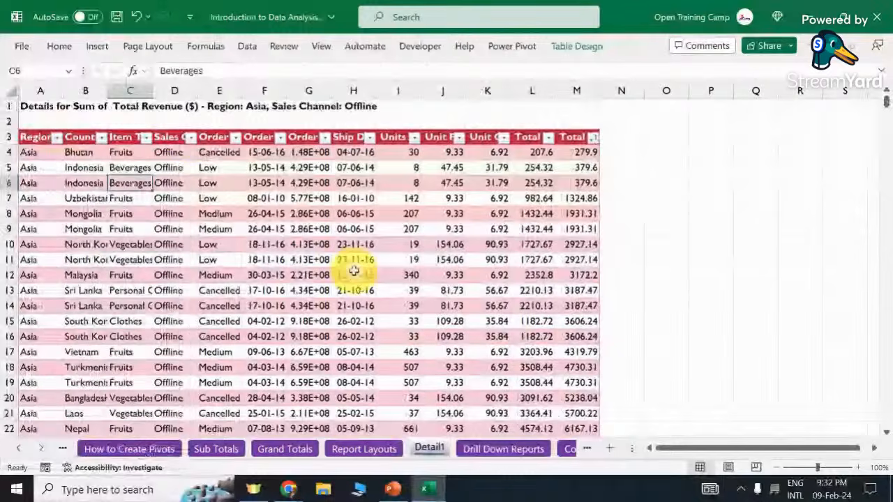
pyautogui.click(190, 138)
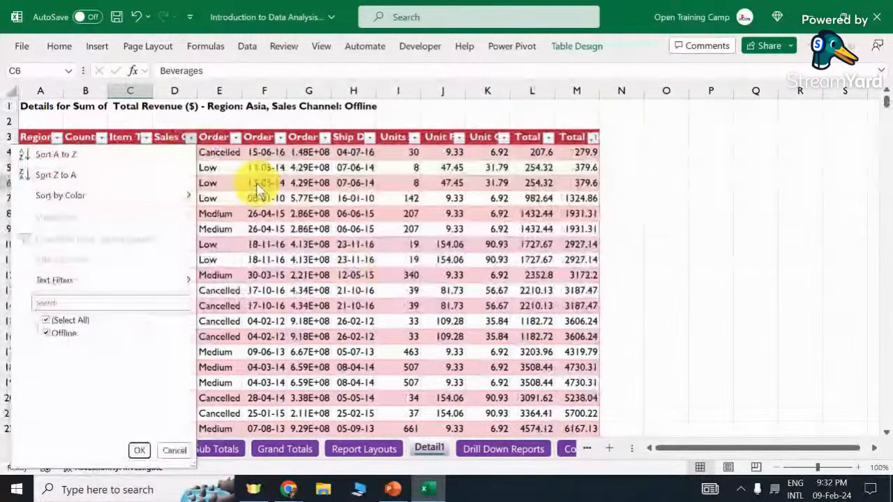
pyautogui.click(256, 183)
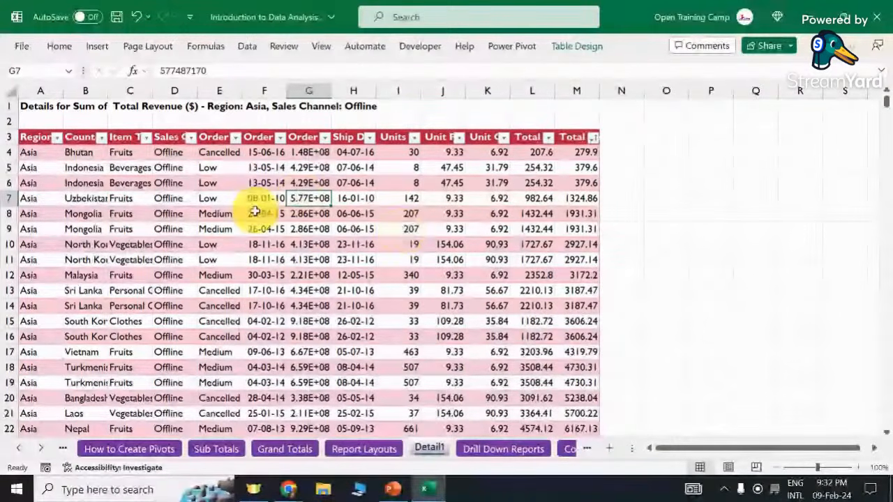
# Examine the Units Sold and Unit Cost values on Detail1 and the complete Mongolia record in row 9.
pyautogui.scroll(-5, 256, 212)
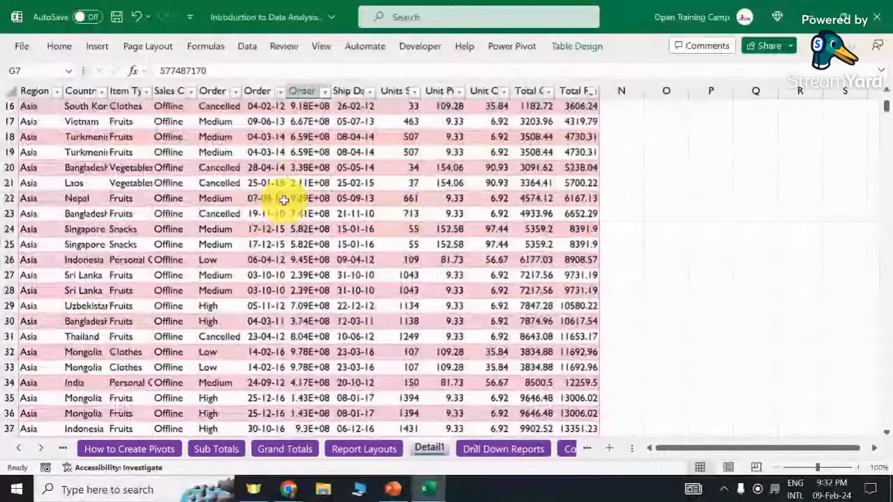
pyautogui.scroll(5, 284, 200)
pyautogui.moveTo(398, 152); pyautogui.dragTo(399, 336)
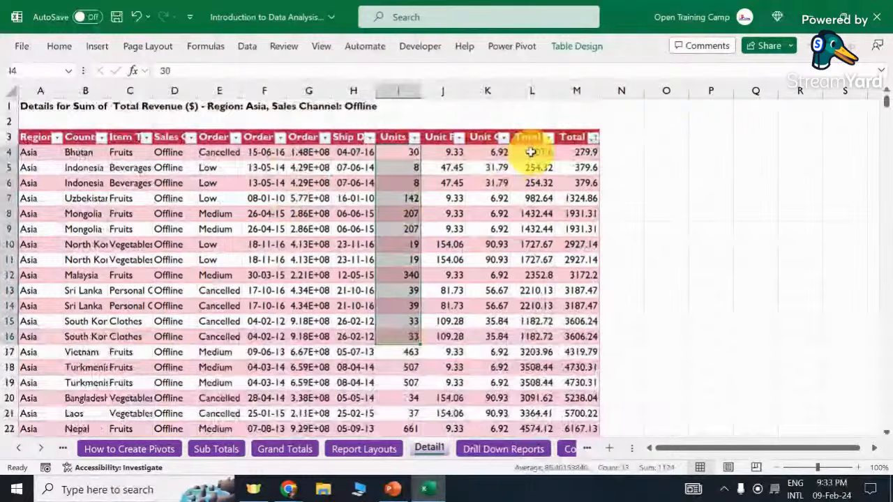
pyautogui.moveTo(495, 152); pyautogui.dragTo(493, 313)
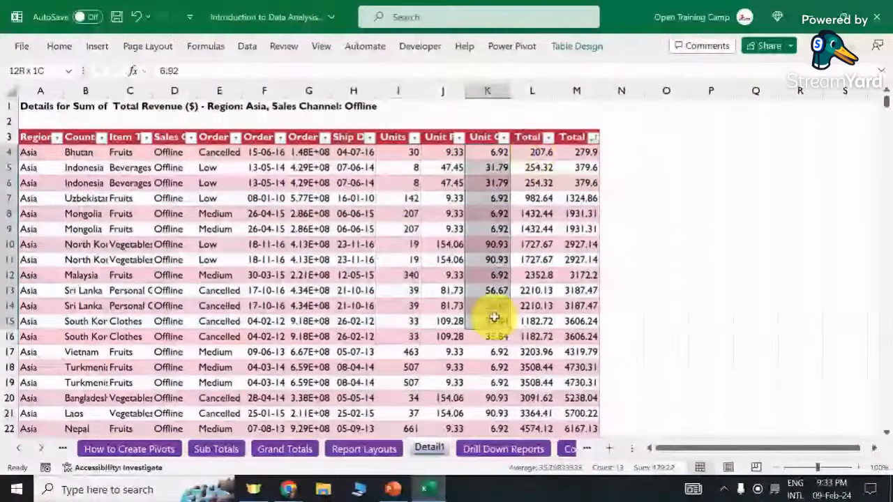
pyautogui.click(459, 230)
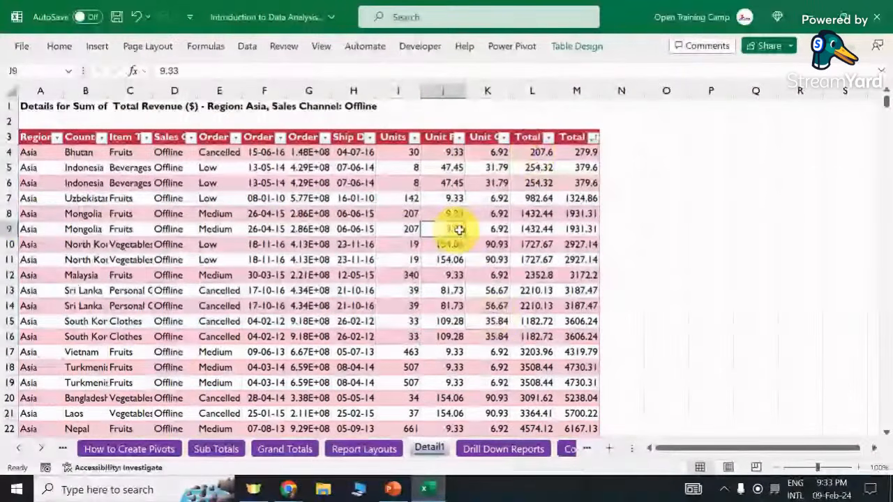
pyautogui.click(14, 229)
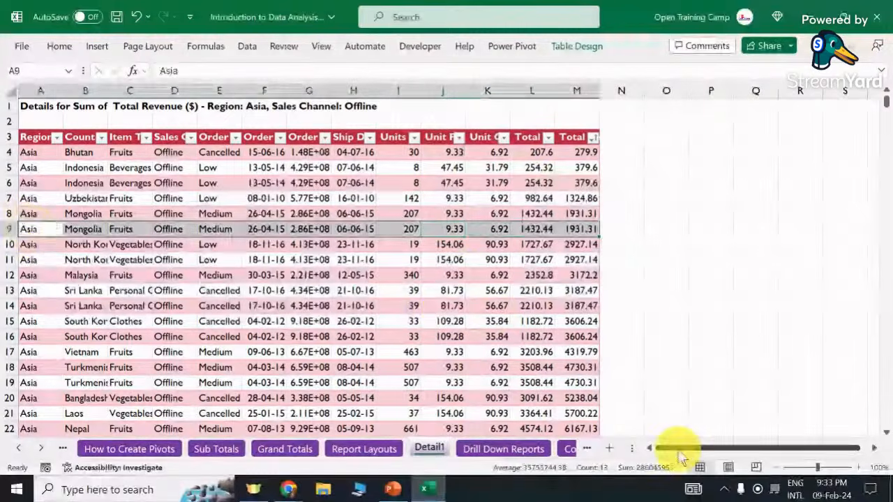
pyautogui.click(255, 229)
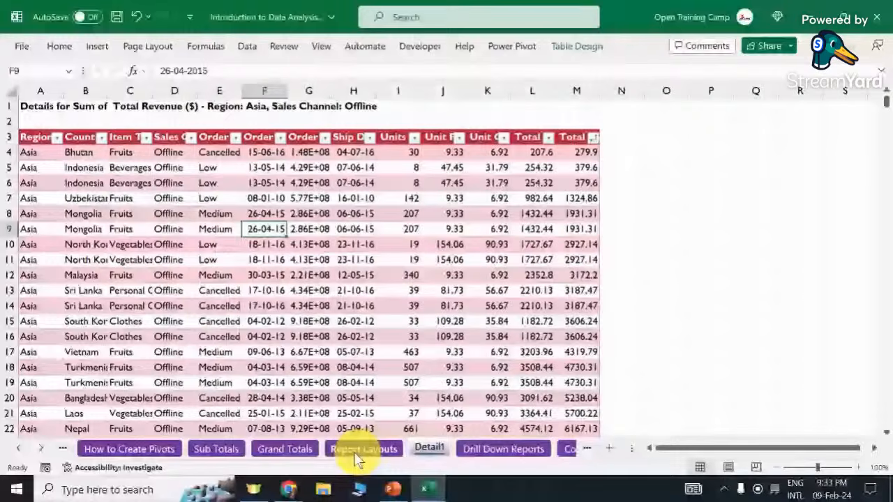
# Open the Raw Data worksheet and examine its columns from Region through Total Revenue ($).
pyautogui.click(19, 448)
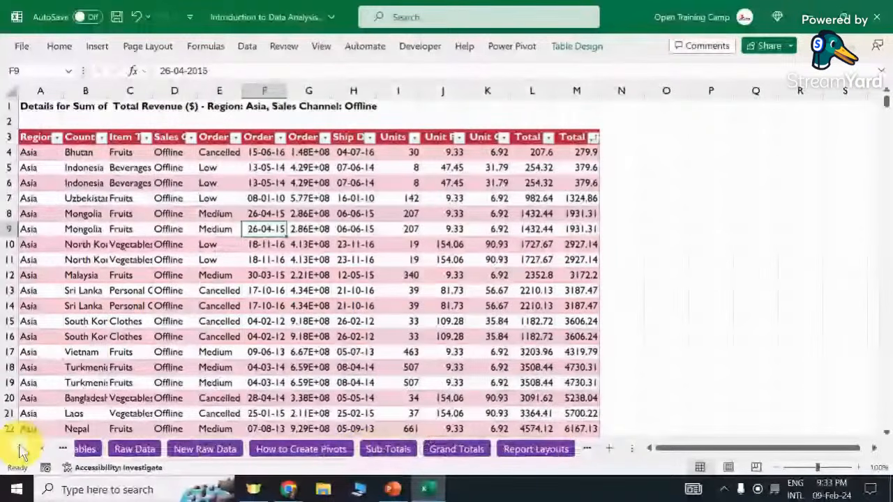
pyautogui.click(135, 448)
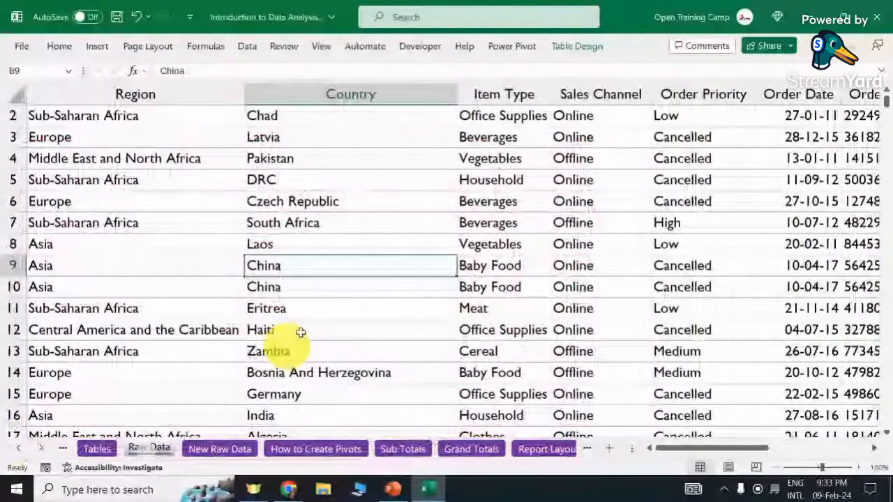
pyautogui.click(364, 224)
pyautogui.scroll(-1, 363, 223)
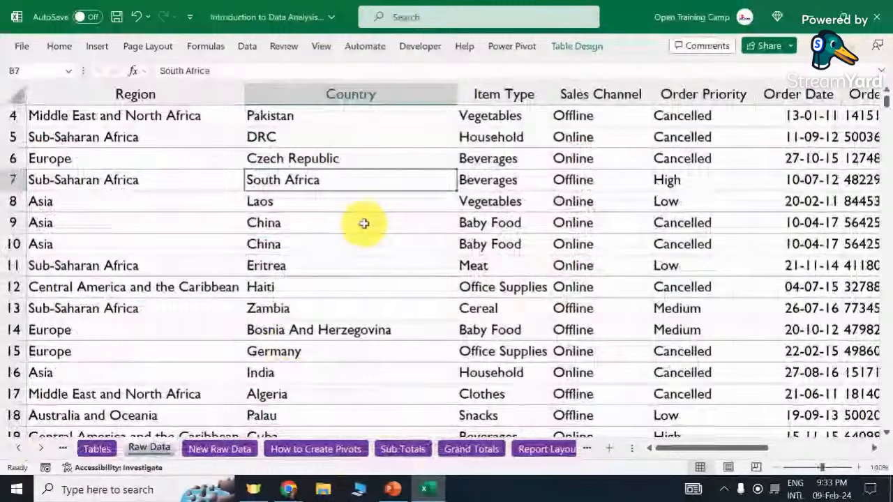
pyautogui.scroll(1, 364, 209)
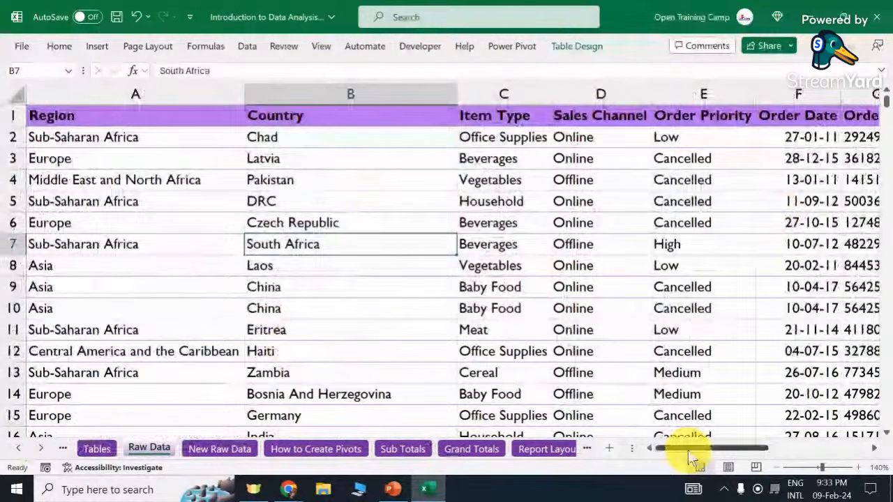
pyautogui.moveTo(687, 452); pyautogui.dragTo(804, 447)
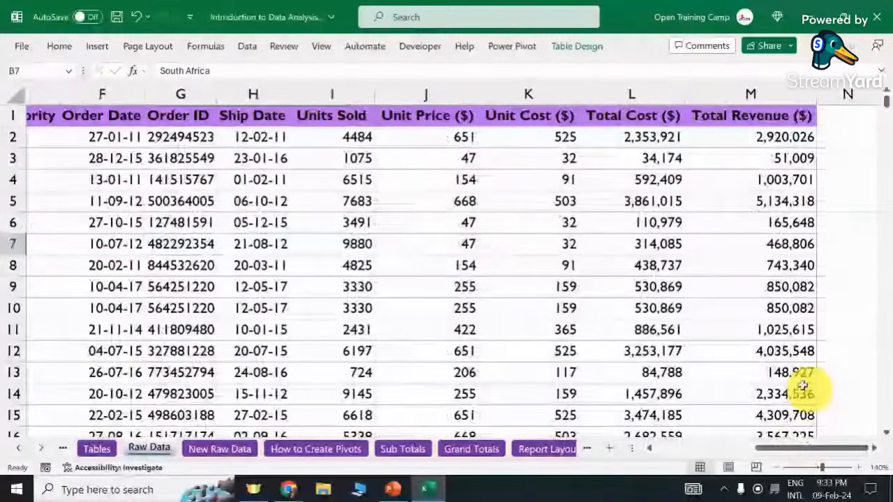
pyautogui.click(529, 224)
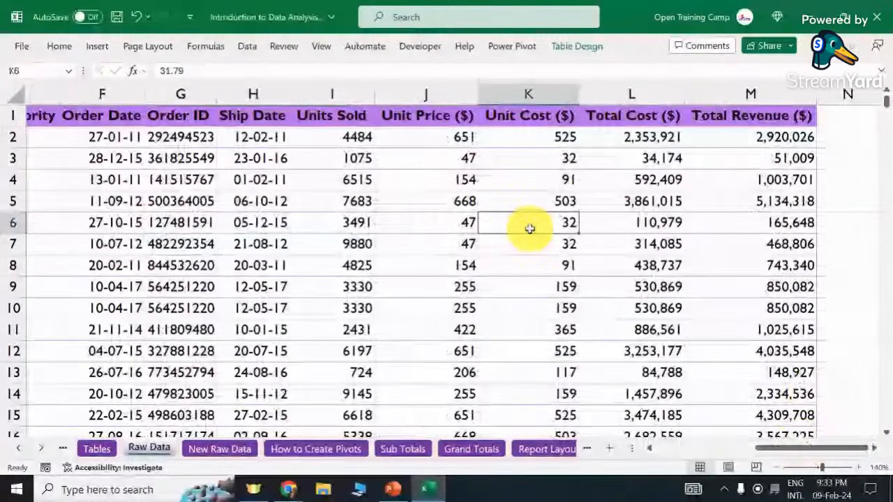
# Delete the Detail1 worksheet and select an empty cell beside the Drill Down Reports PivotTable.
pyautogui.click(548, 455)
pyautogui.rightClick(558, 451)
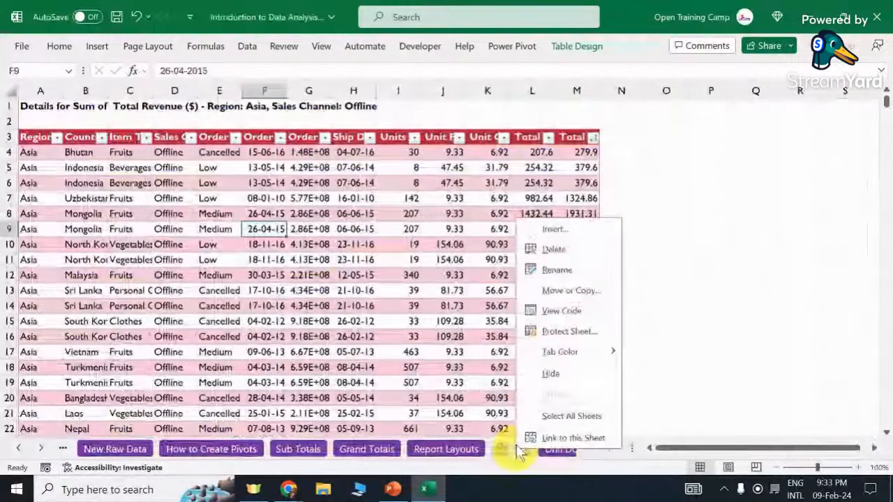
pyautogui.click(552, 251)
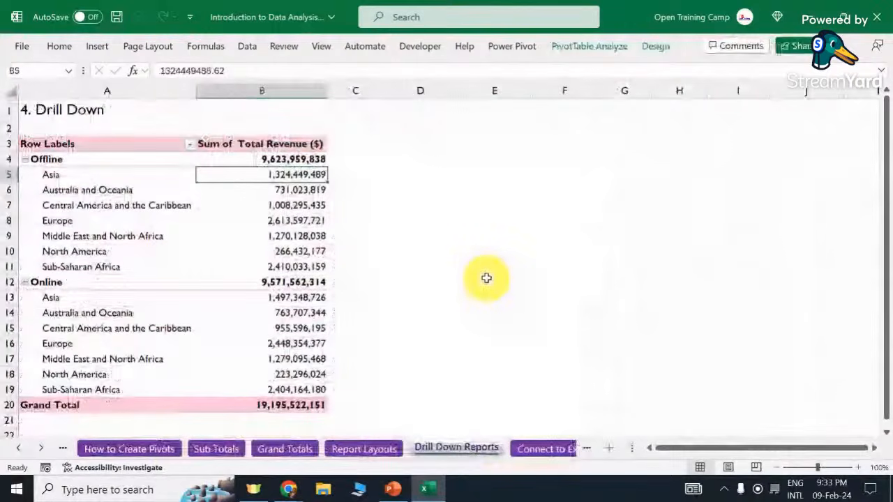
pyautogui.click(471, 341)
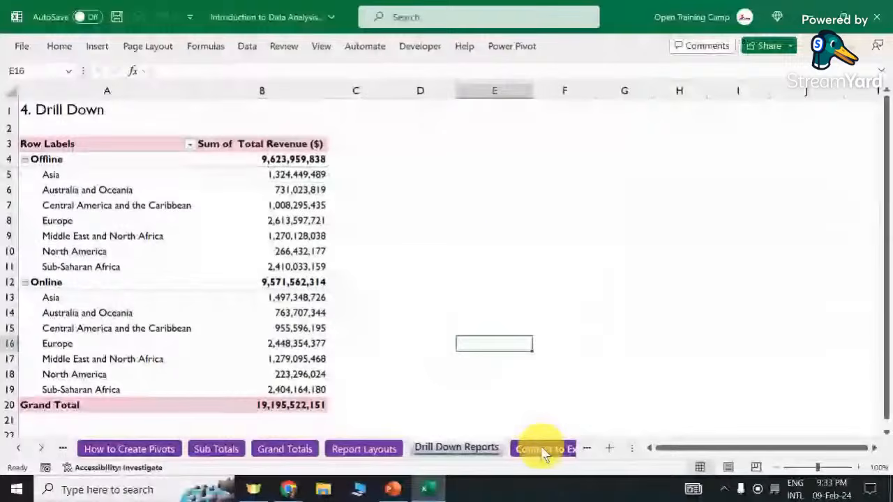
# Open the Connect to External Files worksheet and look over its empty area.
pyautogui.click(545, 449)
pyautogui.click(497, 278)
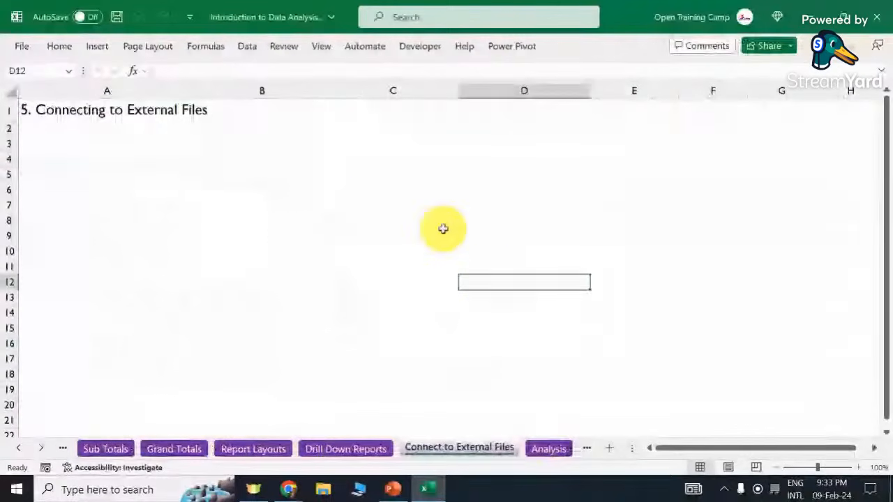
pyautogui.click(442, 230)
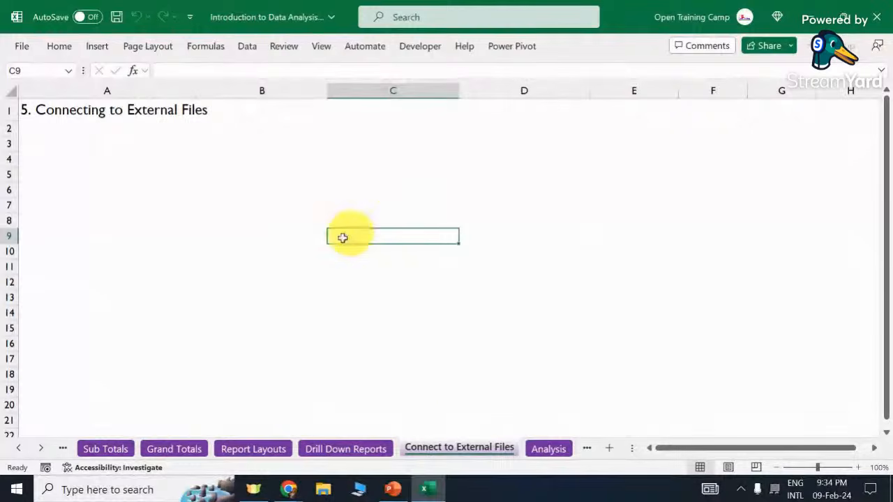
pyautogui.click(281, 280)
# Revisit the Drill Down Reports, Sub Totals, Report Layouts and Grand Totals worksheets to review the covered PivotTable features.
pyautogui.click(345, 448)
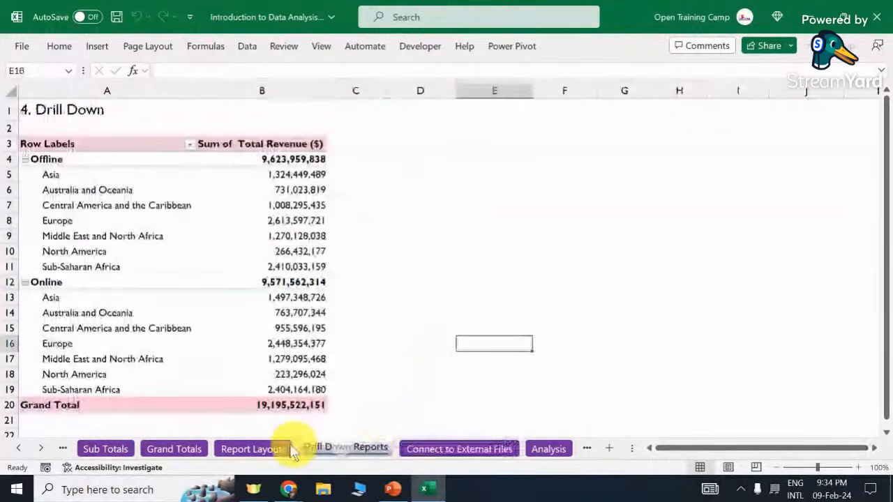
pyautogui.click(101, 448)
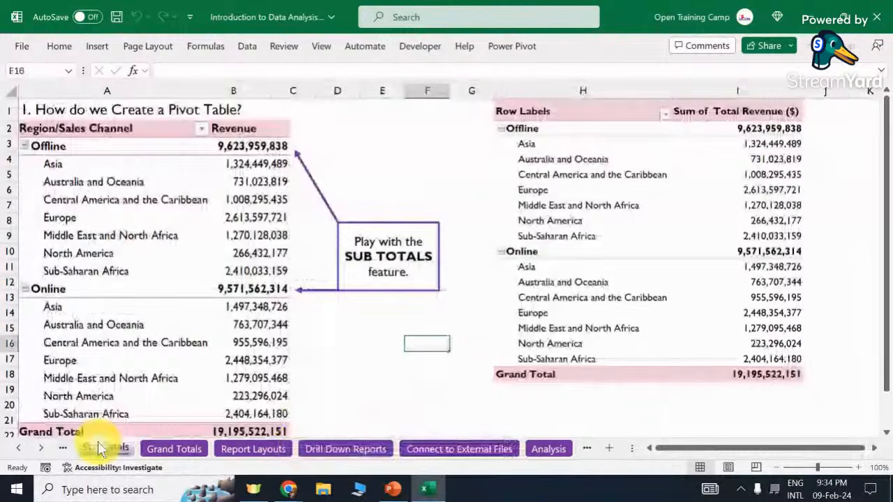
pyautogui.click(377, 342)
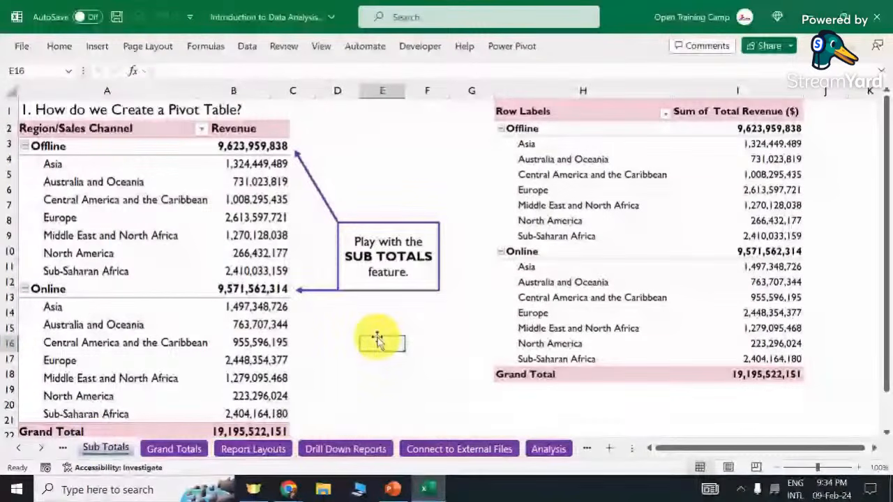
pyautogui.scroll(-3, 376, 340)
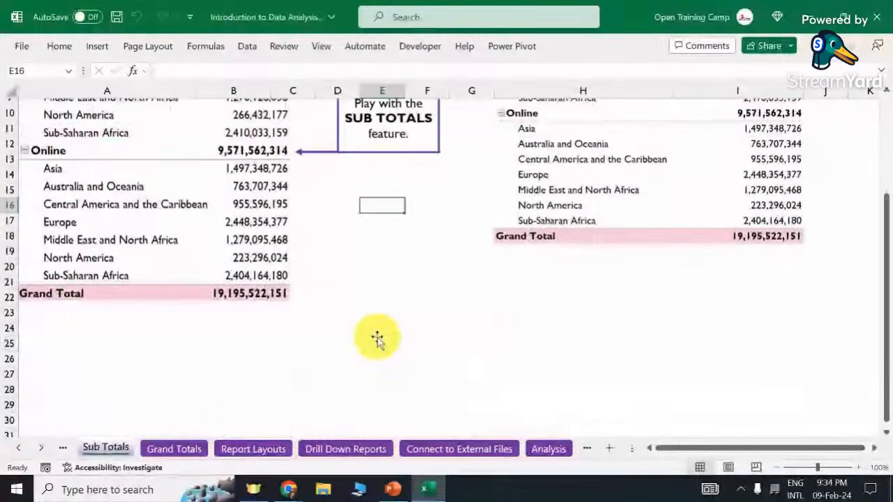
pyautogui.click(253, 448)
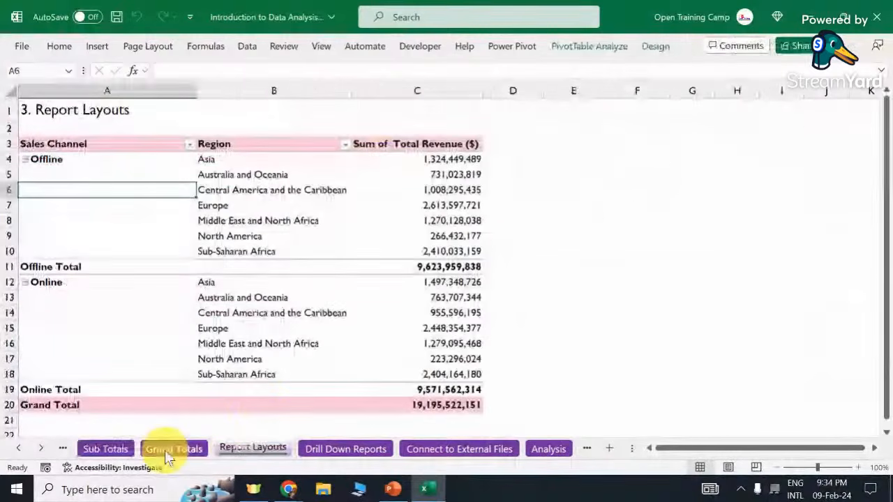
pyautogui.click(166, 452)
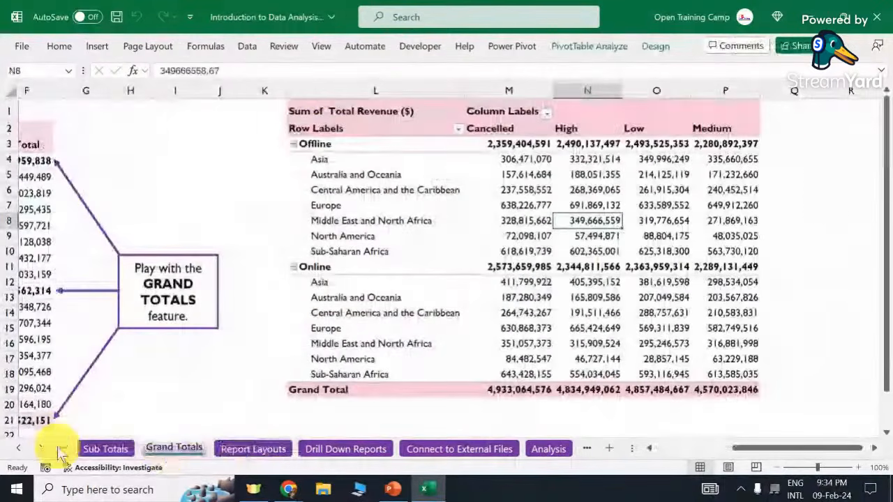
# Return to the Raw Data worksheet and look over its order, cost and revenue columns.
pyautogui.click(19, 448)
pyautogui.click(20, 448)
pyautogui.click(19, 448)
pyautogui.click(20, 448)
pyautogui.click(19, 448)
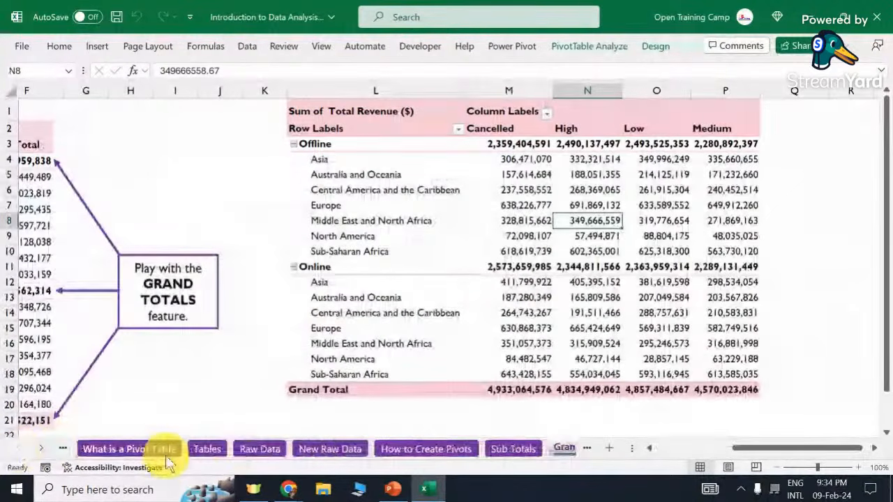
pyautogui.click(260, 448)
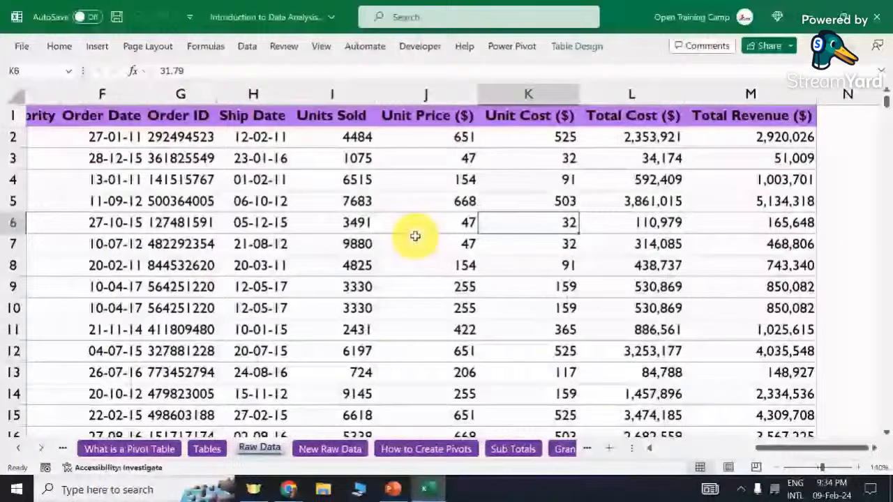
pyautogui.click(415, 237)
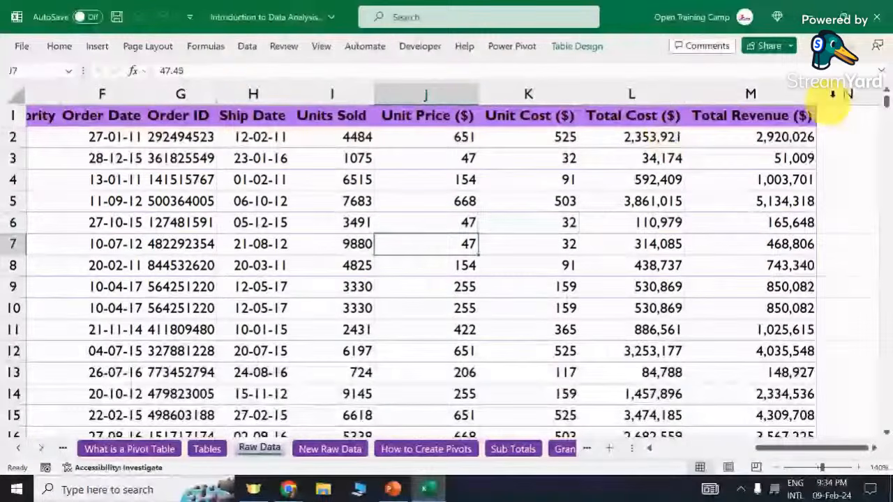
# Switch to the desktop, refresh it, and move the Introduction to Data Analysis file lower and the Server folder to the middle of the desktop.
pyautogui.click(813, 18)
pyautogui.rightClick(399, 212)
pyautogui.click(299, 257)
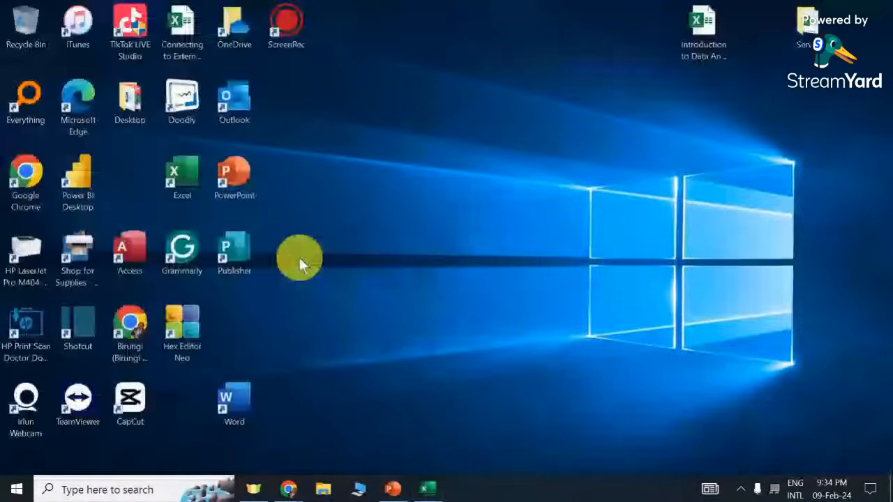
pyautogui.rightClick(267, 213)
pyautogui.click(333, 258)
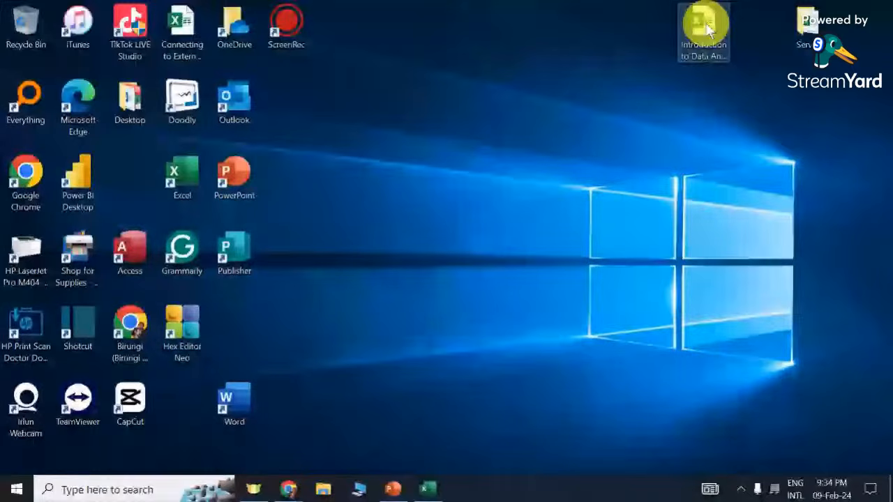
pyautogui.moveTo(707, 28); pyautogui.dragTo(706, 102)
pyautogui.moveTo(809, 20); pyautogui.dragTo(446, 179)
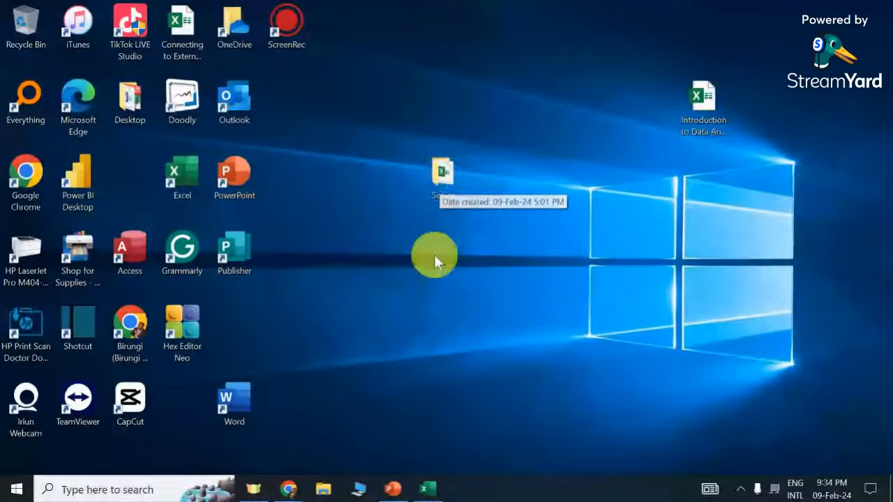
# Open the Server folder, examine the file it holds, and return to the desktop.
pyautogui.doubleClick(443, 171)
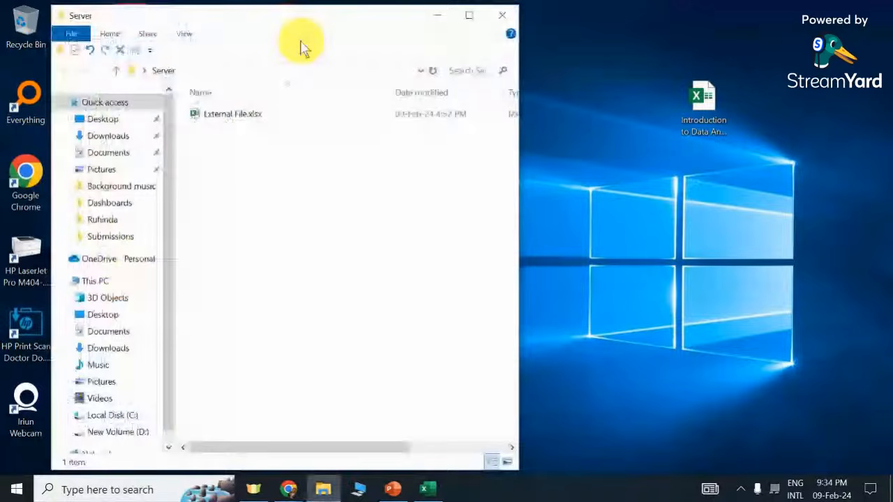
pyautogui.moveTo(302, 47); pyautogui.dragTo(611, 68)
pyautogui.click(546, 151)
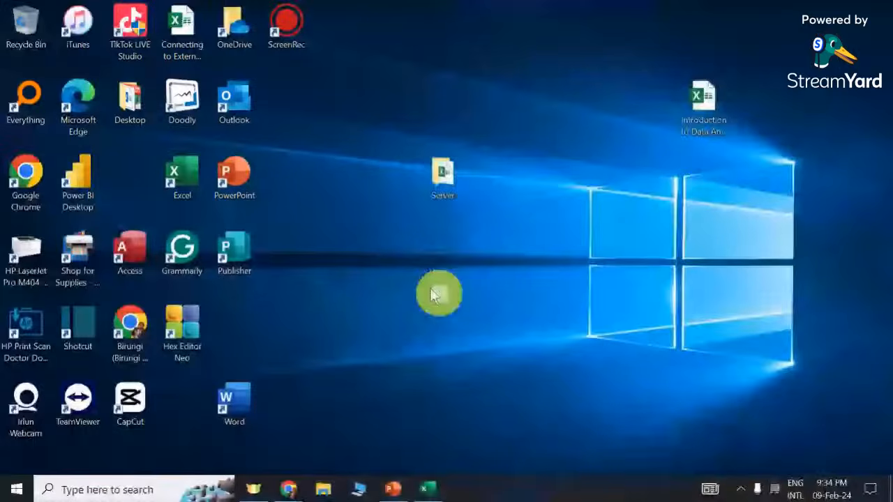
# Launch a new Excel window from the desktop with a blank workbook.
pyautogui.click(185, 177)
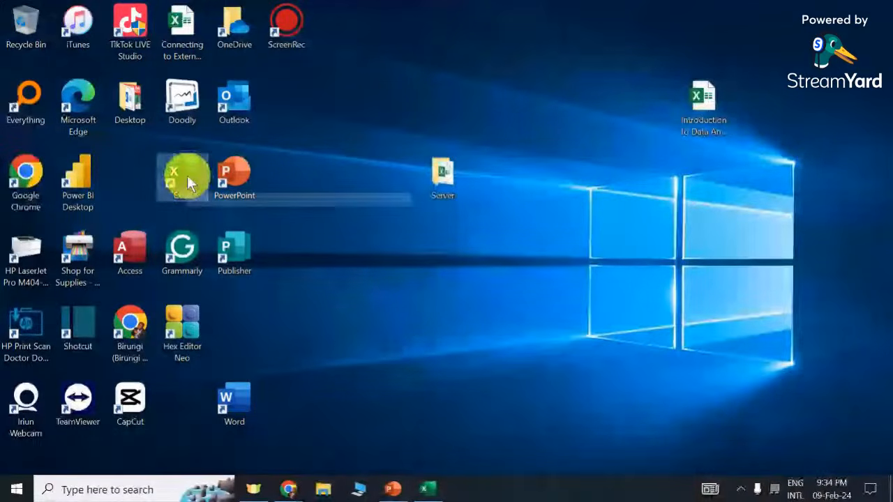
pyautogui.doubleClick(187, 175)
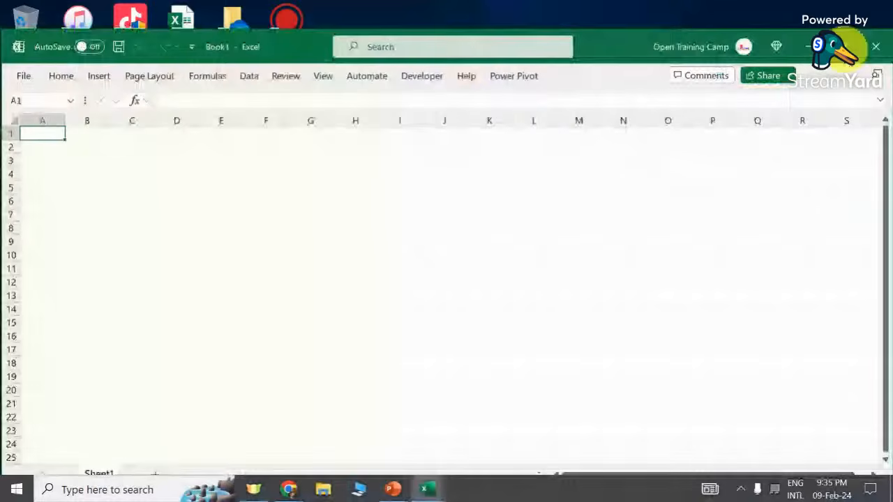
pyautogui.click(262, 234)
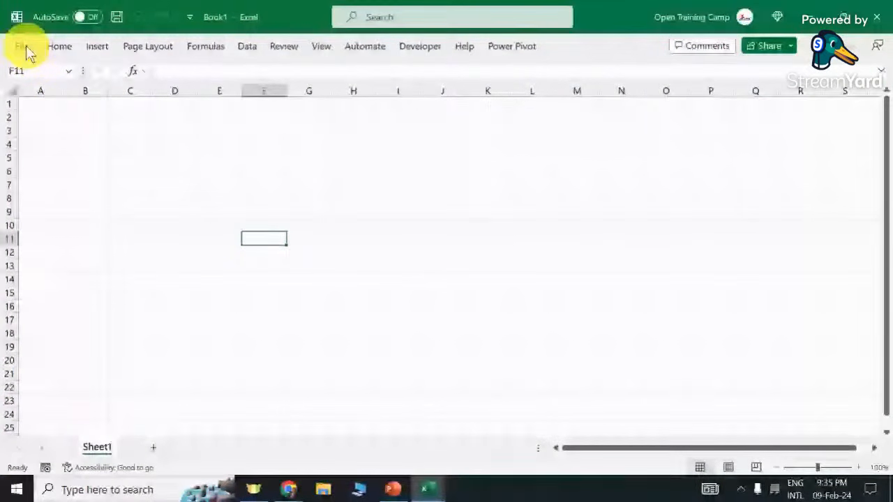
# Save the blank workbook to the Desktop as Sample_External Connection in Excel Workbook format.
pyautogui.click(26, 45)
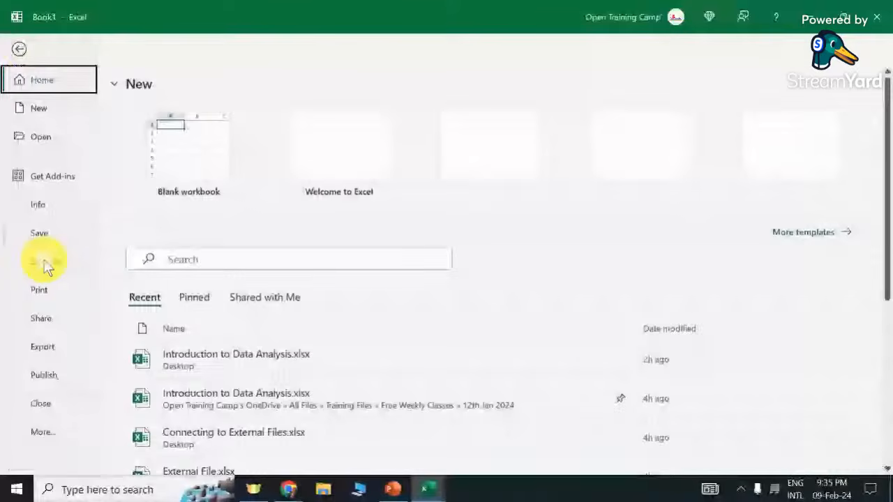
pyautogui.click(46, 263)
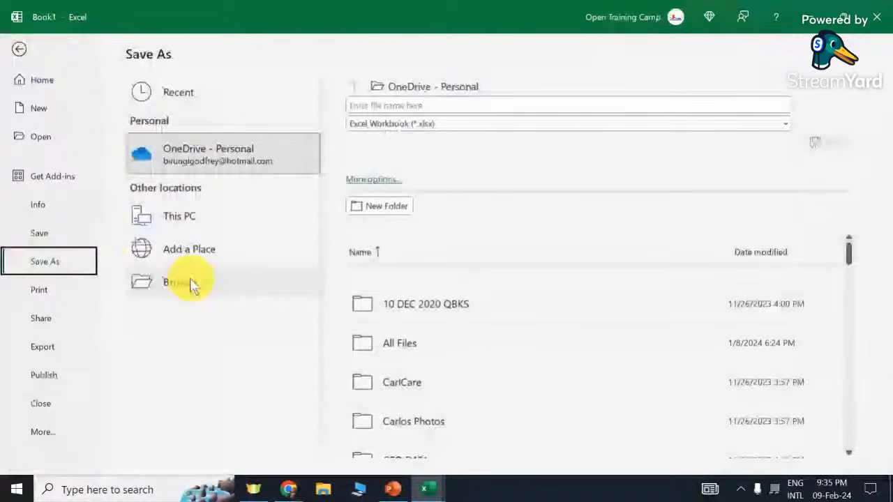
pyautogui.click(183, 282)
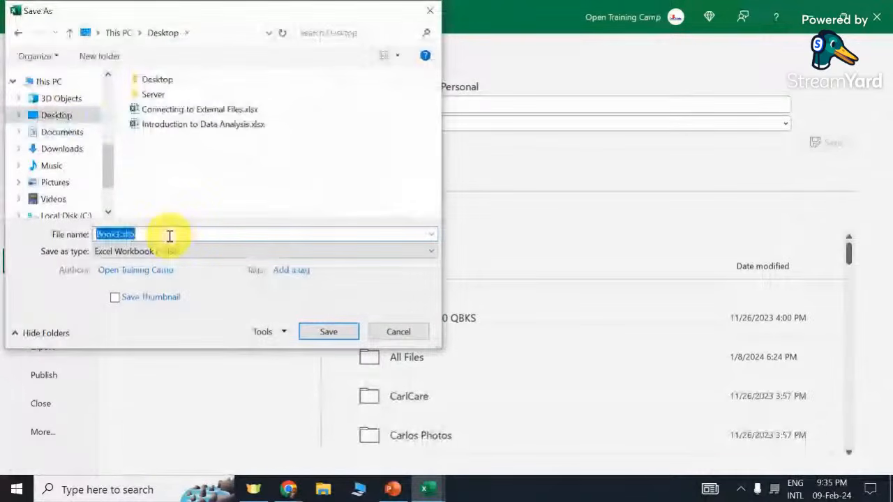
pyautogui.write('Samp')
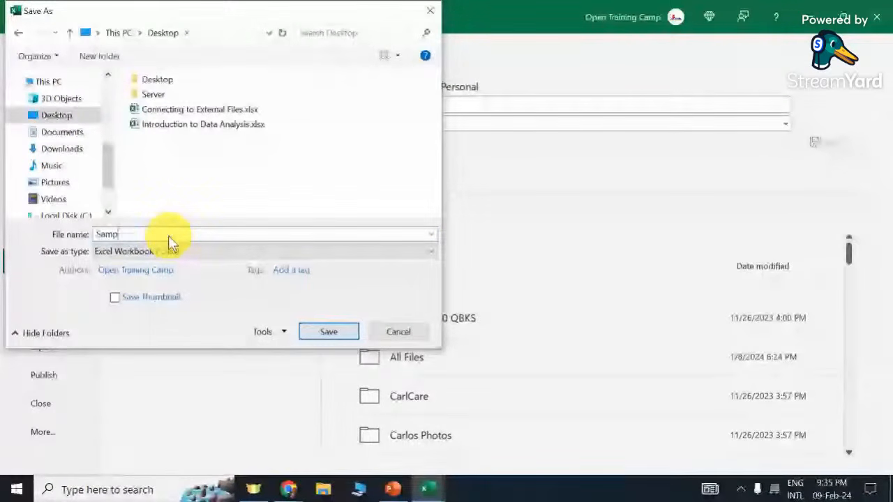
pyautogui.write('le_Exte')
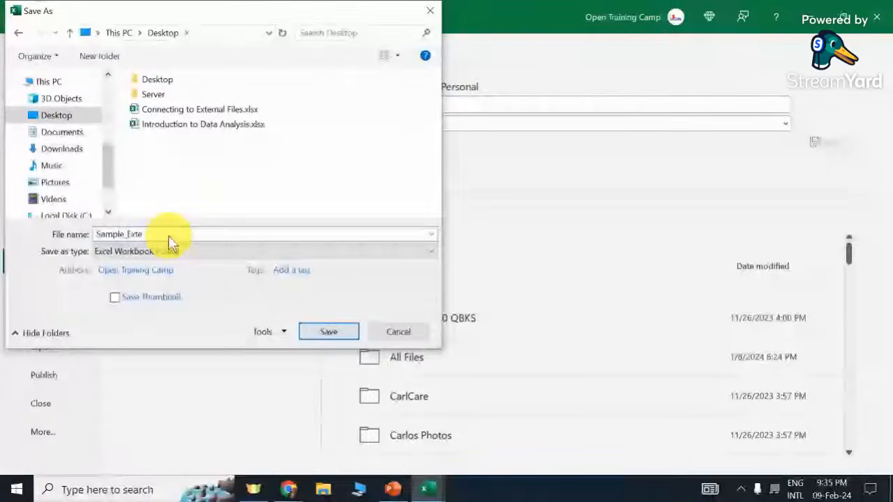
pyautogui.write('rnal_Workb')
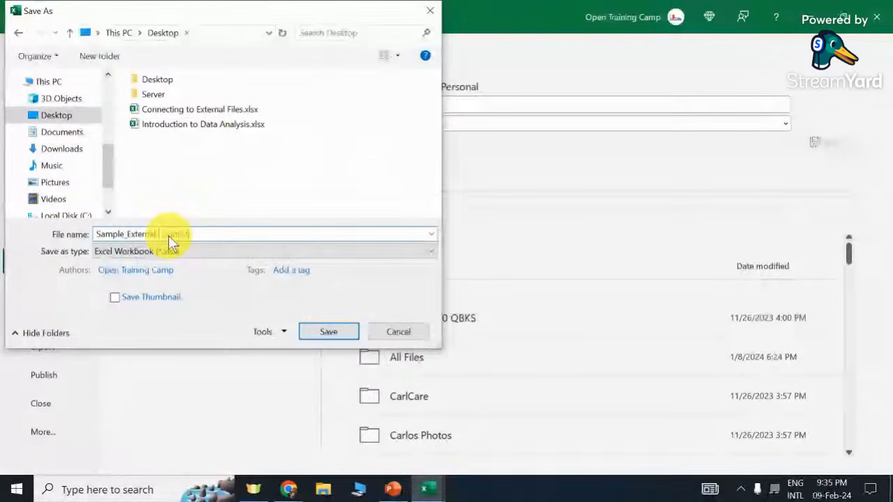
pyautogui.write('on')
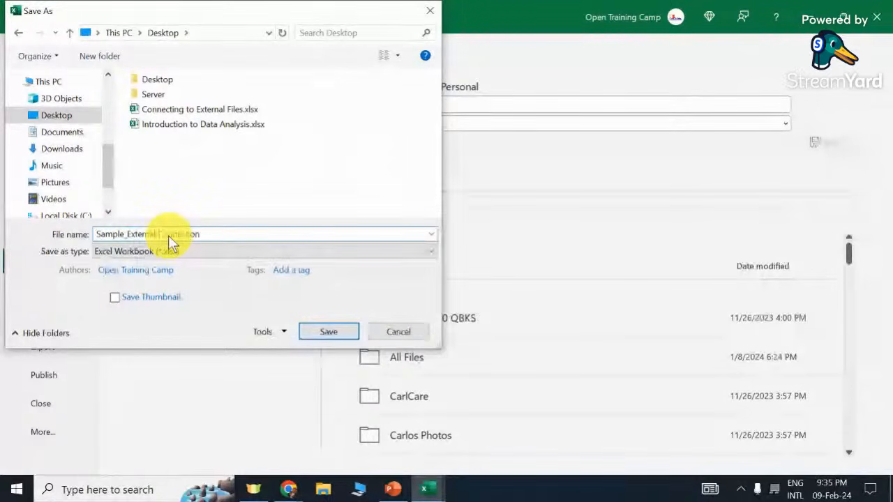
pyautogui.click(329, 335)
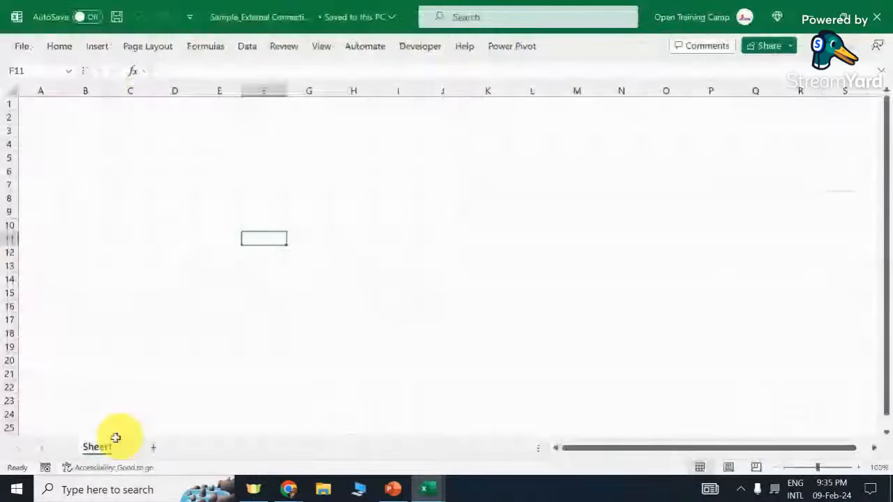
# Rename the Sheet1 worksheet as Sample_External_Connection.
pyautogui.doubleClick(97, 447)
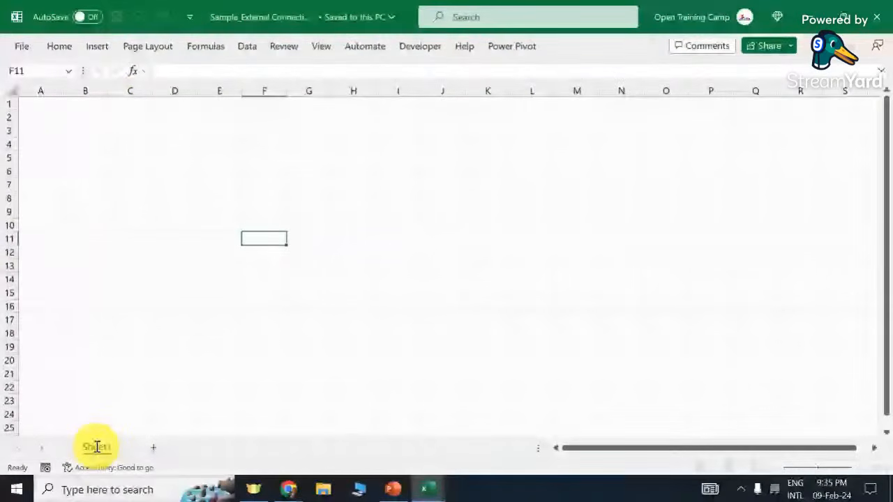
pyautogui.write('Sampl')
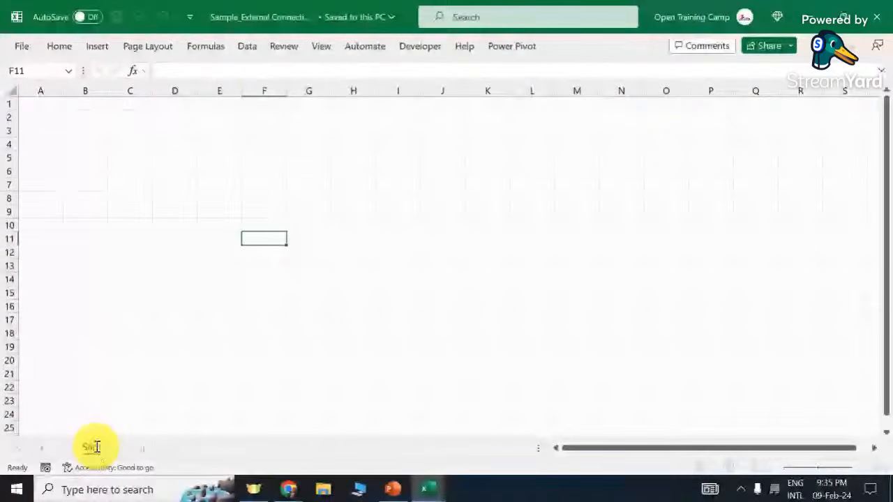
pyautogui.write('e_')
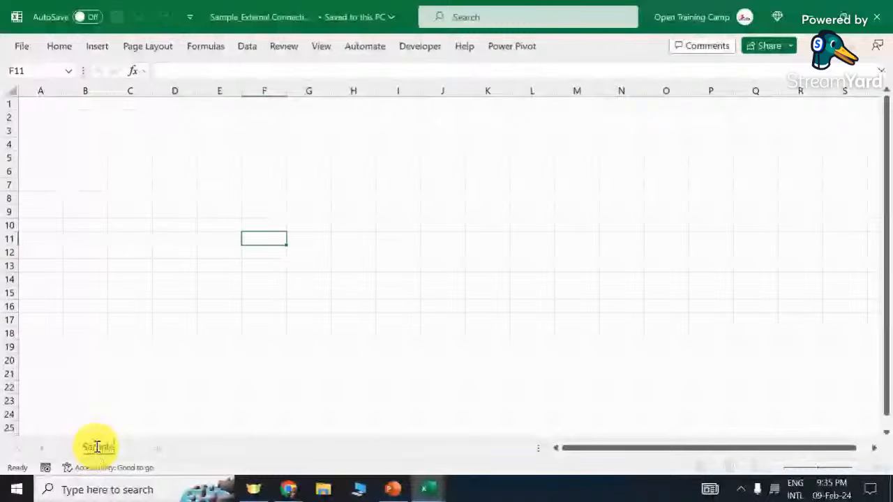
pyautogui.write('Ext')
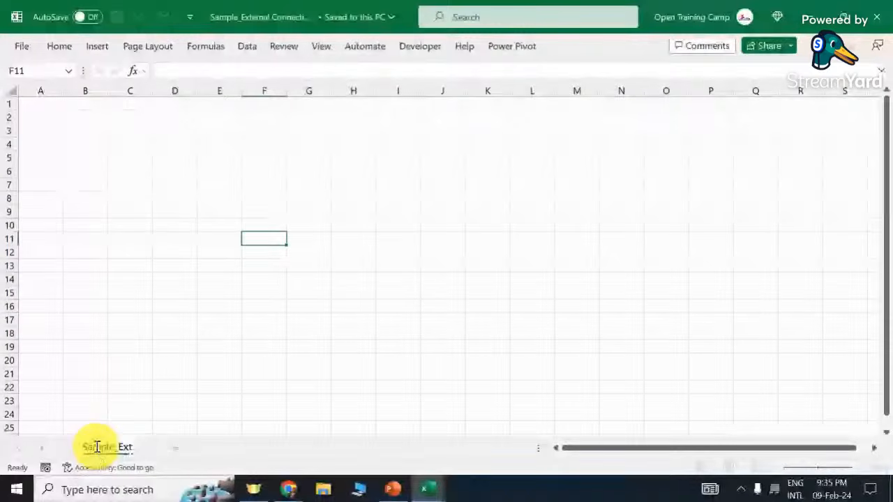
pyautogui.write('ernal')
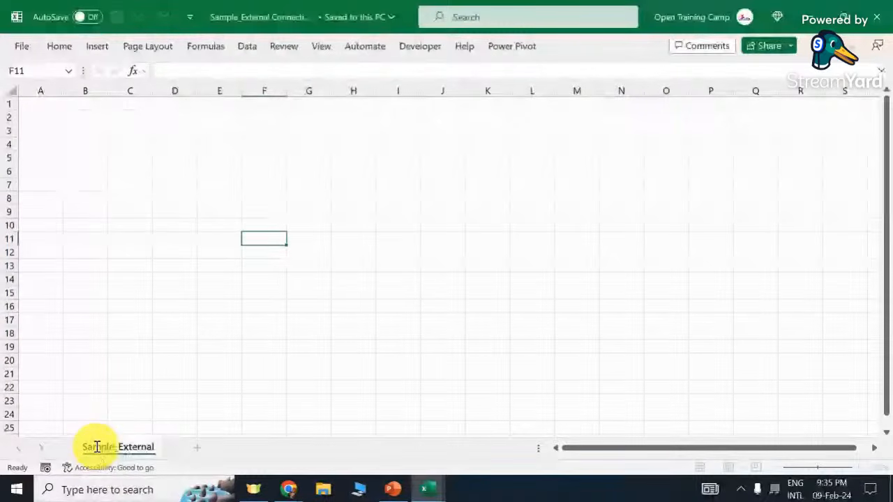
pyautogui.write('_Co')
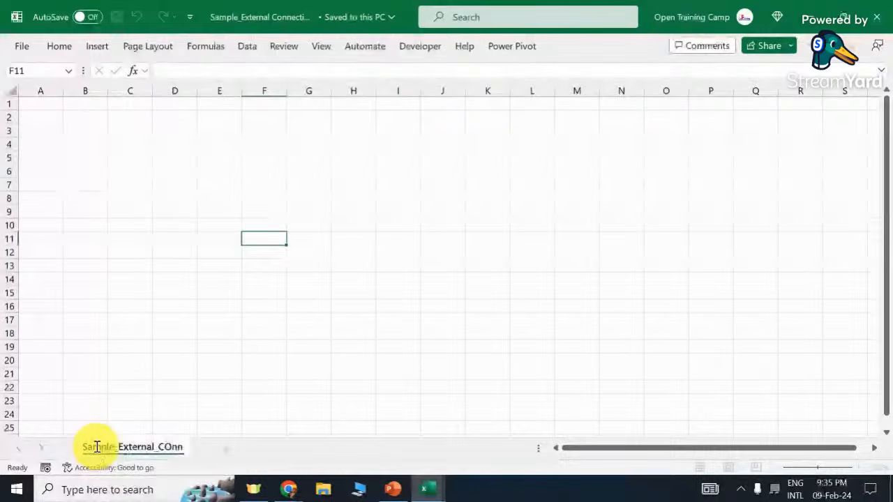
pyautogui.write('nnection')
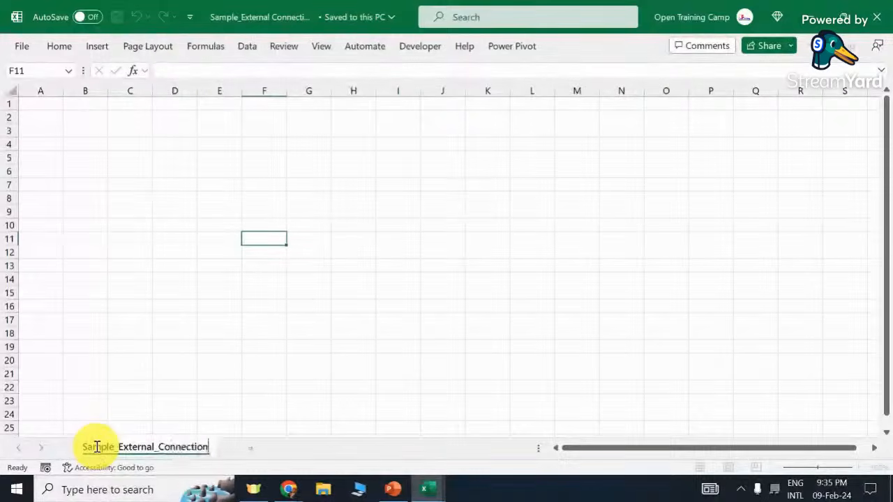
pyautogui.click(309, 292)
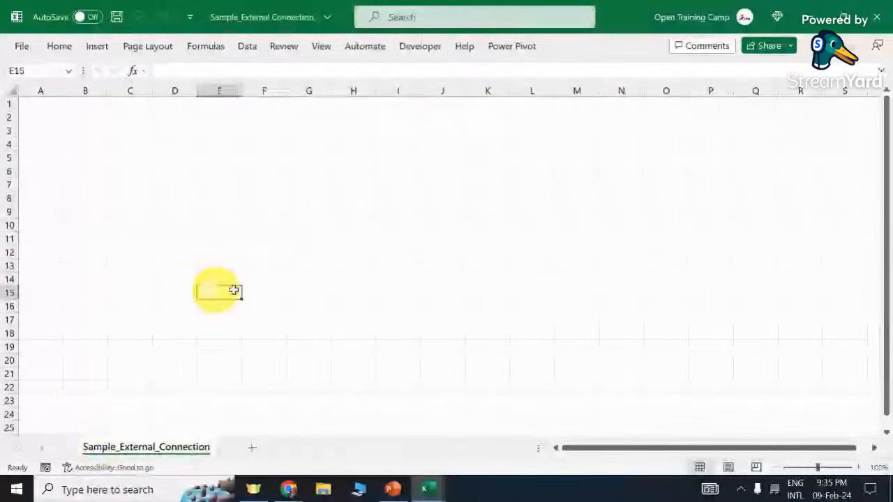
# Enlarge the worksheet view to 150% zoom and select cell G10.
pyautogui.click(859, 467)
pyautogui.click(859, 467)
pyautogui.click(859, 467)
pyautogui.click(859, 467)
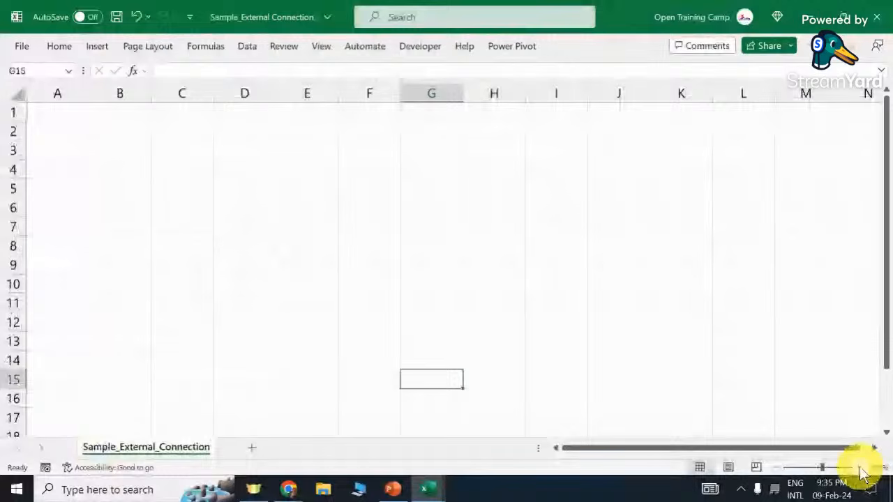
pyautogui.click(859, 467)
pyautogui.click(487, 289)
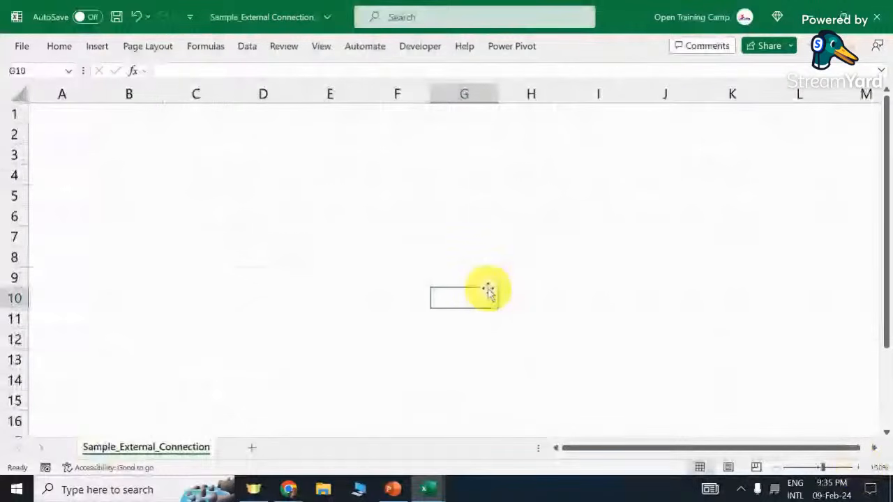
pyautogui.scroll(-6, 487, 289)
pyautogui.scroll(6, 475, 250)
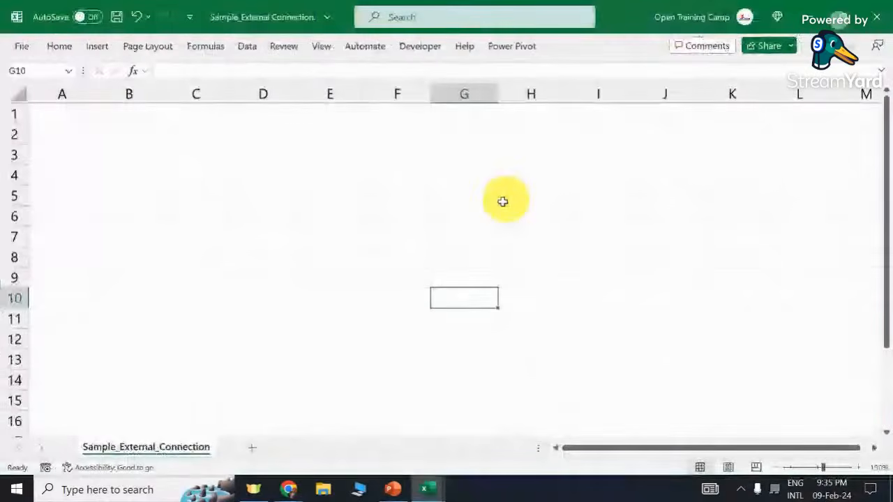
pyautogui.click(488, 213)
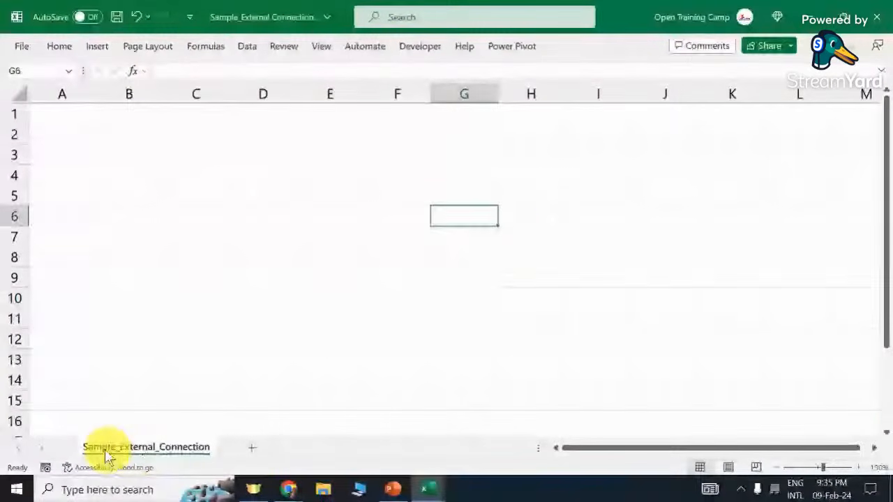
pyautogui.click(129, 318)
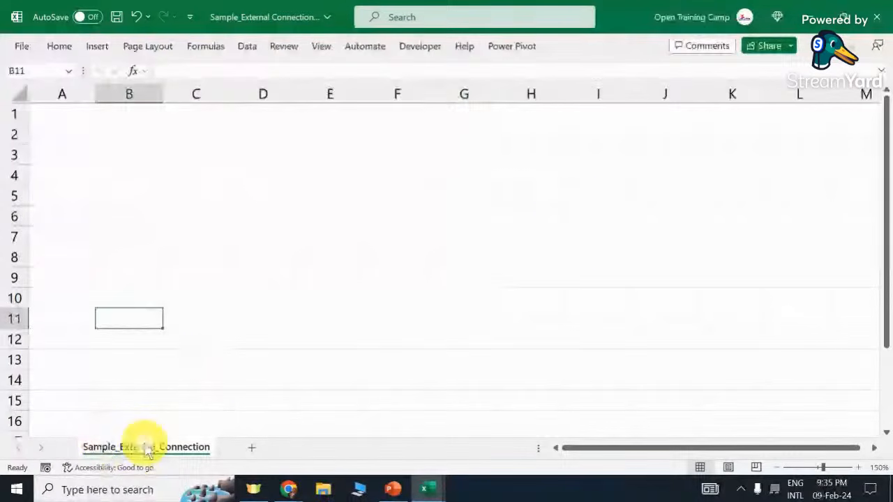
pyautogui.click(263, 339)
# Minimize the workbook and move the Server folder to the upper area of the desktop.
pyautogui.click(810, 17)
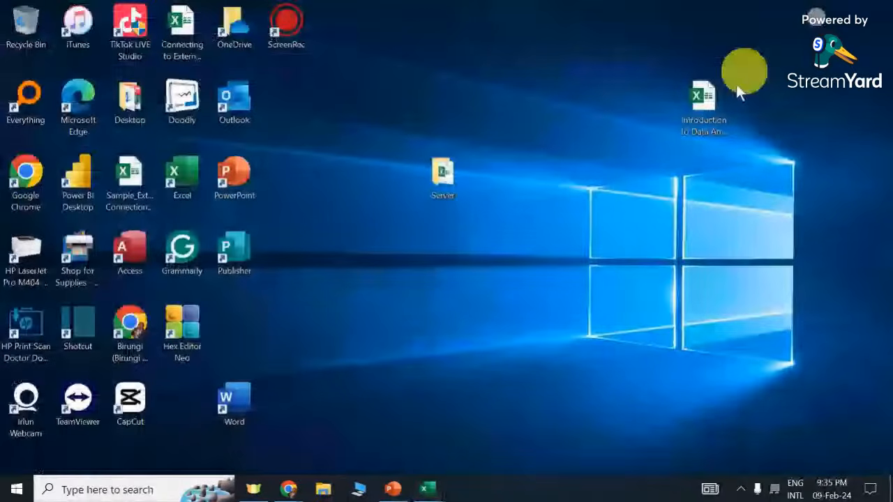
pyautogui.moveTo(442, 175); pyautogui.dragTo(554, 40)
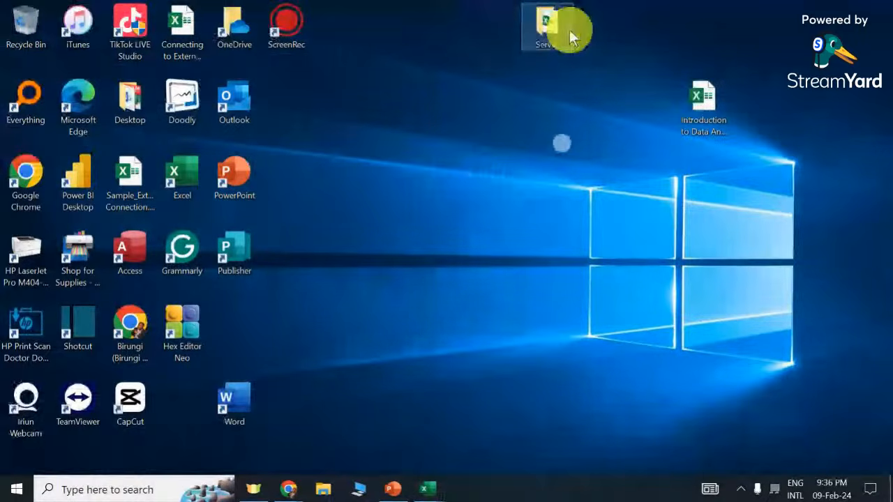
pyautogui.click(532, 164)
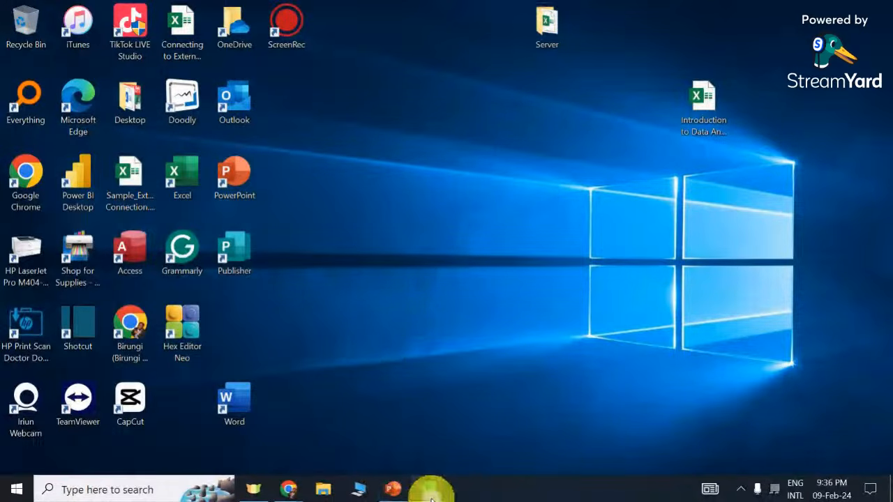
# Switch back to the Sample_External Connection workbook and select cell E4.
pyautogui.moveTo(431, 496)
pyautogui.click(520, 448)
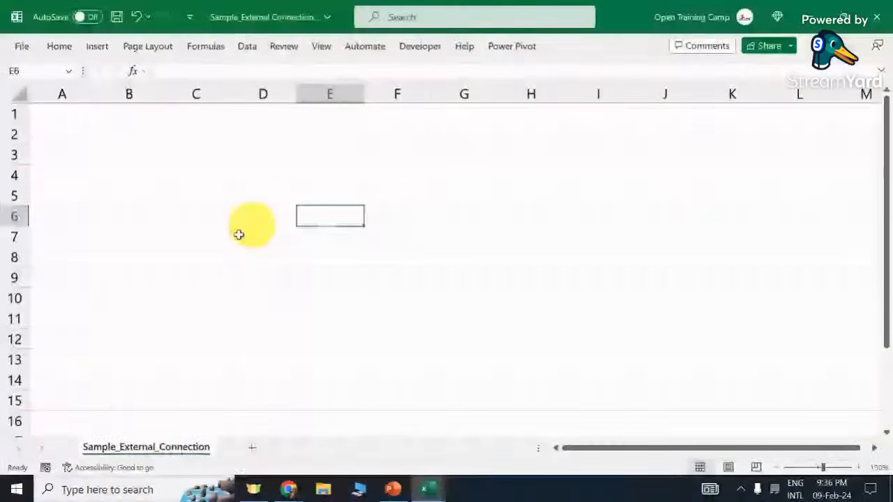
pyautogui.click(270, 200)
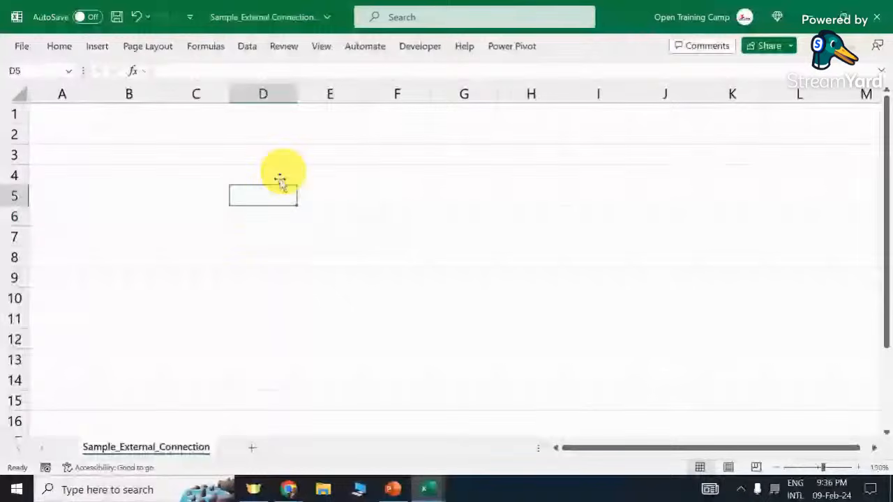
pyautogui.click(320, 169)
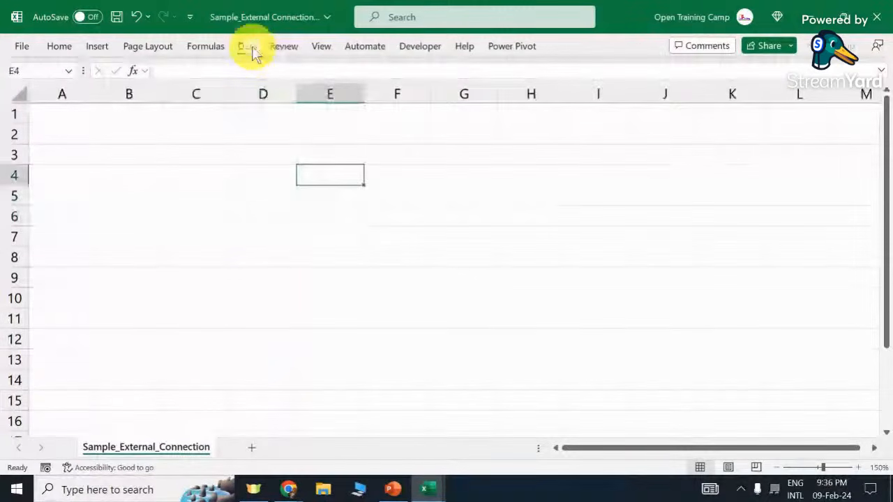
pyautogui.click(248, 46)
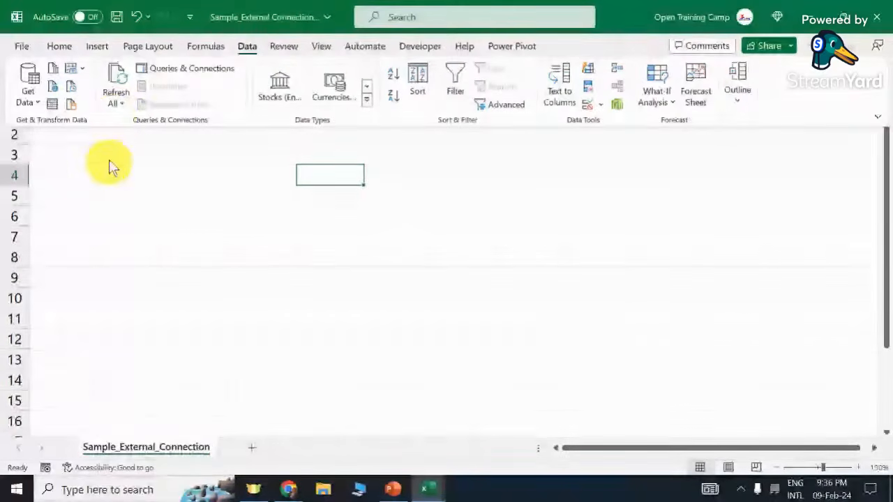
pyautogui.click(116, 101)
pyautogui.click(494, 194)
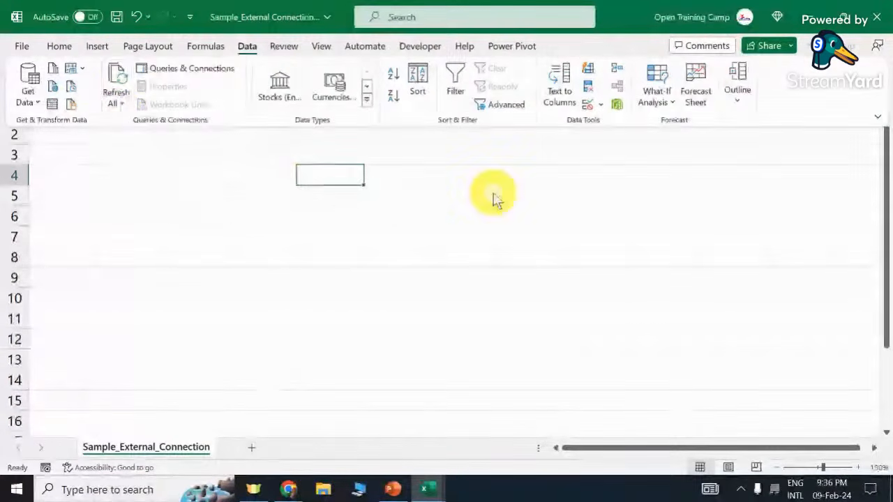
pyautogui.click(494, 195)
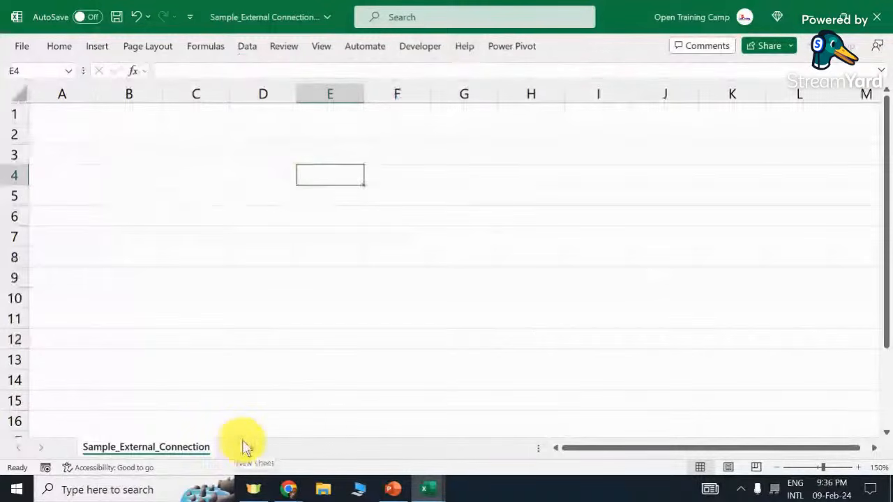
pyautogui.click(290, 211)
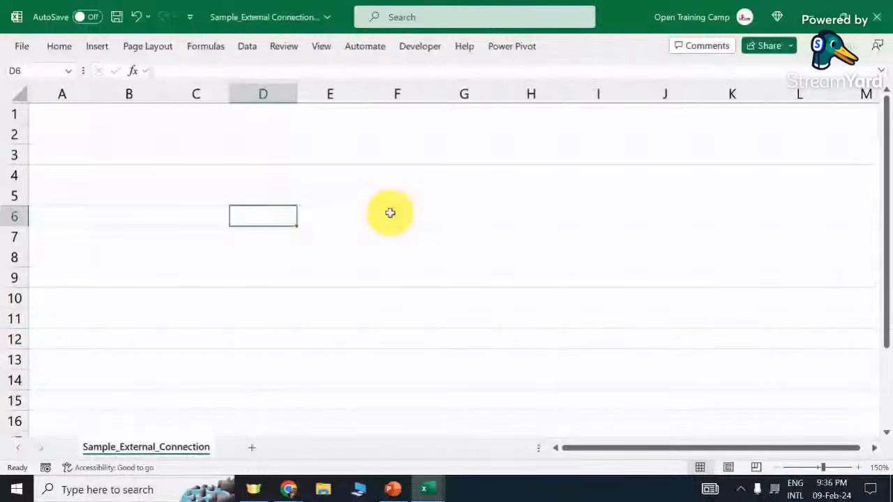
pyautogui.click(97, 48)
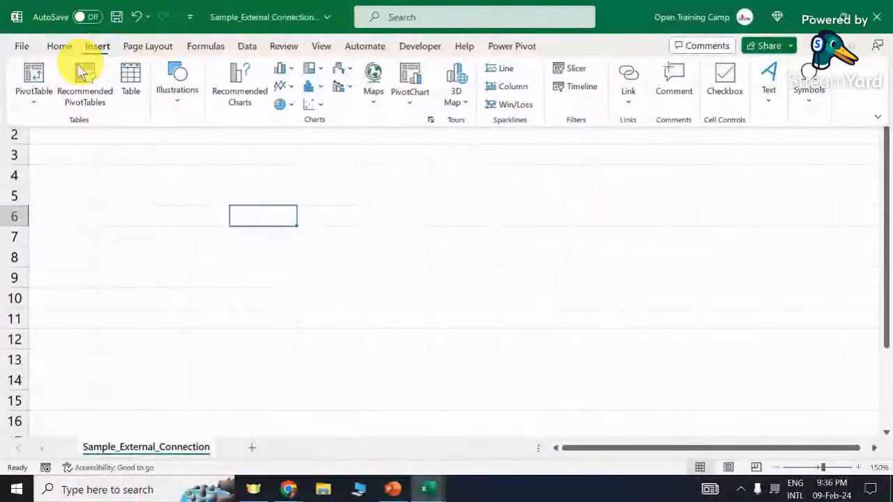
pyautogui.click(33, 99)
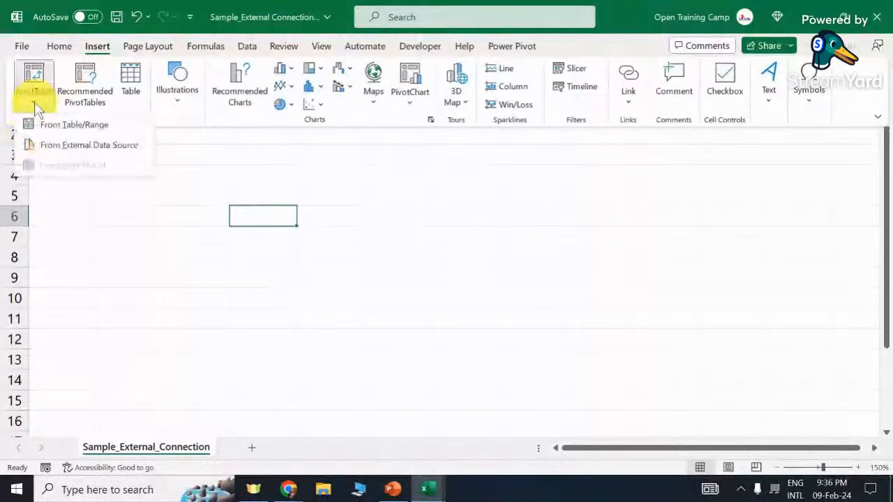
pyautogui.click(96, 47)
pyautogui.click(334, 256)
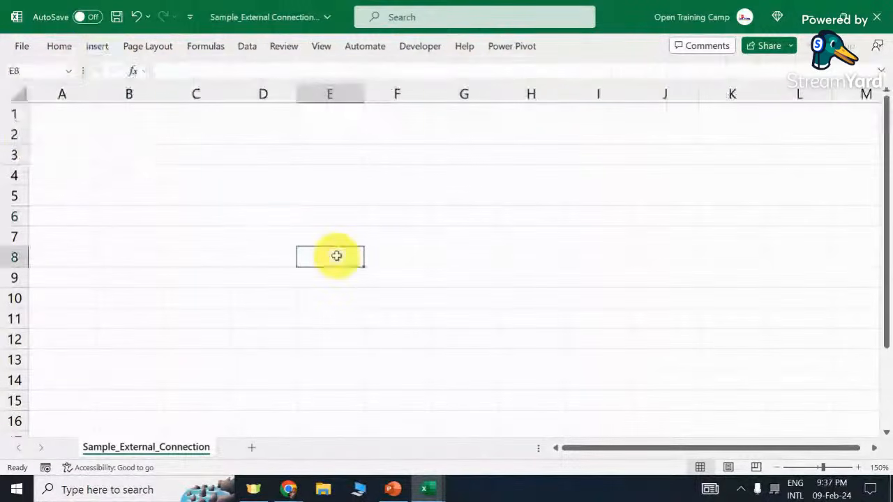
# Start a PivotTable from an external data source and enlarge its setup dialog.
pyautogui.click(98, 48)
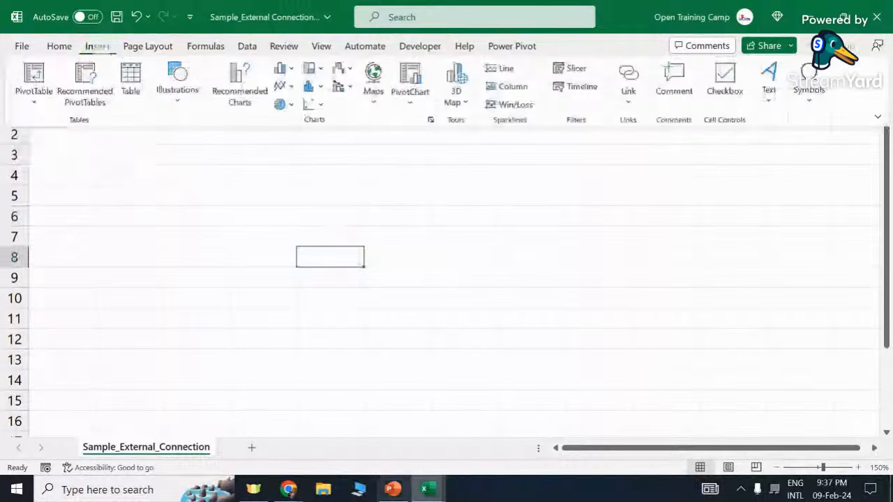
pyautogui.click(37, 104)
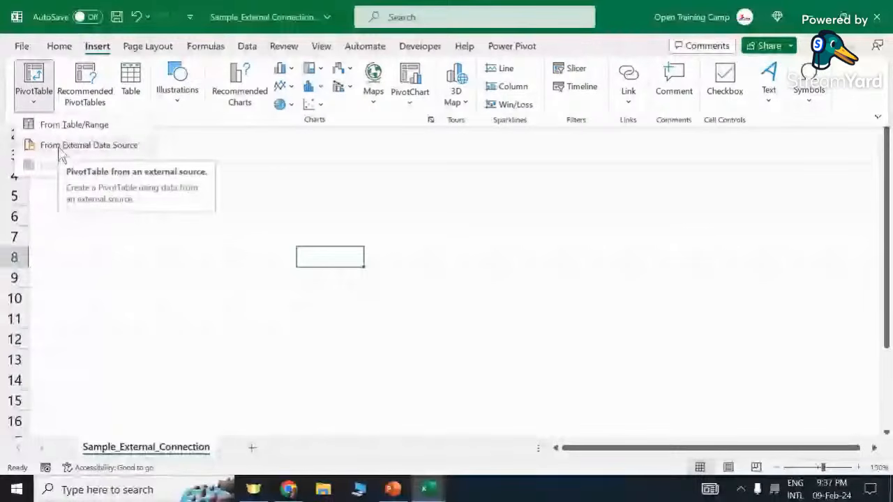
pyautogui.click(60, 146)
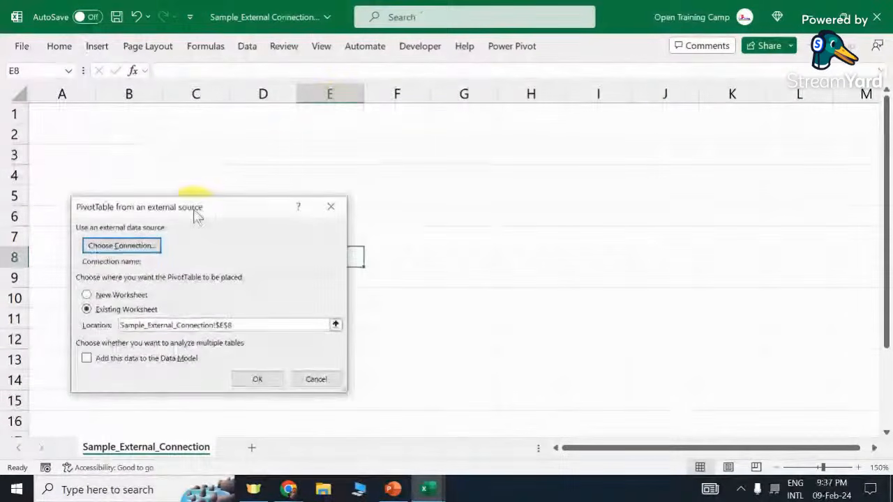
pyautogui.moveTo(196, 208); pyautogui.dragTo(330, 150)
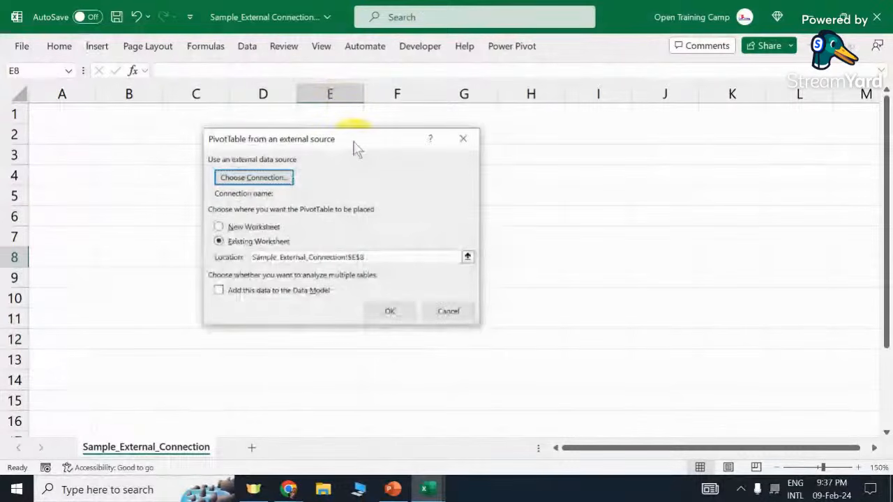
pyautogui.moveTo(355, 148)
pyautogui.mouseDown()
pyautogui.moveTo(424, 159)
pyautogui.moveTo(351, 135)
pyautogui.mouseUp()
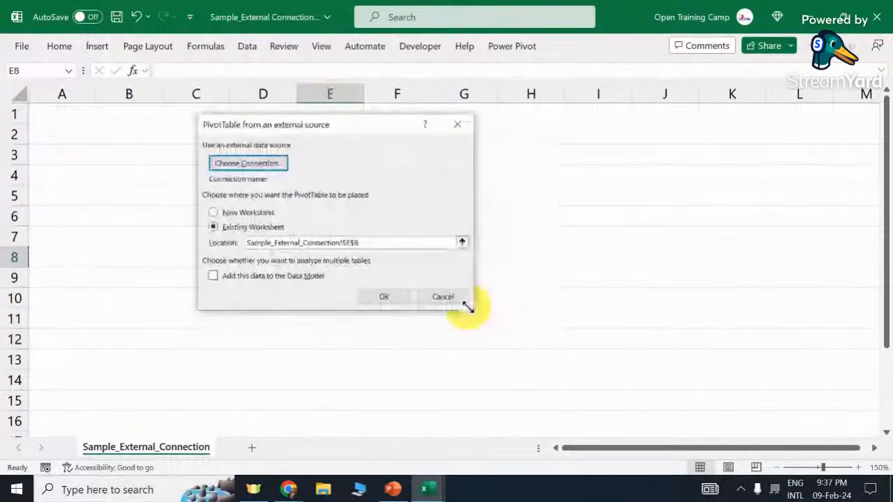
pyautogui.moveTo(468, 307); pyautogui.dragTo(559, 362)
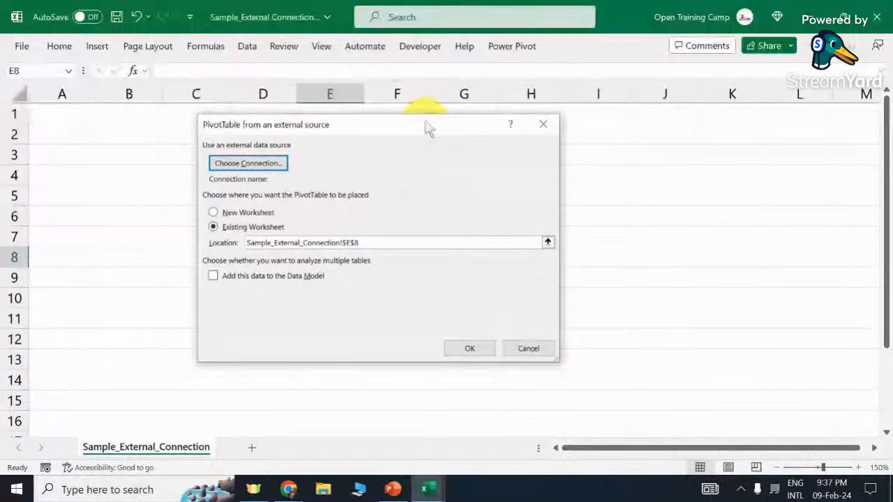
# Choose External File.xlsx from the Server folder on the Desktop as the PivotTable's external connection.
pyautogui.click(232, 169)
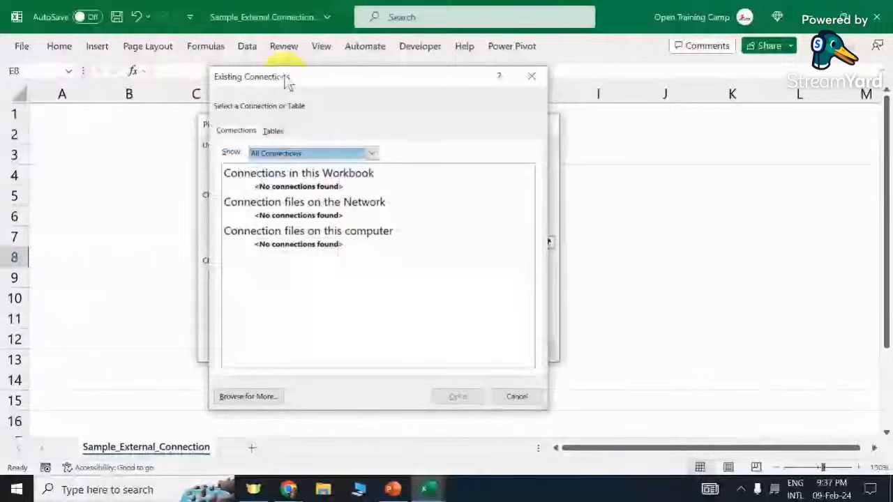
pyautogui.moveTo(284, 76); pyautogui.dragTo(272, 75)
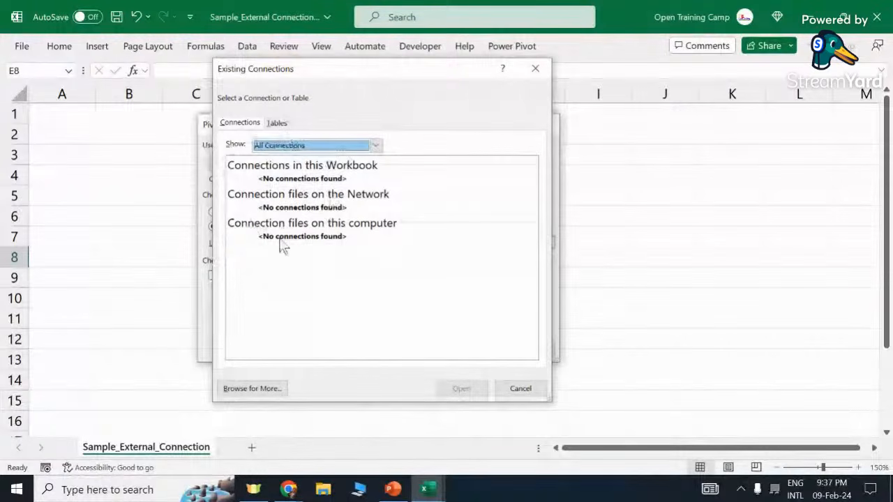
pyautogui.click(257, 393)
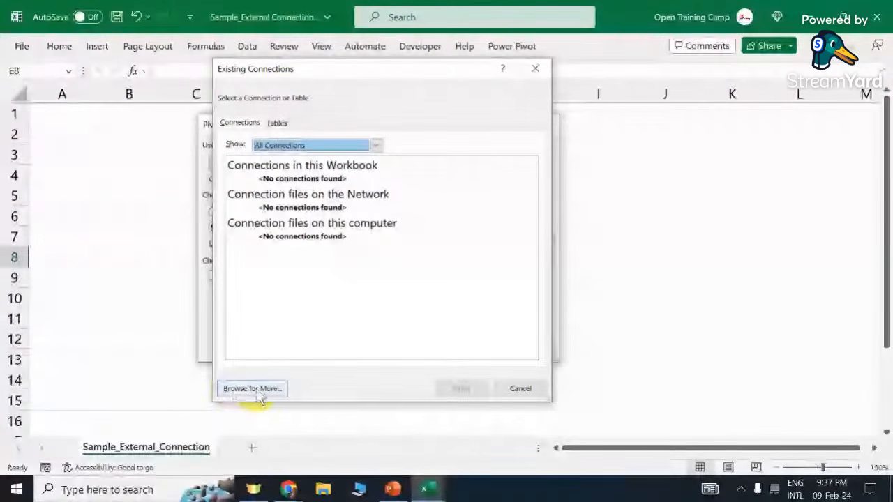
pyautogui.click(259, 396)
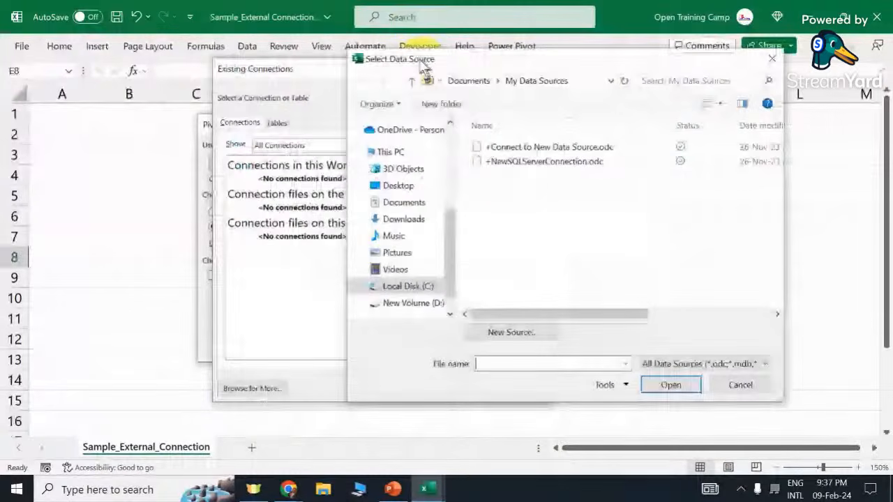
pyautogui.moveTo(422, 64); pyautogui.dragTo(348, 55)
pyautogui.moveTo(378, 225); pyautogui.dragTo(383, 136)
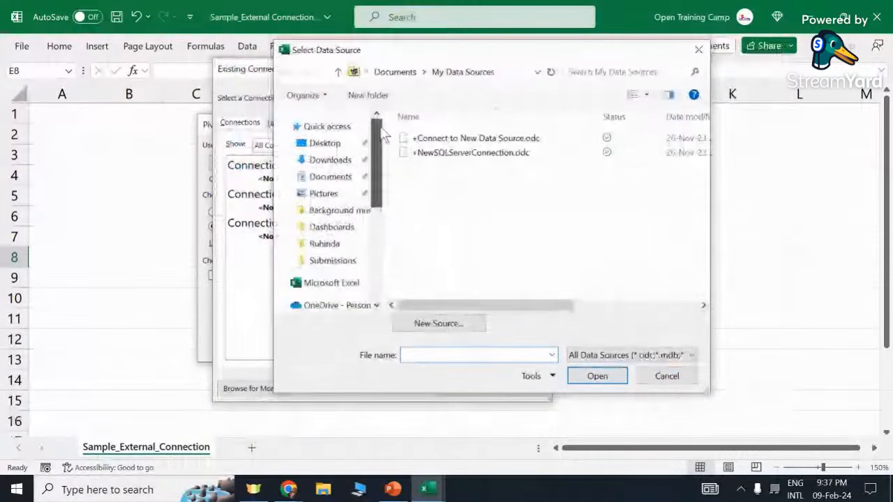
pyautogui.click(324, 145)
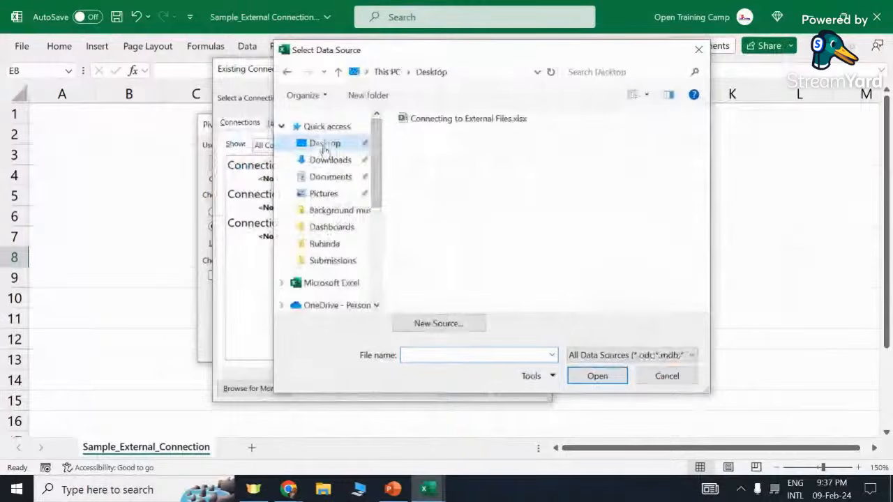
pyautogui.doubleClick(422, 133)
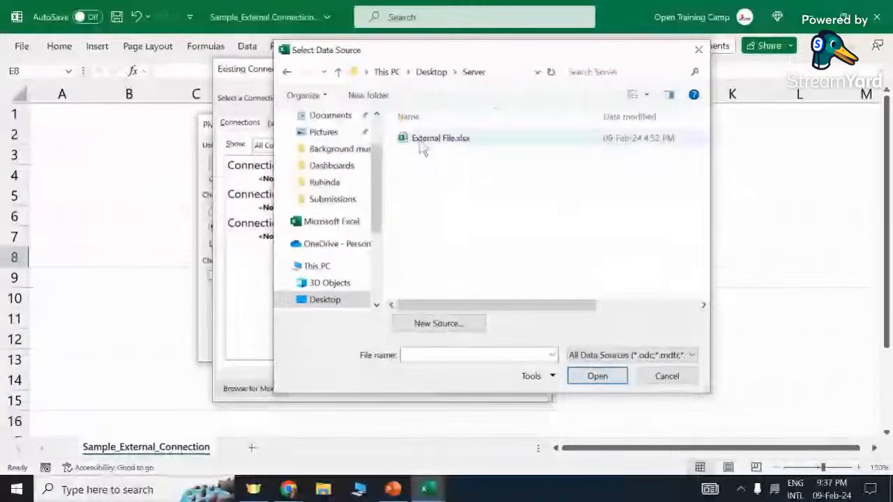
pyautogui.click(421, 145)
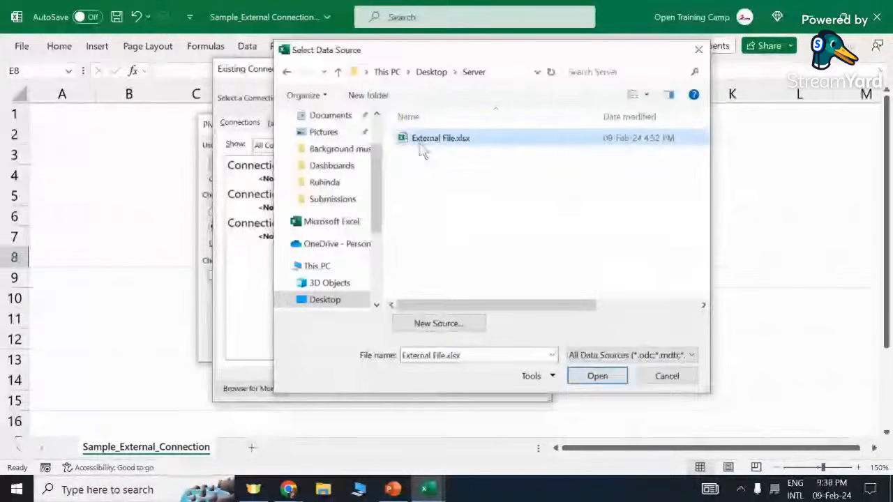
pyautogui.click(597, 377)
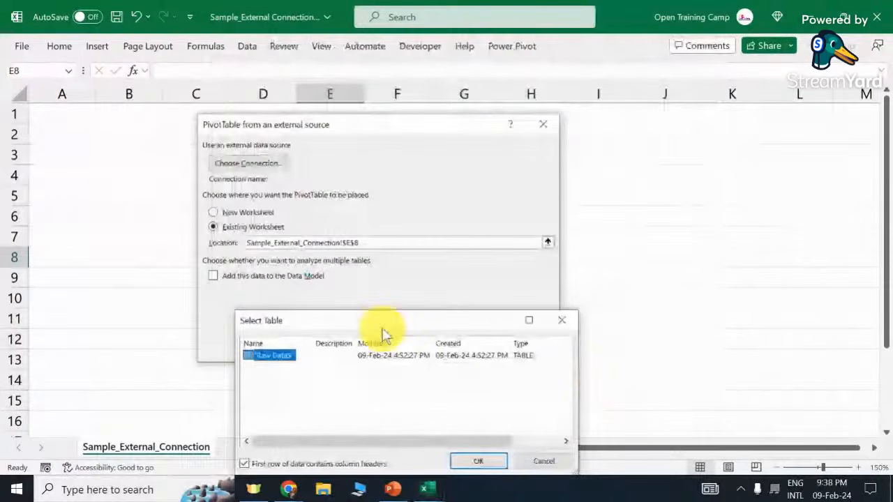
# Use the 'Raw Data$' table as the source, keeping the first row of data as column headers.
pyautogui.moveTo(383, 328); pyautogui.dragTo(411, 171)
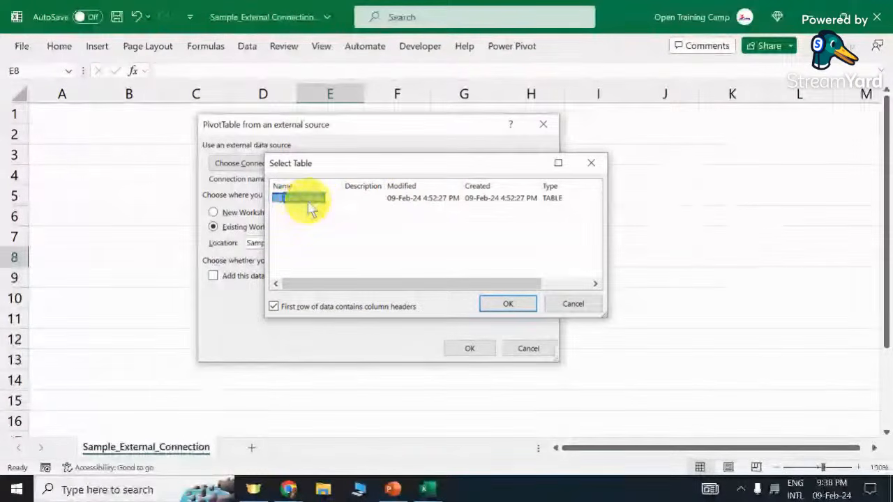
pyautogui.click(271, 311)
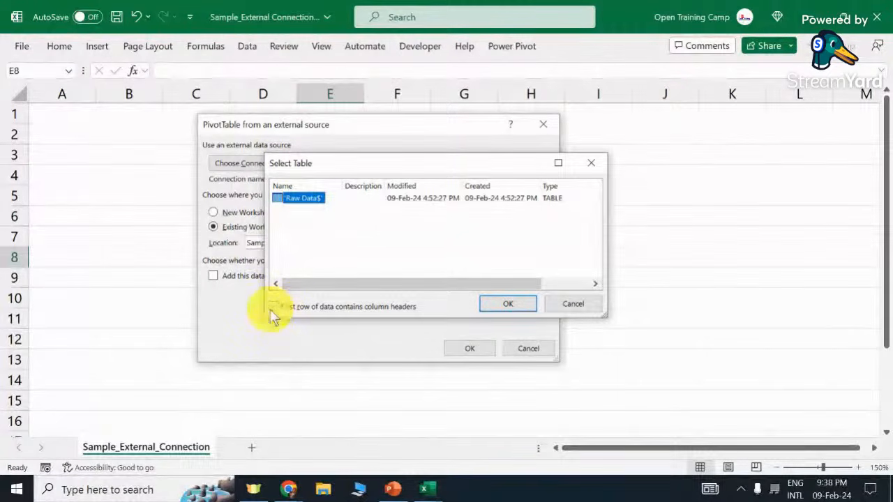
pyautogui.click(282, 312)
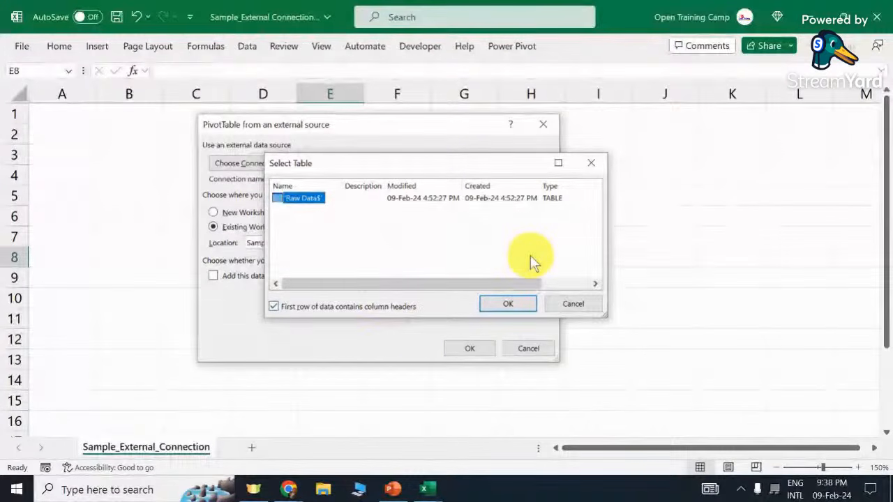
pyautogui.click(504, 304)
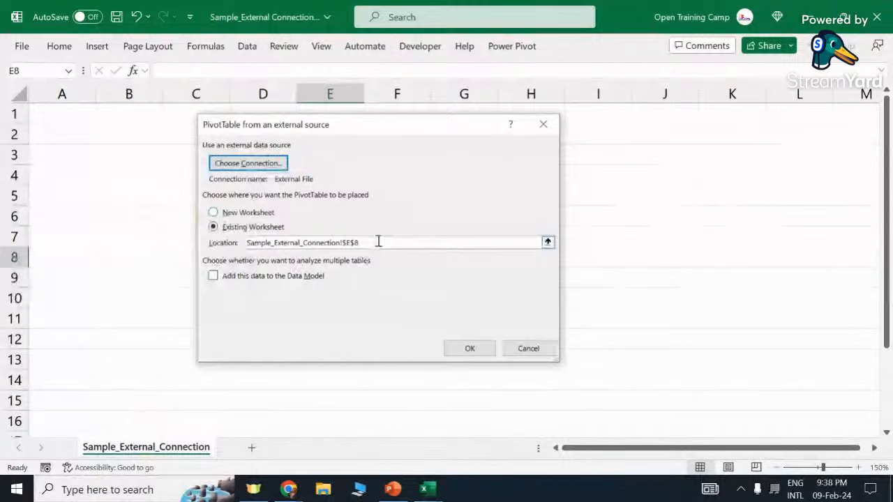
# Create the PivotTable at cell B2 of the existing Sample_External_Connection worksheet and move the field list clear of it.
pyautogui.moveTo(298, 128); pyautogui.dragTo(460, 147)
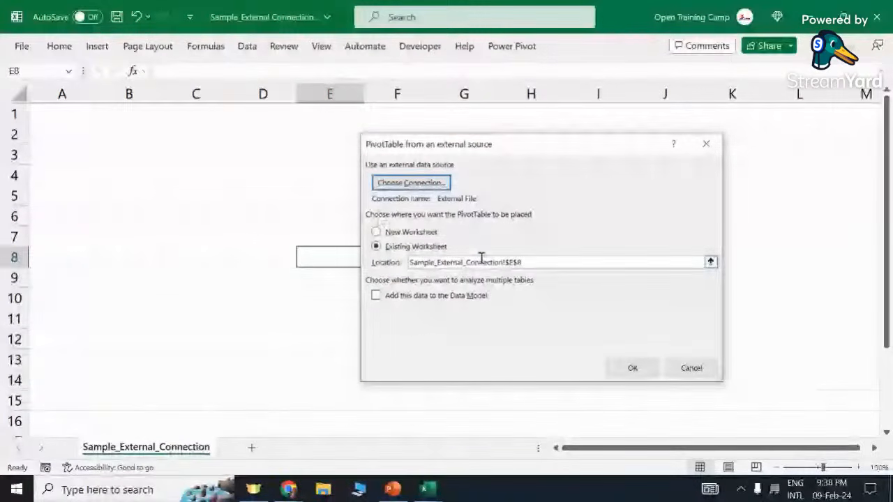
pyautogui.click(710, 262)
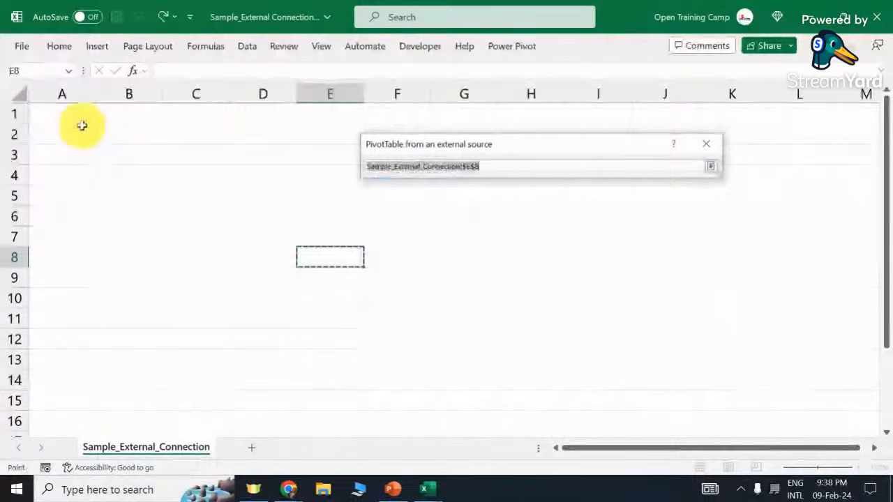
pyautogui.click(112, 132)
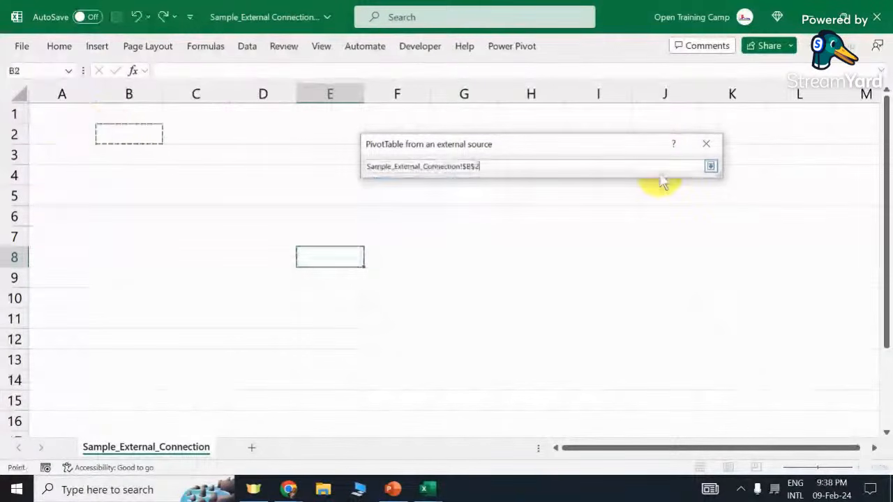
pyautogui.click(710, 166)
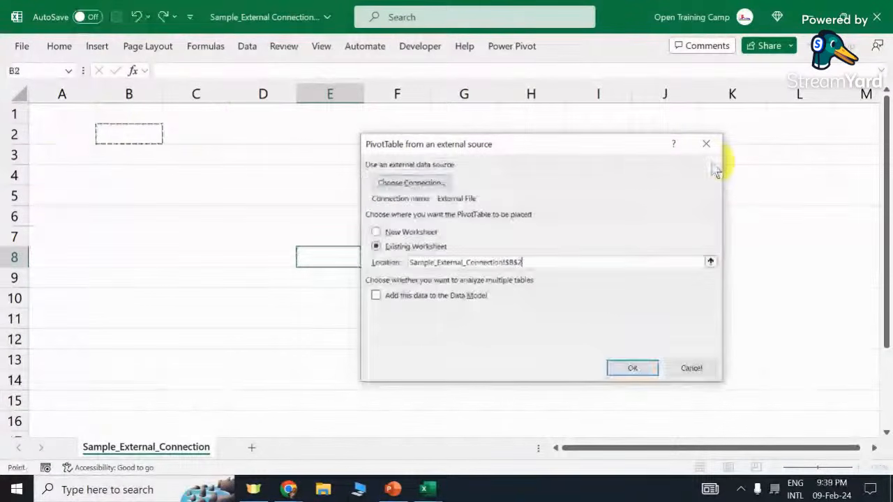
pyautogui.click(636, 370)
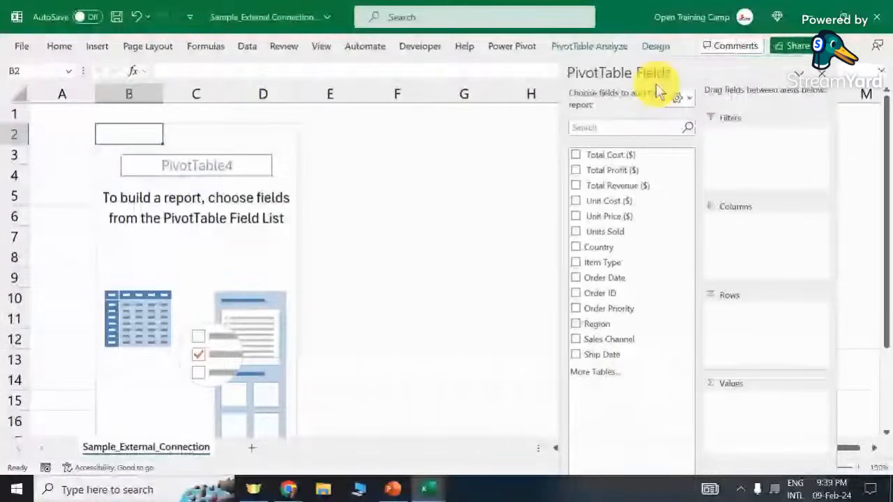
pyautogui.moveTo(731, 19); pyautogui.dragTo(721, 21)
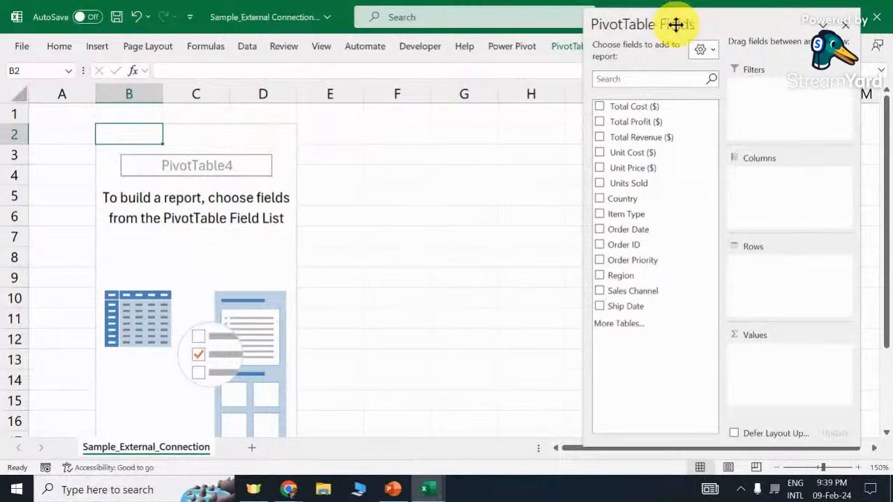
# Move the field list lower on the worksheet and rename the new PivotTable as Test_External.
pyautogui.moveTo(676, 24); pyautogui.dragTo(745, 130)
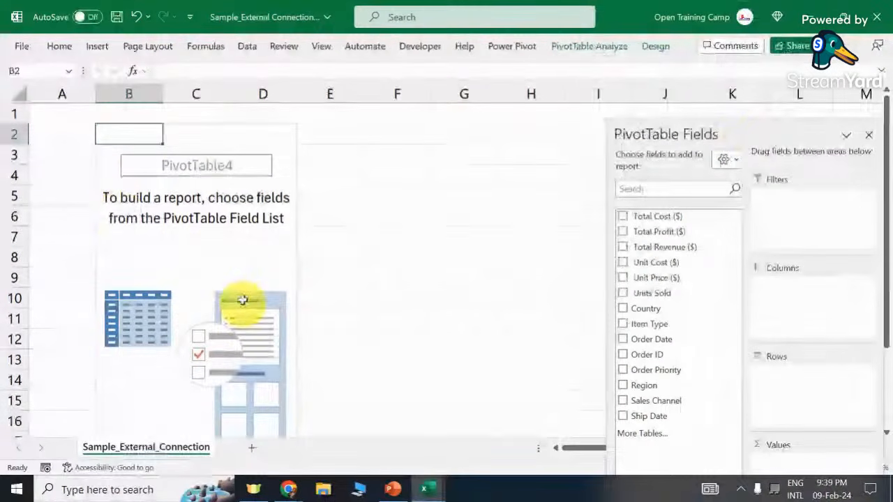
pyautogui.scroll(-2, 244, 298)
pyautogui.scroll(2, 246, 297)
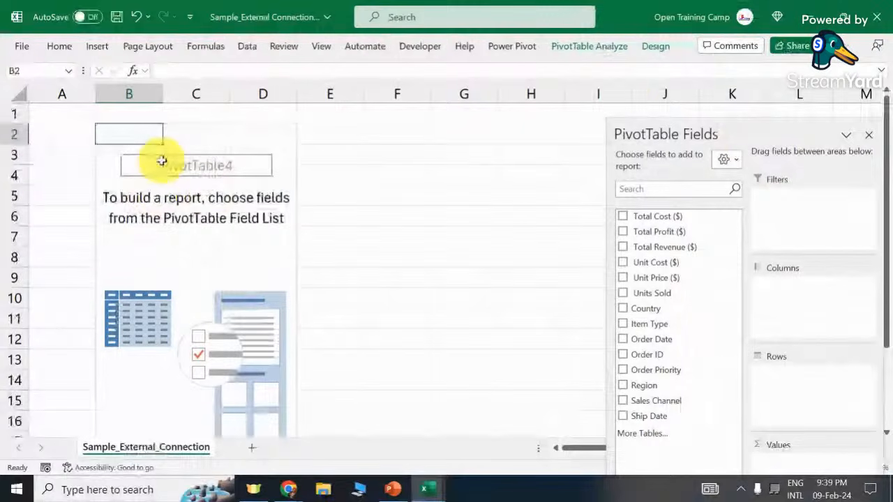
pyautogui.click(612, 54)
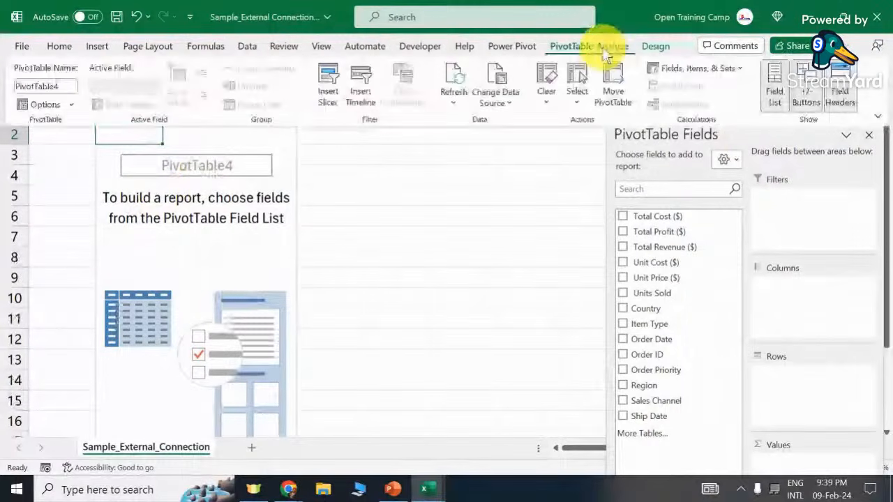
pyautogui.click(64, 84)
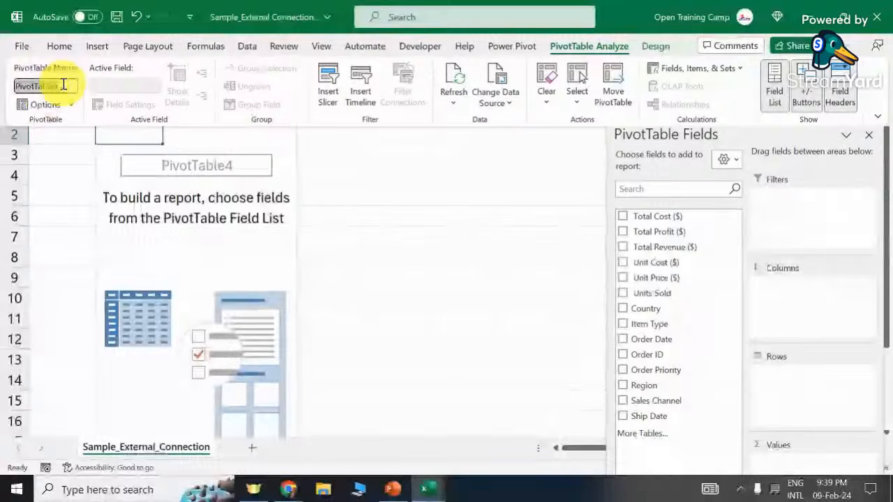
pyautogui.write('Tes')
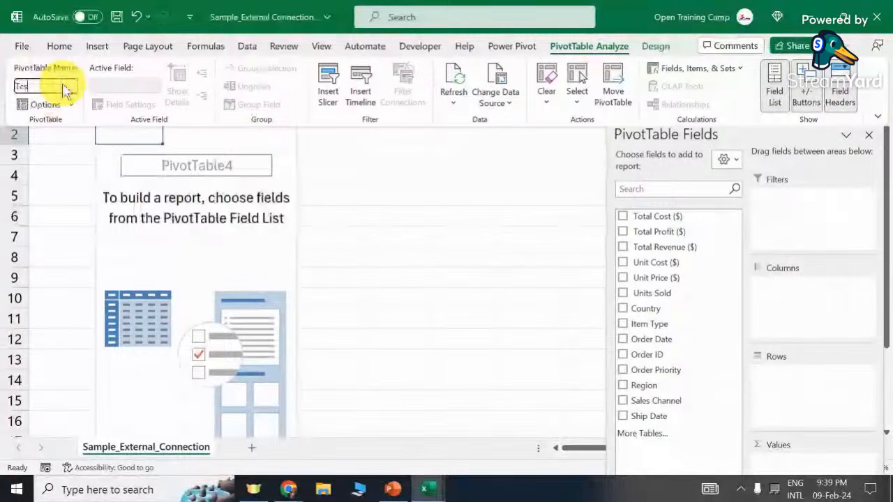
pyautogui.write('t_Ex')
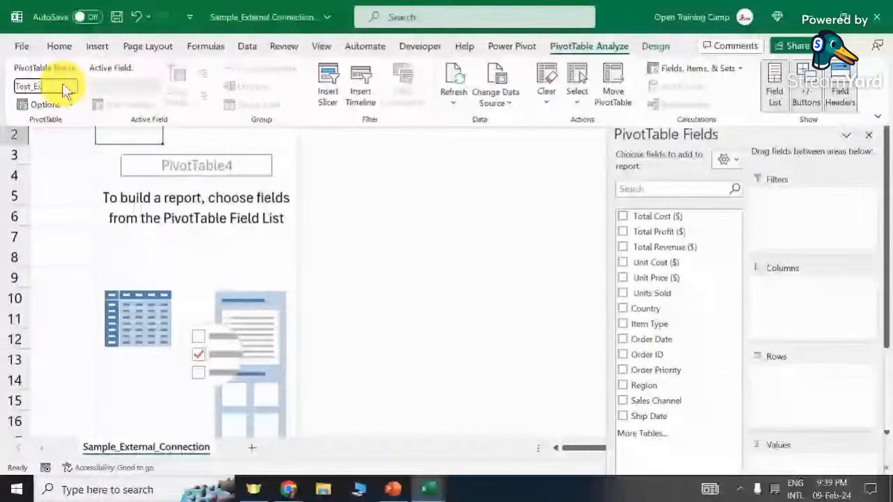
pyautogui.write('terna')
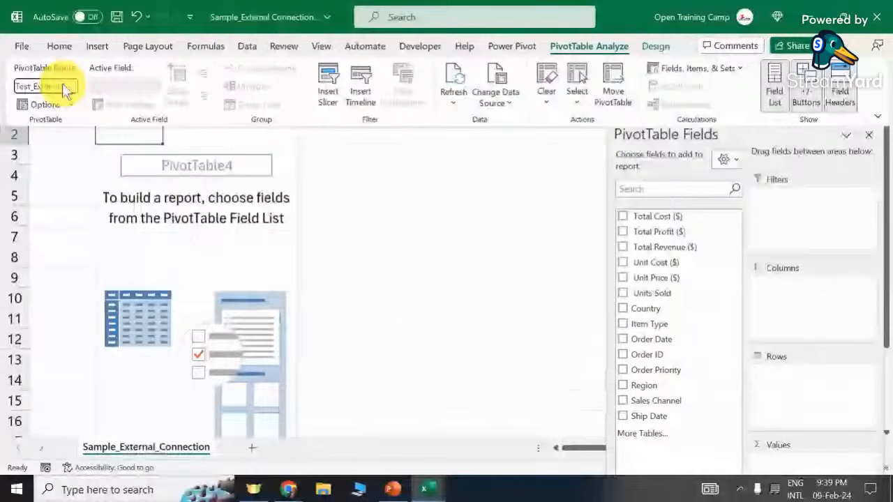
pyautogui.press('Return')
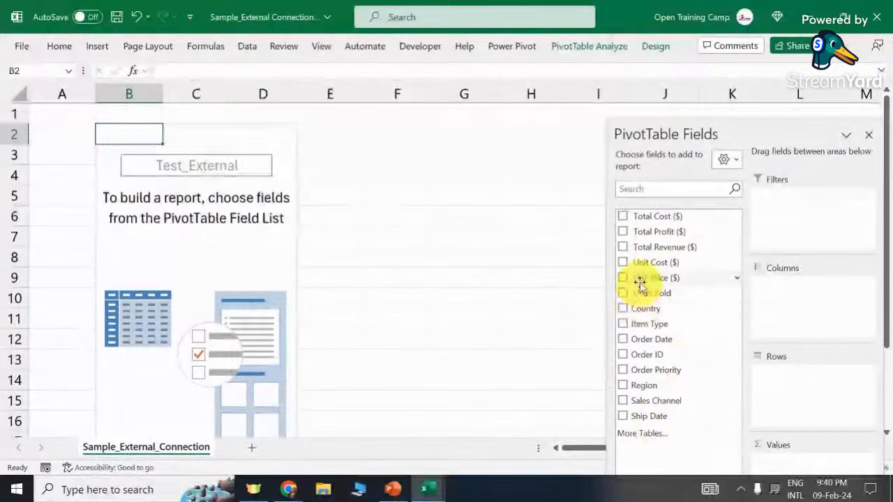
# Add Region to the PivotTable's rows and Total Revenue ($) to its values.
pyautogui.moveTo(688, 388); pyautogui.dragTo(812, 385)
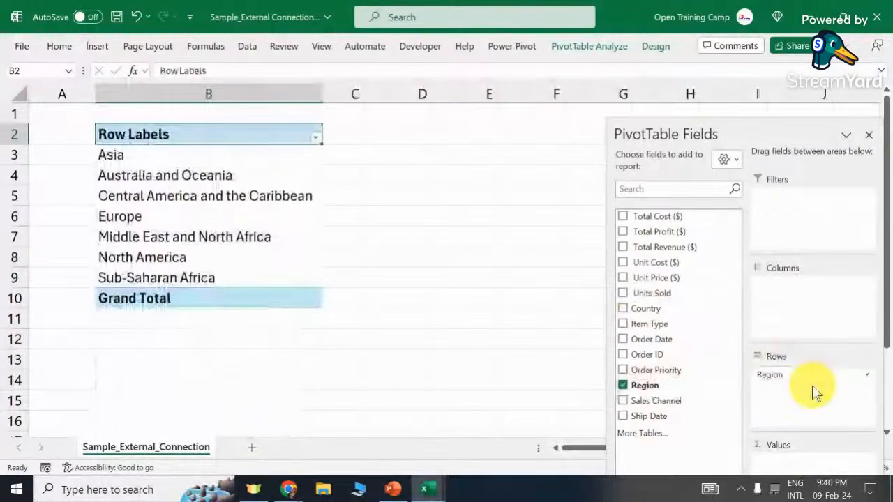
pyautogui.moveTo(744, 128); pyautogui.dragTo(702, 19)
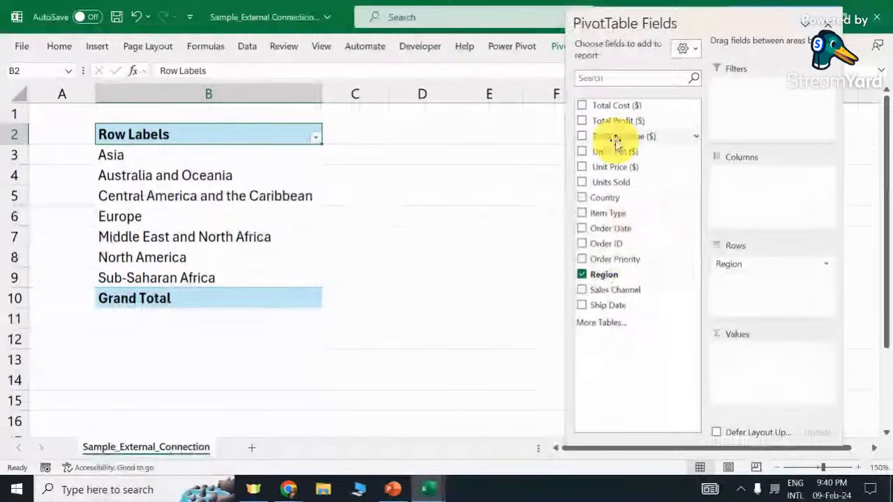
pyautogui.moveTo(615, 142); pyautogui.dragTo(753, 364)
# Format the revenue values as Number with a thousands separator and 0 decimal places.
pyautogui.rightClick(408, 156)
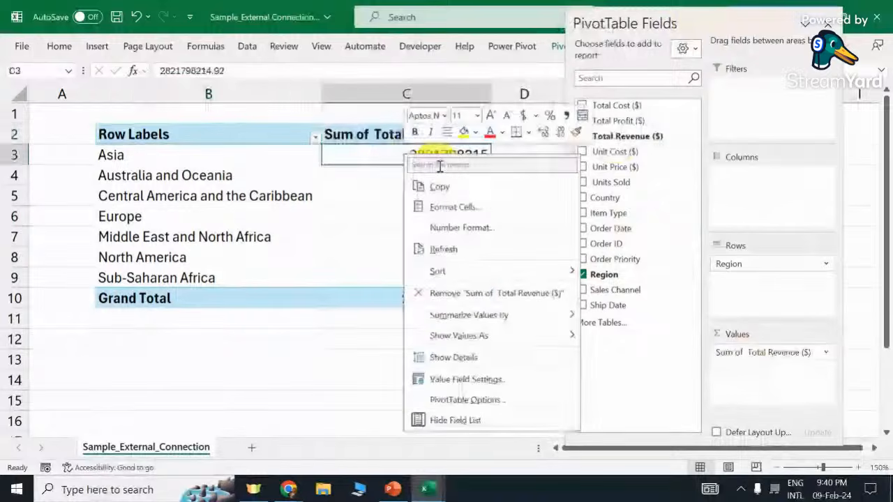
pyautogui.click(452, 207)
pyautogui.click(297, 113)
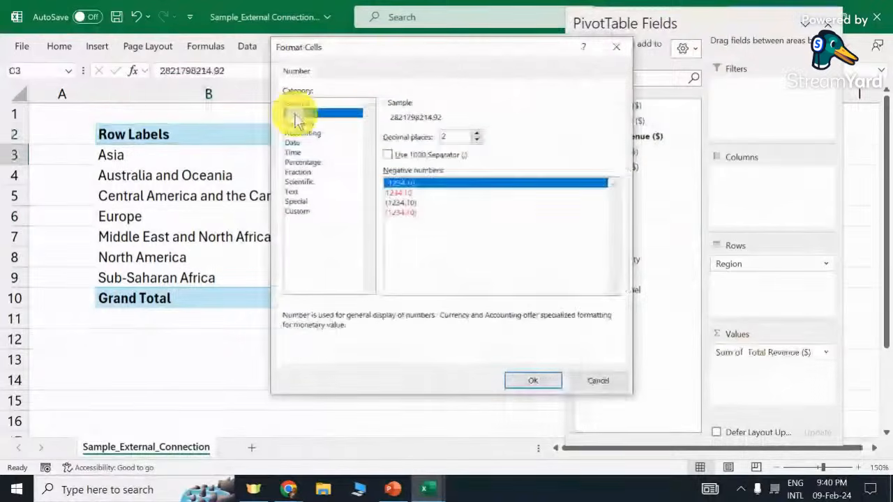
pyautogui.click(388, 155)
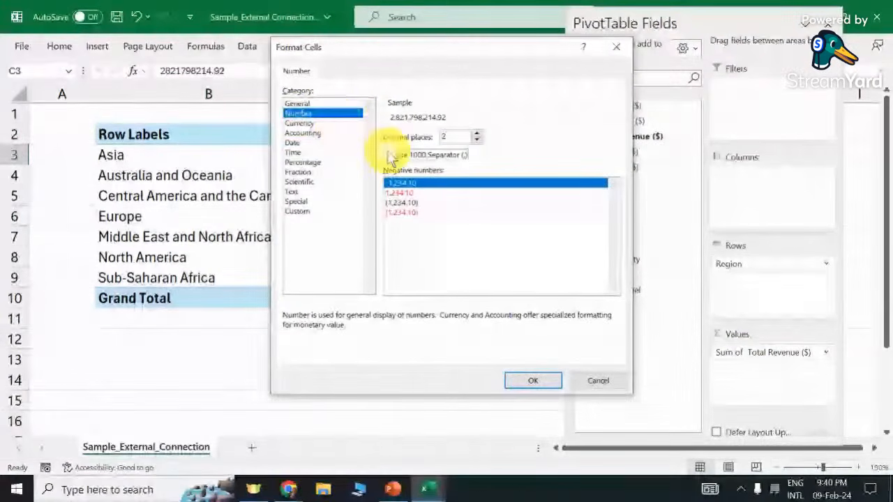
pyautogui.click(477, 140)
pyautogui.click(478, 140)
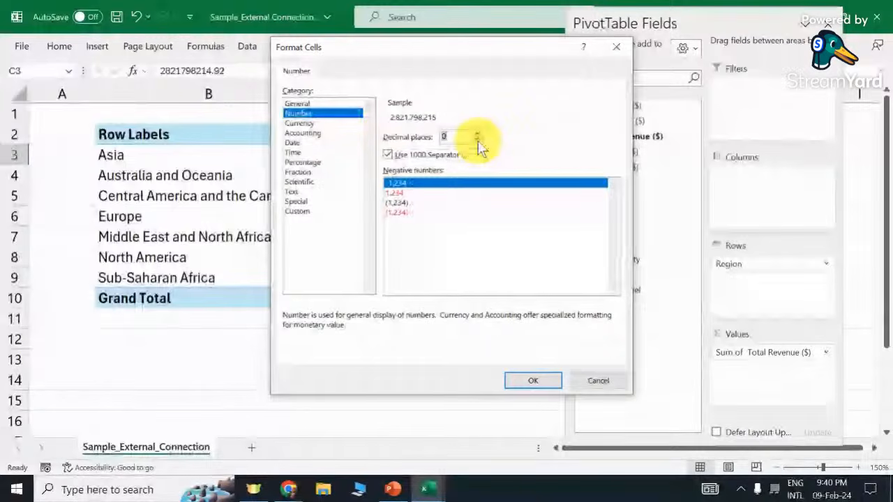
pyautogui.click(529, 389)
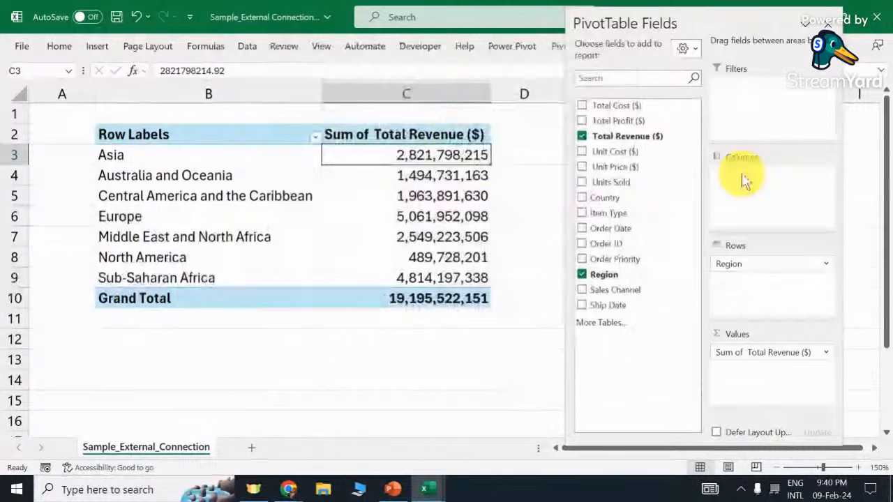
# Close the PivotTable field list, minimize the workbook, and move the desktop's Server folder down level with the Excel file icon.
pyautogui.click(828, 23)
pyautogui.click(809, 21)
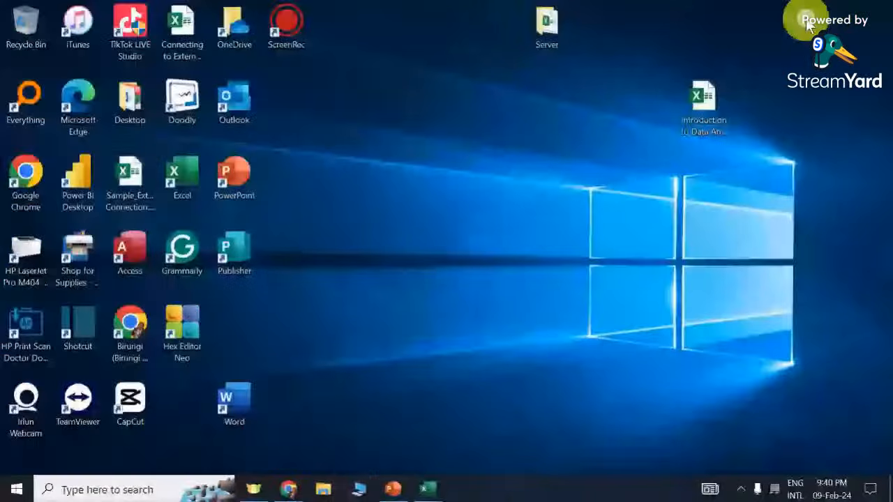
pyautogui.click(550, 24)
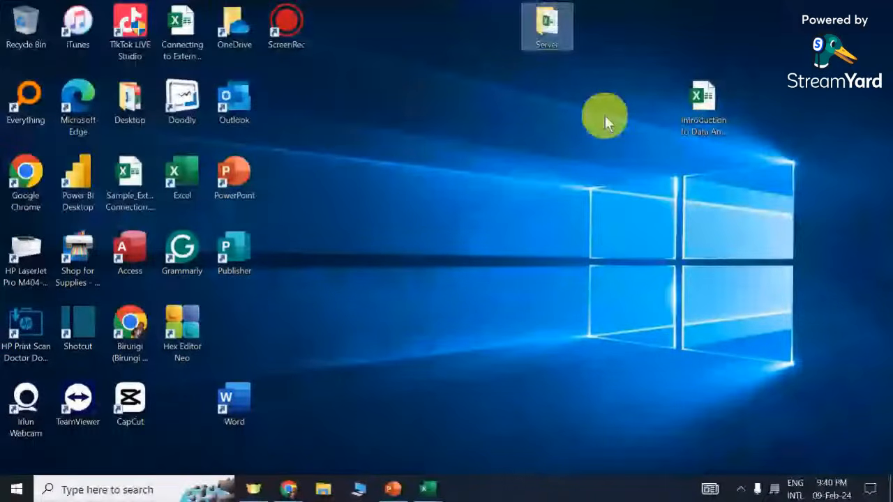
pyautogui.moveTo(544, 24); pyautogui.dragTo(573, 108)
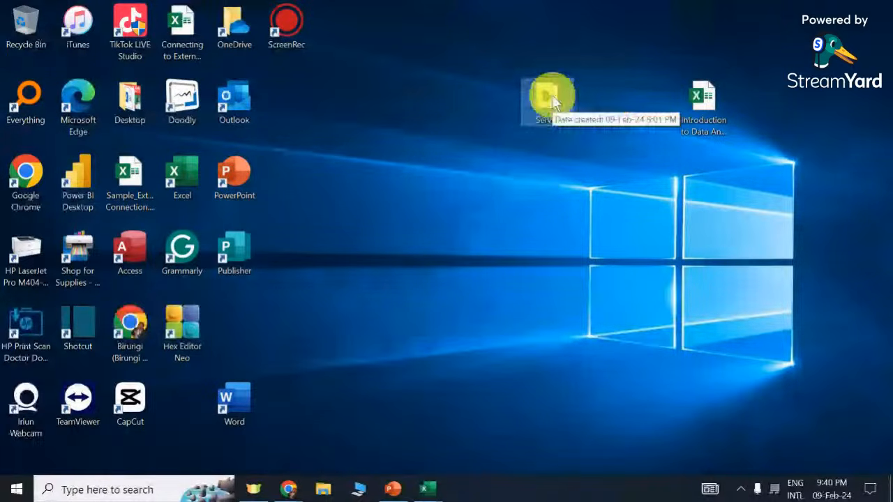
# Switch between the Sample_External Connection workbook and the desktop to compare the PivotTable with its source in the Server folder.
pyautogui.moveTo(429, 494)
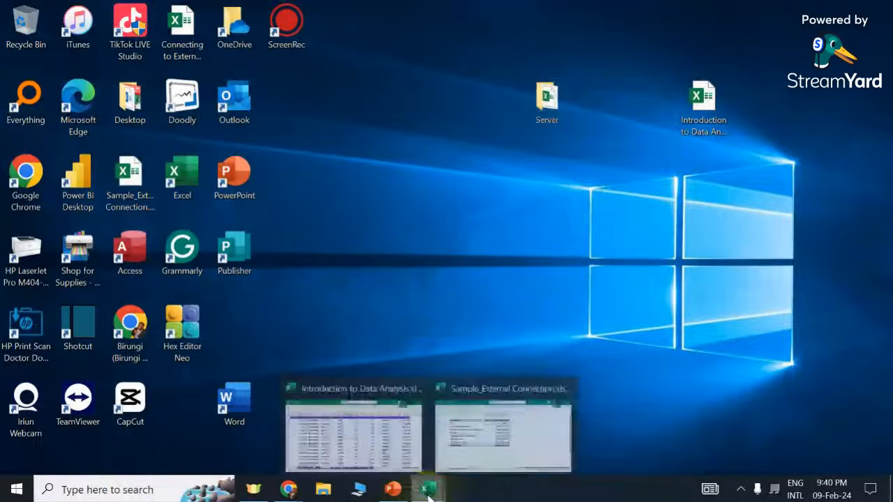
pyautogui.click(480, 434)
pyautogui.click(253, 360)
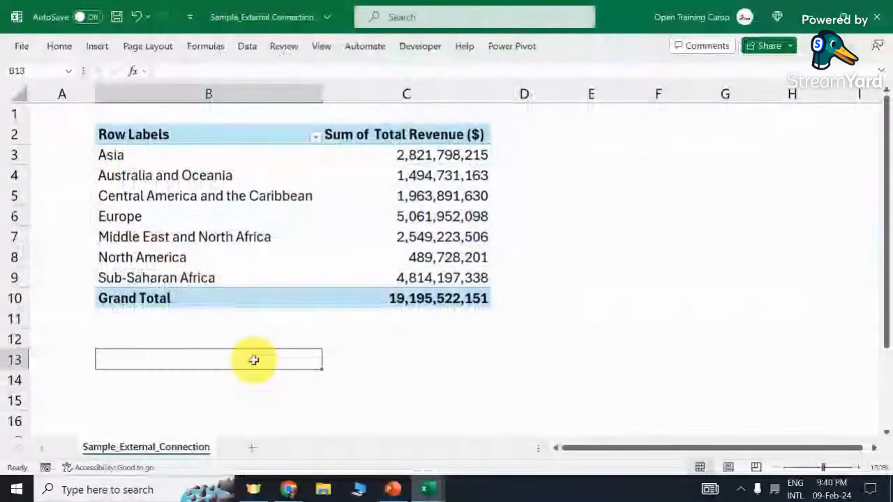
pyautogui.click(809, 17)
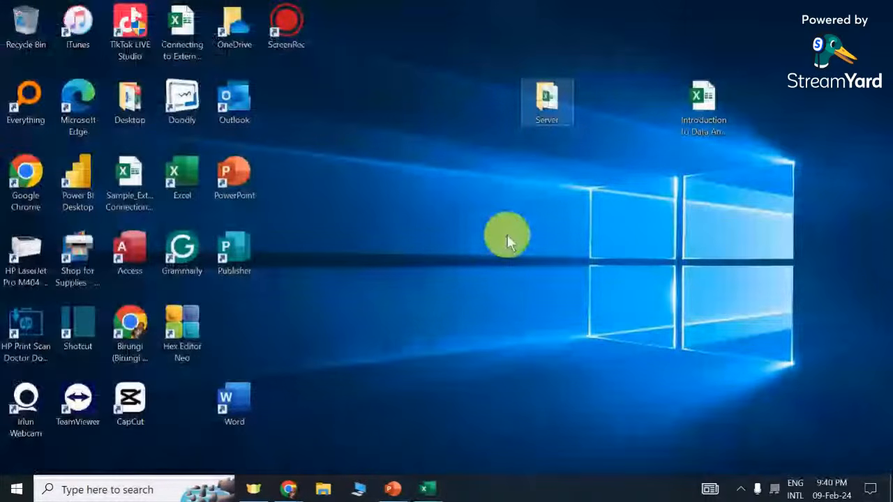
pyautogui.moveTo(427, 489)
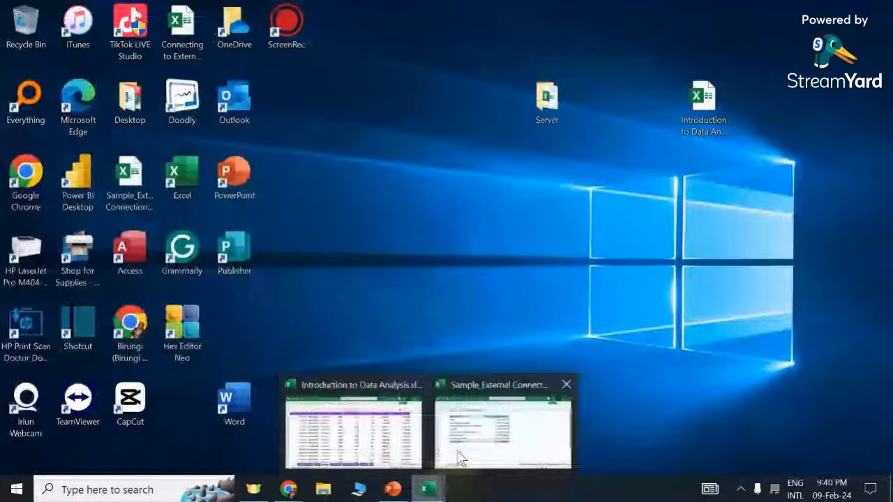
pyautogui.click(459, 458)
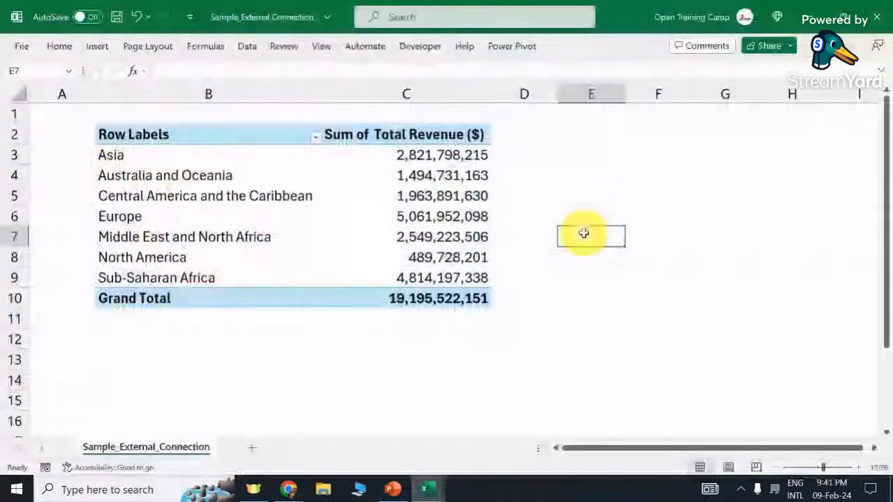
pyautogui.click(809, 17)
pyautogui.moveTo(429, 490)
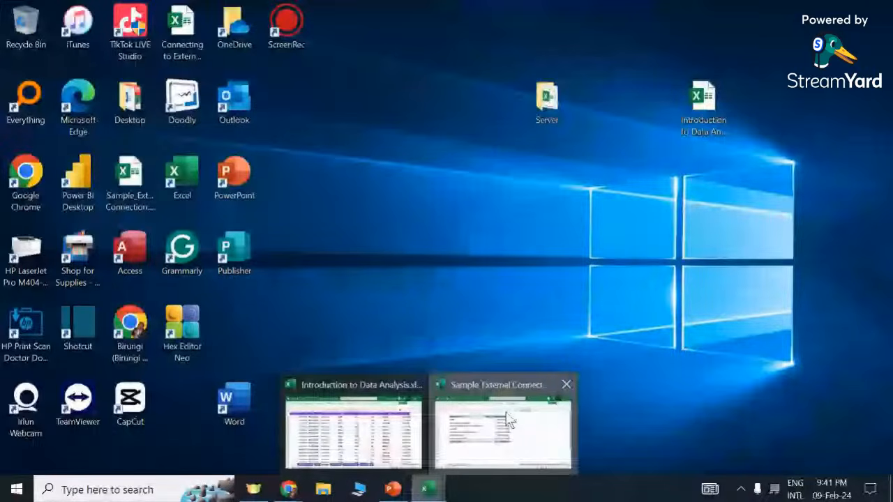
pyautogui.click(509, 418)
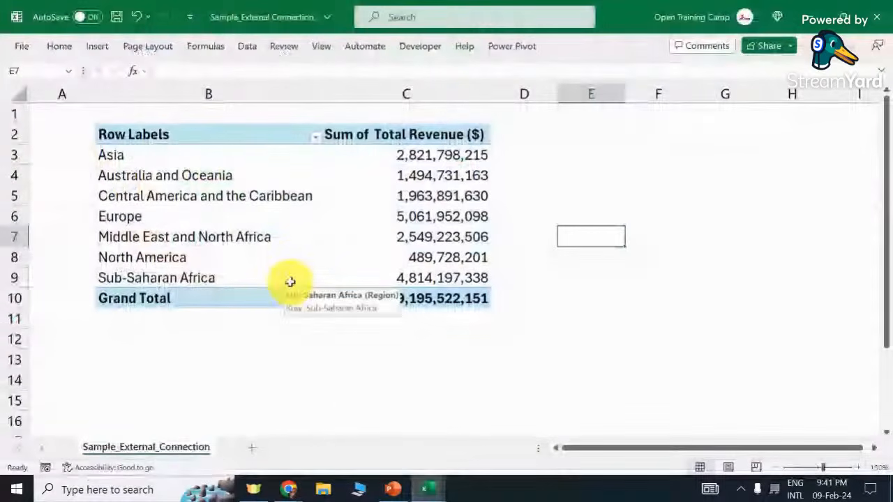
# Highlight the PivotTable in B2:C10 and point out the Refresh All command for its external data.
pyautogui.moveTo(126, 134); pyautogui.dragTo(401, 298)
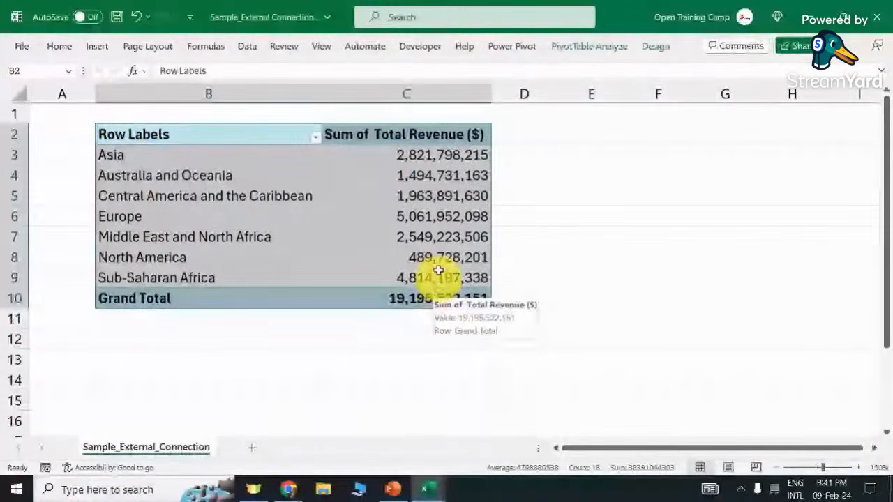
pyautogui.click(391, 167)
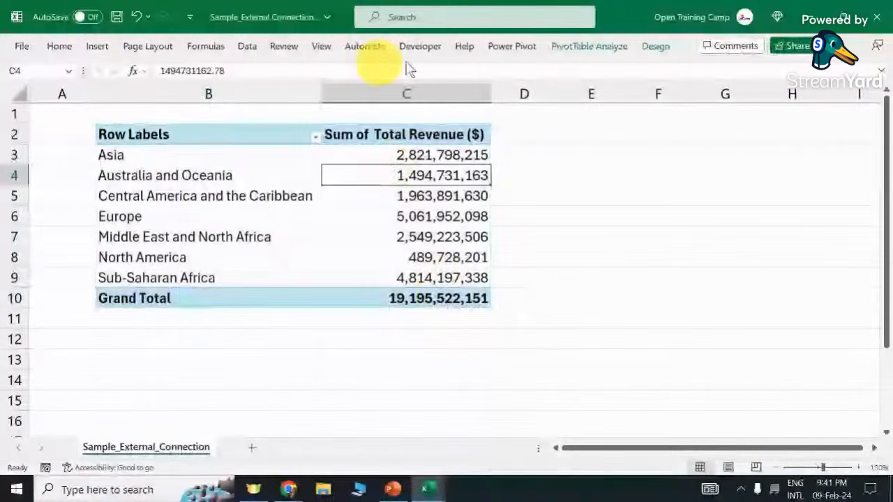
pyautogui.click(249, 47)
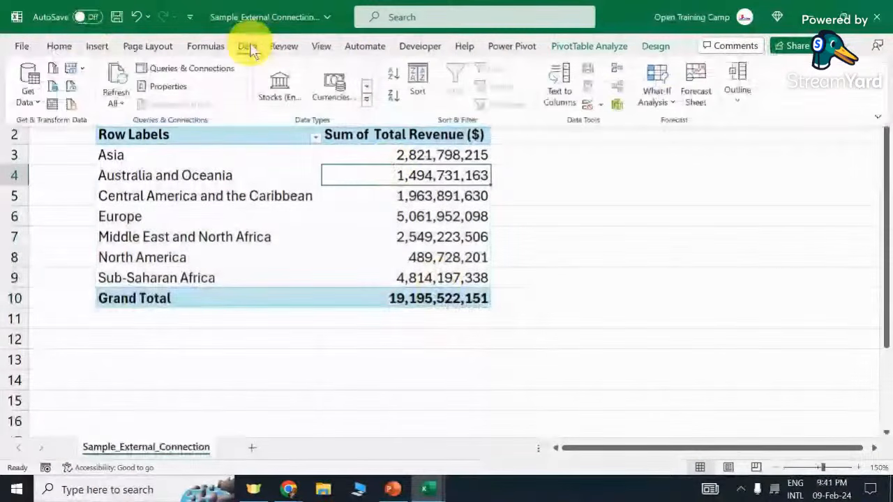
pyautogui.click(127, 104)
pyautogui.click(130, 124)
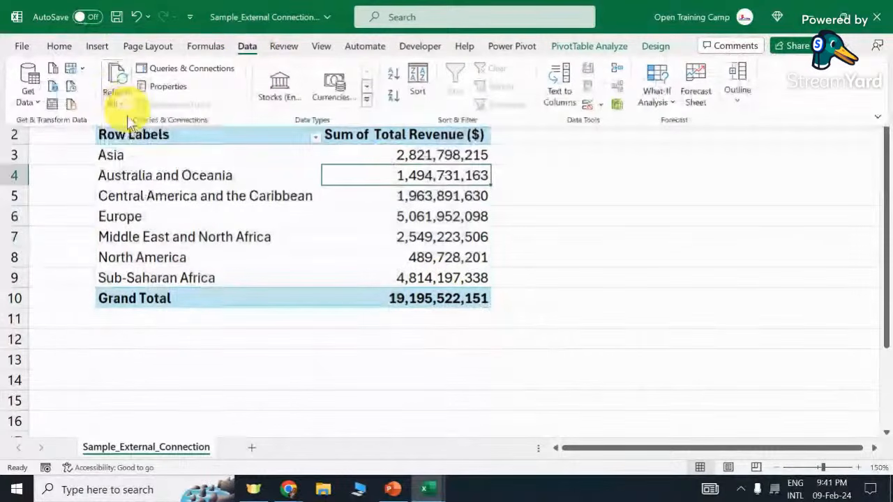
pyautogui.click(591, 277)
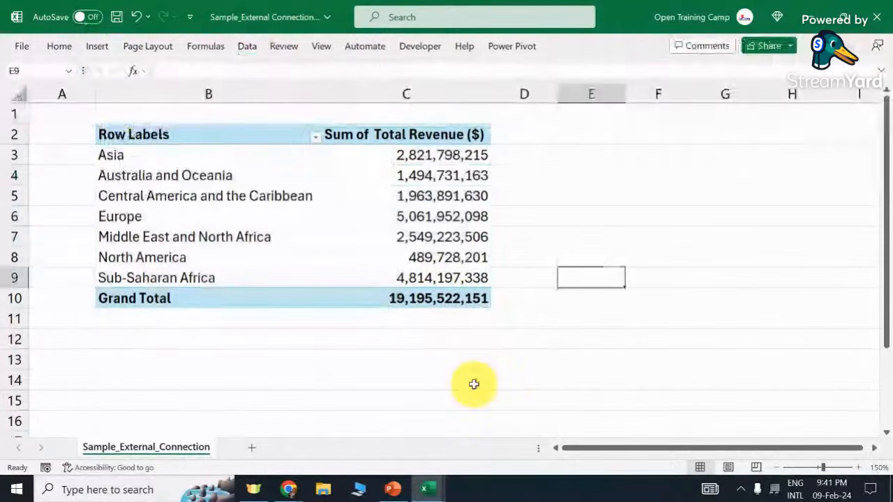
# Switch to the Introduction to Data Analysis workbook and view its PivotTables on the Sub Totals and Grand Totals sheets.
pyautogui.click(428, 489)
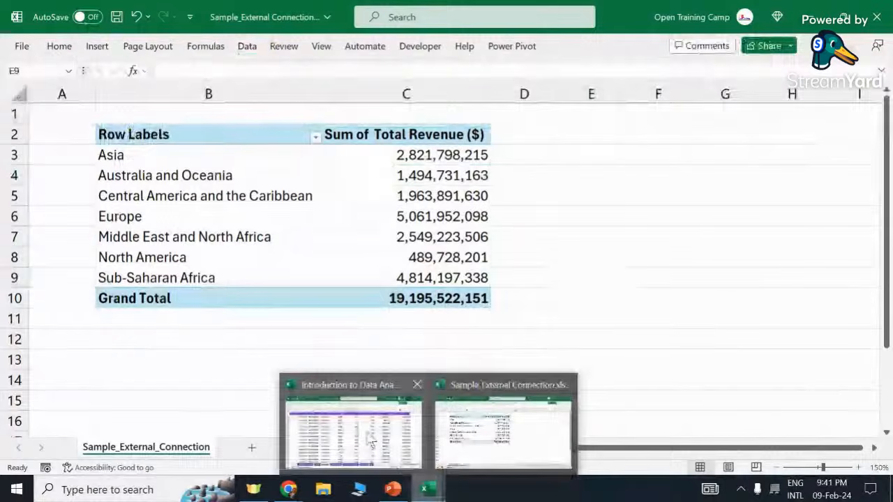
pyautogui.click(370, 442)
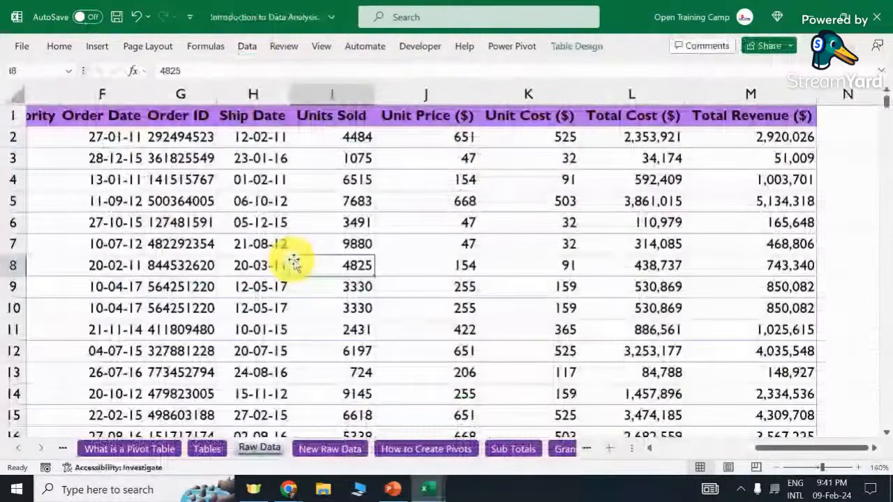
pyautogui.scroll(-2, 391, 279)
pyautogui.click(514, 448)
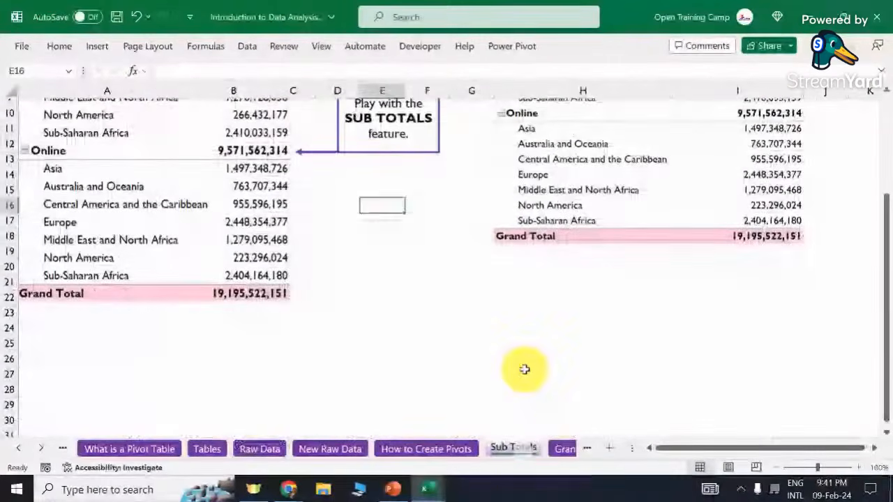
pyautogui.click(426, 328)
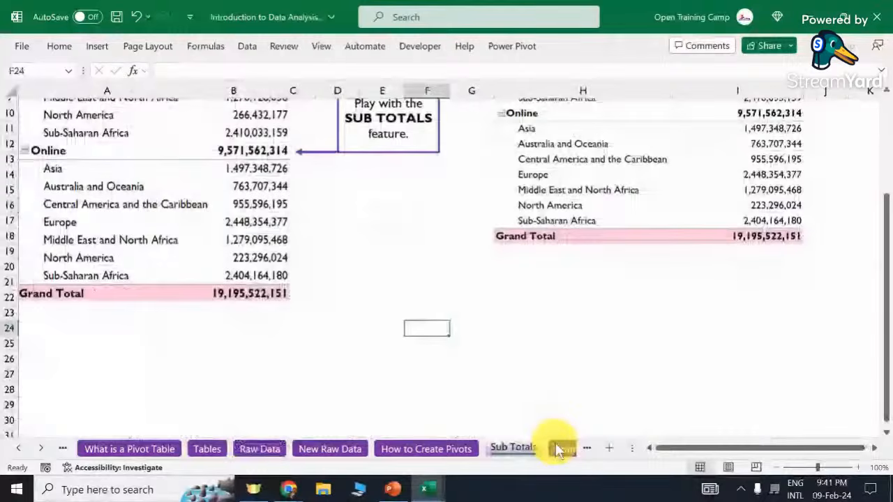
pyautogui.click(561, 449)
pyautogui.press('Right')
pyautogui.press('Right')
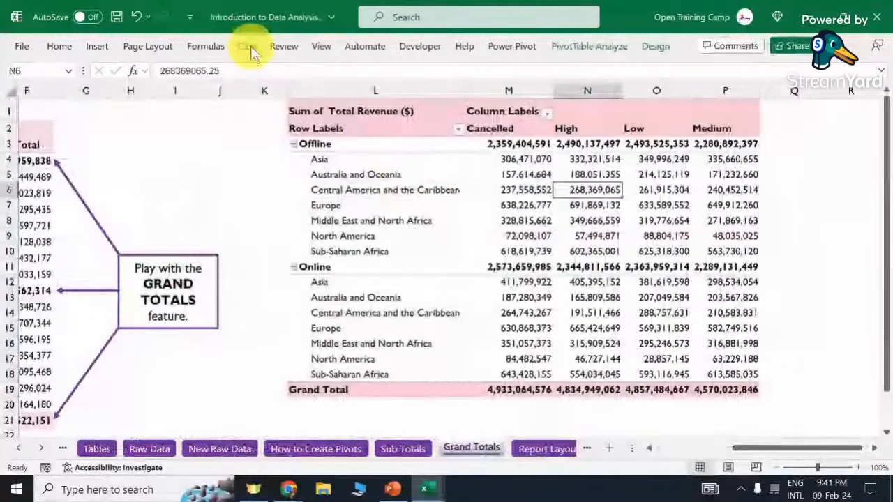
# Check which refresh and connection options are available for the Grand Totals PivotTable, and minimize the Introduction to Data Analysis workbook.
pyautogui.click(248, 47)
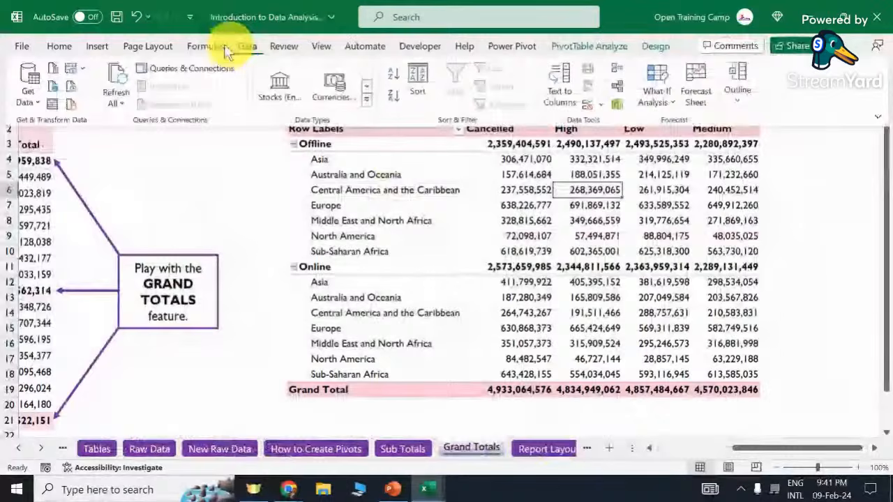
pyautogui.click(124, 102)
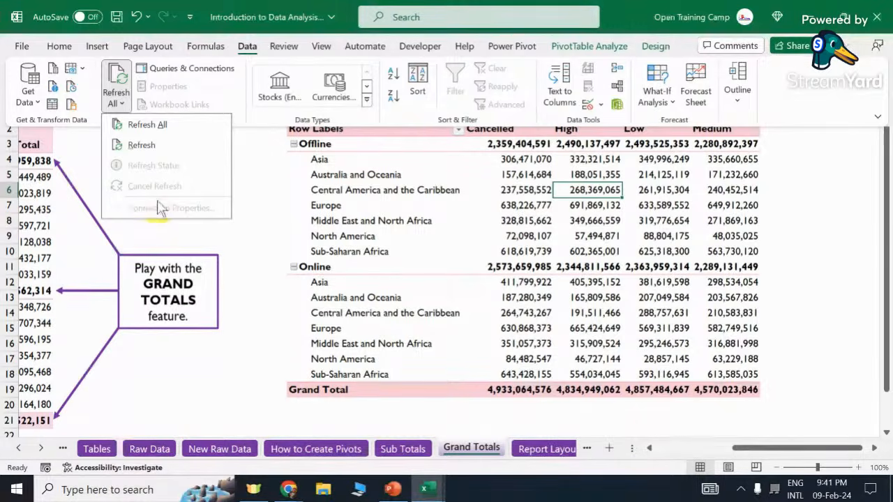
pyautogui.click(593, 166)
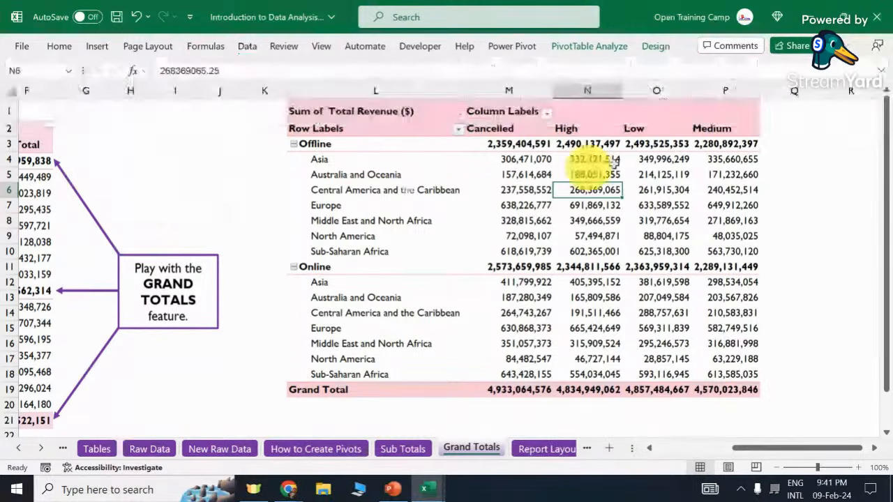
pyautogui.click(817, 21)
# View the Connection Properties of the region revenue PivotTable in the Sample_External Connection workbook and close them.
pyautogui.click(395, 214)
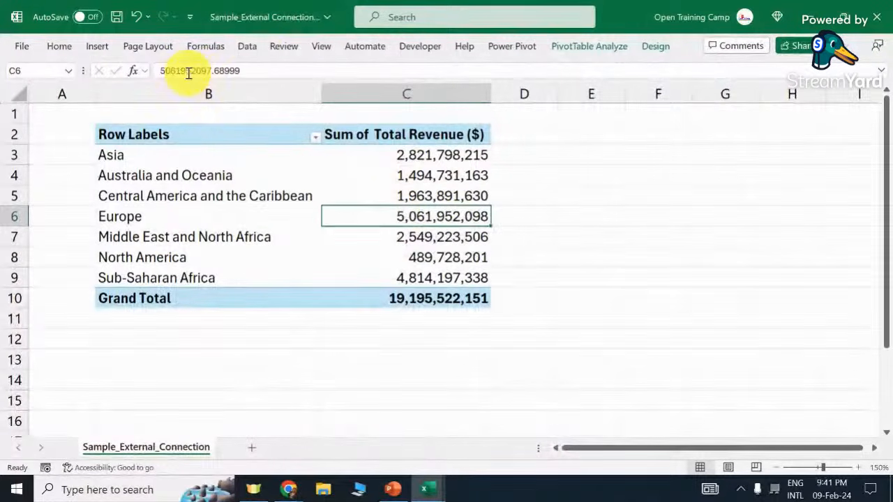
pyautogui.click(248, 46)
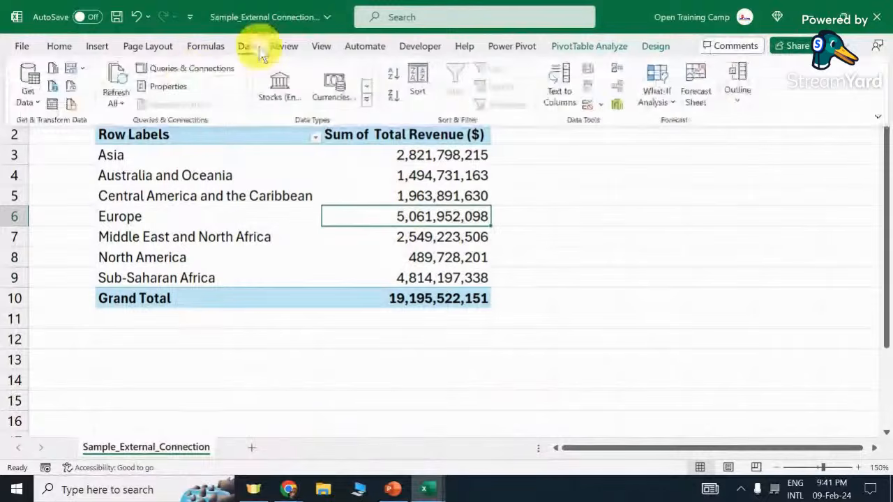
pyautogui.click(116, 101)
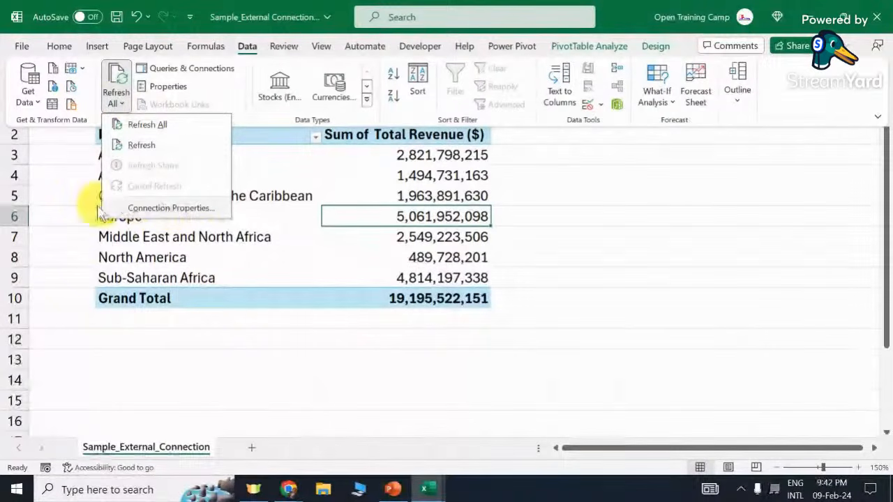
pyautogui.click(159, 210)
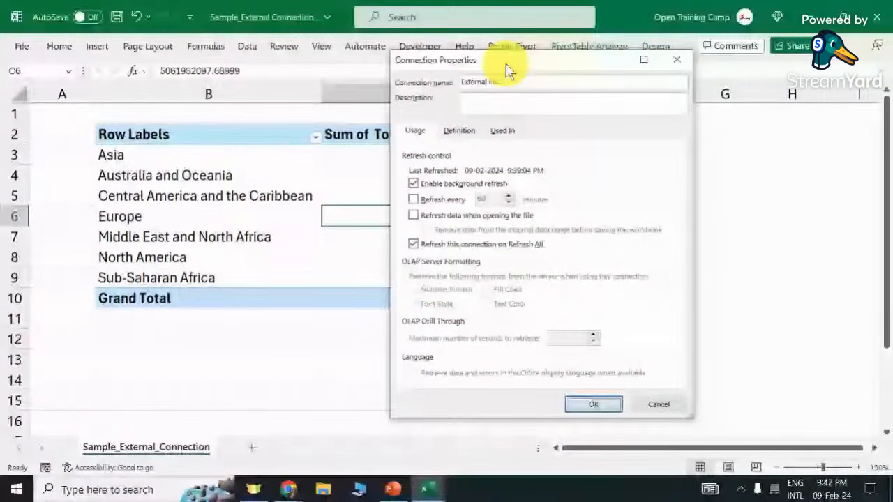
pyautogui.moveTo(507, 70); pyautogui.dragTo(621, 65)
pyautogui.click(781, 56)
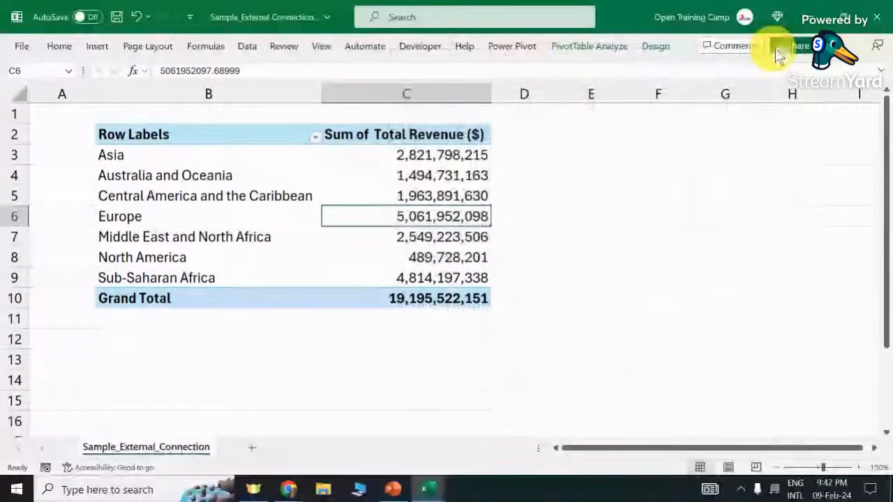
# Move the desktop's Server folder closer to the middle of the desktop and return to the Sample_External Connection workbook.
pyautogui.click(812, 19)
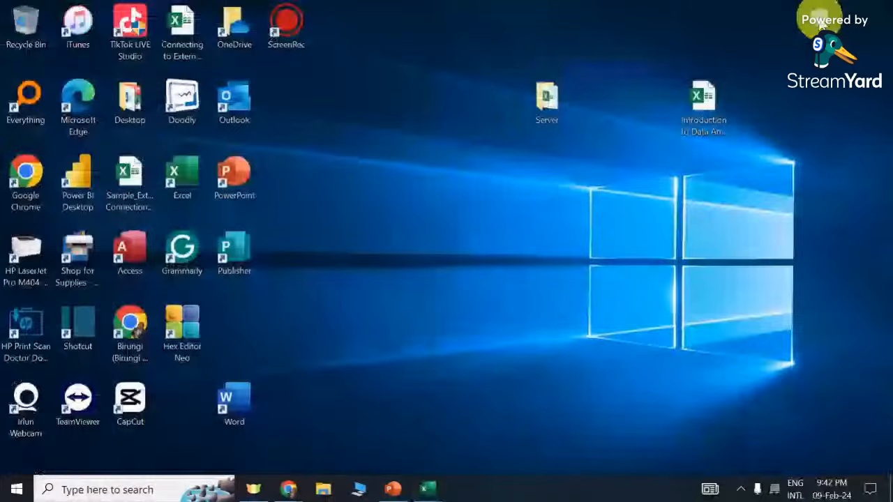
pyautogui.moveTo(553, 99); pyautogui.dragTo(522, 212)
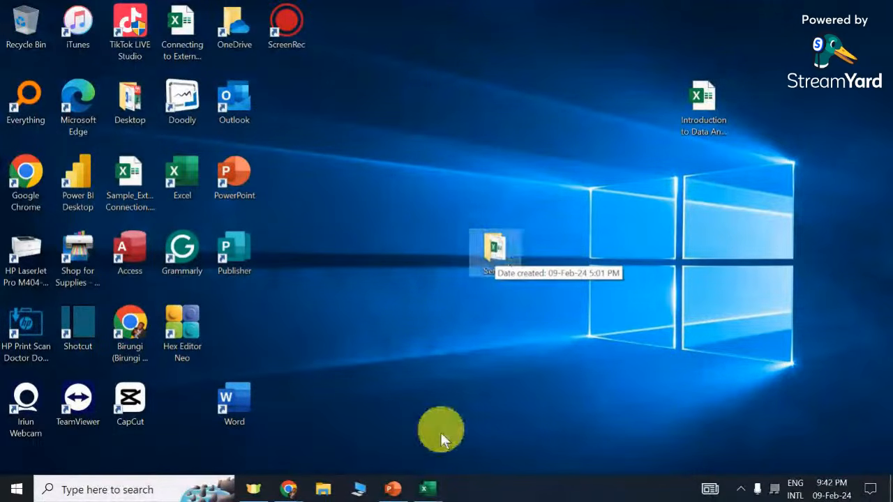
pyautogui.moveTo(425, 491)
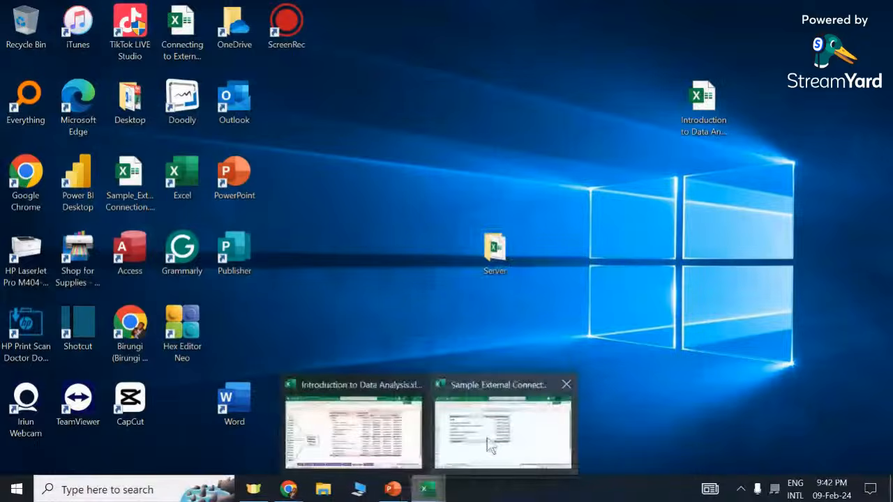
pyautogui.click(488, 425)
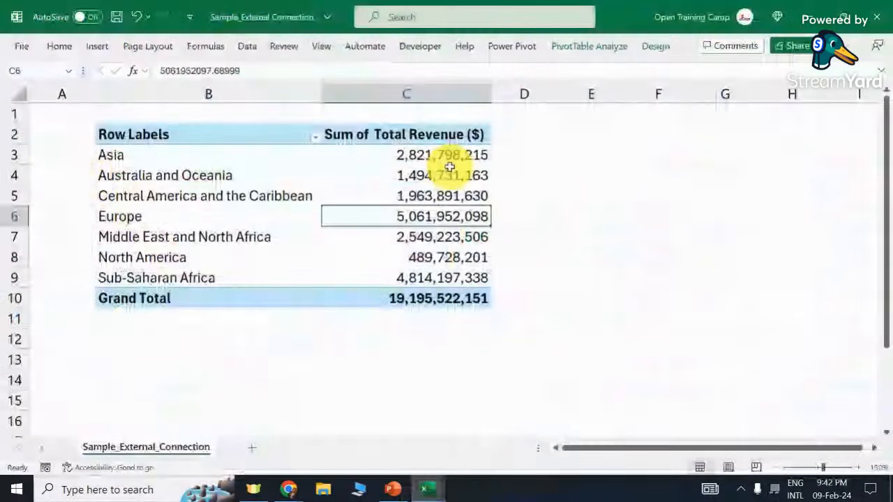
pyautogui.click(816, 9)
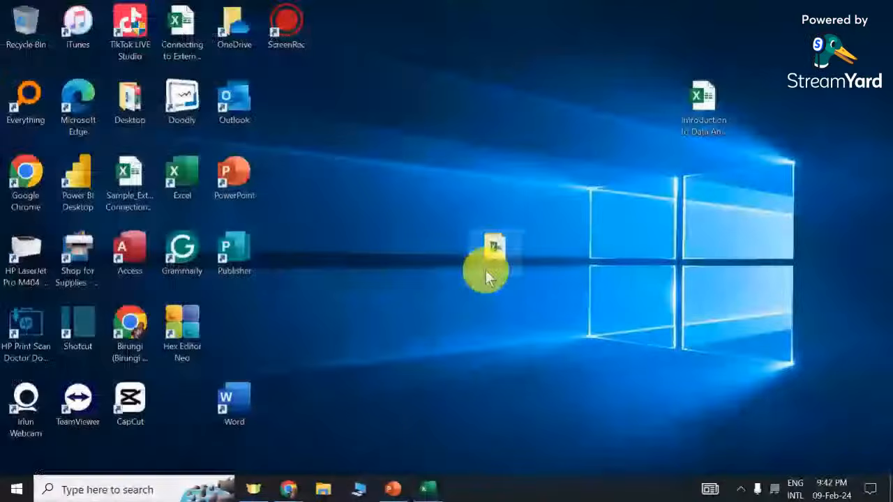
pyautogui.click(427, 490)
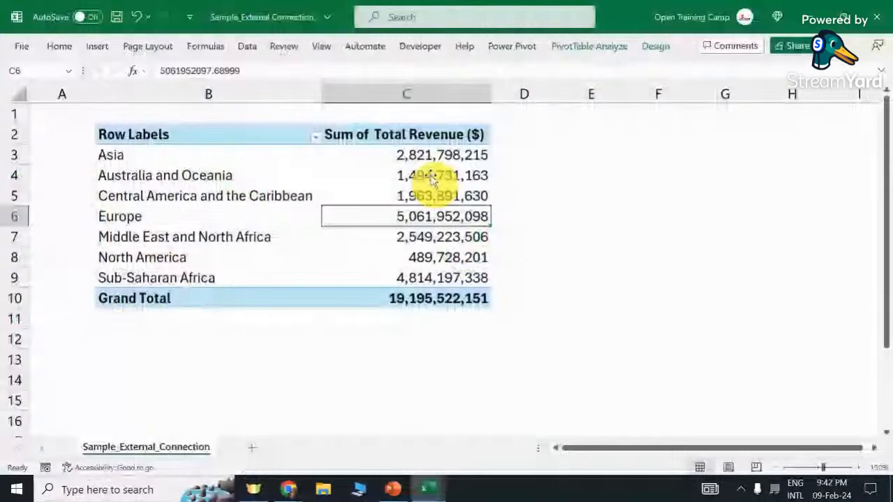
# Reopen the External File connection's properties and place the dialog beside the PivotTable to review its refresh control settings.
pyautogui.click(252, 49)
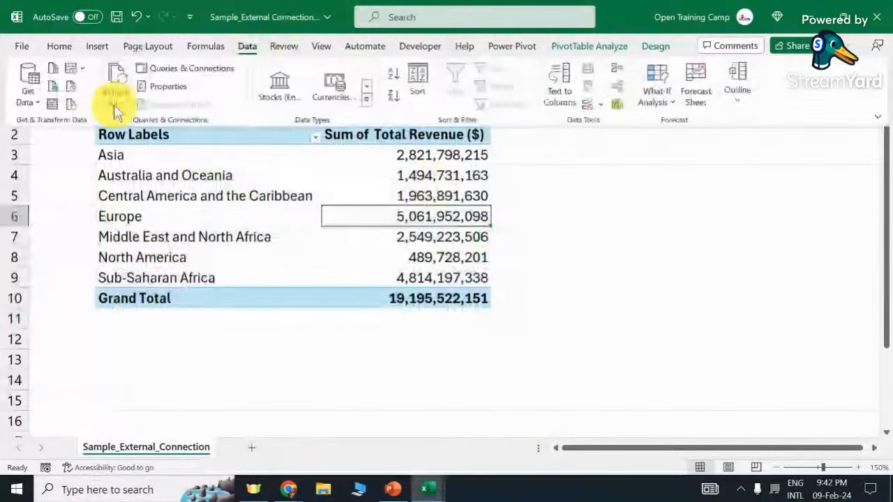
pyautogui.click(117, 108)
pyautogui.click(152, 208)
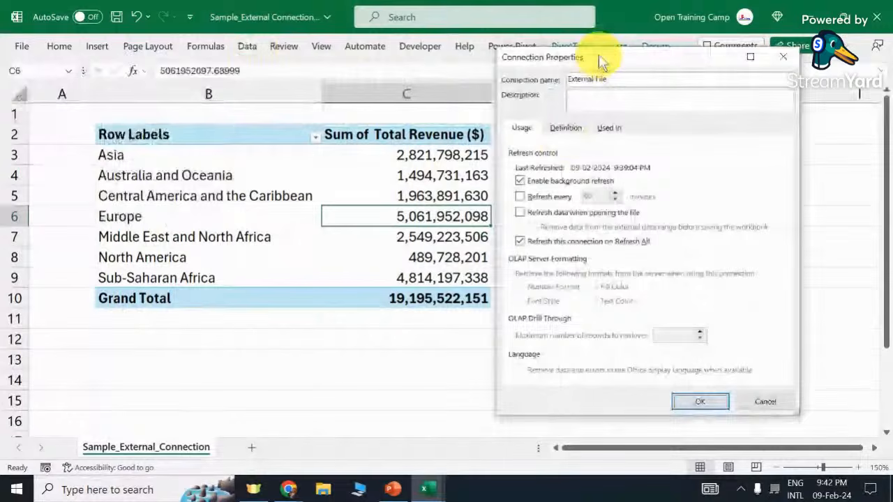
pyautogui.moveTo(598, 58)
pyautogui.mouseDown()
pyautogui.moveTo(185, 49)
pyautogui.moveTo(672, 60)
pyautogui.moveTo(599, 56)
pyautogui.mouseUp()
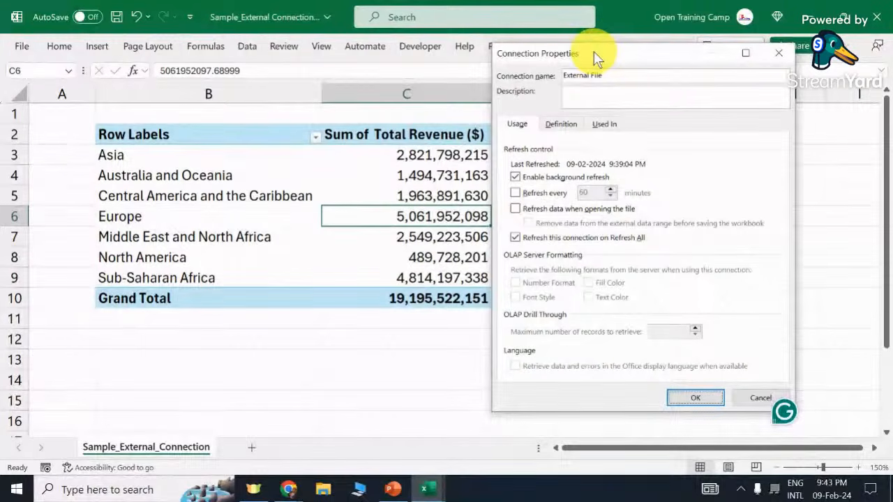
pyautogui.moveTo(594, 52); pyautogui.dragTo(622, 51)
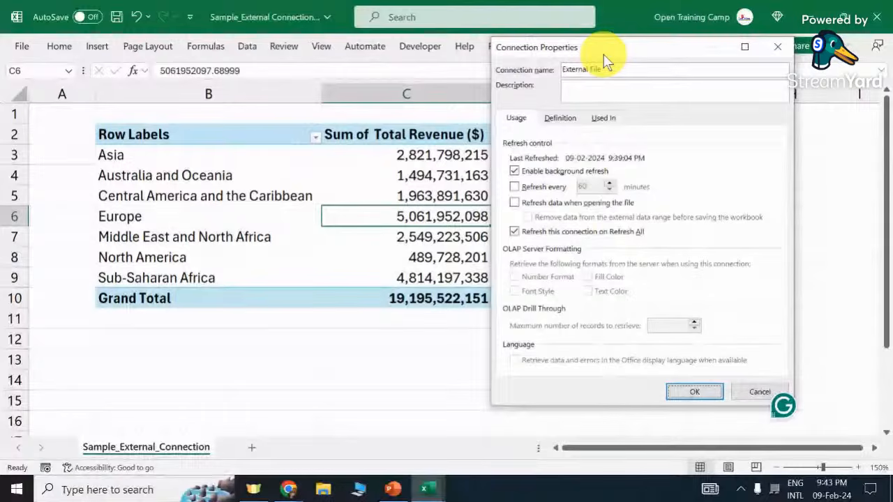
pyautogui.moveTo(604, 55); pyautogui.dragTo(615, 52)
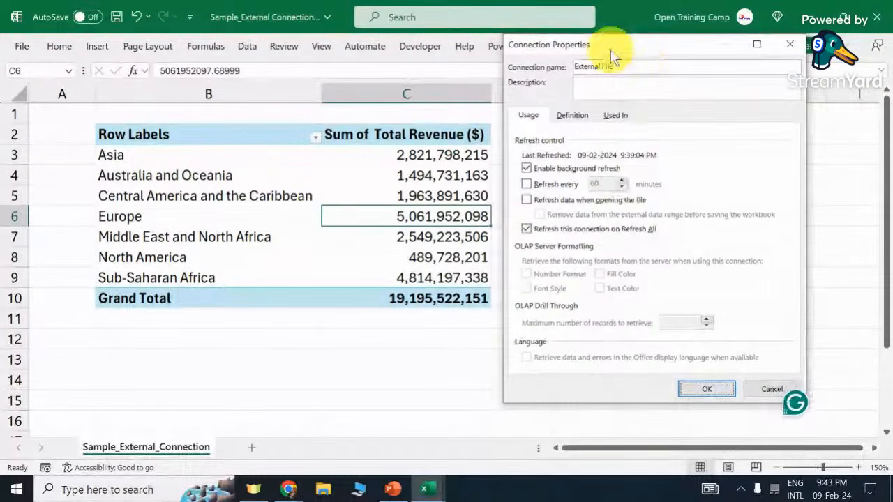
pyautogui.moveTo(610, 49)
pyautogui.mouseDown()
pyautogui.moveTo(654, 60)
pyautogui.moveTo(603, 56)
pyautogui.mouseUp()
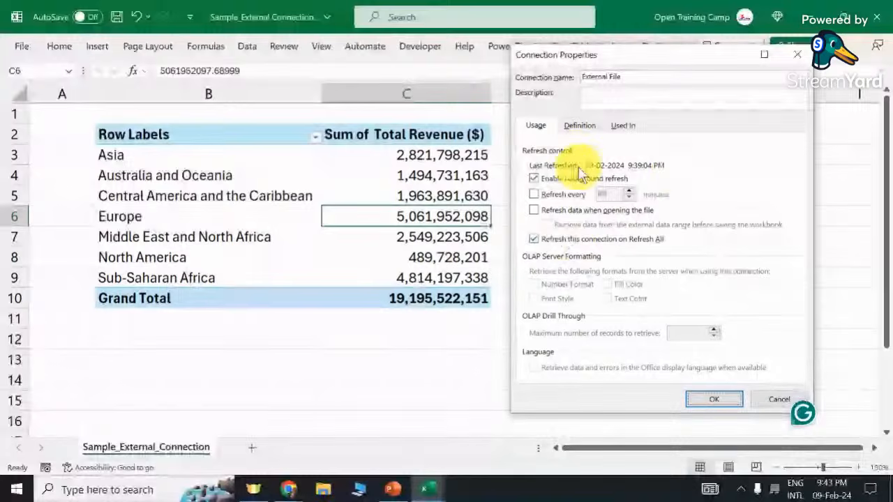
# Toggle Enable background refresh off and back on for the External File connection.
pyautogui.click(533, 179)
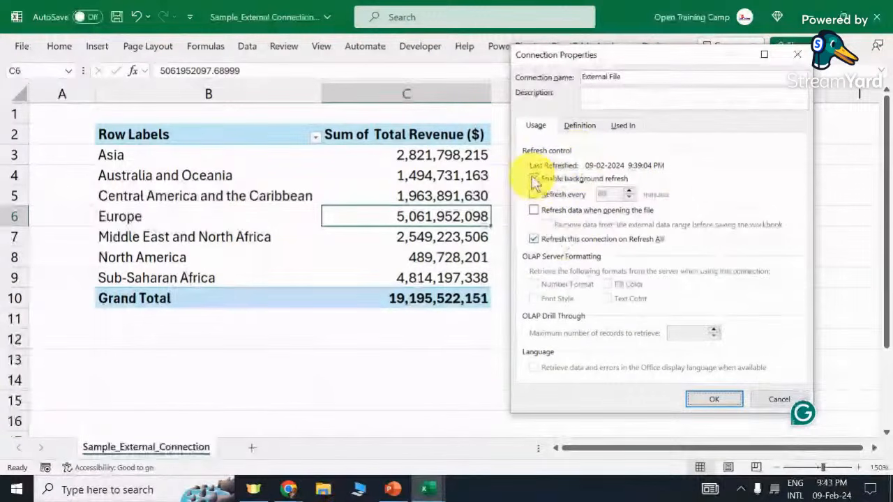
pyautogui.click(533, 179)
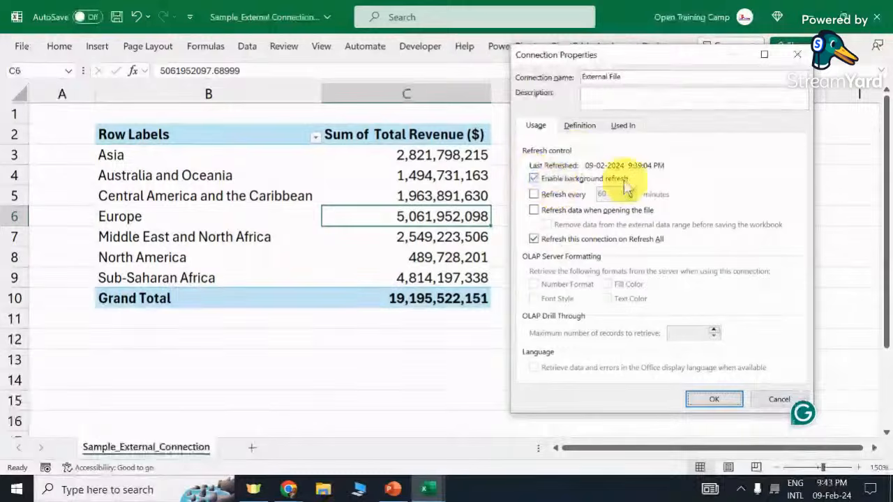
pyautogui.click(535, 180)
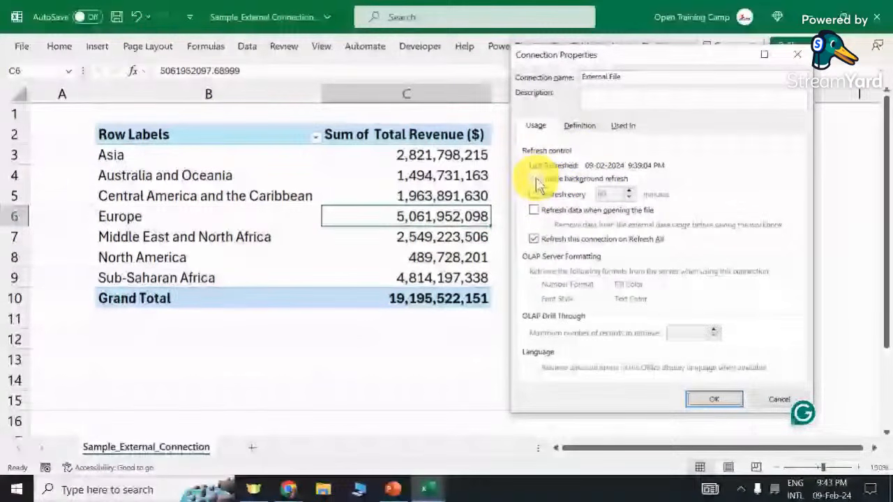
pyautogui.click(536, 179)
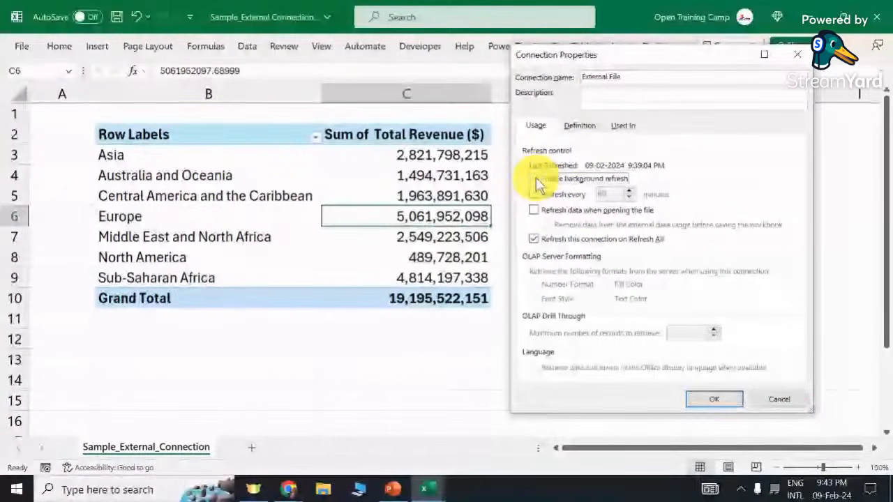
pyautogui.click(537, 179)
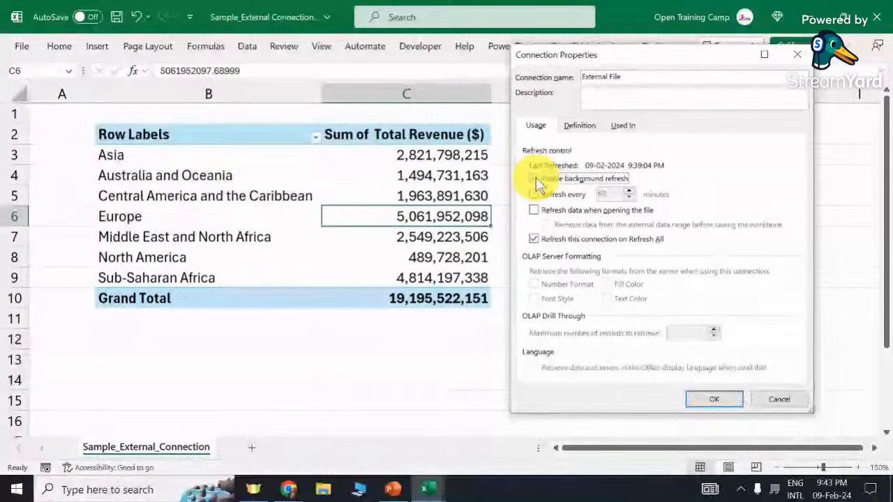
pyautogui.click(536, 179)
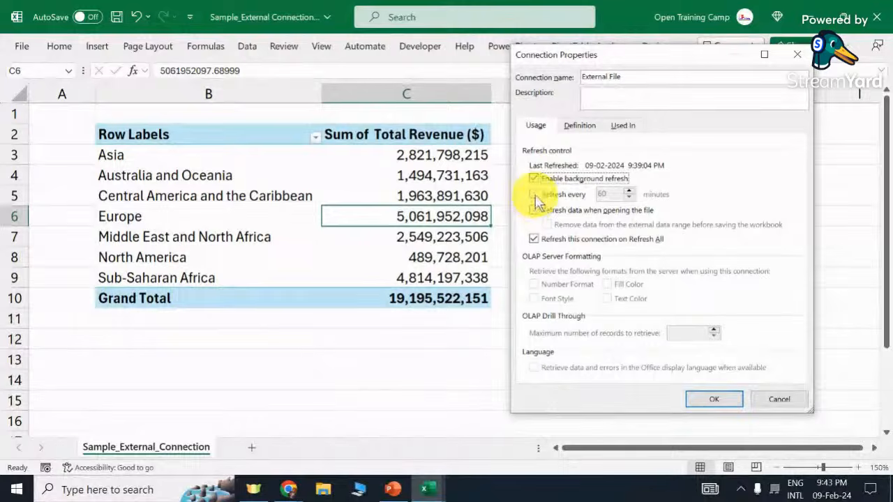
# Try the connection's Refresh every 60 minutes option, toggling it and the background refresh setting.
pyautogui.click(535, 196)
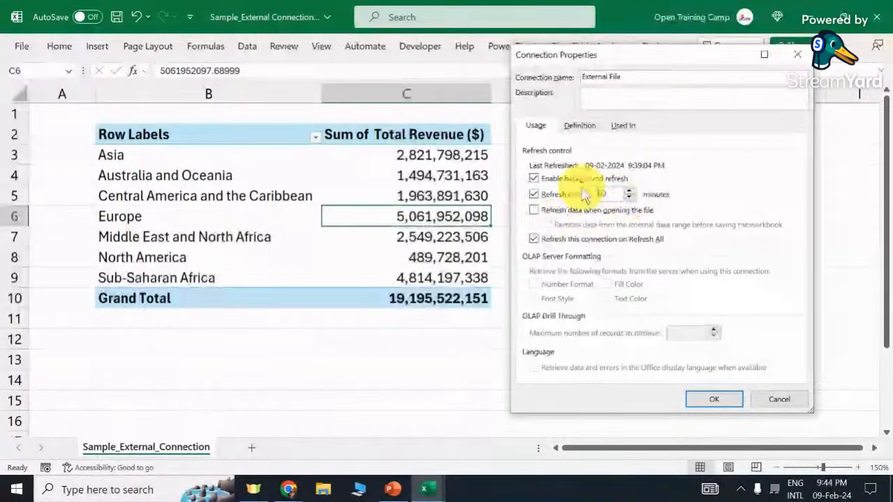
pyautogui.click(535, 195)
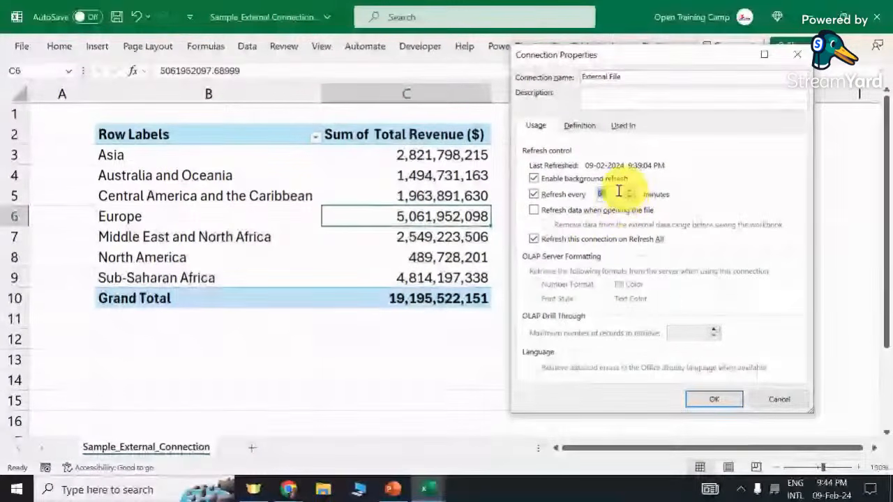
pyautogui.click(534, 191)
pyautogui.click(534, 180)
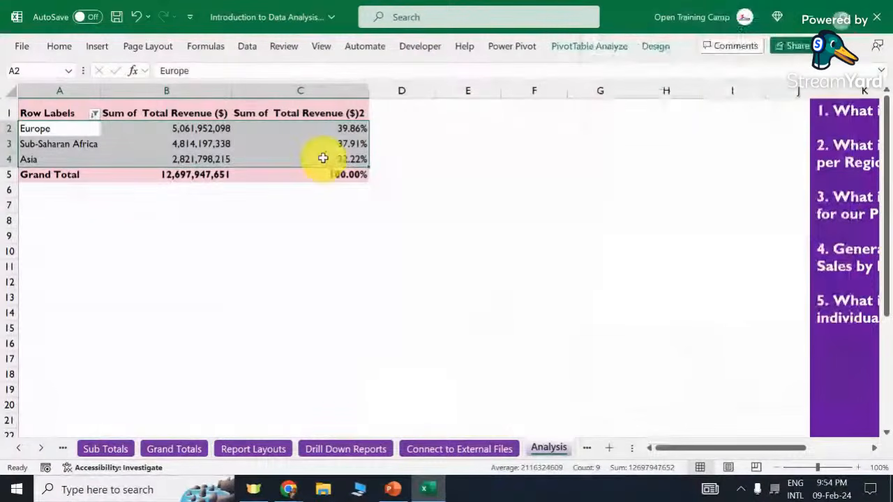
# Examine the region revenue and percentage PivotTable and the list of analysis questions on the Analysis sheet of the Introduction to Data Analysis workbook.
pyautogui.click(319, 151)
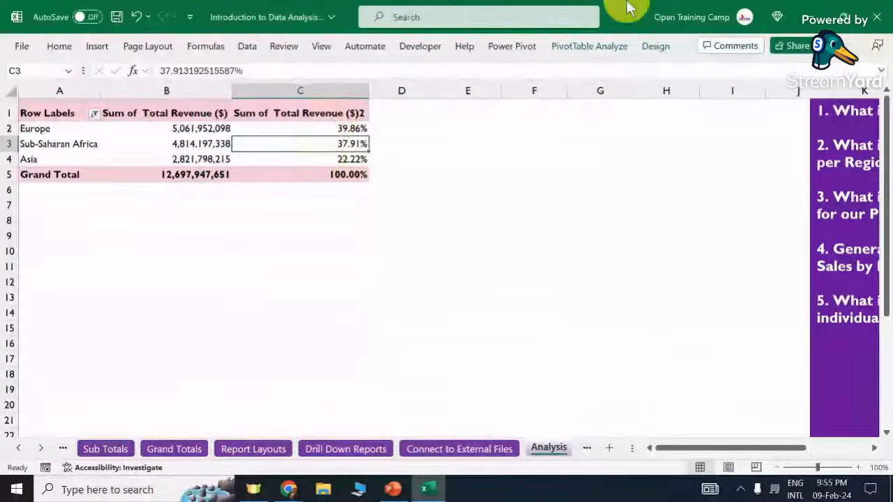
pyautogui.click(424, 187)
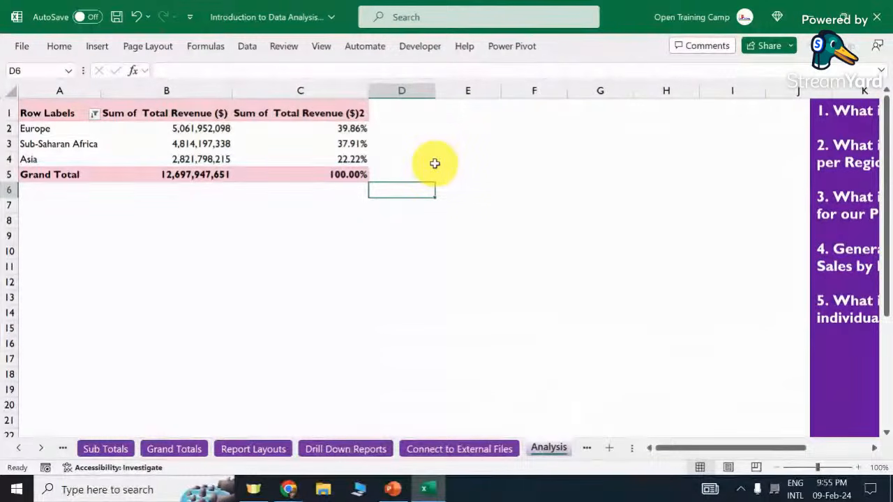
pyautogui.click(535, 253)
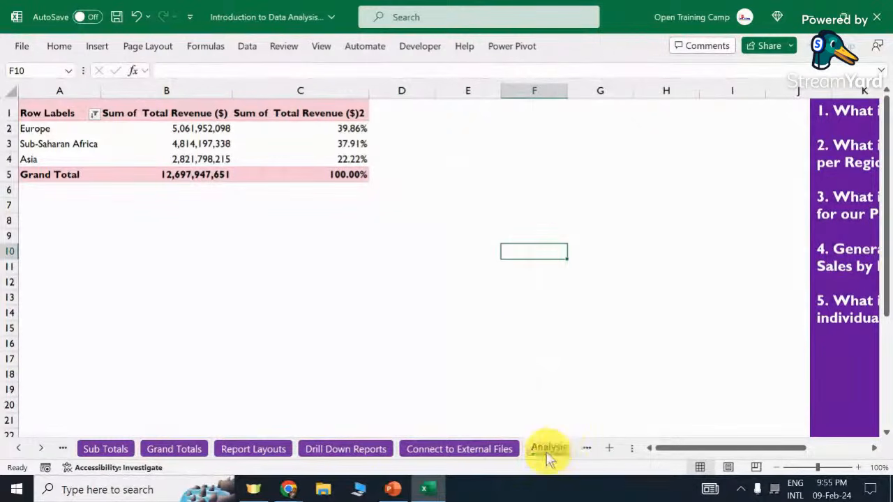
pyautogui.moveTo(686, 450); pyautogui.dragTo(723, 459)
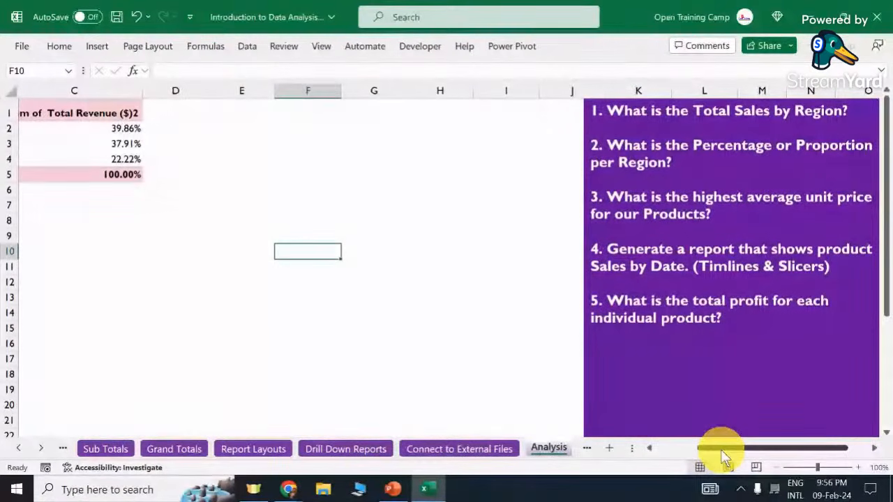
pyautogui.moveTo(724, 457); pyautogui.dragTo(722, 457)
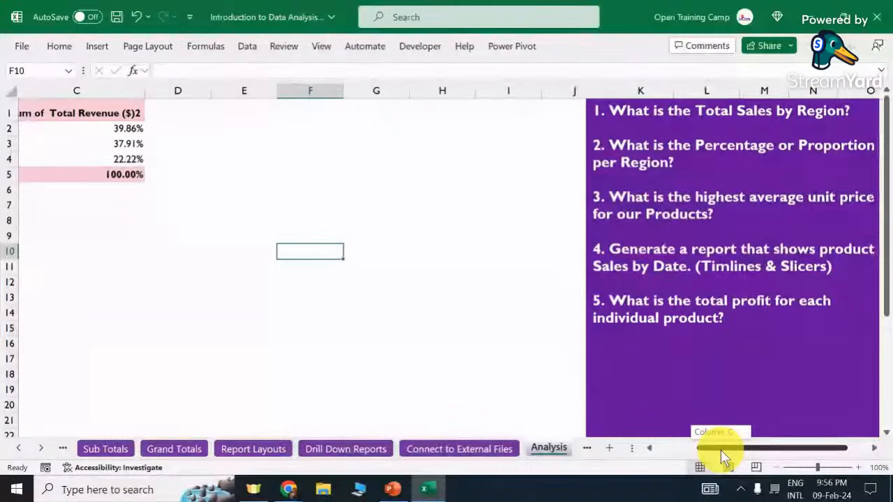
pyautogui.moveTo(720, 450); pyautogui.dragTo(638, 444)
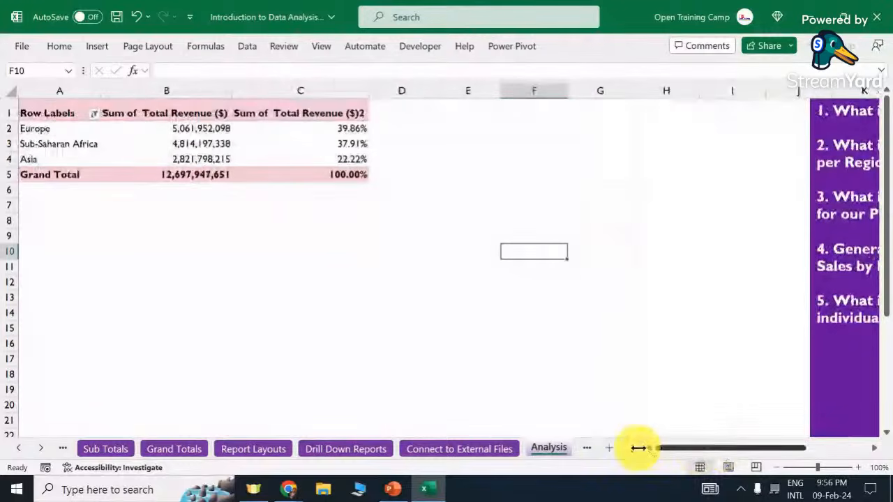
pyautogui.click(304, 291)
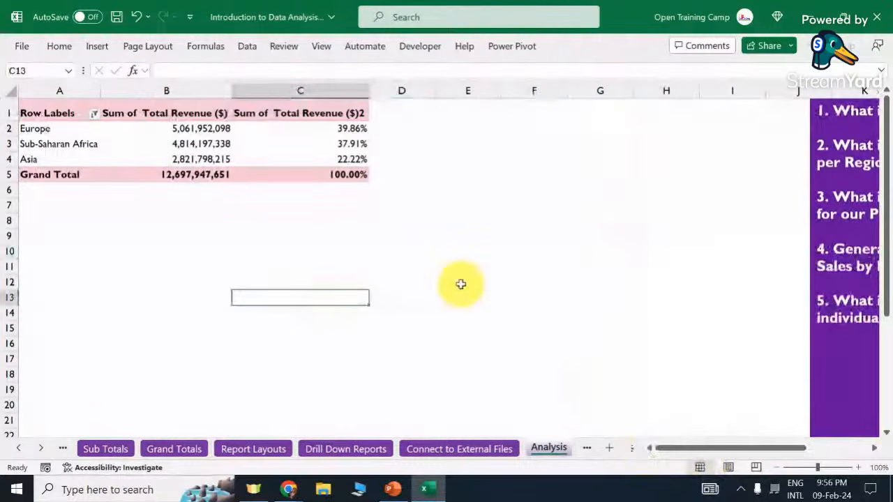
pyautogui.scroll(-2, 460, 284)
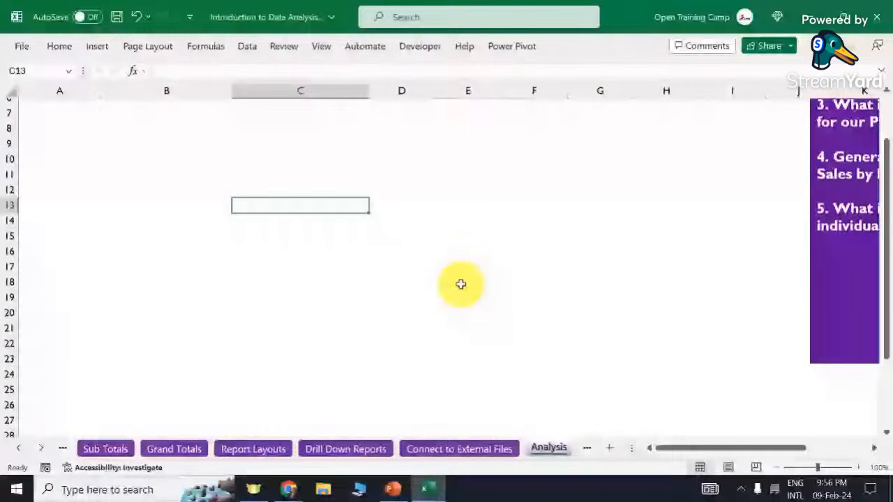
pyautogui.scroll(2, 460, 283)
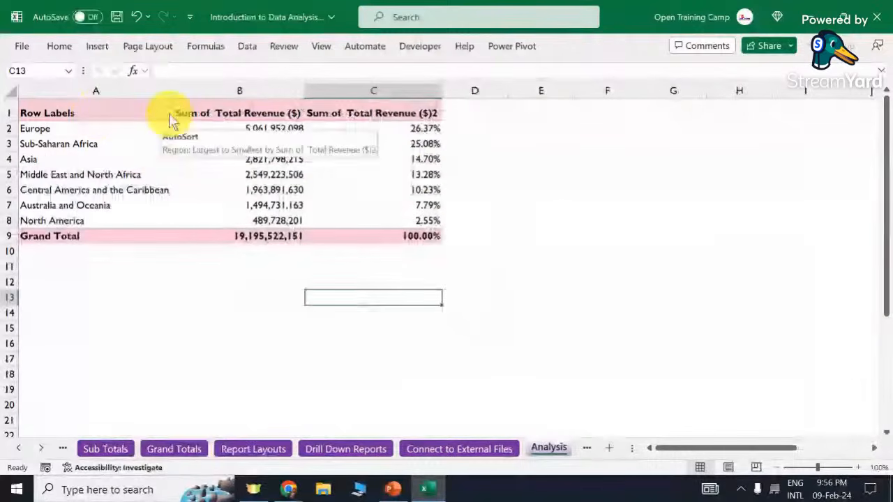
# Show the PivotTable field list and remove Region from the pivot table.
pyautogui.click(405, 176)
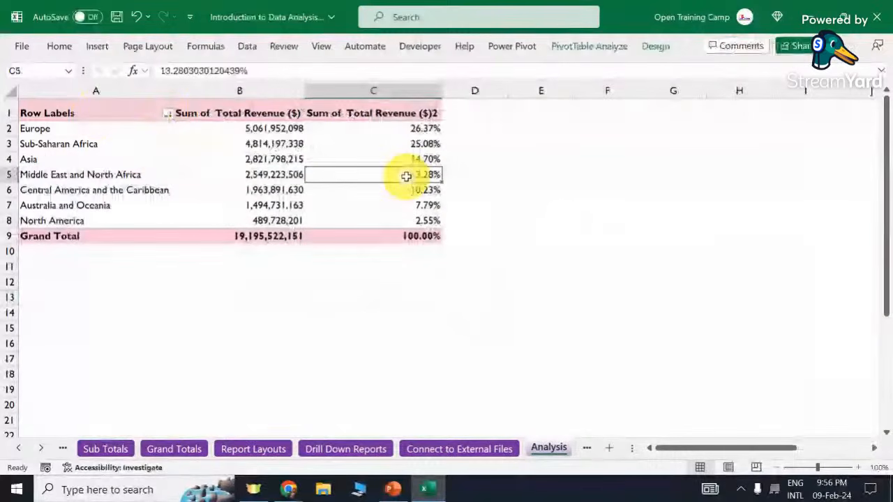
pyautogui.click(619, 49)
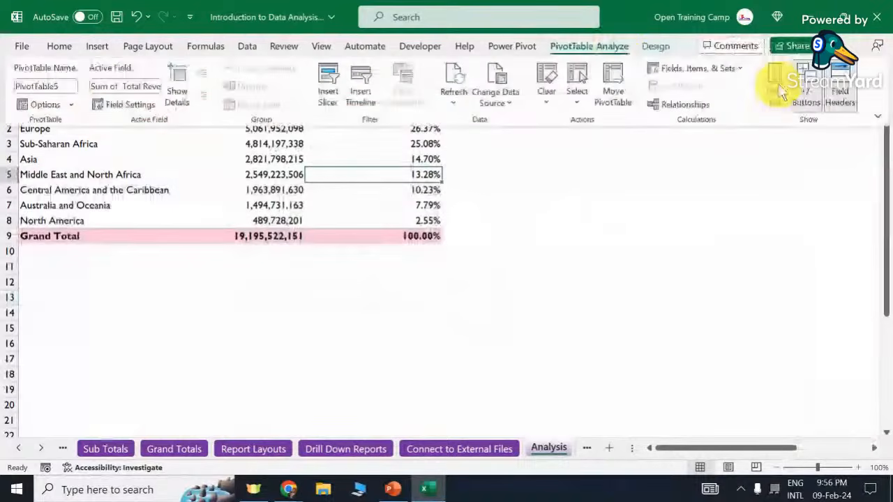
pyautogui.click(780, 89)
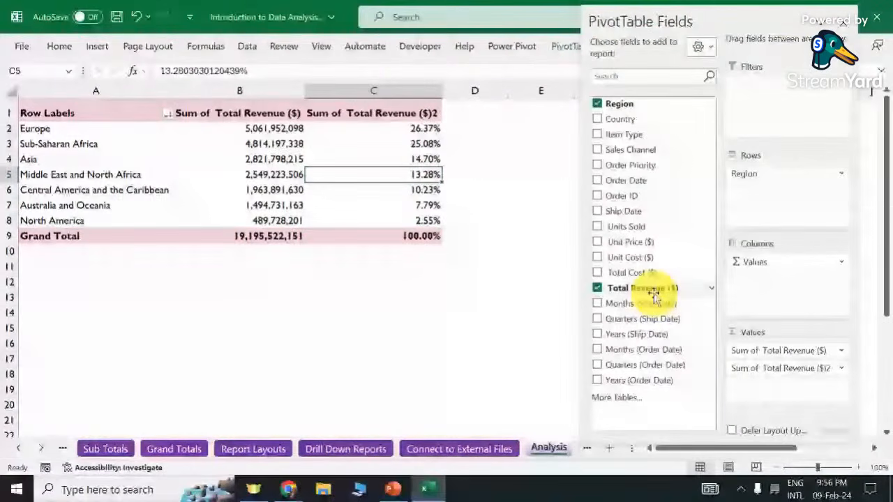
pyautogui.click(599, 106)
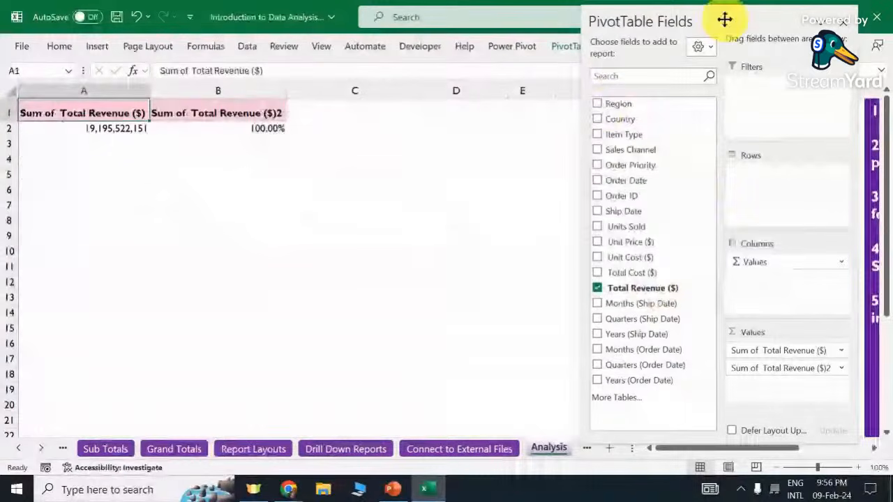
# Add Item Type to the pivot table's rows.
pyautogui.moveTo(723, 19); pyautogui.dragTo(562, 32)
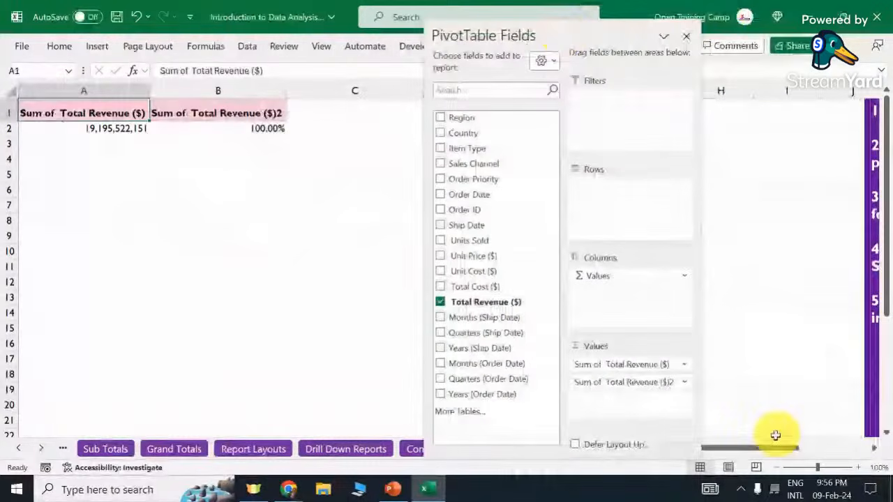
pyautogui.moveTo(775, 435); pyautogui.dragTo(815, 460)
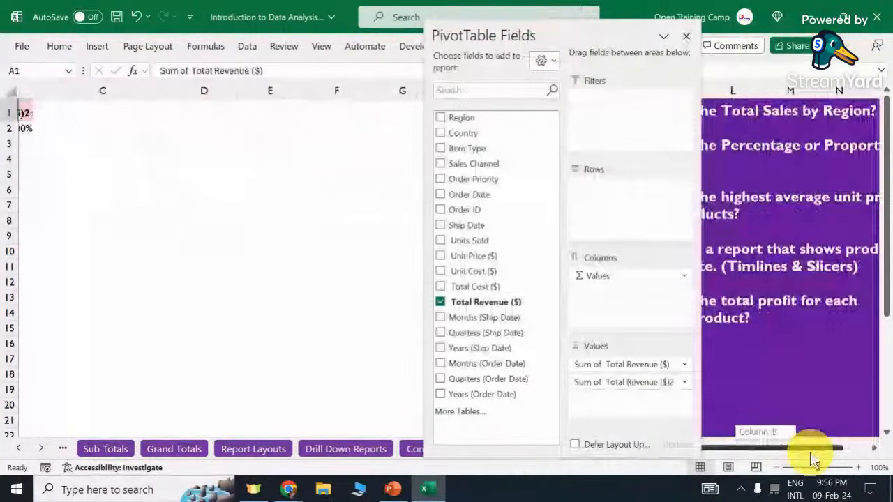
pyautogui.moveTo(814, 460); pyautogui.dragTo(788, 467)
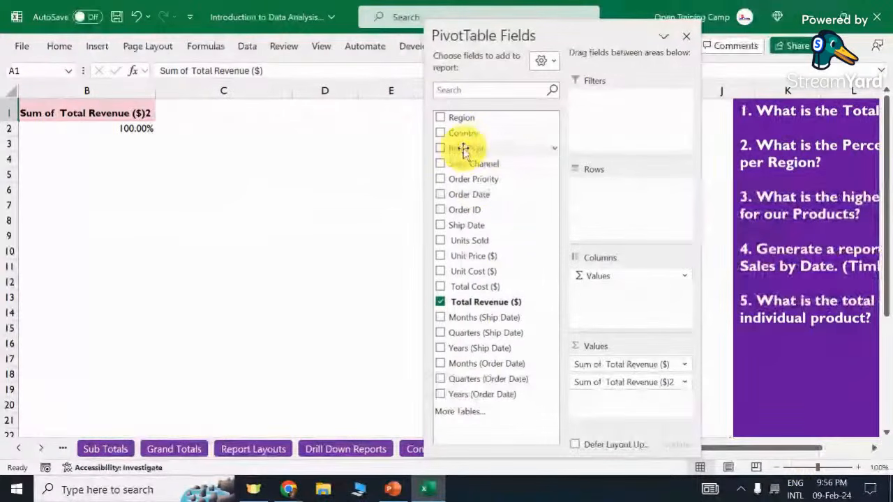
pyautogui.moveTo(464, 150); pyautogui.dragTo(601, 233)
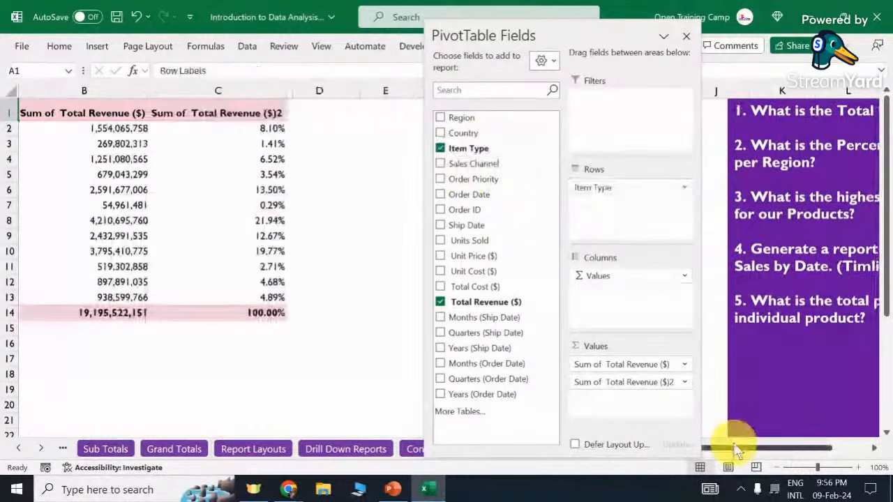
pyautogui.moveTo(737, 450); pyautogui.dragTo(686, 456)
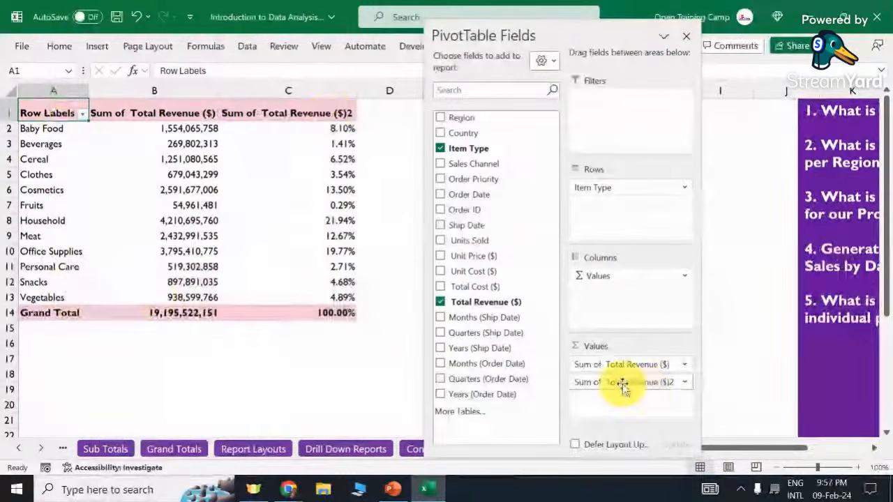
# Remove both Total Revenue ($) fields from the pivot table's values and add Unit Cost ($) instead.
pyautogui.moveTo(623, 388); pyautogui.dragTo(337, 344)
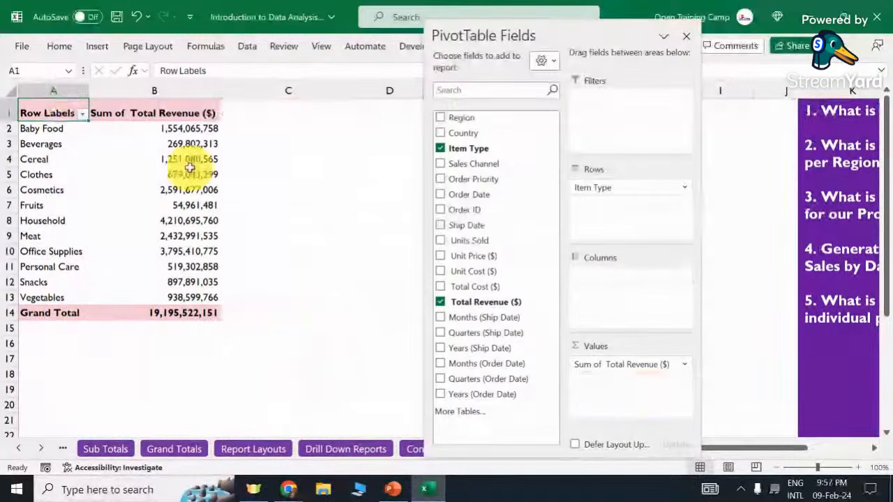
pyautogui.moveTo(190, 168)
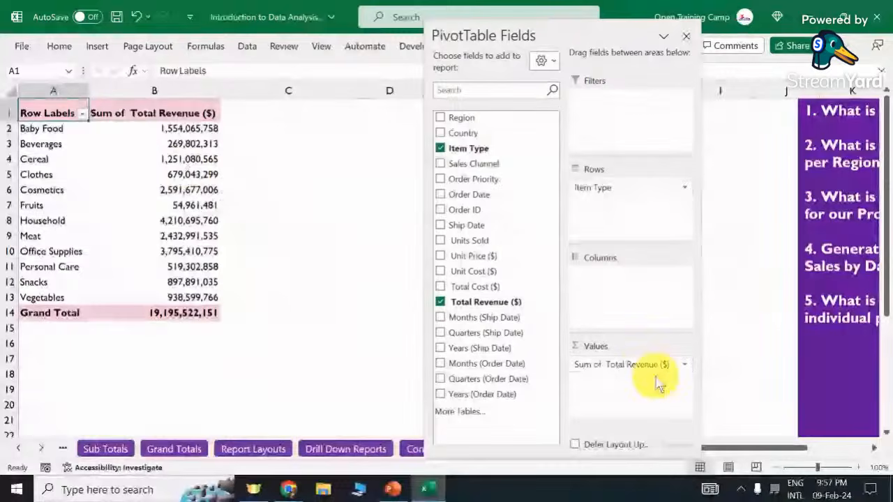
pyautogui.moveTo(644, 363); pyautogui.dragTo(408, 284)
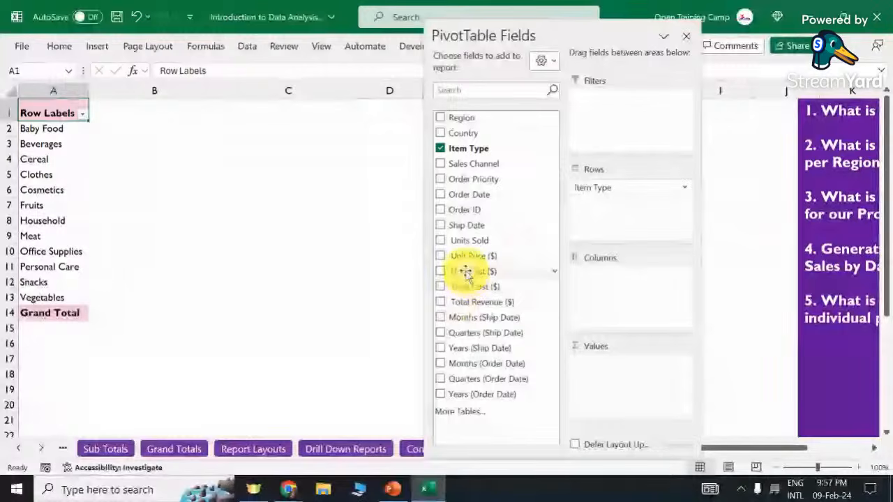
pyautogui.moveTo(466, 272); pyautogui.dragTo(602, 385)
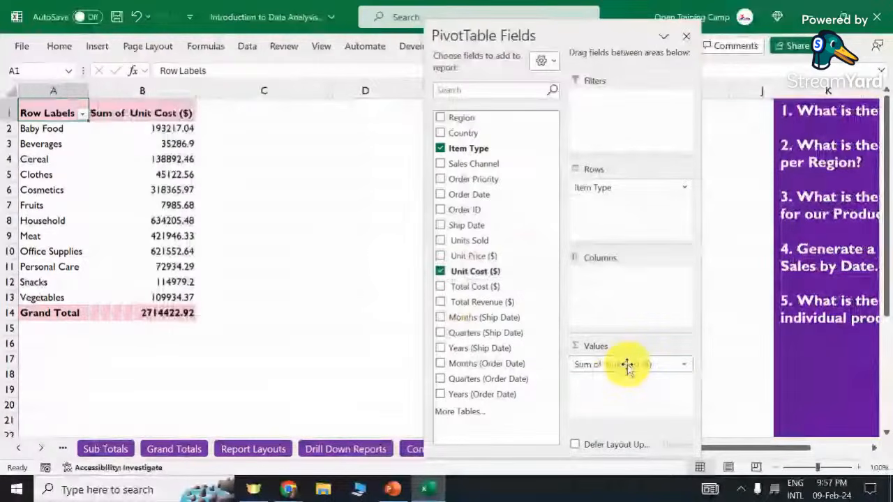
pyautogui.click(627, 366)
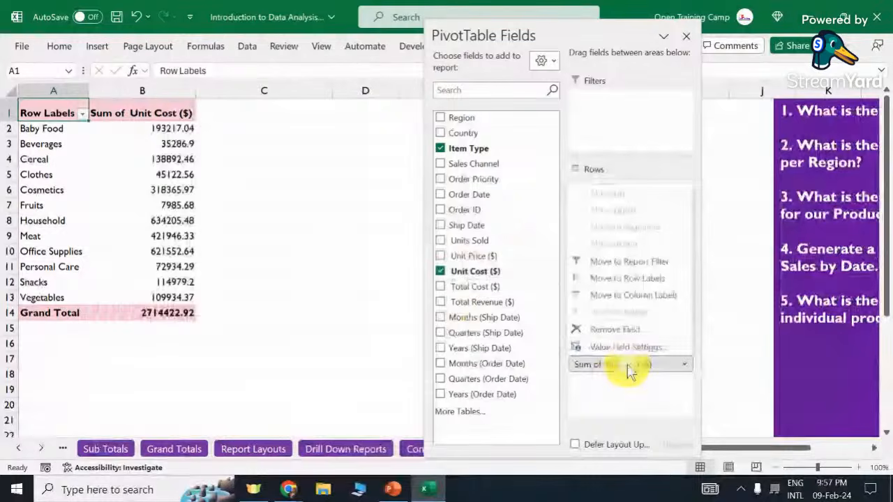
pyautogui.click(363, 248)
pyautogui.click(164, 127)
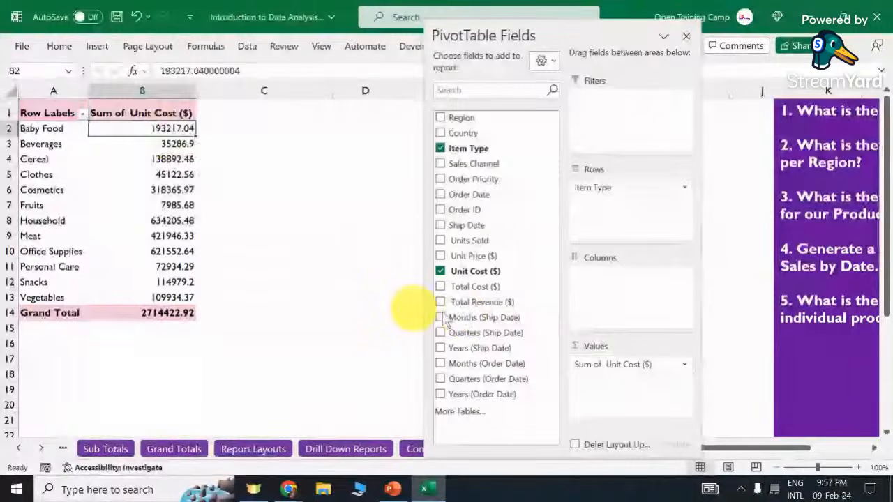
# Change the Unit Cost ($) value field to summarize by Average.
pyautogui.click(675, 370)
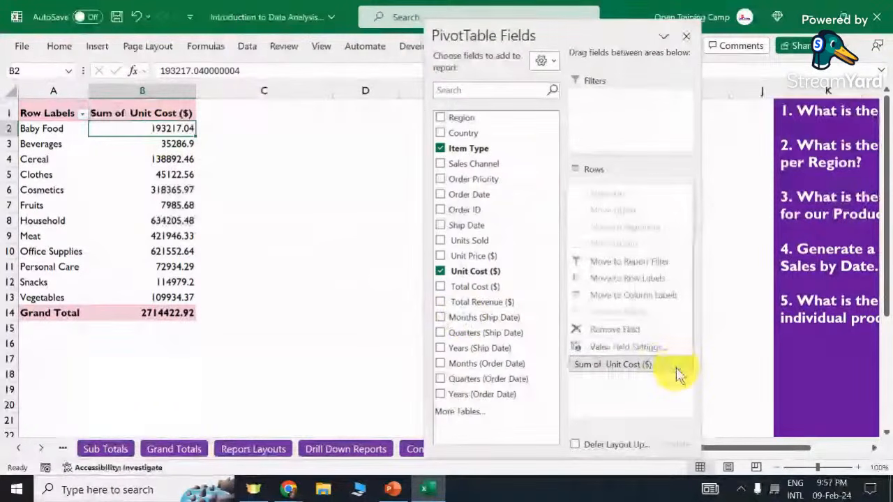
pyautogui.click(631, 348)
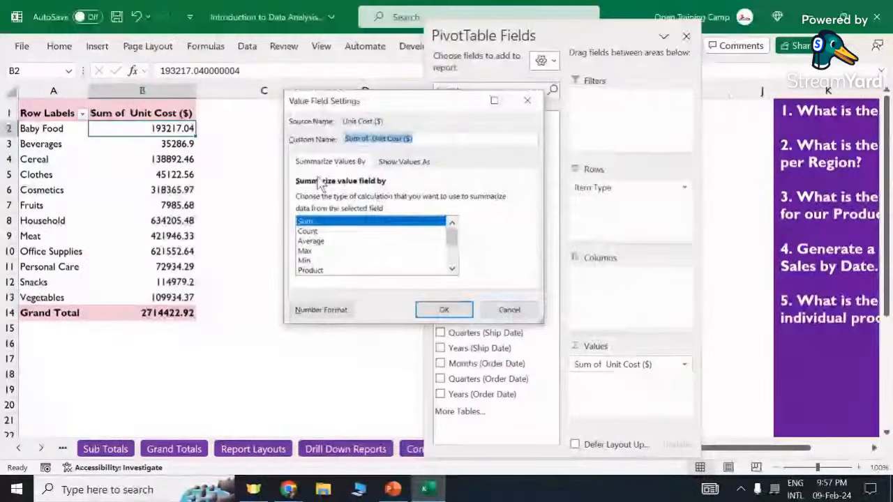
pyautogui.click(311, 241)
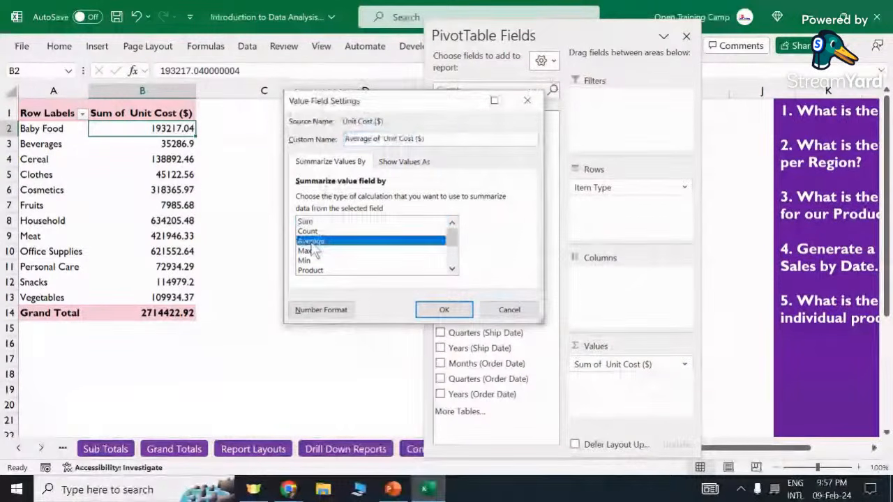
pyautogui.click(445, 311)
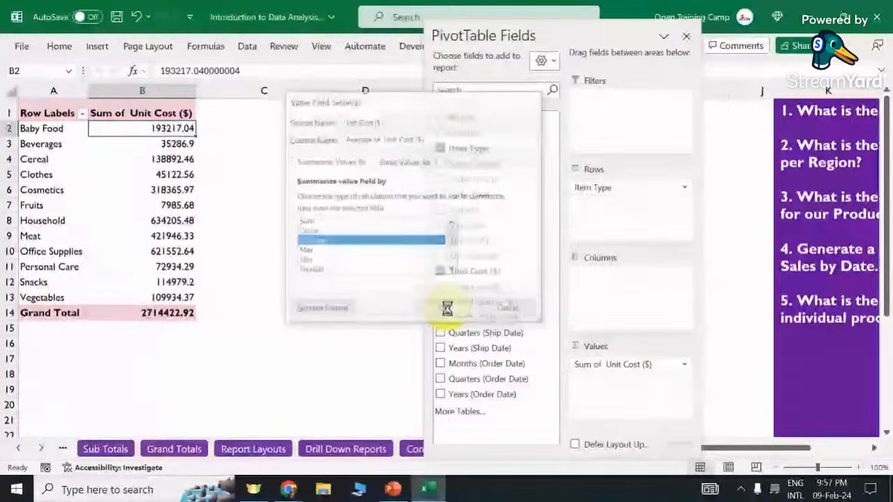
# Format the average unit cost values as Number with 0 decimal places and a thousands separator.
pyautogui.rightClick(153, 134)
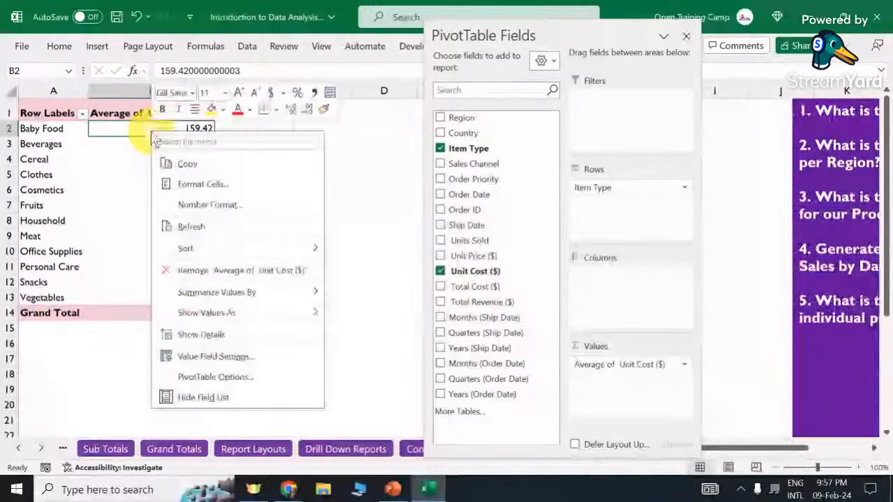
pyautogui.click(210, 206)
pyautogui.click(58, 91)
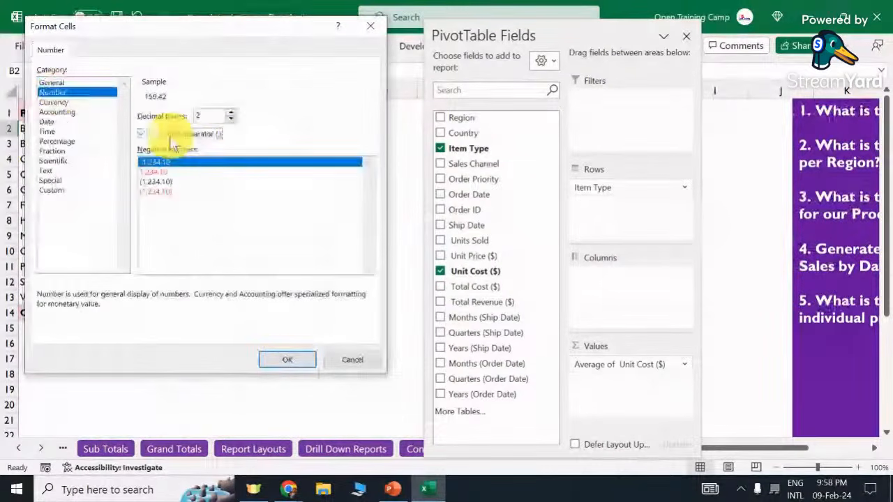
pyautogui.click(231, 119)
pyautogui.click(231, 119)
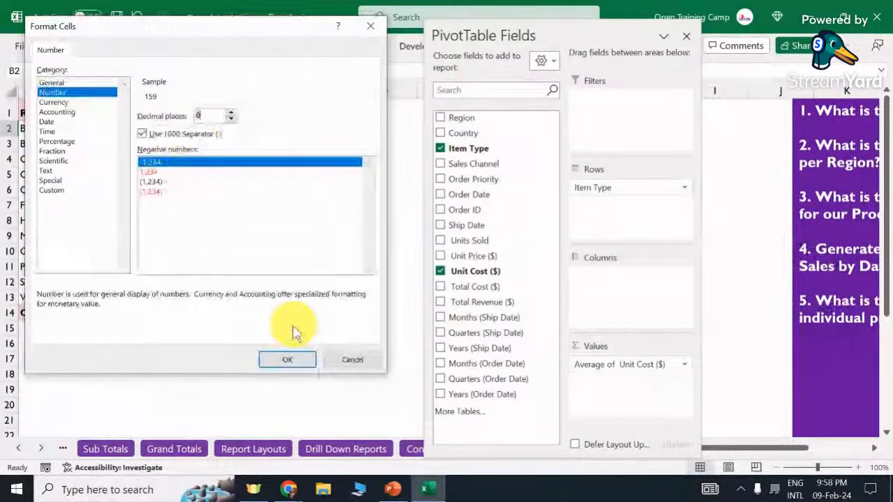
pyautogui.click(282, 359)
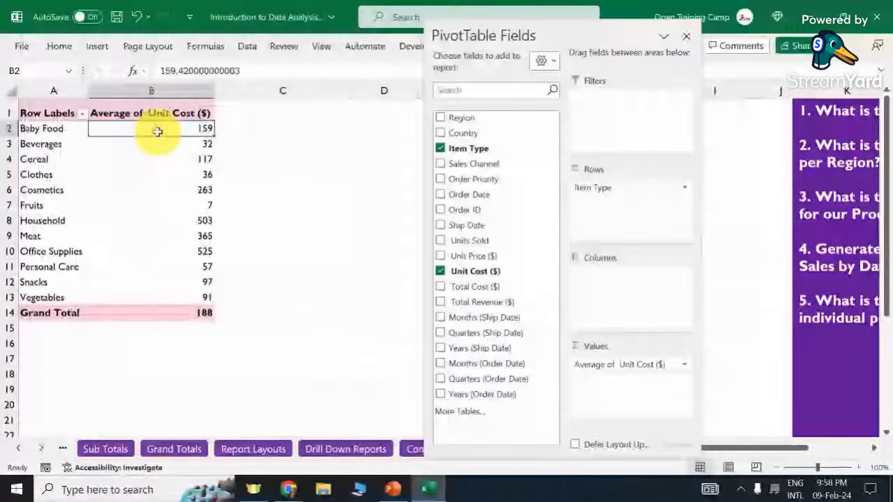
# Sort the pivot table by average unit cost from largest to smallest.
pyautogui.click(163, 159)
pyautogui.click(173, 130)
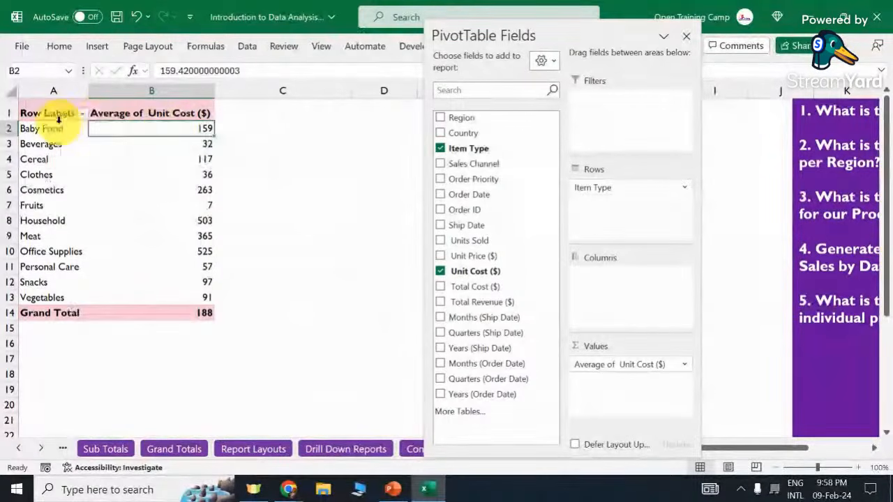
pyautogui.click(141, 157)
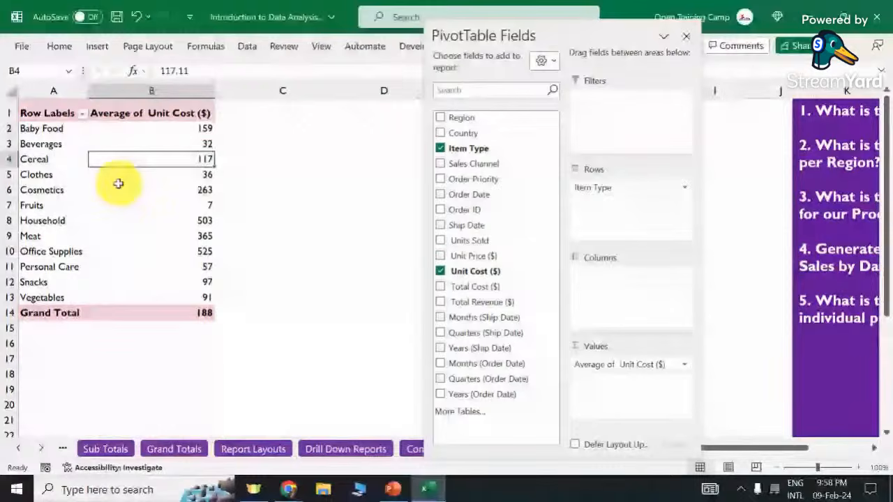
pyautogui.rightClick(125, 159)
pyautogui.moveTo(219, 277)
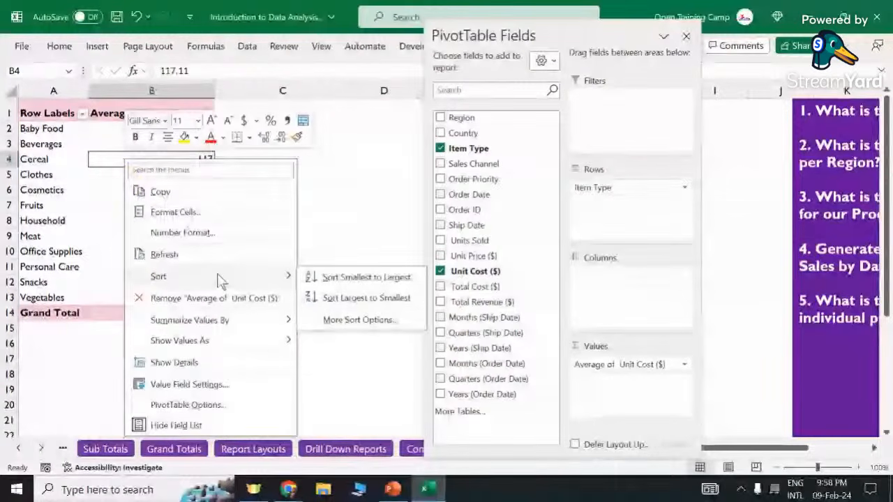
pyautogui.click(363, 299)
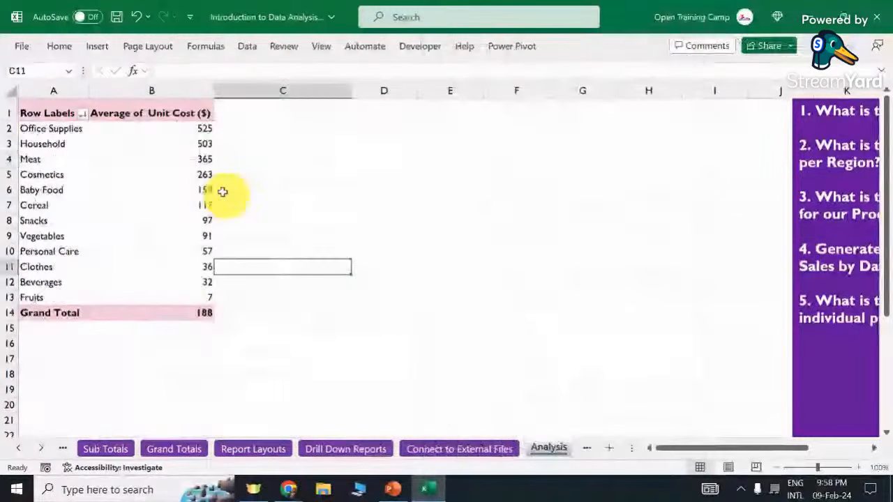
# Examine the top-ranked item type and its average unit cost in the sorted pivot table.
pyautogui.moveTo(23, 128); pyautogui.dragTo(167, 130)
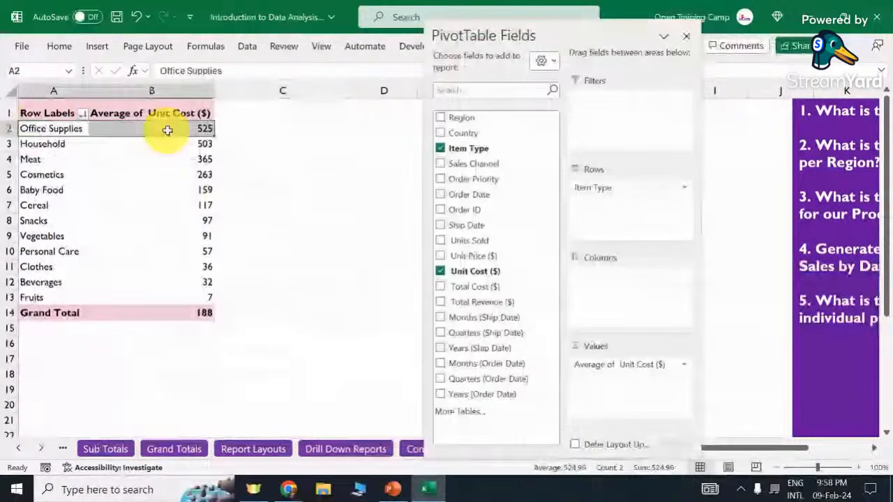
pyautogui.click(167, 130)
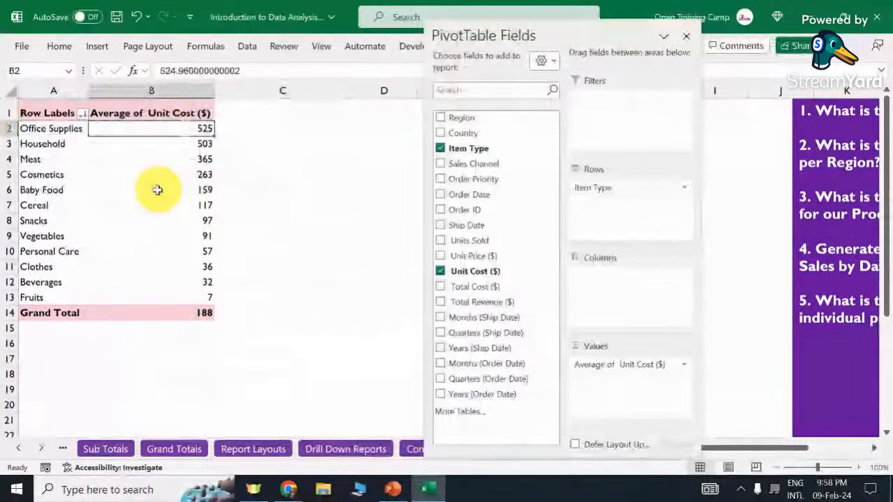
pyautogui.moveTo(151, 198)
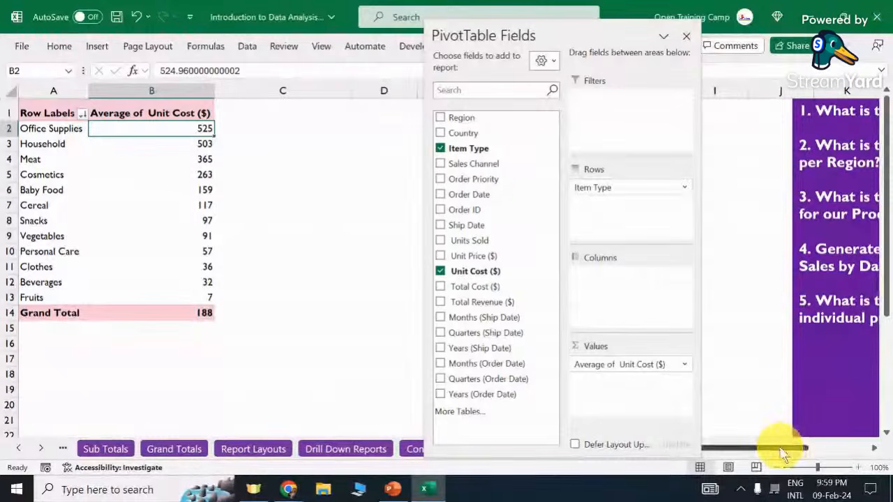
# Close the PivotTable field list and read the analysis questions beside the pivot table.
pyautogui.moveTo(782, 453)
pyautogui.mouseDown()
pyautogui.moveTo(829, 456)
pyautogui.moveTo(788, 460)
pyautogui.moveTo(793, 454)
pyautogui.mouseUp()
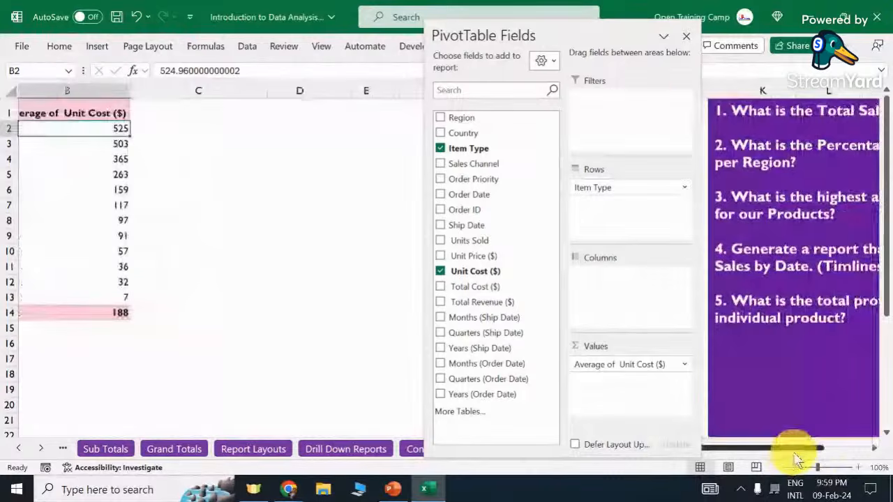
pyautogui.click(685, 36)
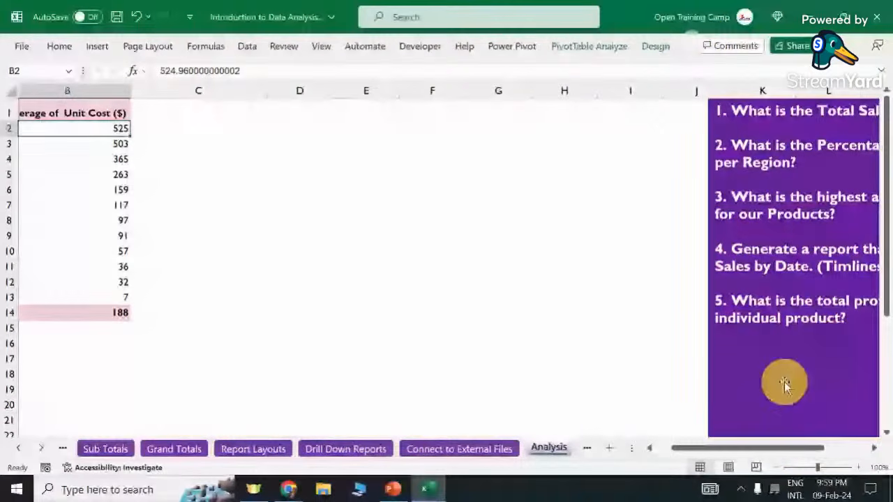
pyautogui.moveTo(745, 448); pyautogui.dragTo(781, 448)
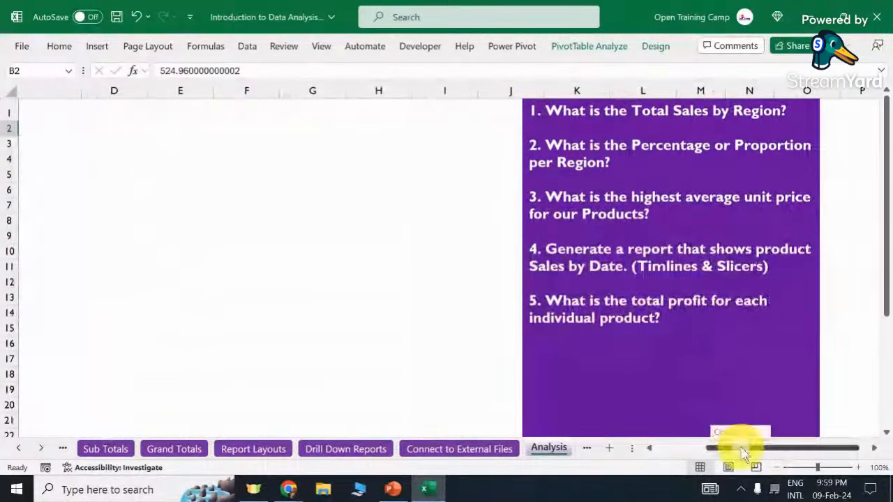
pyautogui.moveTo(737, 450); pyautogui.dragTo(692, 450)
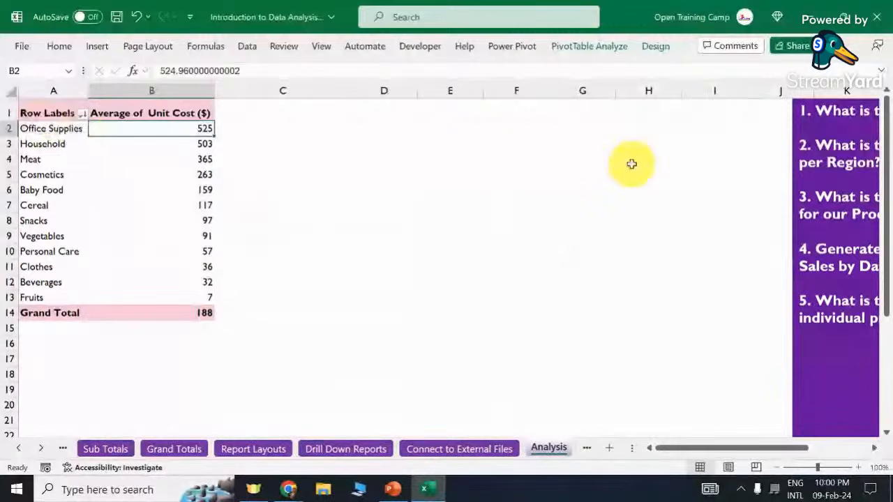
# Dismiss the USB device notification and show the PivotTable field list again for the item type pivot table.
pyautogui.press('Left')
pyautogui.press('Down')
pyautogui.press('Down')
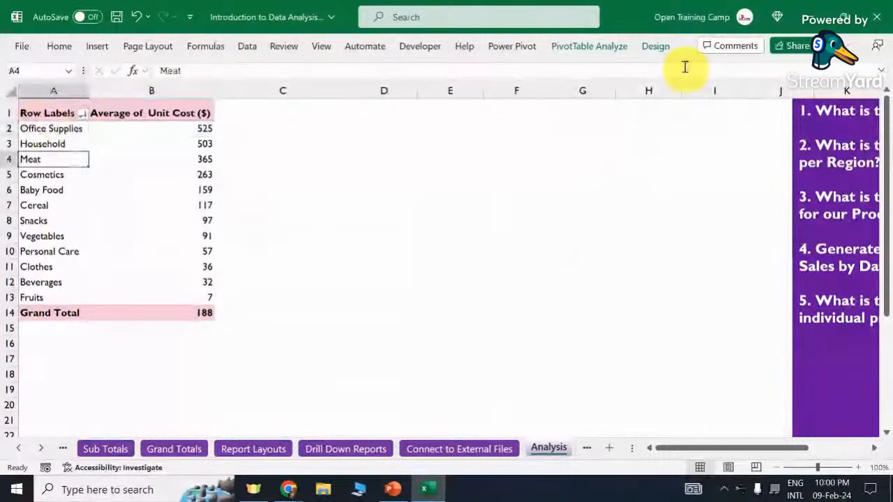
pyautogui.click(589, 46)
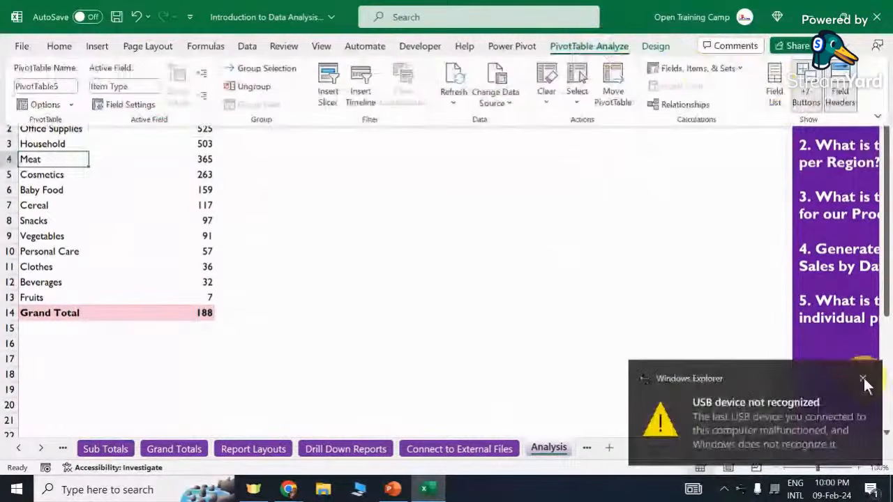
pyautogui.click(863, 381)
pyautogui.click(589, 46)
pyautogui.click(775, 84)
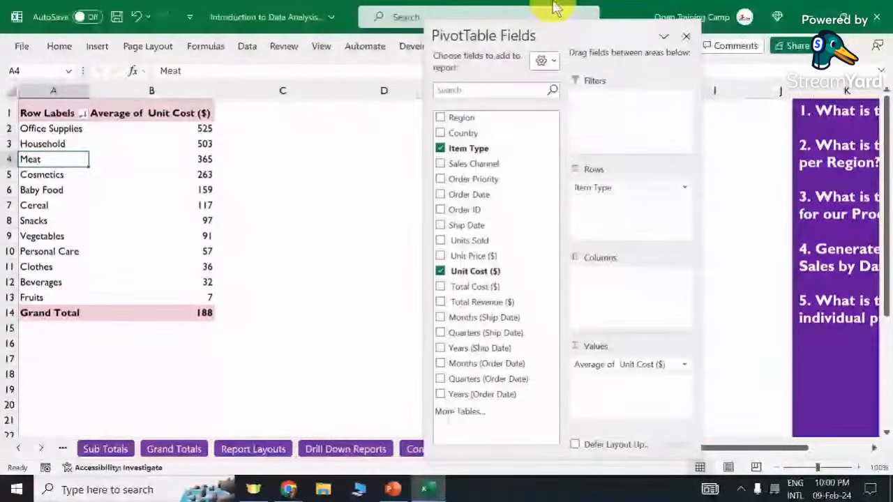
pyautogui.moveTo(556, 8); pyautogui.dragTo(608, 78)
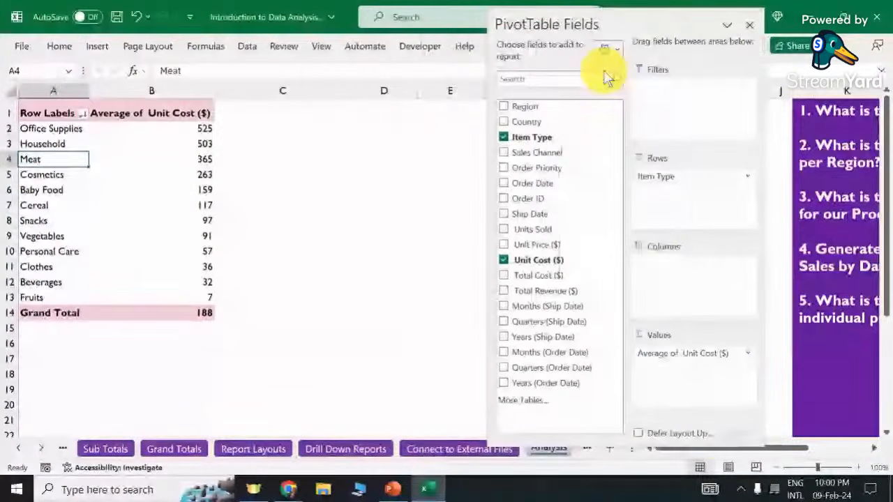
pyautogui.click(740, 489)
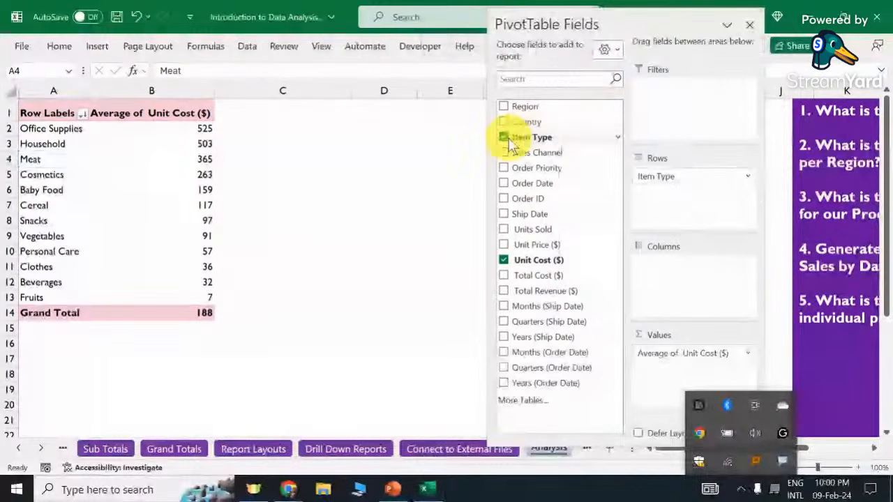
pyautogui.click(427, 162)
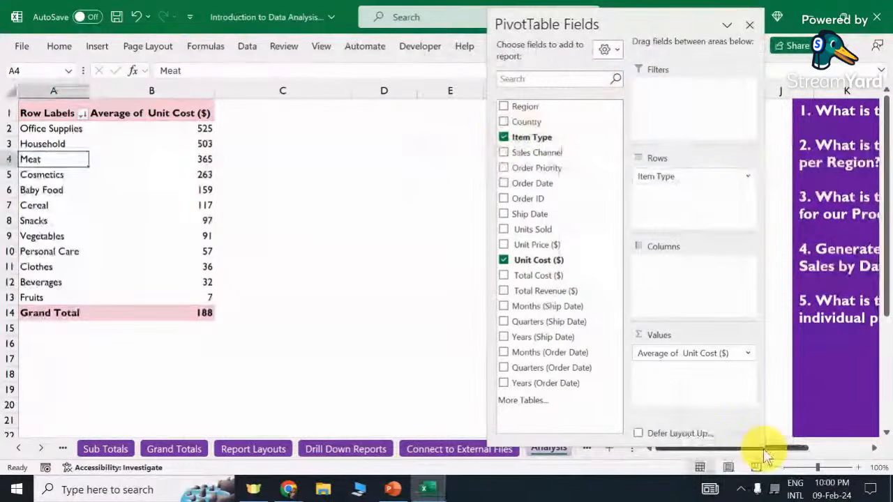
# Replace Unit Cost ($) with Total Revenue ($) as the pivot table's value field, keeping Item Type in the rows.
pyautogui.moveTo(763, 449); pyautogui.dragTo(802, 450)
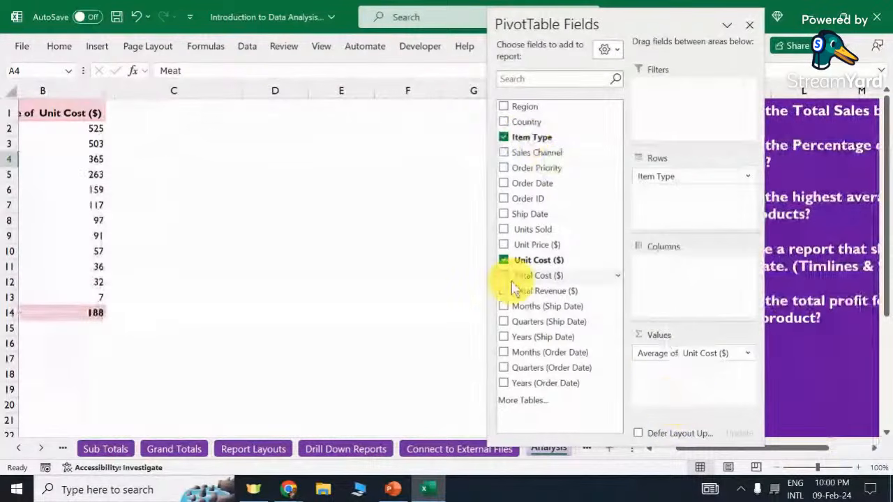
pyautogui.moveTo(620, 23); pyautogui.dragTo(470, 20)
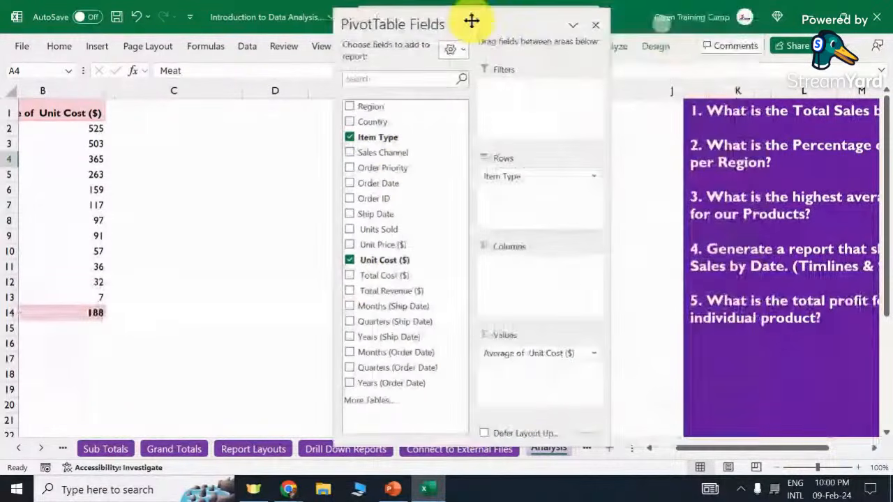
pyautogui.click(382, 260)
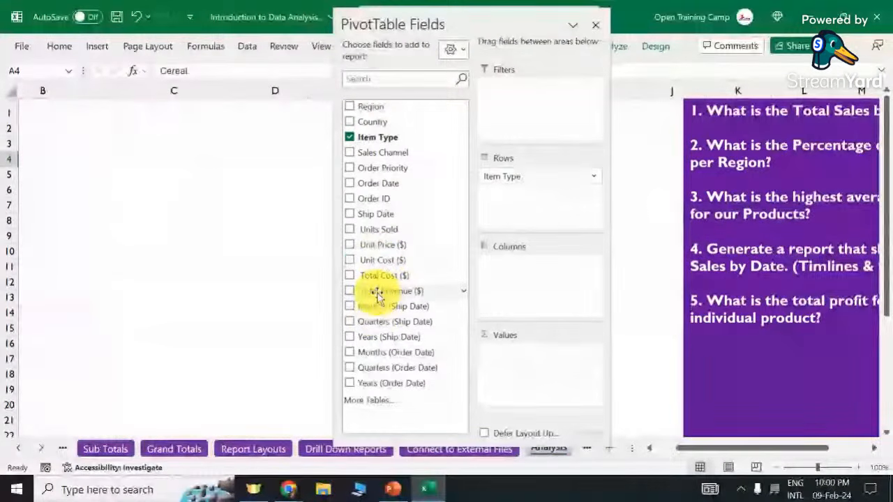
pyautogui.click(377, 293)
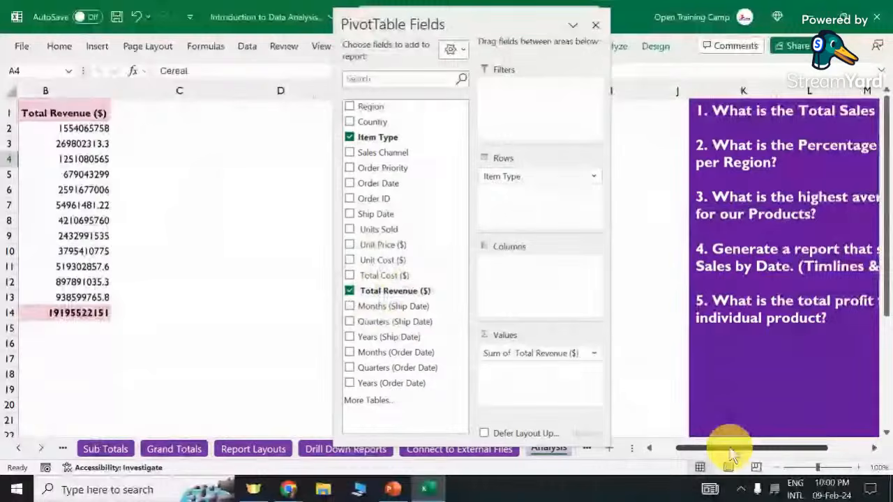
pyautogui.moveTo(730, 450); pyautogui.dragTo(706, 450)
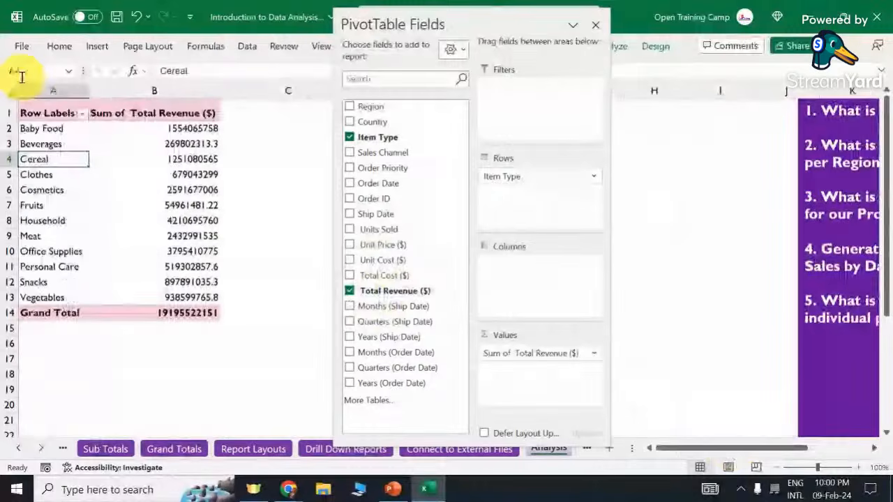
# Format the total revenue values as Number with 0 decimal places and a thousands separator.
pyautogui.click(176, 145)
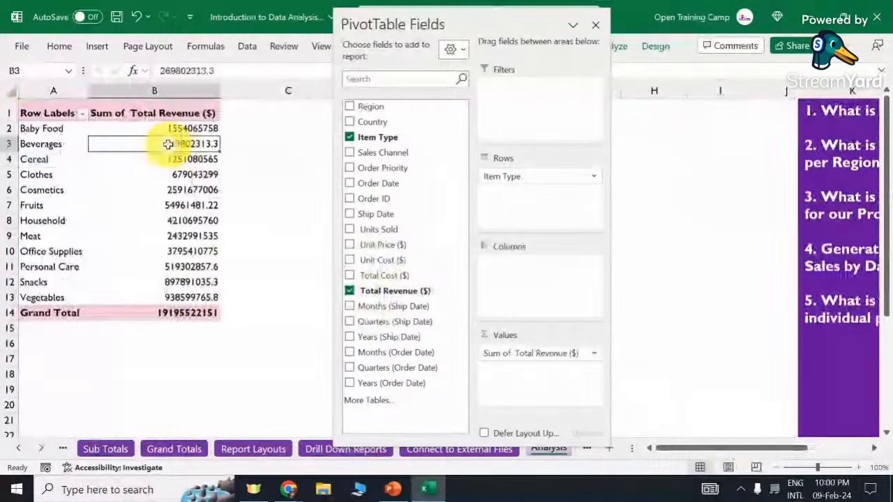
pyautogui.rightClick(170, 145)
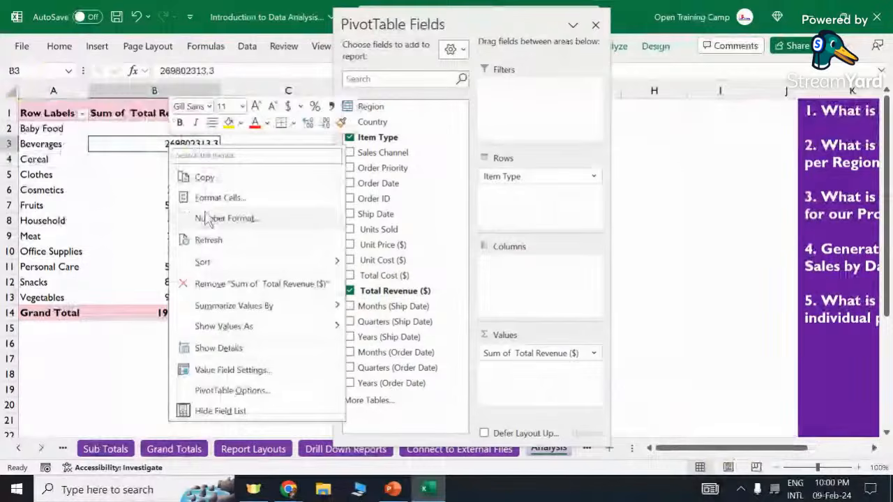
pyautogui.click(205, 211)
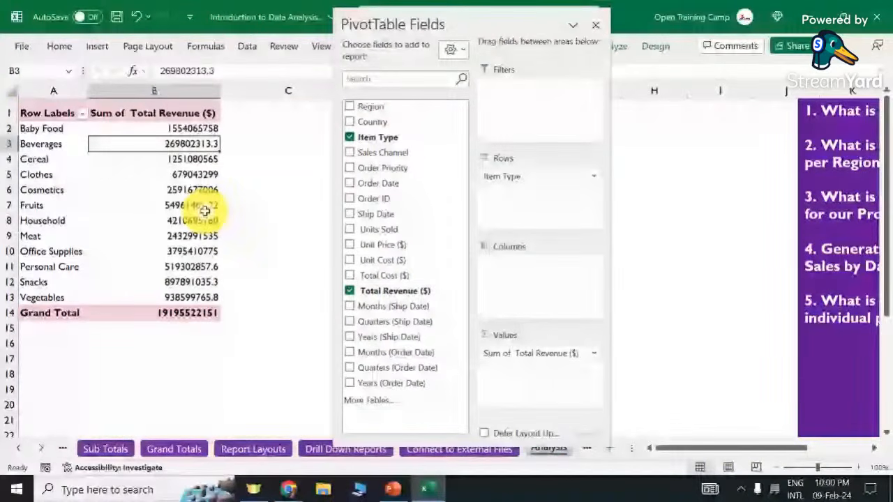
pyautogui.click(62, 98)
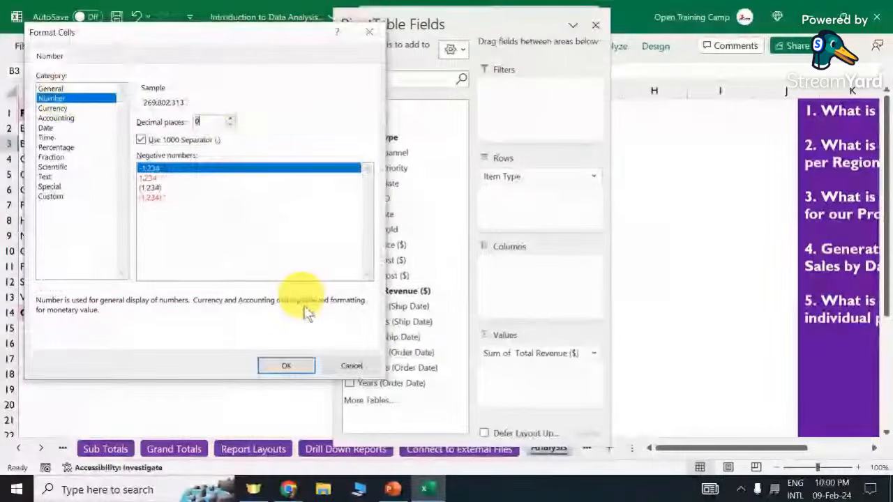
pyautogui.click(286, 366)
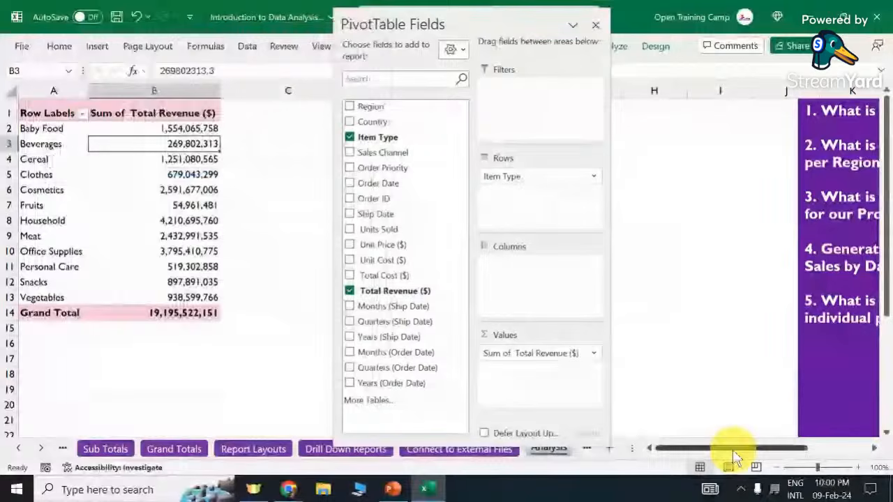
# Add Order Date to the pivot table's columns and move the field list clear of the table.
pyautogui.moveTo(733, 449)
pyautogui.mouseDown()
pyautogui.moveTo(782, 450)
pyautogui.moveTo(732, 450)
pyautogui.mouseUp()
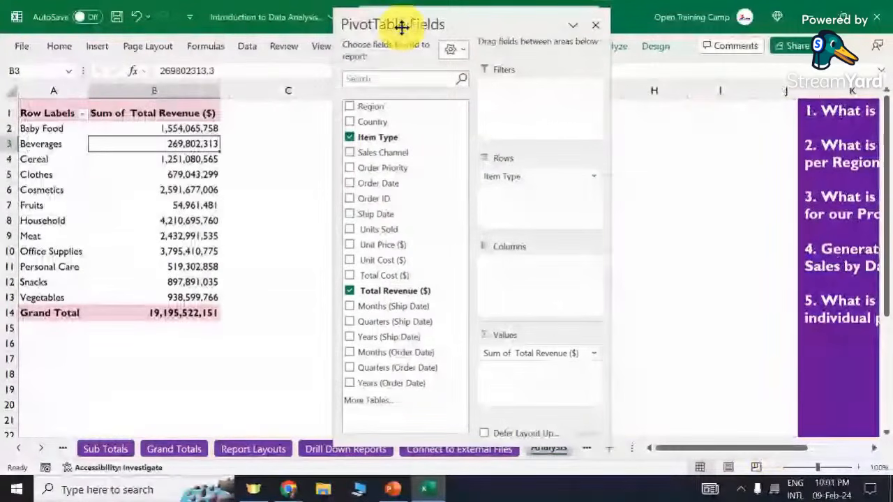
pyautogui.moveTo(401, 26); pyautogui.dragTo(426, 21)
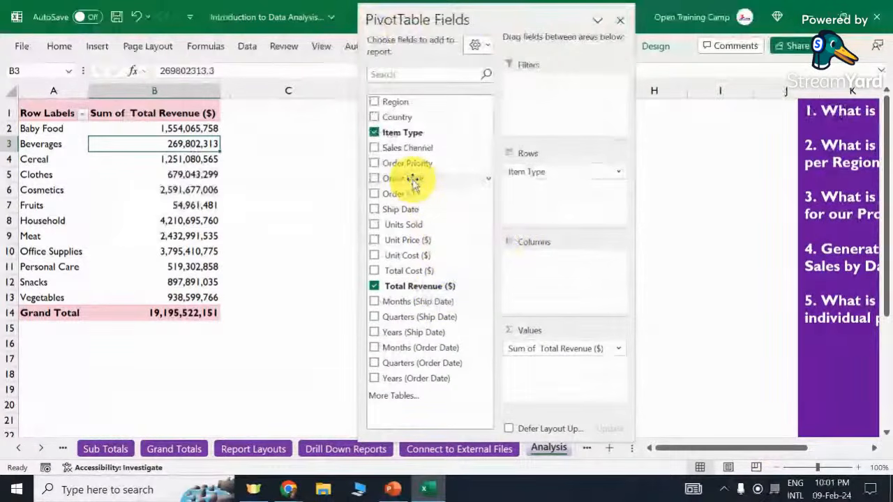
pyautogui.moveTo(413, 183); pyautogui.dragTo(558, 269)
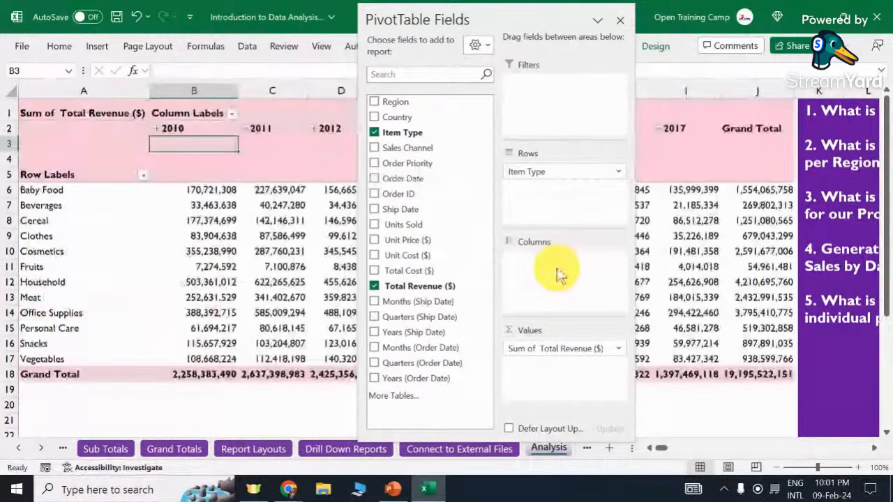
pyautogui.click(598, 22)
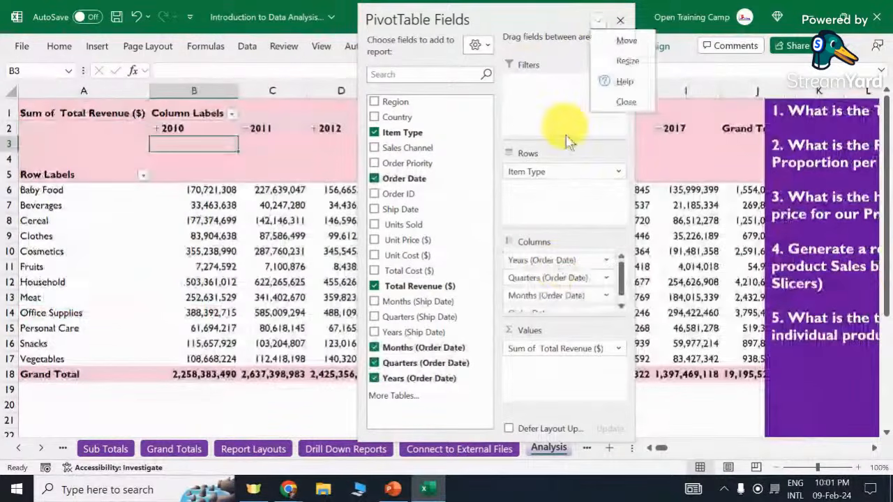
pyautogui.click(523, 23)
pyautogui.moveTo(523, 22); pyautogui.dragTo(382, 261)
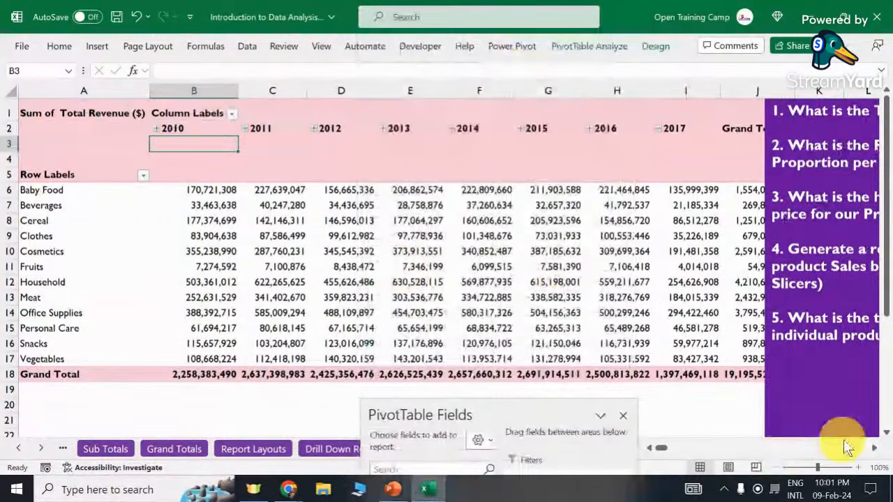
# Move the analysis questions text box away from the widened pivot table so that it starts at column M.
pyautogui.click(874, 449)
pyautogui.click(874, 449)
pyautogui.moveTo(676, 151); pyautogui.dragTo(800, 148)
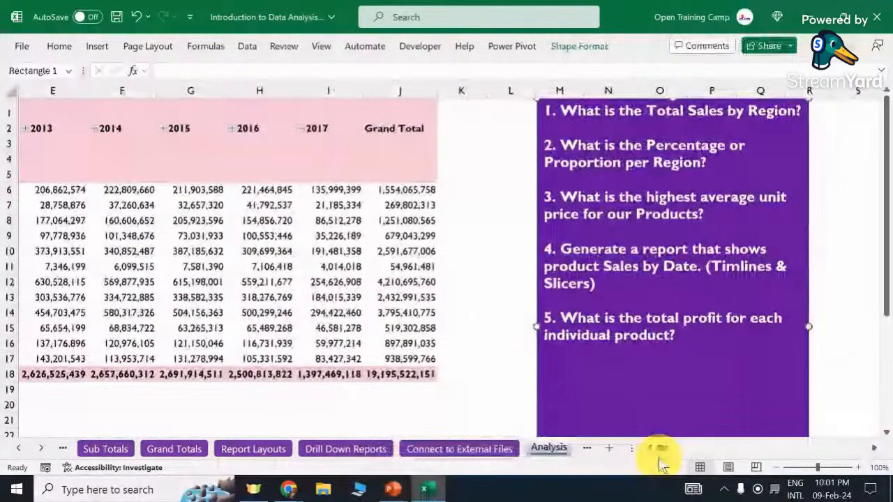
pyautogui.moveTo(659, 450); pyautogui.dragTo(648, 452)
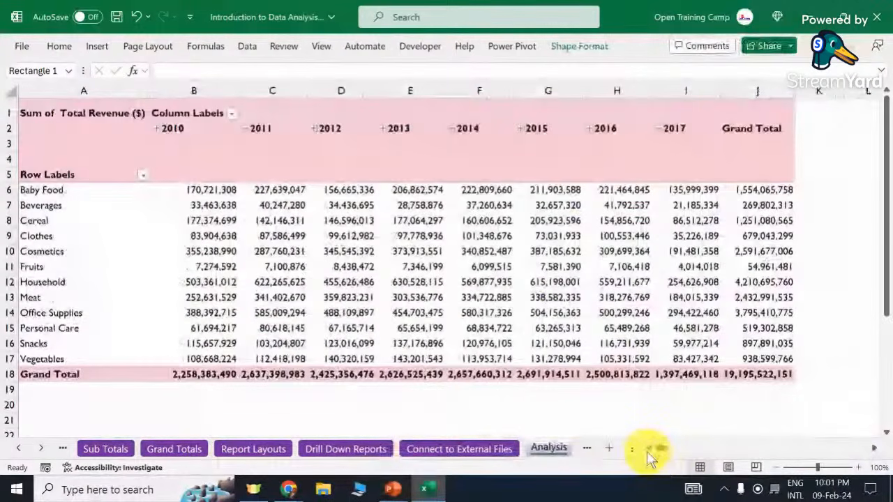
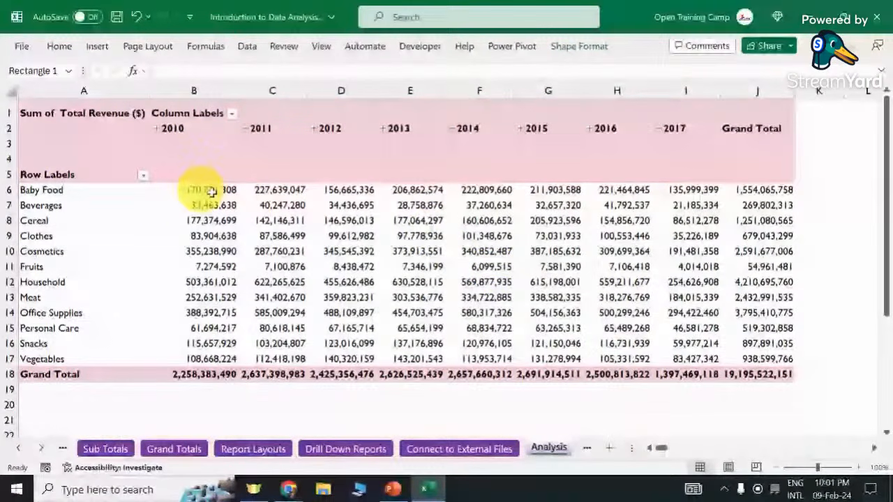
# Remove the Order Date field and its Years, Quarters and Months groupings from the pivot table's columns.
pyautogui.click(465, 265)
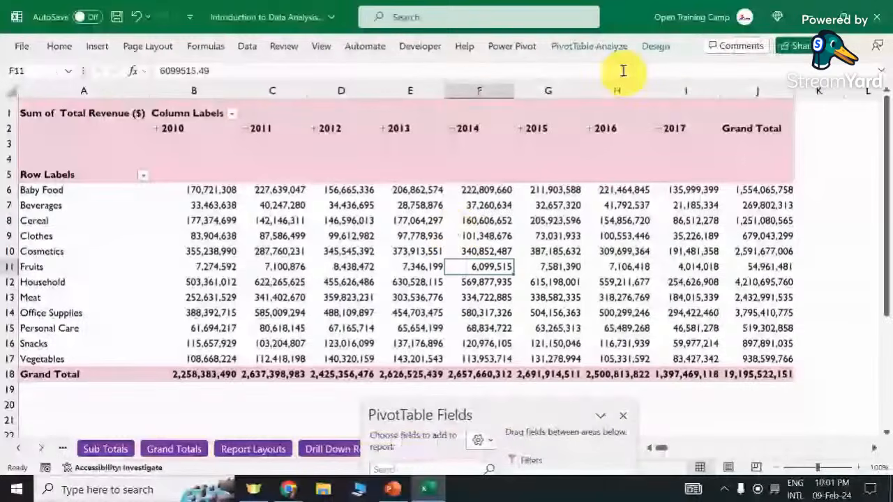
pyautogui.click(610, 49)
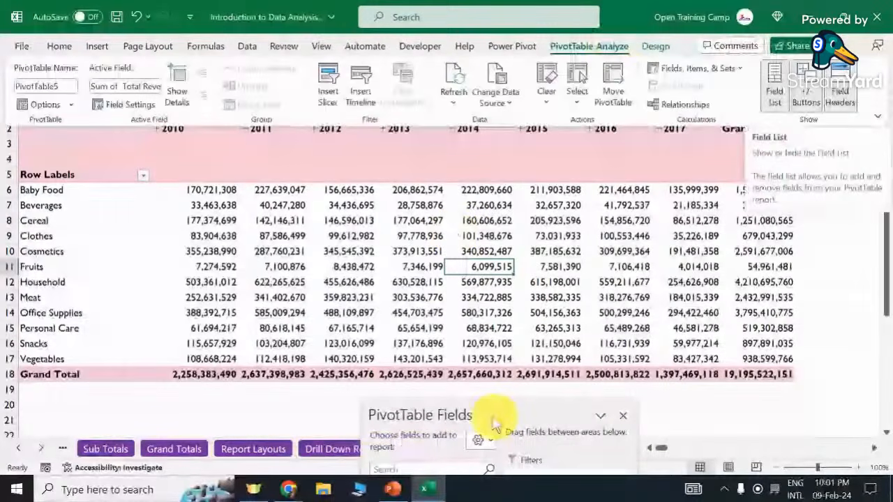
pyautogui.moveTo(495, 422); pyautogui.dragTo(714, 48)
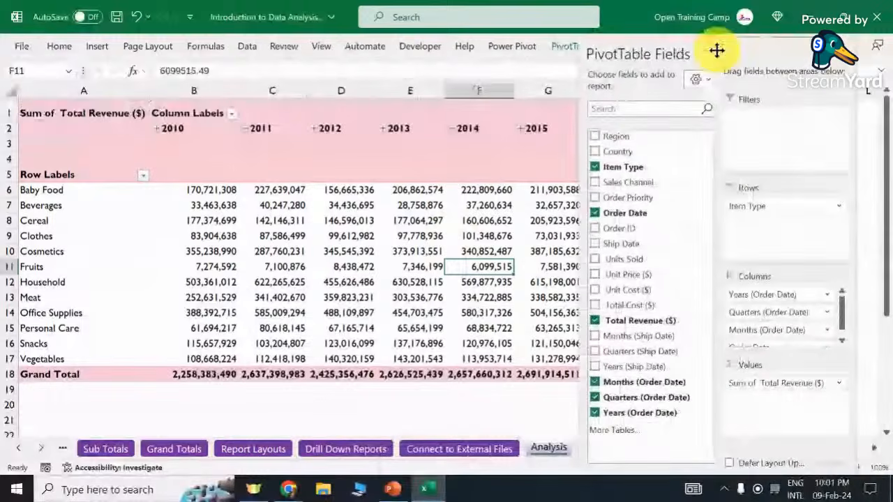
pyautogui.moveTo(761, 294); pyautogui.dragTo(525, 232)
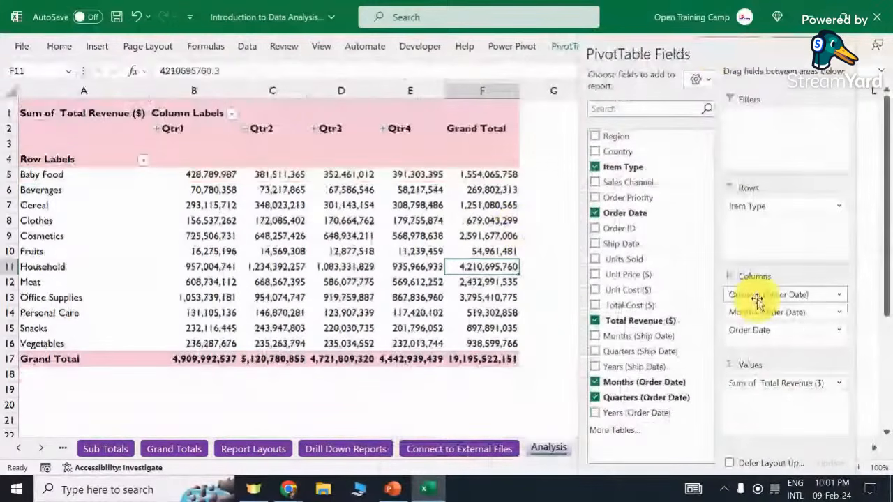
pyautogui.moveTo(757, 298); pyautogui.dragTo(524, 237)
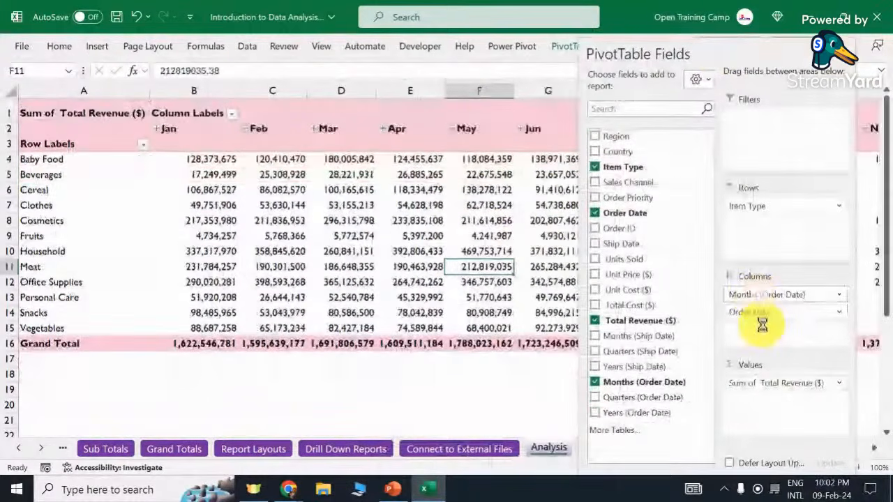
pyautogui.moveTo(761, 295); pyautogui.dragTo(530, 86)
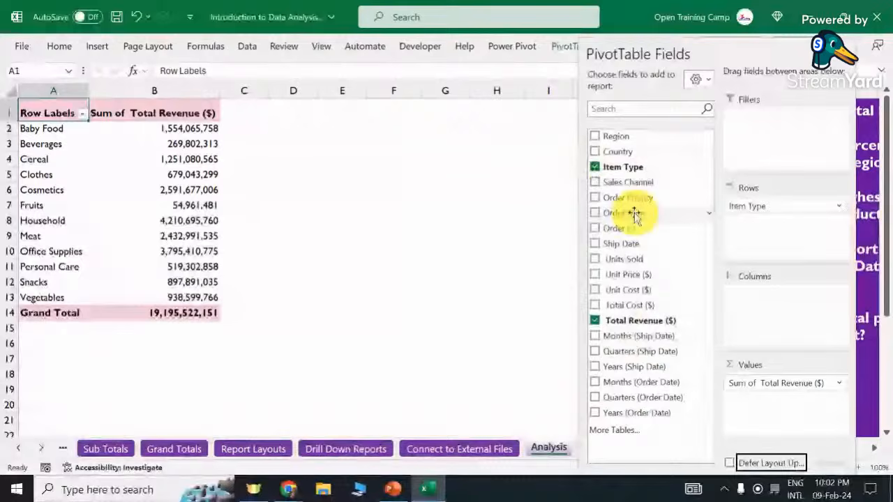
# Add Order Date to the pivot table's filters and filter the report to 01-01-10.
pyautogui.moveTo(610, 214); pyautogui.dragTo(758, 155)
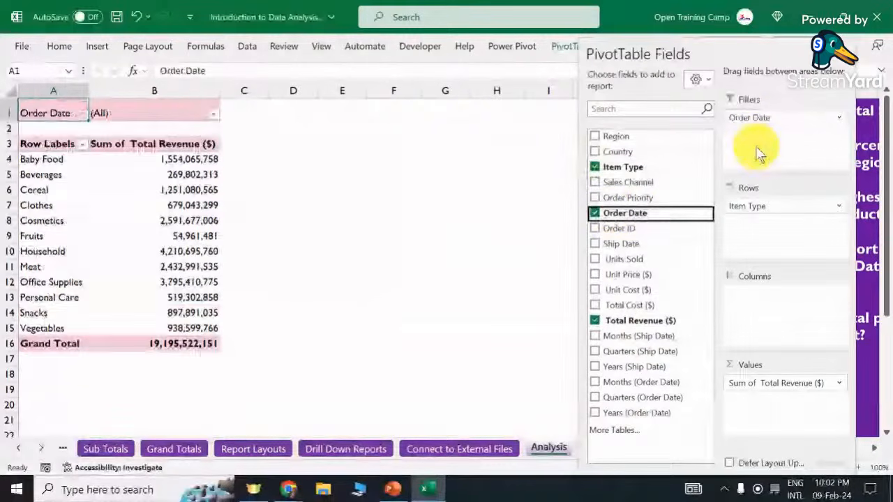
pyautogui.click(4, 112)
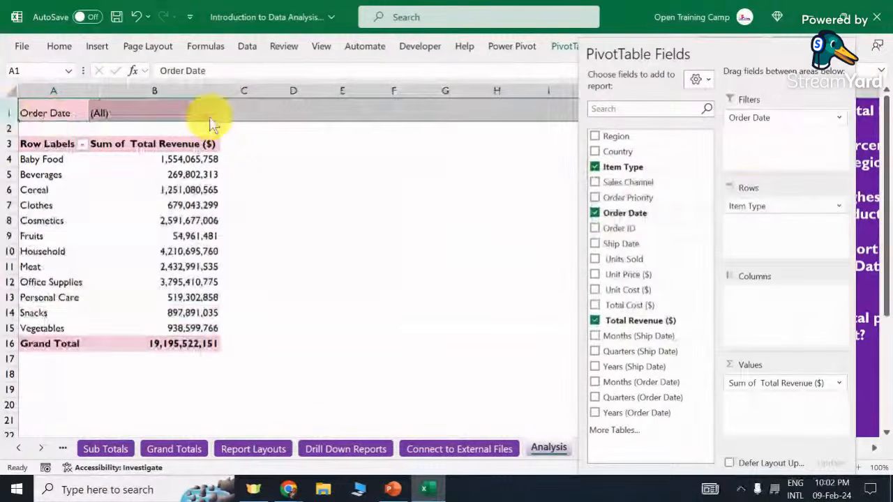
pyautogui.click(212, 115)
pyautogui.moveTo(208, 162)
pyautogui.mouseDown()
pyautogui.moveTo(211, 252)
pyautogui.moveTo(207, 157)
pyautogui.mouseUp()
pyautogui.click(81, 162)
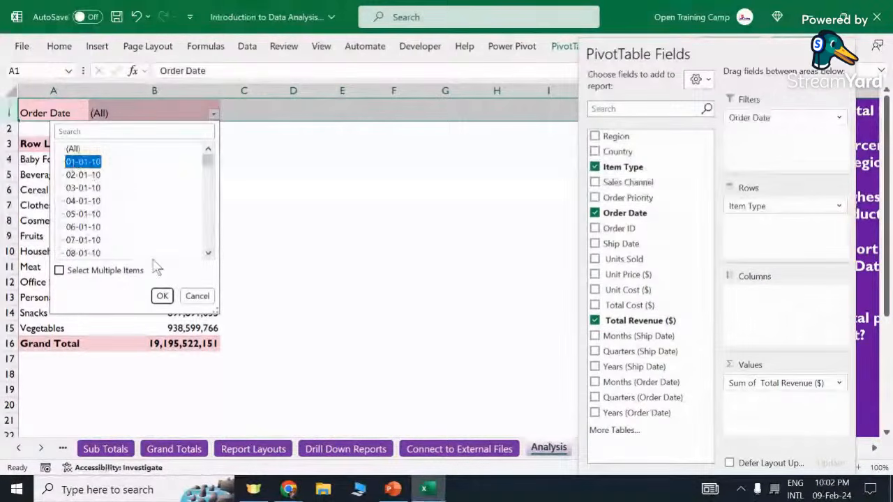
pyautogui.click(162, 295)
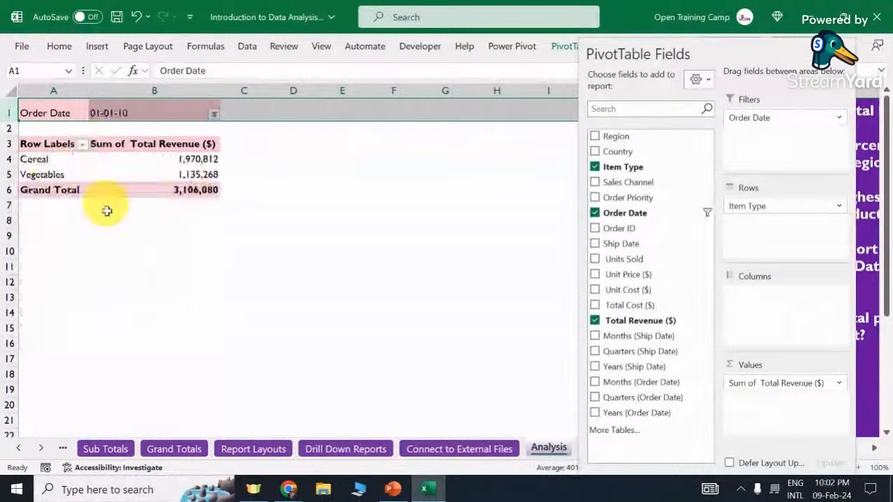
# Remove the Order Date report filter from the pivot table.
pyautogui.click(219, 112)
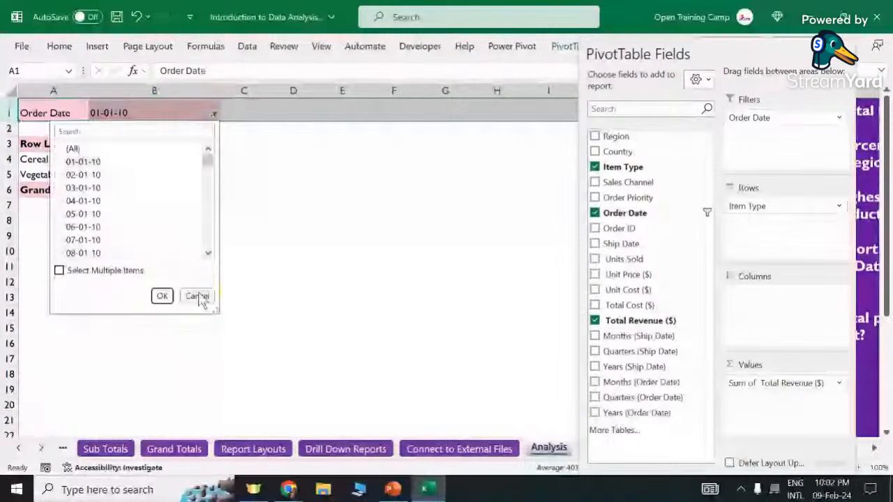
pyautogui.click(105, 160)
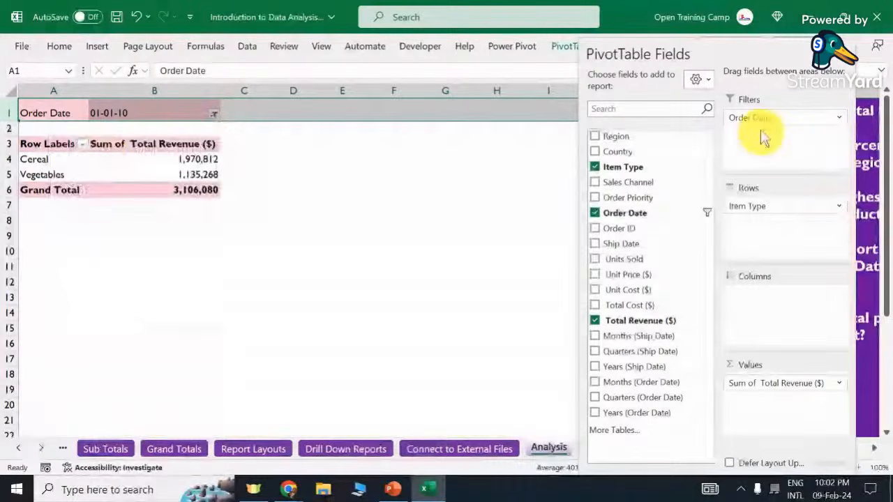
pyautogui.moveTo(764, 136); pyautogui.dragTo(443, 168)
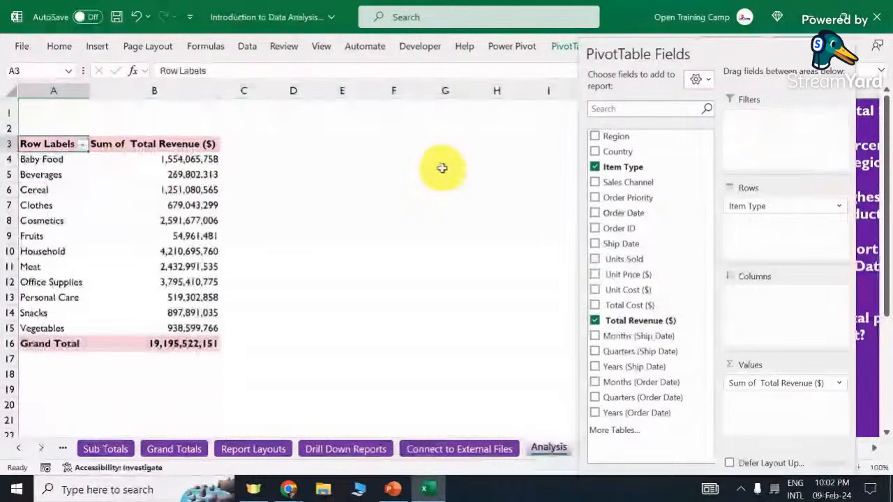
# Insert an Order Date timeline for the product revenue pivot table.
pyautogui.doubleClick(662, 44)
pyautogui.click(623, 48)
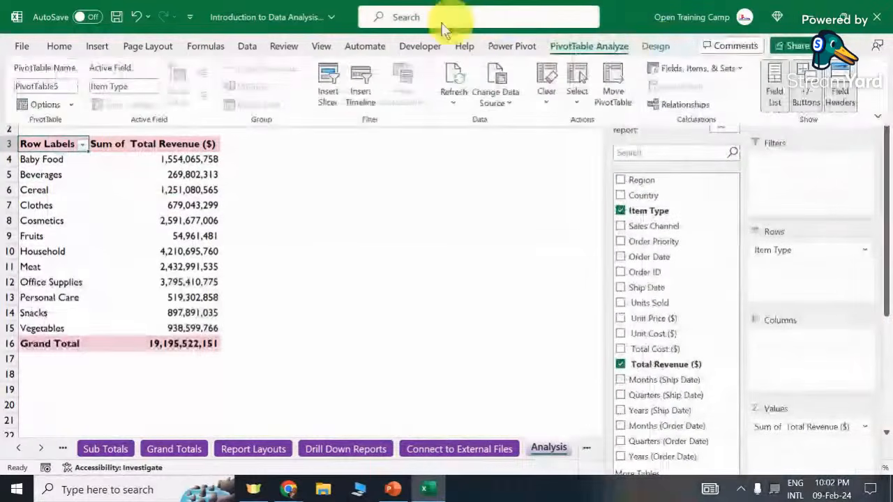
pyautogui.click(375, 85)
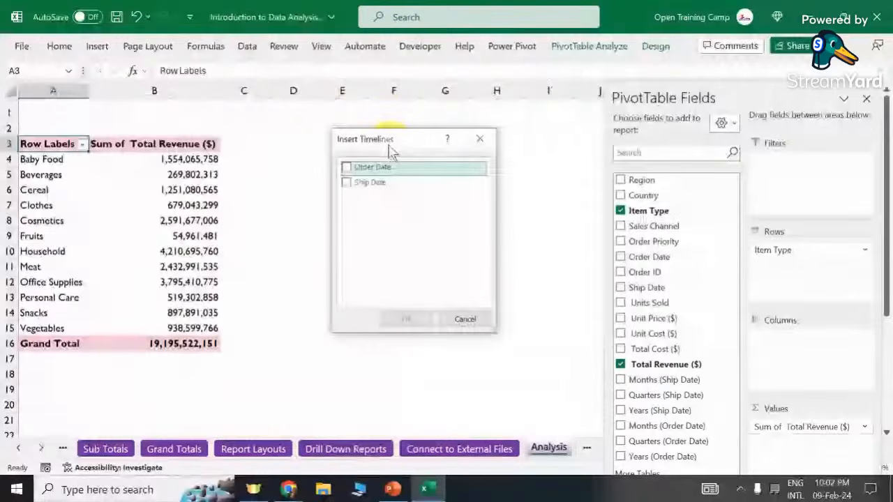
pyautogui.moveTo(393, 152); pyautogui.dragTo(474, 139)
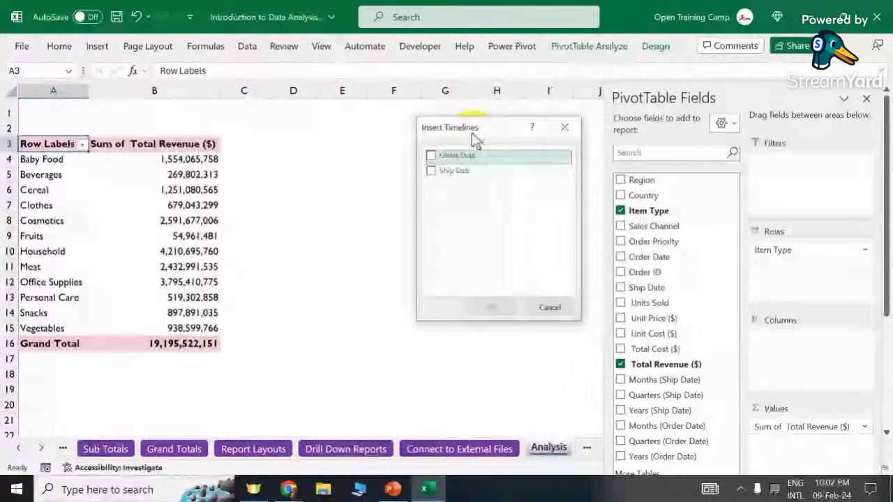
pyautogui.moveTo(474, 140); pyautogui.dragTo(434, 137)
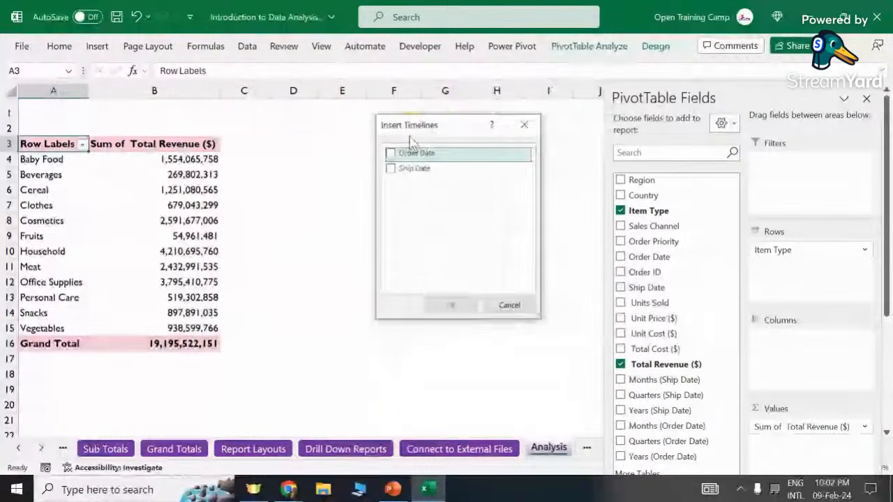
pyautogui.click(391, 155)
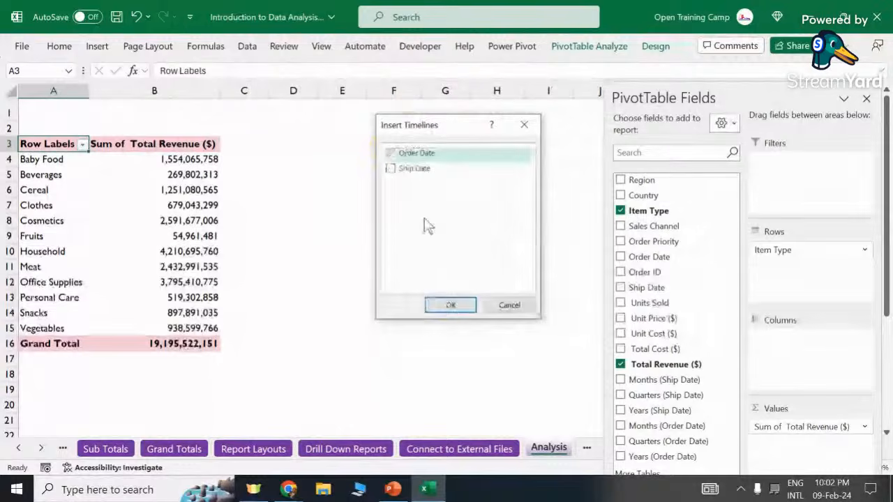
pyautogui.click(450, 305)
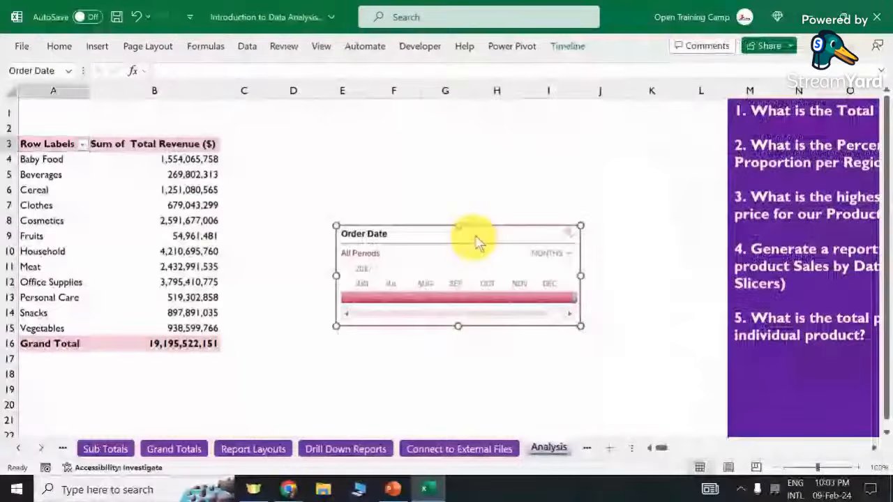
# Move the Order Date timeline next to the pivot table and enlarge it to span about columns C to K, down to row 12.
pyautogui.moveTo(476, 241); pyautogui.dragTo(405, 134)
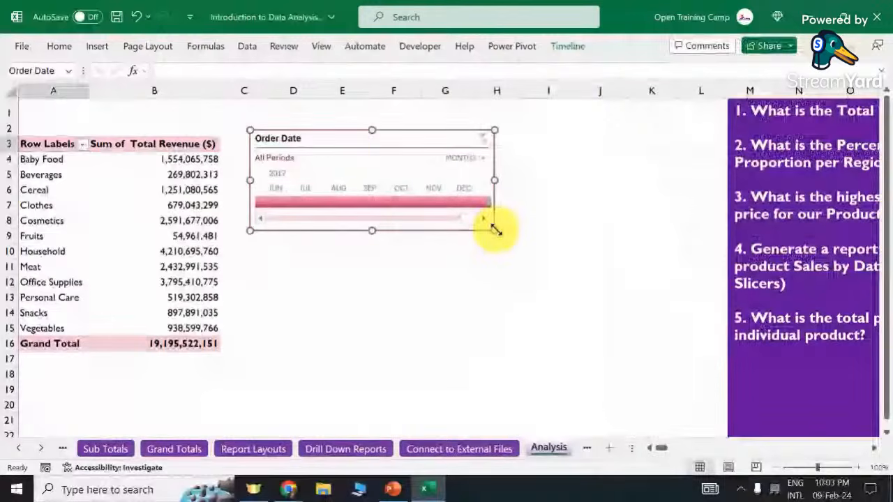
pyautogui.moveTo(494, 230); pyautogui.dragTo(630, 290)
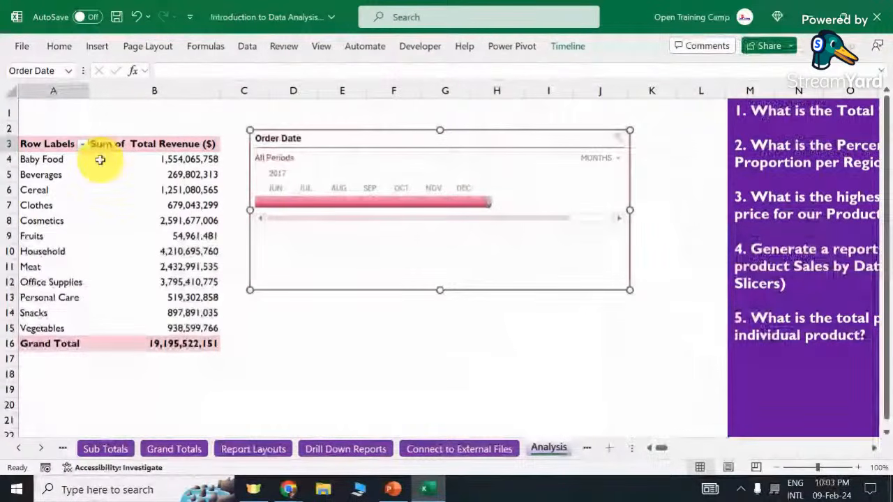
pyautogui.moveTo(348, 132); pyautogui.dragTo(398, 134)
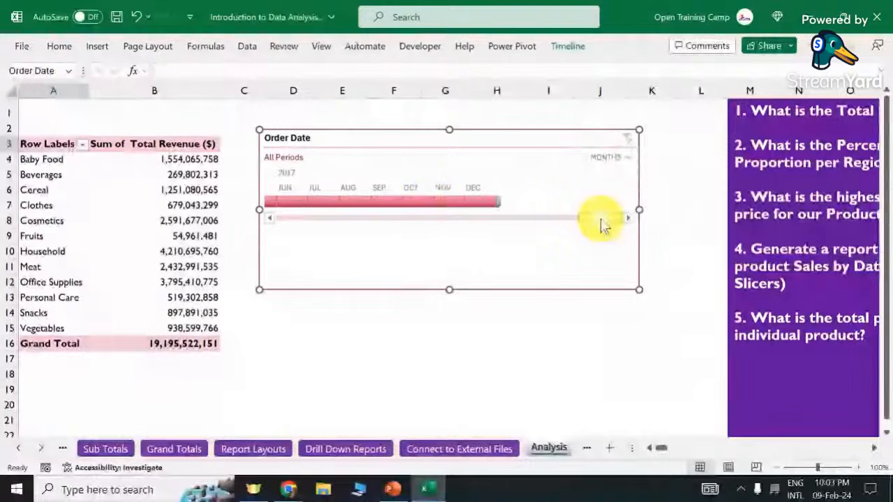
# Look back through the Order Date timeline's months from 2017 to January 2010.
pyautogui.moveTo(601, 219); pyautogui.dragTo(396, 220)
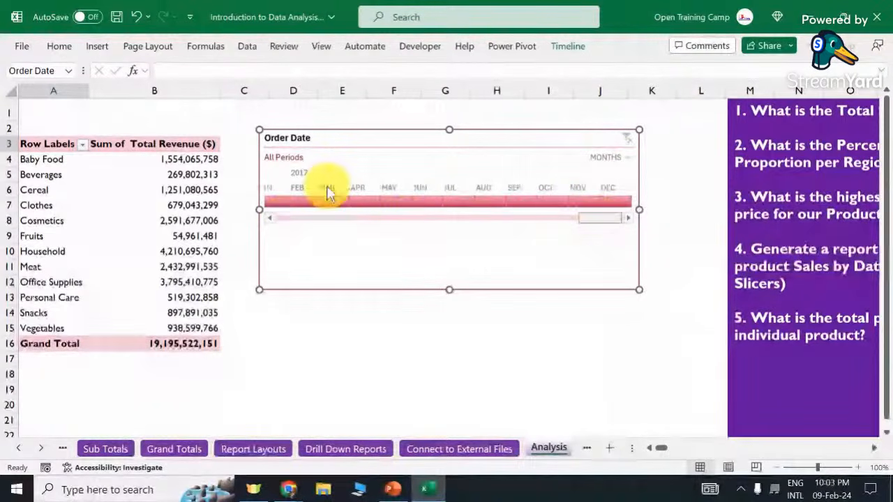
pyautogui.scroll(5, 328, 194)
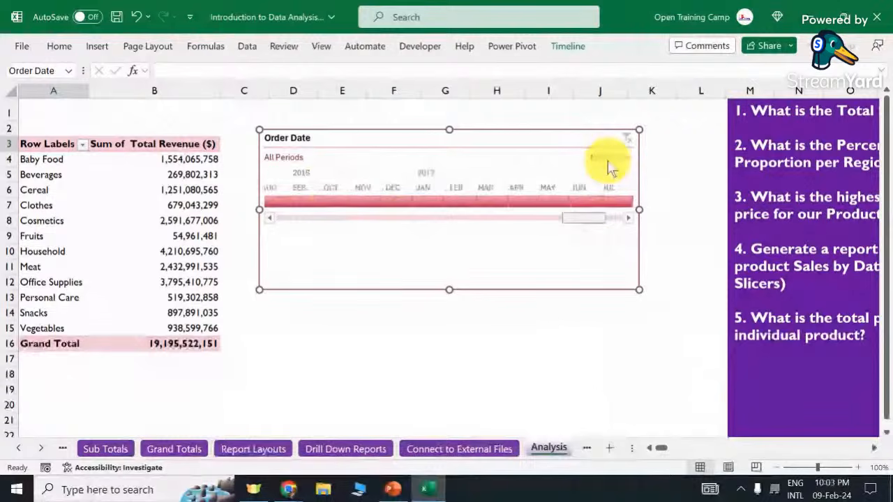
pyautogui.scroll(3, 608, 167)
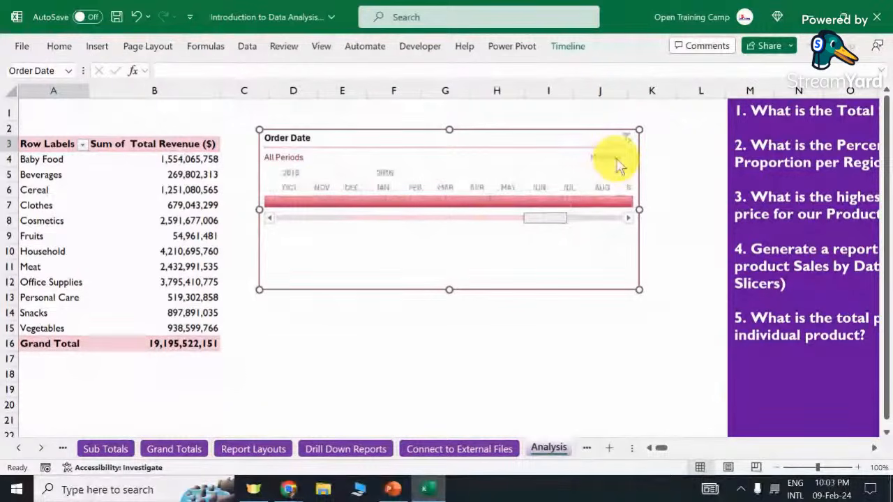
pyautogui.scroll(8, 618, 166)
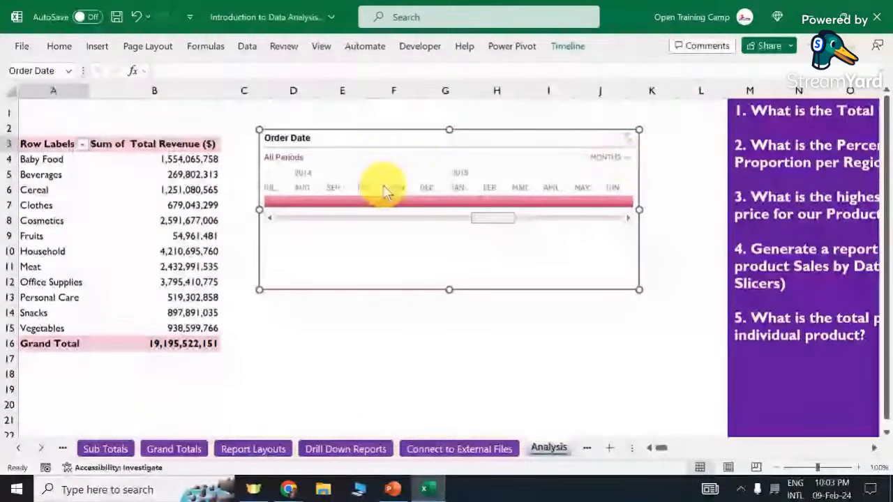
pyautogui.scroll(18, 604, 171)
pyautogui.scroll(4, 627, 166)
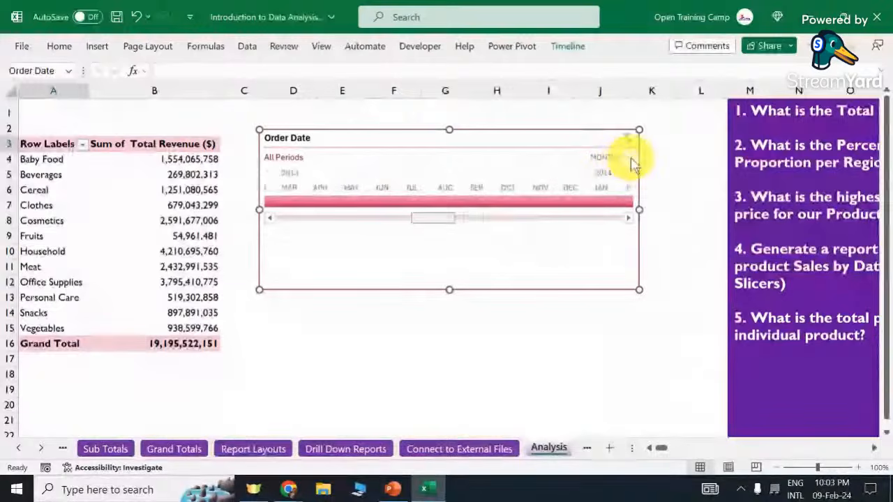
pyautogui.scroll(6, 632, 164)
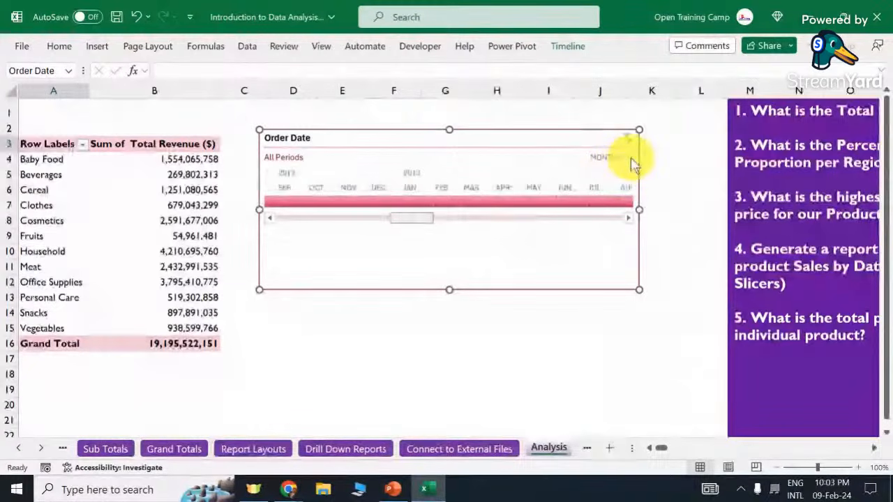
pyautogui.scroll(6, 596, 171)
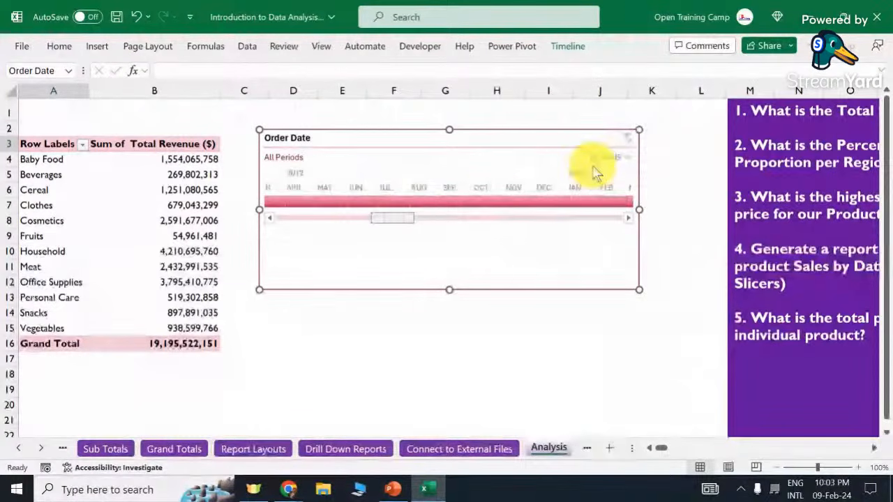
pyautogui.scroll(1, 596, 171)
pyautogui.scroll(6, 627, 161)
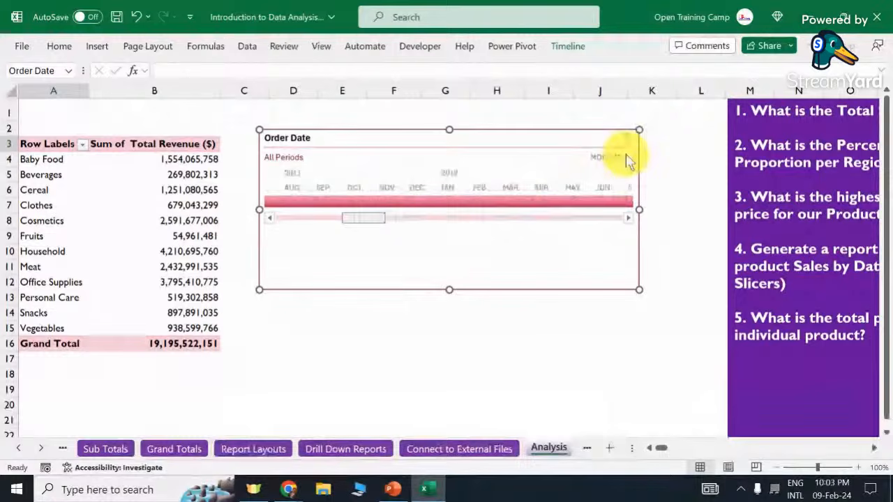
pyautogui.scroll(11, 626, 160)
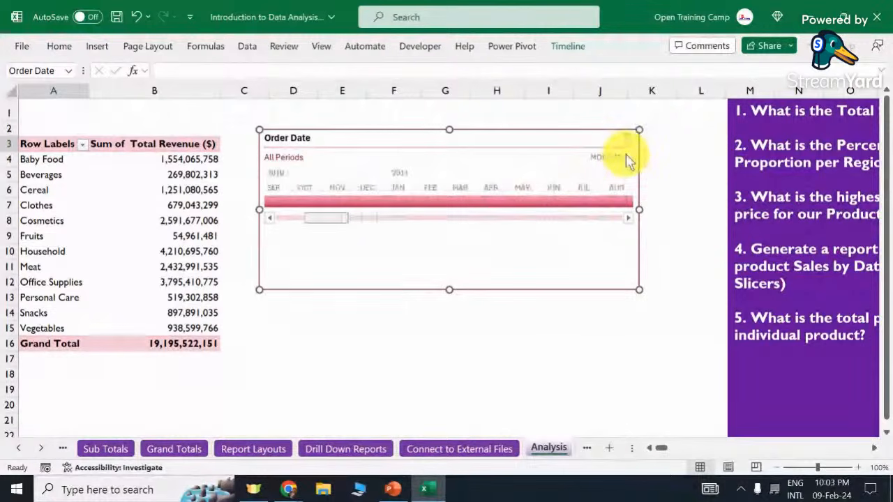
pyautogui.scroll(8, 625, 157)
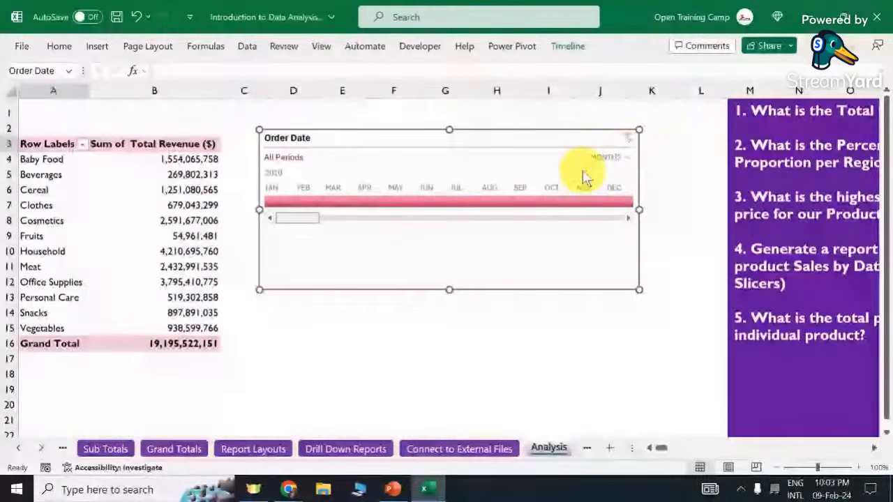
# Switch the Order Date timeline to years and filter the pivot table by 2010, followed by 2011.
pyautogui.click(628, 157)
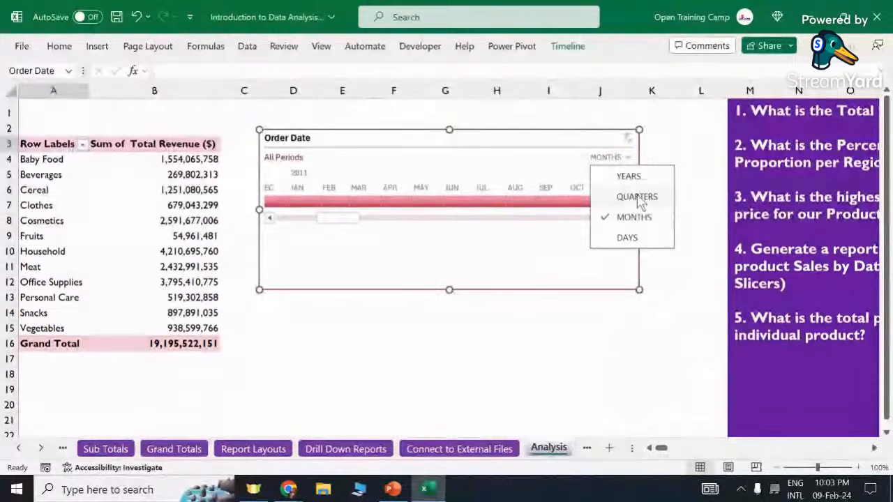
pyautogui.click(629, 177)
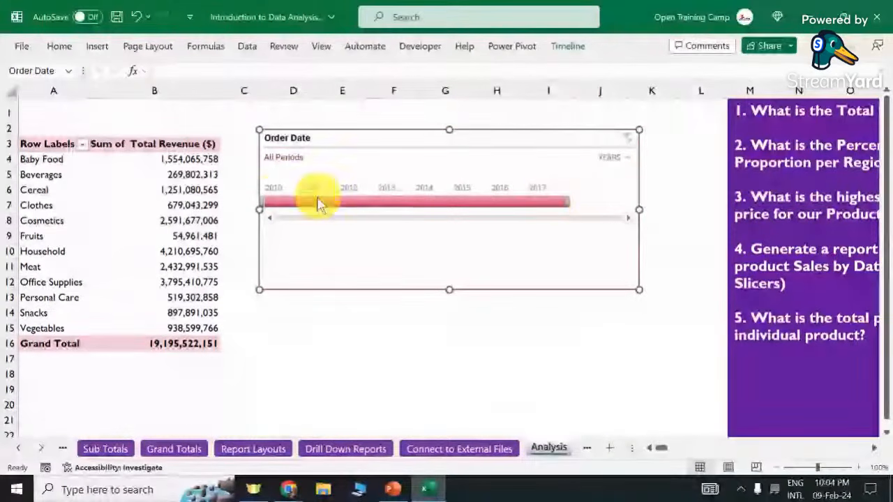
pyautogui.click(278, 203)
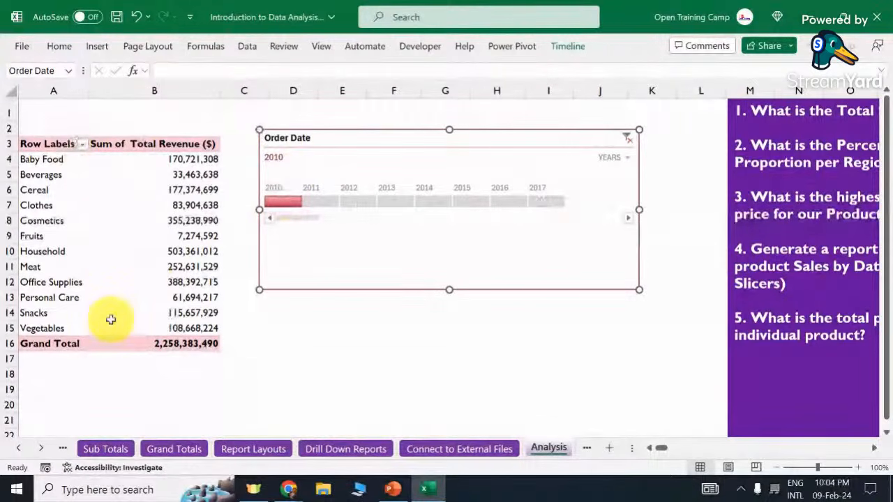
pyautogui.click(326, 204)
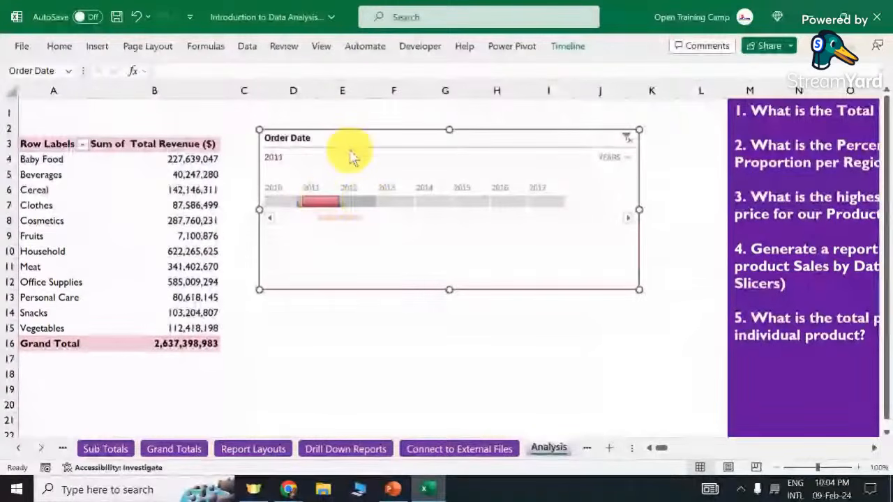
# Filter the pivot table to 2012 with the timeline and reposition the timeline to start in column D at row 3.
pyautogui.moveTo(356, 132); pyautogui.dragTo(383, 118)
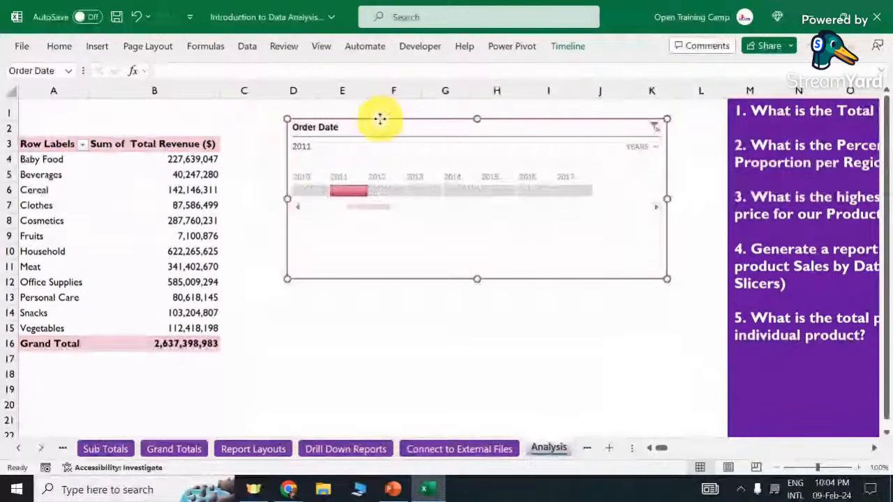
pyautogui.moveTo(380, 119); pyautogui.dragTo(375, 130)
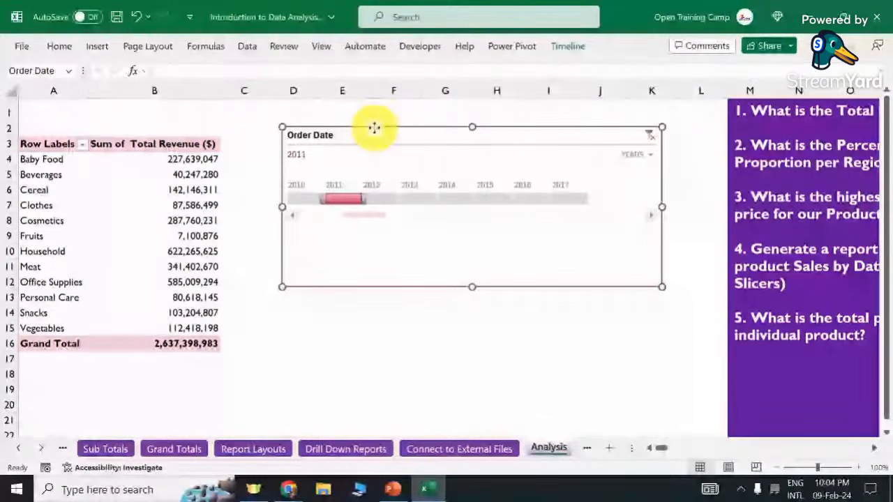
pyautogui.moveTo(374, 127); pyautogui.dragTo(364, 146)
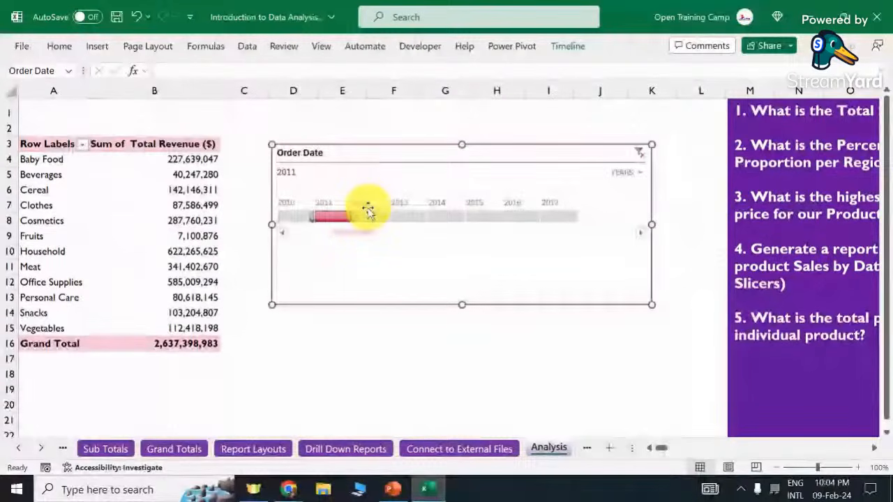
pyautogui.click(371, 216)
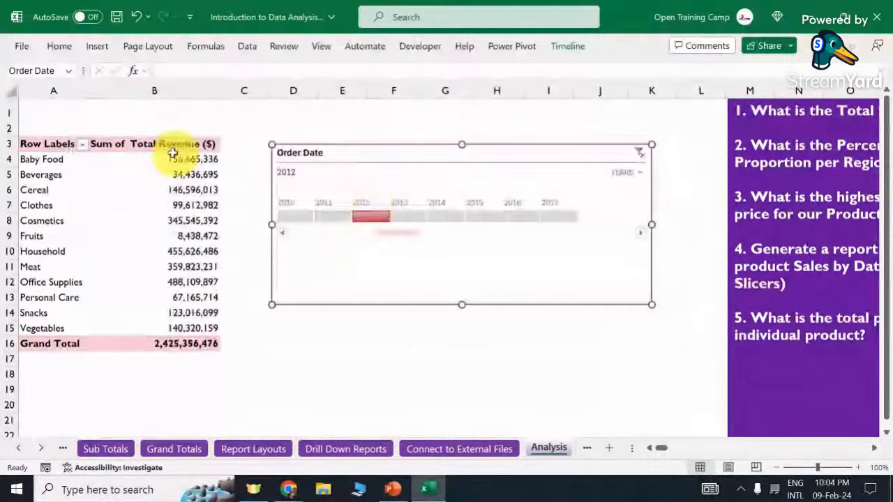
pyautogui.moveTo(366, 147)
pyautogui.mouseDown()
pyautogui.moveTo(339, 126)
pyautogui.moveTo(378, 137)
pyautogui.mouseUp()
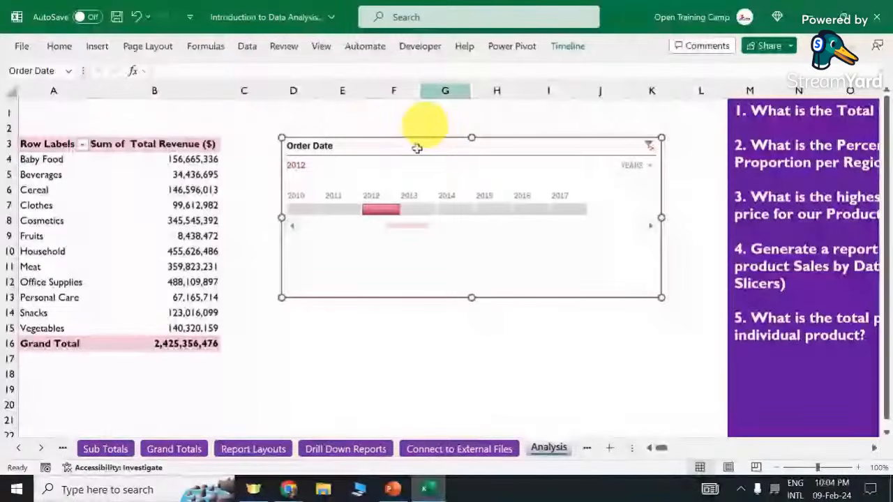
# Switch the Order Date timeline to quarters and filter the pivot table by Q1 2010, followed by Q3 2010.
pyautogui.click(636, 167)
pyautogui.click(669, 207)
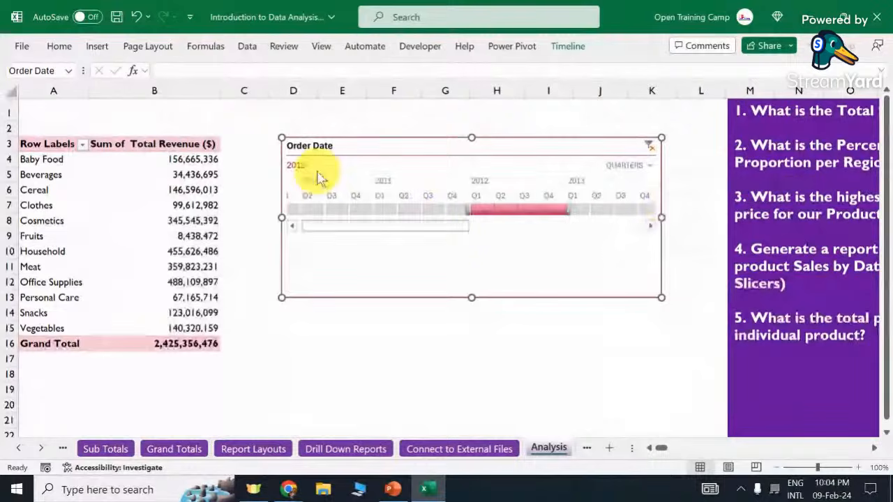
pyautogui.moveTo(403, 227); pyautogui.dragTo(297, 207)
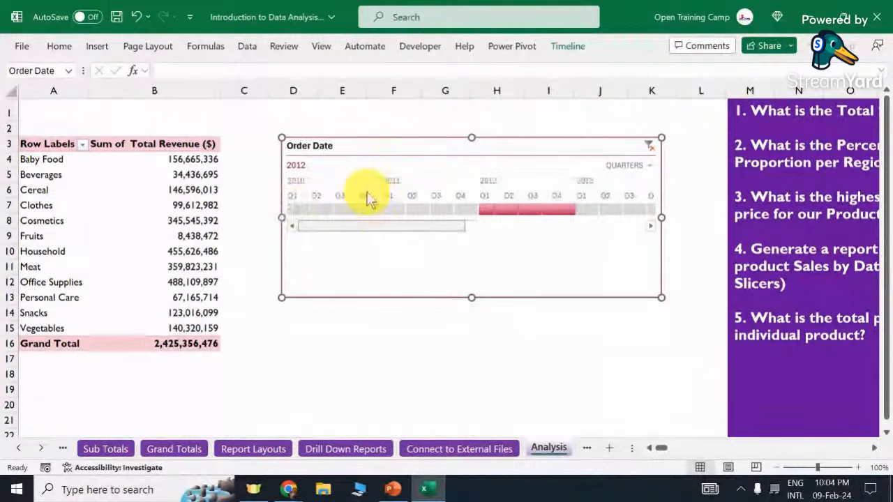
pyautogui.click(296, 209)
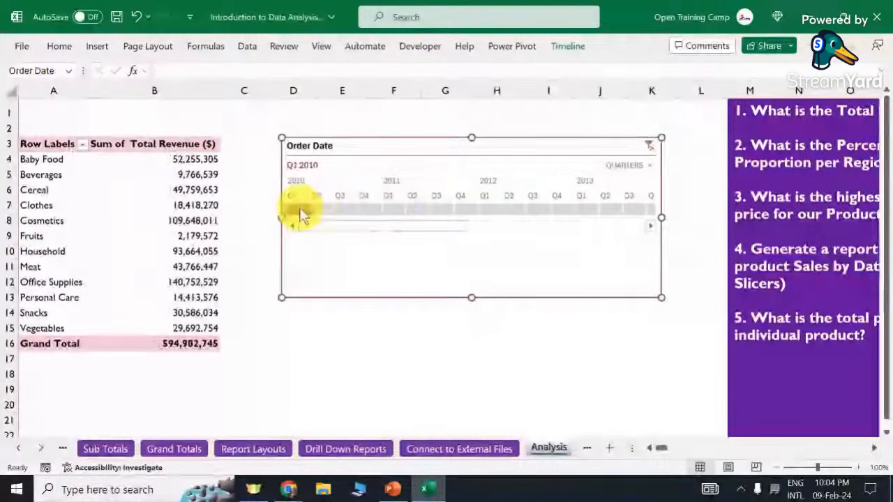
pyautogui.click(349, 209)
# Clear the Order Date timeline's filter and switch the timeline back to years.
pyautogui.click(628, 165)
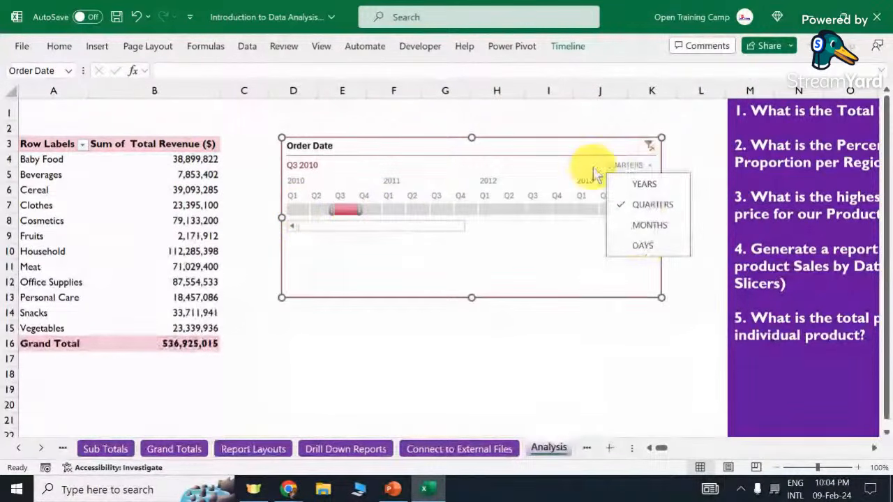
pyautogui.click(656, 146)
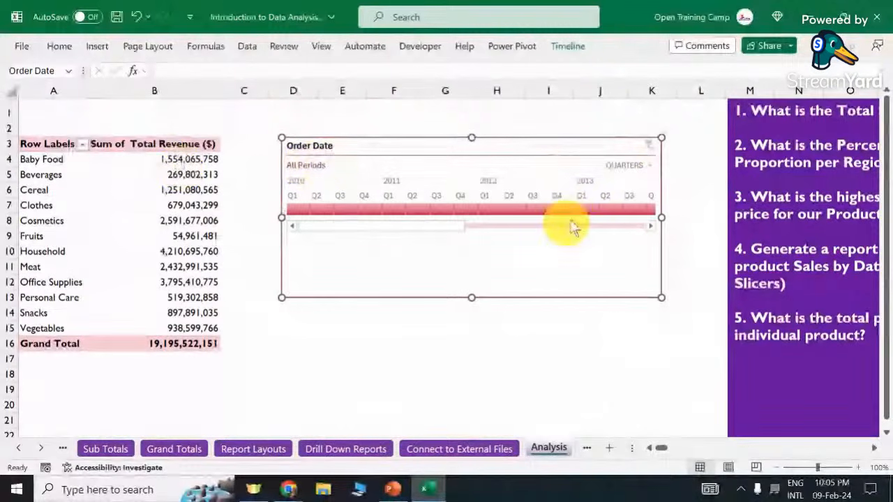
pyautogui.click(643, 168)
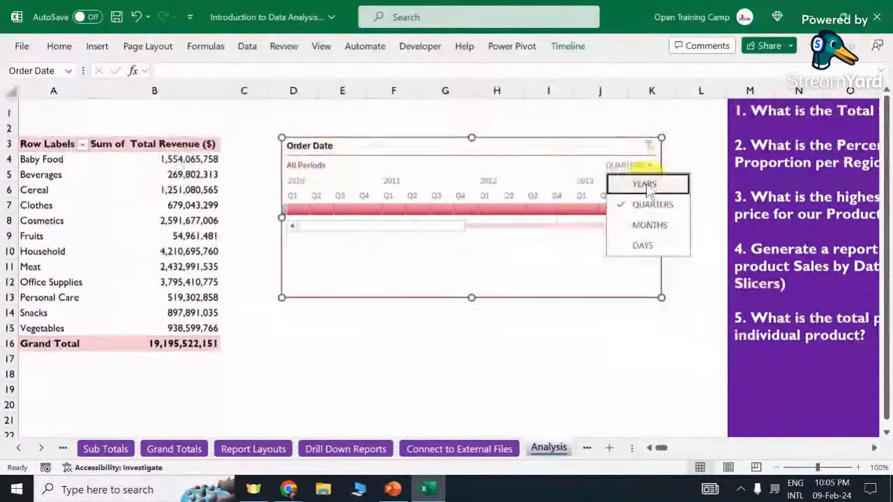
pyautogui.click(646, 185)
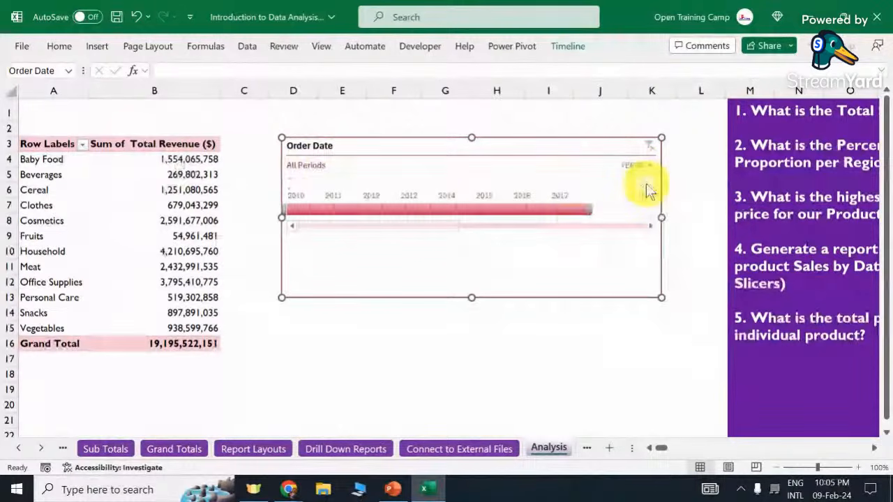
# Filter the pivot table by 2012 with the timeline and clear that filter again.
pyautogui.click(374, 217)
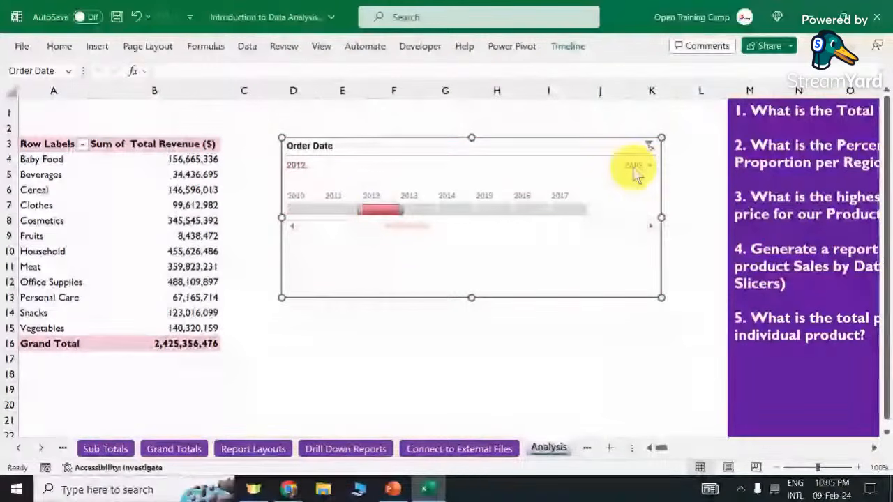
pyautogui.click(635, 167)
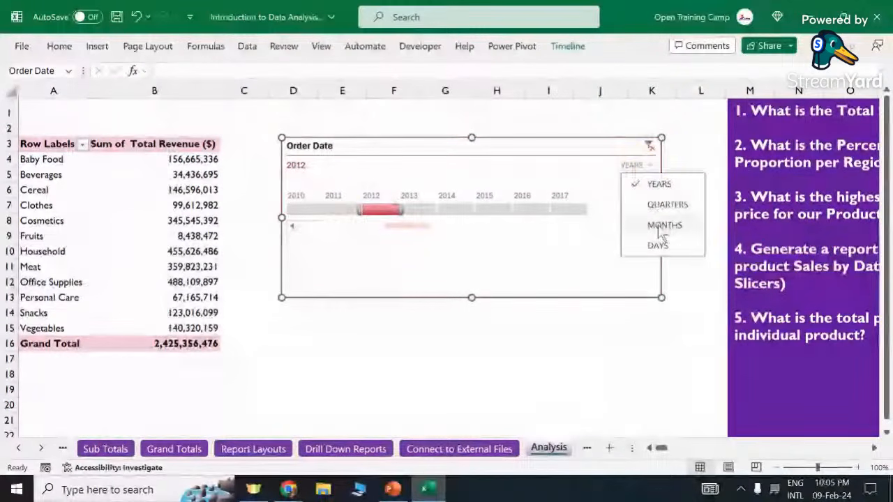
pyautogui.click(649, 146)
pyautogui.click(384, 357)
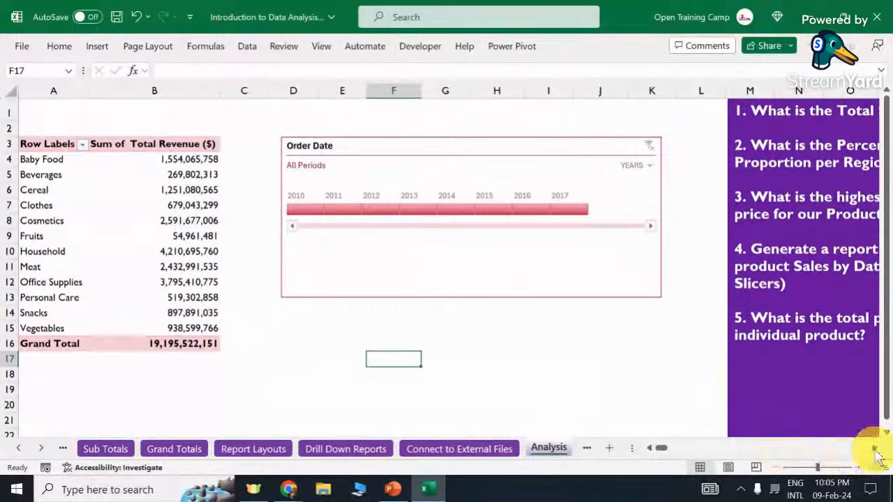
# Read question 5 about total profit per product and bring up the price and cost columns on the Raw Data sheet.
pyautogui.hscroll(2, 877, 456)
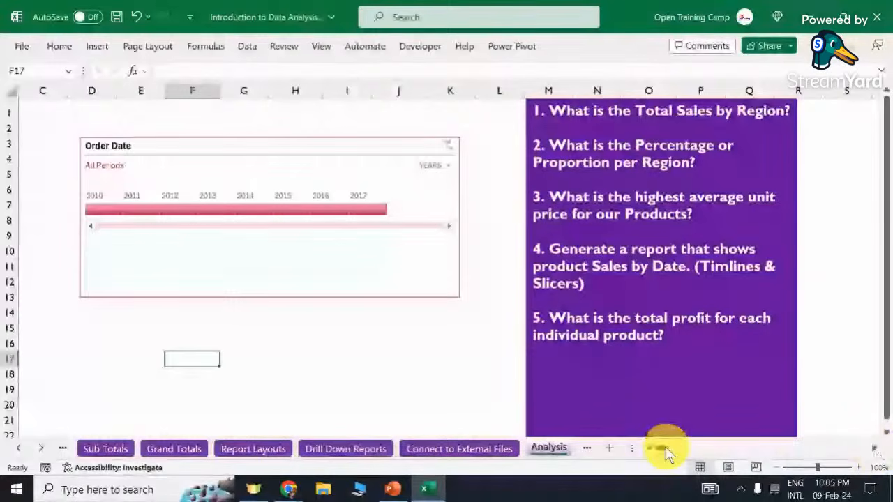
pyautogui.hscroll(-2, 656, 451)
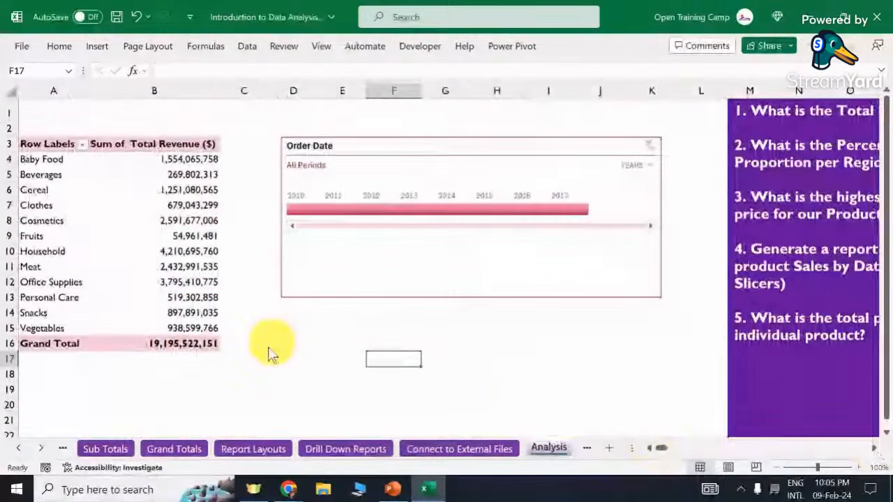
pyautogui.click(19, 449)
pyautogui.click(20, 450)
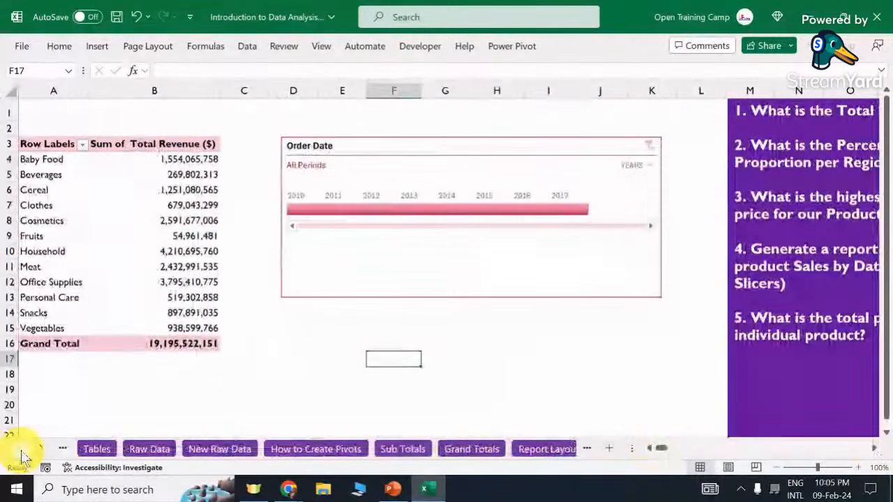
pyautogui.click(149, 449)
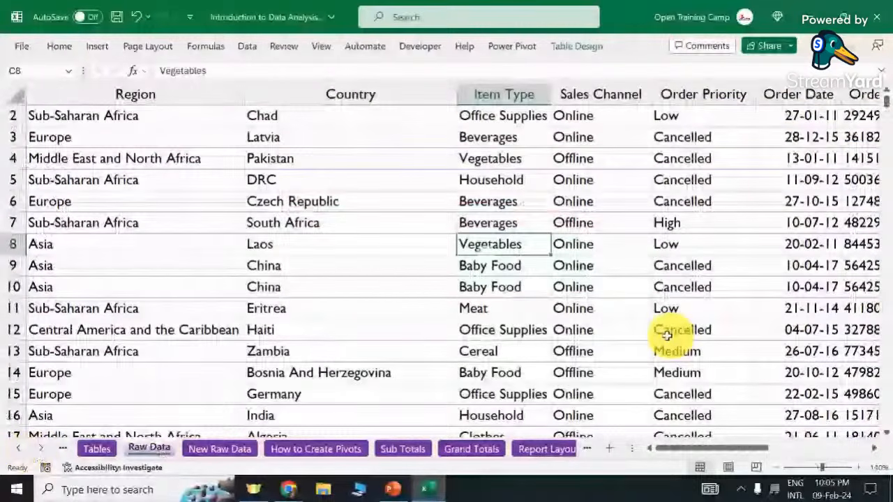
pyautogui.moveTo(790, 448); pyautogui.dragTo(880, 455)
pyautogui.scroll(1, 791, 319)
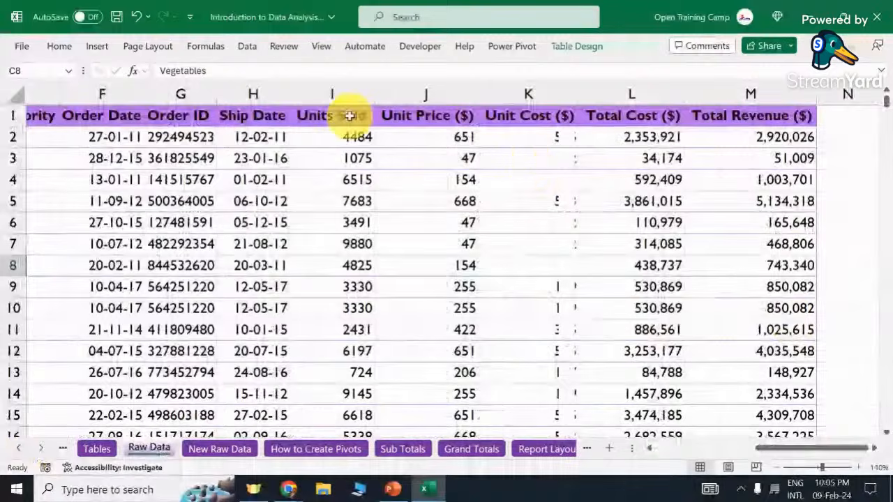
# Check the Unit Price, Total Cost and Total Revenue columns of the raw data and save the workbook.
pyautogui.click(355, 94)
pyautogui.click(391, 88)
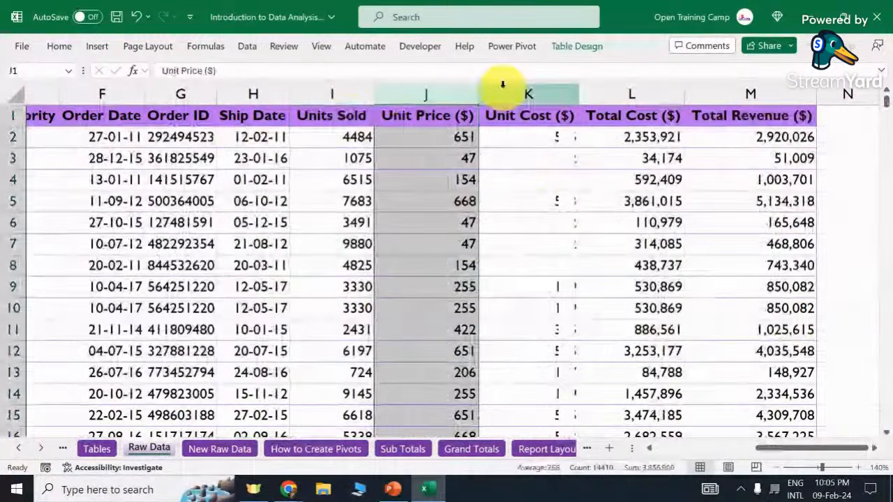
pyautogui.click(631, 88)
pyautogui.click(698, 94)
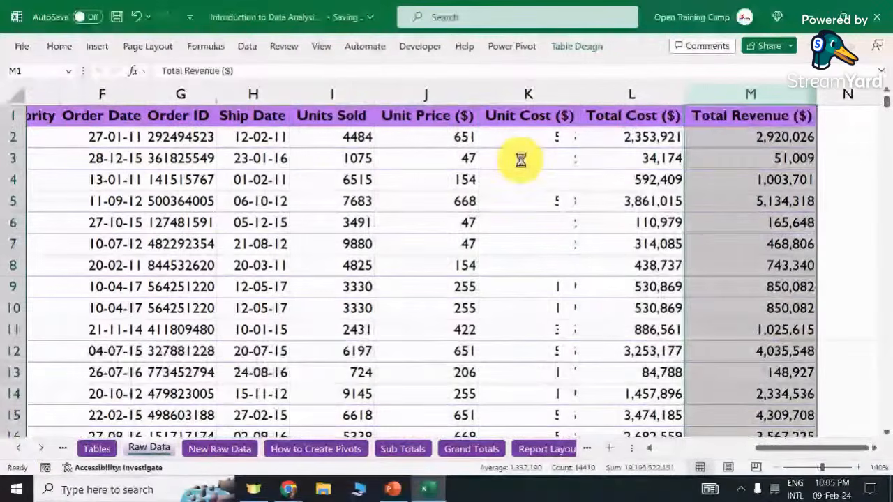
pyautogui.hotkey('ctrl', 's')
# Examine the Unit Price, Unit Cost and Total Cost columns to see whether the raw data includes profit.
pyautogui.moveTo(426, 94); pyautogui.dragTo(548, 95)
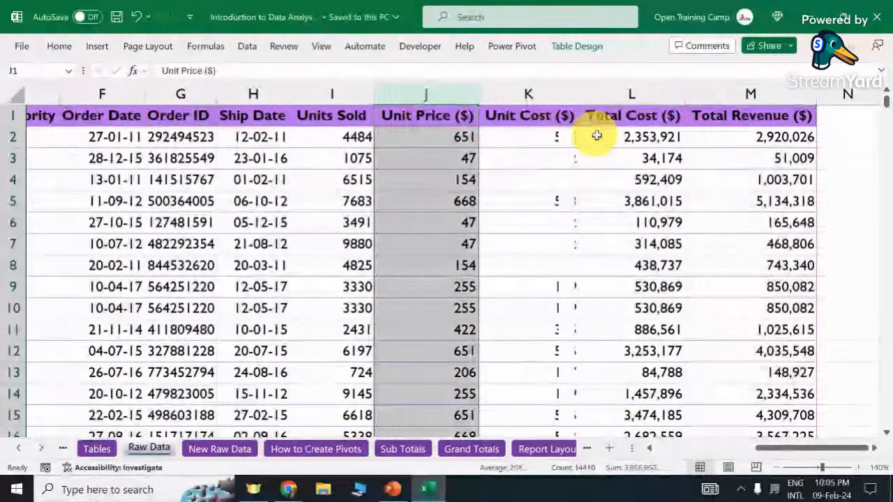
pyautogui.click(624, 136)
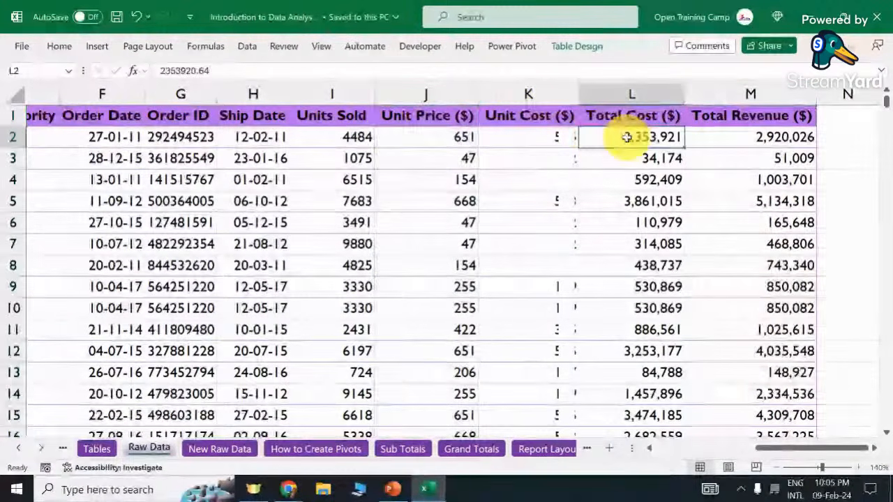
pyautogui.click(491, 90)
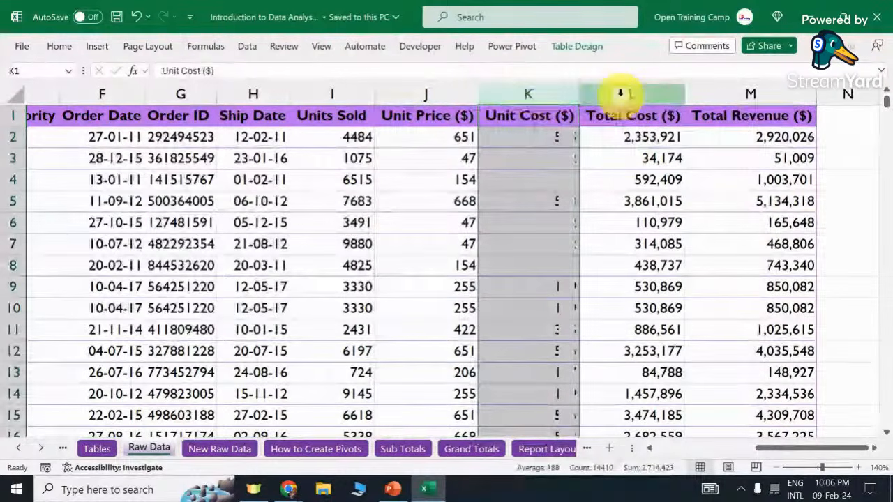
pyautogui.click(725, 94)
pyautogui.click(624, 155)
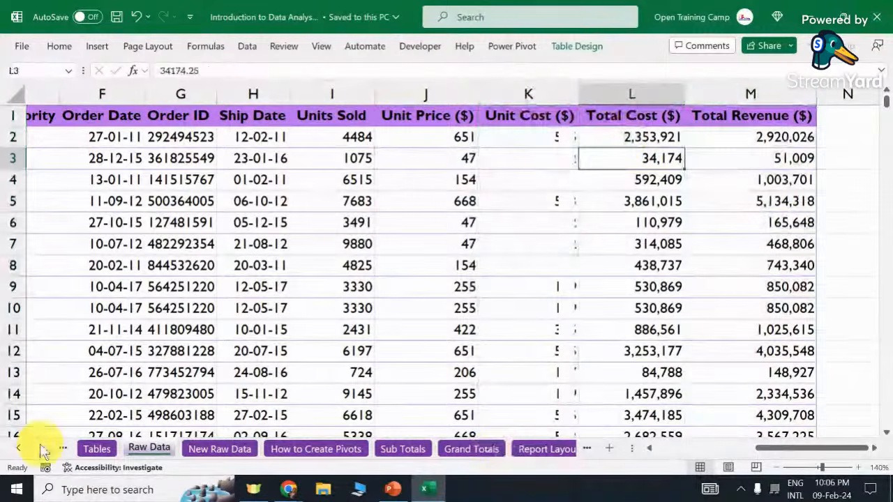
# Return to the Analysis sheet and delete the Order Date timeline.
pyautogui.scroll(-5, 42, 450)
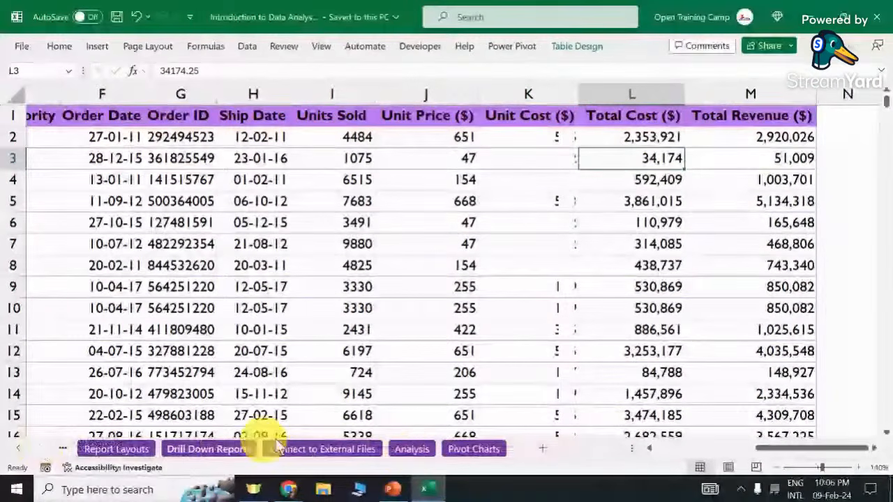
pyautogui.click(412, 450)
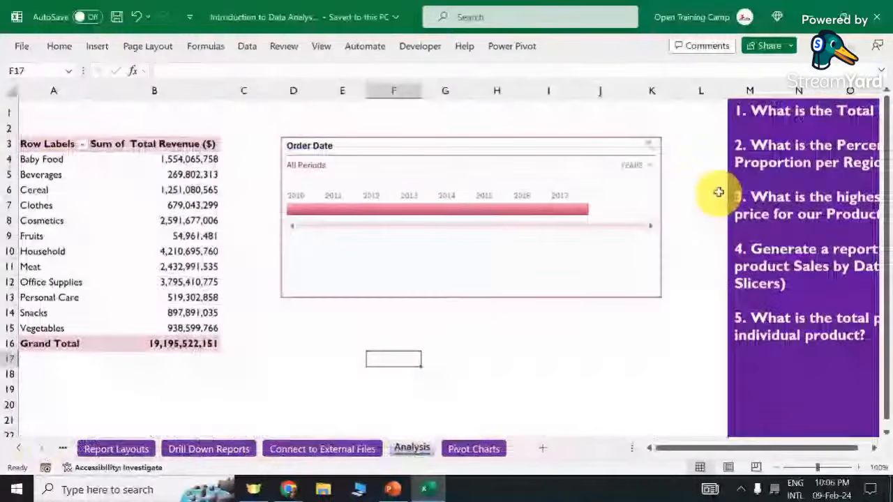
pyautogui.click(569, 147)
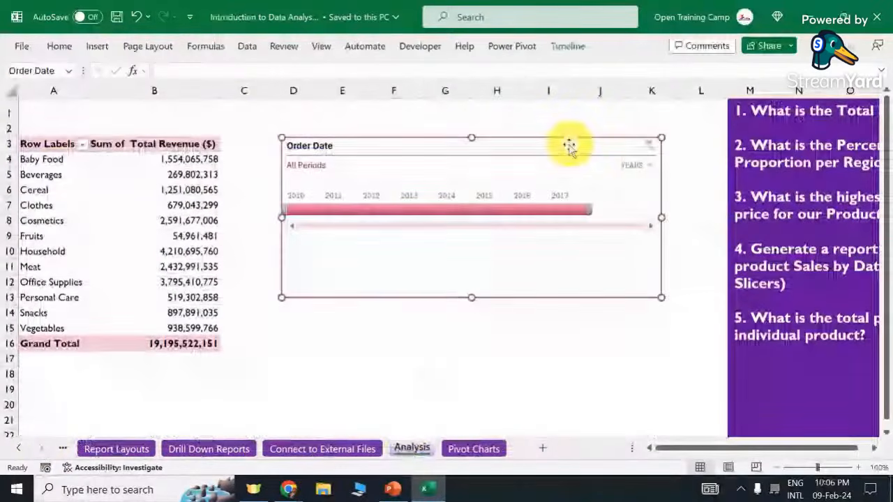
pyautogui.press('Delete')
# Select the Beverages revenue value in the pivot table, review the available PivotTable fields and close the field list.
pyautogui.click(154, 180)
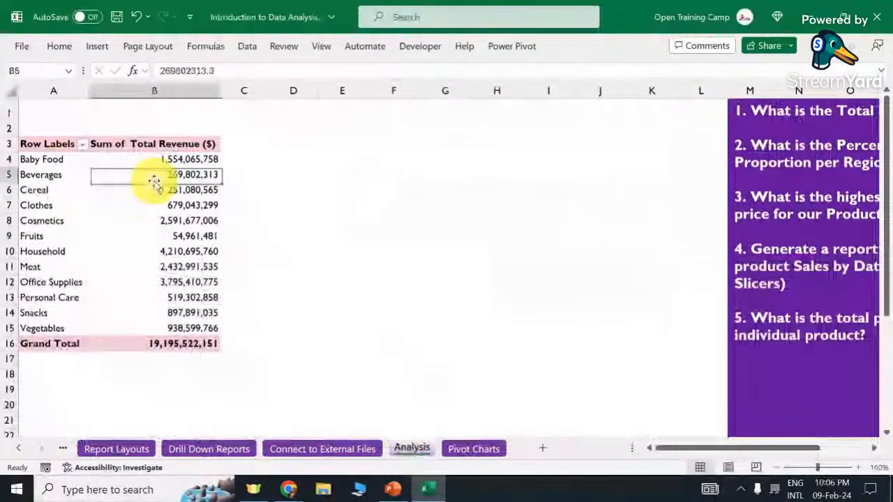
pyautogui.click(154, 183)
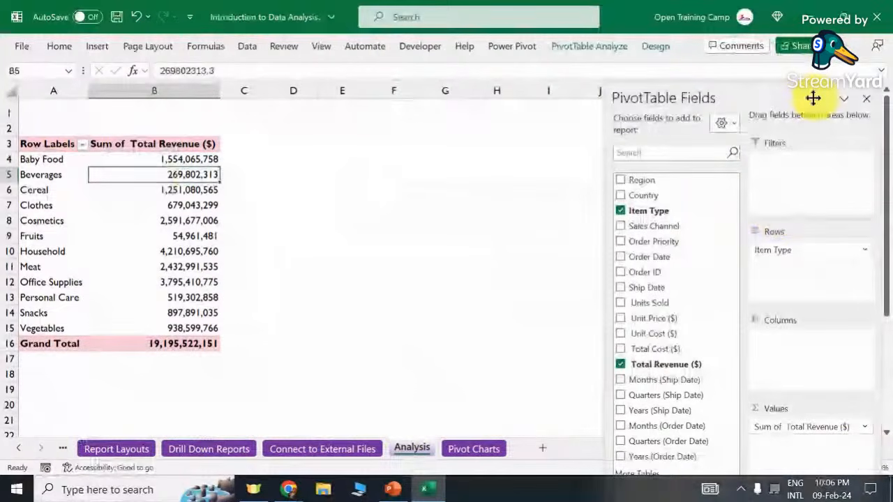
pyautogui.moveTo(813, 99); pyautogui.dragTo(572, 75)
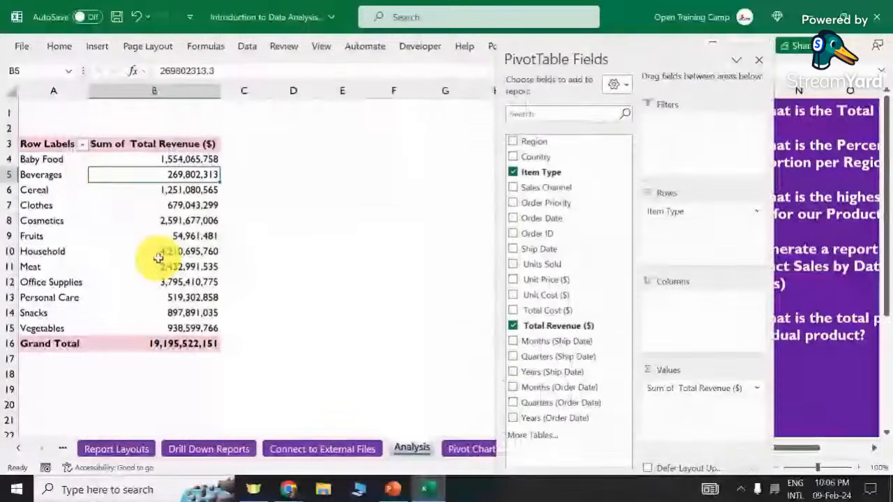
pyautogui.moveTo(162, 177)
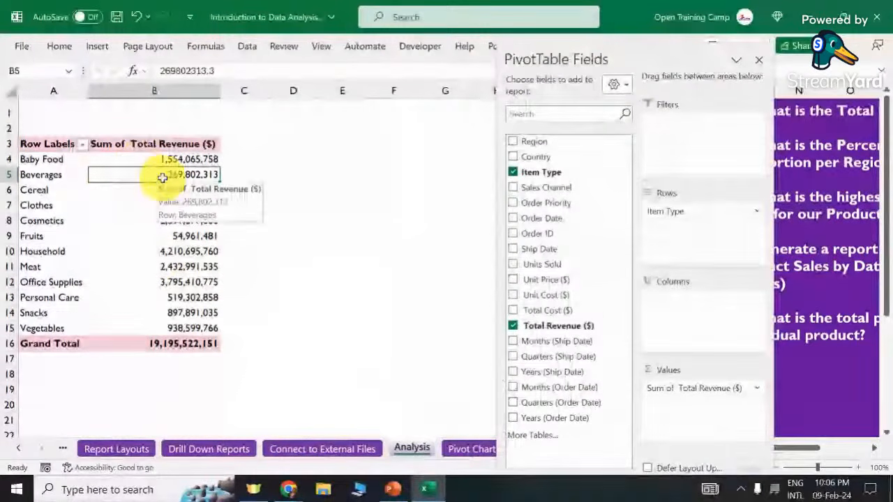
pyautogui.click(759, 60)
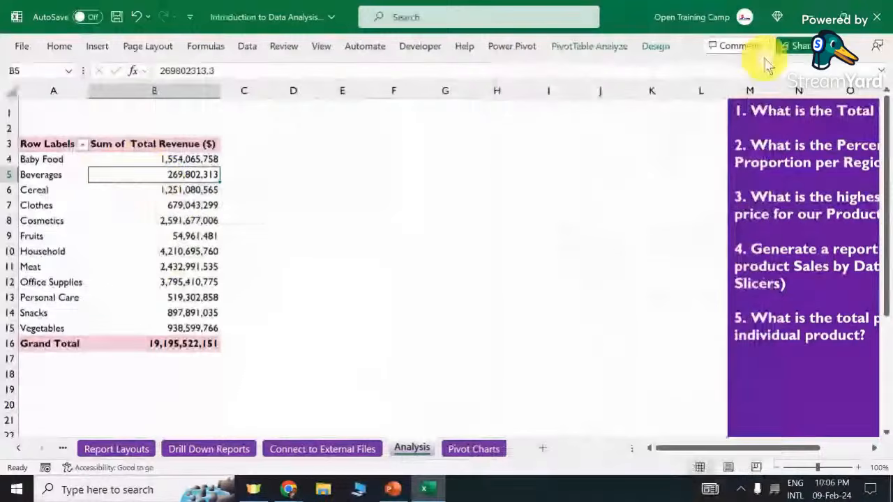
# Start a new calculated field for the pivot table and name it Profits.
pyautogui.click(586, 46)
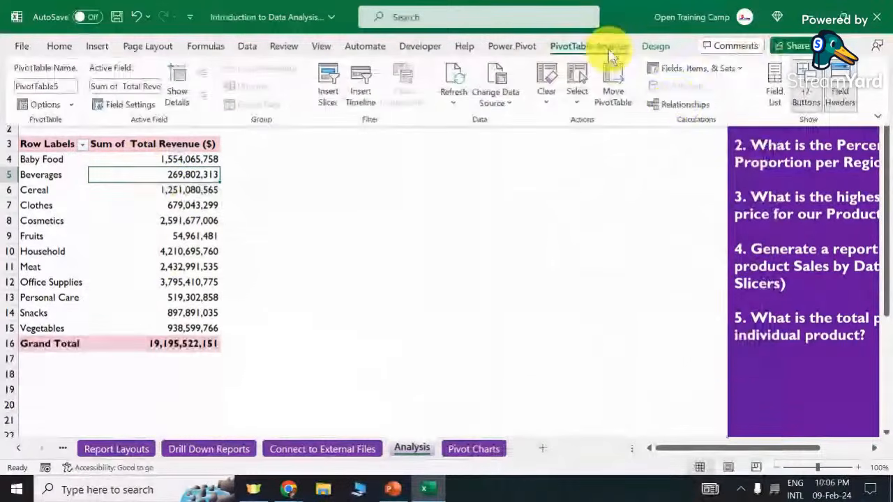
pyautogui.click(706, 78)
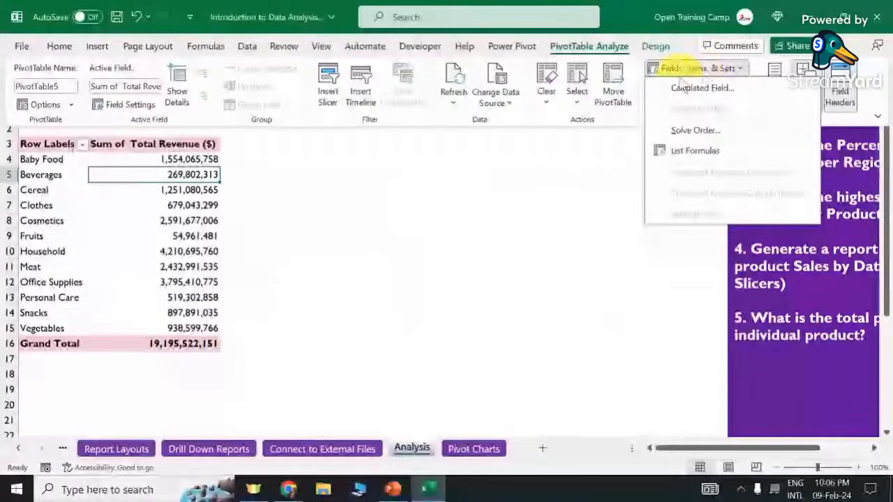
pyautogui.click(692, 89)
pyautogui.moveTo(474, 100); pyautogui.dragTo(416, 154)
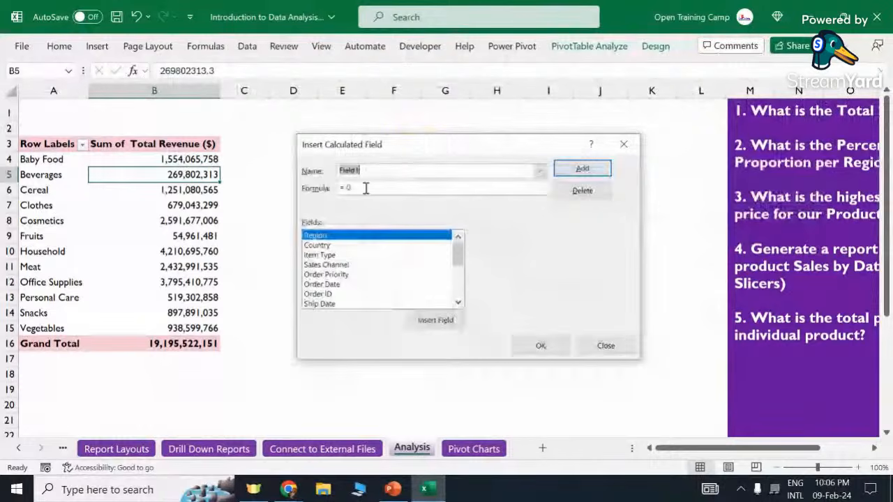
pyautogui.write('P')
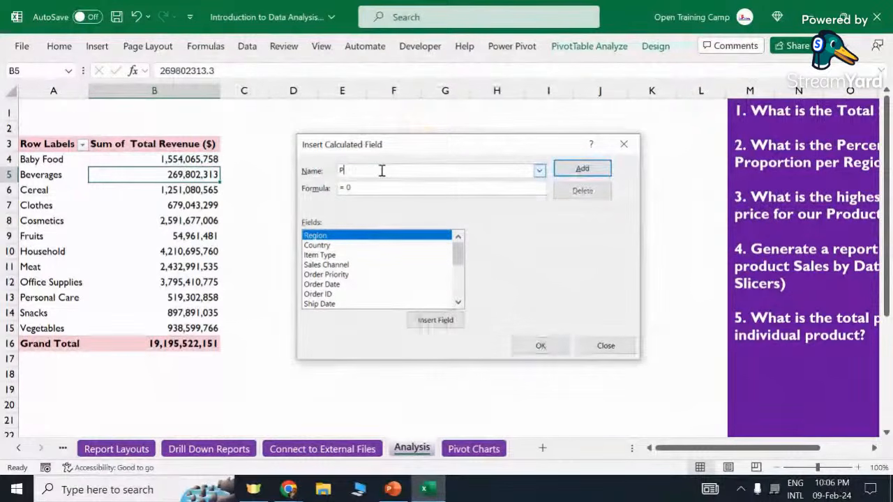
pyautogui.write('ro')
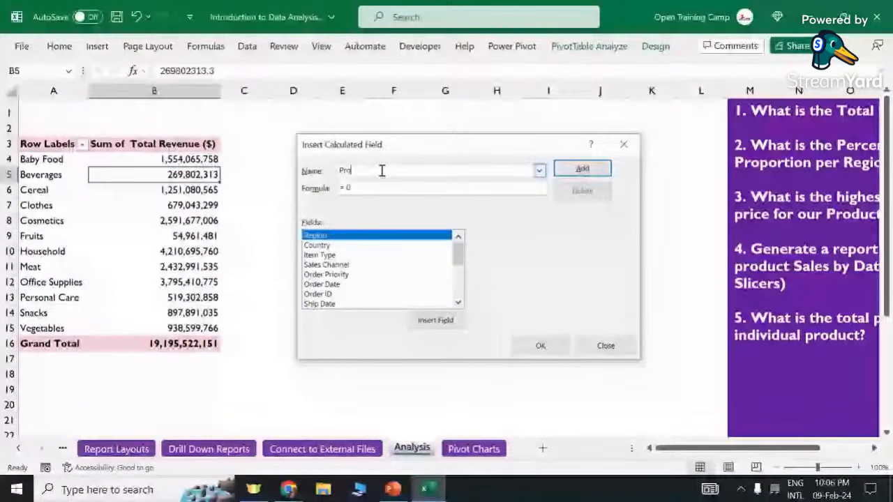
pyautogui.write('fits')
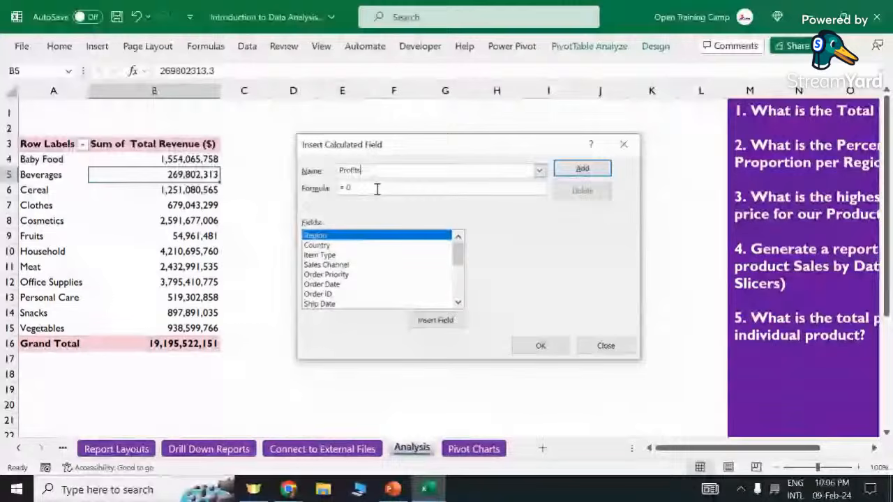
# Define the Profits formula as Total Revenue ($) minus Total Cost ($) and add the calculated field to the pivot table.
pyautogui.click(377, 190)
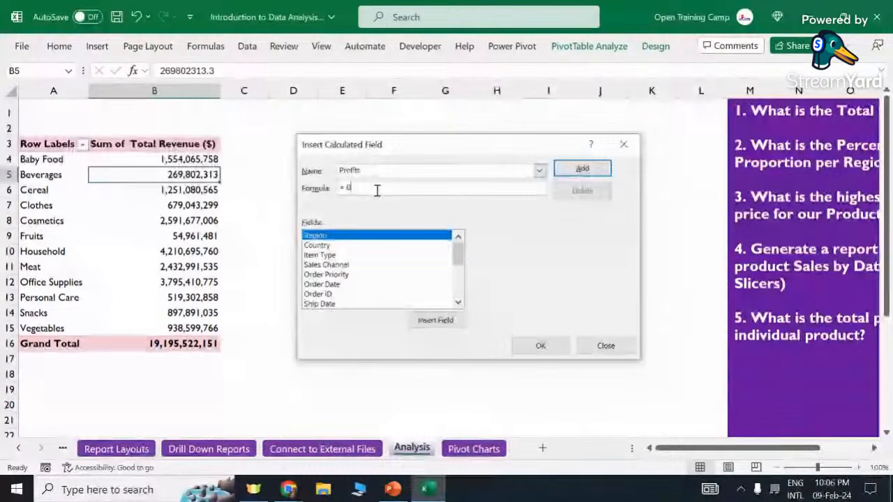
pyautogui.press('BackSpace')
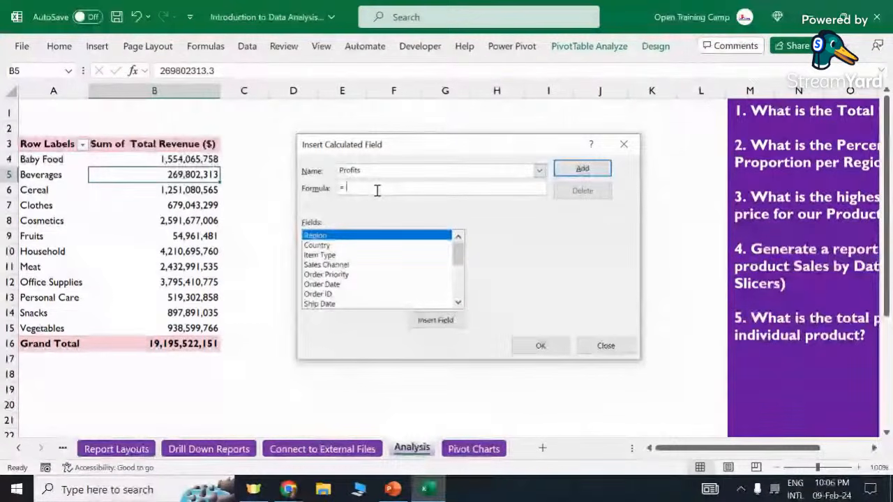
pyautogui.press('BackSpace')
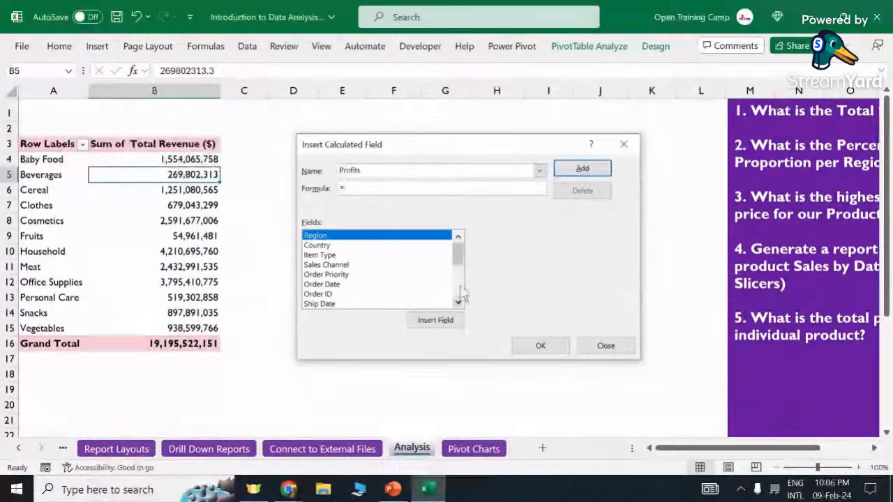
pyautogui.moveTo(457, 256); pyautogui.dragTo(457, 282)
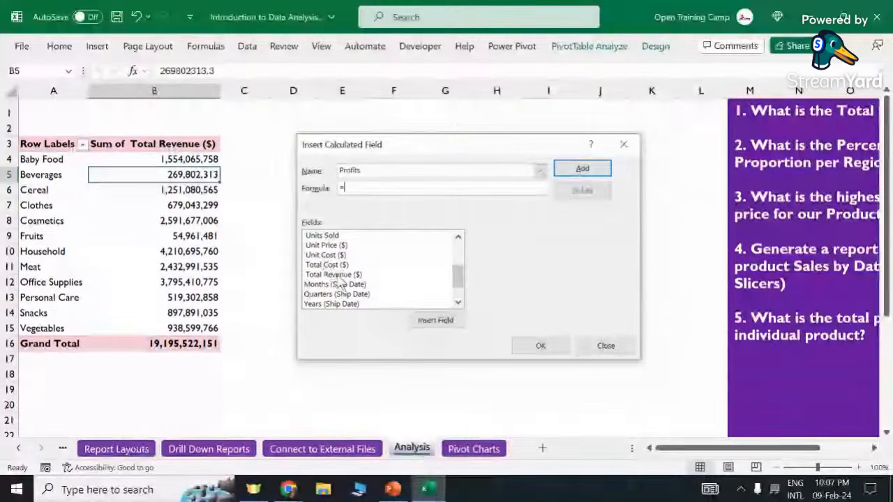
pyautogui.doubleClick(337, 276)
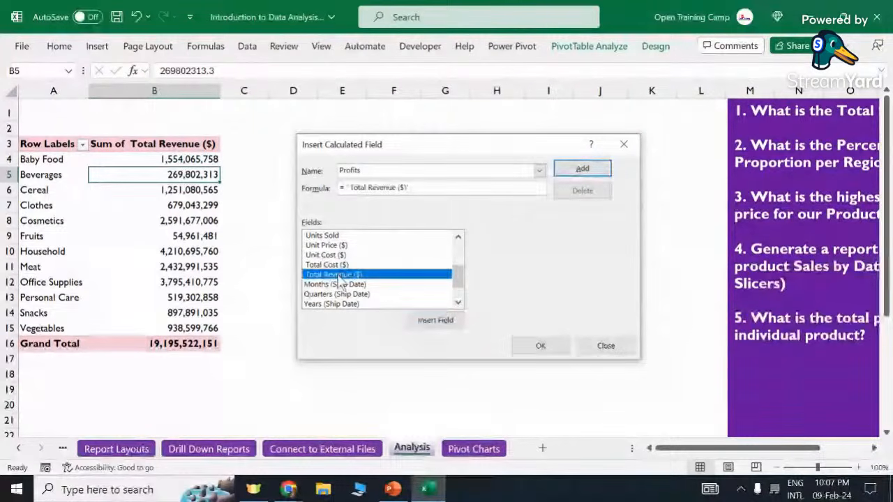
pyautogui.write('-')
pyautogui.doubleClick(326, 265)
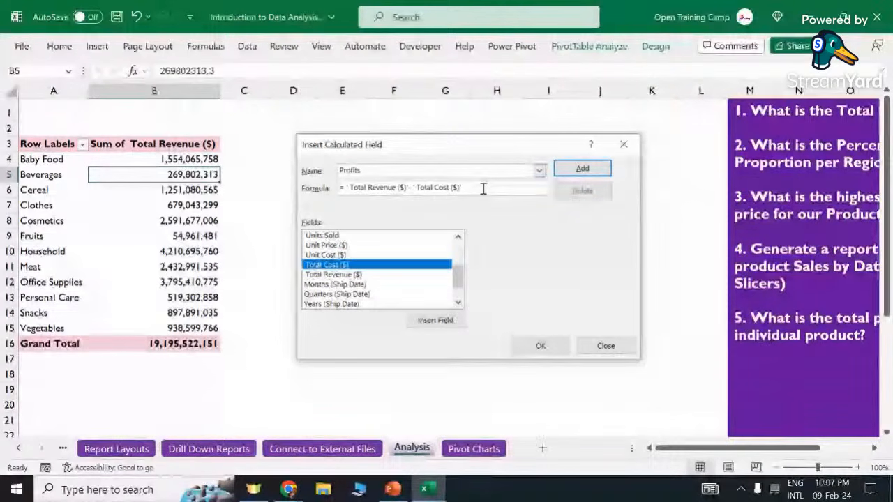
pyautogui.click(586, 173)
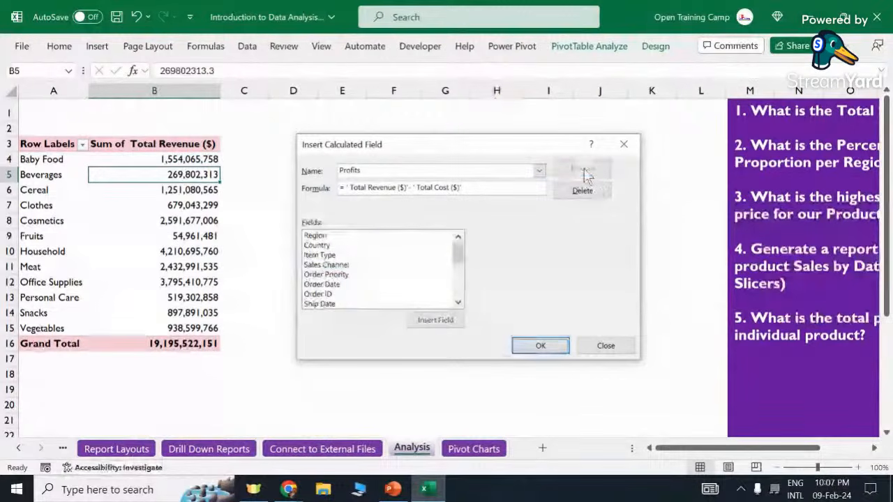
pyautogui.click(539, 346)
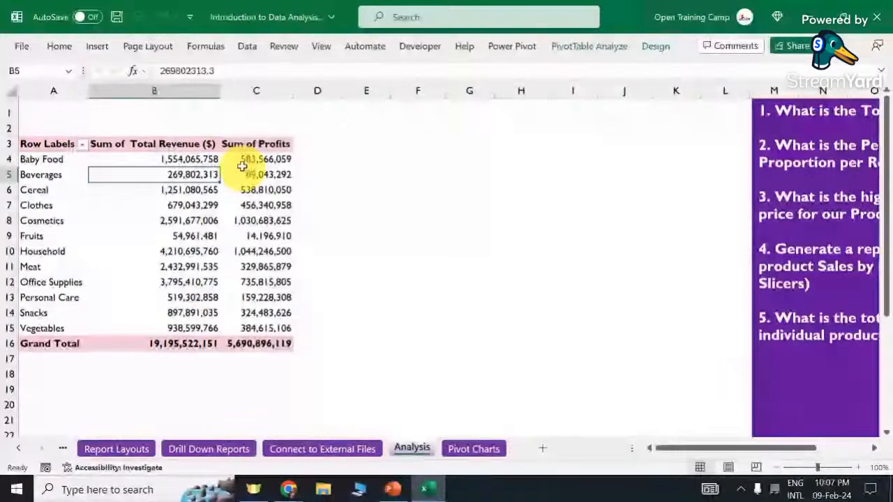
# Review the Sum of Profits column per product and compare its grand total with the Total Revenue grand total.
pyautogui.moveTo(244, 145); pyautogui.dragTo(262, 340)
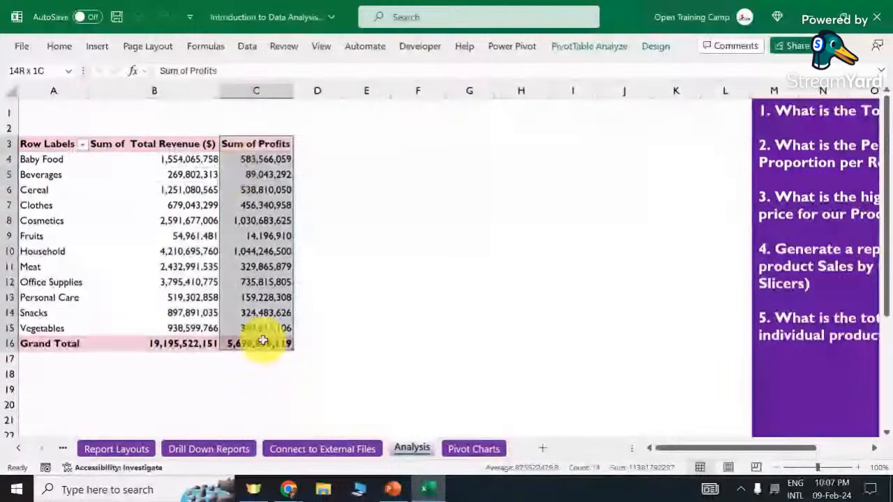
pyautogui.click(367, 308)
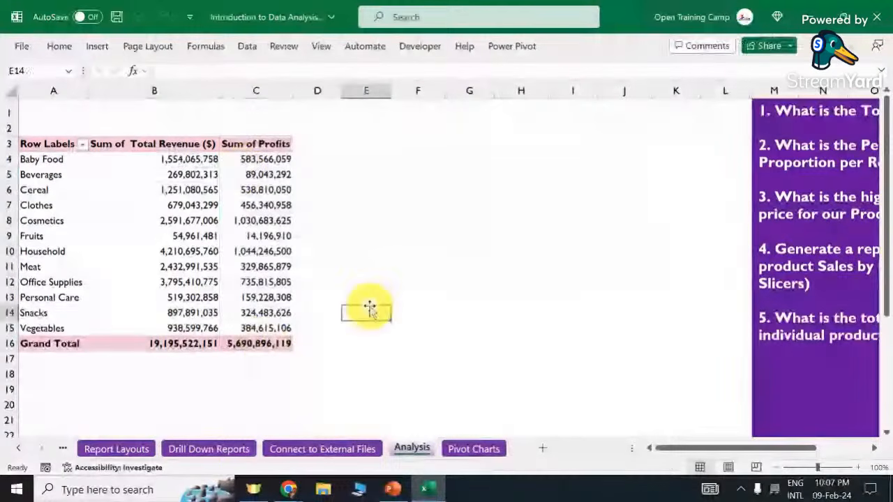
pyautogui.click(254, 344)
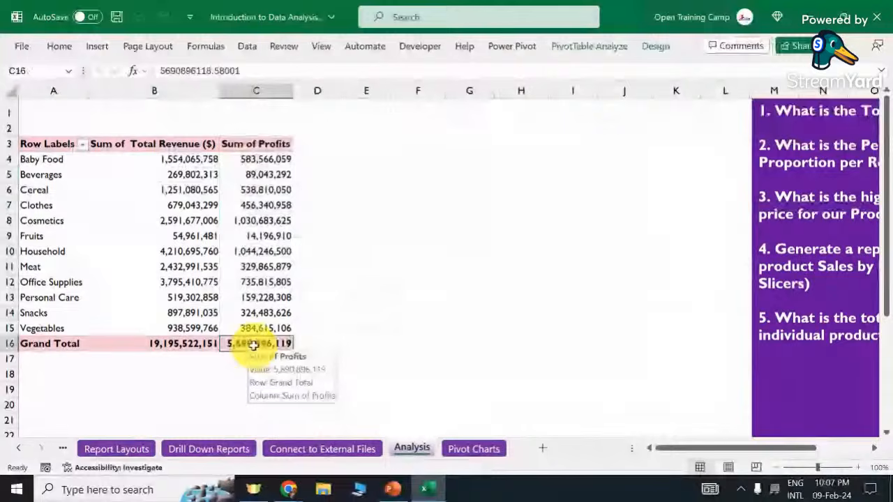
pyautogui.click(160, 344)
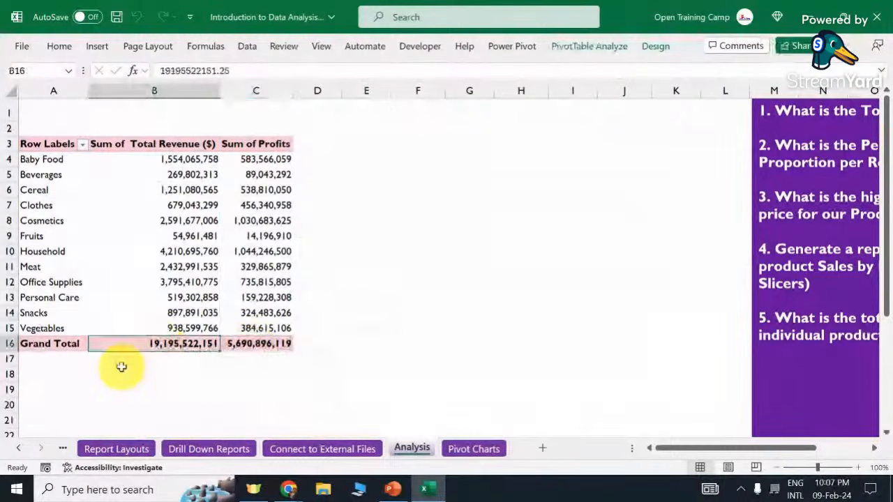
pyautogui.click(256, 343)
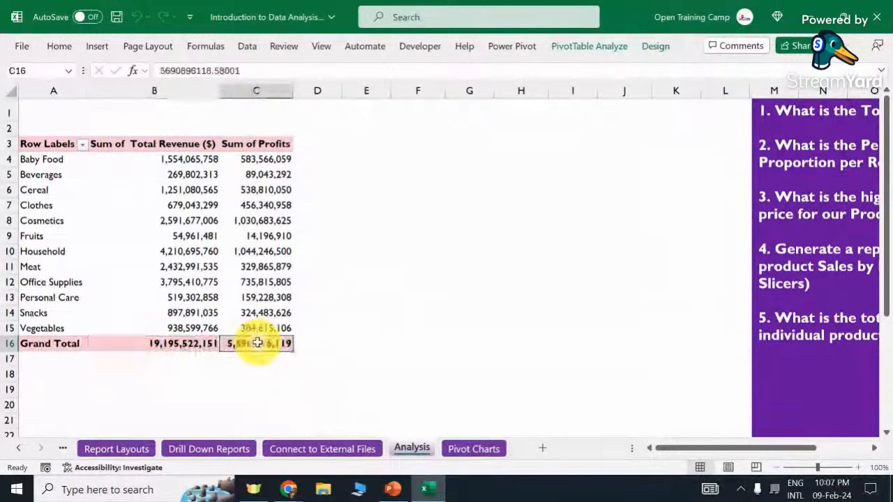
pyautogui.moveTo(257, 343)
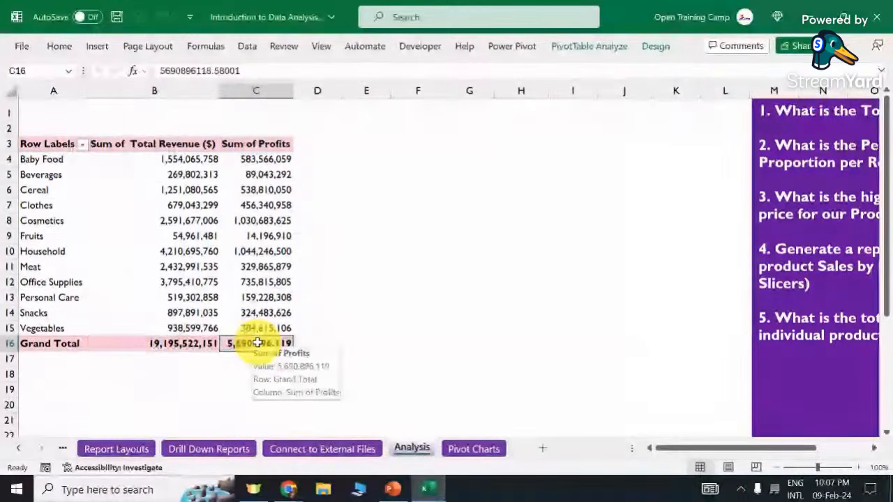
pyautogui.click(166, 342)
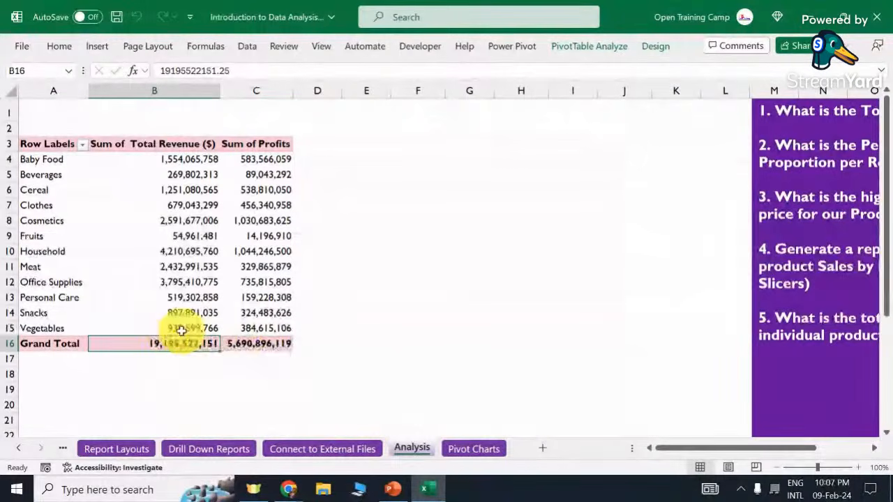
pyautogui.click(260, 159)
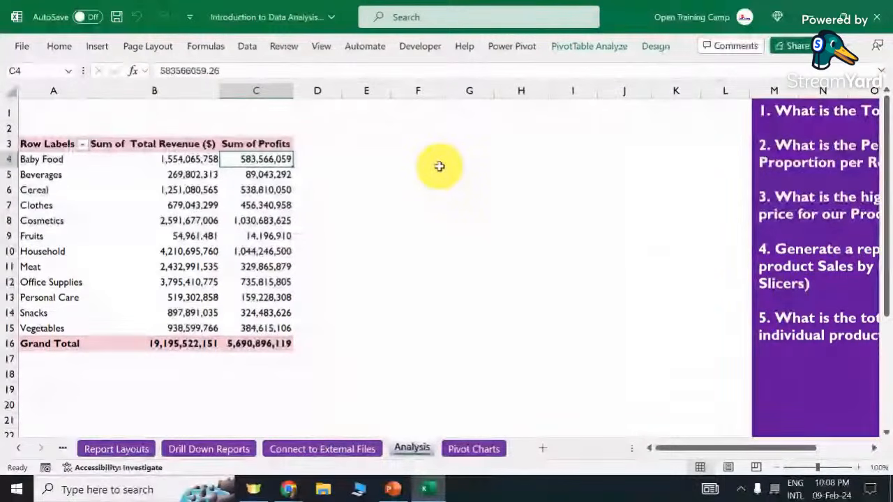
pyautogui.click(380, 190)
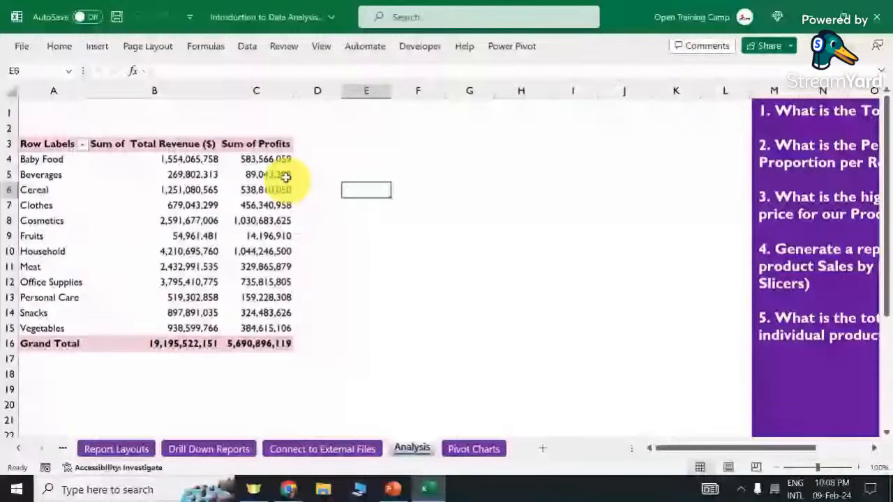
pyautogui.click(273, 89)
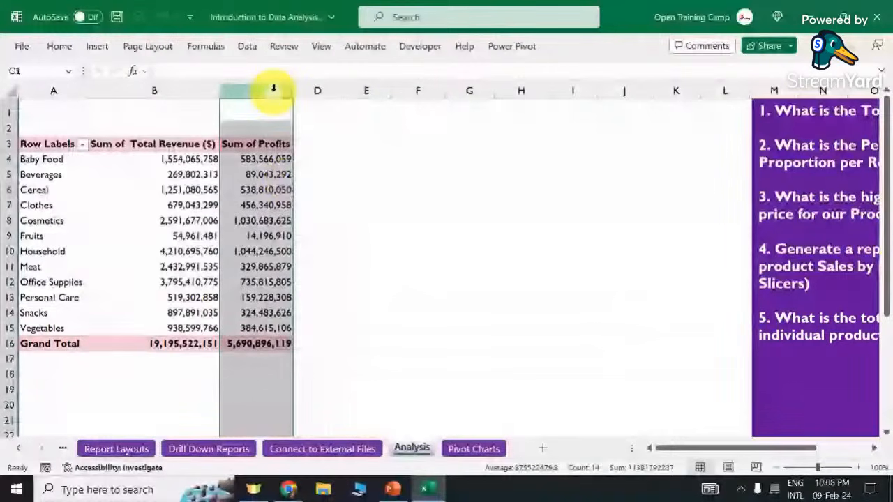
pyautogui.click(256, 159)
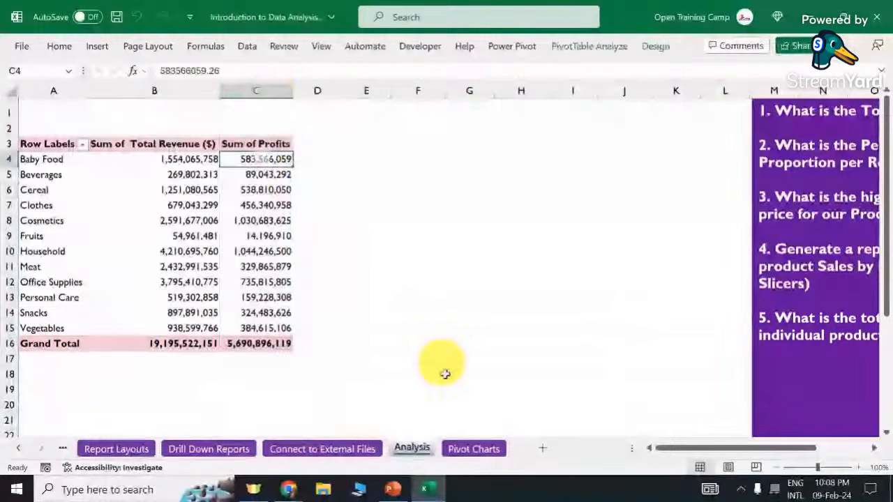
# Compare the New Raw Data and Raw Data sheets to see whether each contains a profit column.
pyautogui.click(25, 457)
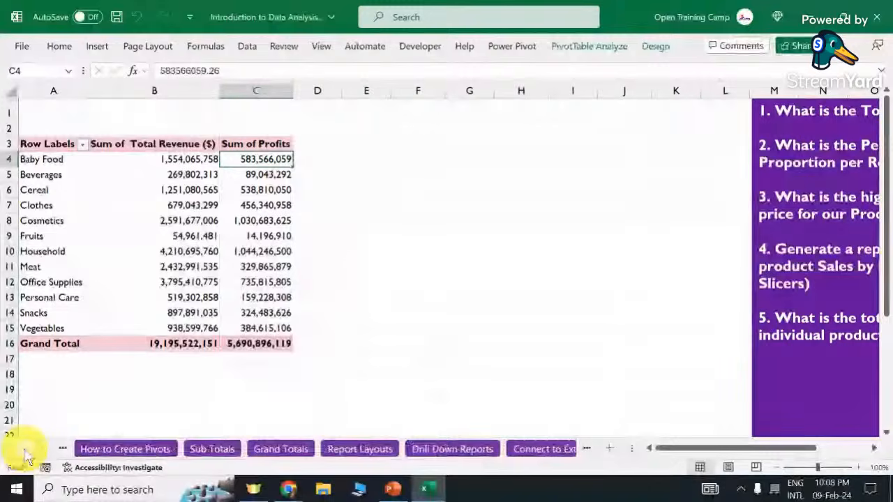
pyautogui.click(25, 451)
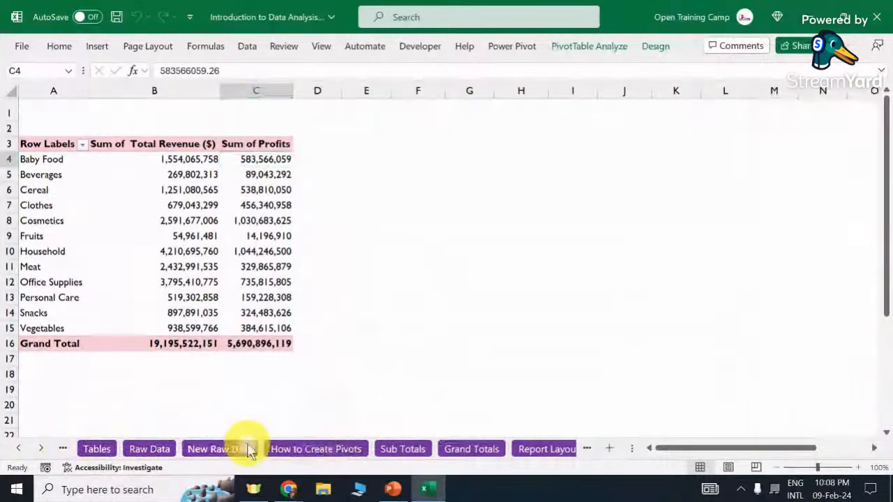
pyautogui.click(222, 449)
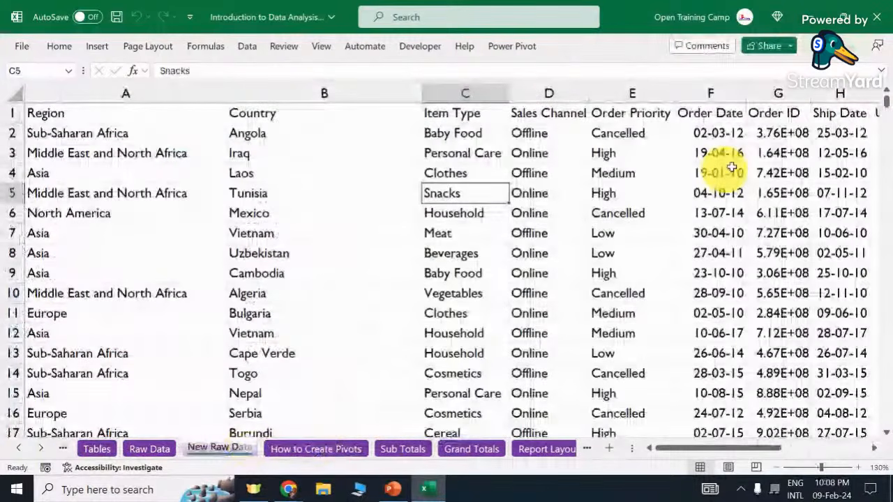
pyautogui.hscroll(3, 836, 382)
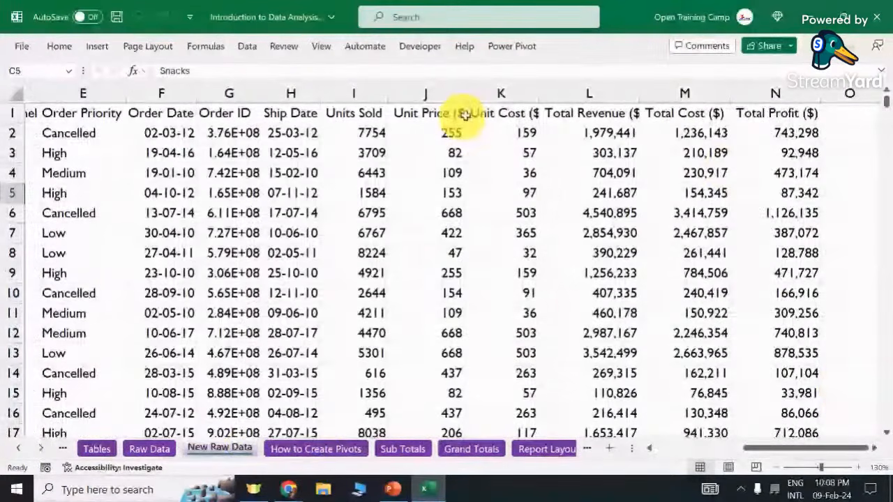
pyautogui.click(428, 181)
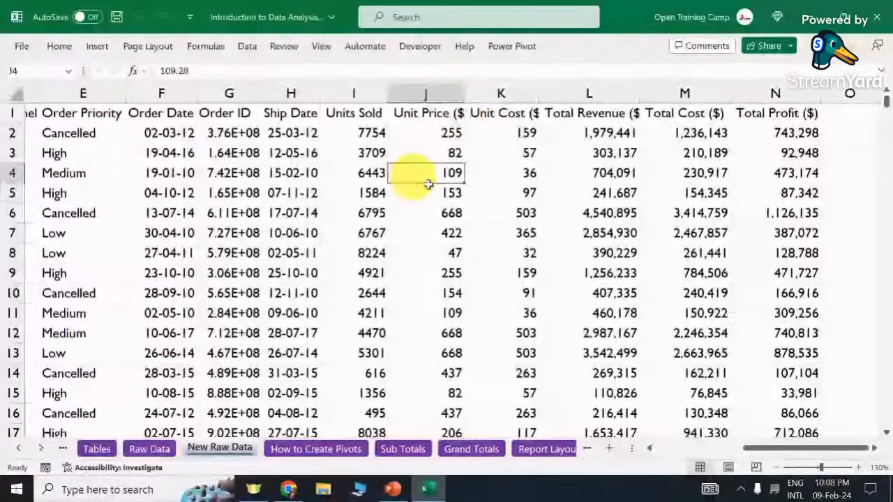
pyautogui.hotkey('ctrl', 'pageup')
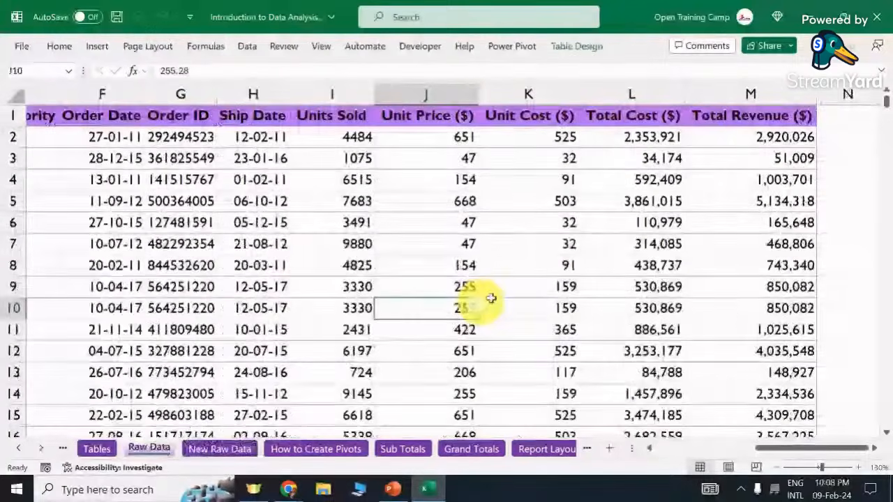
pyautogui.click(847, 93)
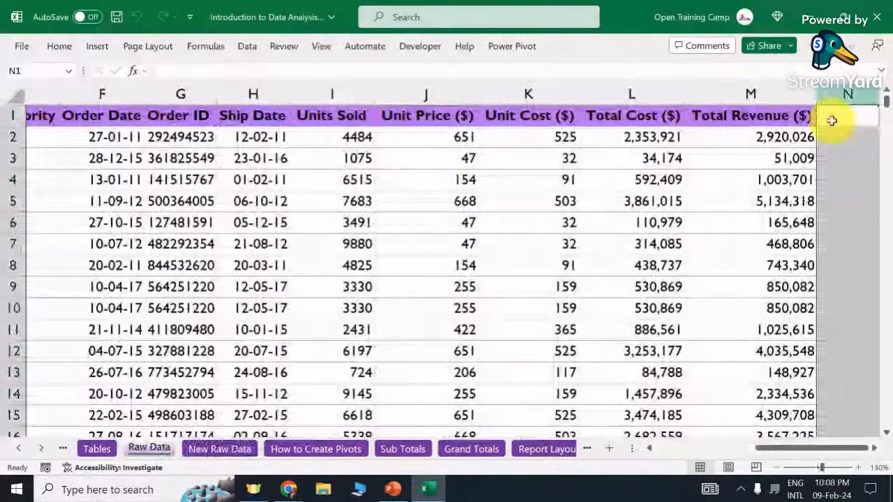
pyautogui.click(838, 117)
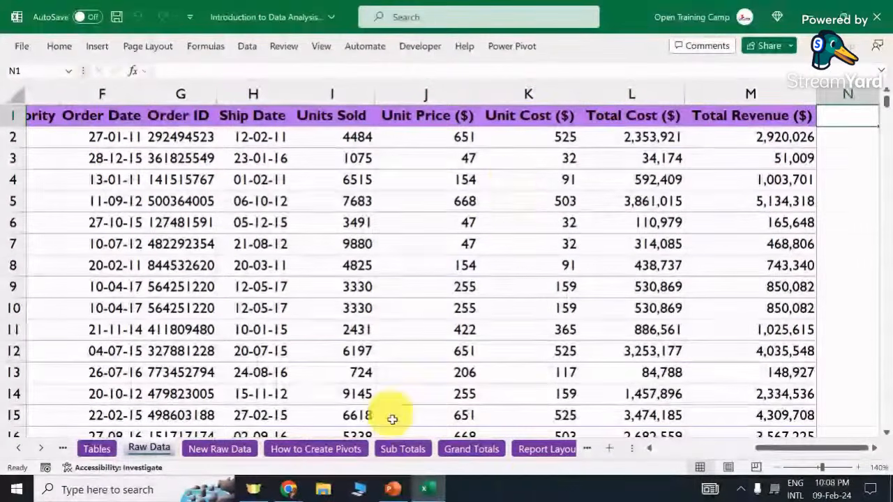
# Return to the Analysis sheet and review the pivot table's revenue and profits for each product.
pyautogui.click(41, 455)
pyautogui.click(41, 452)
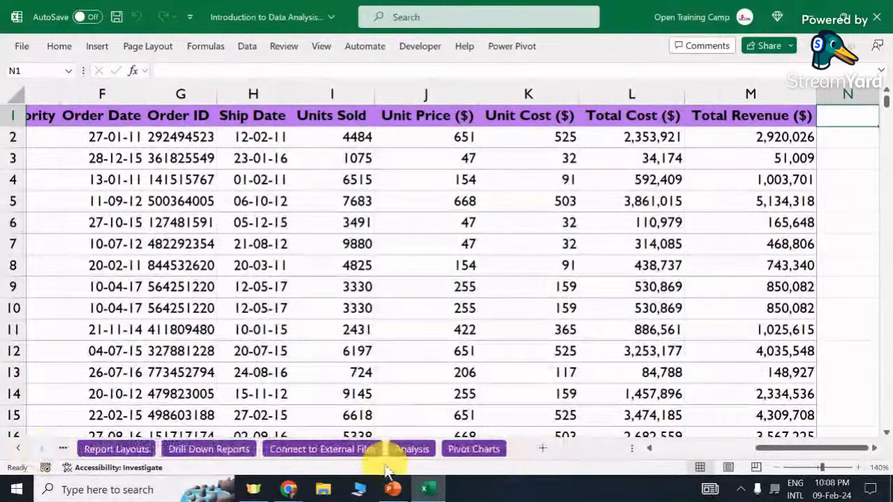
pyautogui.click(410, 449)
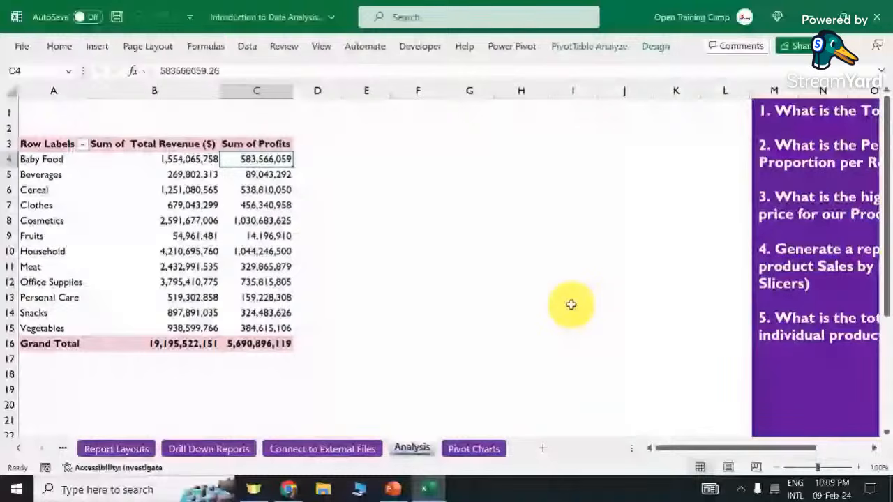
pyautogui.click(459, 234)
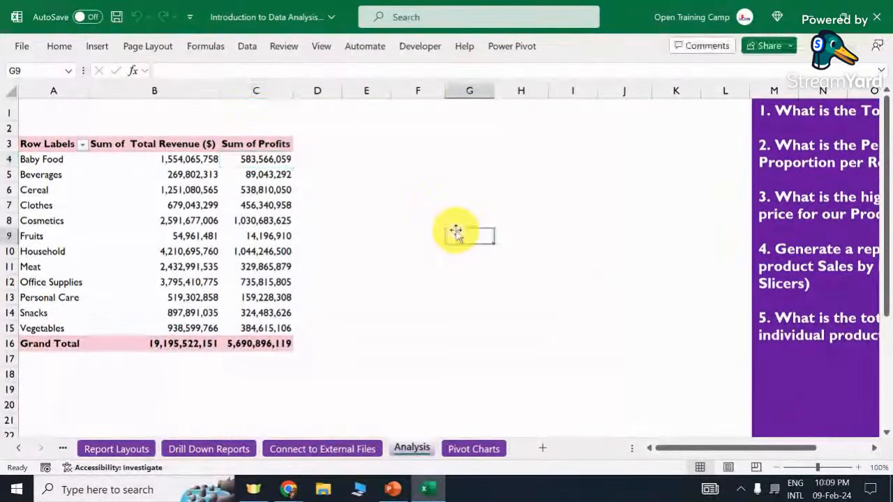
pyautogui.click(244, 219)
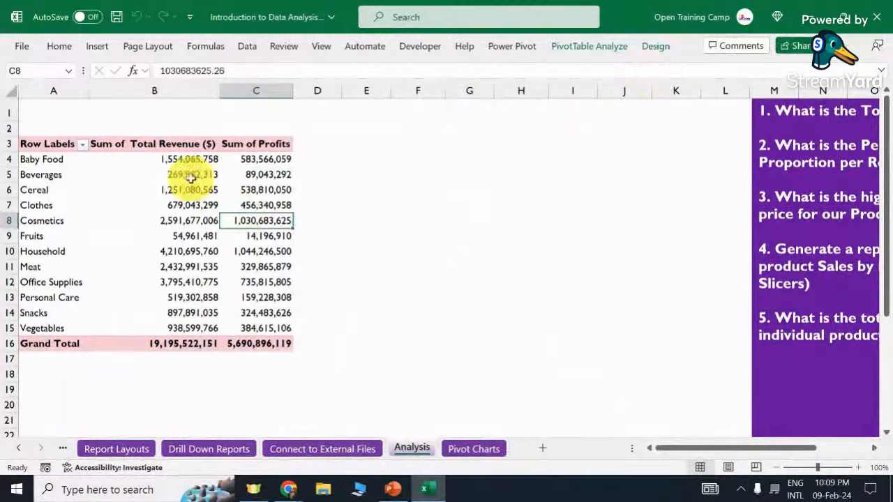
pyautogui.moveTo(40, 143); pyautogui.dragTo(279, 190)
pyautogui.moveTo(288, 239); pyautogui.dragTo(259, 343)
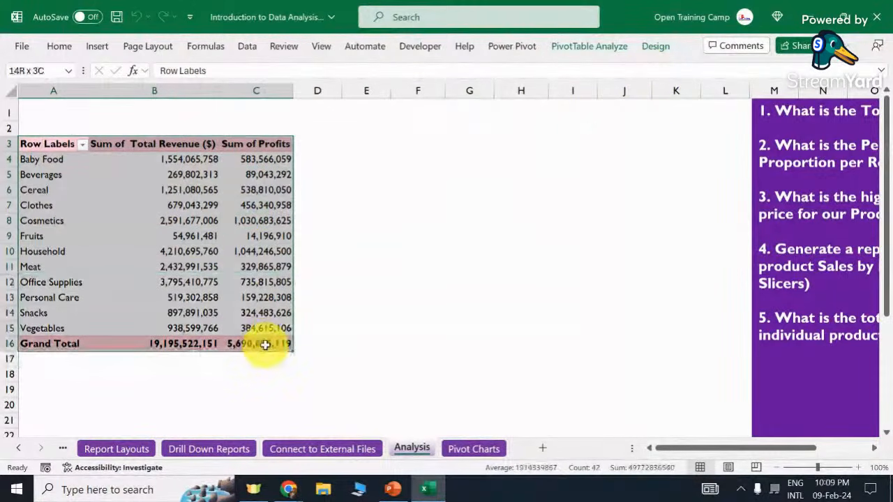
# Insert a Region slicer for the pivot table, and place it enlarged in the empty area beside the table.
pyautogui.click(196, 227)
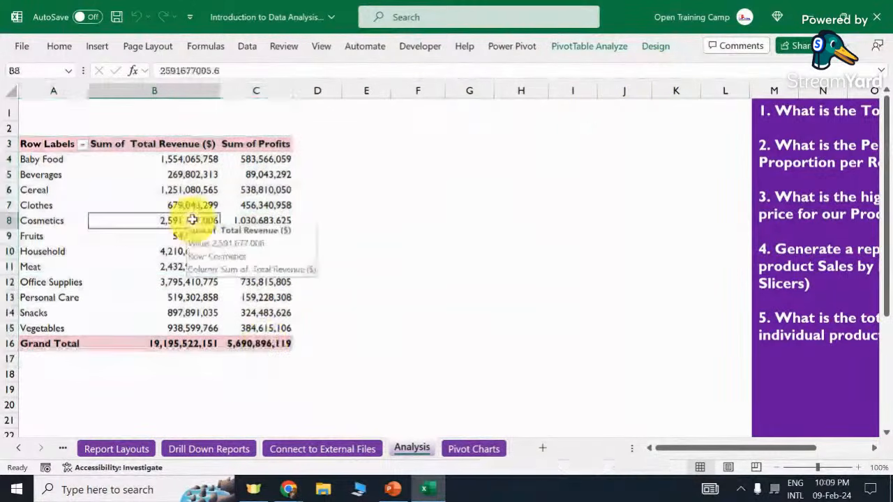
pyautogui.click(604, 47)
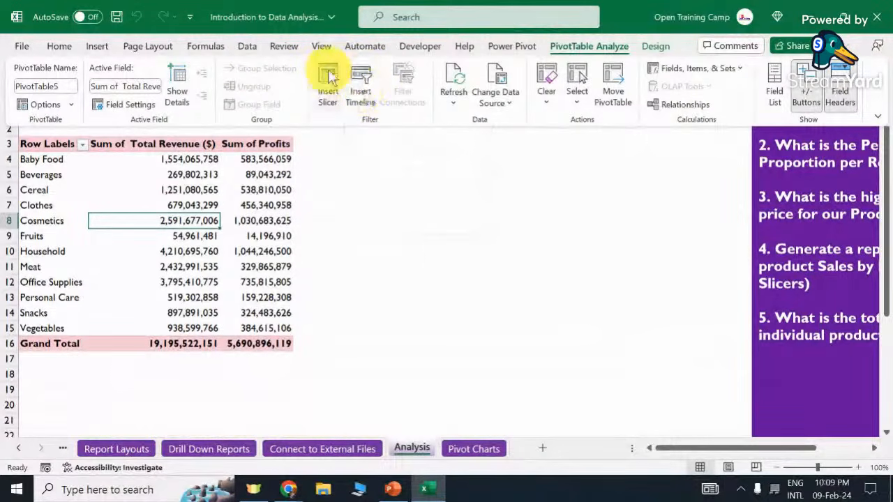
pyautogui.click(329, 75)
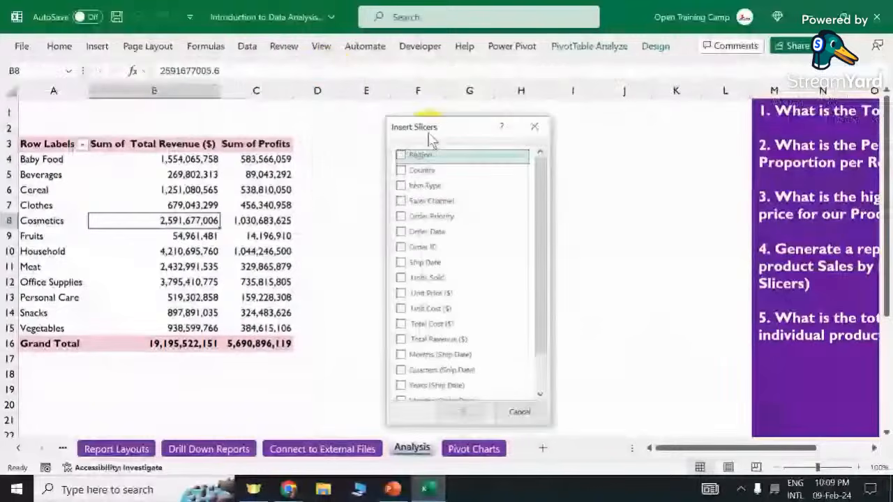
pyautogui.moveTo(430, 140); pyautogui.dragTo(486, 68)
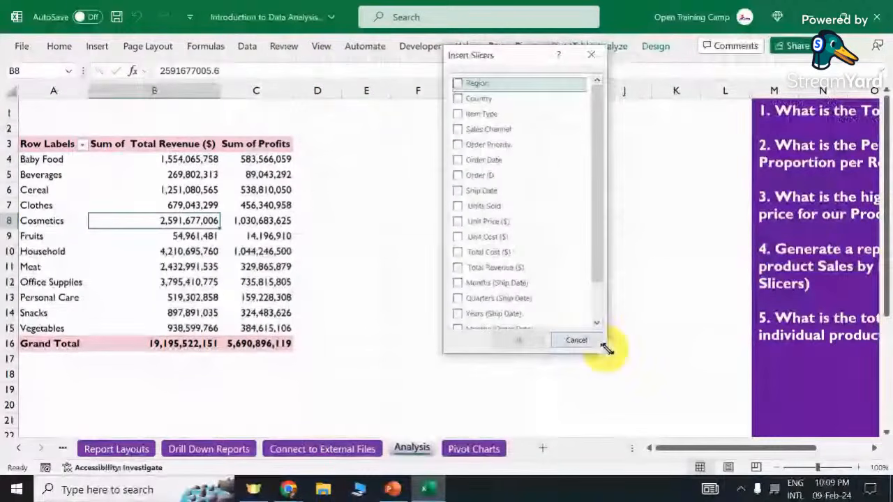
pyautogui.moveTo(607, 349); pyautogui.dragTo(626, 395)
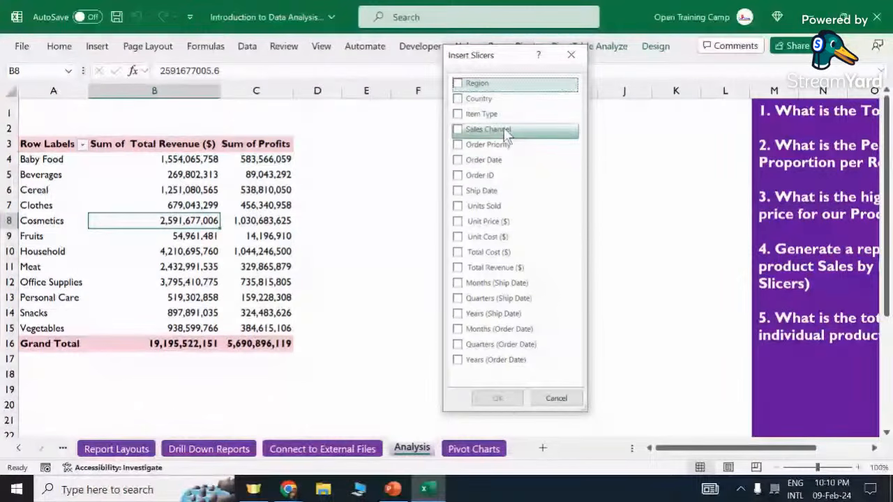
pyautogui.click(460, 83)
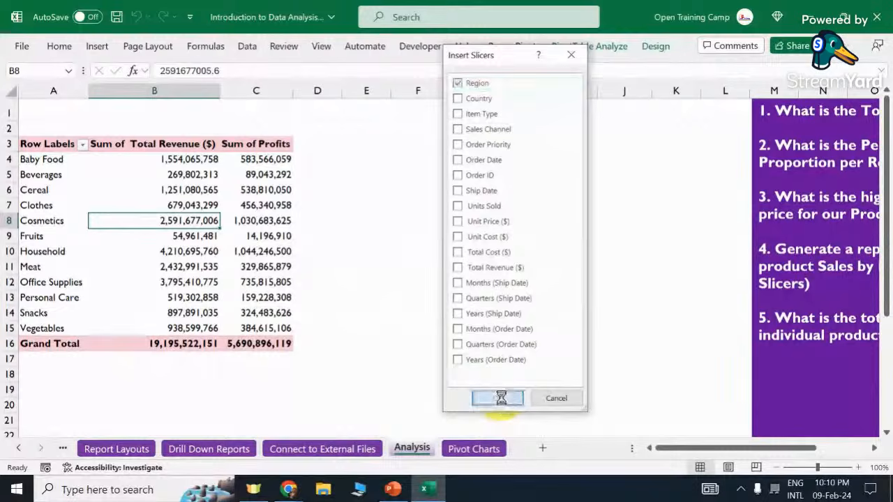
pyautogui.click(497, 399)
pyautogui.moveTo(439, 189); pyautogui.dragTo(430, 122)
pyautogui.moveTo(515, 310); pyautogui.dragTo(571, 350)
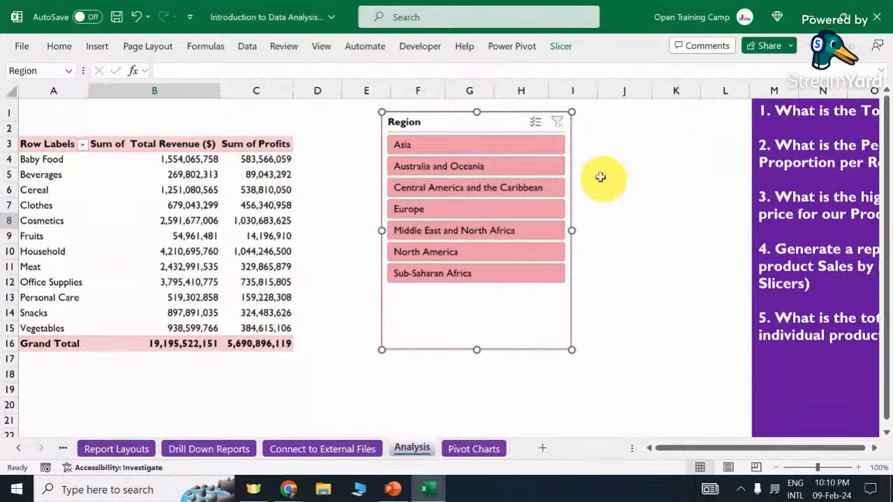
# Filter the pivot table by Asia, Australia and Oceania, and Sub-Saharan Africa one at a time, clearing the slicer filter after each.
pyautogui.click(493, 148)
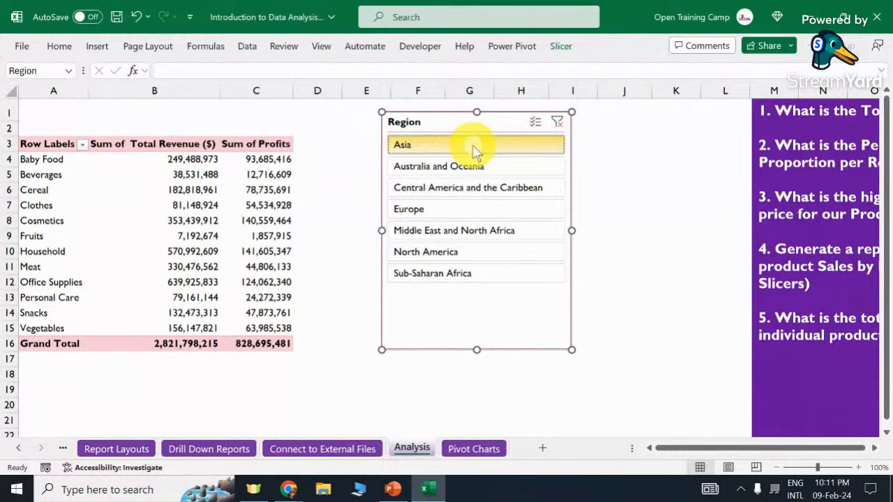
pyautogui.click(563, 126)
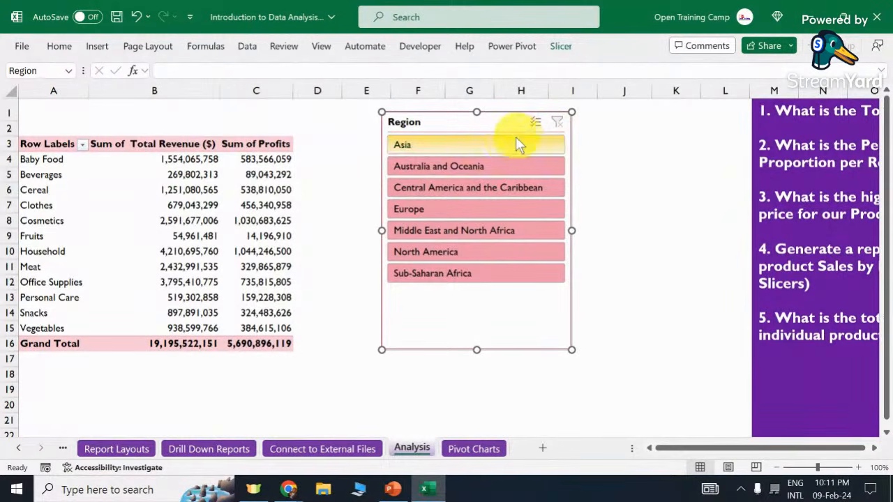
pyautogui.click(422, 168)
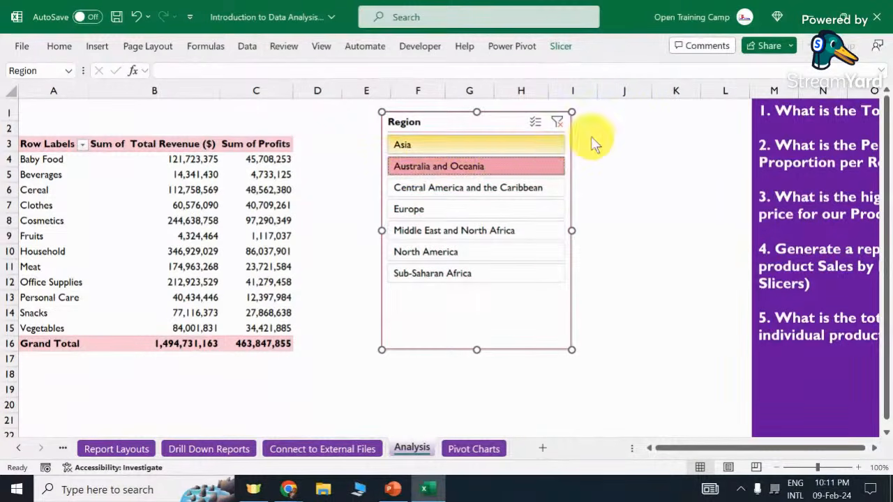
pyautogui.click(556, 122)
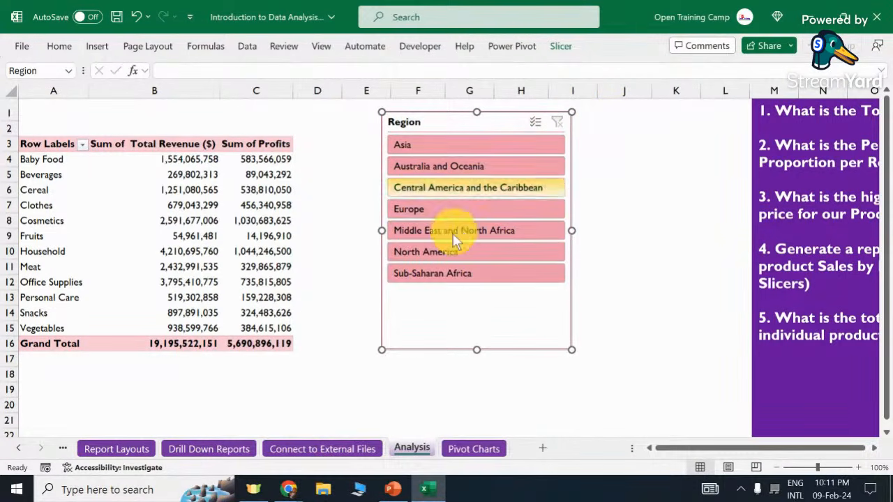
pyautogui.click(416, 272)
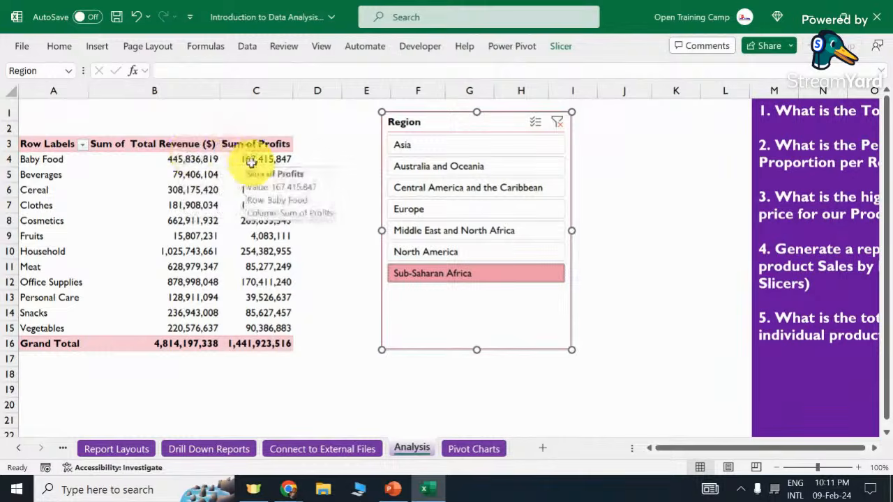
pyautogui.click(560, 124)
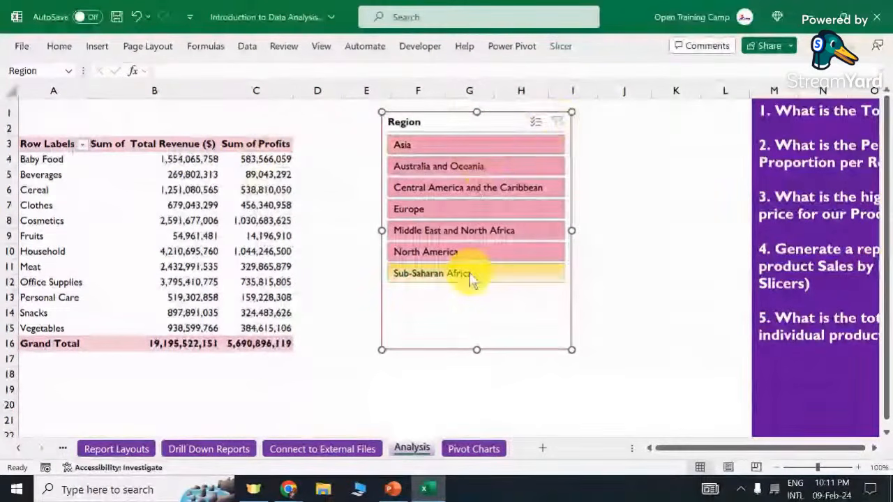
# Shift the Region slicer slightly and use its multi-select to filter the pivot table by Europe plus Middle East and North Africa.
pyautogui.moveTo(473, 129); pyautogui.dragTo(450, 129)
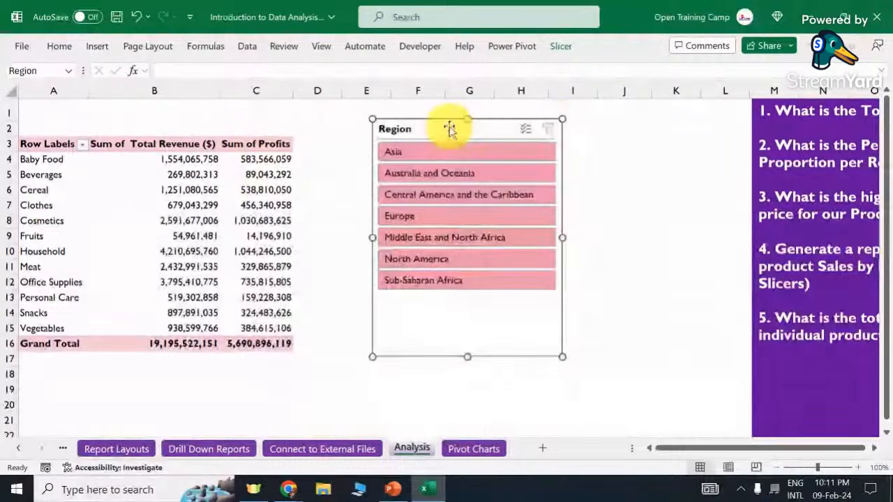
pyautogui.click(437, 220)
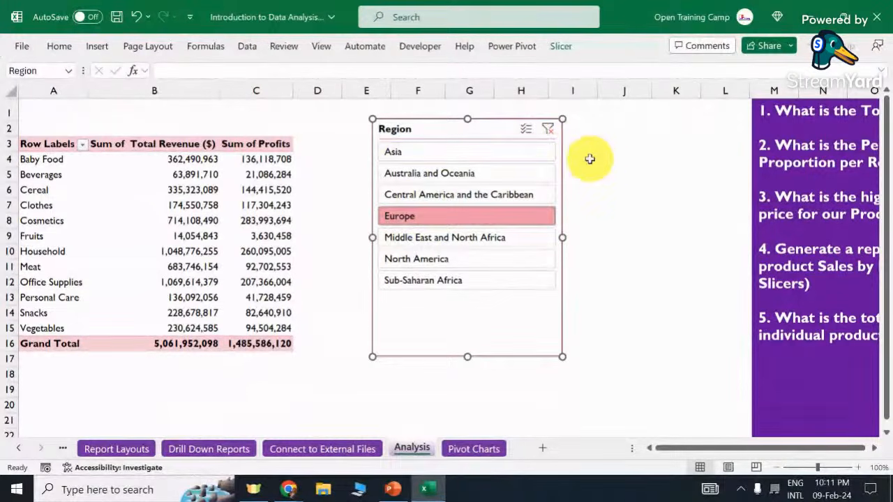
pyautogui.click(529, 129)
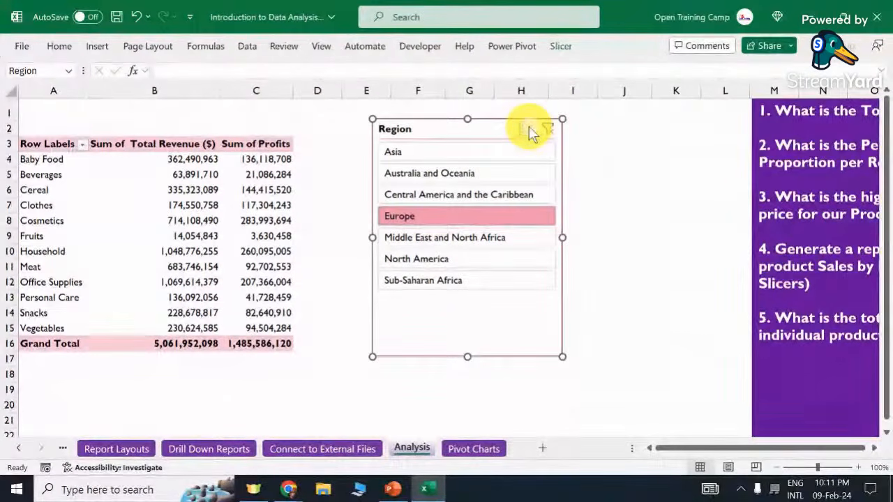
pyautogui.click(433, 237)
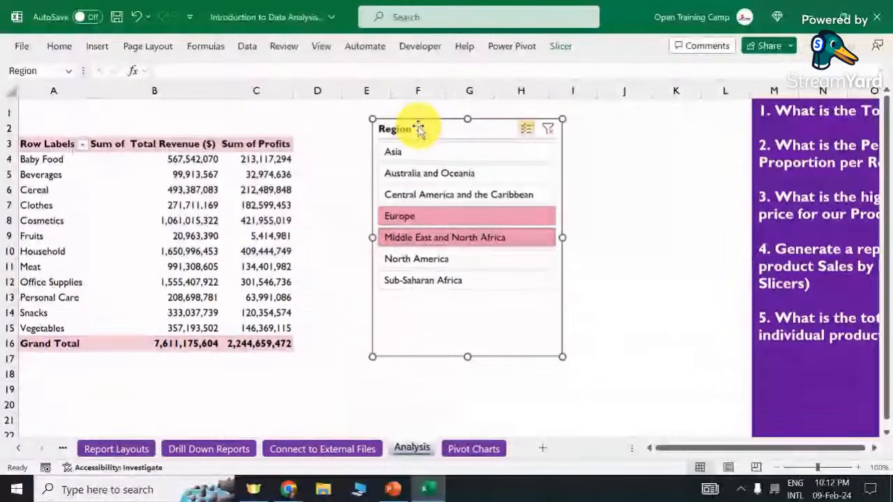
# Turn off the slicer's multi-select and filter by Europe, Central America and the Caribbean, and Australia and Oceania in turn.
pyautogui.click(526, 129)
pyautogui.click(457, 219)
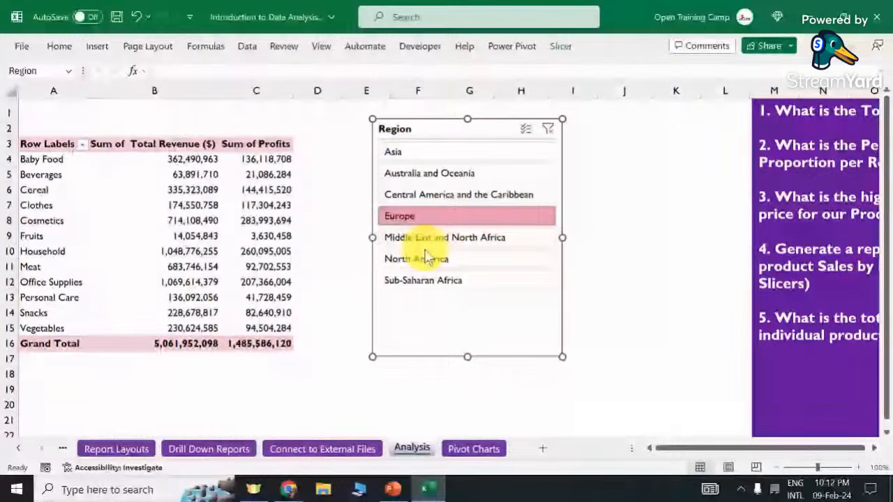
pyautogui.click(442, 194)
pyautogui.click(468, 171)
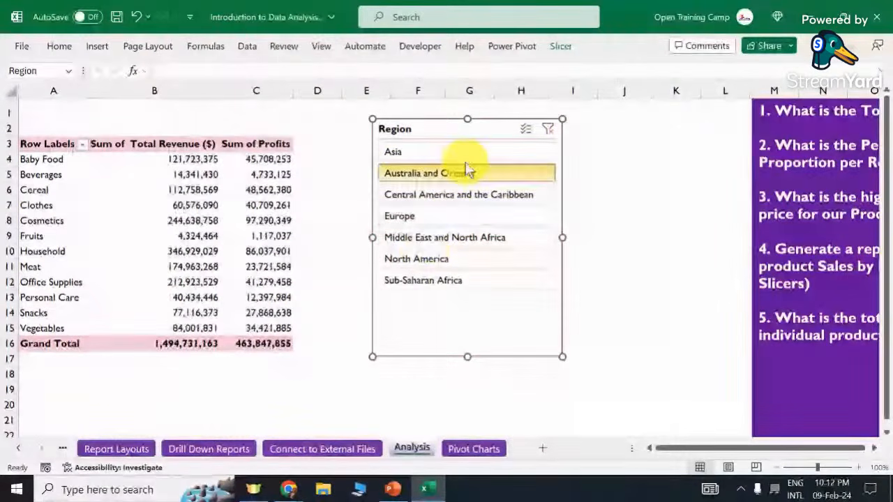
# Clear the region filter and delete the Region slicer.
pyautogui.click(554, 130)
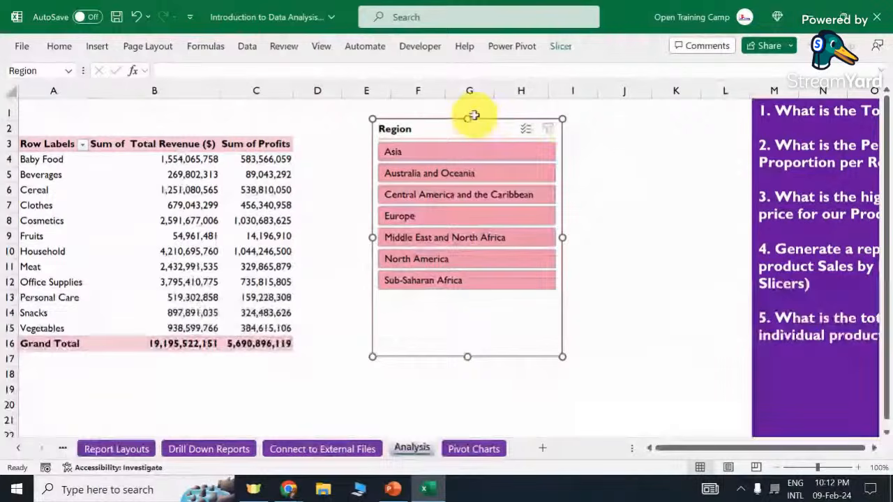
pyautogui.press('Delete')
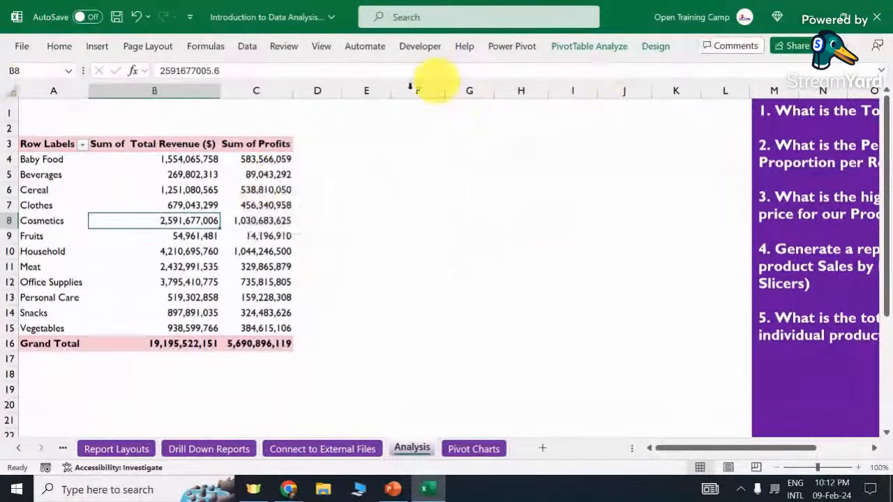
# Show the pivot table's field list and replace Item Type with Order Date in the rows.
pyautogui.click(97, 160)
pyautogui.click(580, 48)
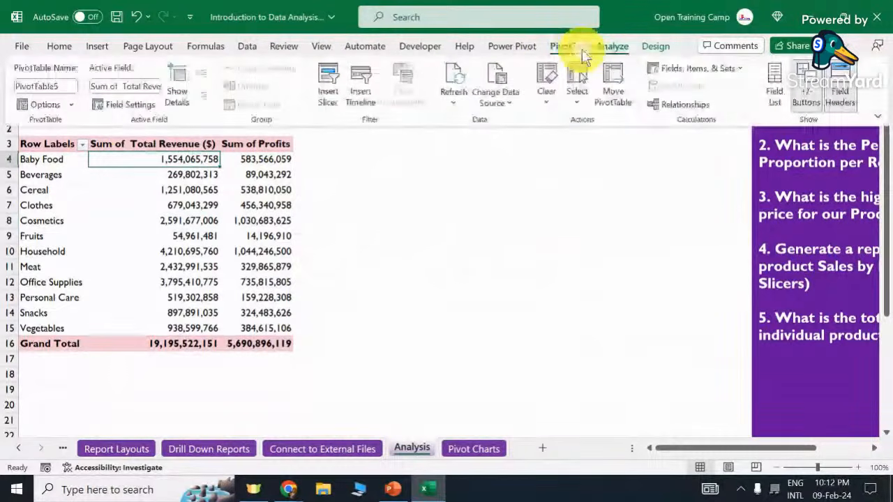
pyautogui.click(774, 84)
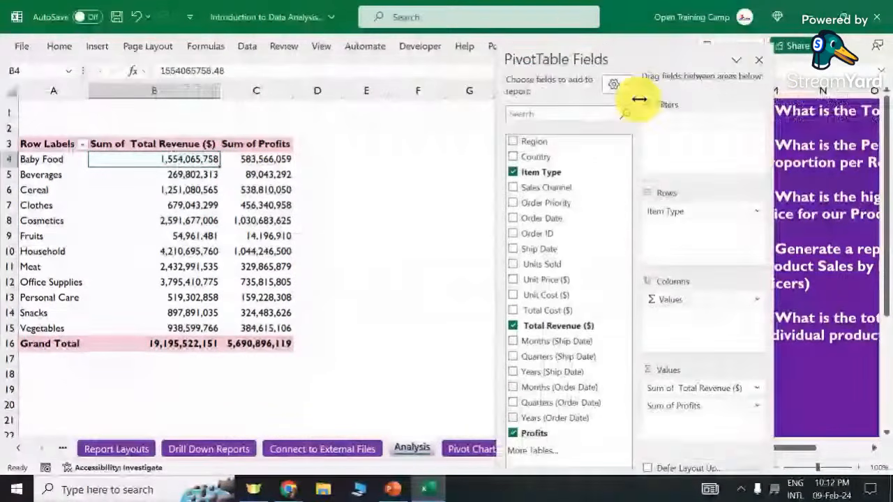
pyautogui.moveTo(636, 58); pyautogui.dragTo(670, 20)
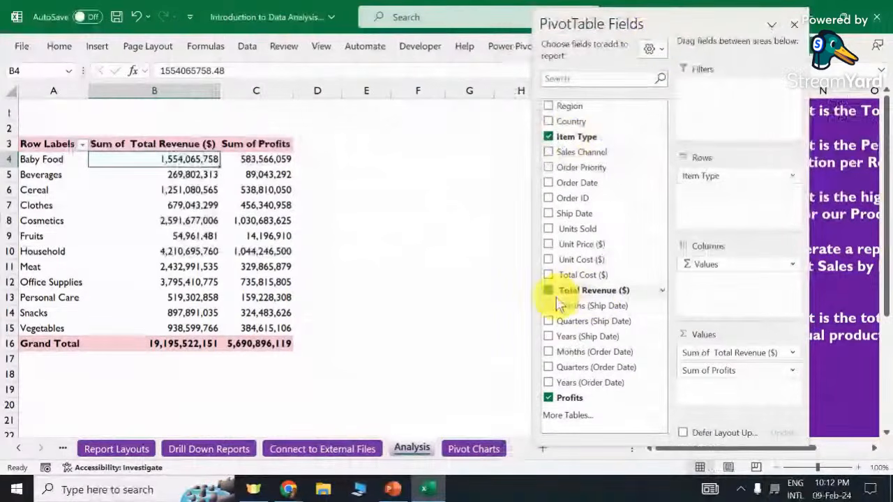
pyautogui.click(548, 137)
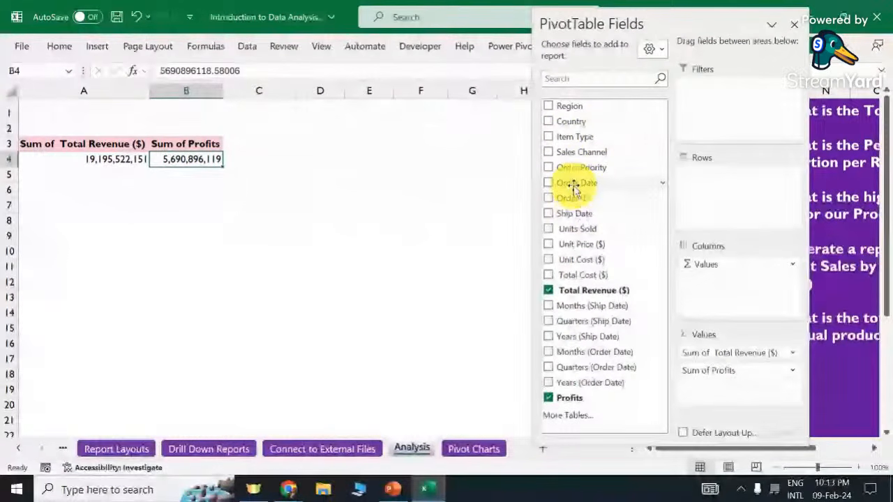
pyautogui.moveTo(573, 188); pyautogui.dragTo(727, 217)
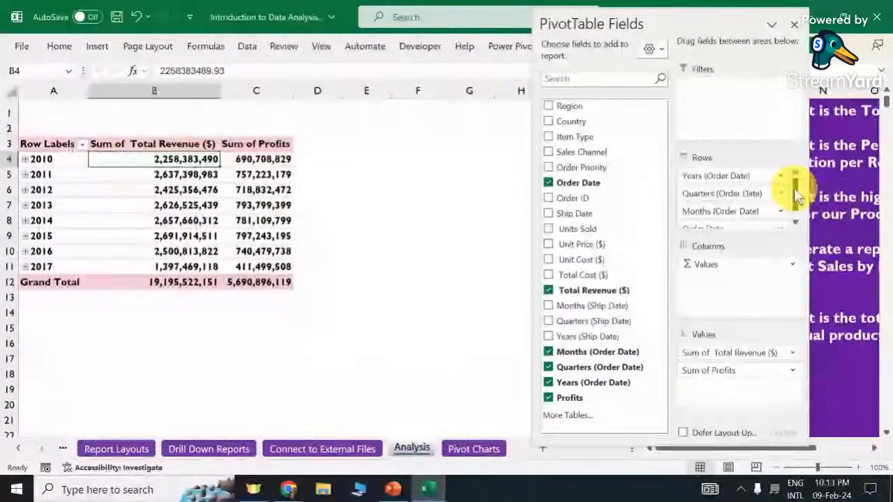
# Remove the Quarters, Months and Order Date fields from the rows, keeping only Years (Order Date), and review the yearly rows.
pyautogui.moveTo(795, 194); pyautogui.dragTo(799, 201)
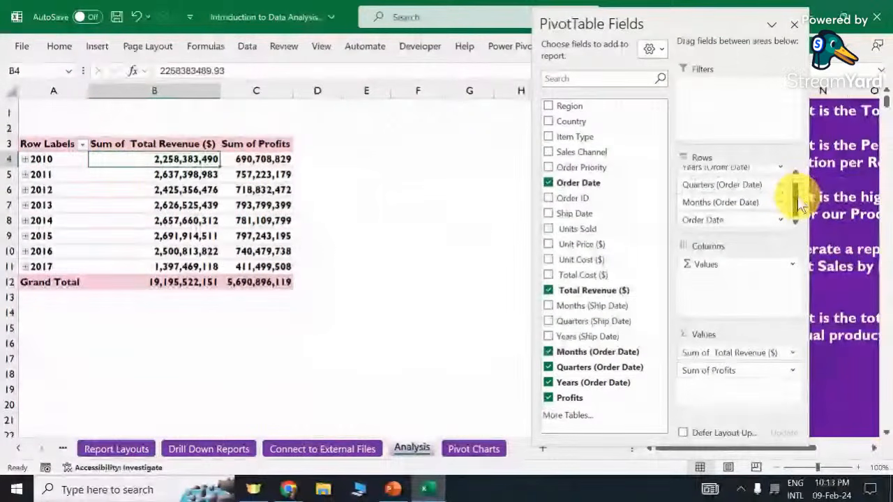
pyautogui.scroll(1, 797, 192)
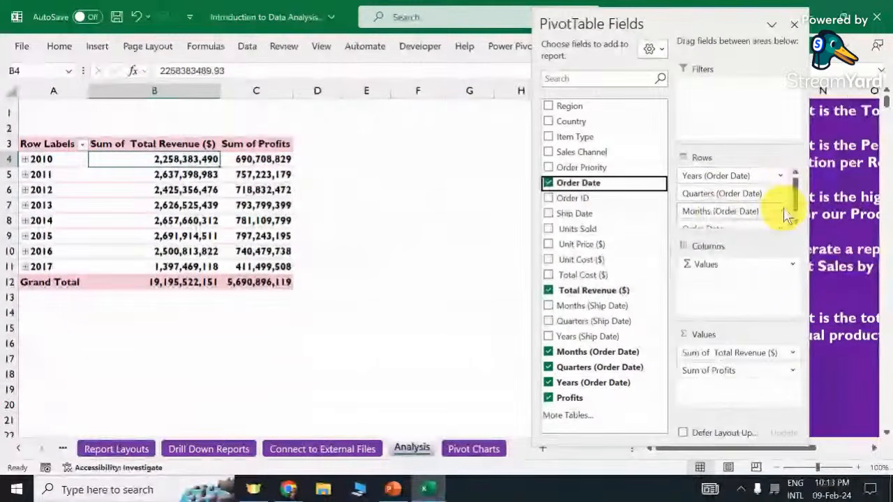
pyautogui.scroll(-1, 783, 208)
pyautogui.moveTo(794, 208)
pyautogui.mouseDown()
pyautogui.moveTo(795, 185)
pyautogui.moveTo(794, 217)
pyautogui.mouseUp()
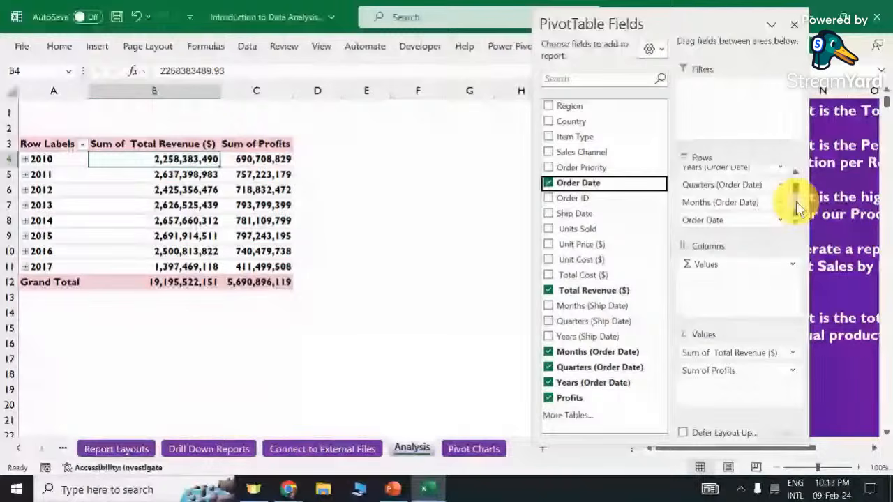
pyautogui.scroll(1, 795, 200)
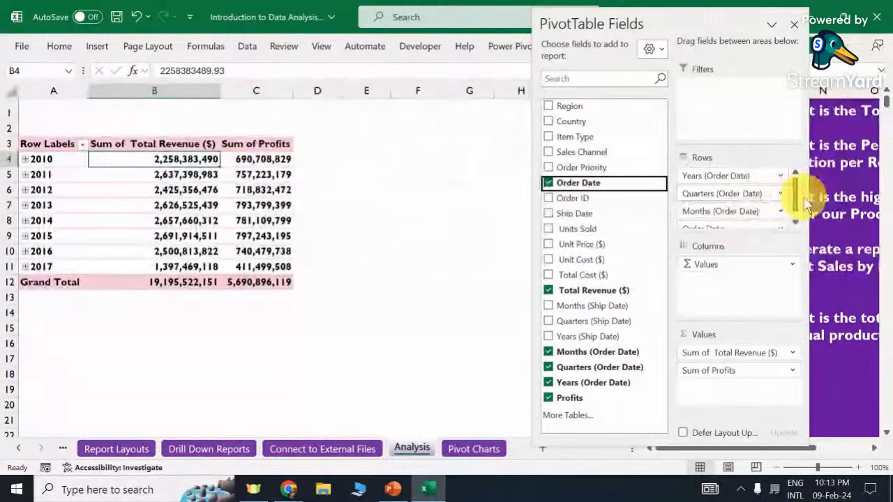
pyautogui.moveTo(728, 195); pyautogui.dragTo(498, 189)
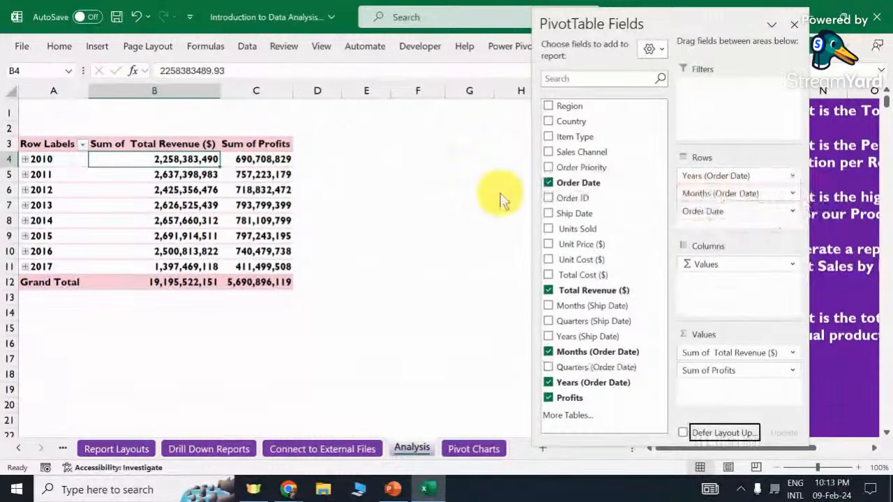
pyautogui.moveTo(732, 198); pyautogui.dragTo(507, 227)
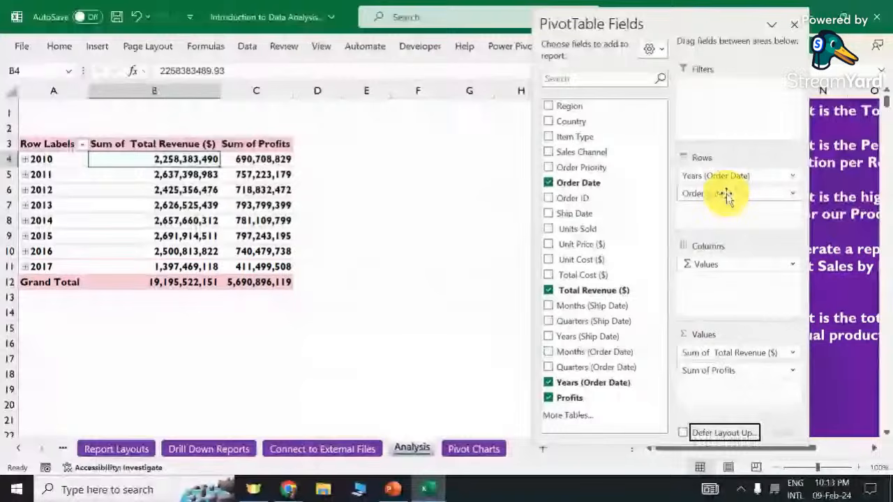
pyautogui.moveTo(727, 197); pyautogui.dragTo(448, 204)
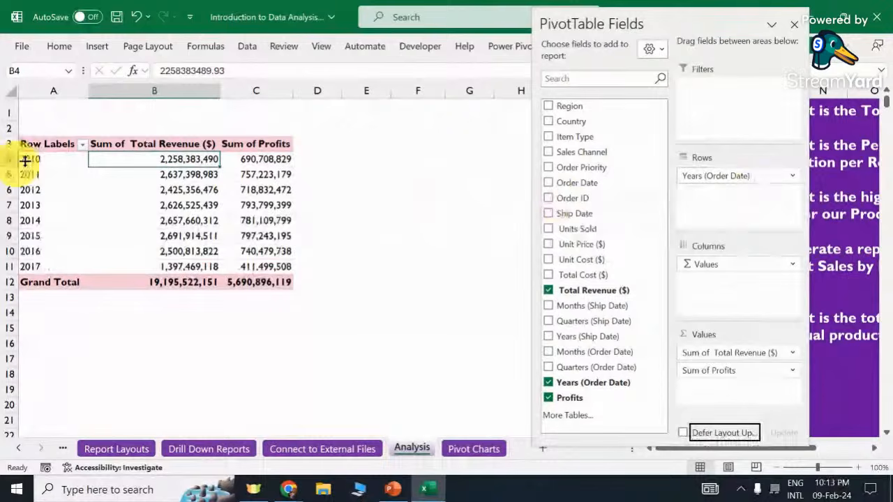
pyautogui.moveTo(31, 158); pyautogui.dragTo(30, 266)
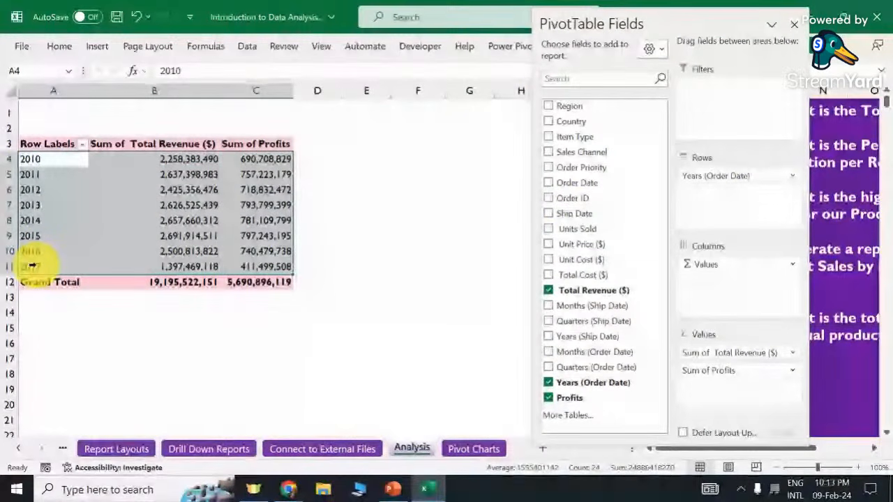
pyautogui.click(357, 204)
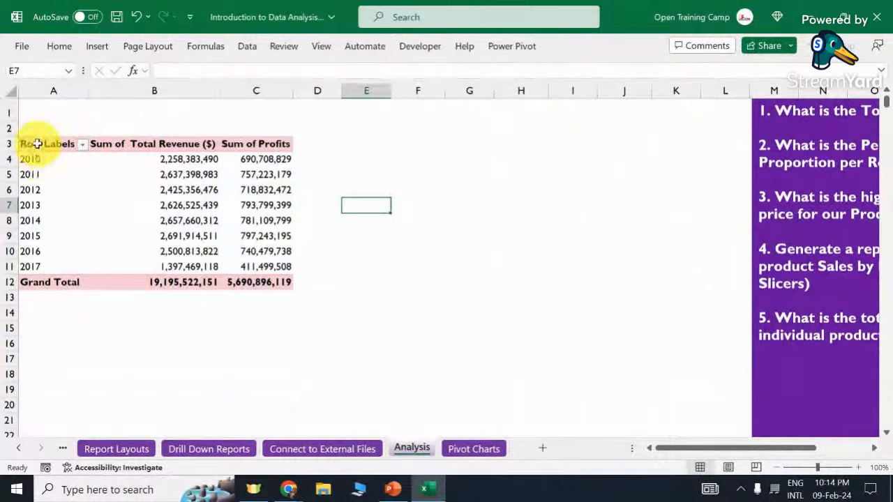
# Close the pivot table's field list and turn off the grand totals for the yearly revenue and profit table.
pyautogui.moveTo(35, 141); pyautogui.dragTo(255, 277)
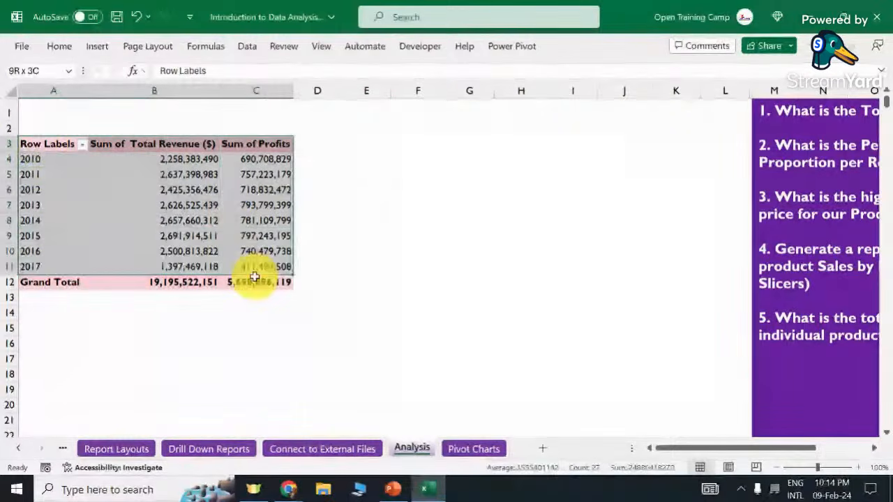
pyautogui.click(210, 203)
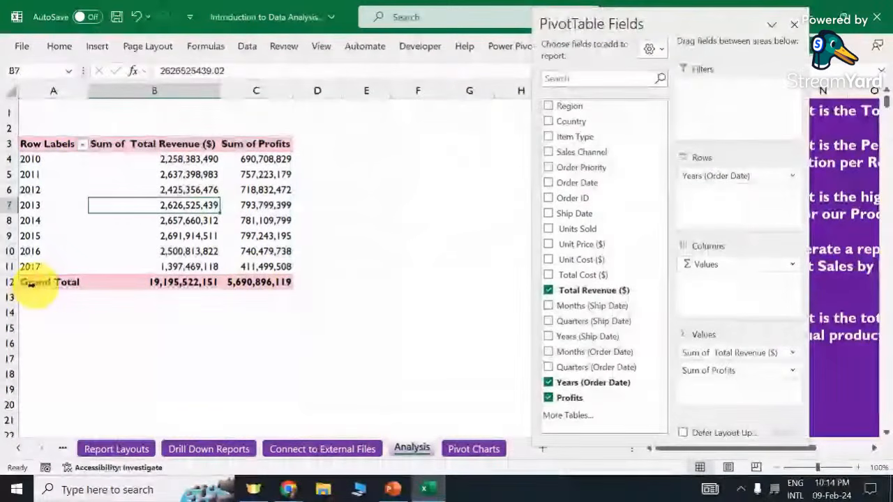
pyautogui.click(794, 25)
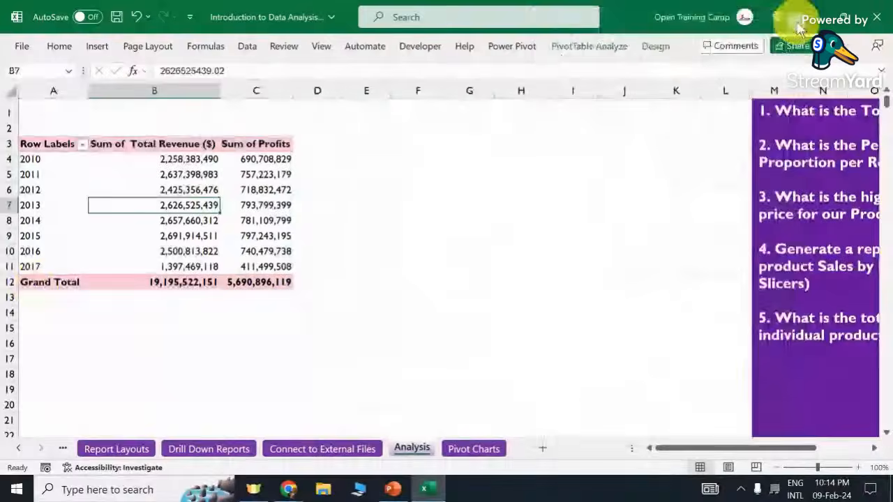
pyautogui.click(171, 235)
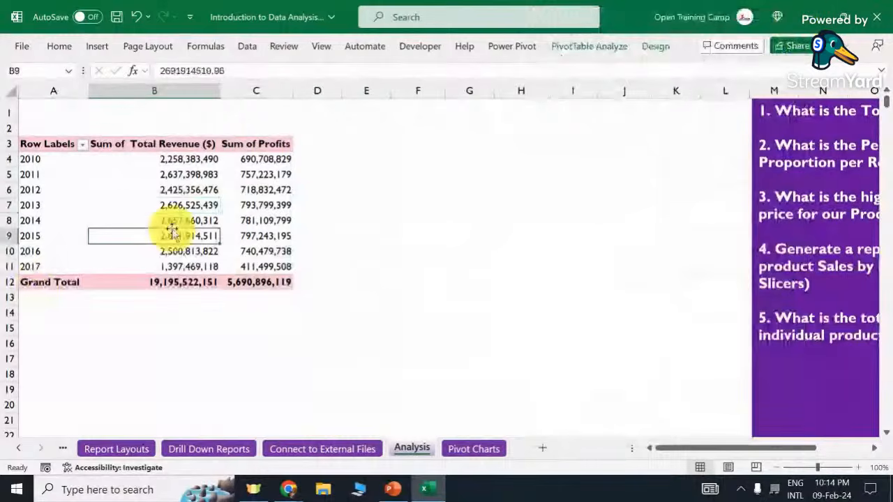
pyautogui.click(659, 46)
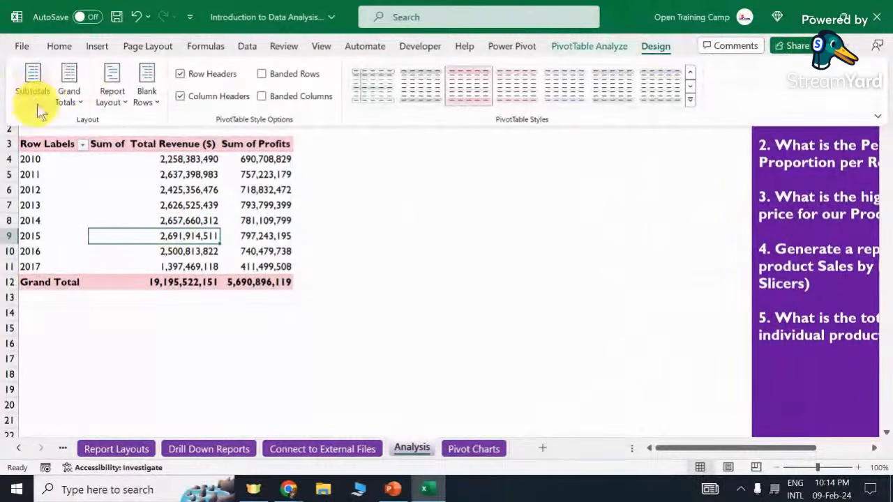
pyautogui.click(67, 102)
pyautogui.click(111, 127)
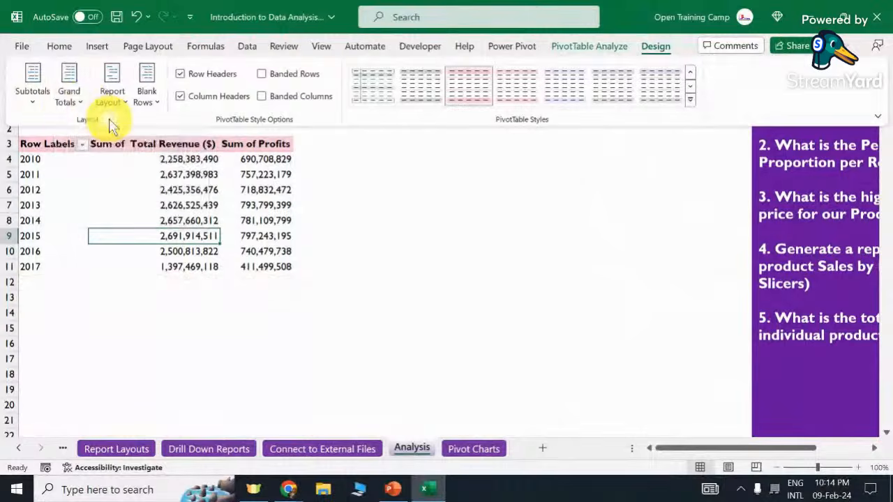
pyautogui.click(466, 254)
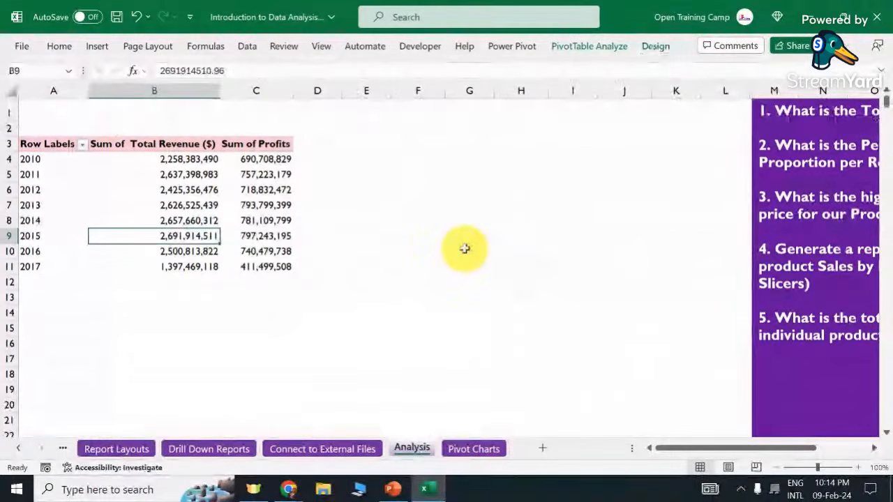
pyautogui.moveTo(31, 144); pyautogui.dragTo(255, 269)
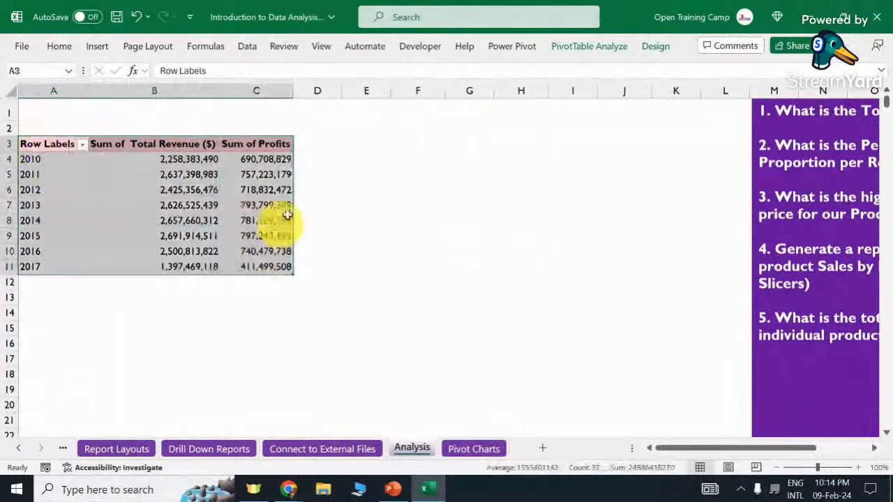
pyautogui.click(175, 190)
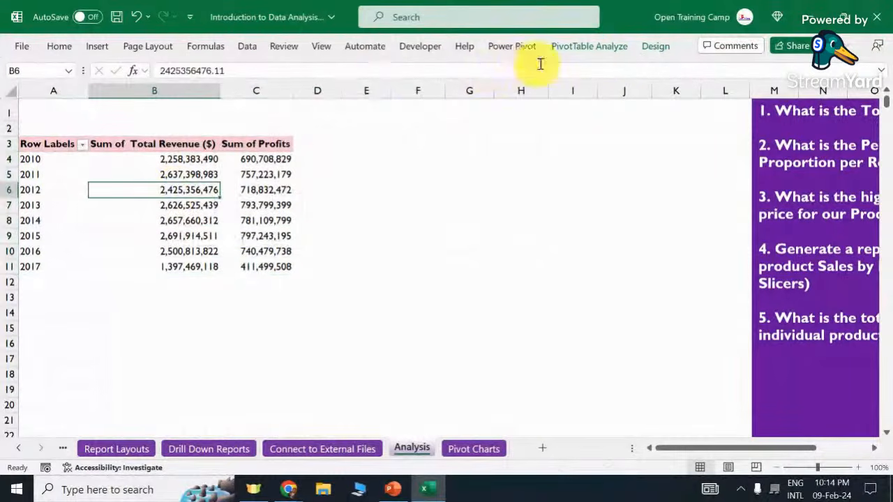
pyautogui.click(597, 46)
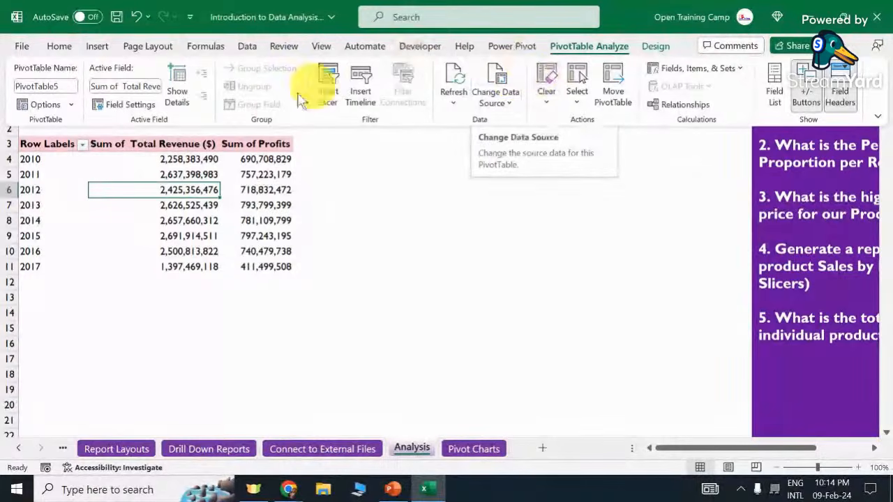
pyautogui.click(419, 206)
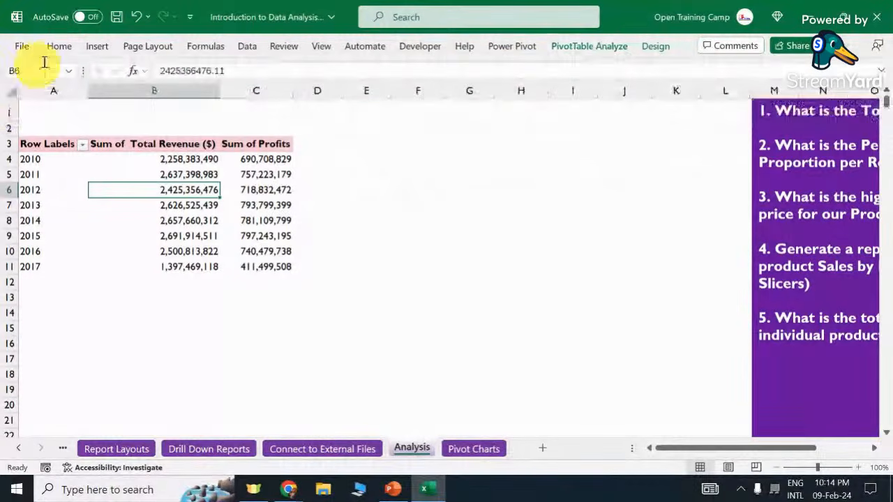
# Preview the Line and Bar chart types and insert a Clustered Column PivotChart of the yearly revenue and profits.
pyautogui.click(97, 46)
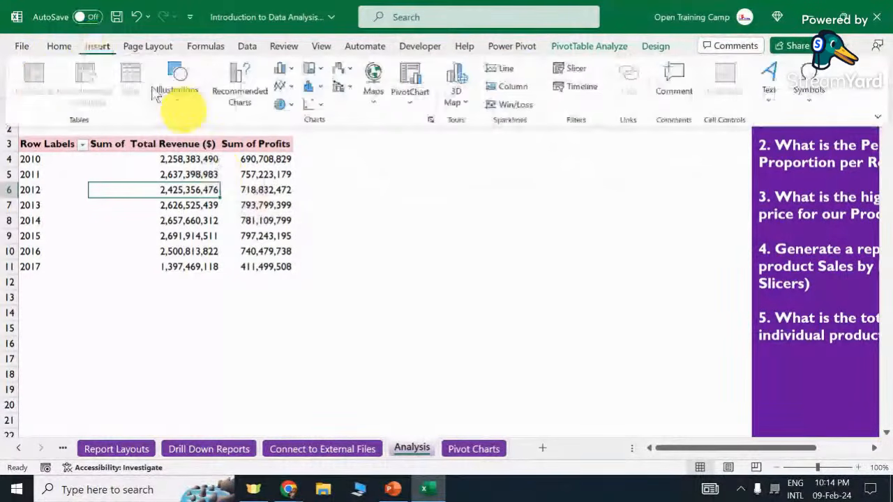
pyautogui.click(410, 96)
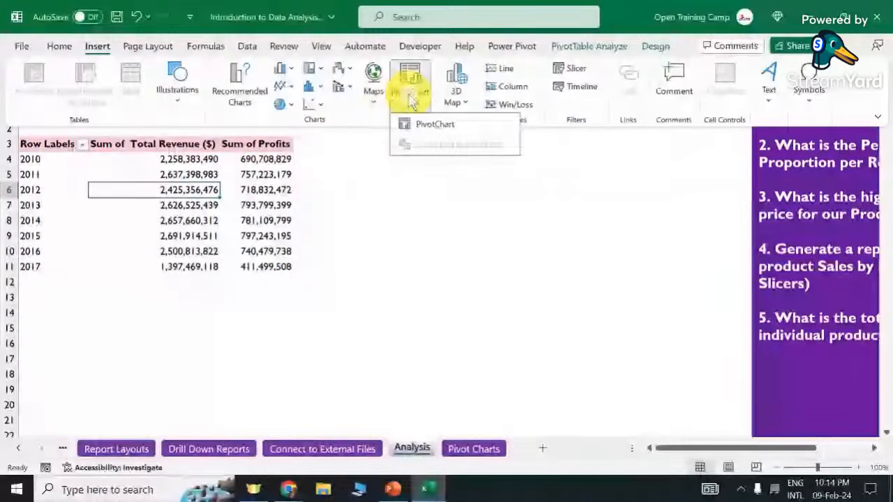
pyautogui.click(431, 125)
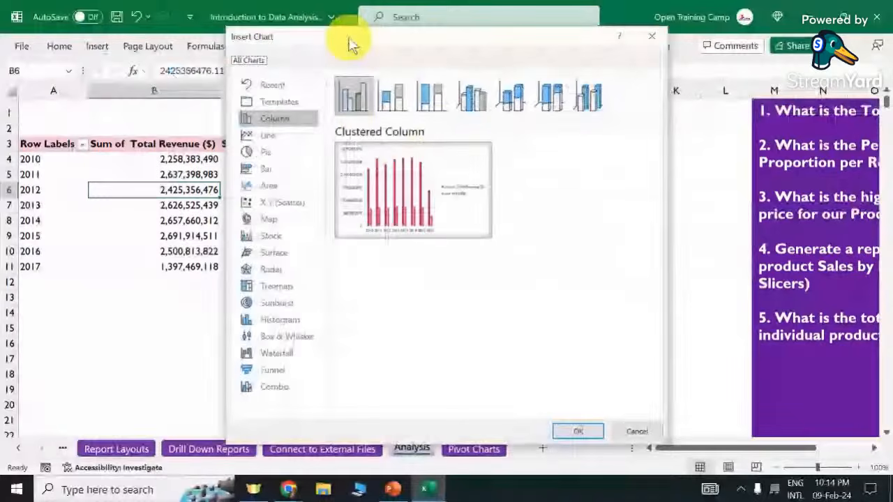
pyautogui.moveTo(352, 43); pyautogui.dragTo(405, 27)
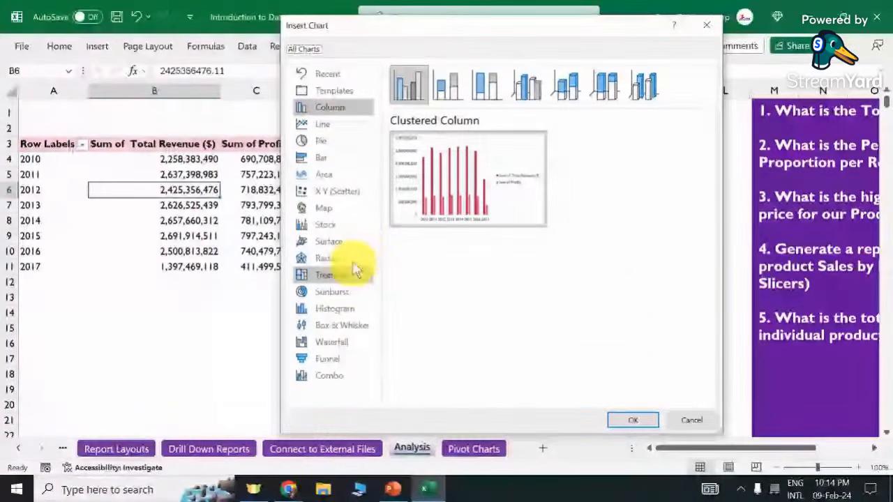
pyautogui.click(324, 124)
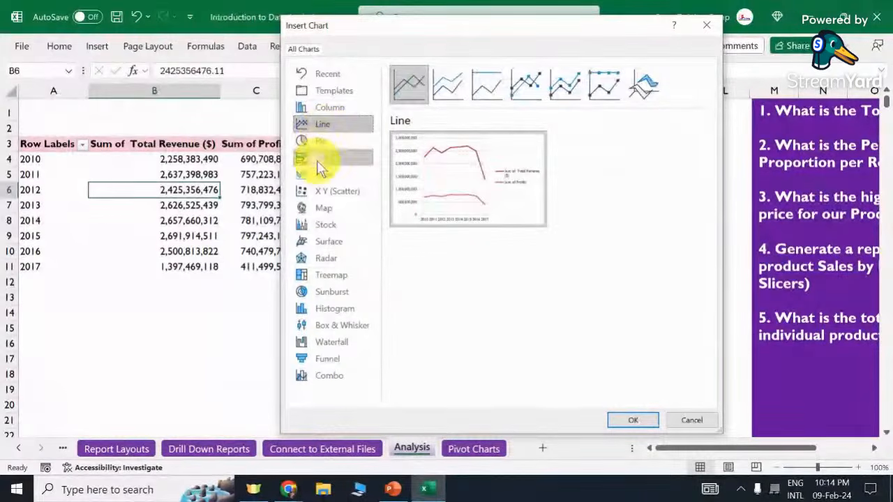
pyautogui.click(317, 159)
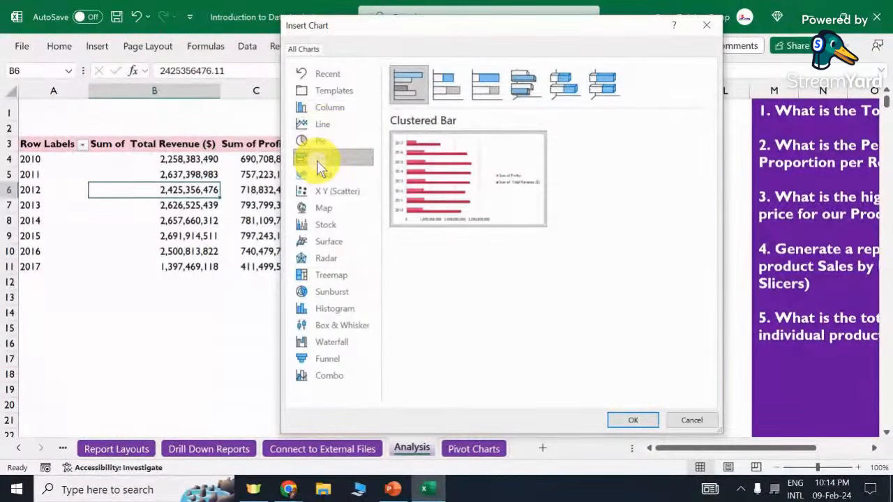
pyautogui.click(323, 107)
pyautogui.click(632, 420)
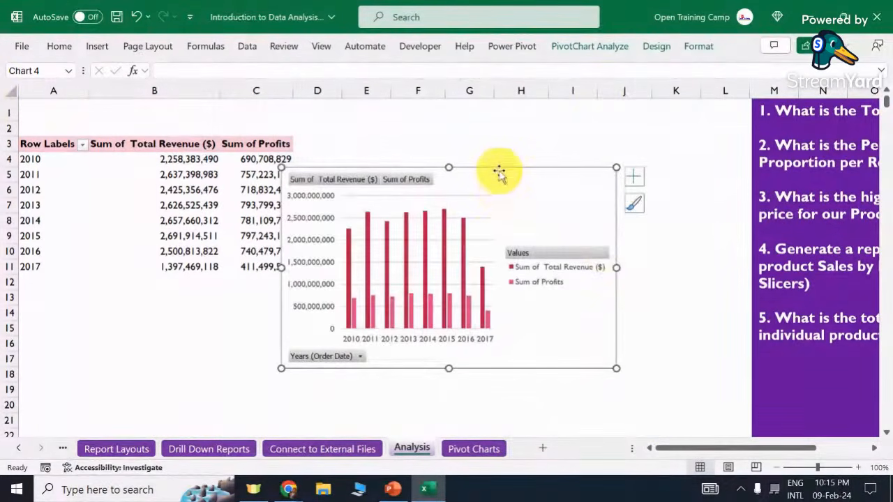
# Enlarge the pivot chart and place it beside the pivot table so all of the table's columns stay uncovered.
pyautogui.moveTo(498, 172); pyautogui.dragTo(491, 131)
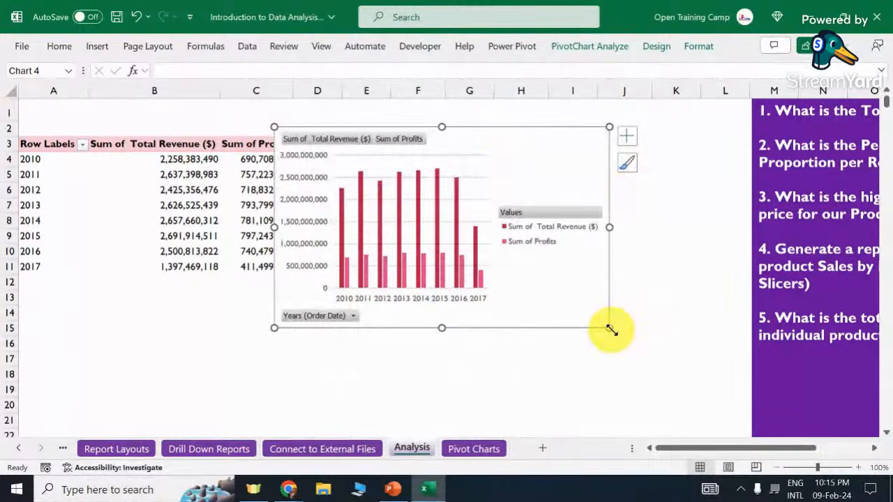
pyautogui.moveTo(607, 328); pyautogui.dragTo(713, 394)
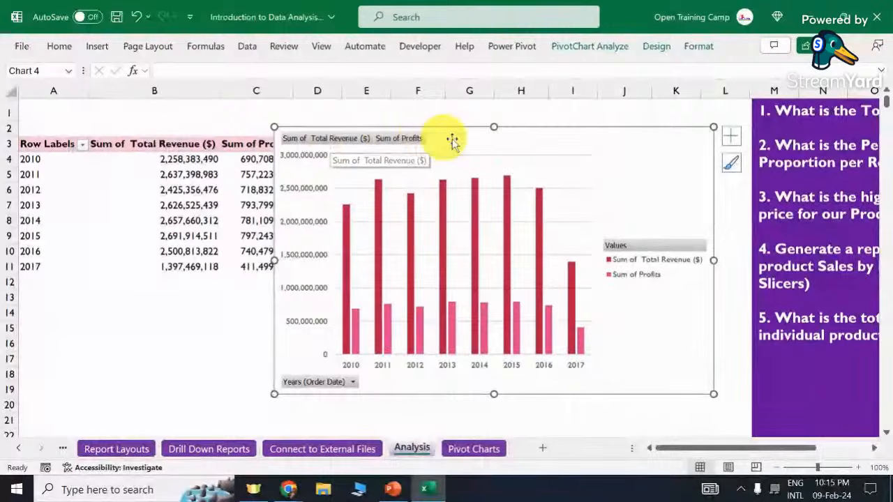
pyautogui.moveTo(452, 141); pyautogui.dragTo(555, 142)
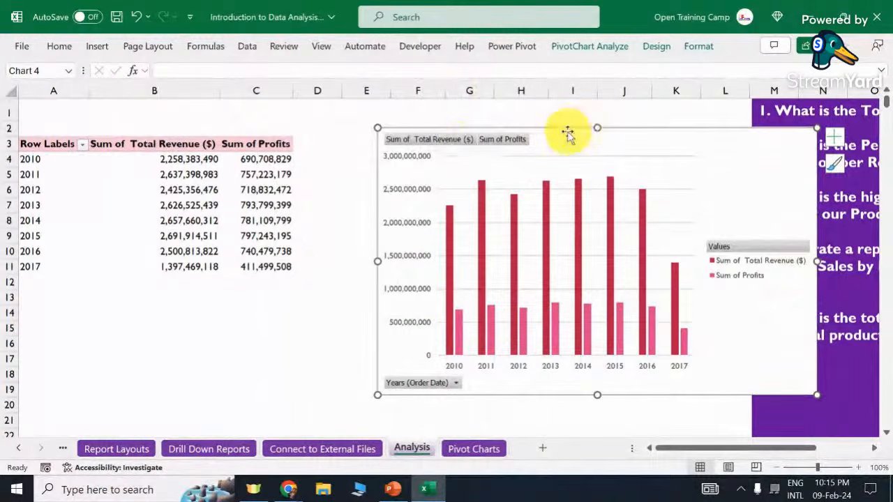
# Insert a Region slicer for the pivot chart and move it to the lower rows of the pivot table.
pyautogui.click(590, 46)
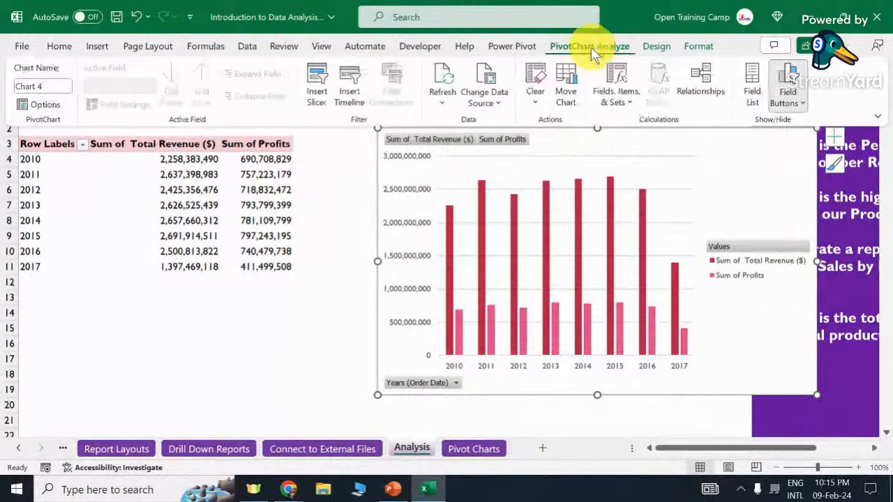
pyautogui.click(315, 80)
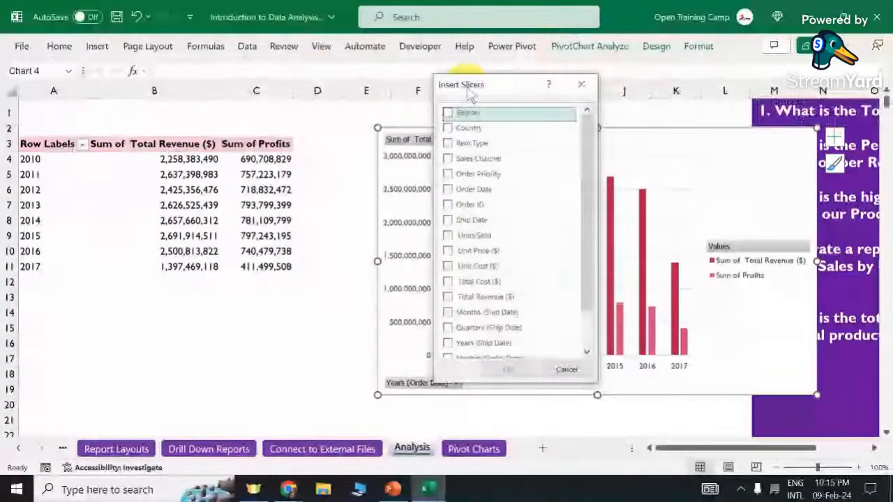
pyautogui.moveTo(483, 85); pyautogui.dragTo(384, 116)
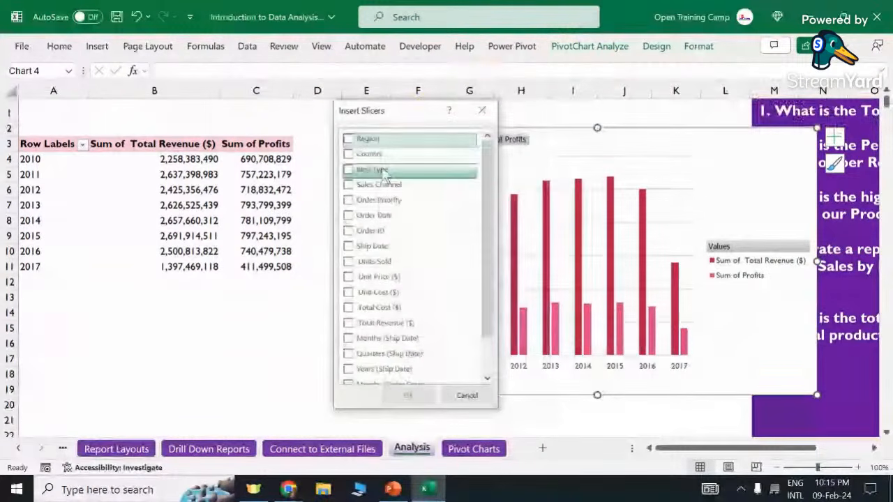
pyautogui.click(358, 142)
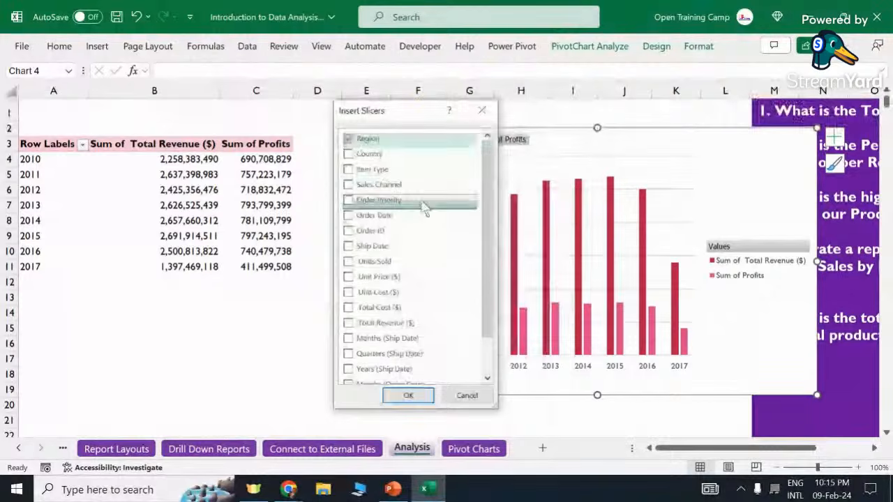
pyautogui.click(407, 401)
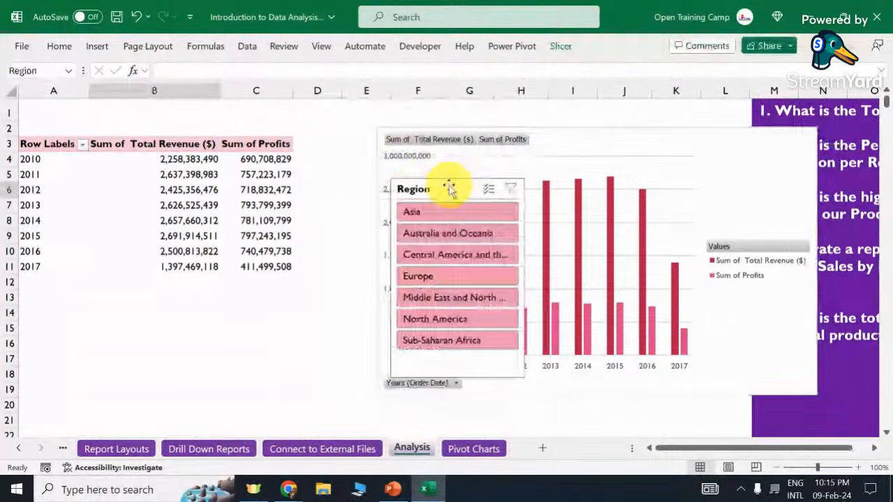
pyautogui.moveTo(450, 188); pyautogui.dragTo(122, 271)
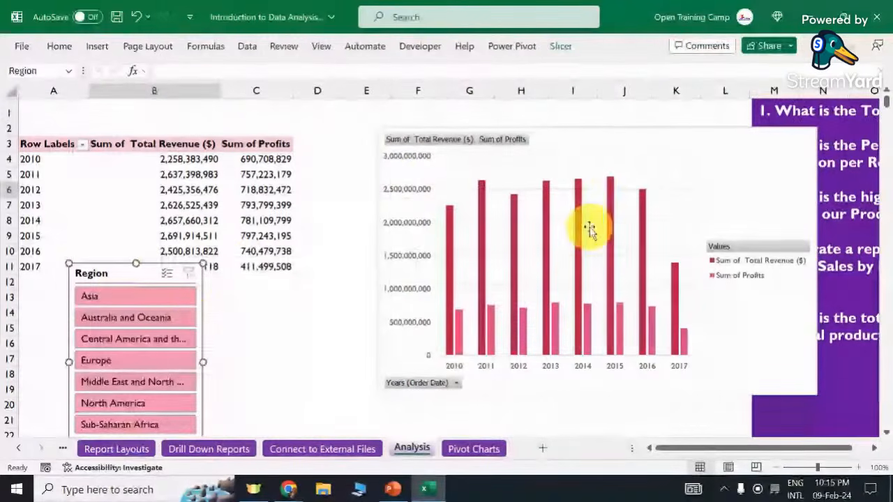
# Filter the pivot table and chart by individual regions in turn, from Asia through Europe and North America, ending on Sub-Saharan Africa.
pyautogui.click(118, 302)
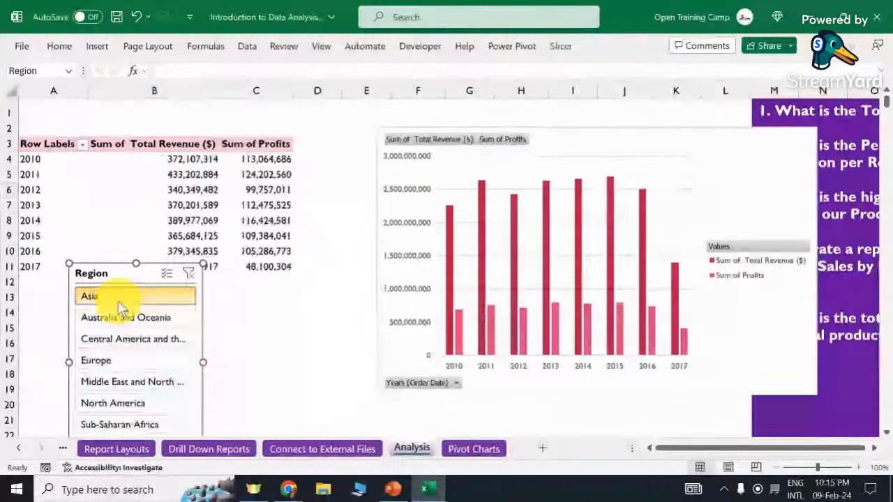
pyautogui.click(118, 364)
pyautogui.click(135, 340)
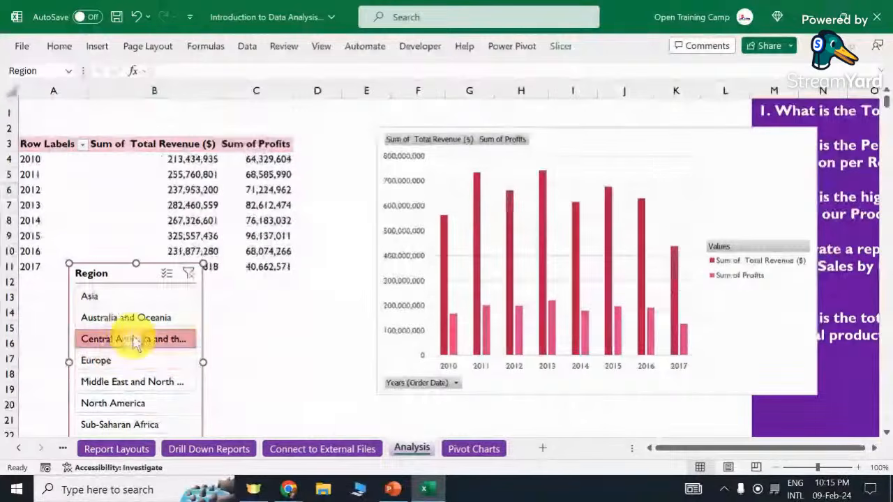
pyautogui.click(134, 317)
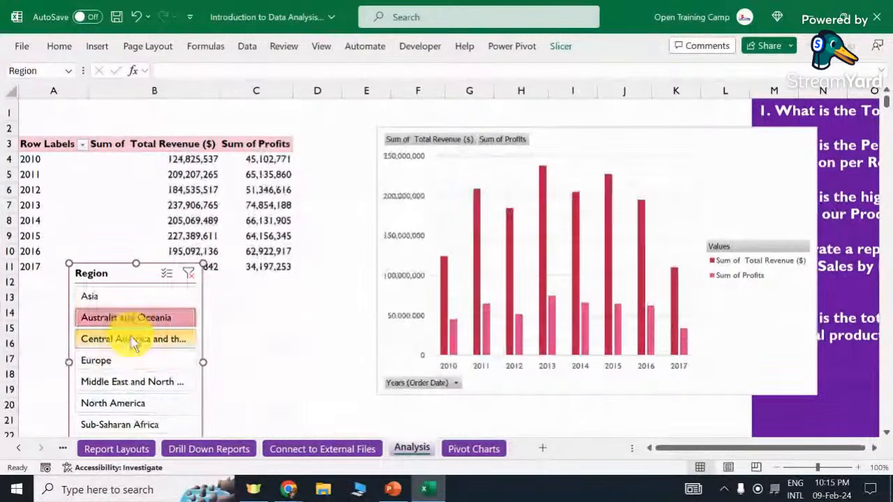
pyautogui.click(105, 384)
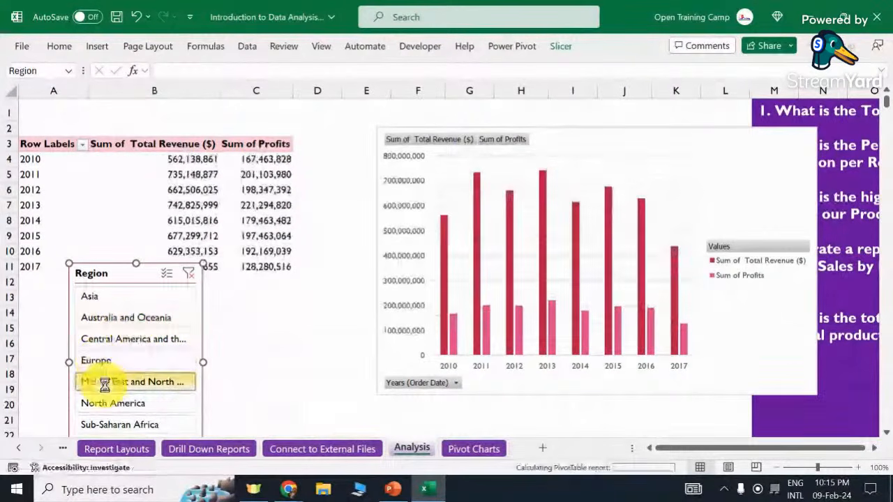
pyautogui.click(109, 405)
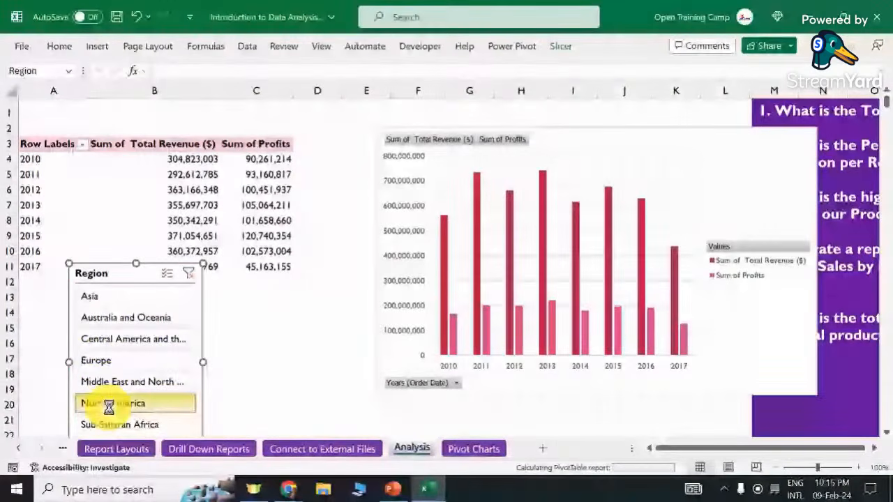
pyautogui.click(120, 368)
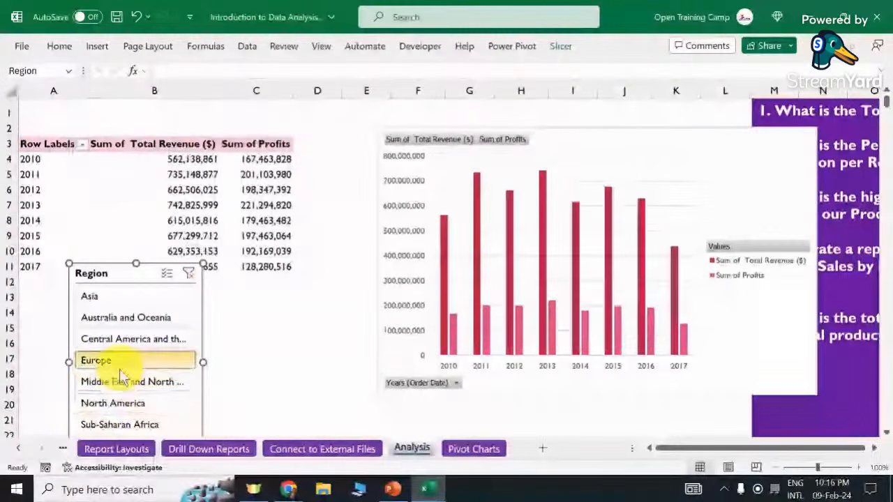
pyautogui.click(113, 403)
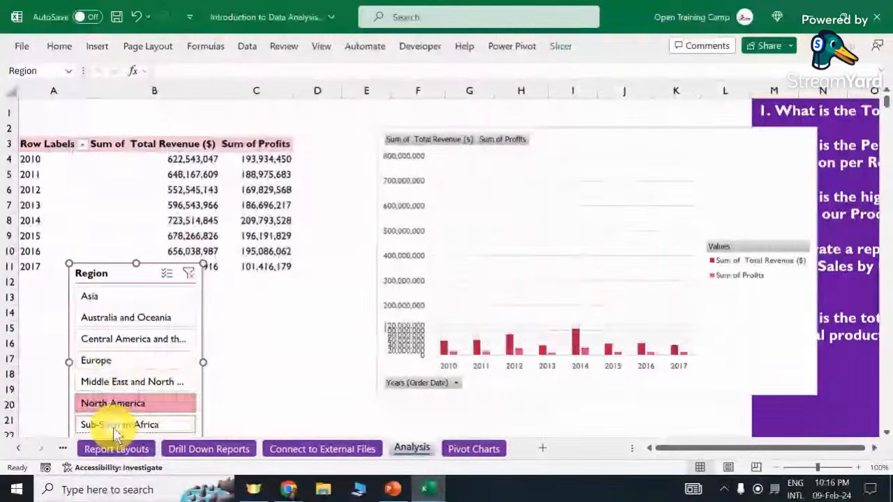
pyautogui.click(115, 425)
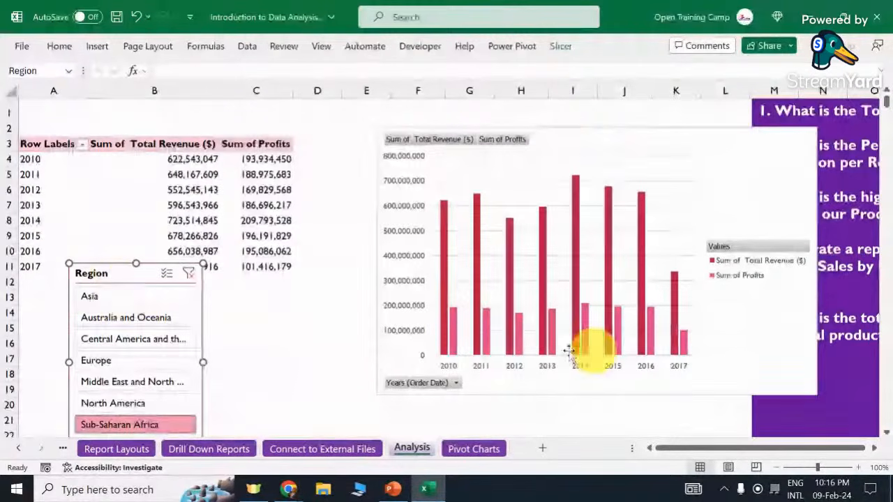
# Clear the Region slicer's filter and move the slicer over the lower part of the pivot table's year labels.
pyautogui.moveTo(125, 274); pyautogui.dragTo(113, 225)
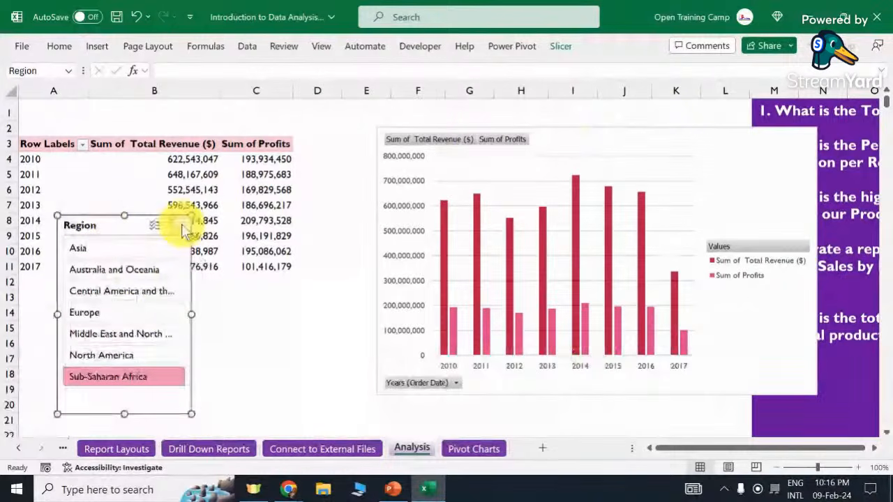
pyautogui.click(181, 227)
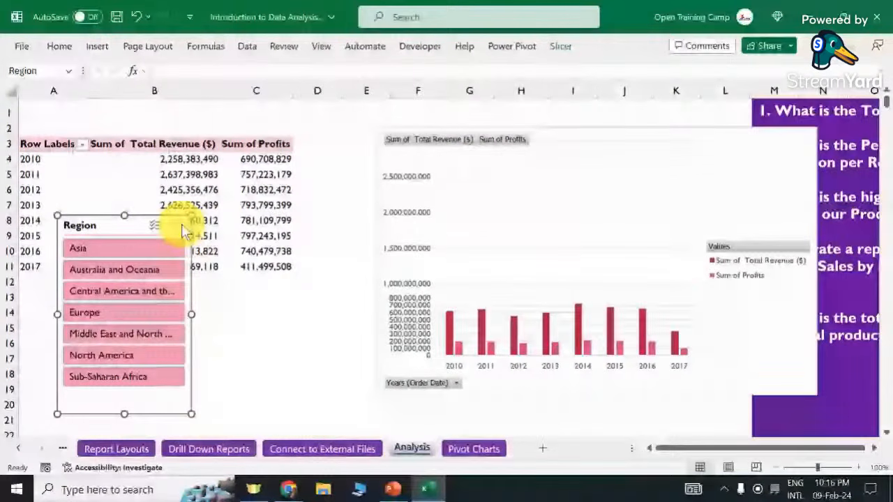
pyautogui.moveTo(104, 227); pyautogui.dragTo(73, 262)
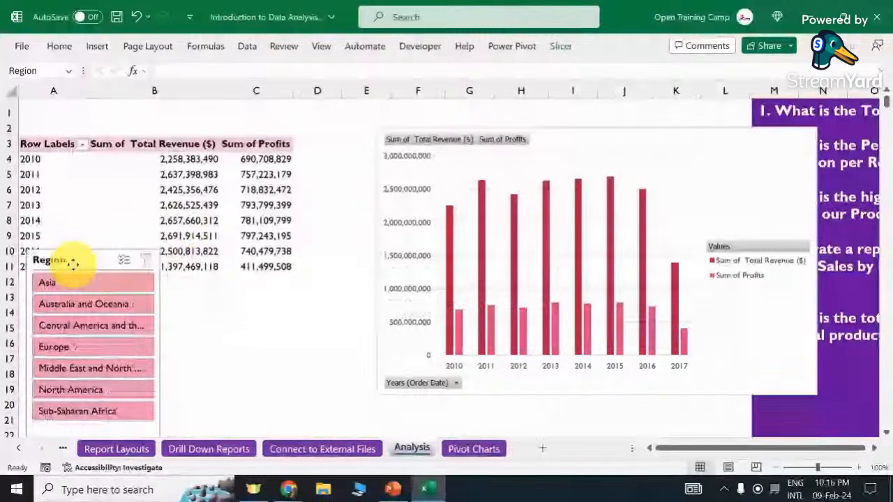
pyautogui.click(73, 261)
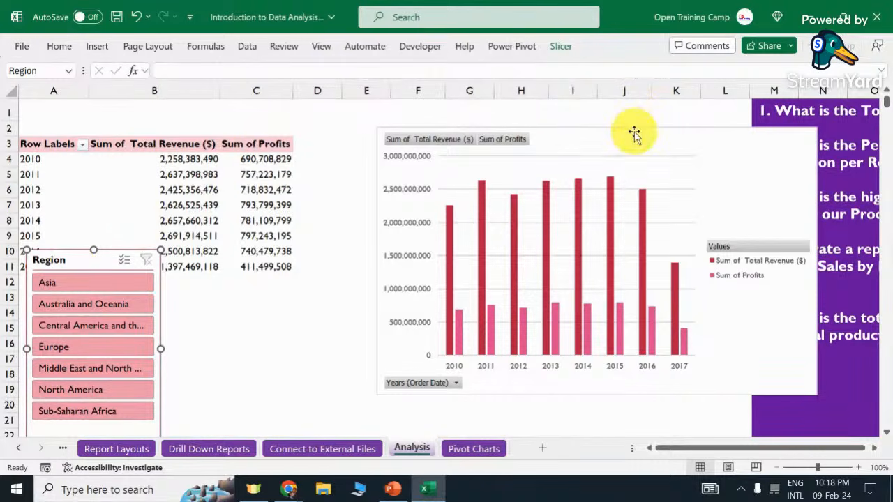
# Delete the pivot chart and the Region slicer from the Analysis sheet.
pyautogui.moveTo(634, 134); pyautogui.dragTo(557, 118)
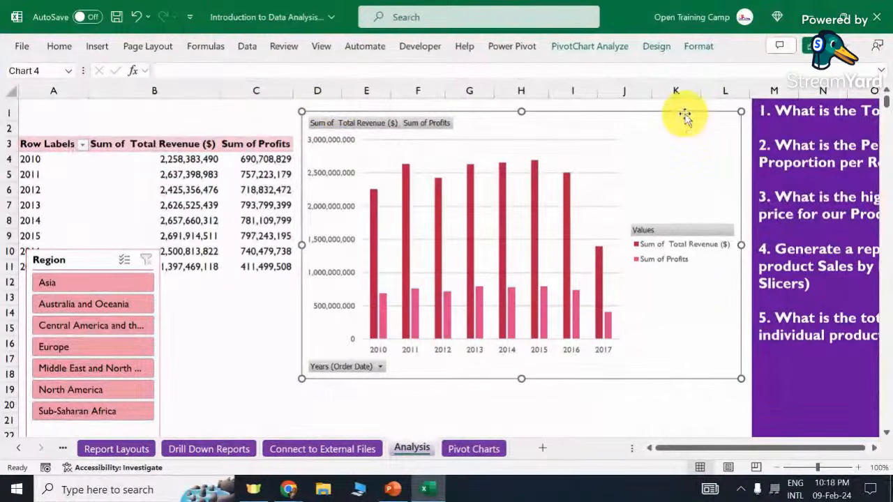
pyautogui.press('Delete')
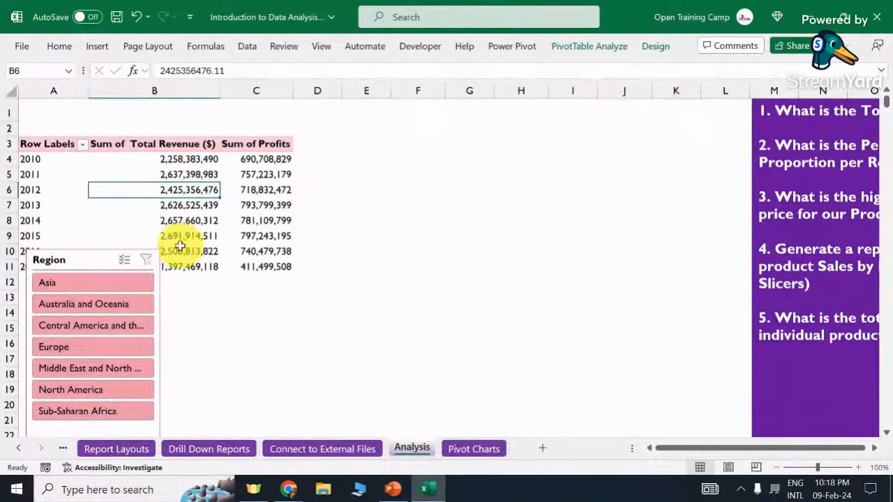
pyautogui.moveTo(90, 261); pyautogui.dragTo(363, 254)
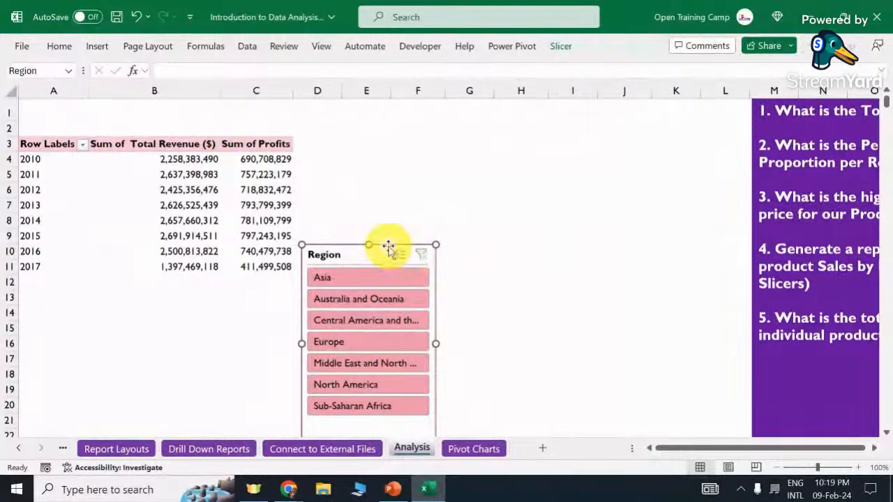
pyautogui.press('Delete')
pyautogui.click(434, 222)
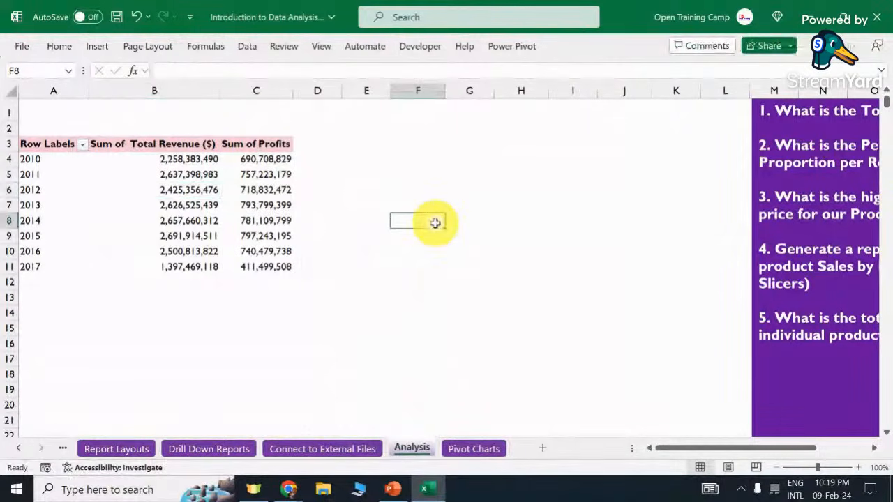
# Undo the deletions, region filters, slicer, pivot chart and yearly layout, back to the pivot table of revenue and profits by product.
pyautogui.hotkey('ctrl', 'z')
pyautogui.hotkey('ctrl', 'z')
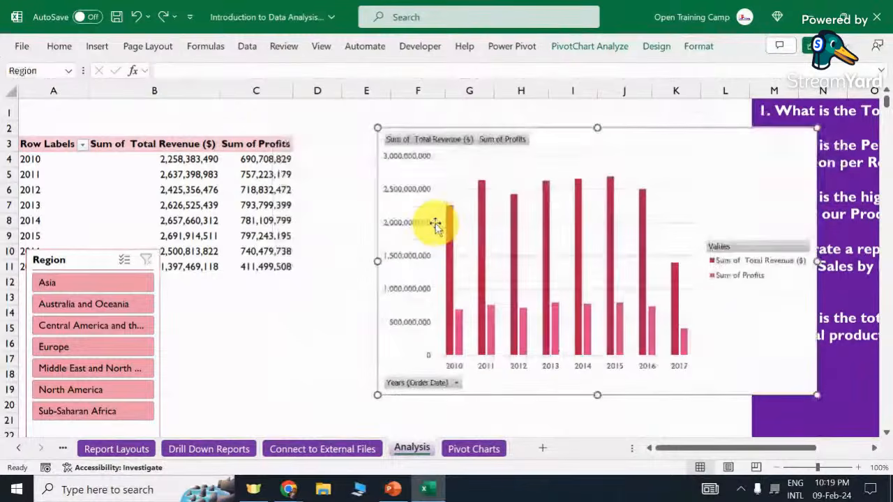
pyautogui.hotkey('ctrl', 'z')
pyautogui.hotkey('ctrl', 'z')
pyautogui.hotkey('ctrl', 'z')
pyautogui.hotkey('ctrl', 'z')
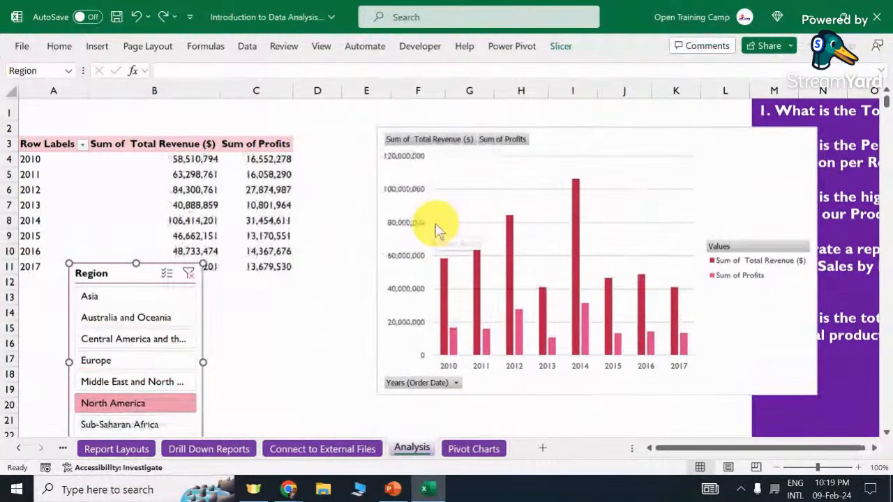
pyautogui.hotkey('ctrl', 'z')
pyautogui.hotkey('ctrl', 'z')
pyautogui.hotkey('ctrl', 'z')
pyautogui.hotkey('ctrl', 'z')
pyautogui.hotkey('ctrl', 'z')
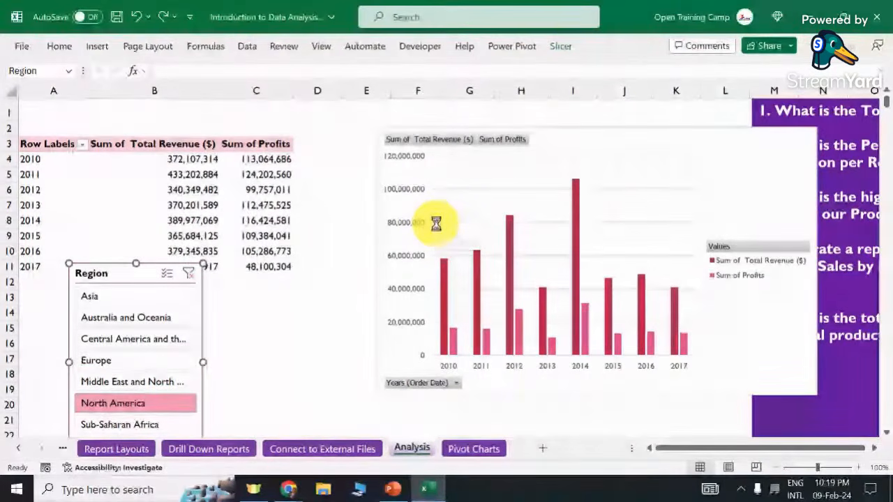
pyautogui.hotkey('ctrl', 'z')
pyautogui.hotkey('ctrl', 'z')
pyautogui.hotkey('ctrl', 'z')
pyautogui.hotkey('ctrl', 'z')
pyautogui.hotkey('ctrl', 'z')
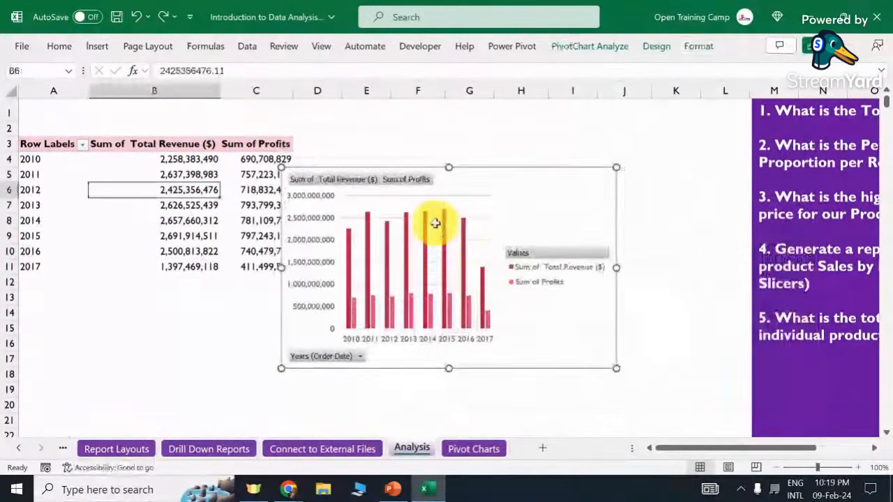
pyautogui.hotkey('ctrl', 'z')
pyautogui.hotkey('ctrl', 'z')
pyautogui.hotkey('ctrl', 'z')
pyautogui.hotkey('ctrl', 'z')
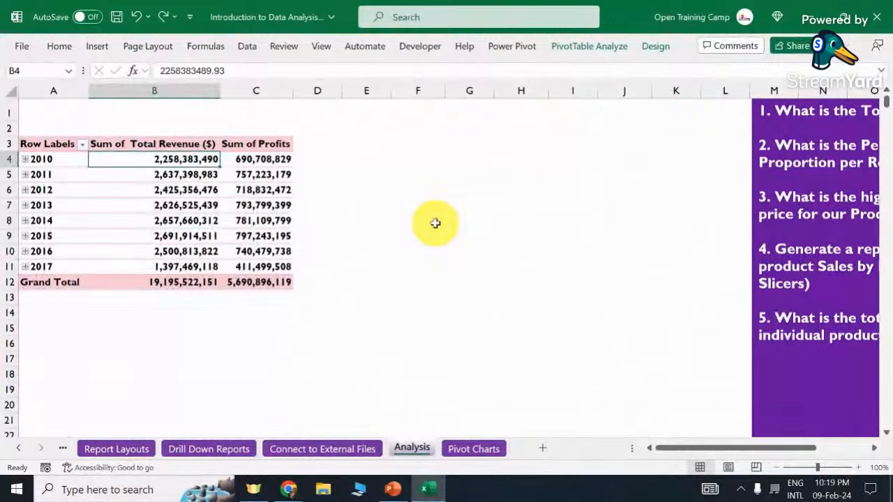
pyautogui.hotkey('ctrl', 'z')
pyautogui.hotkey('ctrl', 'z')
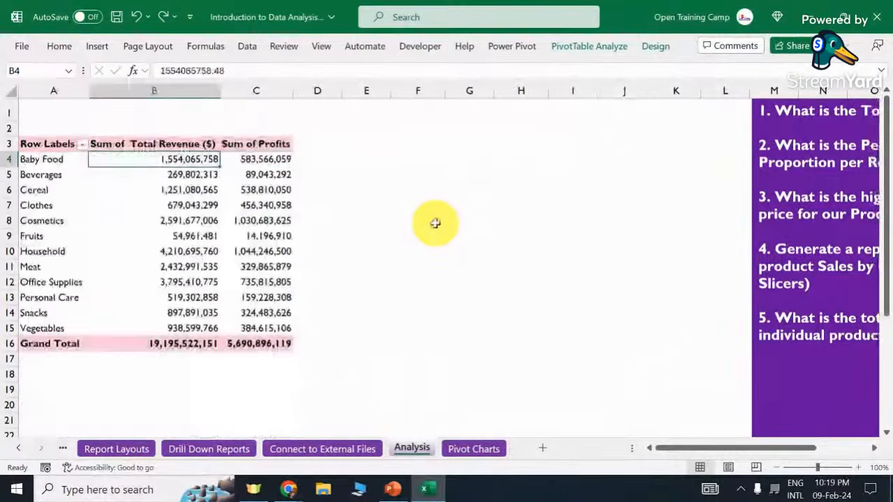
# Insert an Order Date timeline for the pivot table of revenue and profits by product.
pyautogui.click(198, 220)
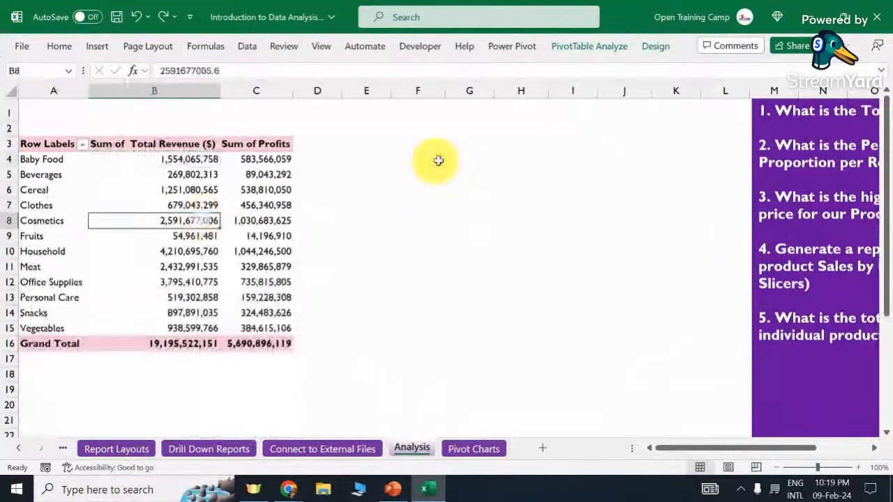
pyautogui.click(199, 190)
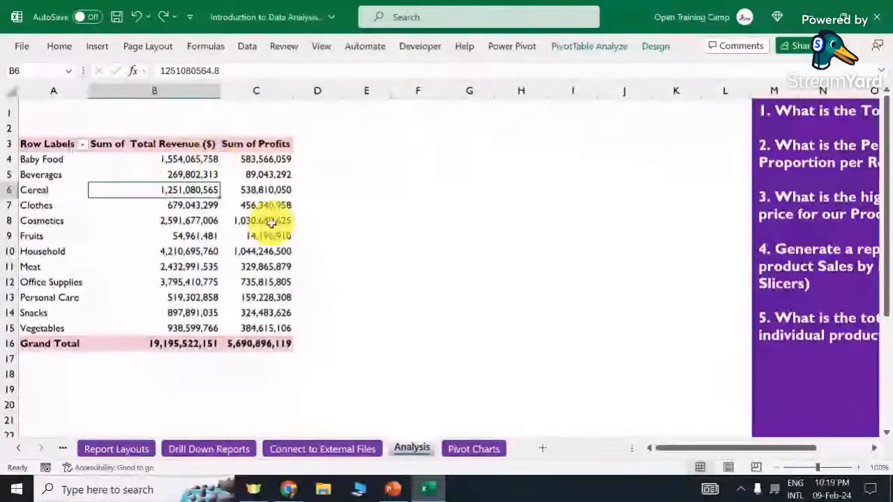
pyautogui.click(609, 51)
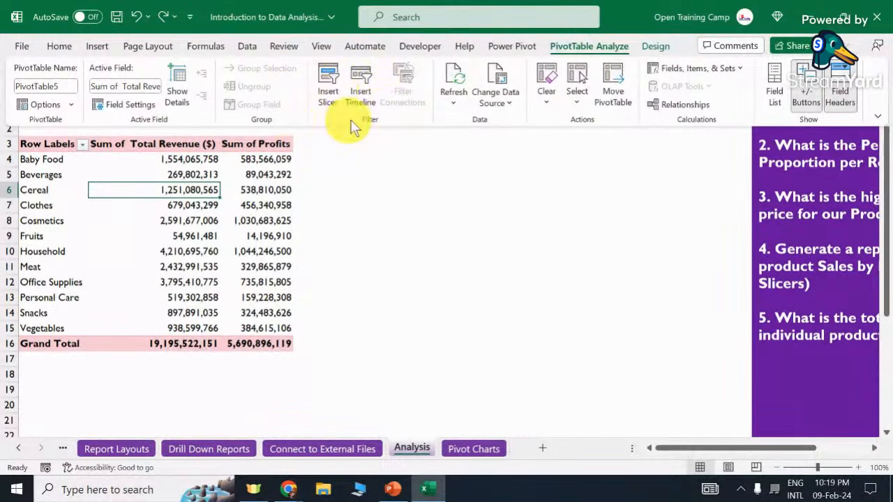
pyautogui.click(361, 82)
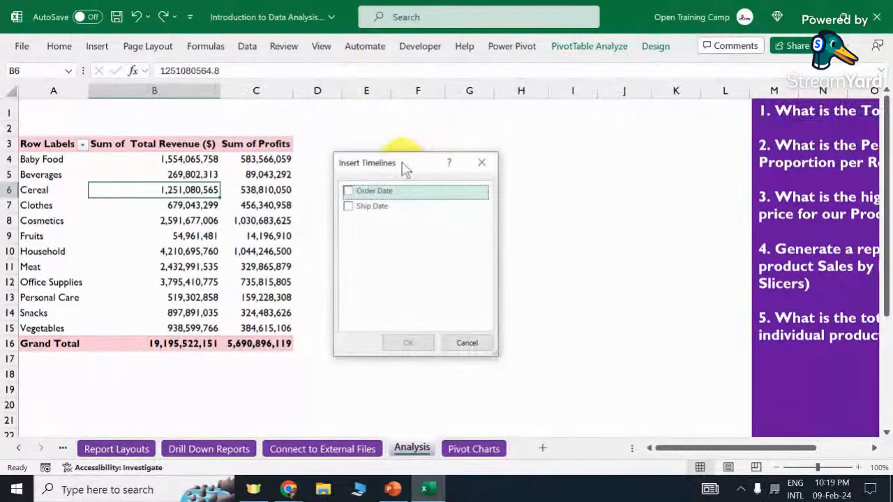
pyautogui.moveTo(405, 169); pyautogui.dragTo(467, 140)
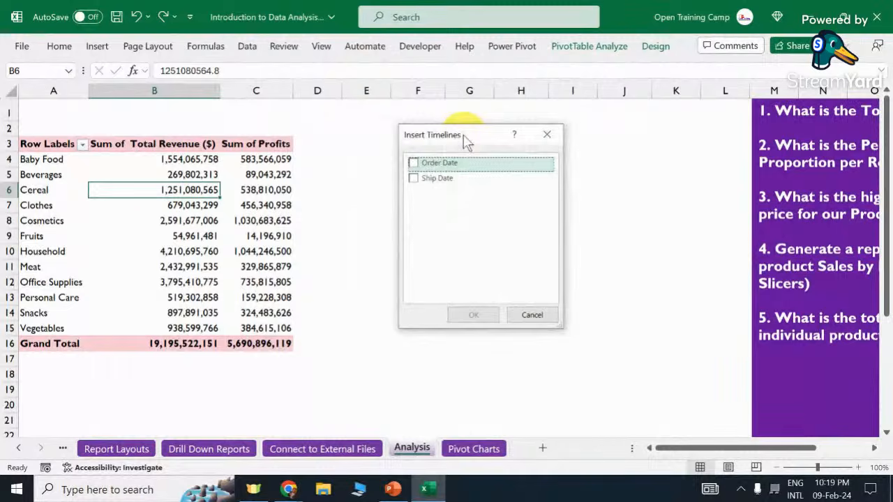
pyautogui.click(415, 182)
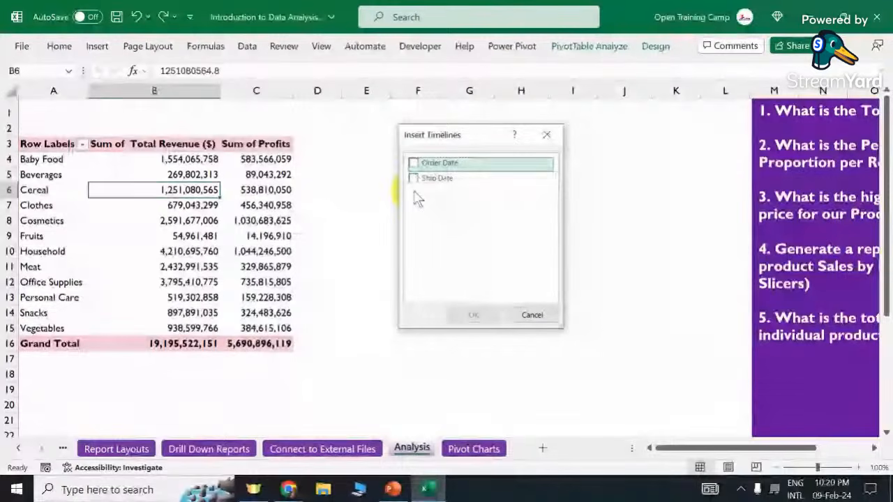
pyautogui.click(412, 164)
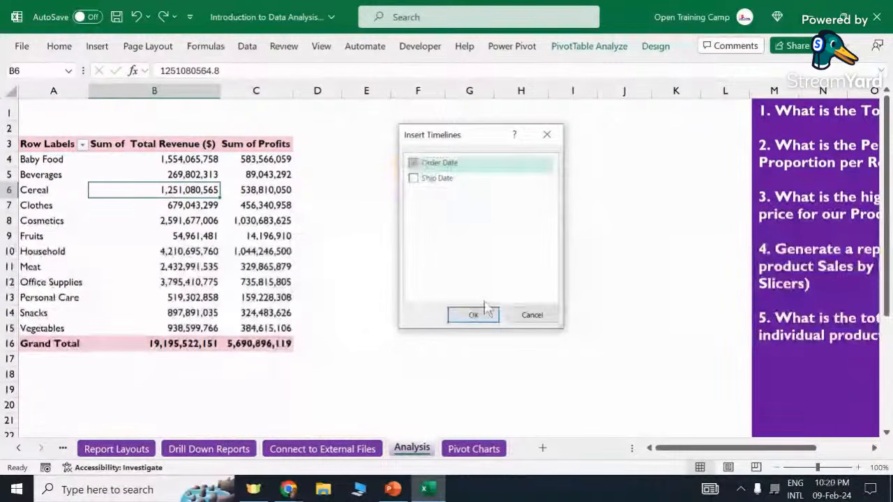
pyautogui.click(474, 315)
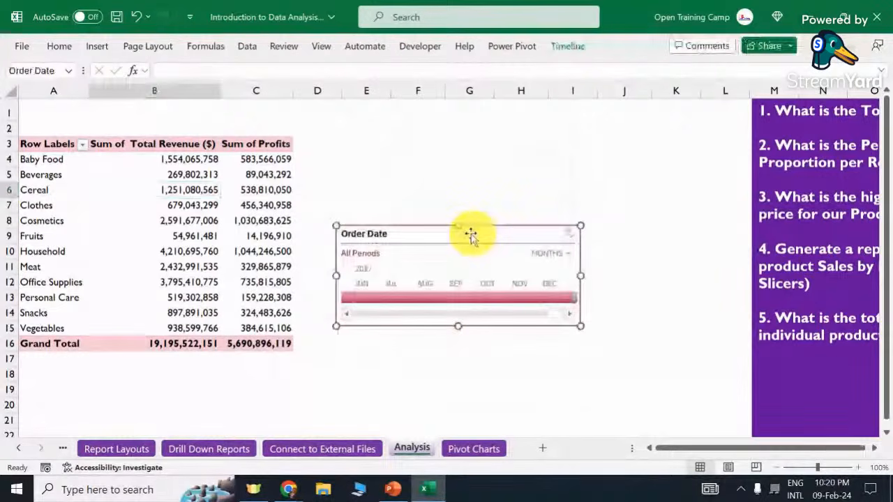
# Place and enlarge the Order Date timeline beside the pivot table and set its time level to Years.
pyautogui.moveTo(421, 228); pyautogui.dragTo(406, 136)
pyautogui.moveTo(558, 232); pyautogui.dragTo(738, 248)
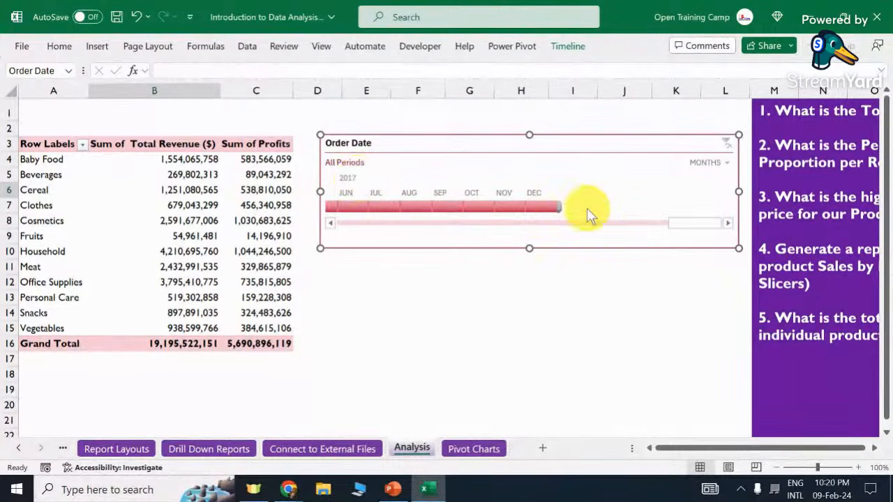
pyautogui.moveTo(694, 223); pyautogui.dragTo(357, 220)
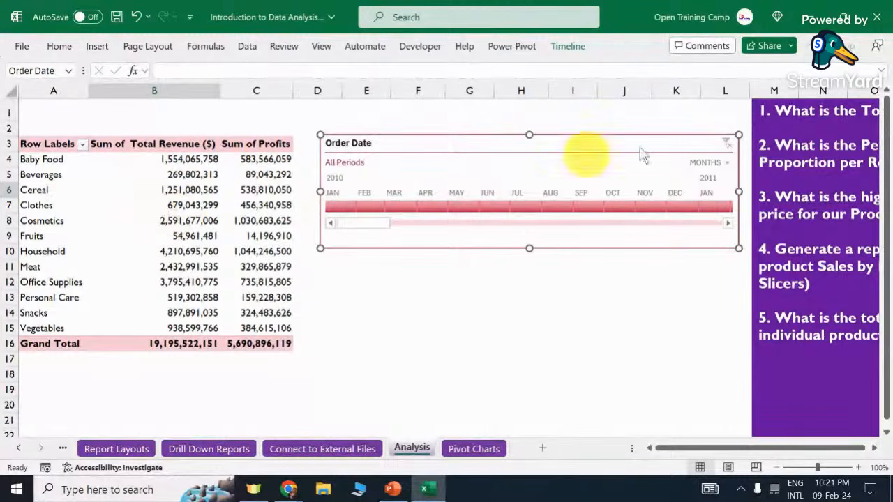
pyautogui.click(717, 162)
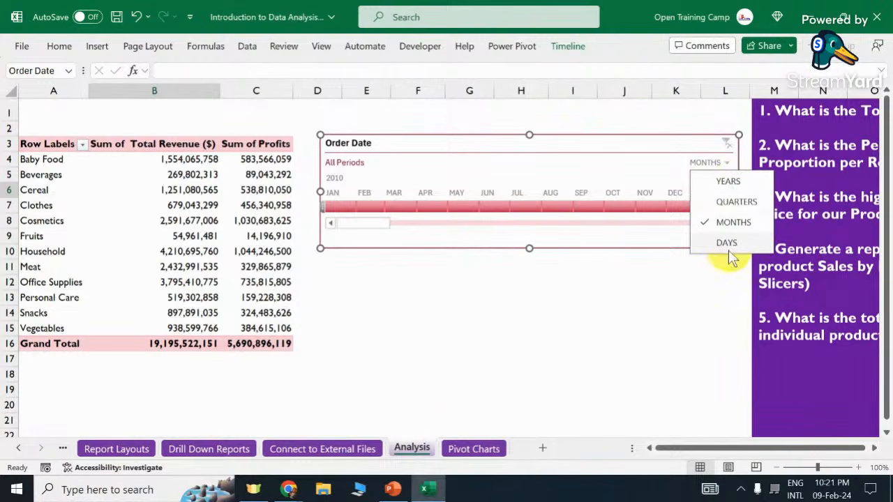
pyautogui.click(726, 182)
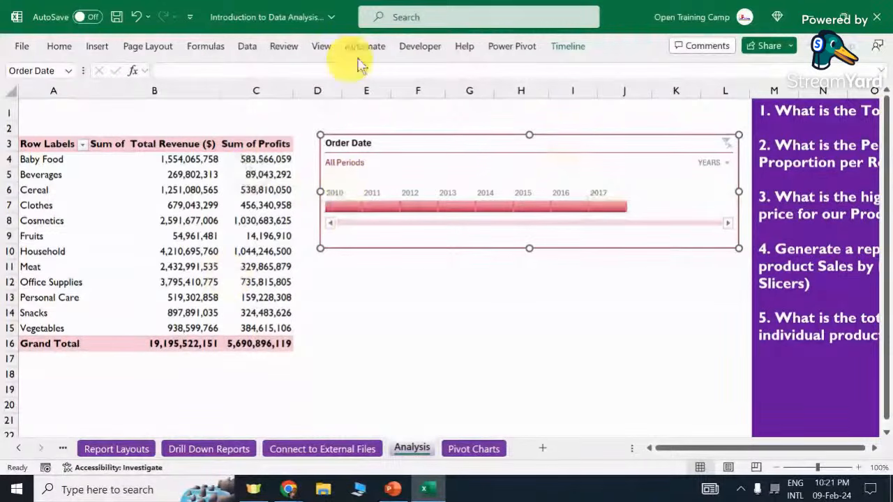
# Filter the pivot table by order years 2014, 2013-2014, 2013-2015 and 2010 in turn, and clear the timeline filter.
pyautogui.click(492, 208)
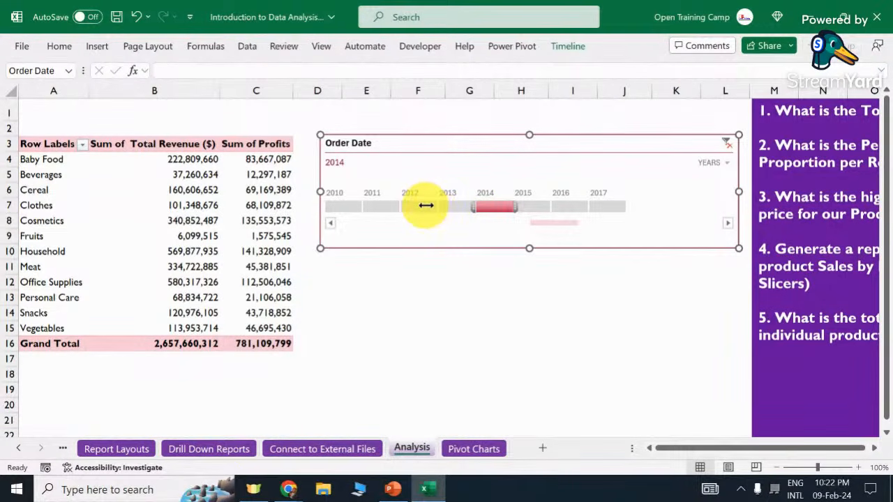
pyautogui.moveTo(438, 208); pyautogui.dragTo(516, 206)
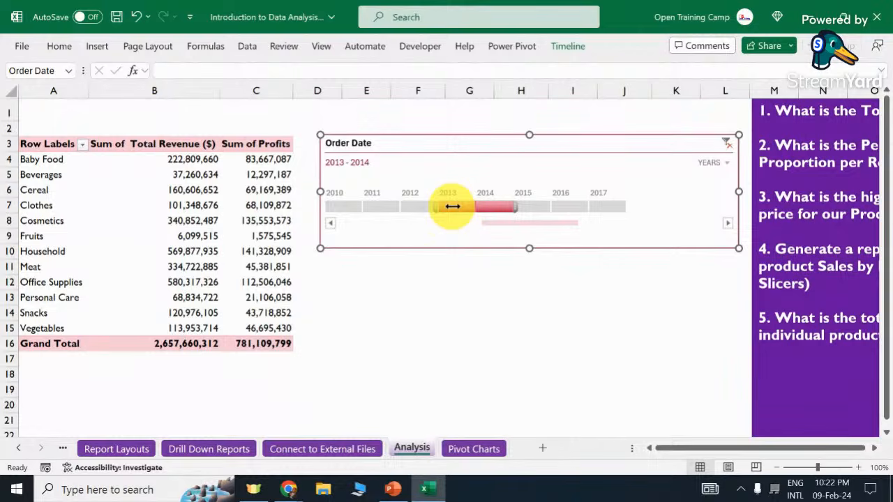
pyautogui.moveTo(452, 207); pyautogui.dragTo(461, 167)
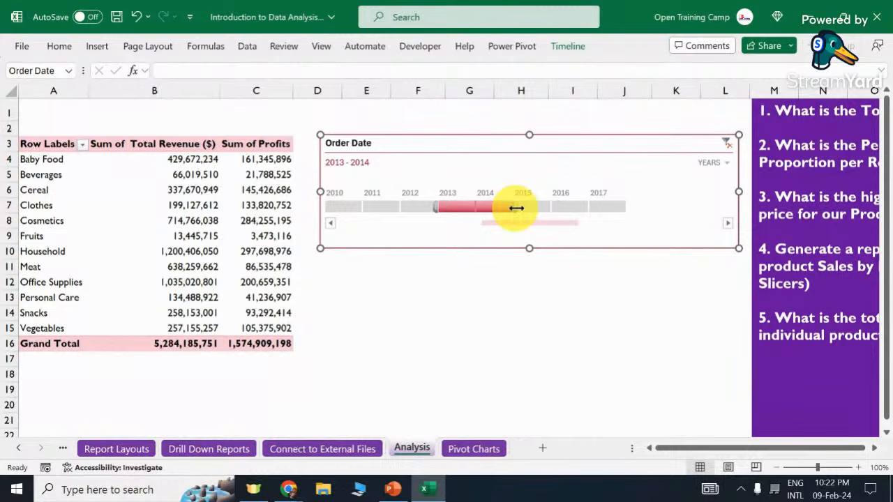
pyautogui.moveTo(516, 208); pyautogui.dragTo(550, 206)
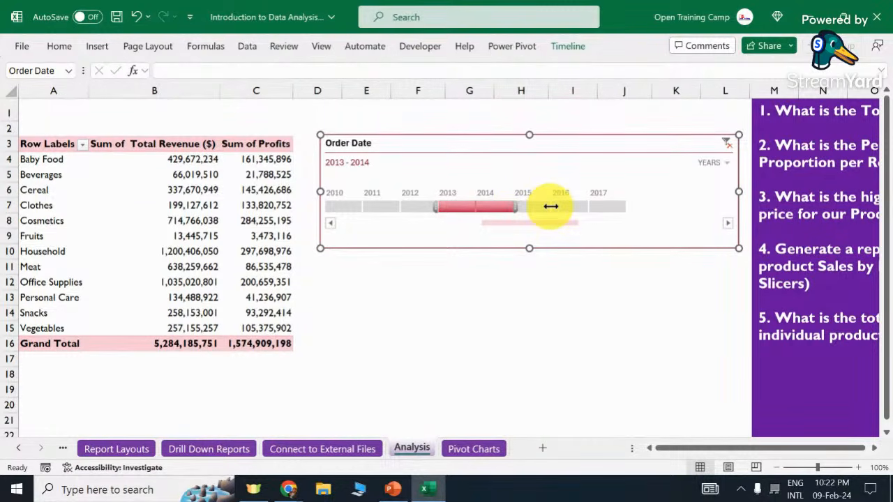
pyautogui.moveTo(551, 206); pyautogui.dragTo(551, 206)
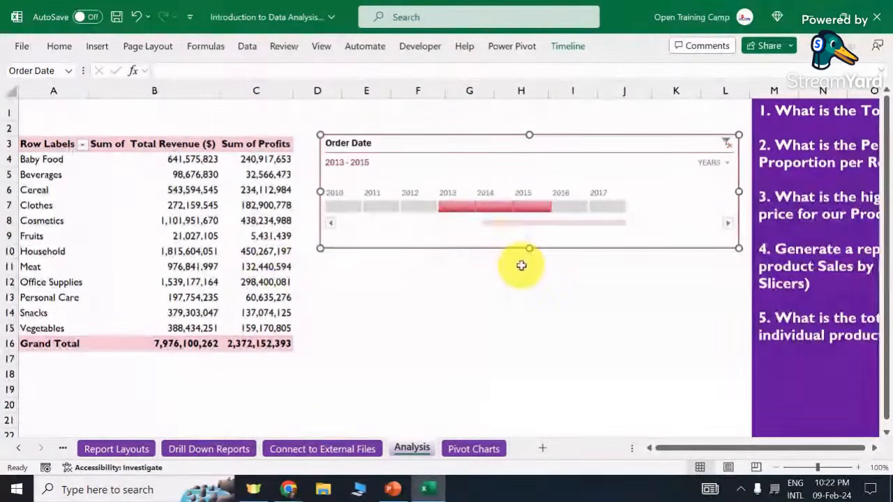
pyautogui.click(351, 209)
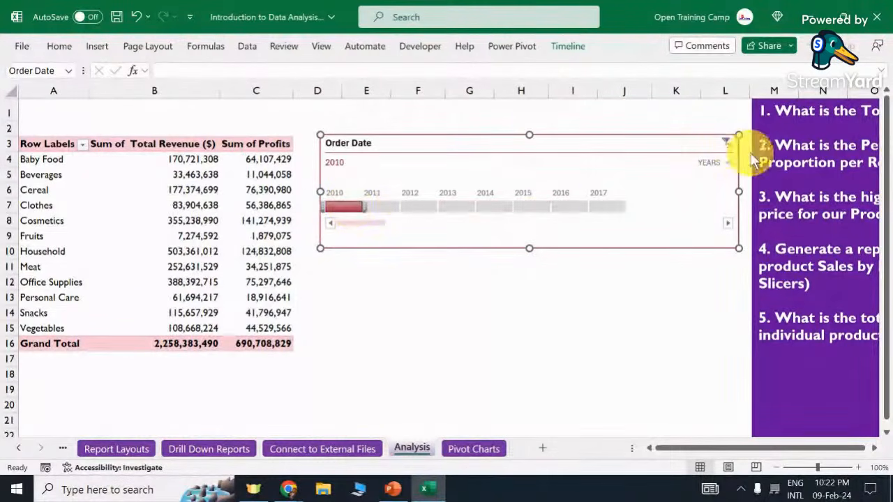
pyautogui.click(730, 145)
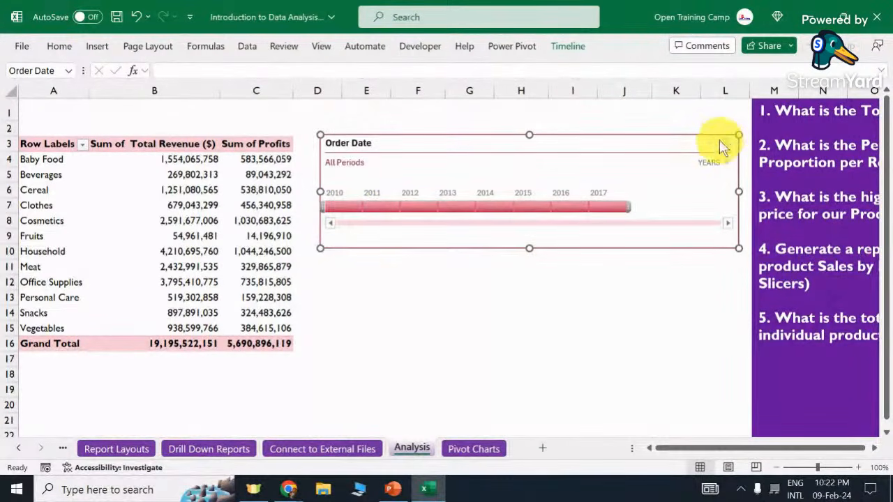
# Delete the Order Date timeline from the Analysis sheet.
pyautogui.press('Delete')
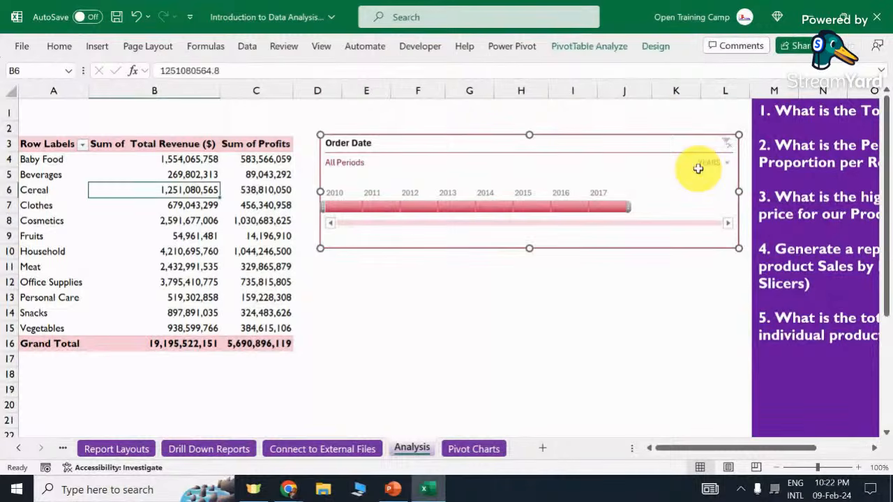
pyautogui.click(573, 236)
pyautogui.click(21, 449)
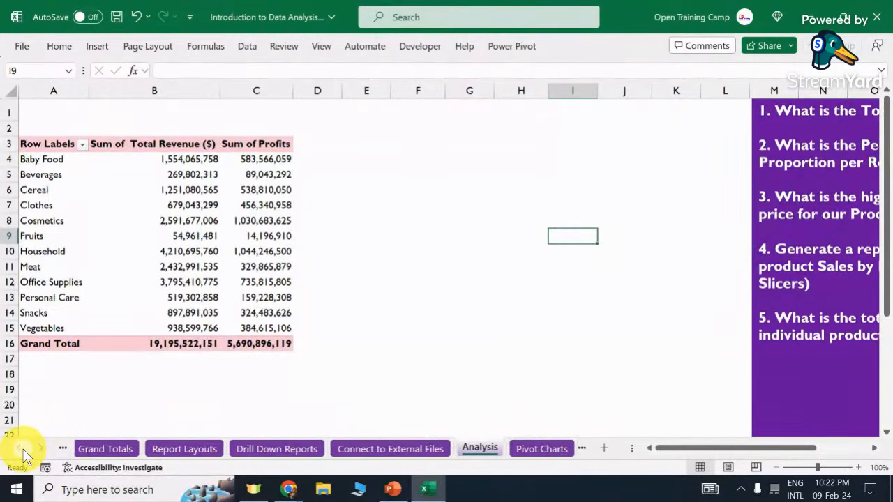
# Go back through the workbook's earlier sheets and open the Tables sheet.
pyautogui.click(21, 450)
pyautogui.click(21, 450)
pyautogui.click(21, 450)
pyautogui.click(21, 450)
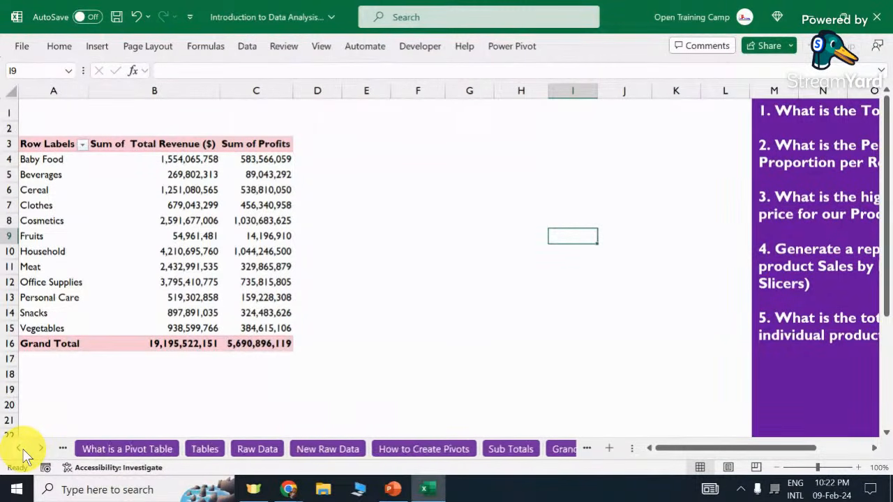
pyautogui.click(21, 450)
pyautogui.click(21, 450)
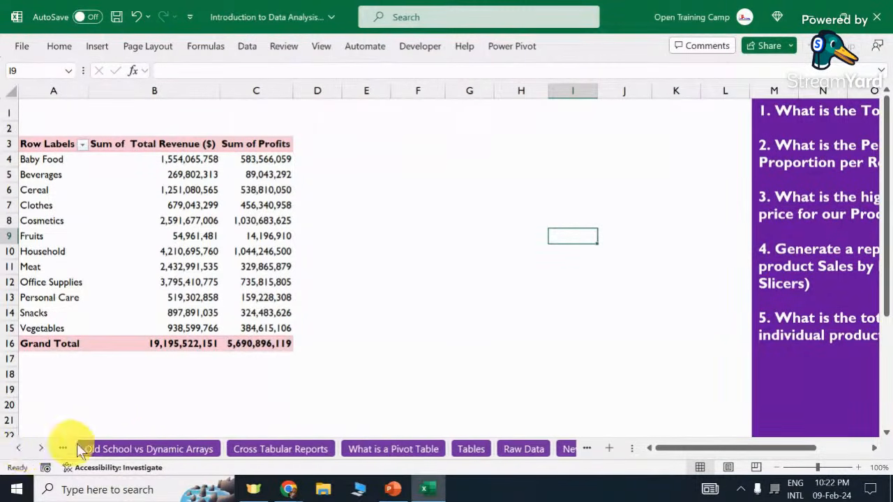
pyautogui.click(411, 463)
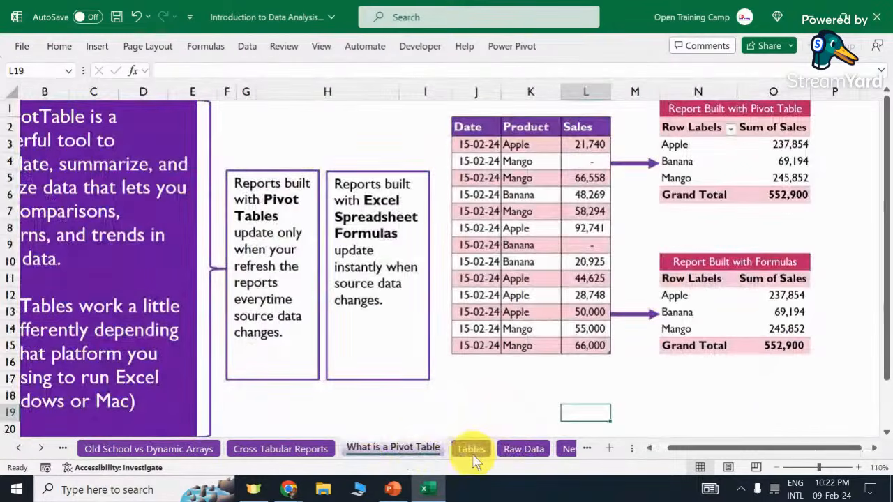
pyautogui.click(472, 452)
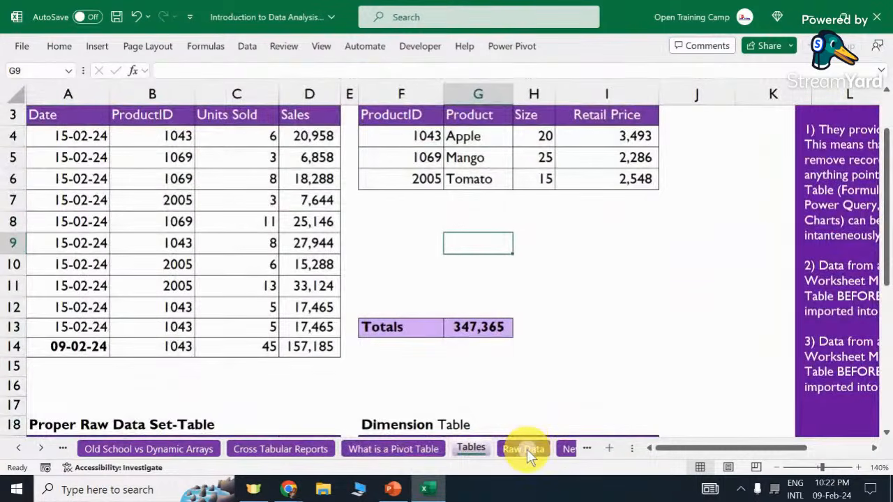
pyautogui.click(527, 447)
pyautogui.click(570, 449)
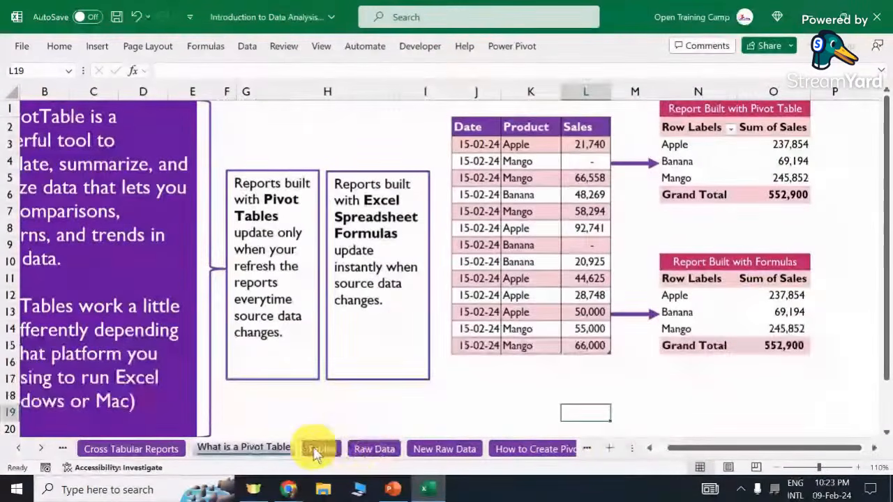
pyautogui.click(319, 450)
# Examine the normal-range data set, the table version of it and the dimension table on the Tables sheet.
pyautogui.scroll(1, 442, 304)
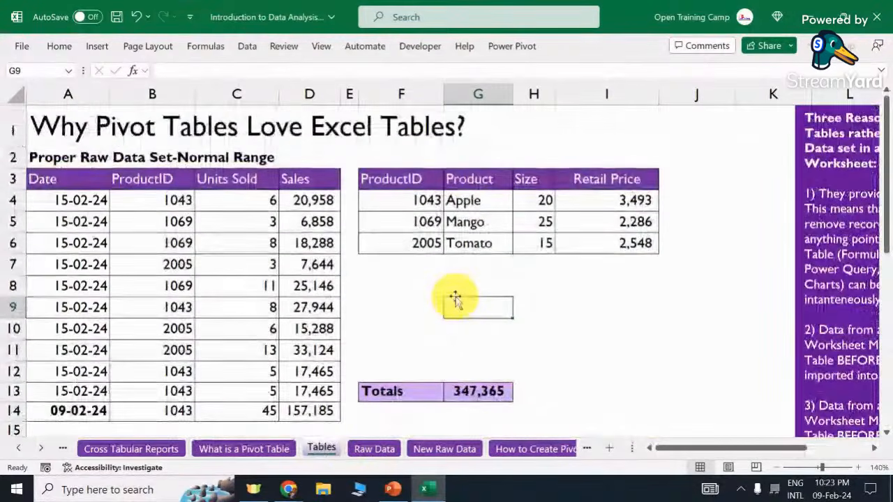
pyautogui.scroll(-6, 454, 295)
pyautogui.scroll(4, 454, 298)
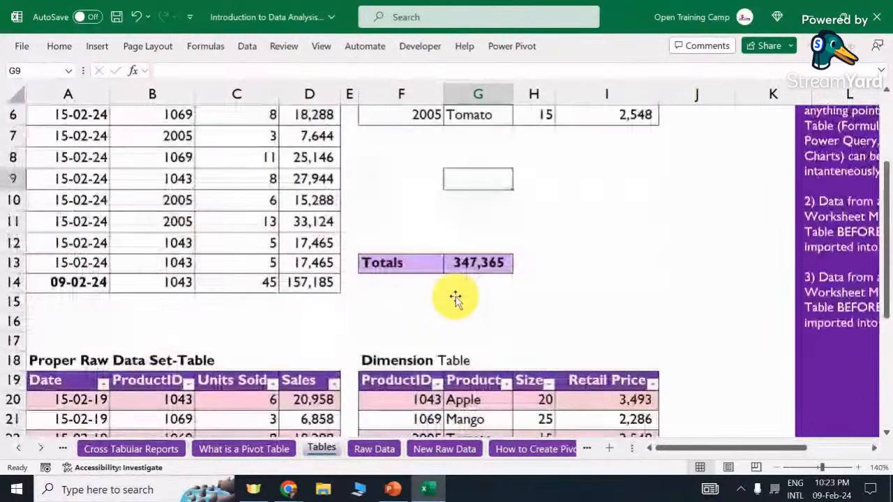
pyautogui.scroll(-5, 455, 298)
pyautogui.scroll(3, 455, 298)
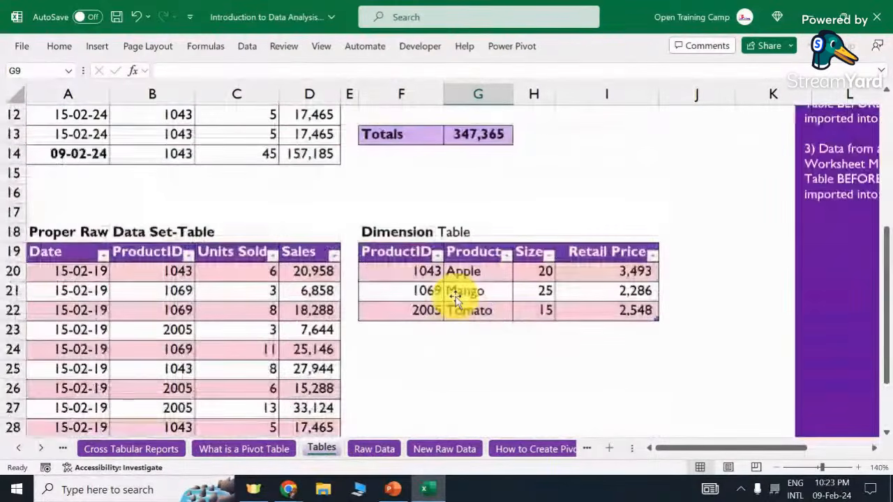
pyautogui.scroll(-4, 455, 298)
pyautogui.scroll(1, 455, 299)
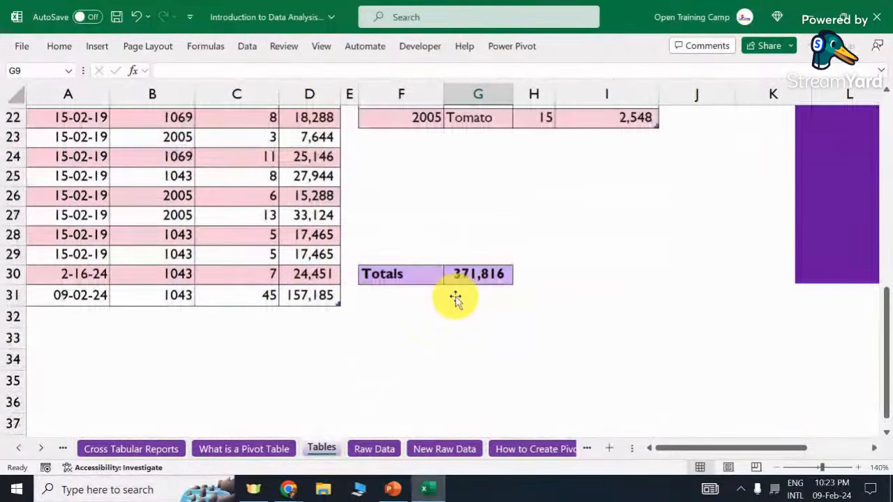
pyautogui.scroll(3, 455, 298)
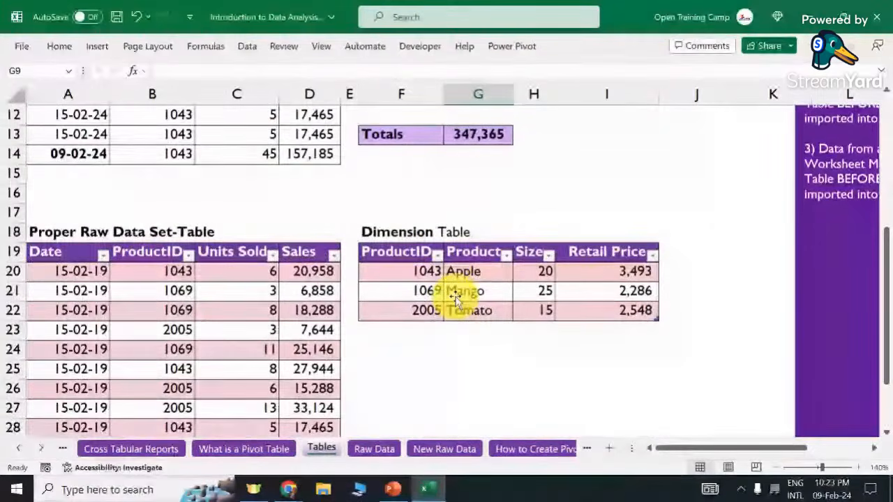
pyautogui.scroll(4, 455, 299)
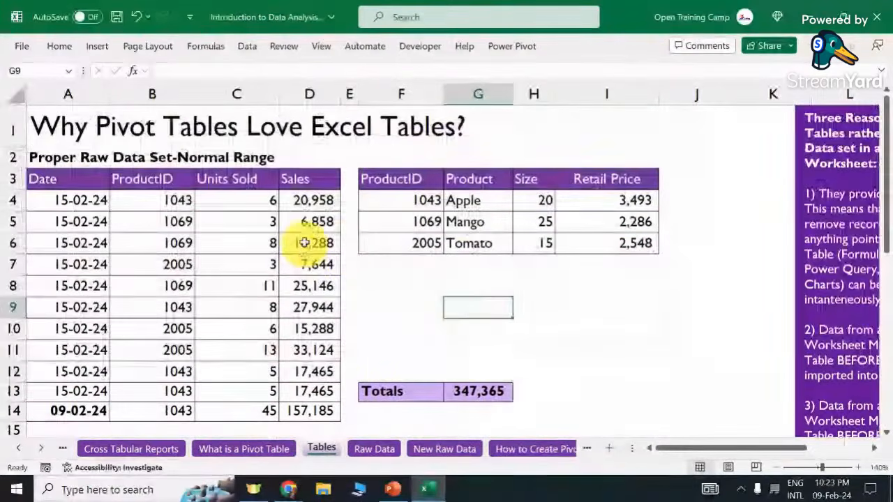
# Clear the Sales formulas in D4:D14 of the normal-range data set.
pyautogui.click(311, 201)
pyautogui.moveTo(312, 201); pyautogui.dragTo(299, 330)
pyautogui.moveTo(301, 391); pyautogui.dragTo(301, 408)
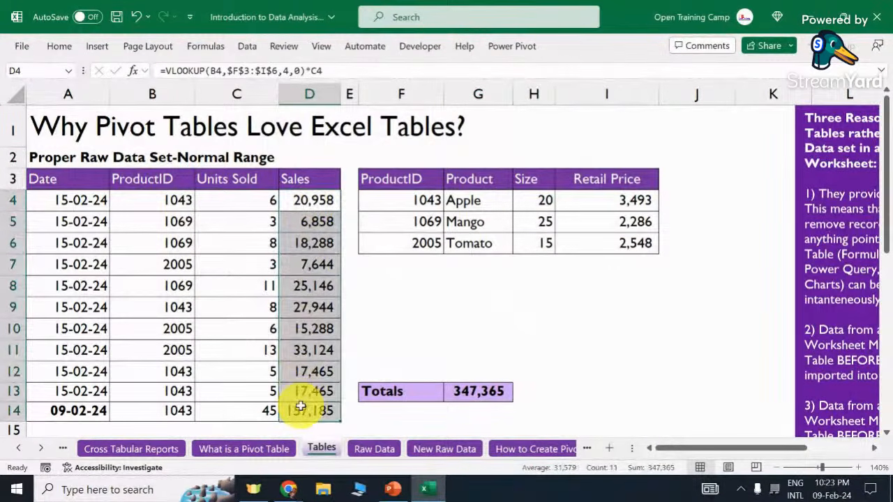
pyautogui.press('Delete')
pyautogui.click(516, 331)
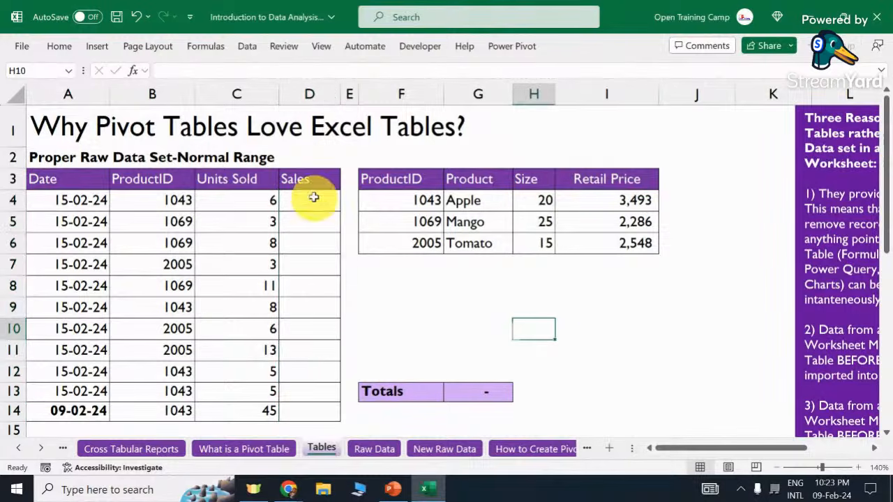
# Compare the sales records in A3:D14 with the product details in F3:I6.
pyautogui.scroll(-5, 314, 278)
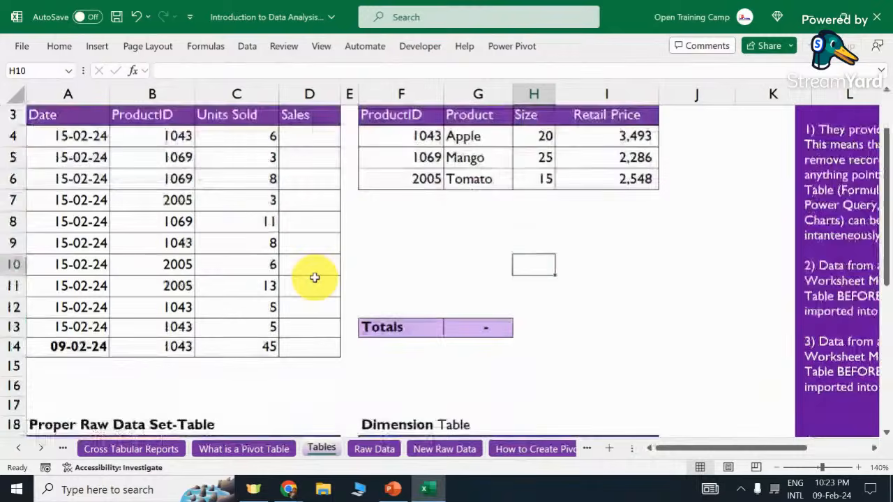
pyautogui.scroll(5, 456, 278)
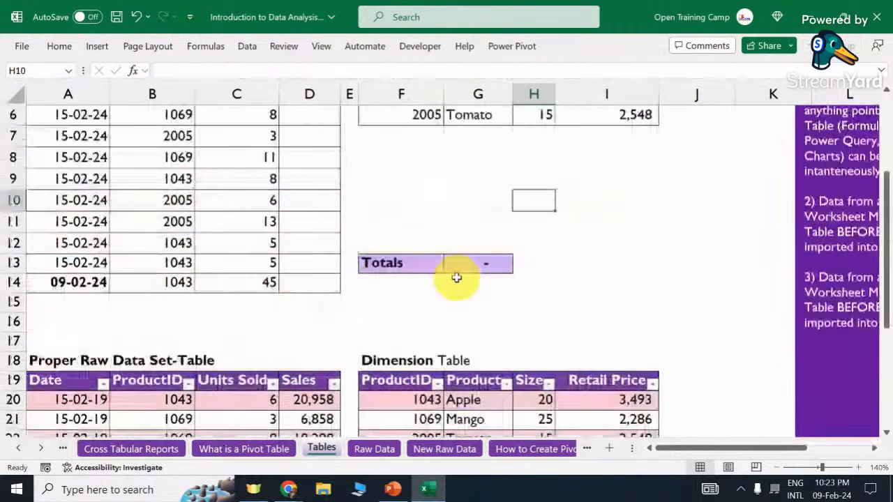
pyautogui.moveTo(36, 156); pyautogui.dragTo(306, 411)
pyautogui.moveTo(387, 187); pyautogui.dragTo(621, 235)
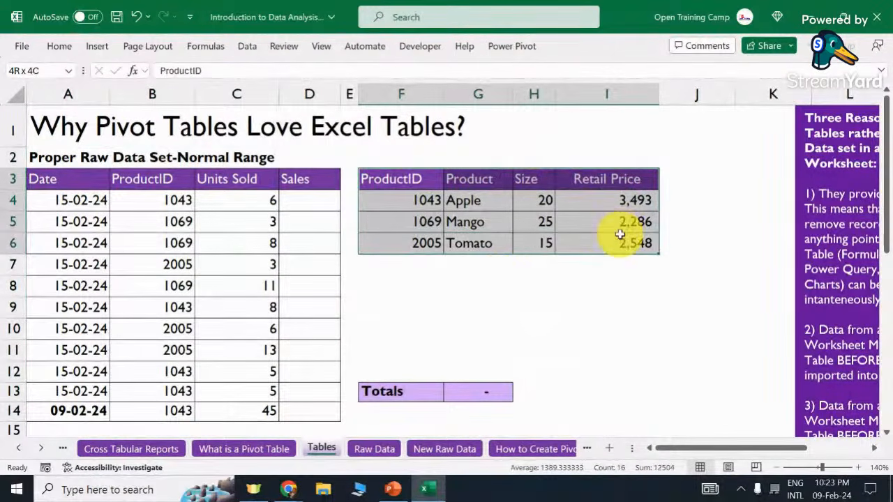
pyautogui.click(502, 279)
pyautogui.click(375, 179)
pyautogui.moveTo(375, 178); pyautogui.dragTo(627, 244)
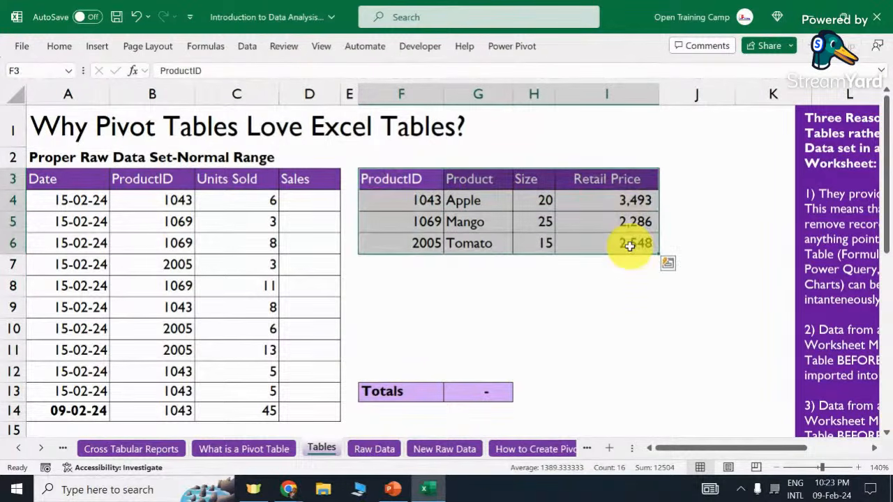
pyautogui.click(603, 301)
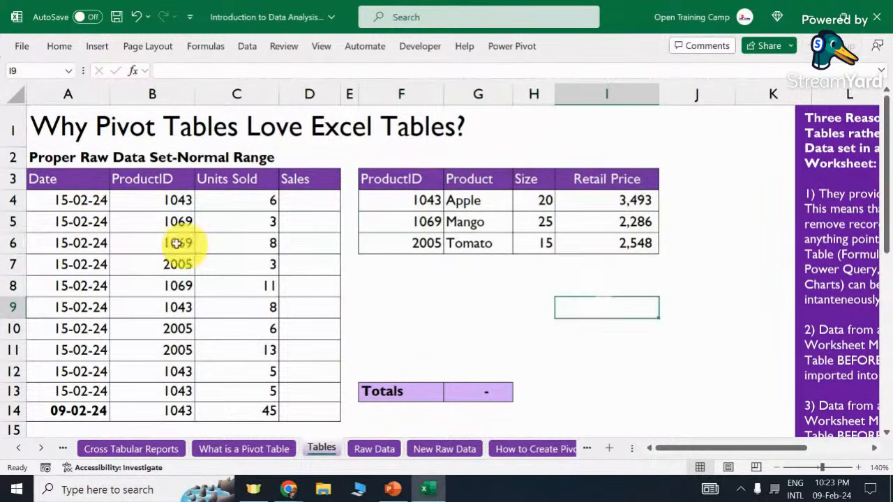
pyautogui.click(41, 177)
pyautogui.moveTo(103, 183); pyautogui.dragTo(313, 353)
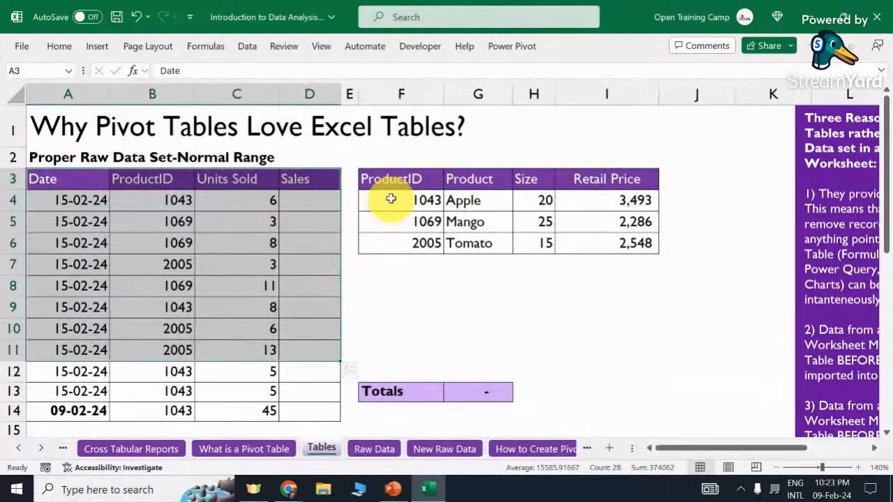
pyautogui.moveTo(385, 183); pyautogui.dragTo(604, 242)
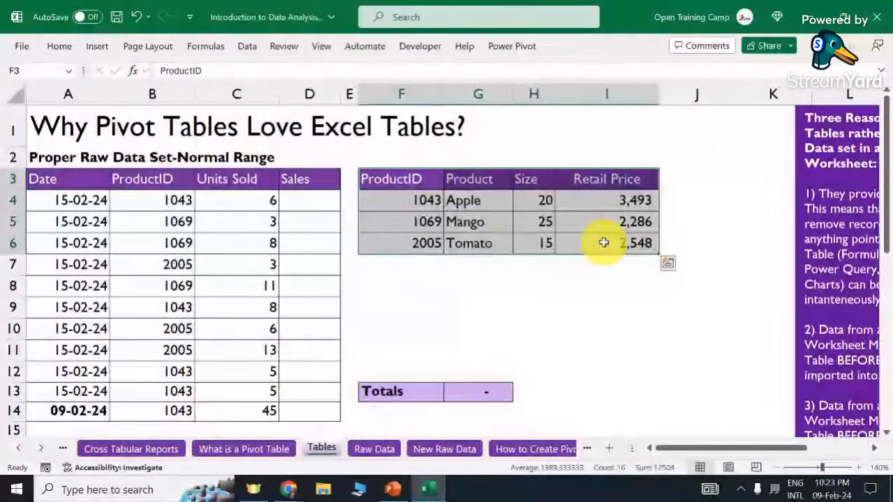
pyautogui.click(466, 297)
pyautogui.moveTo(88, 179); pyautogui.dragTo(295, 420)
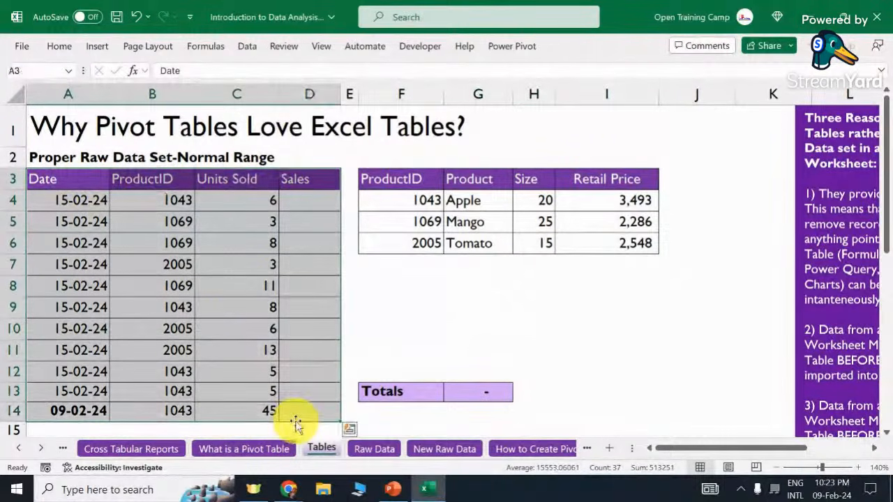
pyautogui.click(231, 271)
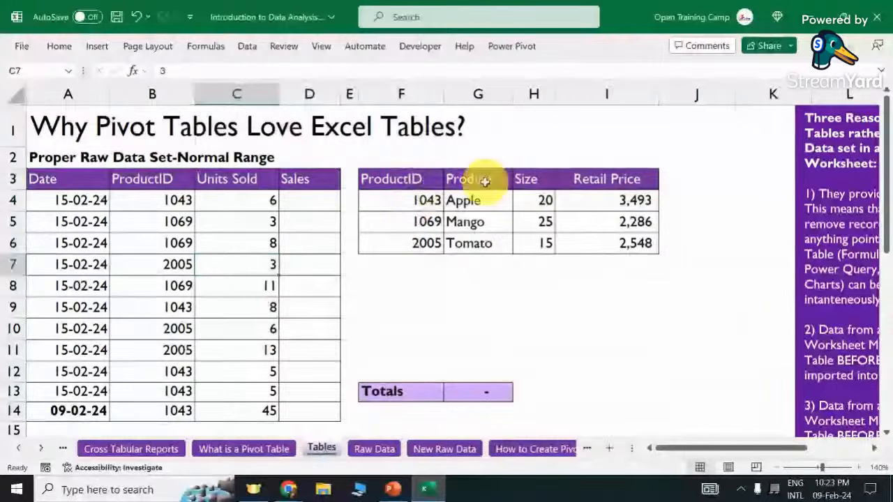
pyautogui.moveTo(80, 177); pyautogui.dragTo(290, 415)
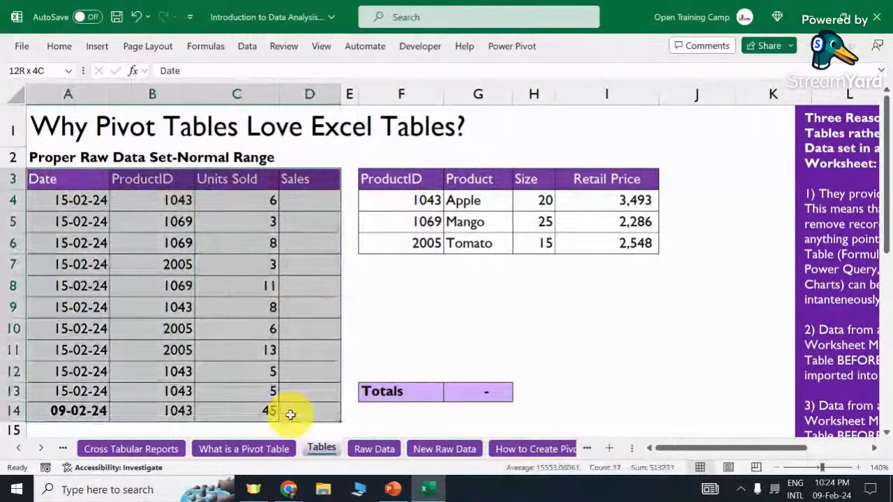
pyautogui.moveTo(290, 415); pyautogui.dragTo(290, 414)
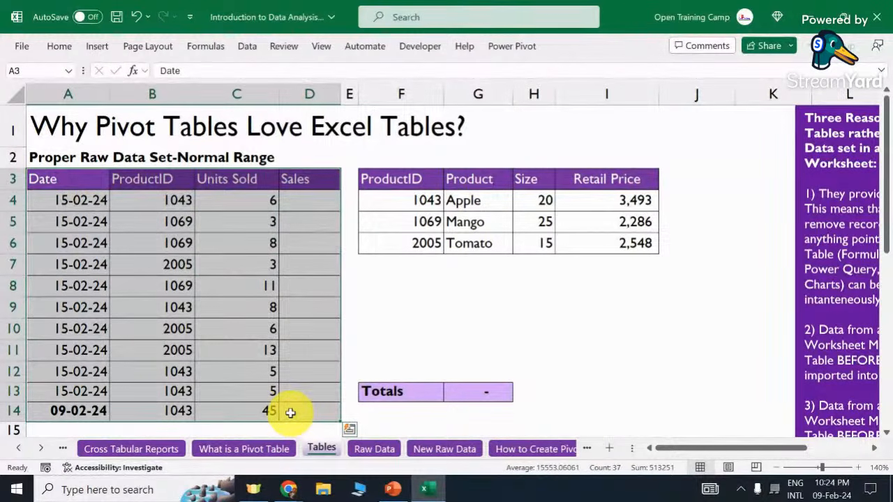
pyautogui.click(449, 283)
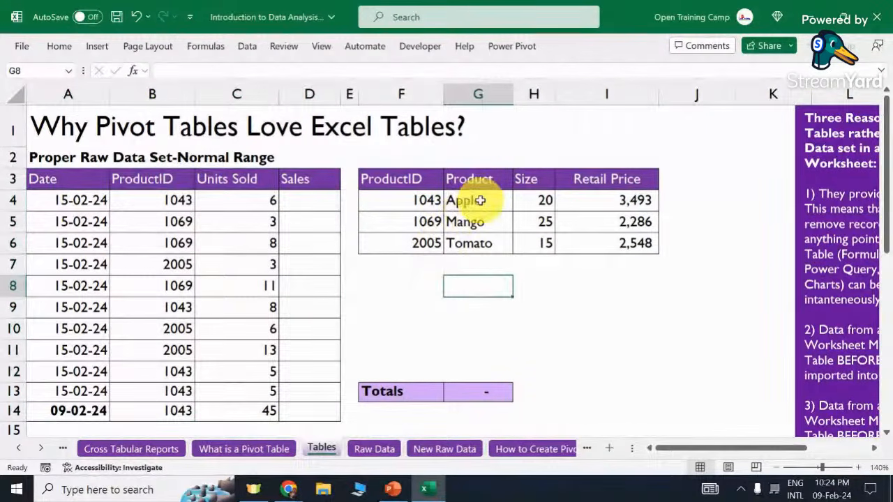
# Check the ProductID column that links the sales records to the product list and its retail prices.
pyautogui.click(392, 179)
pyautogui.moveTo(76, 179); pyautogui.dragTo(307, 201)
pyautogui.moveTo(295, 251); pyautogui.dragTo(293, 412)
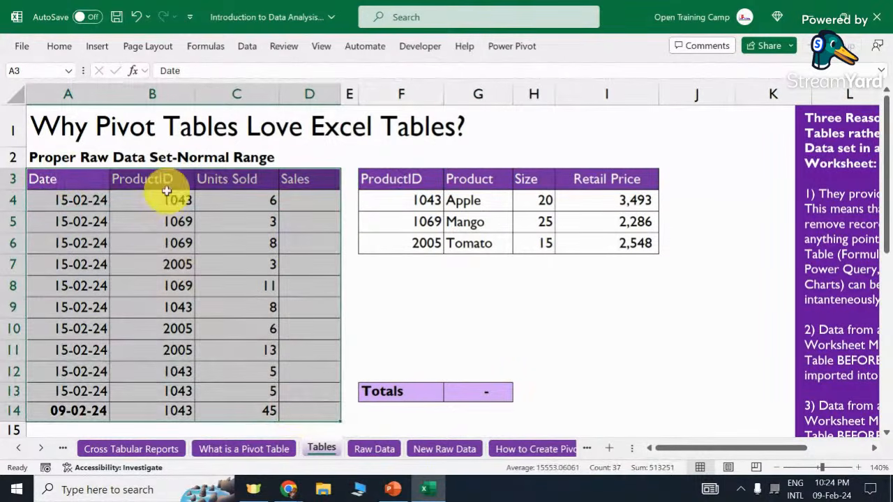
pyautogui.moveTo(168, 187); pyautogui.dragTo(181, 329)
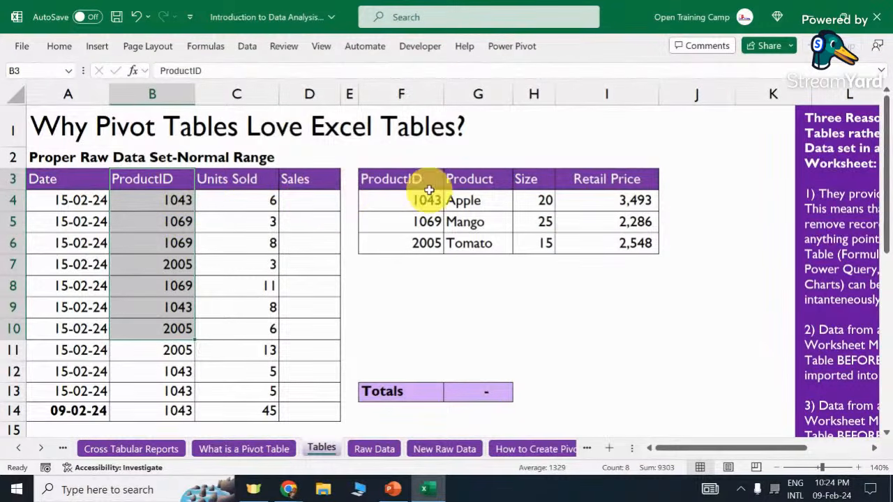
pyautogui.click(231, 222)
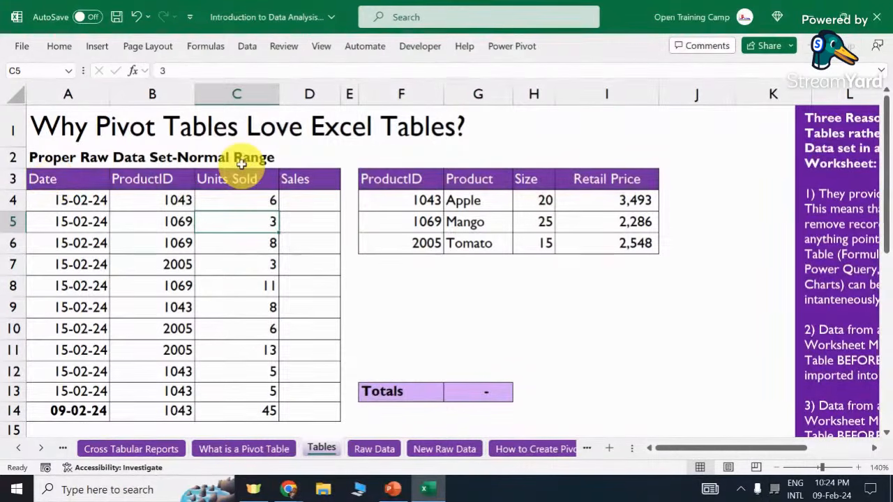
pyautogui.click(58, 180)
pyautogui.moveTo(58, 179); pyautogui.dragTo(300, 306)
pyautogui.click(307, 222)
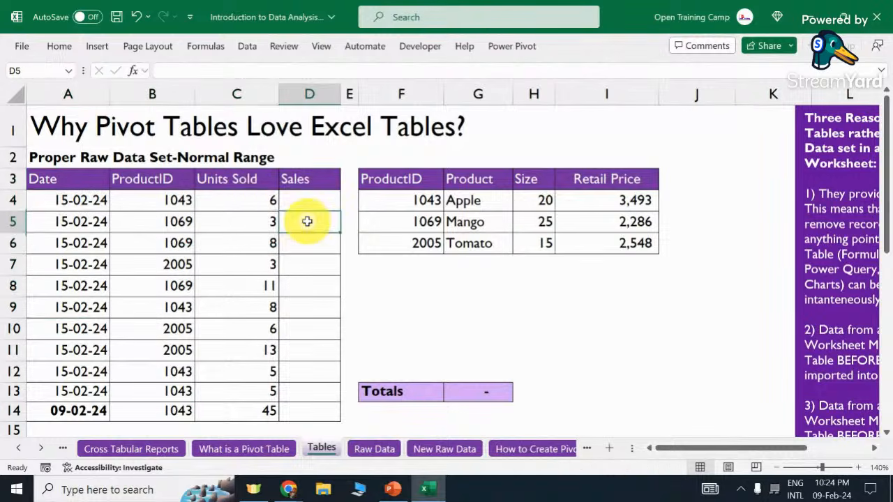
pyautogui.click(416, 180)
pyautogui.moveTo(416, 180); pyautogui.dragTo(607, 237)
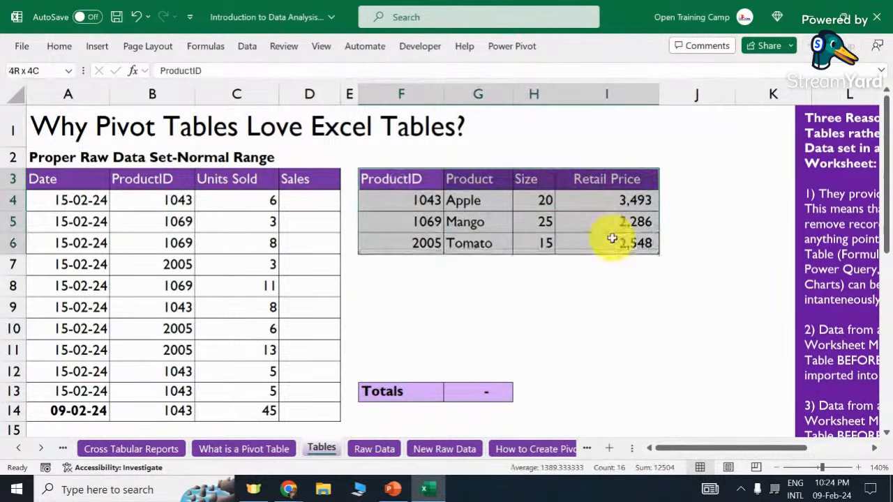
pyautogui.click(495, 309)
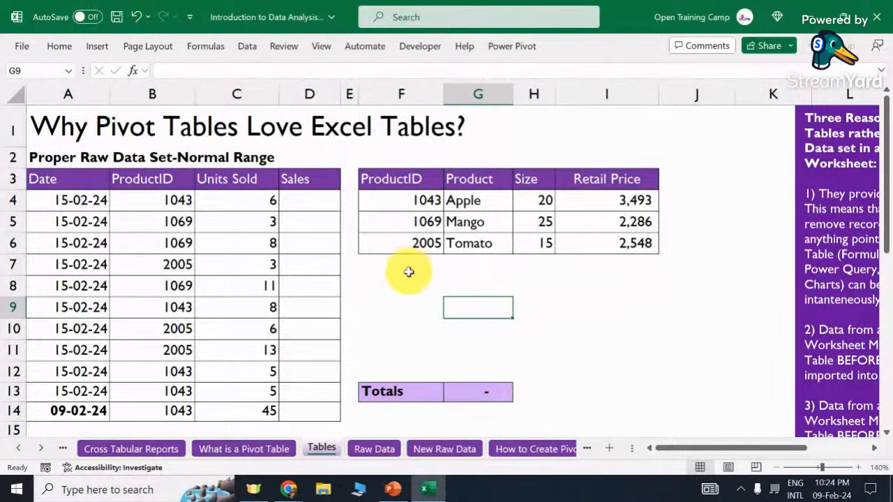
# Start a VLOOKUP formula in D4 that looks up B4 in the absolute product range $F$3:$I$6.
pyautogui.click(307, 204)
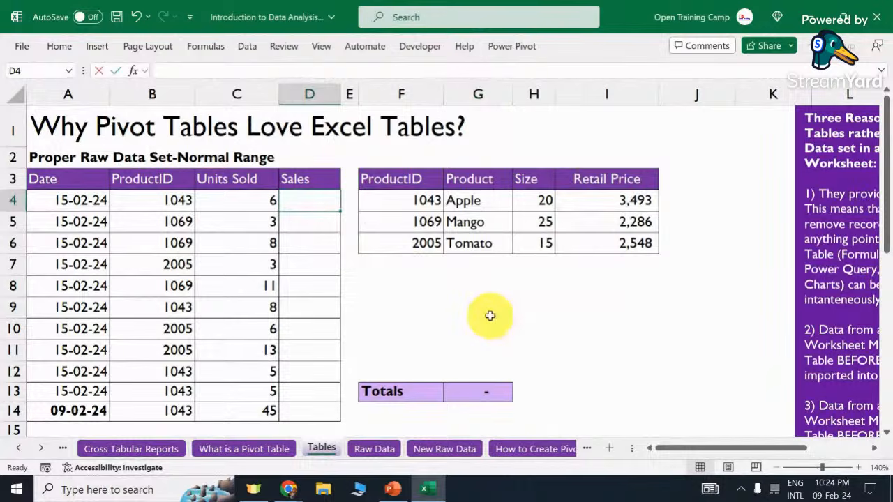
pyautogui.write('=vlo')
pyautogui.press('Tab')
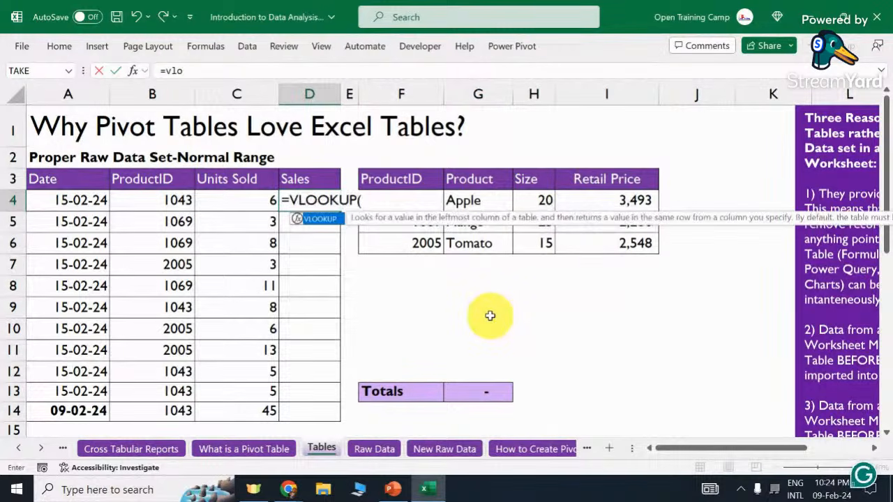
pyautogui.click(155, 201)
pyautogui.write(',')
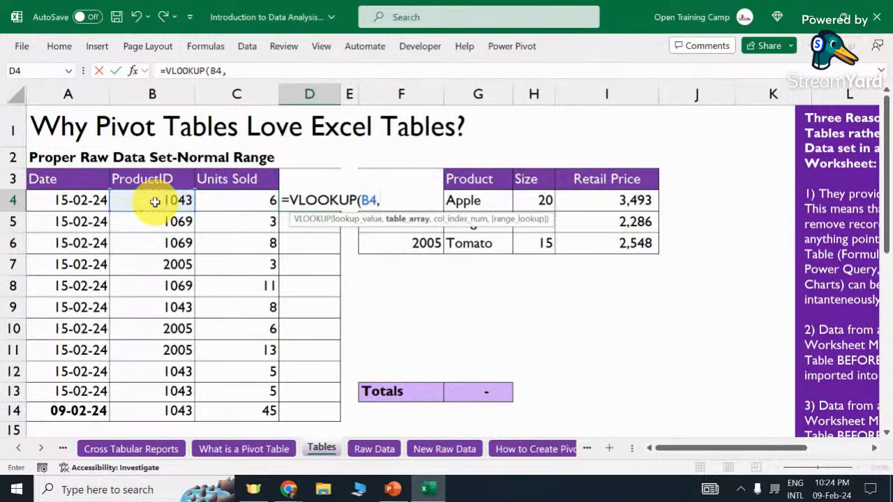
pyautogui.click(438, 179)
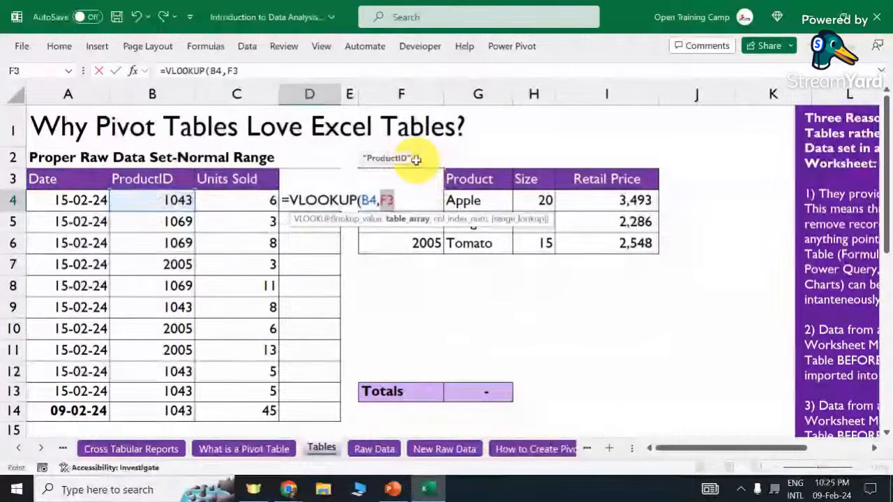
pyautogui.hotkey('ctrl', 'shift', 'Right')
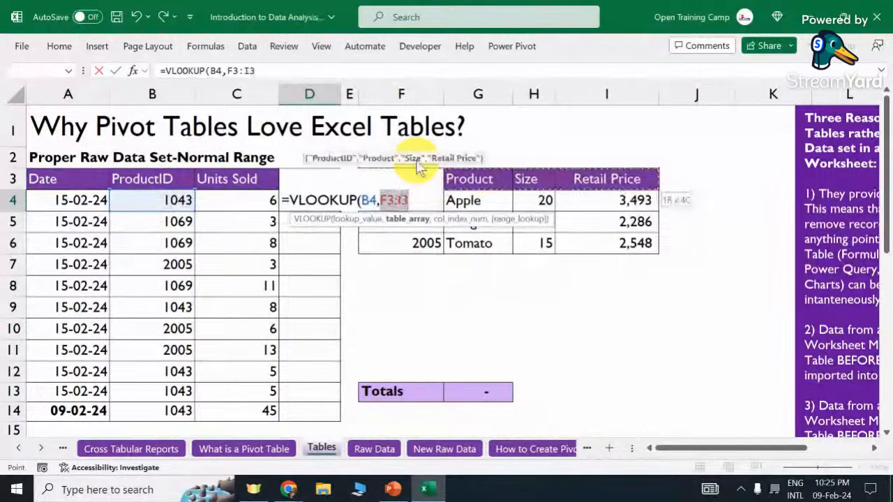
pyautogui.hotkey('ctrl', 'shift', 'Down')
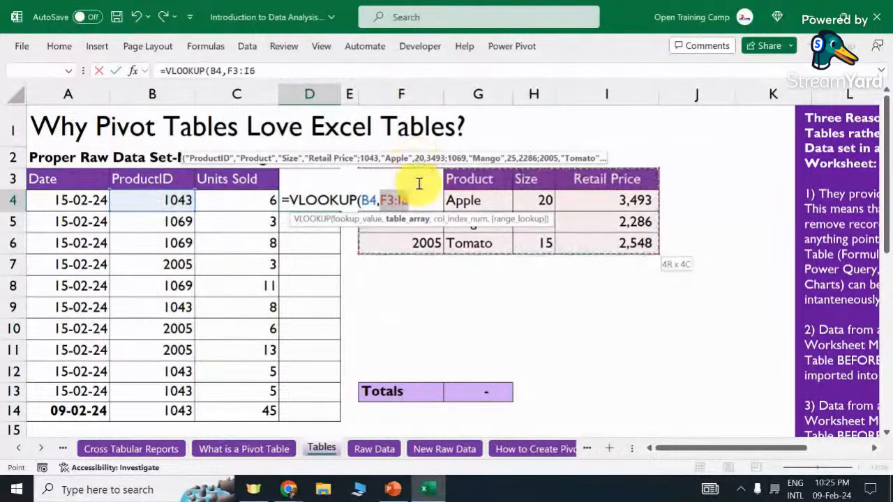
pyautogui.press('F4')
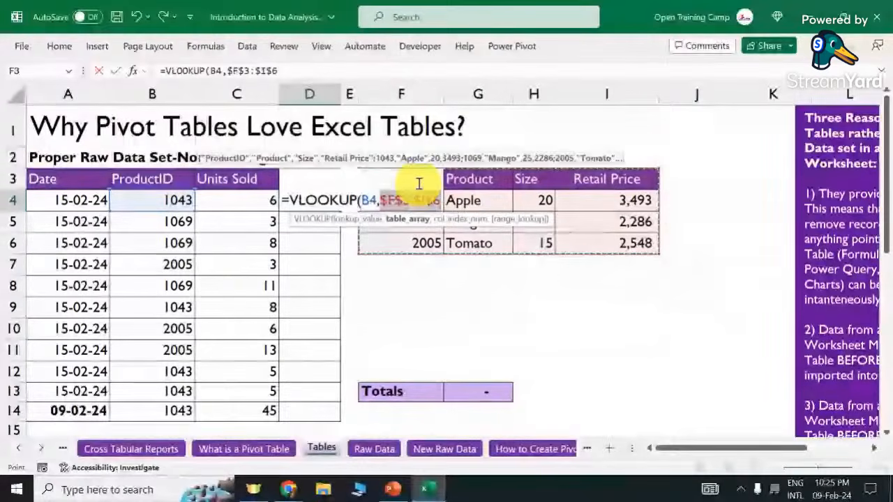
# Complete the VLOOKUP in D4 with column index 4 and 0 for an exact match.
pyautogui.write(',')
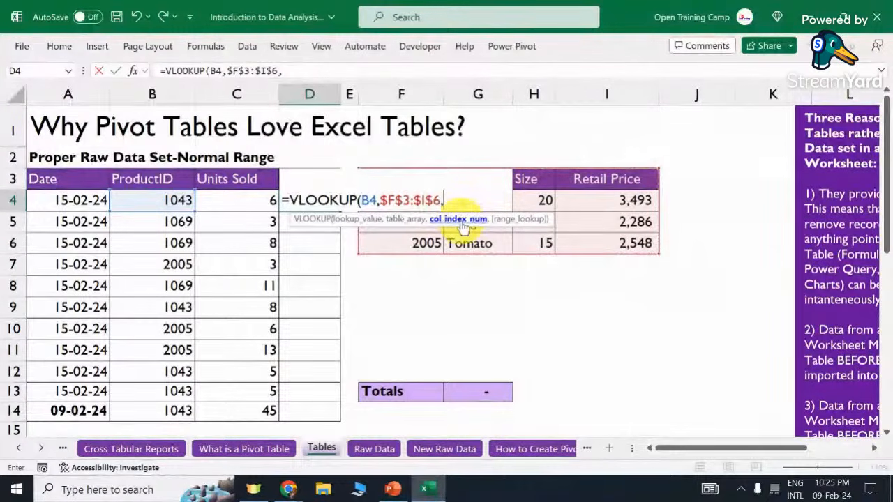
pyautogui.write('4')
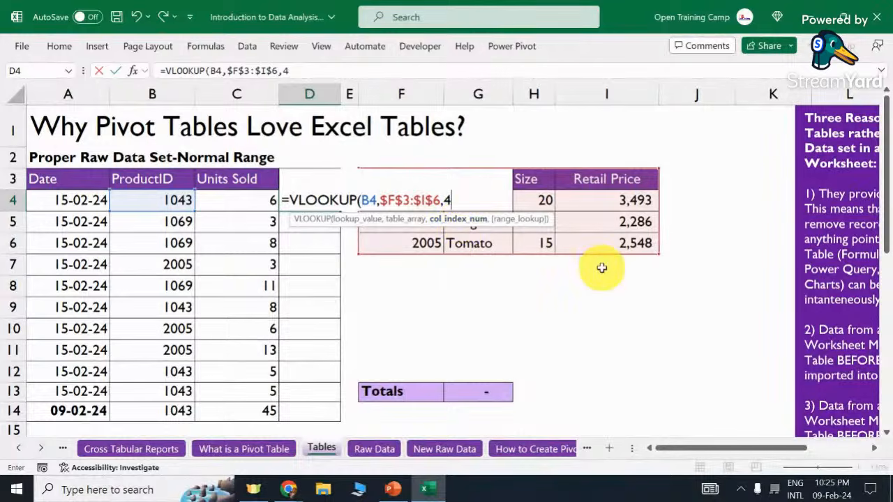
pyautogui.write(',')
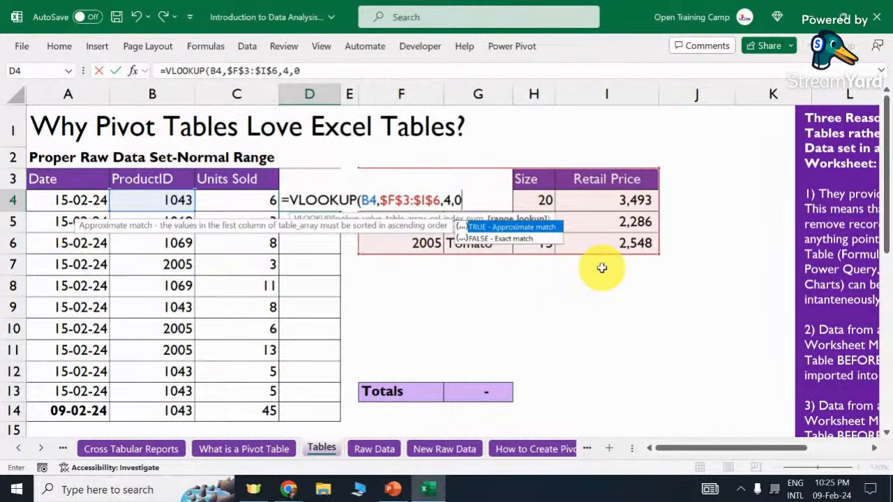
pyautogui.write('0)')
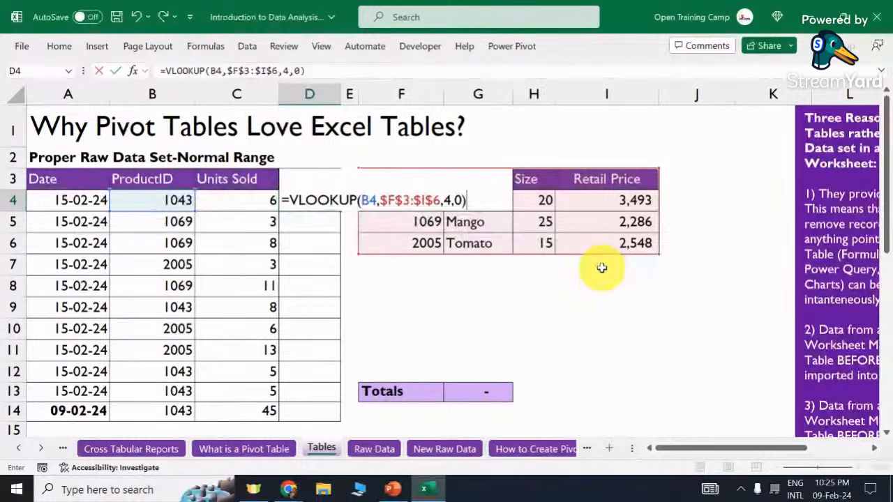
pyautogui.press('Return')
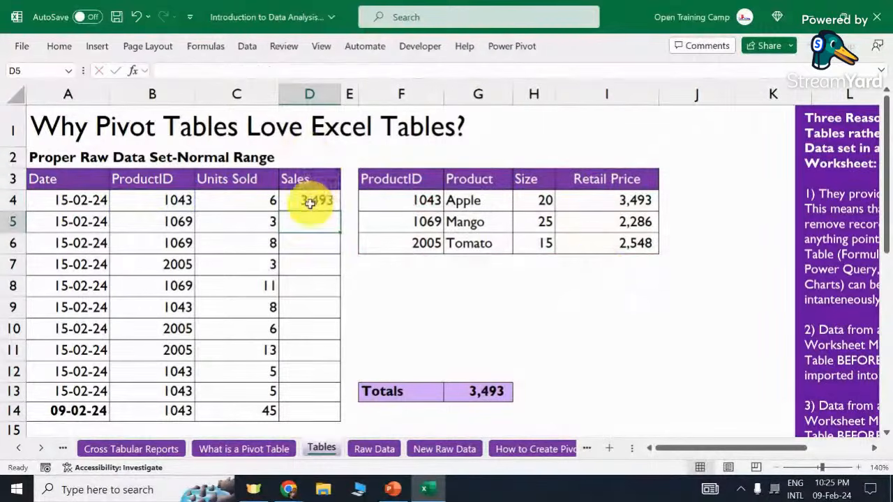
# Compare the D4 result with the retail price in I4 and multiply the D4 lookup by the units sold in C4.
pyautogui.click(309, 200)
pyautogui.click(618, 203)
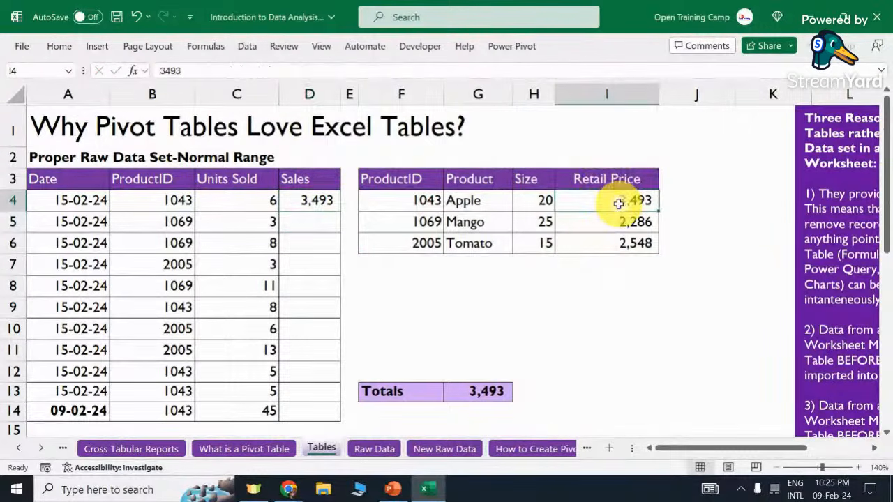
pyautogui.click(307, 201)
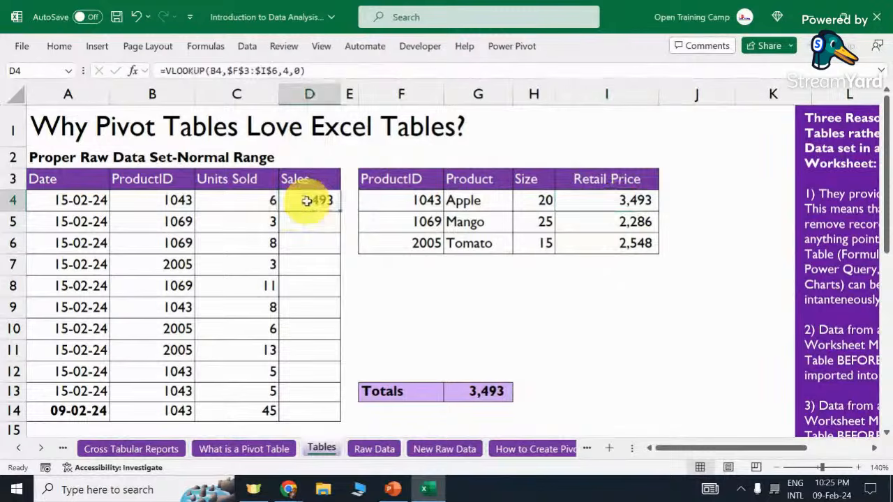
pyautogui.click(317, 73)
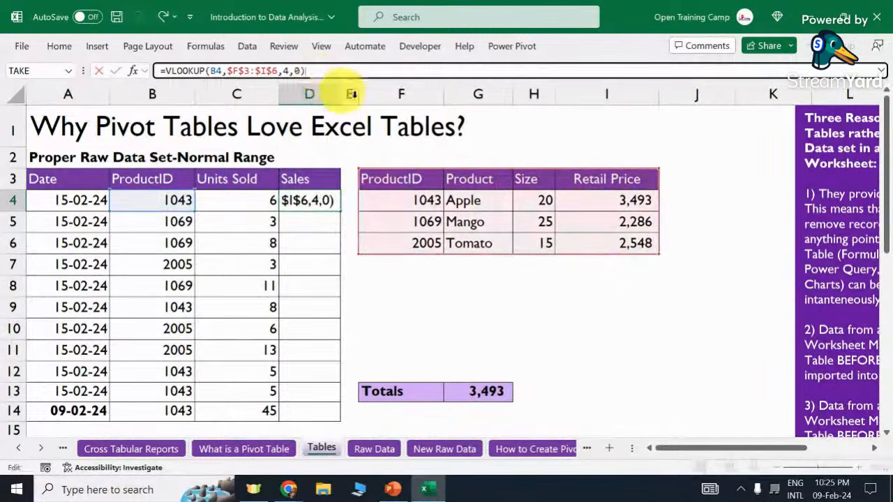
pyautogui.write('*')
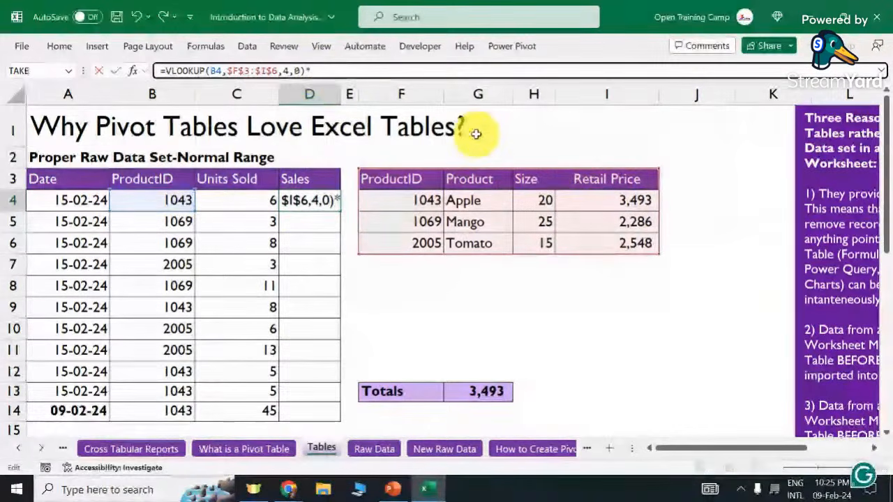
pyautogui.click(237, 197)
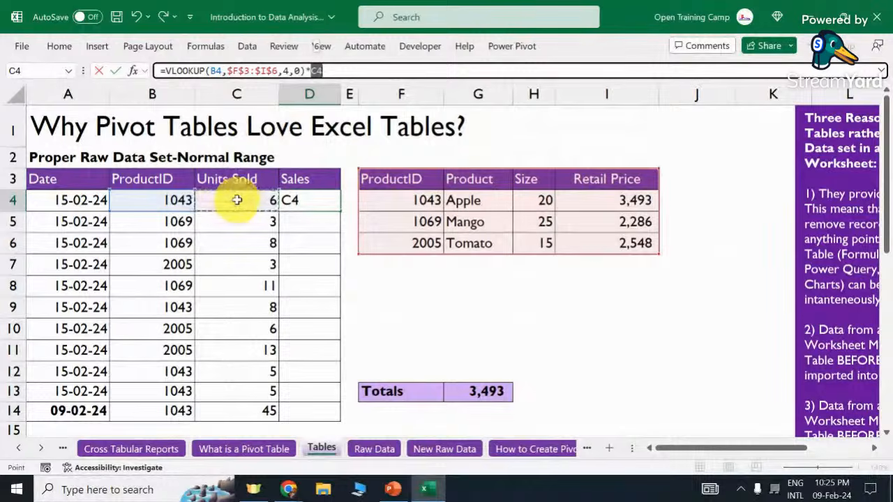
pyautogui.press('Return')
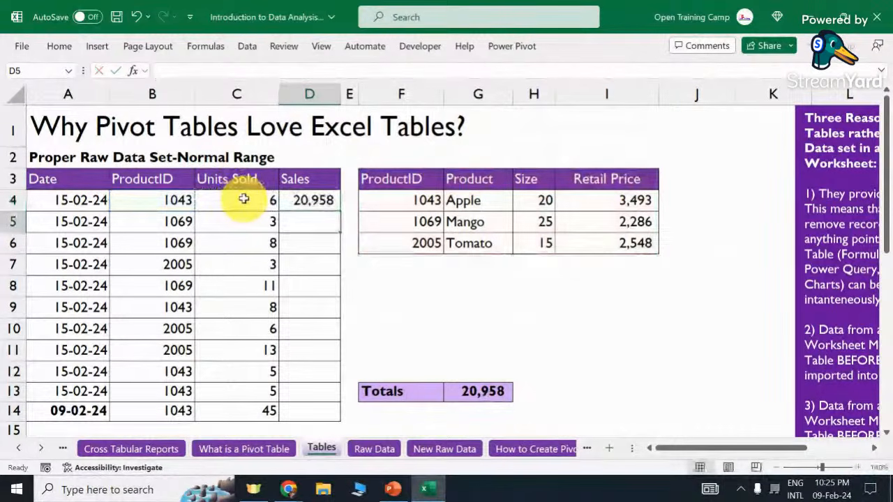
# Fill the Sales formula from D4 down to D14 and check the copied formula in D8.
pyautogui.click(318, 200)
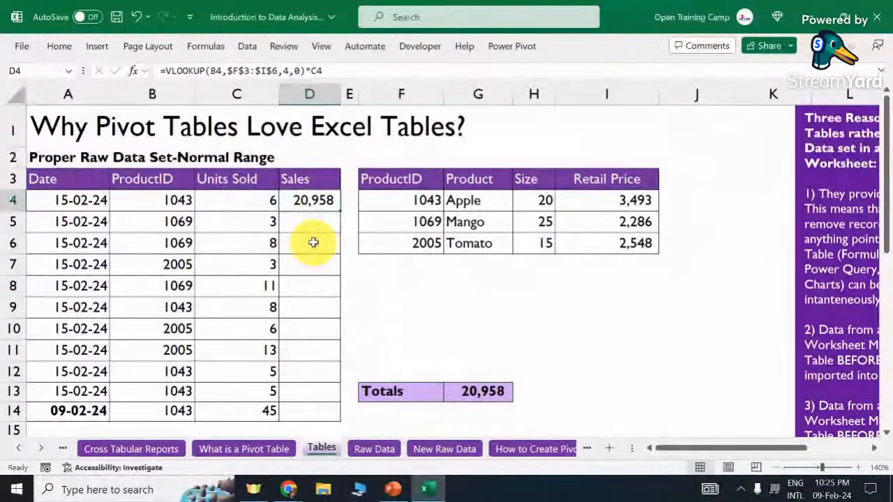
pyautogui.doubleClick(343, 214)
pyautogui.click(304, 292)
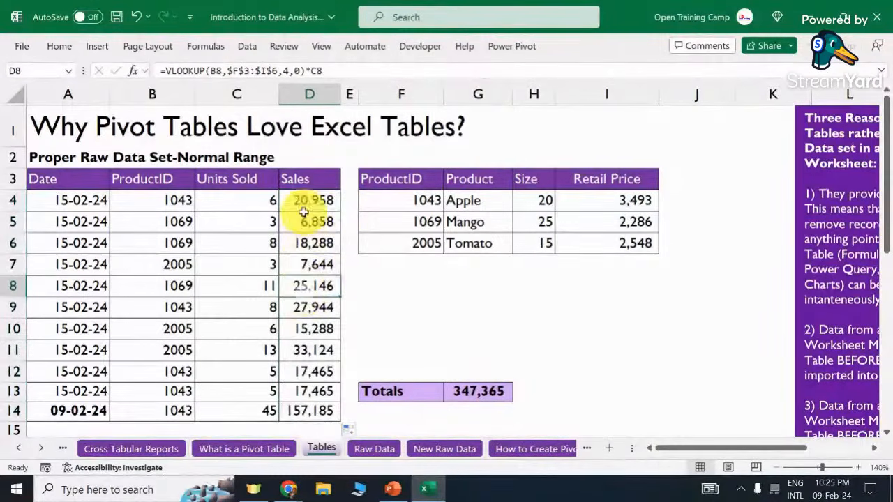
pyautogui.click(502, 285)
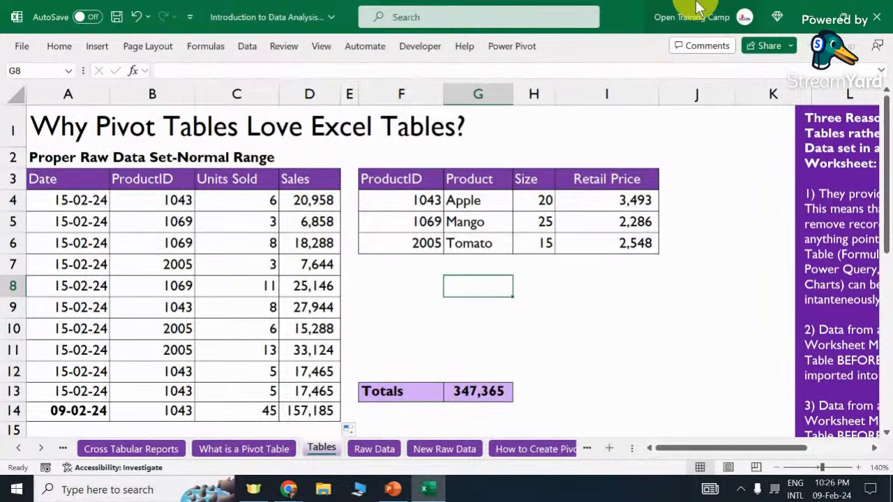
pyautogui.click(576, 289)
# Go to the Analysis sheet with the revenue and profit pivot table.
pyautogui.click(42, 448)
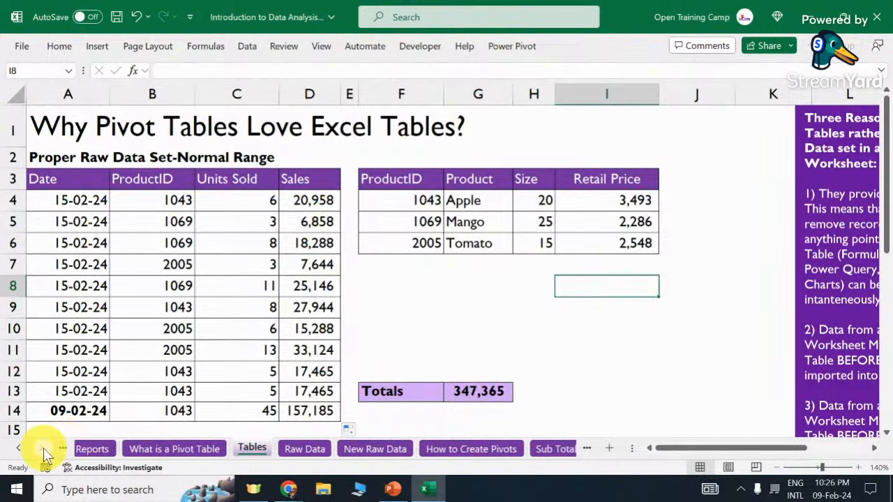
pyautogui.click(42, 448)
pyautogui.click(42, 448)
pyautogui.click(43, 448)
pyautogui.click(43, 448)
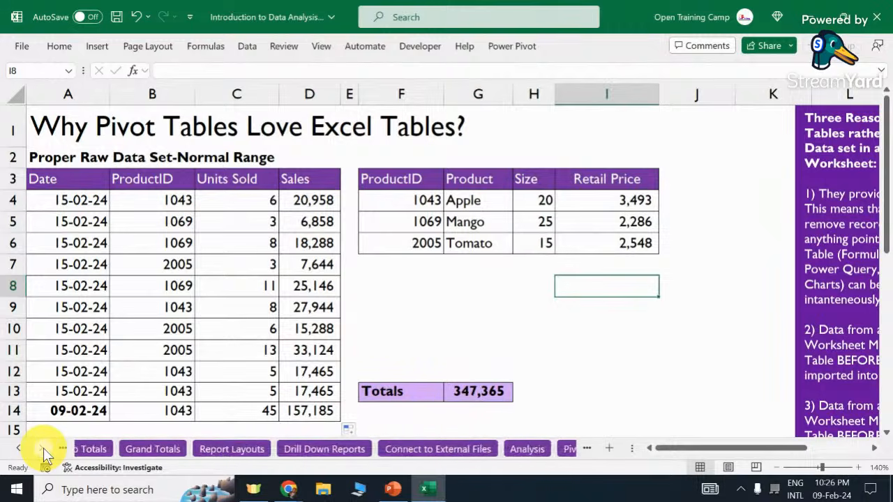
pyautogui.click(44, 448)
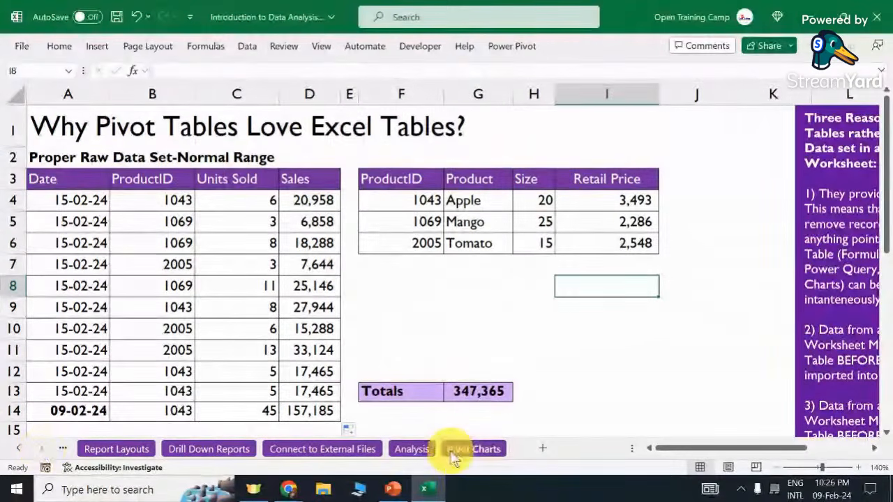
pyautogui.click(411, 449)
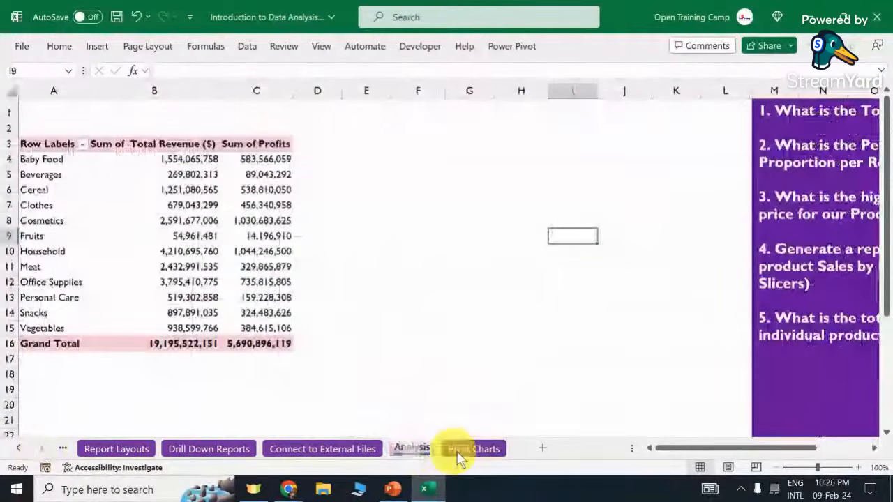
# Insert a Region slicer for the product pivot table and place it beside the table around columns G to J.
pyautogui.click(237, 175)
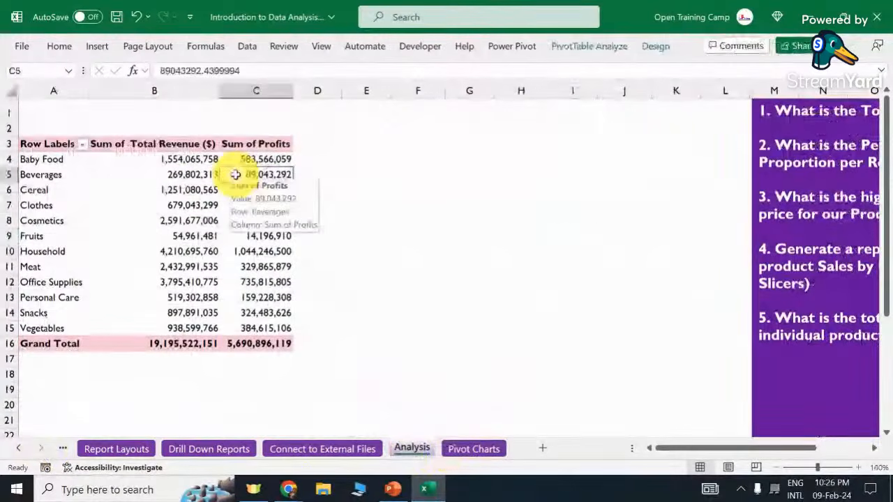
pyautogui.click(596, 49)
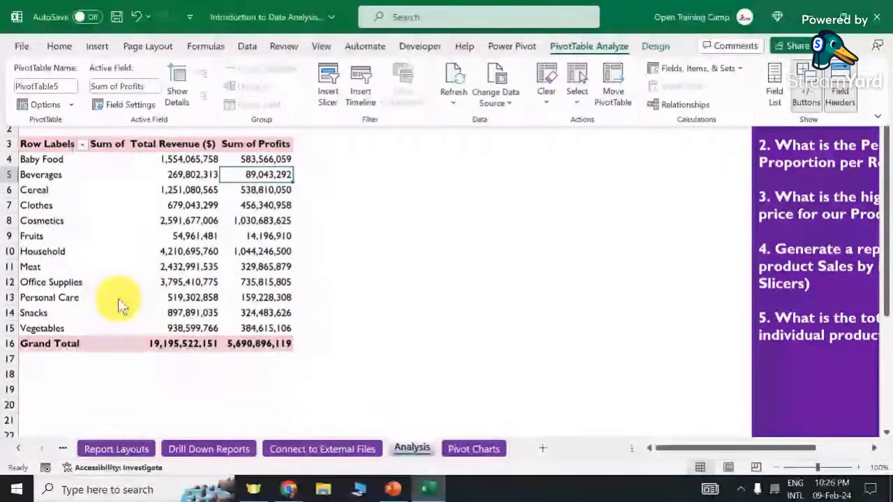
pyautogui.click(328, 78)
pyautogui.moveTo(463, 92); pyautogui.dragTo(572, 94)
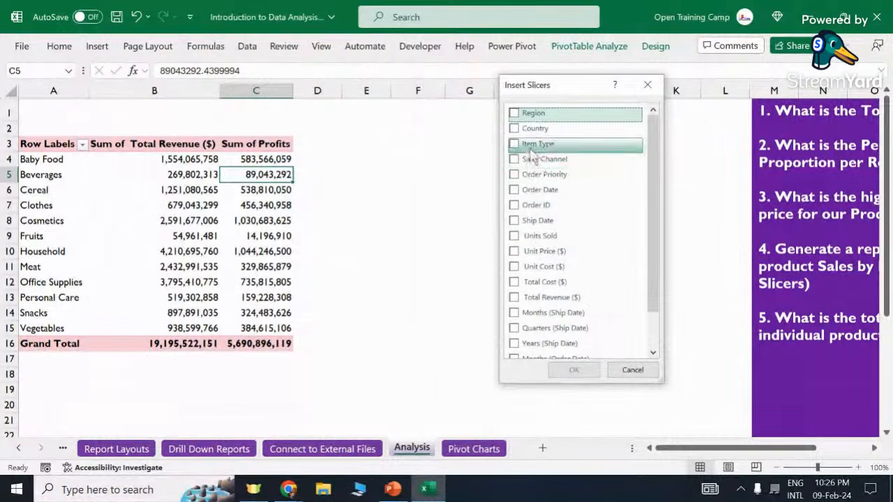
pyautogui.click(513, 114)
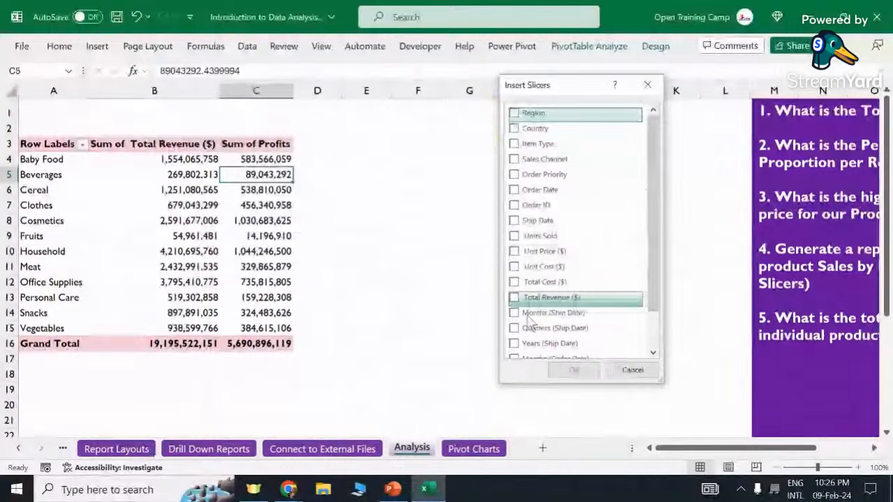
pyautogui.click(523, 117)
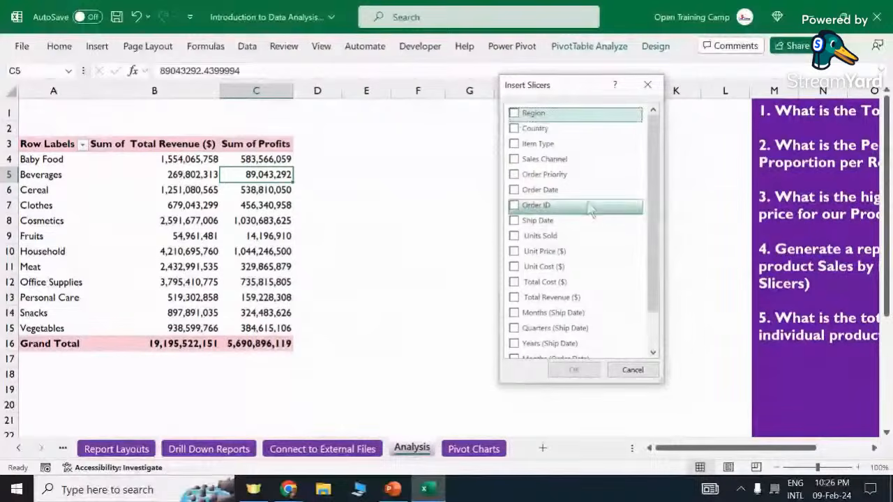
pyautogui.click(514, 113)
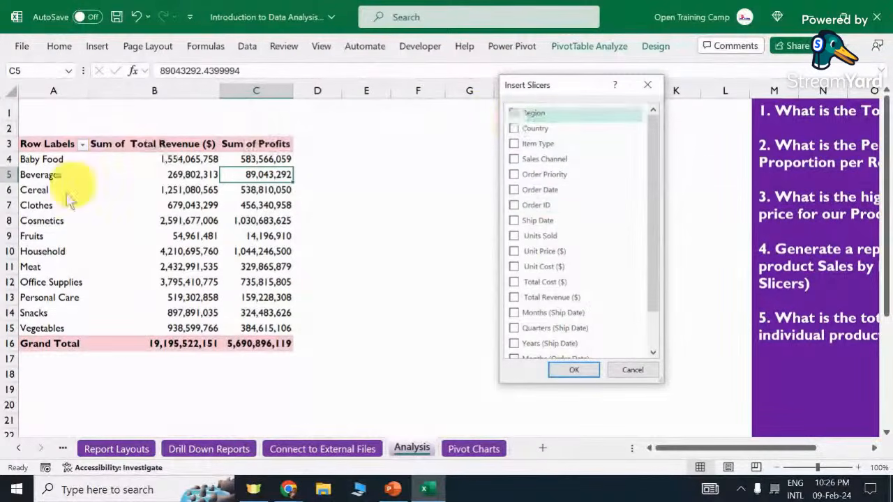
pyautogui.click(573, 371)
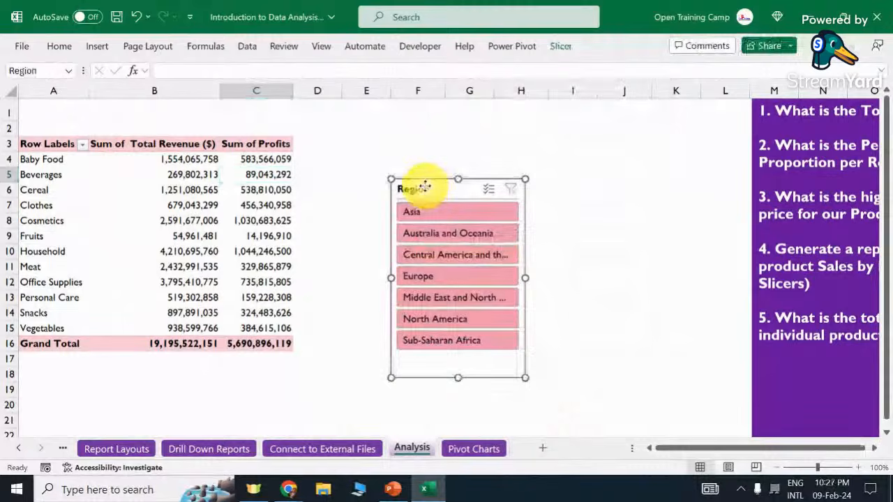
pyautogui.moveTo(428, 185); pyautogui.dragTo(516, 136)
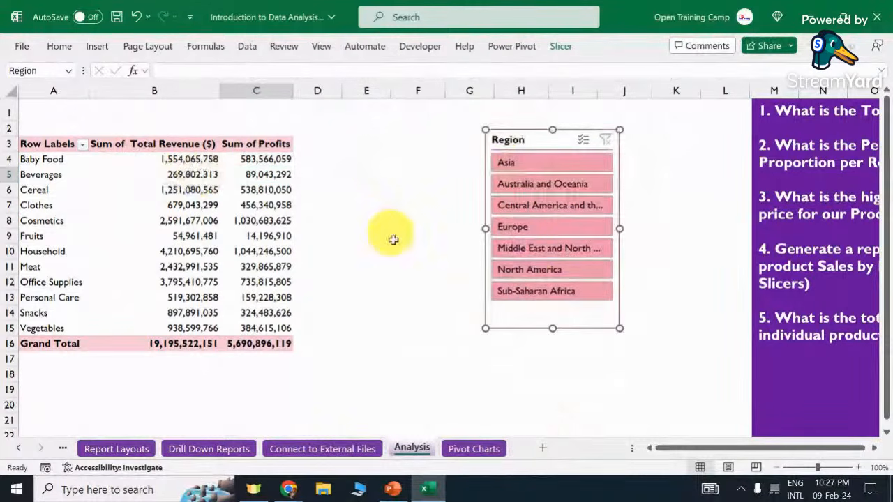
# Filter the pivot table to Asia with the Region slicer and clear the filter again.
pyautogui.click(537, 162)
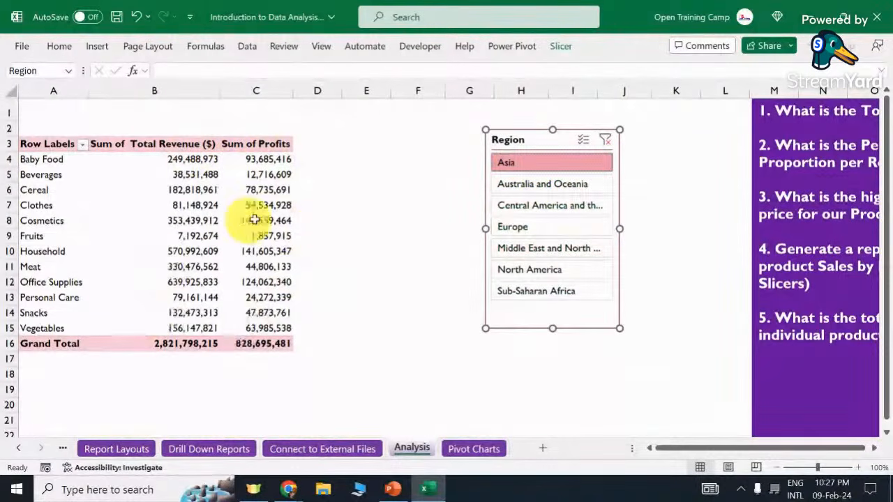
pyautogui.click(606, 139)
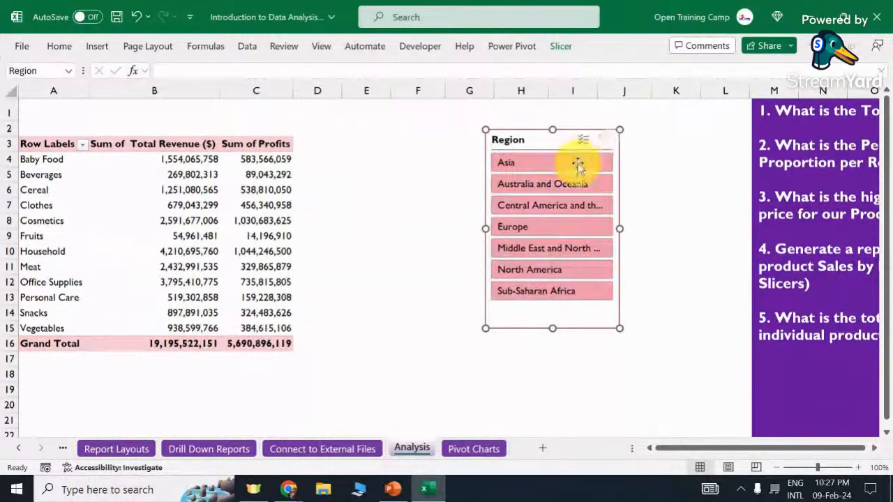
# Filter the product pivot table to Europe with the Region slicer, then clear the filter and deselect the slicer.
pyautogui.click(535, 227)
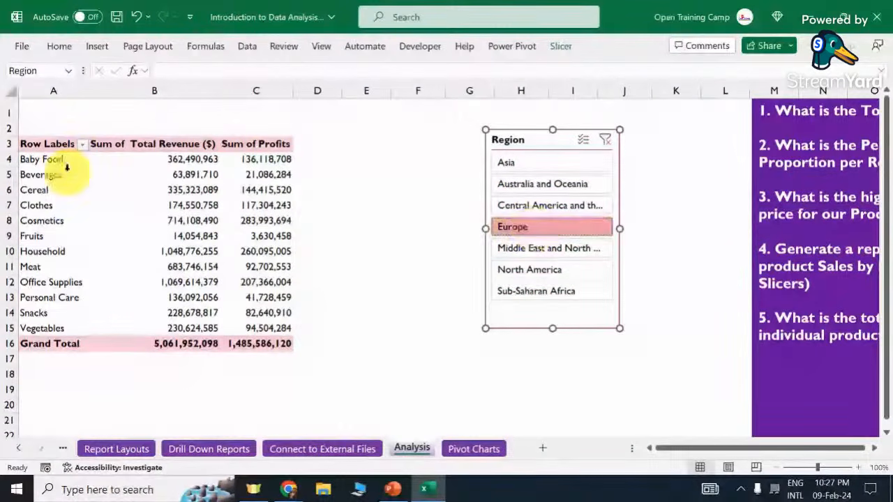
pyautogui.click(606, 140)
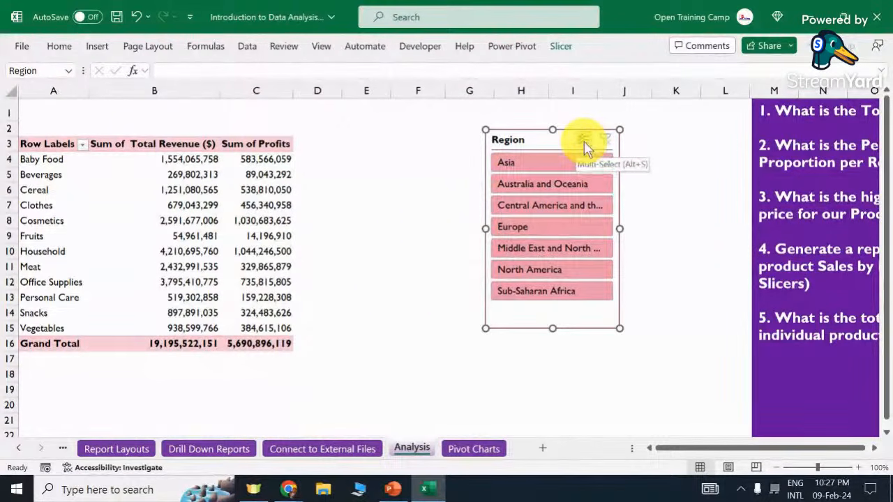
pyautogui.click(662, 189)
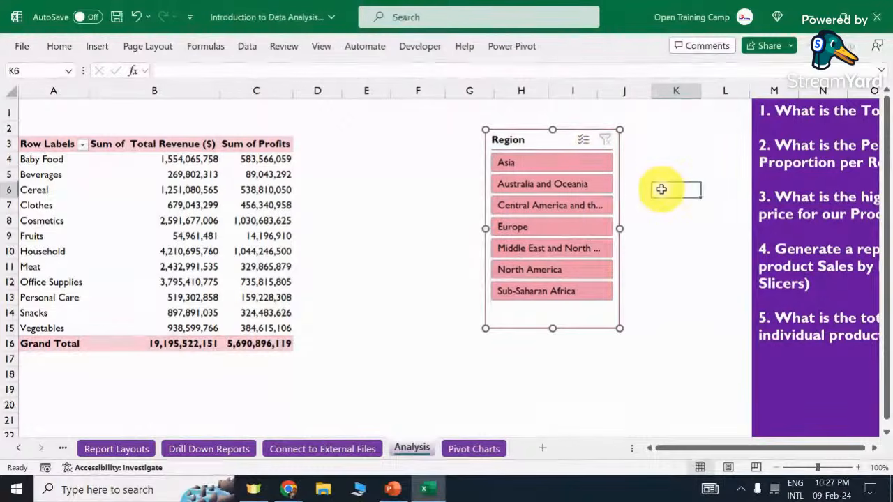
# Filter the pivot table to Sub-Saharan Africa, Europe and Asia together in the Region slicer, and clear the filter again.
pyautogui.click(548, 294)
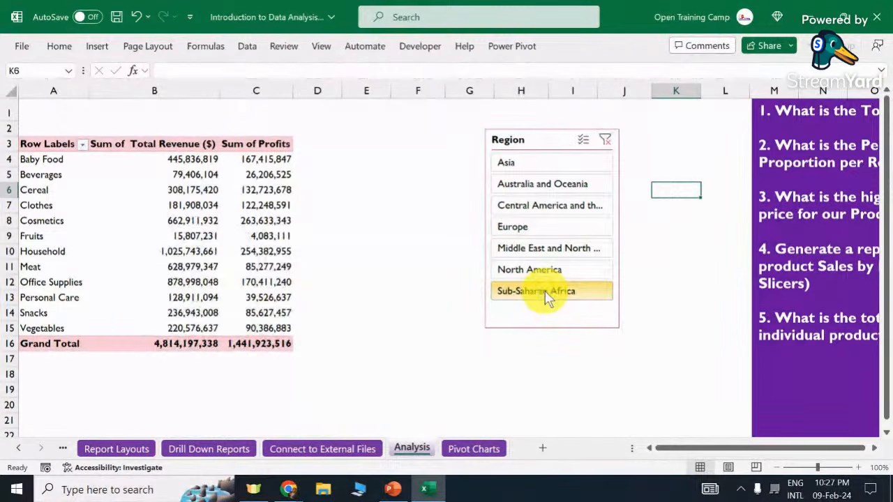
pyautogui.keyDown('ctrl'); pyautogui.click(533, 225); pyautogui.keyUp('ctrl')
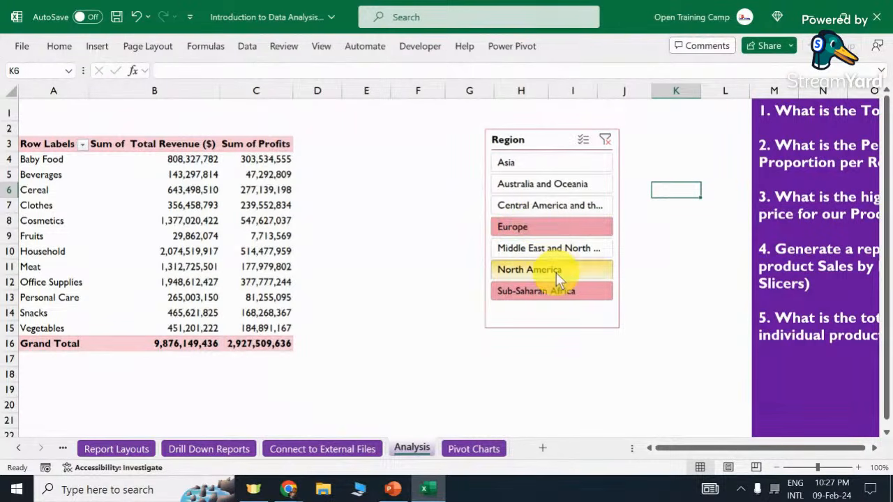
pyautogui.keyDown('ctrl'); pyautogui.click(550, 164); pyautogui.keyUp('ctrl')
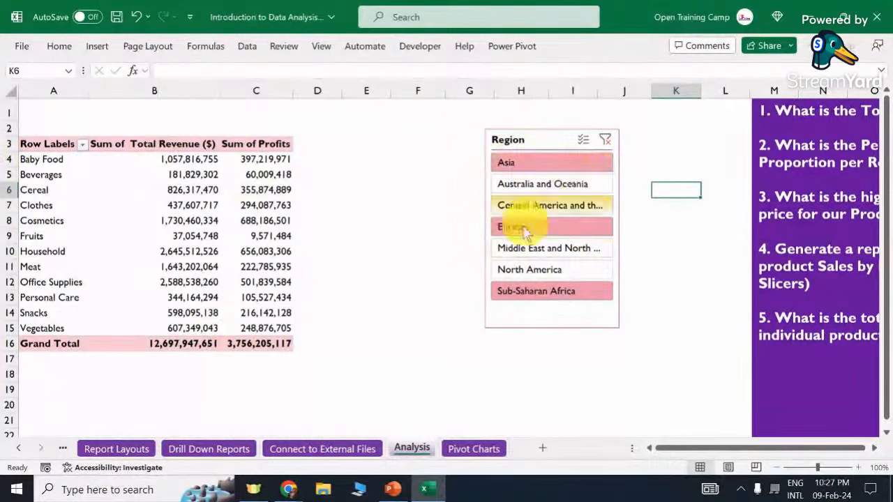
pyautogui.keyDown('ctrl'); pyautogui.click(537, 296); pyautogui.keyUp('ctrl')
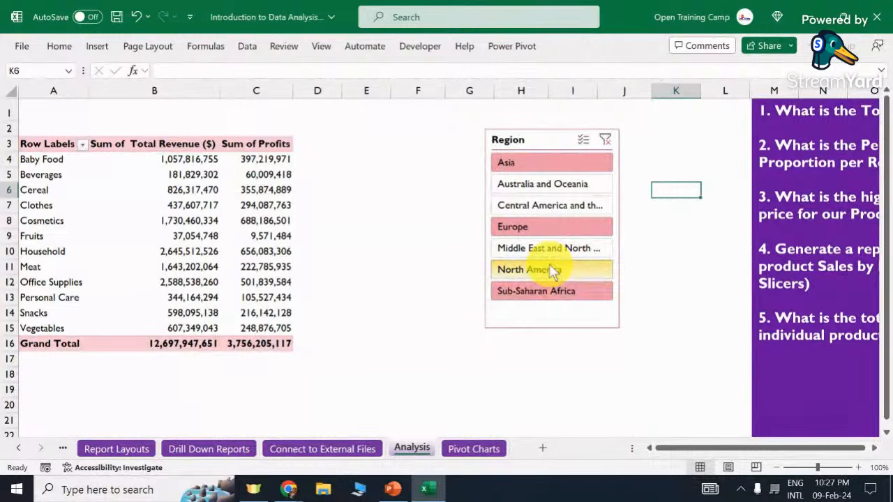
pyautogui.click(609, 140)
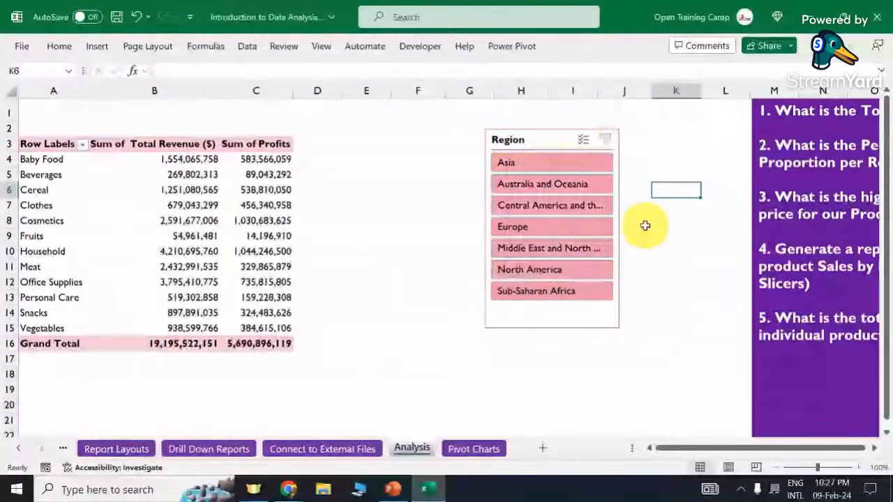
# Turn on Multi-Select in the Region slicer, exclude Sub-Saharan Africa, Europe and Australia and Oceania, and clear the filter again.
pyautogui.click(582, 140)
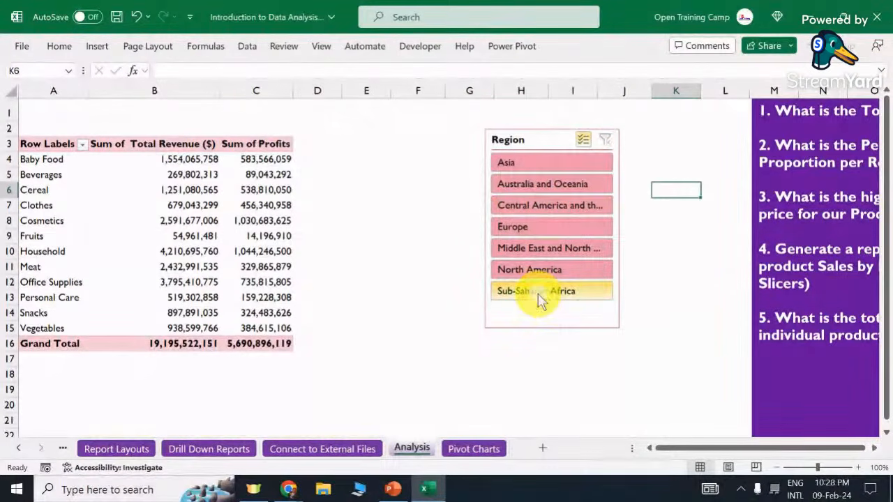
pyautogui.click(538, 296)
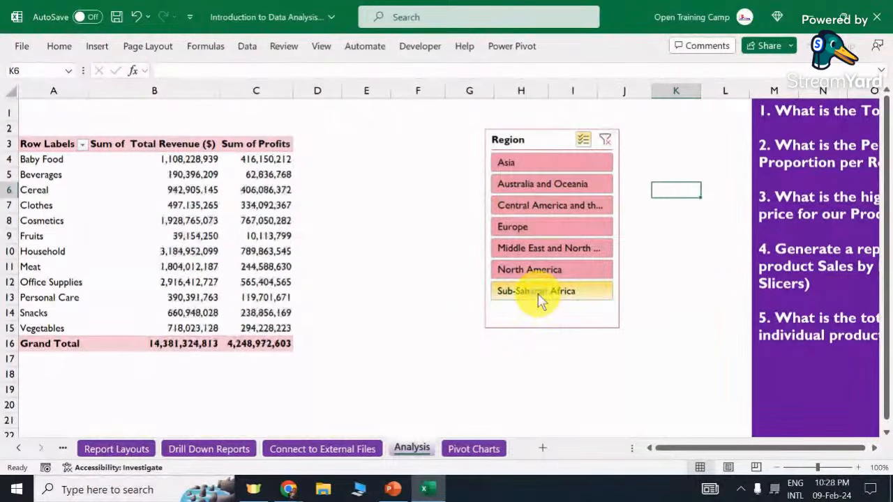
pyautogui.click(536, 226)
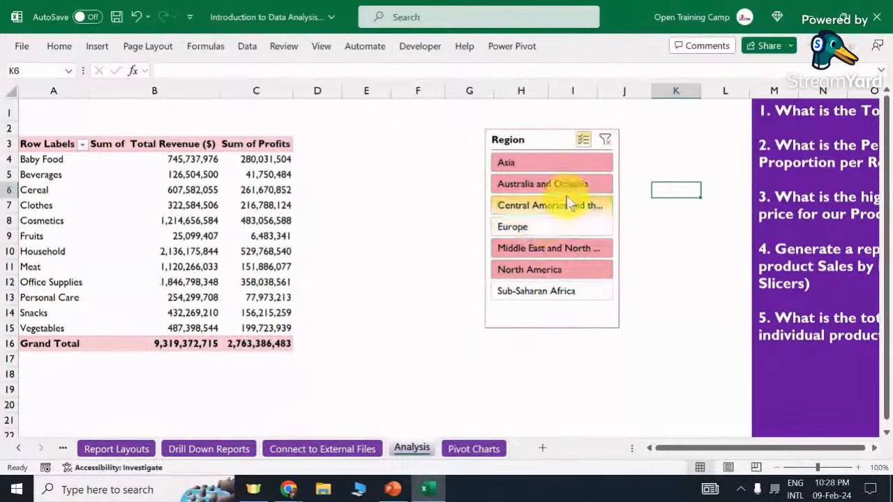
pyautogui.click(525, 182)
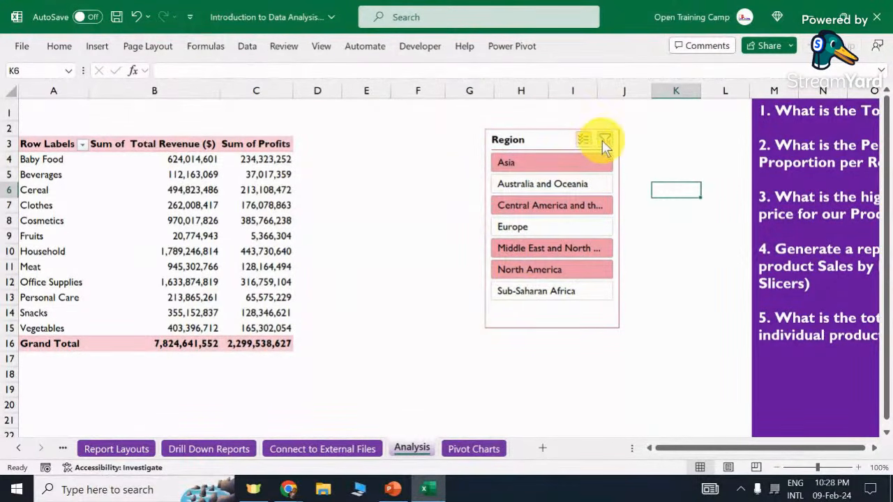
pyautogui.click(403, 252)
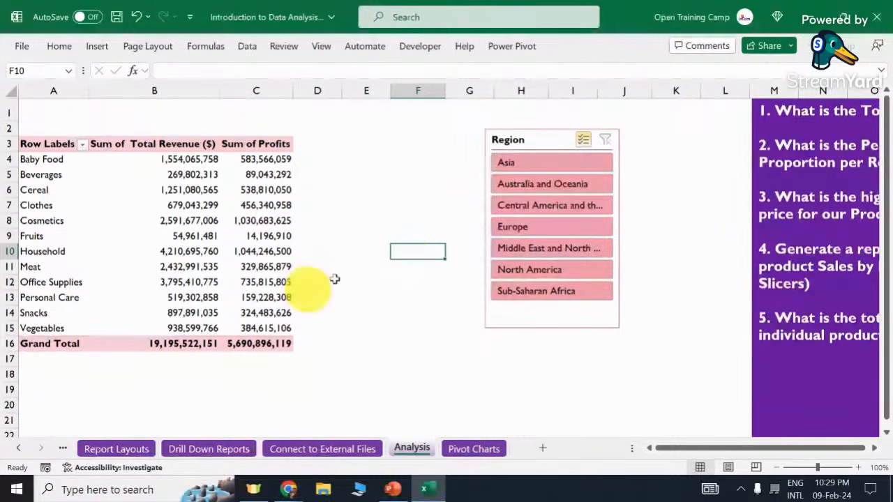
# Switch to the StreamYard studio window in Chrome.
pyautogui.moveTo(286, 492)
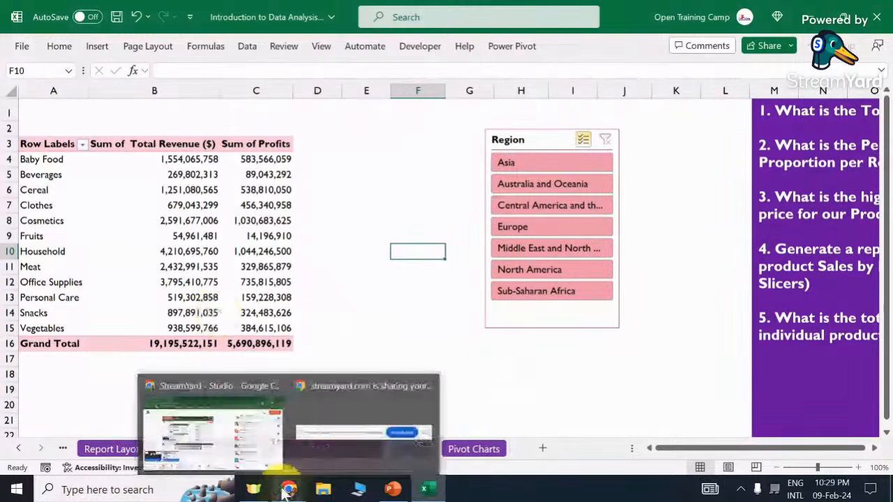
pyautogui.click(202, 452)
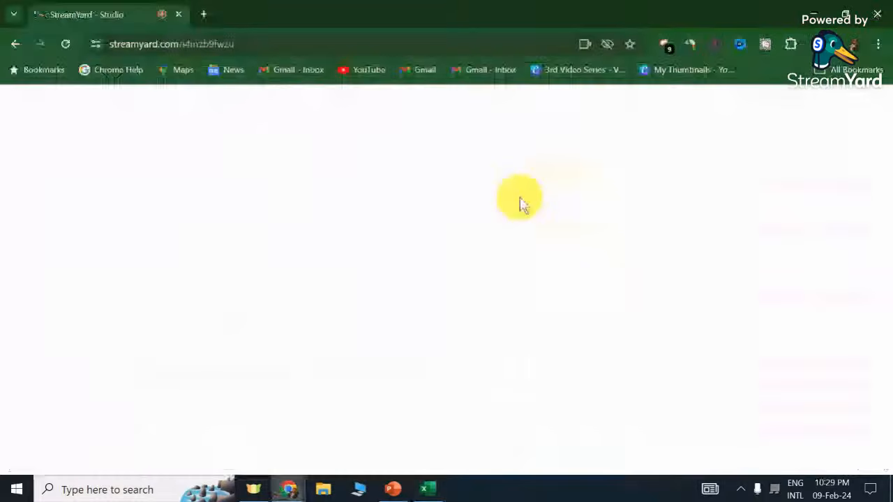